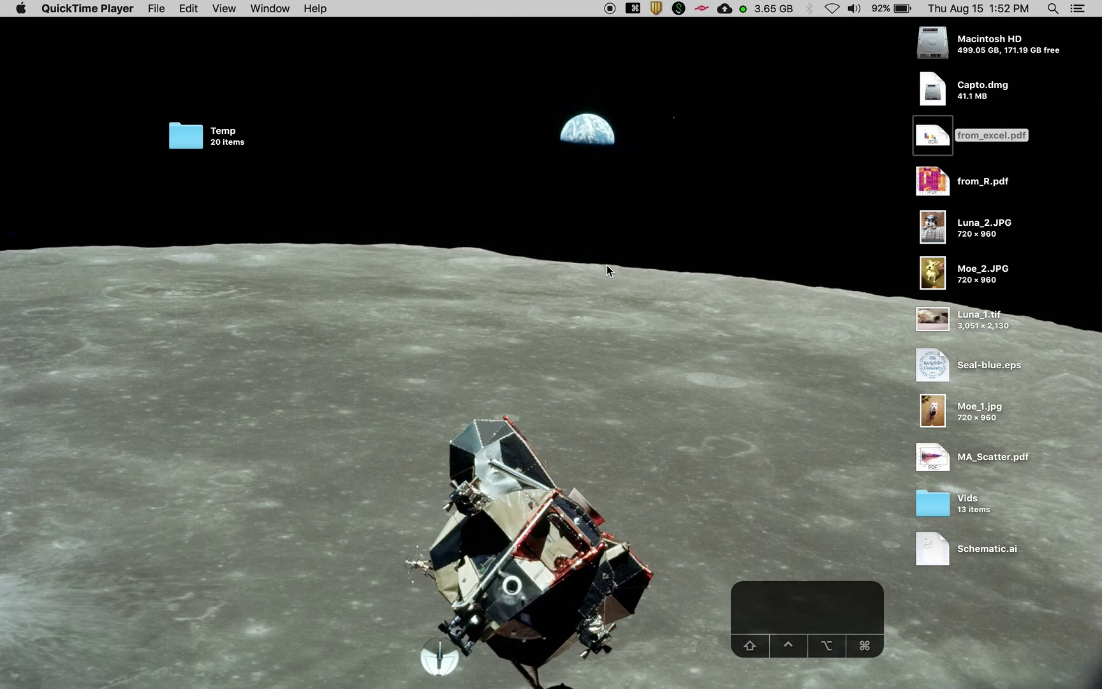
# Switch to Illustrator and create a new document named "Imported figures".
pyautogui.moveTo(698, 676)
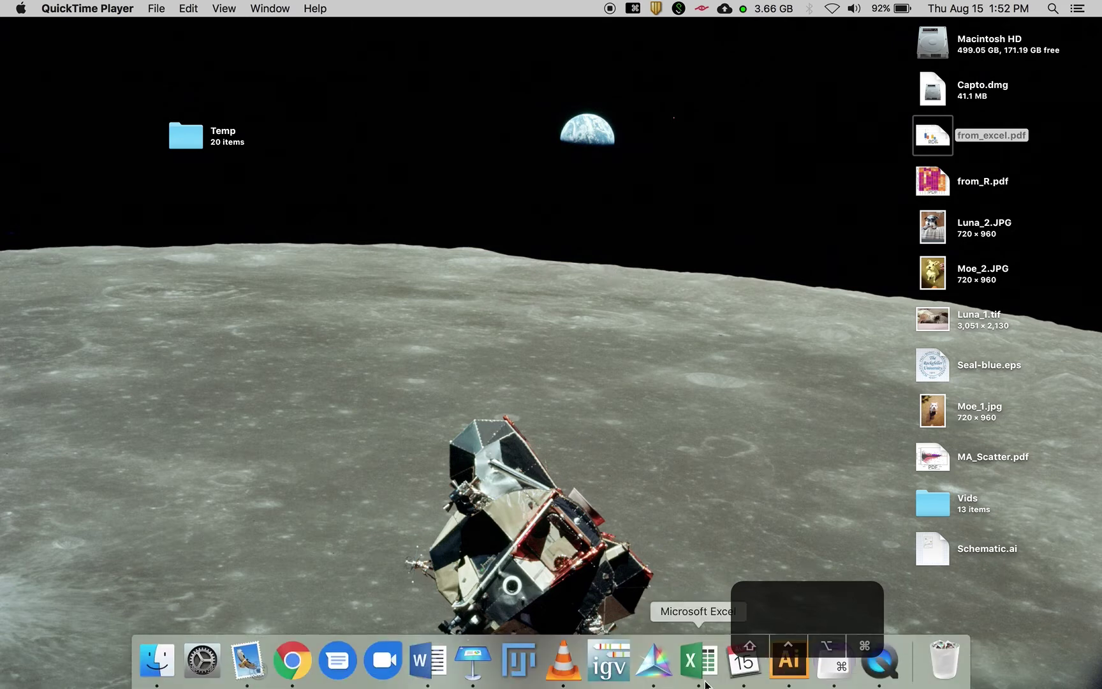
pyautogui.click(789, 663)
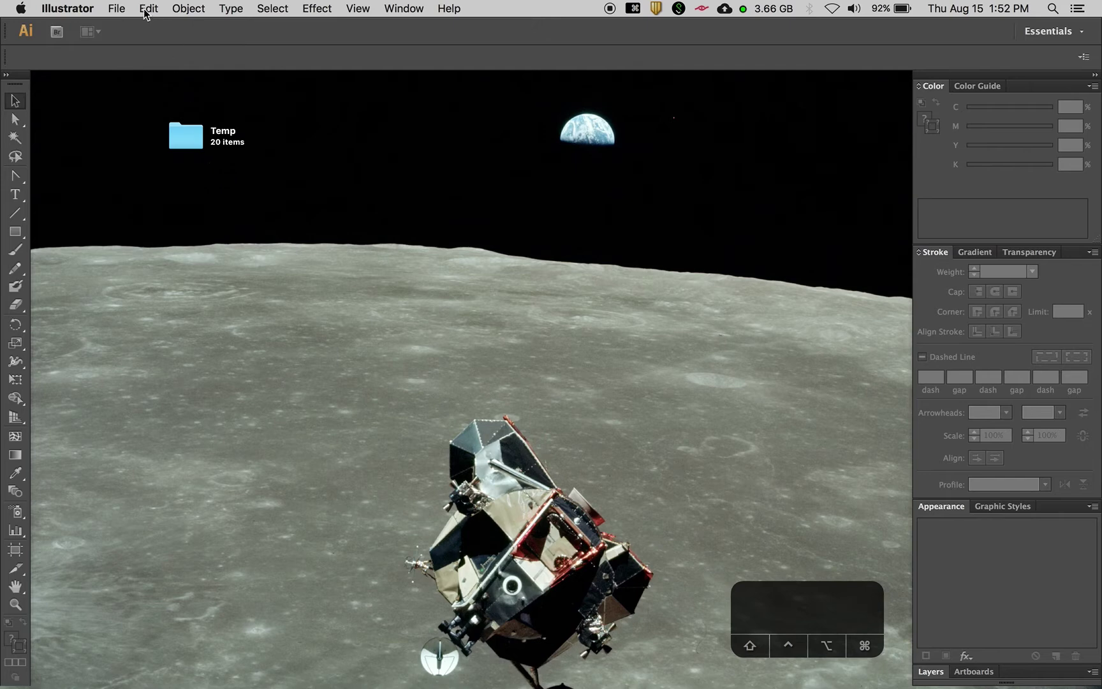
pyautogui.click(124, 8)
pyautogui.click(127, 26)
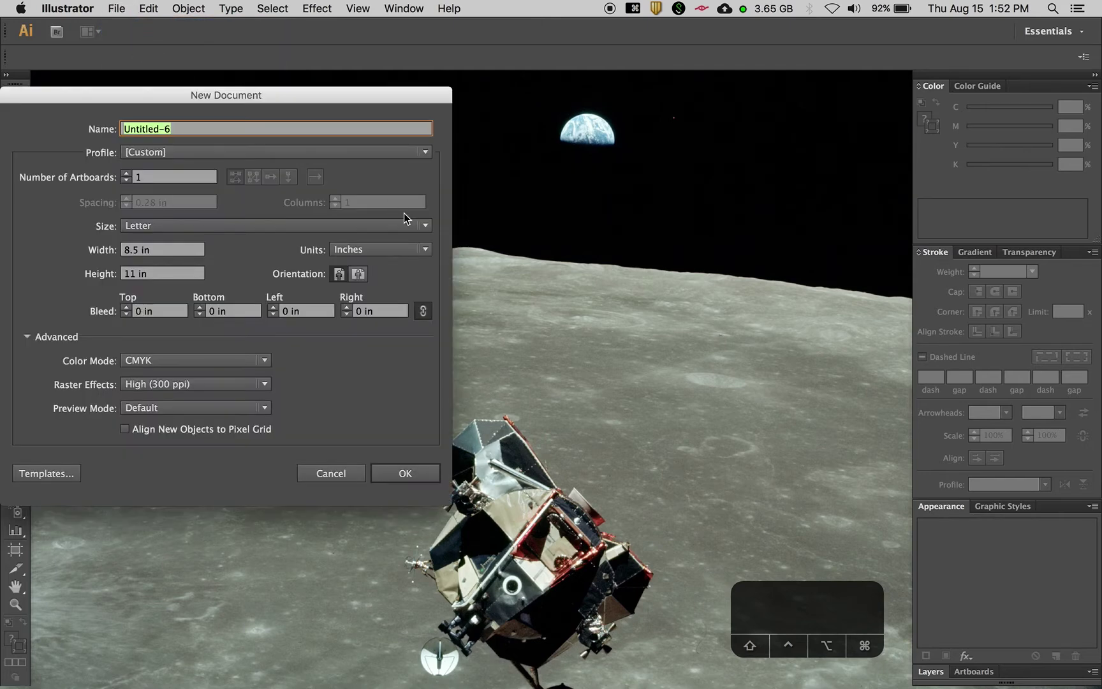
pyautogui.press('shift')
pyautogui.write('Imported figures')
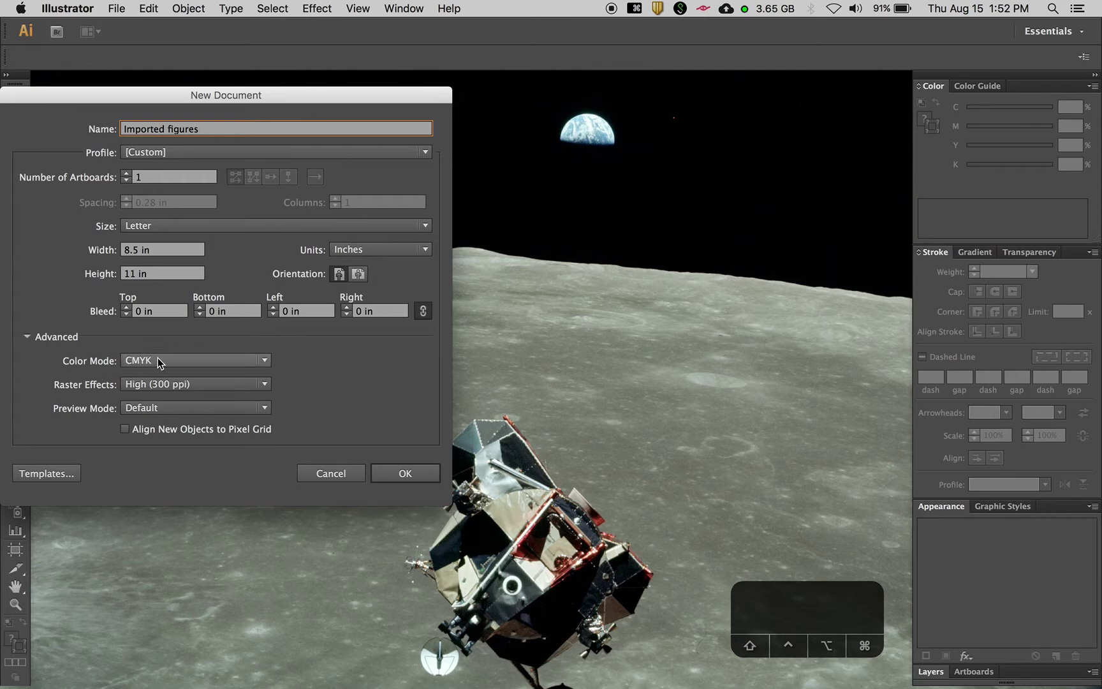
pyautogui.click(422, 475)
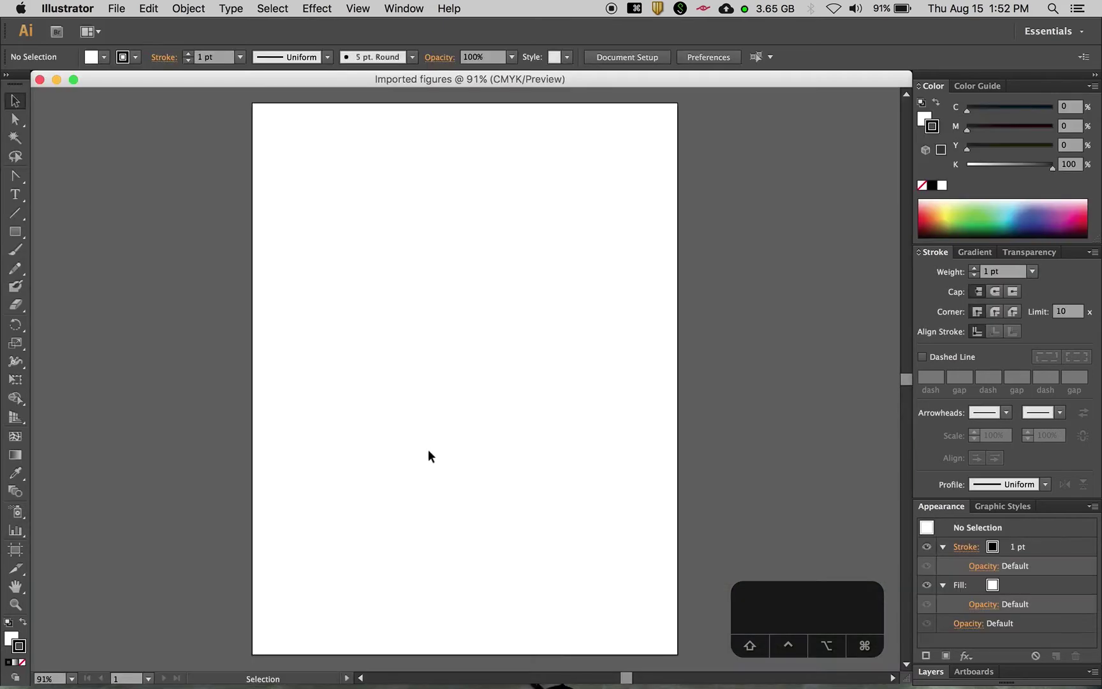
# Show the rulers along the edges of the artboard.
pyautogui.click(361, 7)
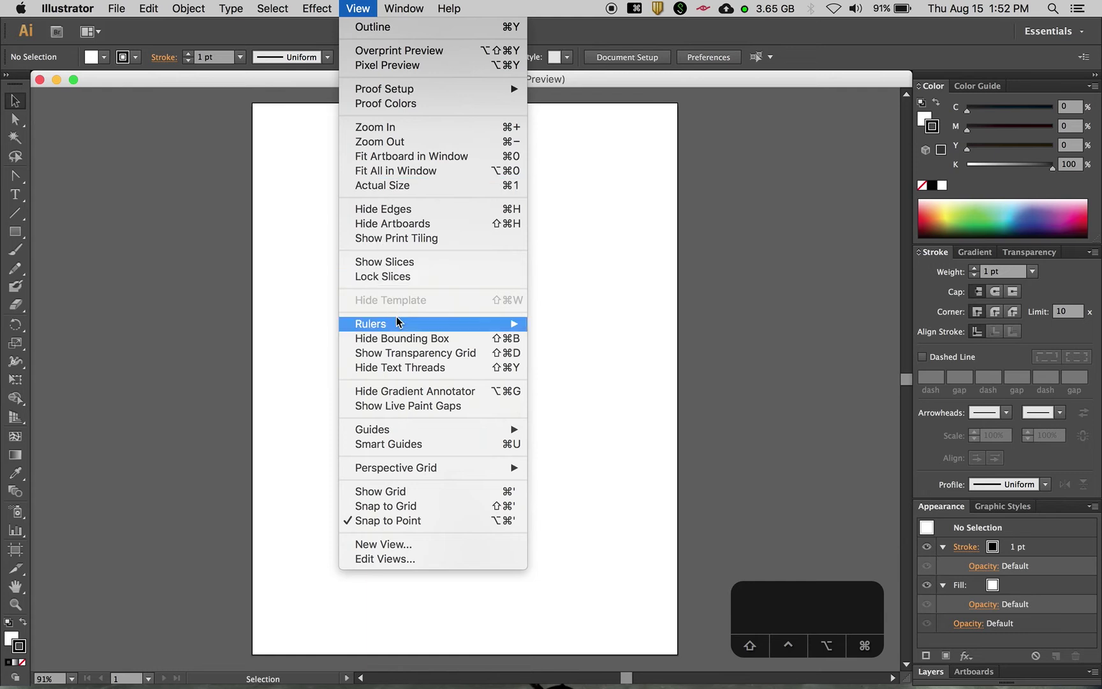
pyautogui.moveTo(411, 324)
pyautogui.click(580, 362)
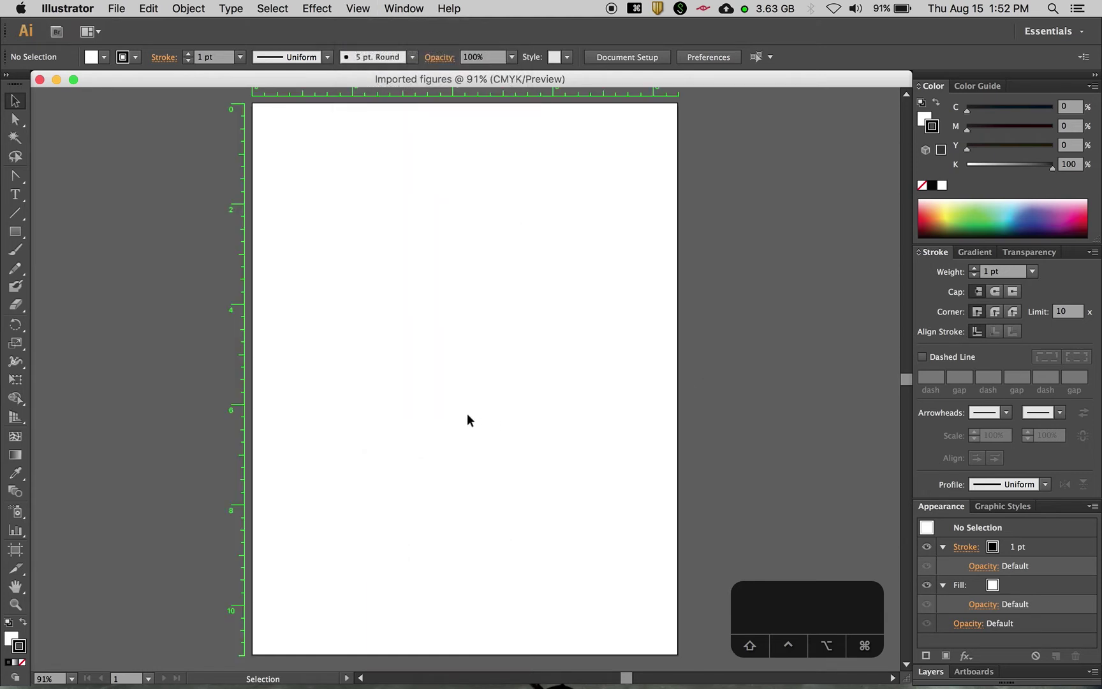
pyautogui.scroll(1, 467, 414)
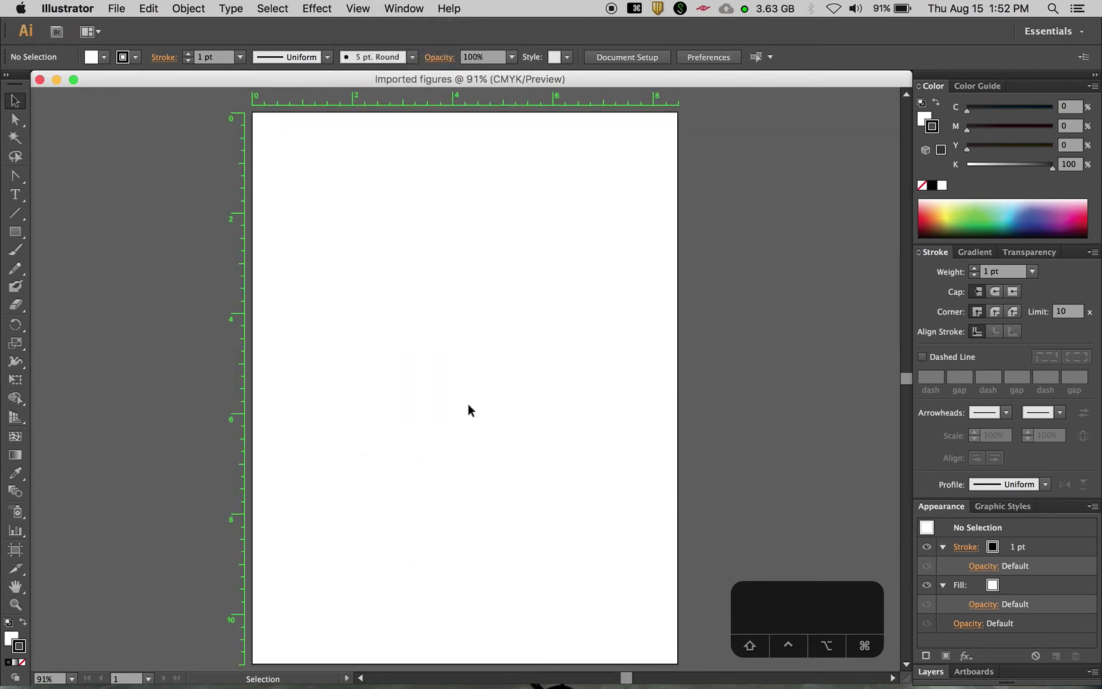
pyautogui.scroll(1, 467, 409)
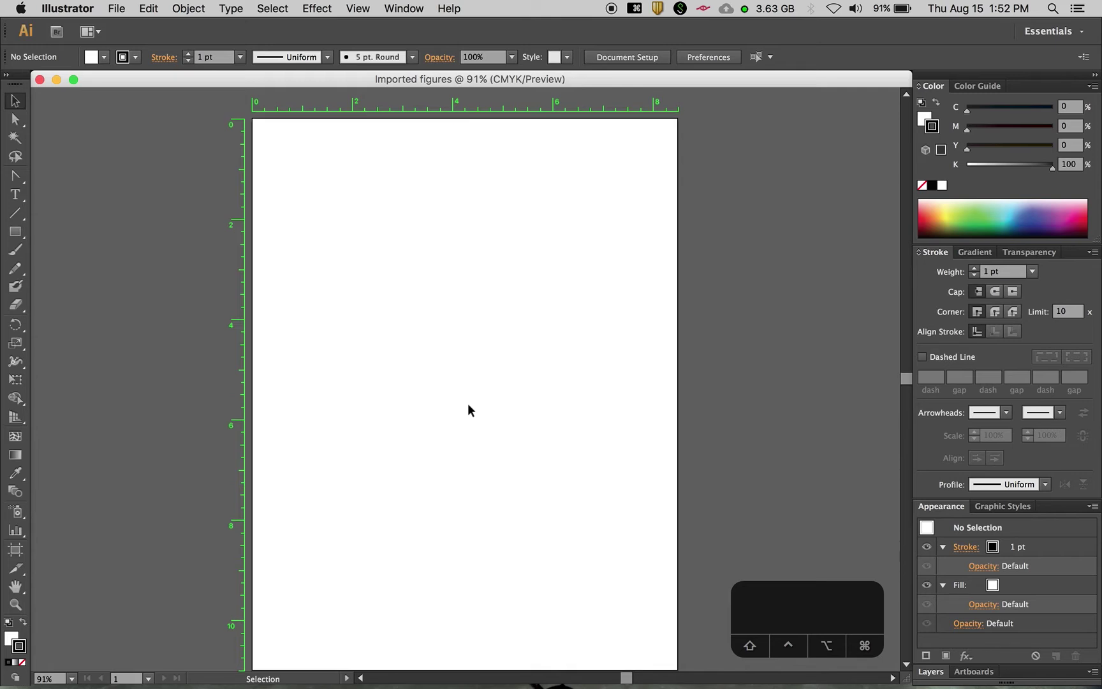
pyautogui.scroll(-1, 468, 405)
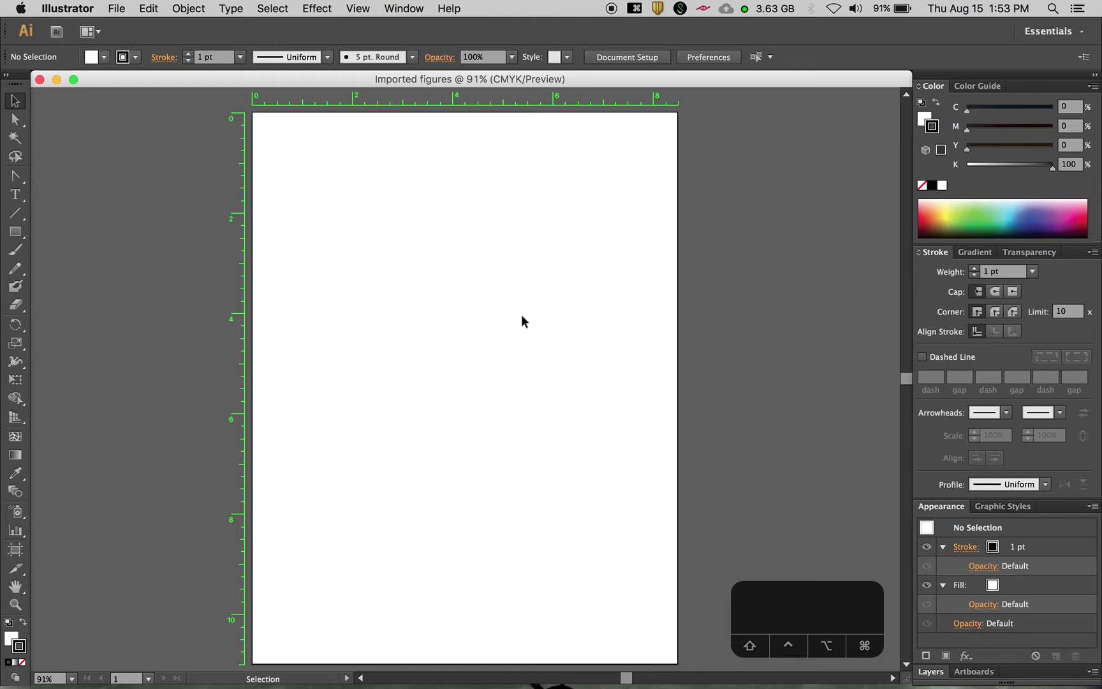
# Bring from_excel.pdf from the desktop onto the artboard as a linked file, adjust its position and delete it.
pyautogui.press('F11')
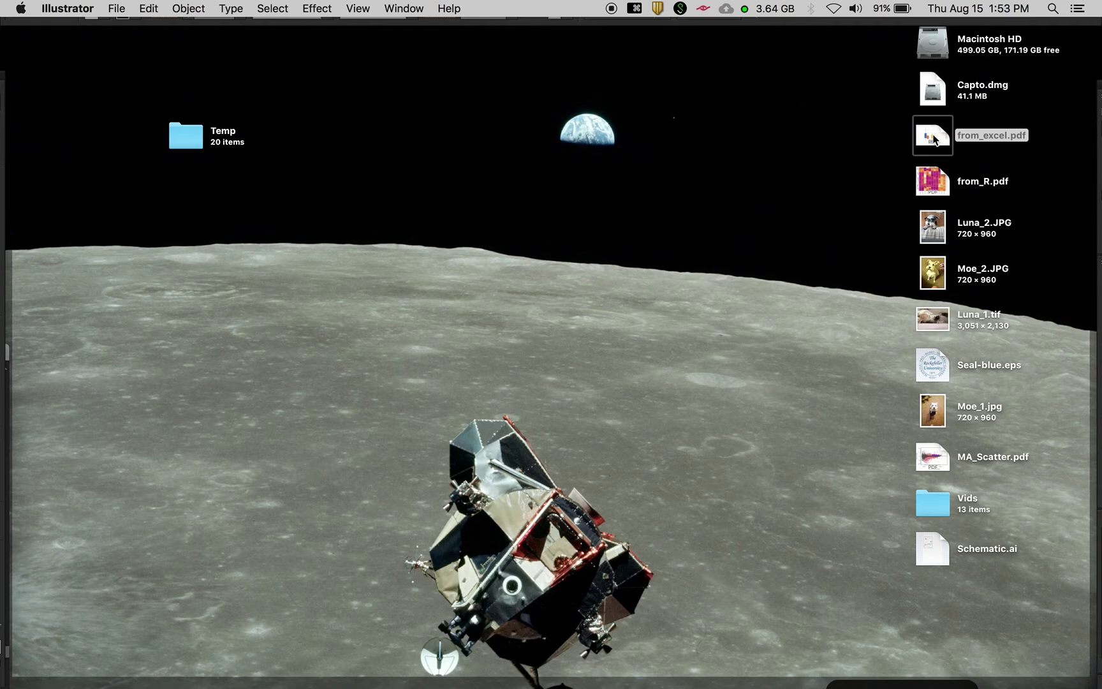
pyautogui.moveTo(933, 139); pyautogui.dragTo(485, 257)
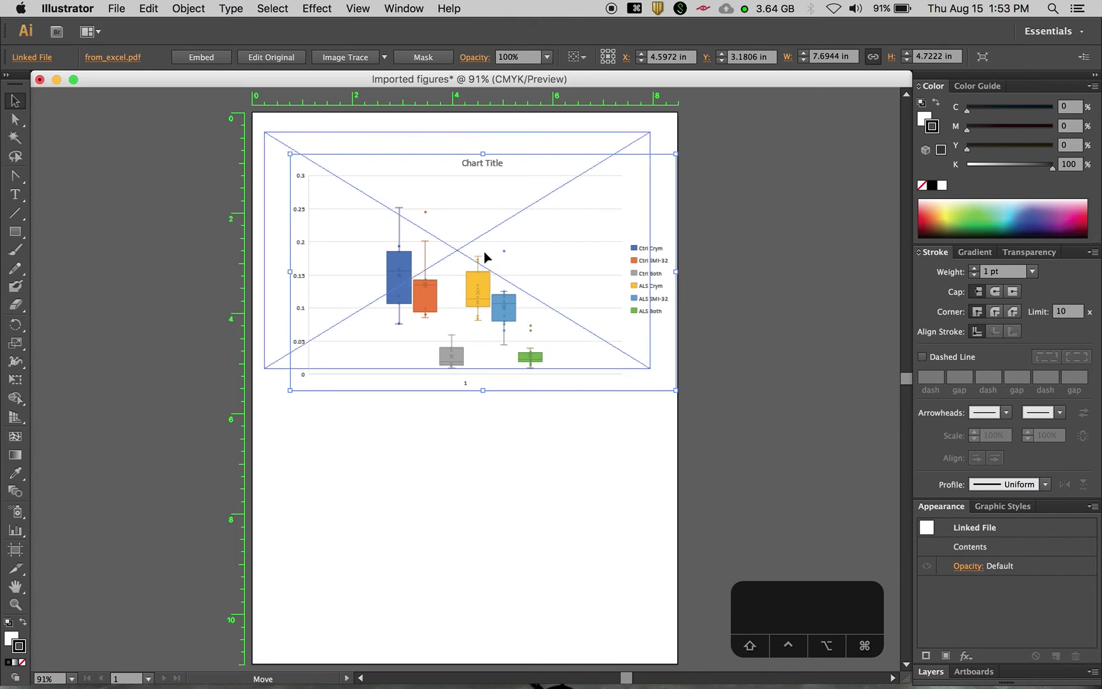
pyautogui.click(562, 388)
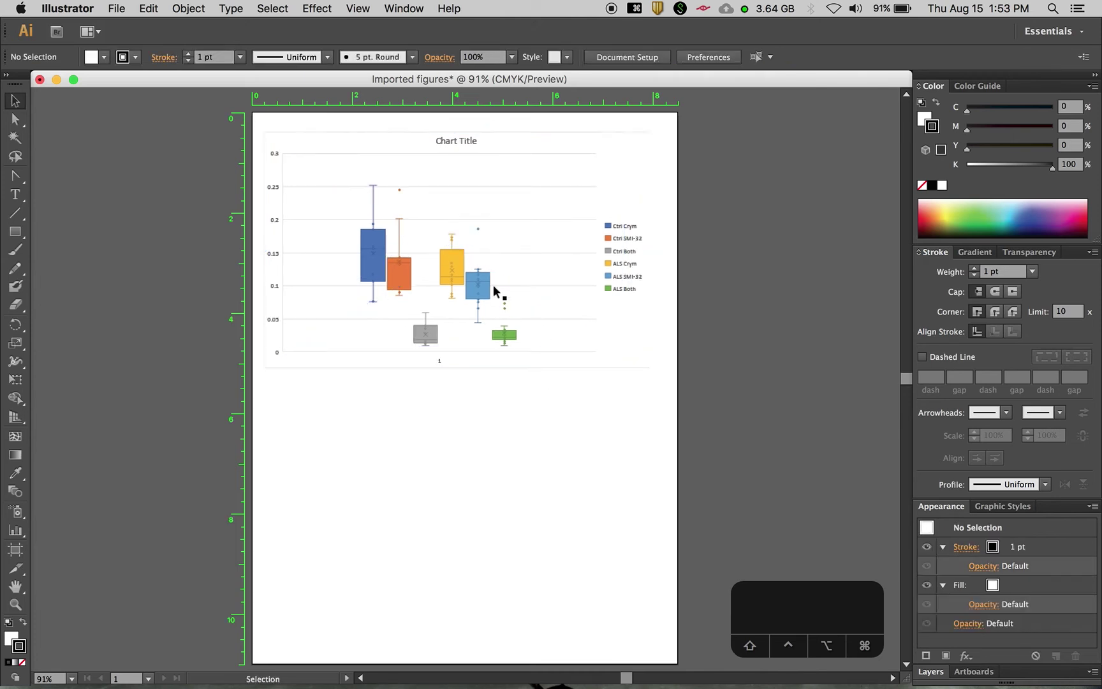
pyautogui.moveTo(485, 287); pyautogui.dragTo(492, 288)
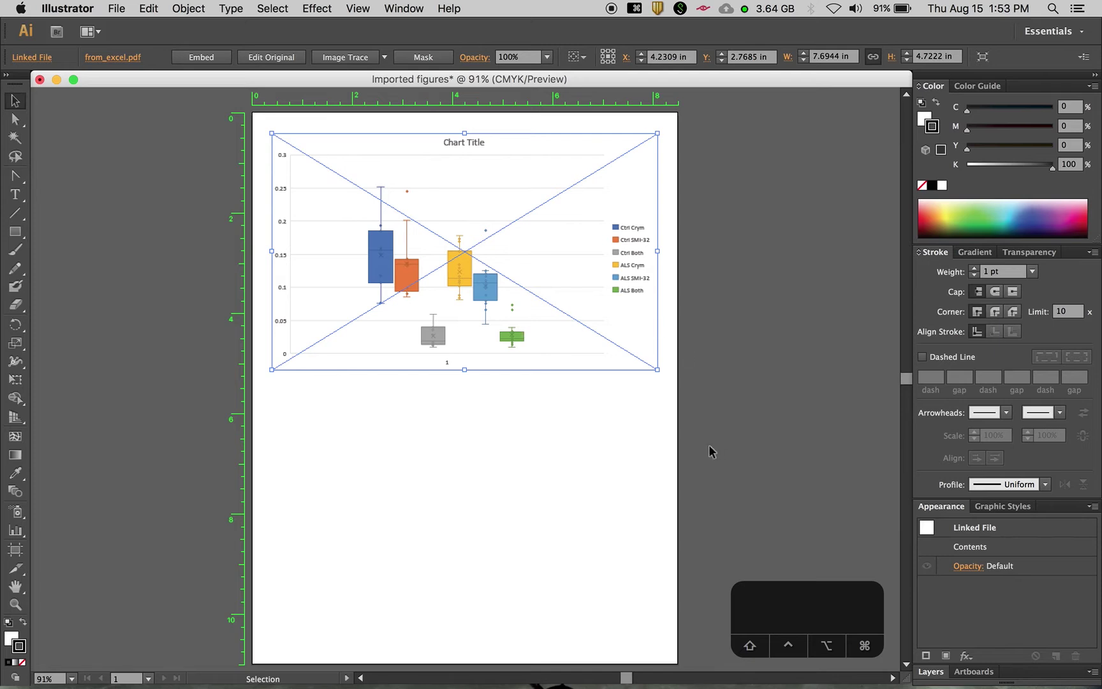
pyautogui.press('Delete')
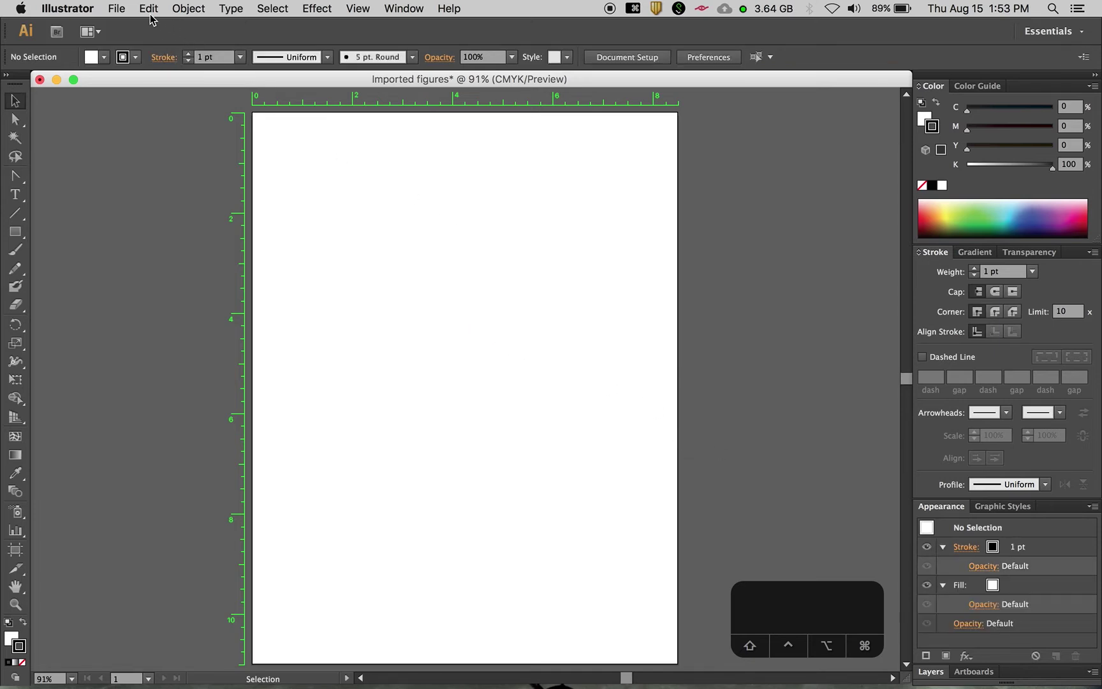
# Place from_excel.pdf unlinked, cropped to Media, and move the chart up to the top of the artboard.
pyautogui.click(117, 9)
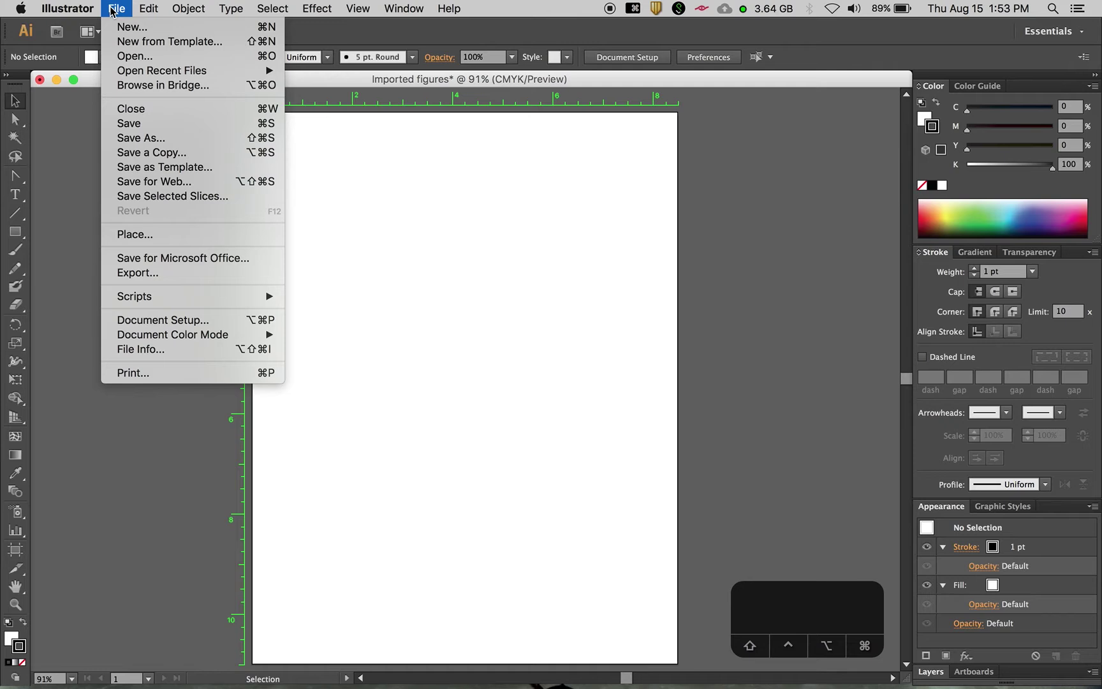
pyautogui.click(178, 236)
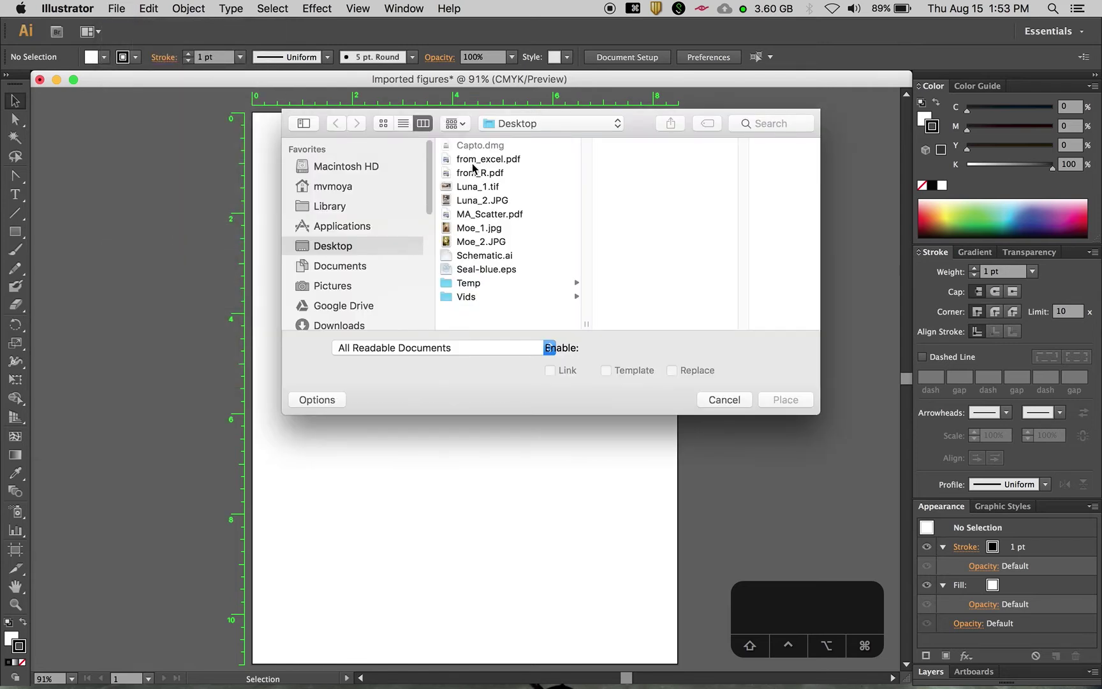
pyautogui.click(475, 164)
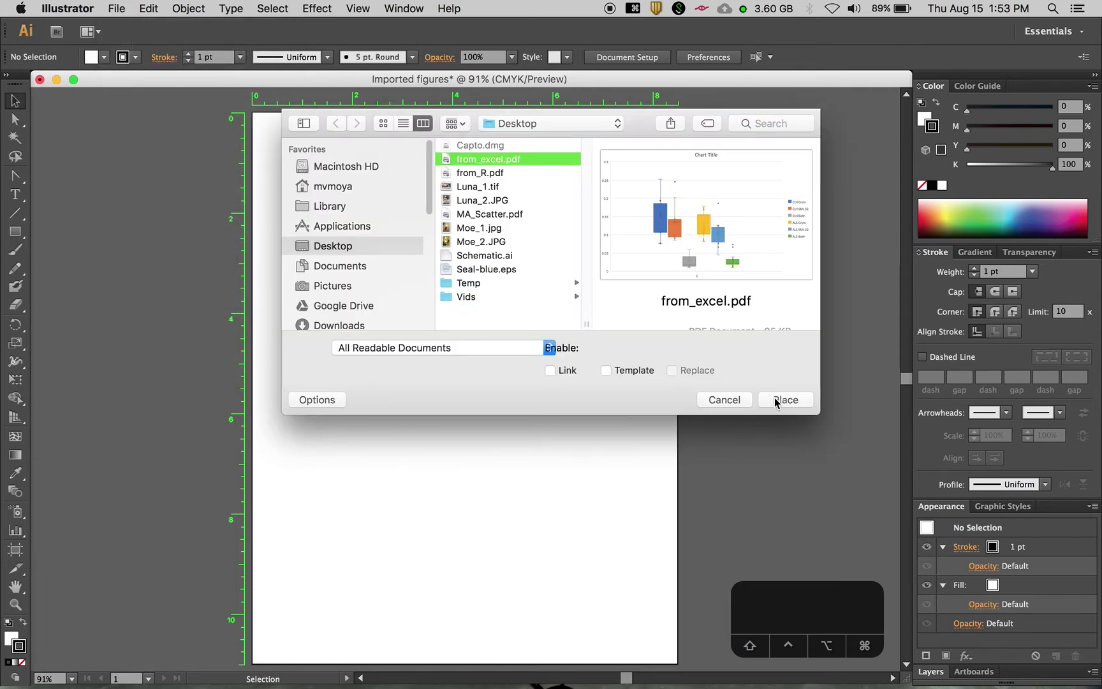
pyautogui.click(777, 402)
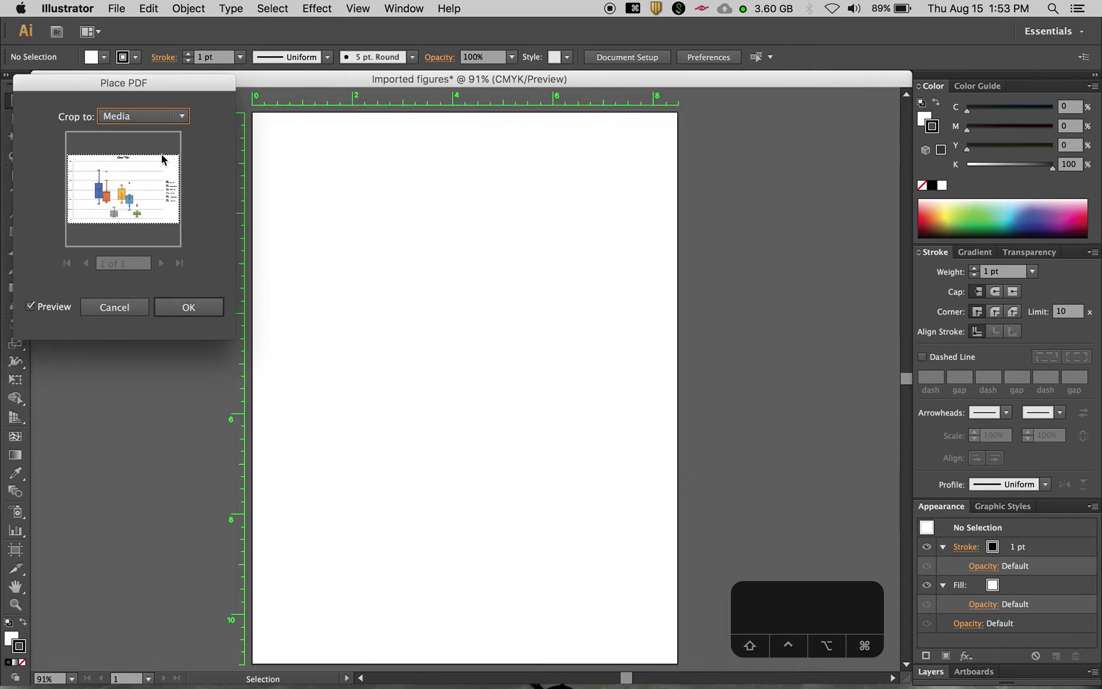
pyautogui.click(199, 311)
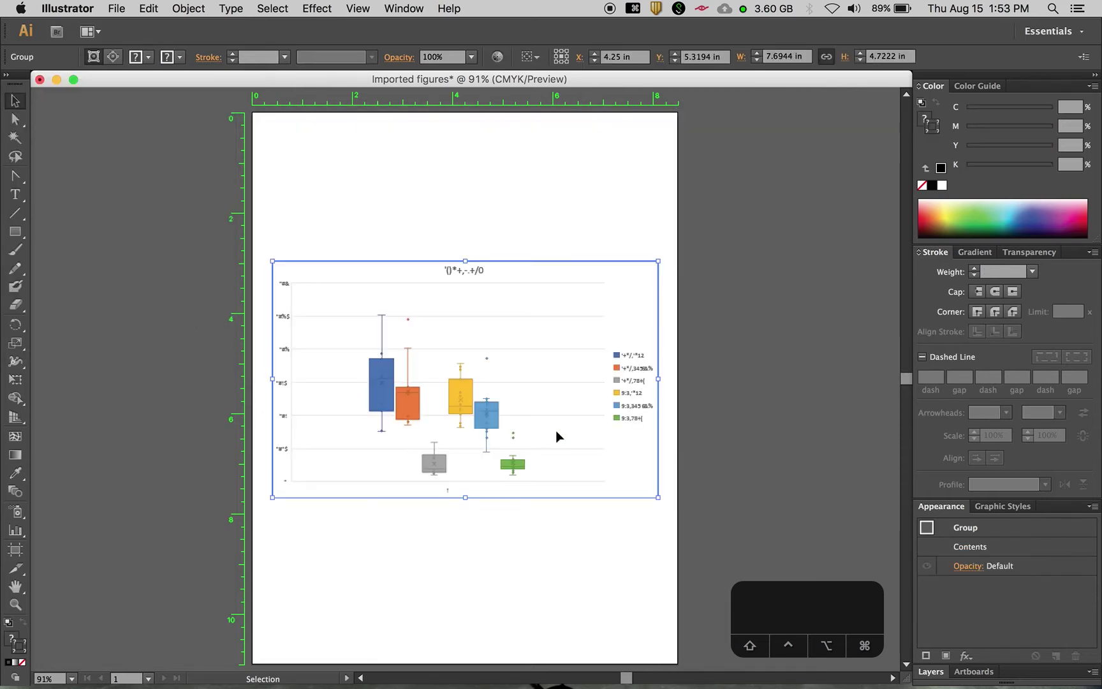
pyautogui.moveTo(492, 398); pyautogui.dragTo(489, 287)
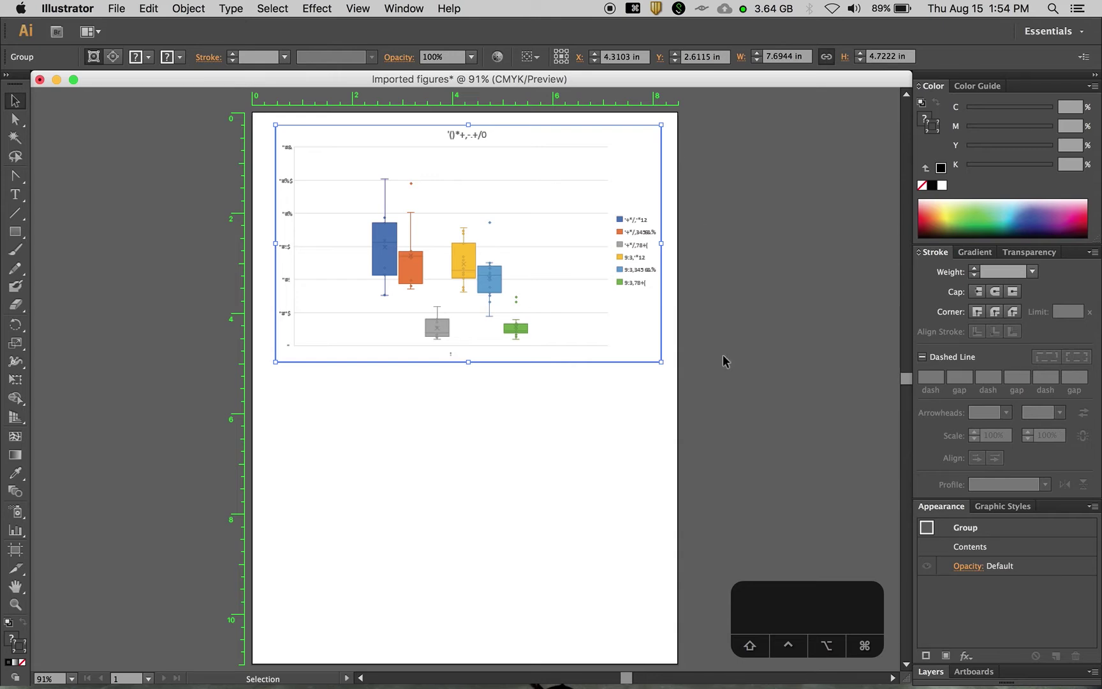
# Release the clipping masks of the placed chart and fully ungroup its elements.
pyautogui.press('a')
pyautogui.press('alt')
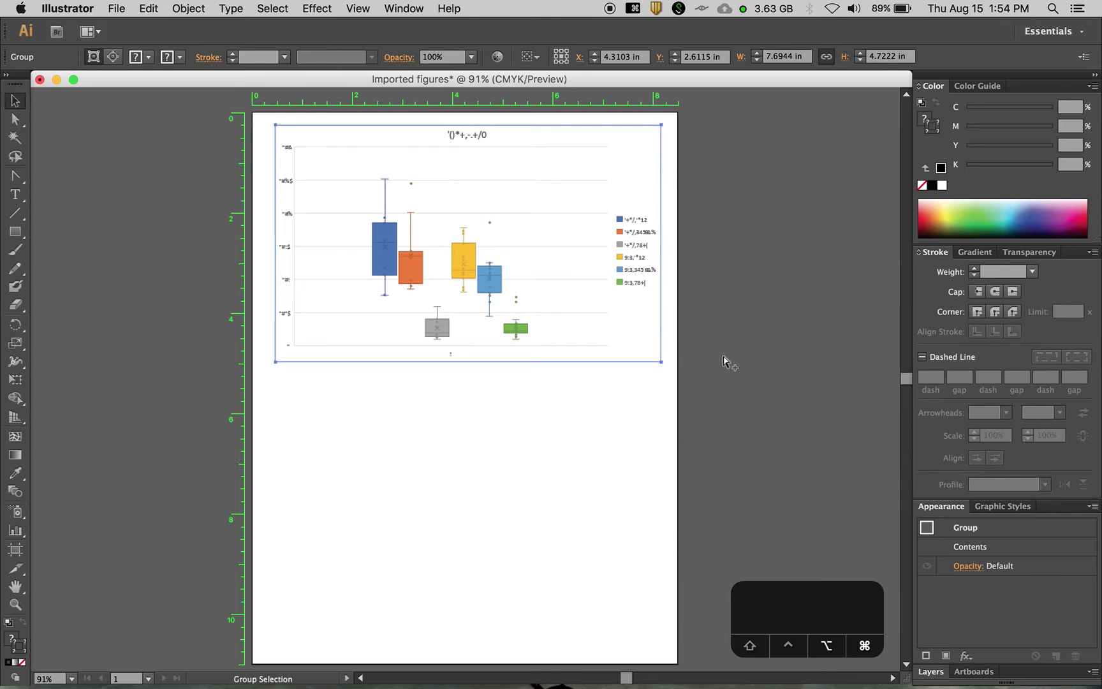
pyautogui.press('alt+super+7')
pyautogui.press('alt+super+7')
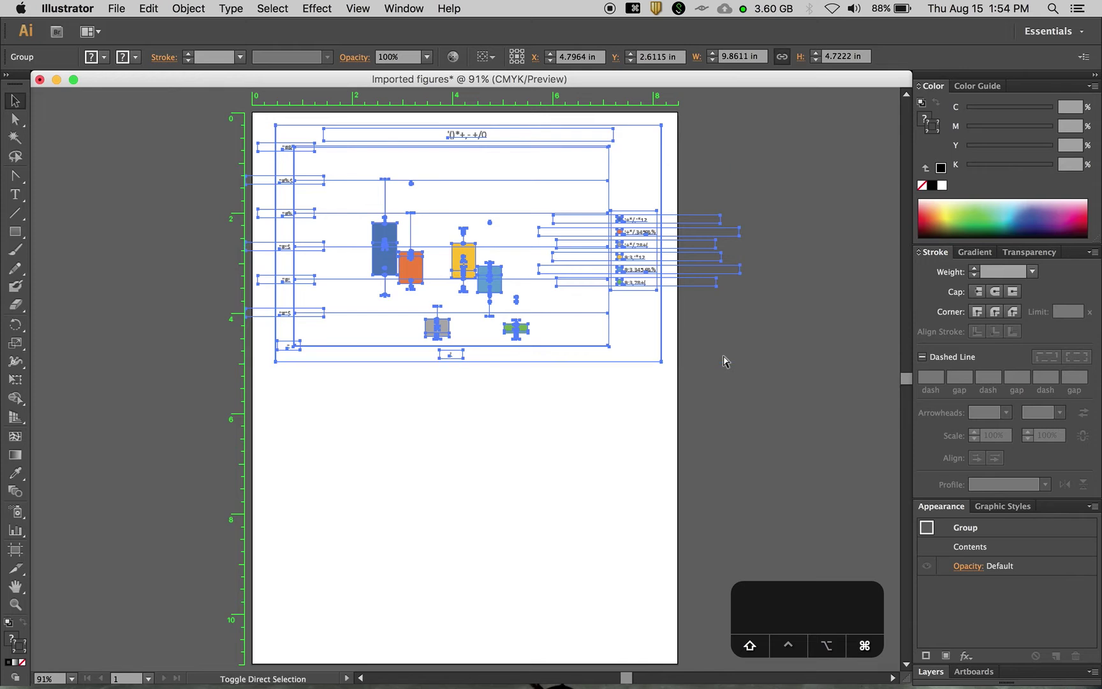
pyautogui.press('shift+super+g')
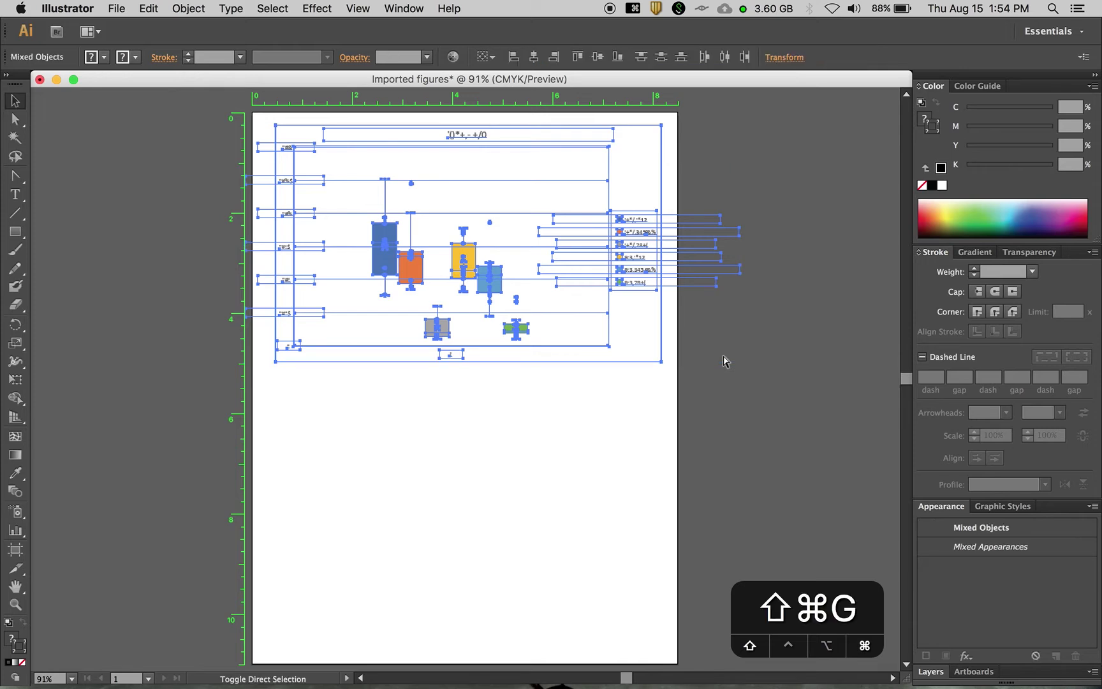
pyautogui.press('shift+super+g')
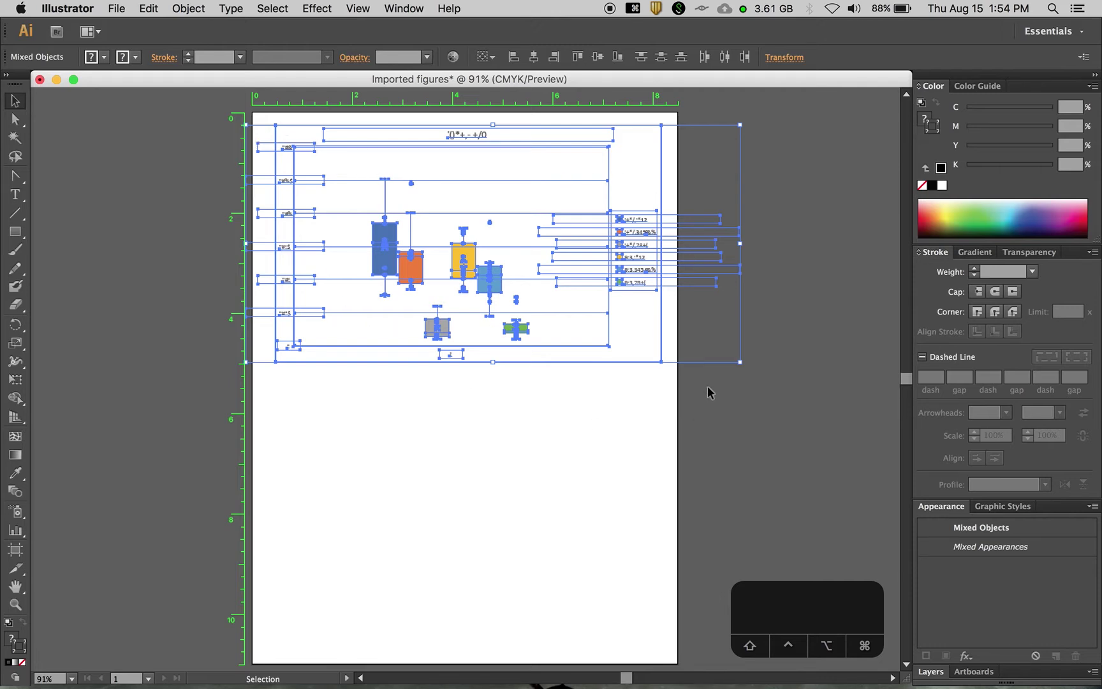
# Delete the leftover invisible paths around the legend entries, the plot area and the outer chart frame.
pyautogui.click(731, 402)
pyautogui.moveTo(730, 403); pyautogui.dragTo(678, 149)
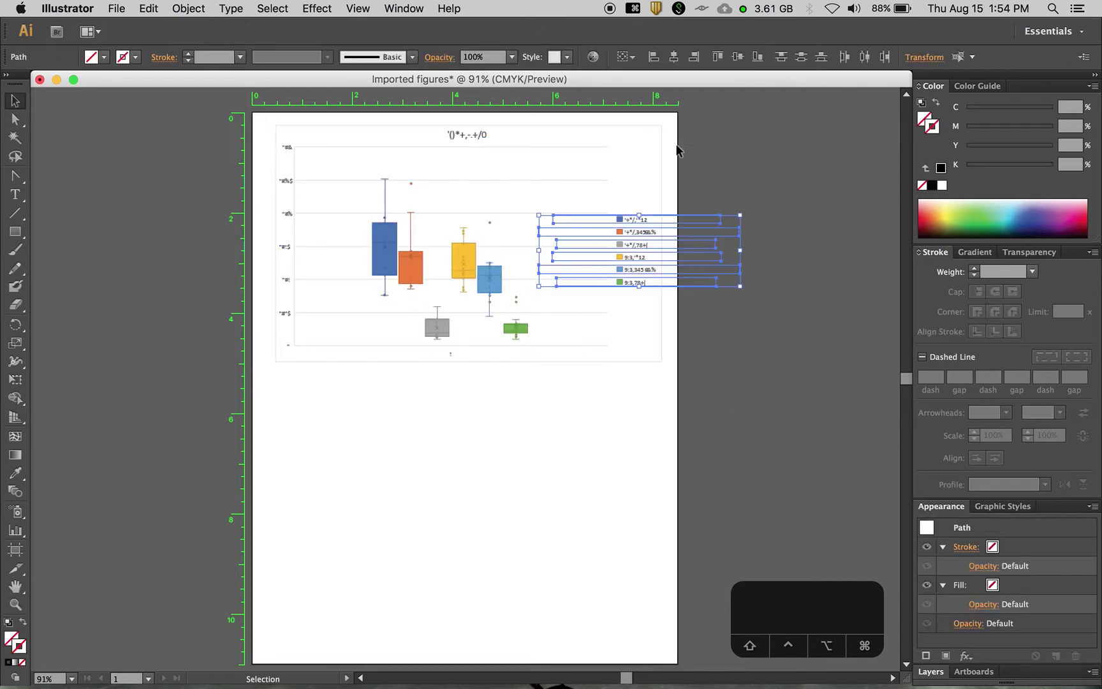
pyautogui.click(678, 151)
pyautogui.click(586, 342)
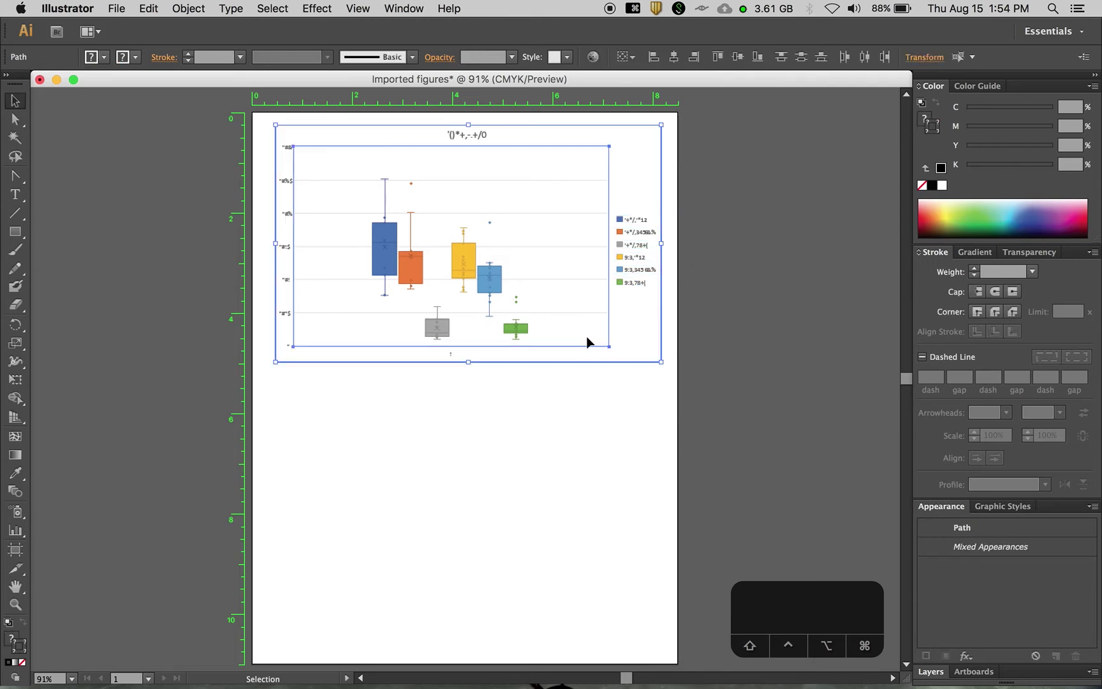
pyautogui.click(596, 347)
pyautogui.moveTo(679, 127); pyautogui.dragTo(521, 135)
pyautogui.click(521, 134)
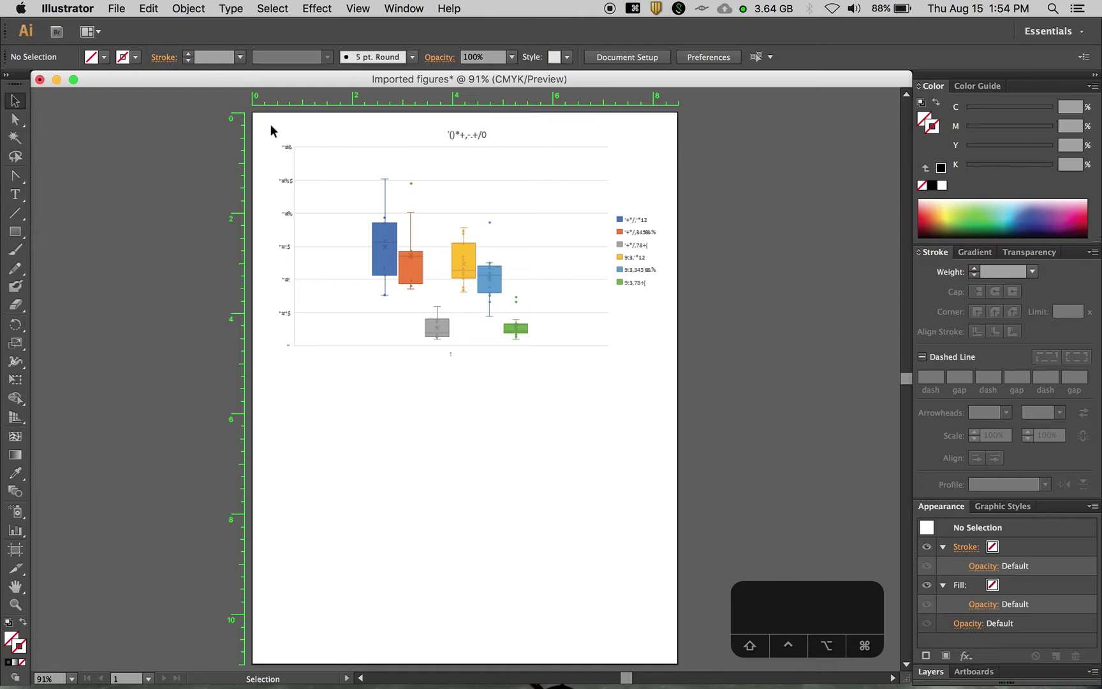
# Delete the leftover invisible paths around the vertical axis labels, the horizontal axis label and the chart title.
pyautogui.moveTo(271, 125); pyautogui.dragTo(272, 369)
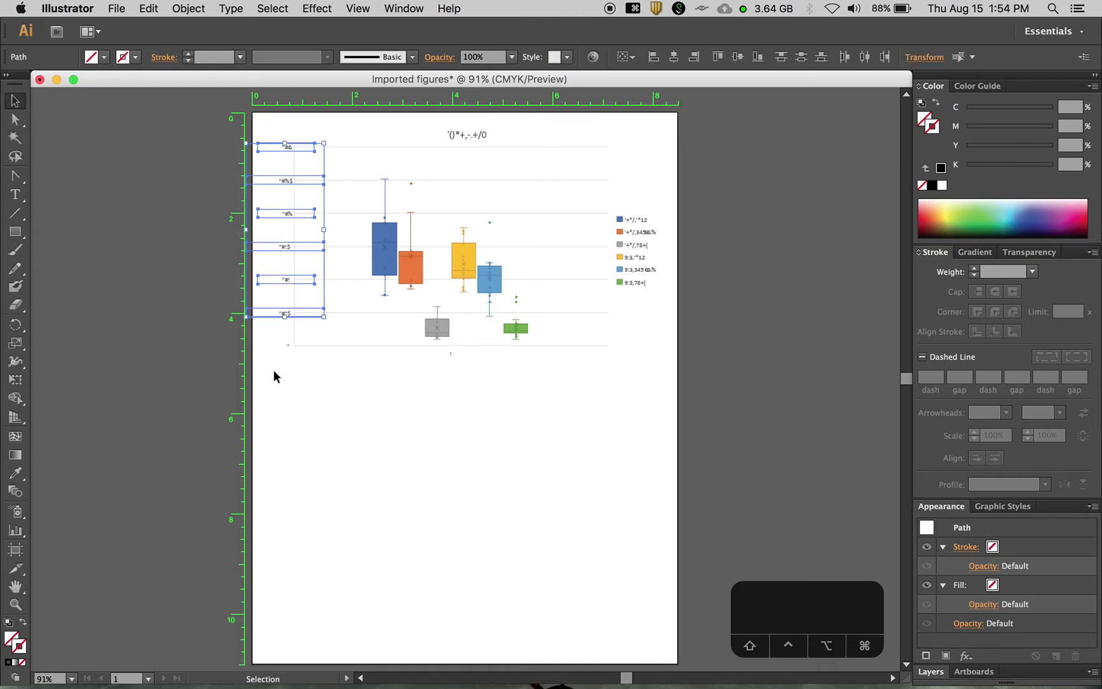
pyautogui.click(274, 371)
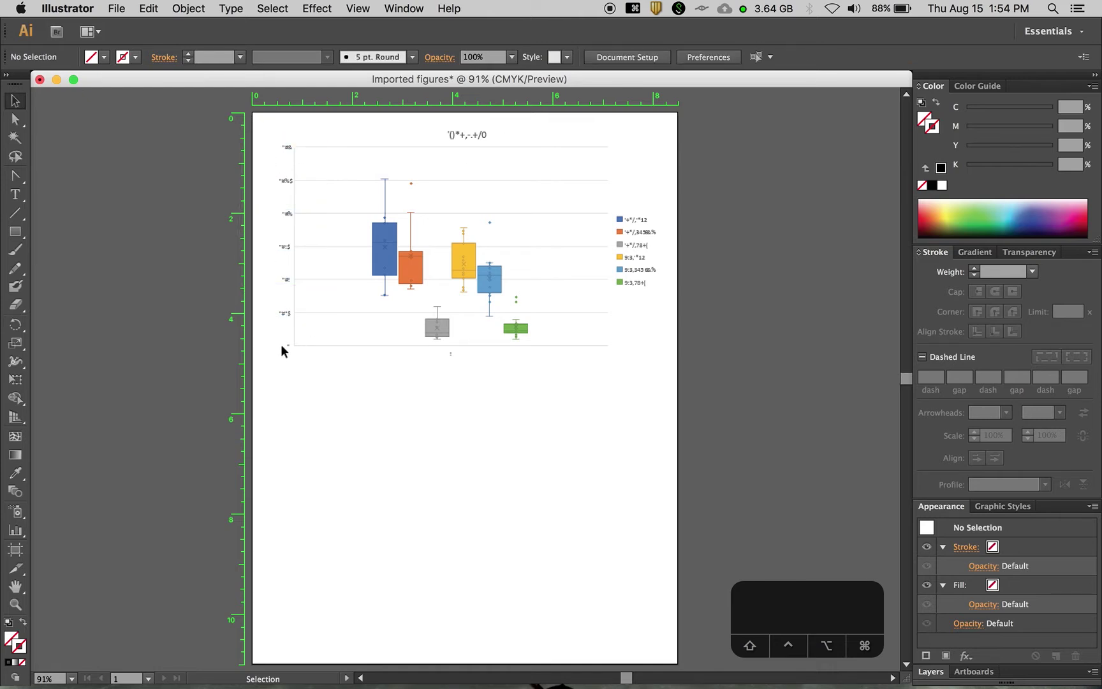
pyautogui.click(276, 345)
pyautogui.click(275, 348)
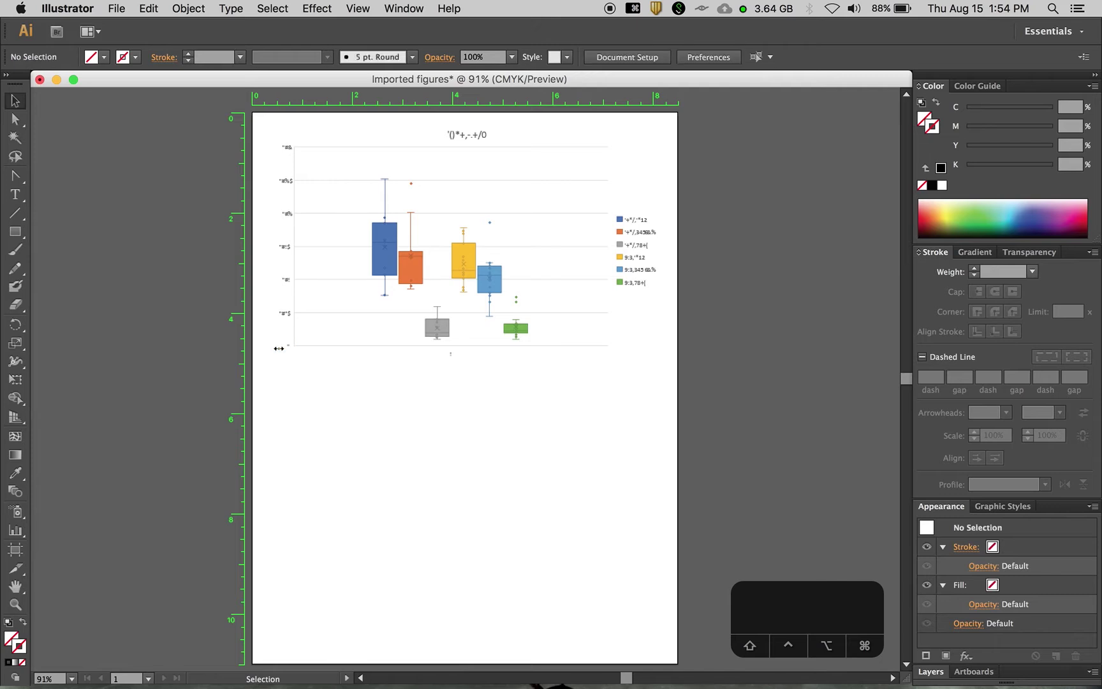
pyautogui.click(438, 356)
pyautogui.click(447, 368)
pyautogui.moveTo(359, 123); pyautogui.dragTo(440, 135)
# Delete the horizontal gridlines of the chart.
pyautogui.moveTo(597, 272); pyautogui.dragTo(563, 132)
pyautogui.press('Delete')
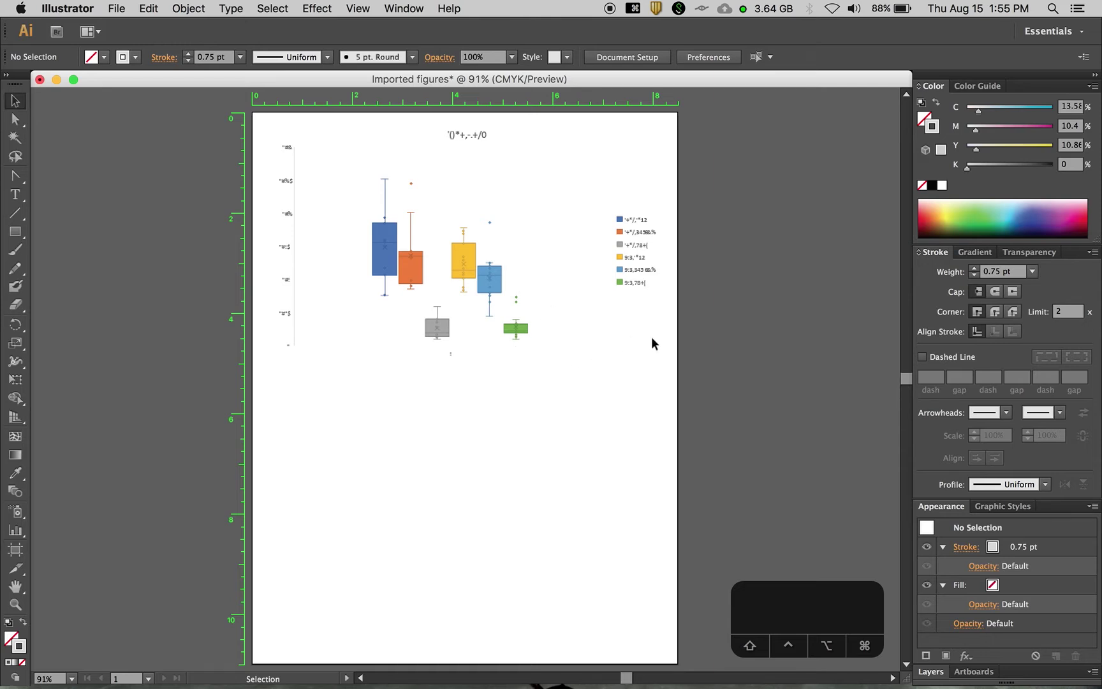
# Delete the yellow, light blue and green legend entries together with their matching box plots.
pyautogui.moveTo(673, 338); pyautogui.dragTo(600, 253)
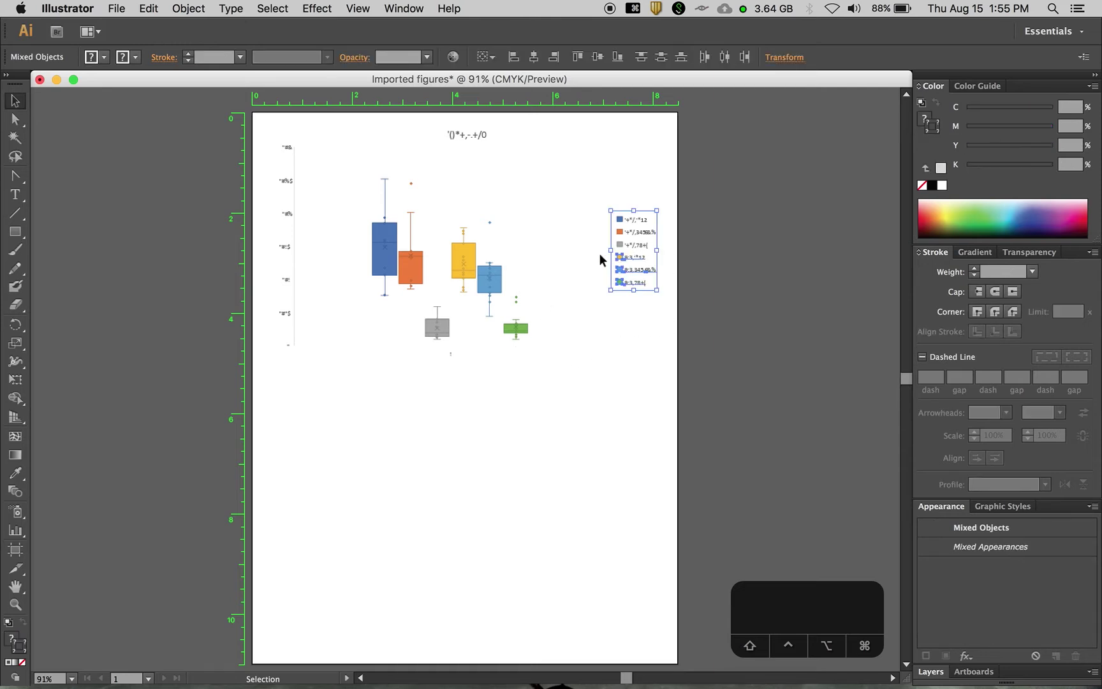
pyautogui.press('Delete')
pyautogui.moveTo(573, 361); pyautogui.dragTo(450, 193)
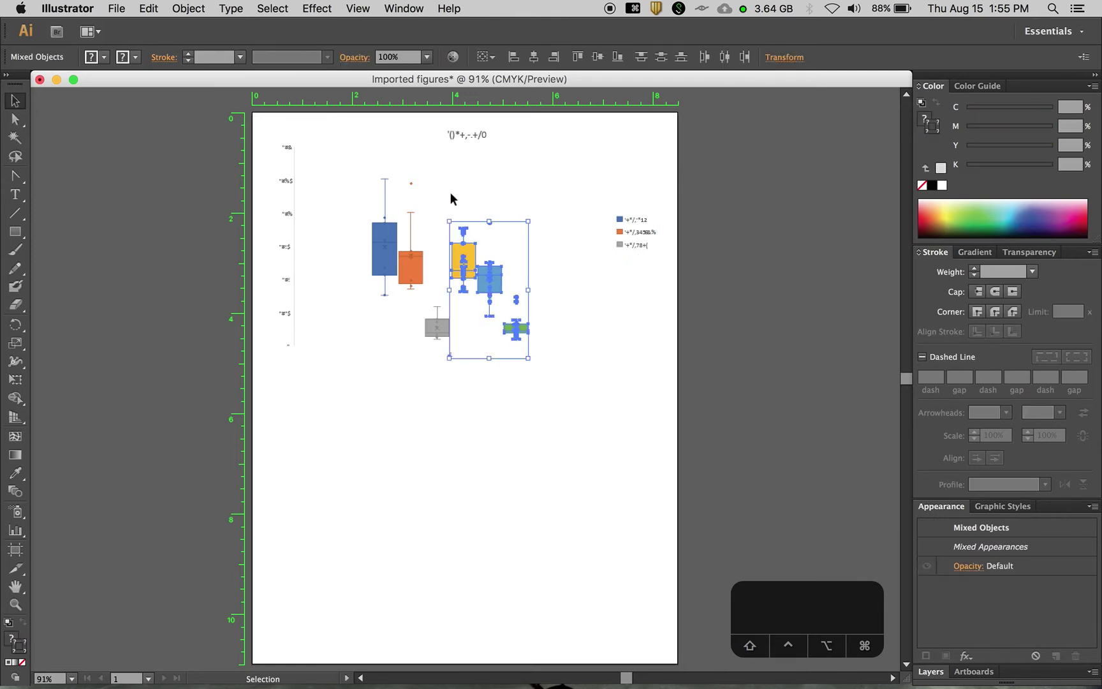
pyautogui.press('Delete')
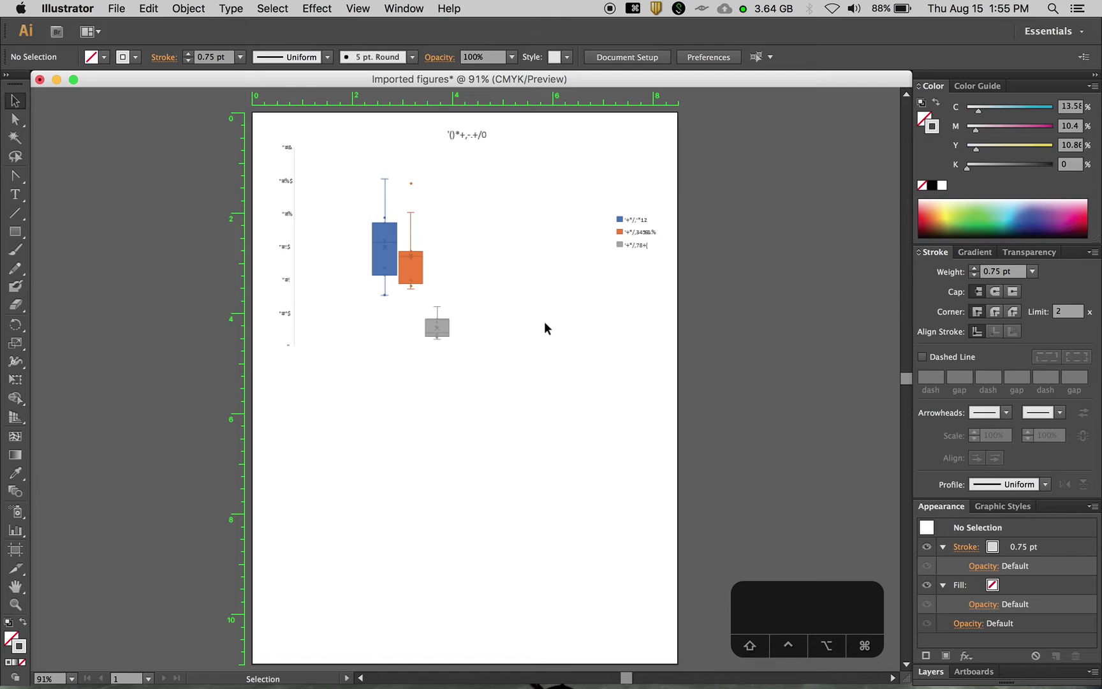
# Move the legend next to the box plots, and shift the legend and box plots together closer to the vertical axis.
pyautogui.moveTo(669, 301); pyautogui.dragTo(464, 235)
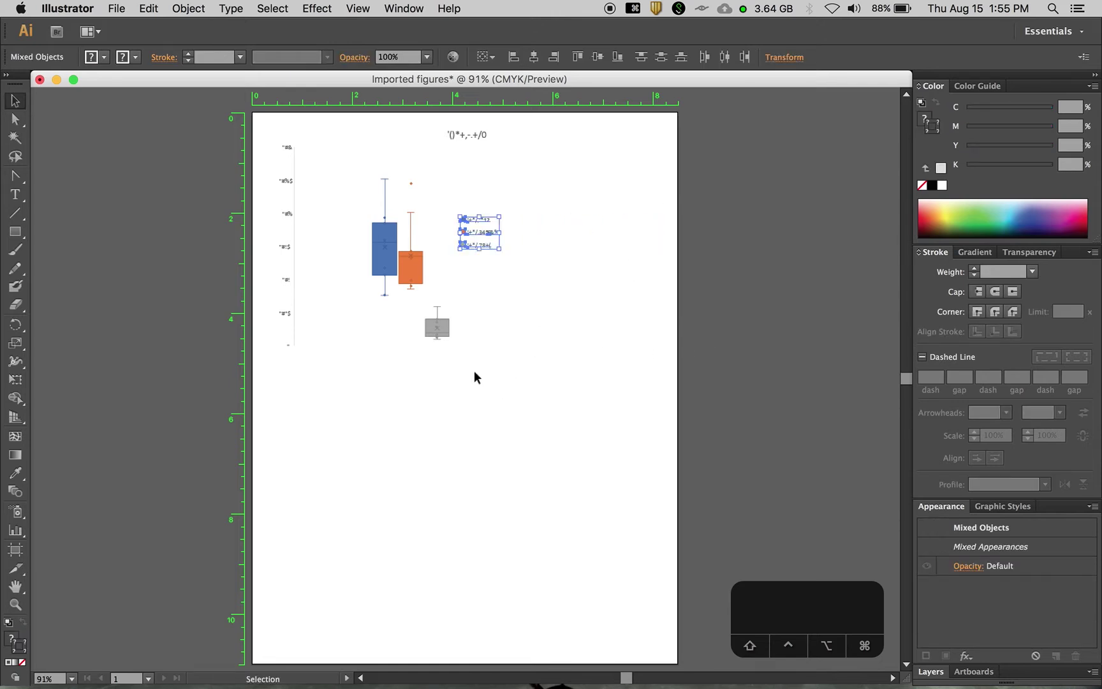
pyautogui.moveTo(521, 361); pyautogui.dragTo(365, 166)
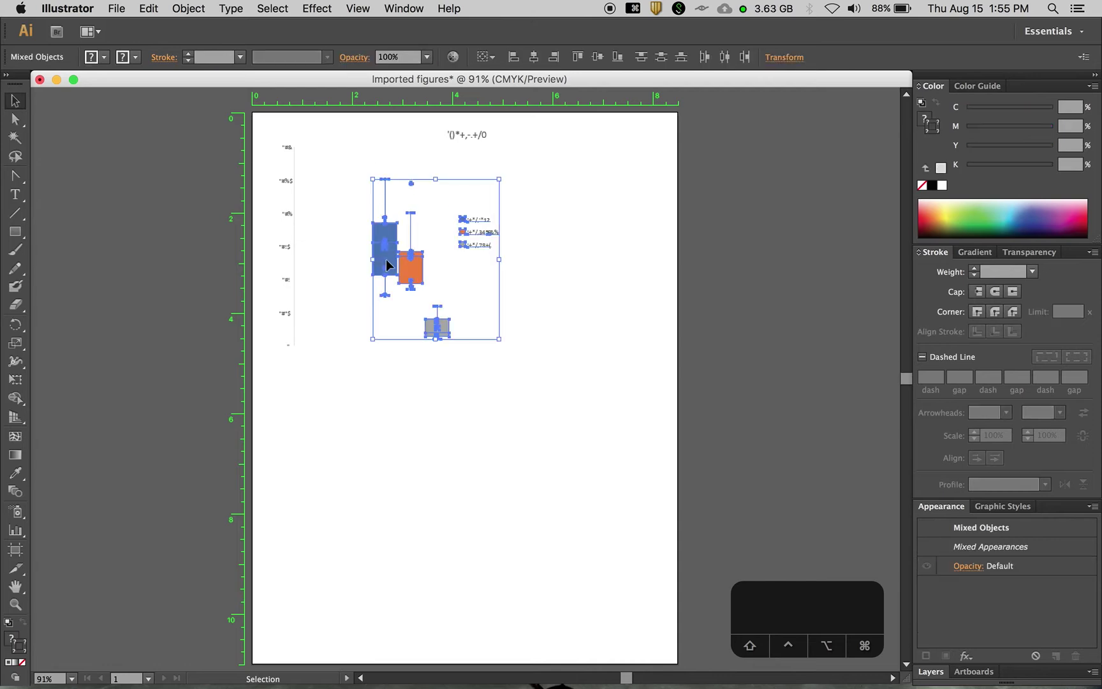
pyautogui.moveTo(387, 265); pyautogui.dragTo(318, 258)
pyautogui.moveTo(320, 262); pyautogui.dragTo(321, 262)
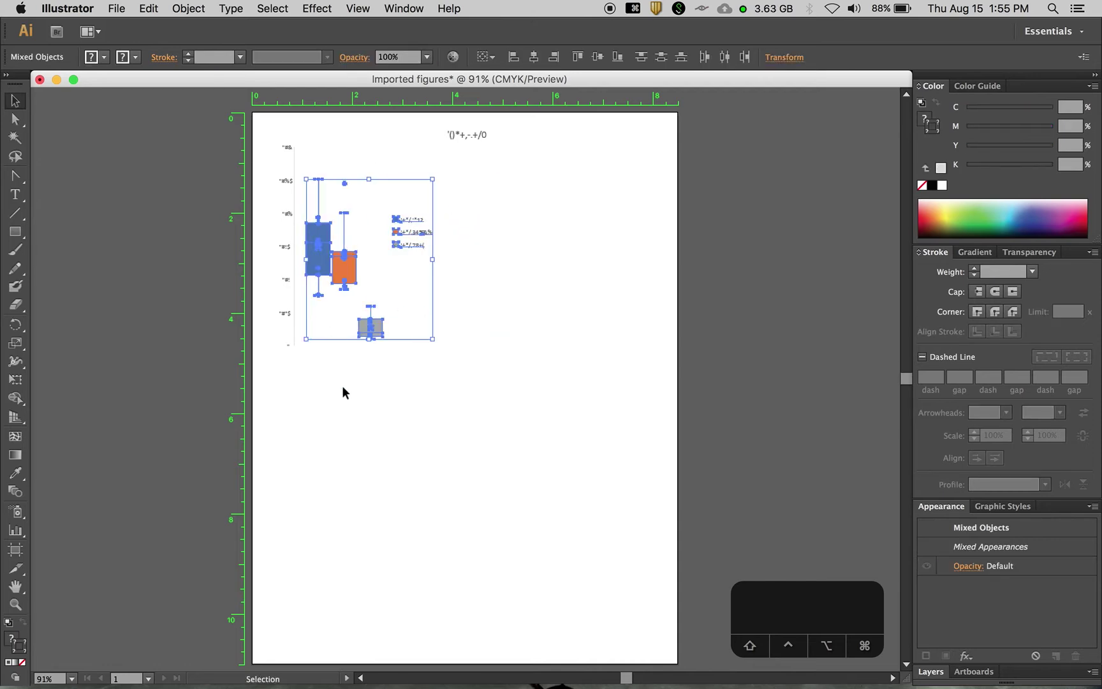
pyautogui.click(341, 384)
# Move the garbled chart title above the box plots and replace its text with "Title".
pyautogui.moveTo(462, 134); pyautogui.dragTo(342, 138)
pyautogui.doubleClick(342, 136)
pyautogui.press('super+a')
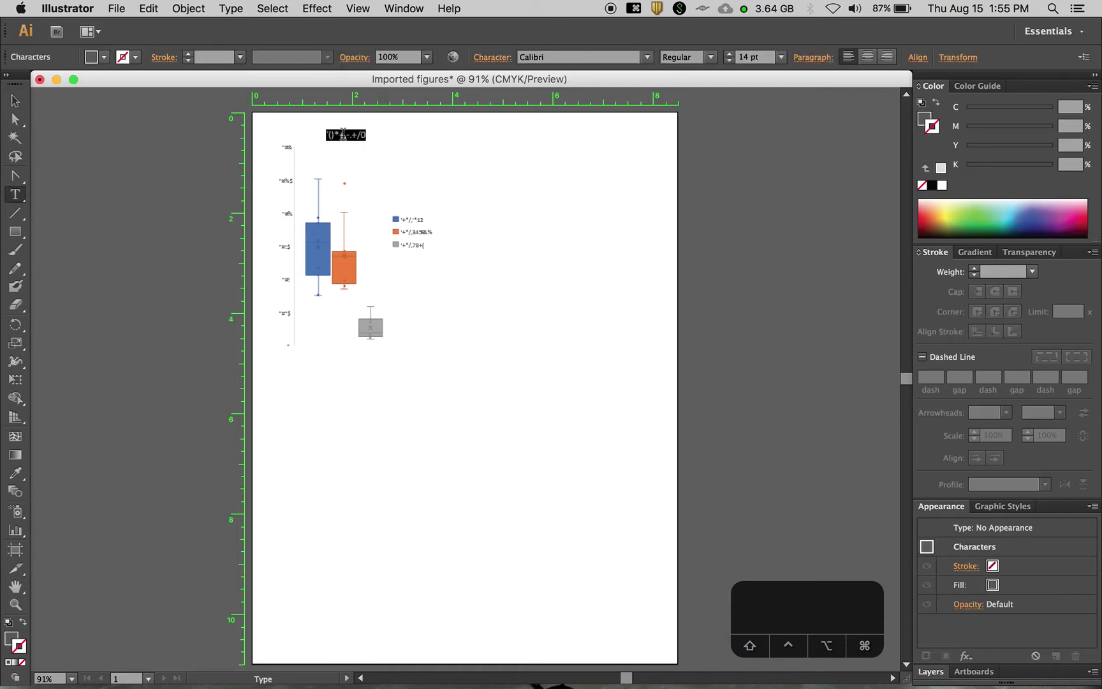
pyautogui.write('Tt')
pyautogui.click(15, 100)
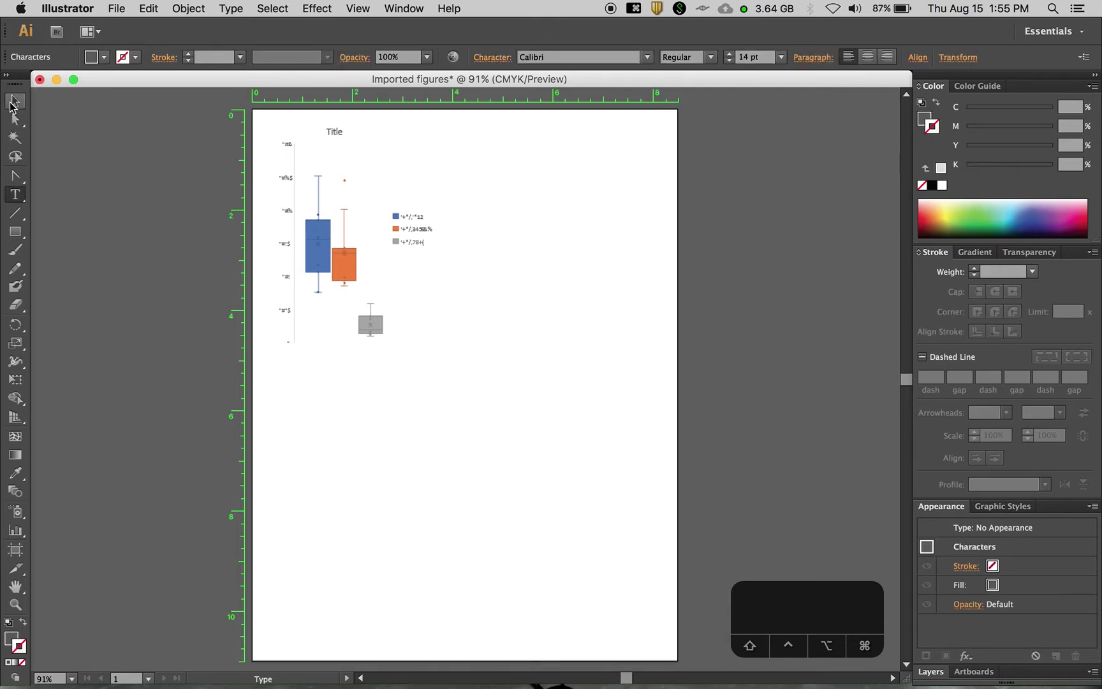
pyautogui.click(338, 402)
# Replace the blue legend entry's garbled text with "Cell type 1".
pyautogui.moveTo(356, 401); pyautogui.dragTo(489, 520)
pyautogui.press('super+equal')
pyautogui.press('super+equal')
pyautogui.press('super+equal')
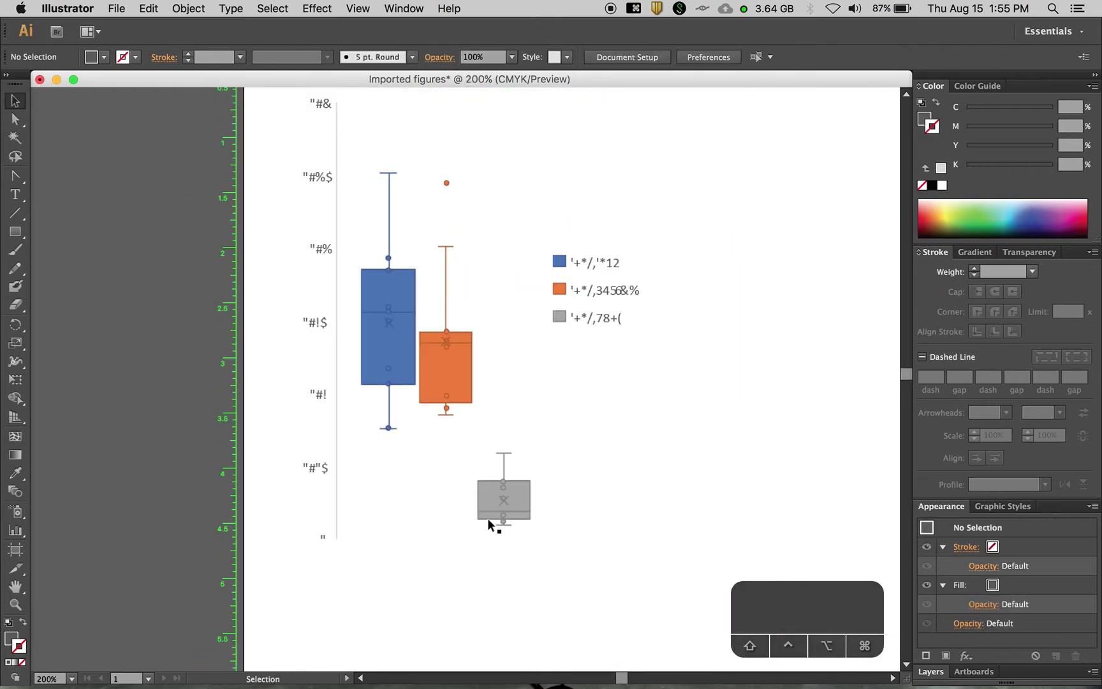
pyautogui.scroll(3, 624, 423)
pyautogui.hscroll(-2, 625, 422)
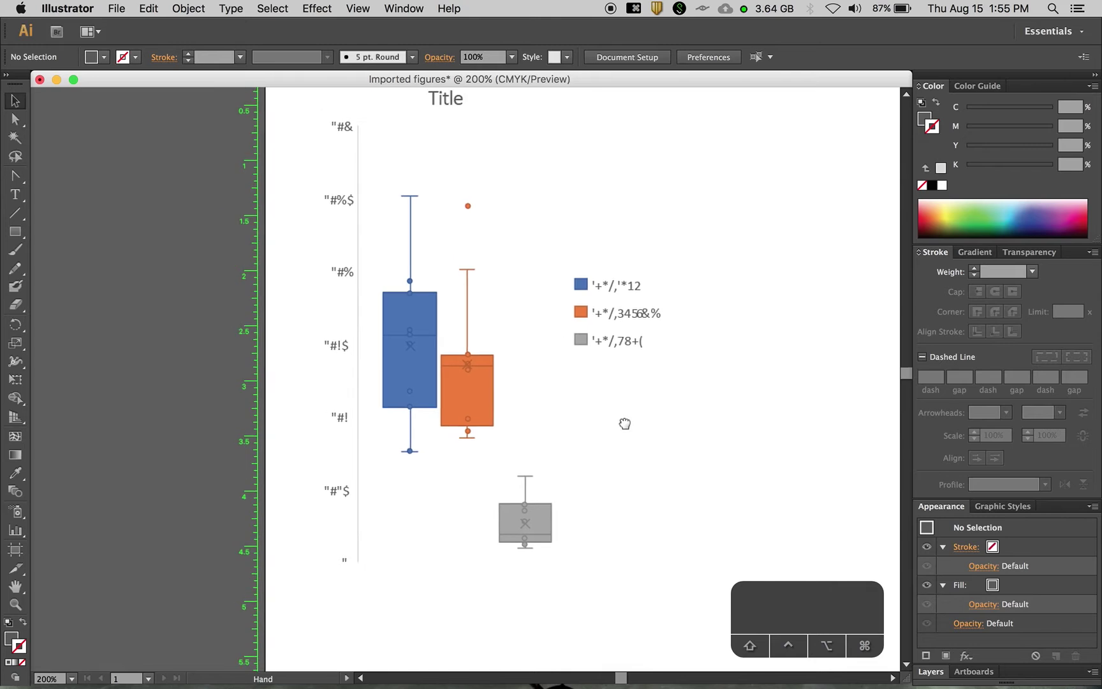
pyautogui.doubleClick(620, 296)
pyautogui.write('Cell type 1')
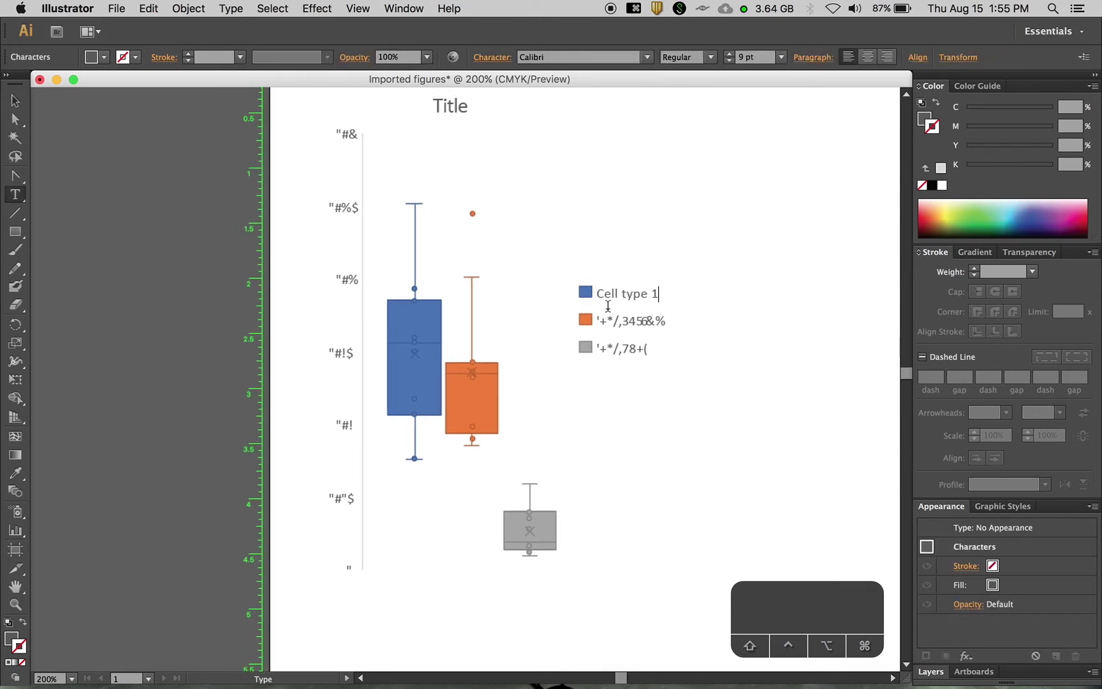
# Change the orange legend entry's text to "Cell type 2" and remove the leftover text fragment overlapping it.
pyautogui.click(618, 321)
pyautogui.press('super+a')
pyautogui.write('Cell type')
pyautogui.click(14, 100)
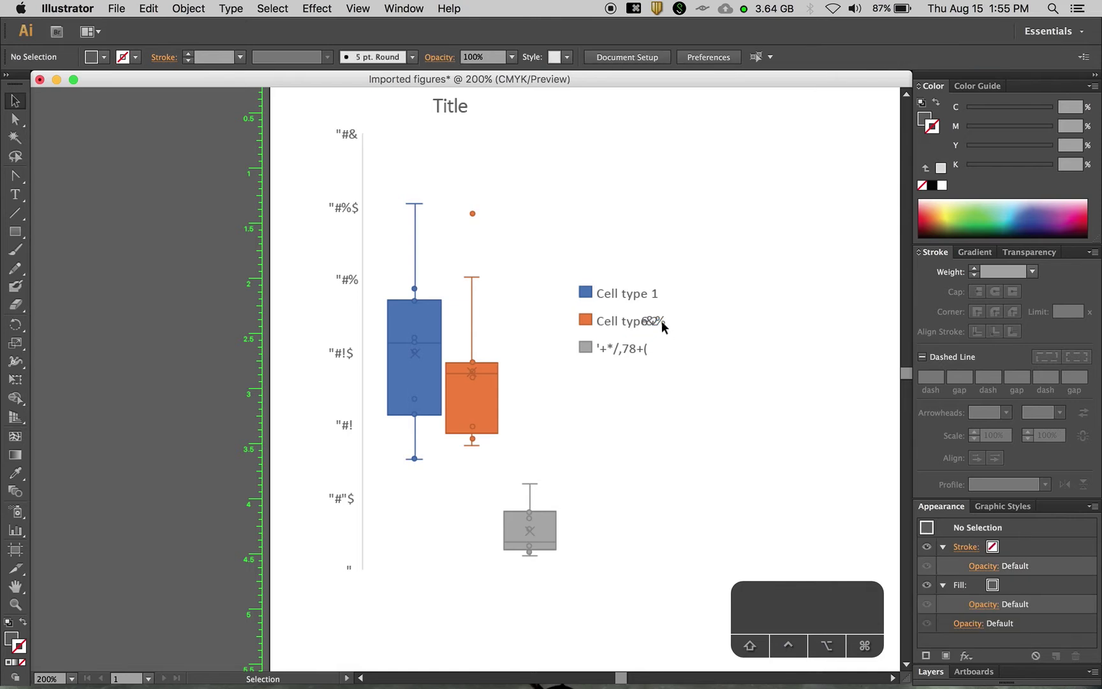
pyautogui.click(660, 322)
pyautogui.moveTo(660, 321); pyautogui.dragTo(647, 325)
pyautogui.click(636, 379)
# Replace the gray legend entry's garbled text with "Cell type 3".
pyautogui.doubleClick(620, 351)
pyautogui.press('super+a')
pyautogui.write('Cell')
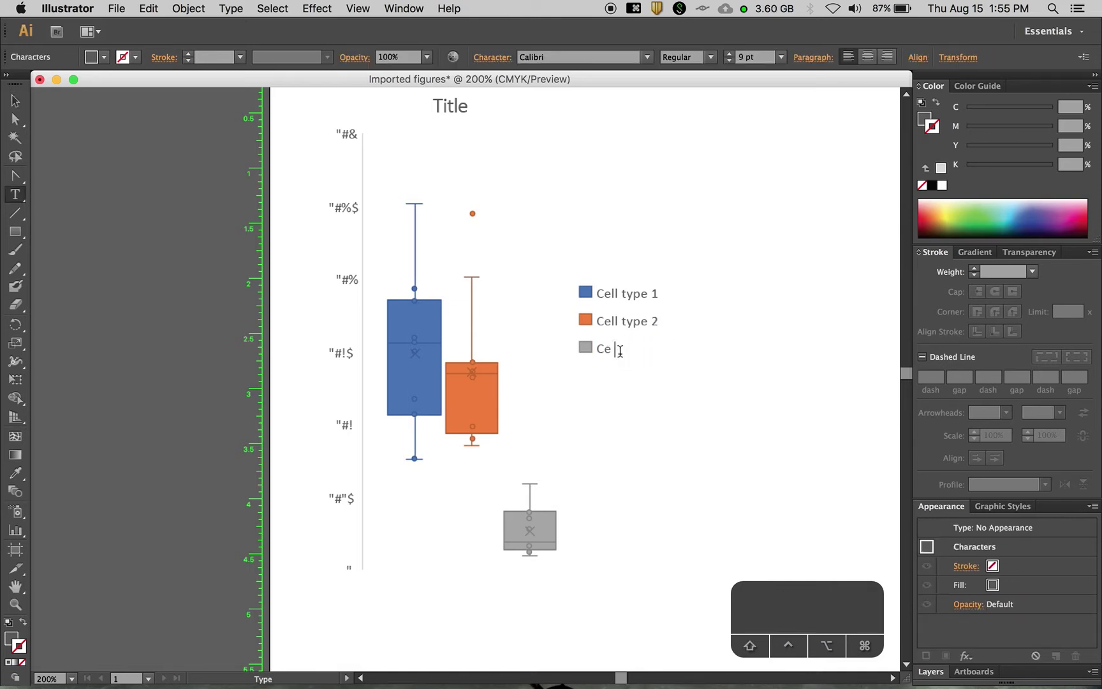
pyautogui.write(' type 3')
pyautogui.press('Escape')
pyautogui.click(747, 463)
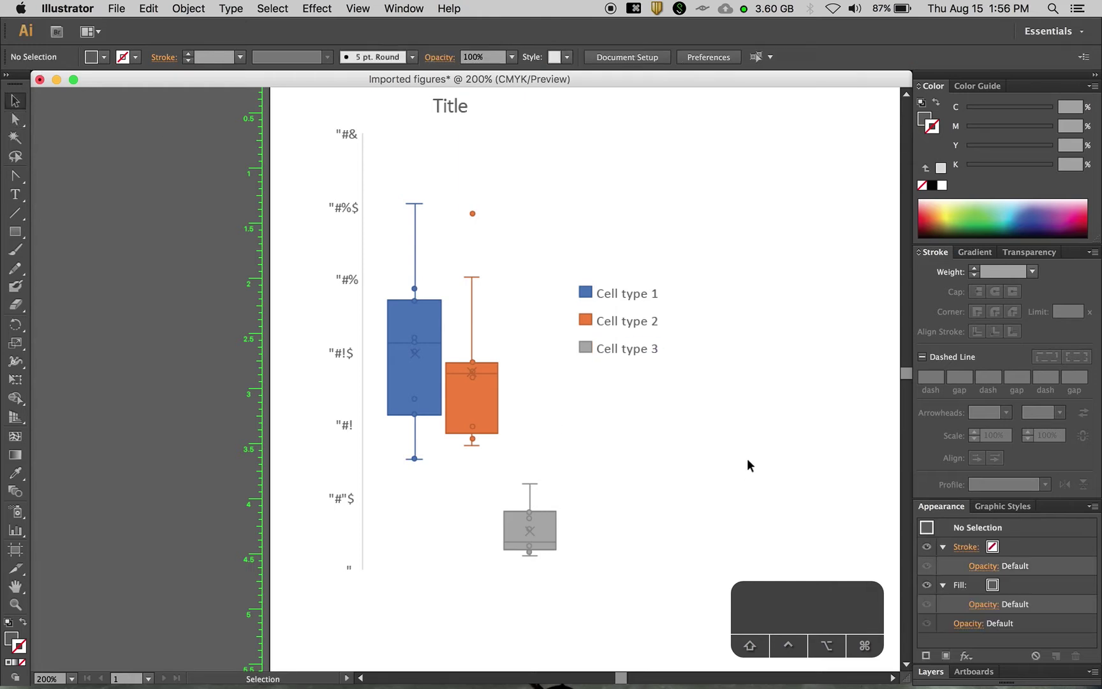
# Retype the two lowest vertical axis labels as 0 and 0.05.
pyautogui.click(349, 572)
pyautogui.doubleClick(349, 572)
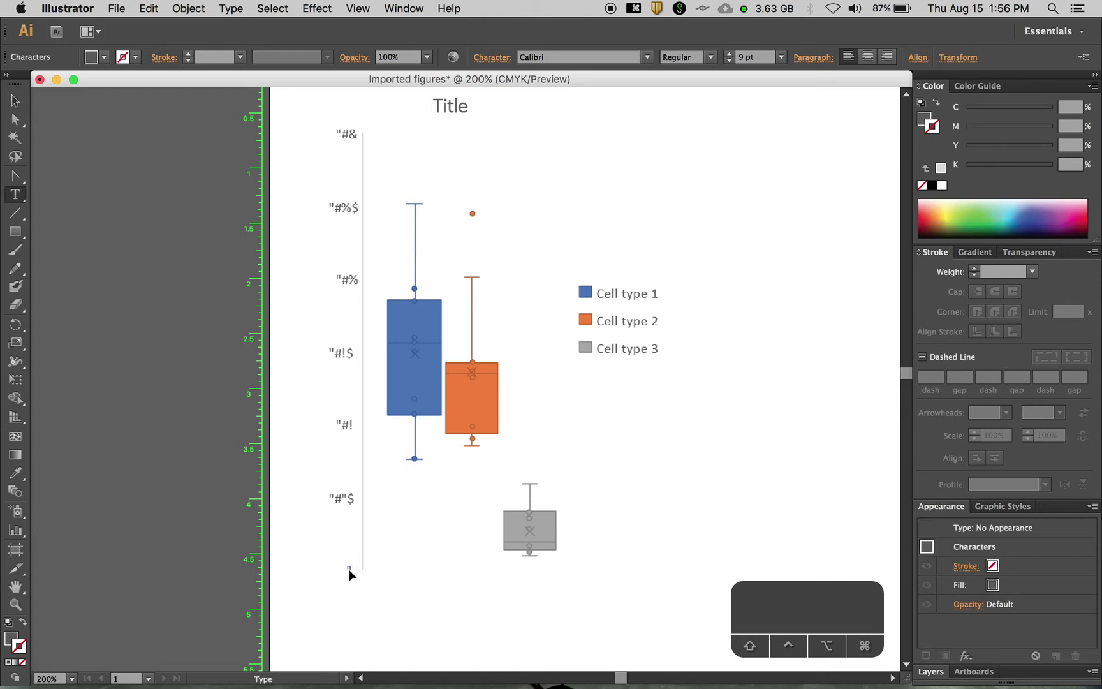
pyautogui.write('0')
pyautogui.doubleClick(340, 494)
pyautogui.write('0.5')
pyautogui.press('BackSpace')
pyautogui.write('05')
# Retype the next two vertical axis labels going up as 0.1 and 0.15.
pyautogui.doubleClick(350, 424)
pyautogui.write('0.01')
pyautogui.press('BackSpace')
pyautogui.press('BackSpace')
pyautogui.write('1')
pyautogui.tripleClick(340, 351)
pyautogui.write('0.15')
# Retype the three uppermost vertical axis labels as 0.2, 0.25 and 0.3, in ascending order.
pyautogui.tripleClick(347, 280)
pyautogui.write('0.2')
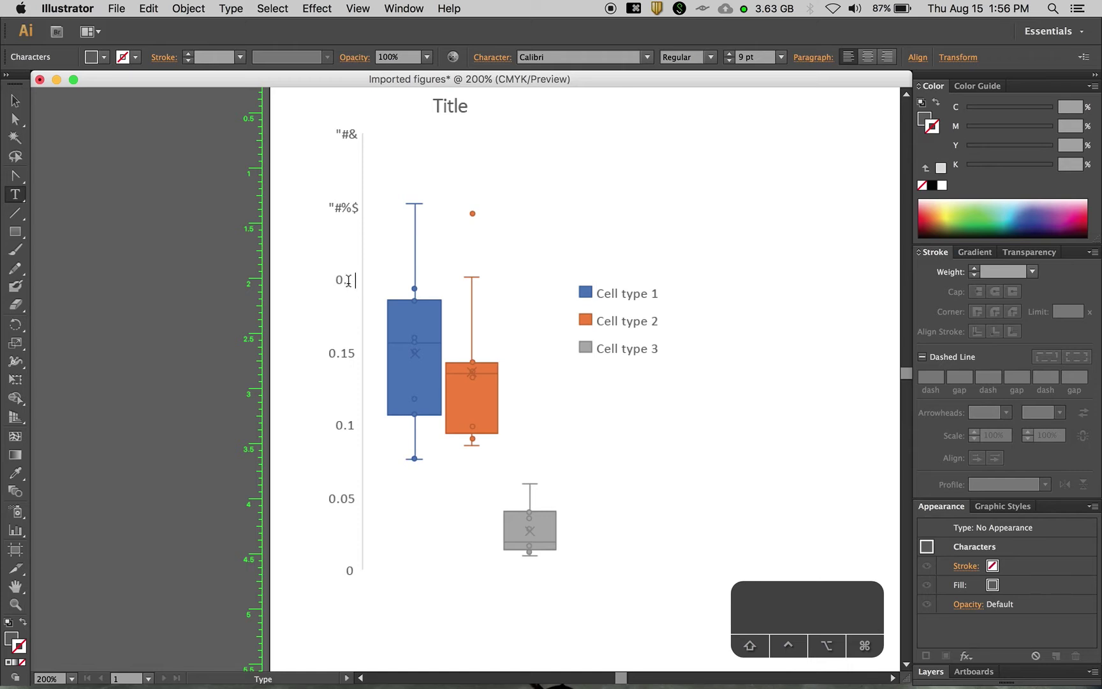
pyautogui.tripleClick(347, 208)
pyautogui.write('0.25')
pyautogui.tripleClick(352, 136)
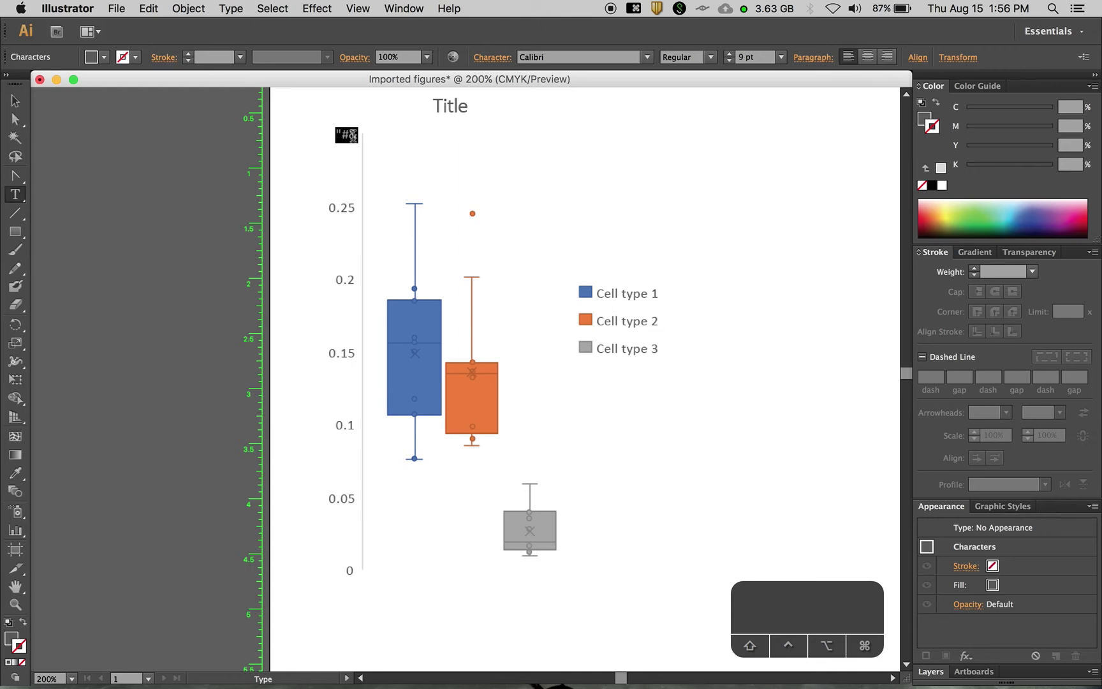
pyautogui.write('0.3')
pyautogui.click(15, 100)
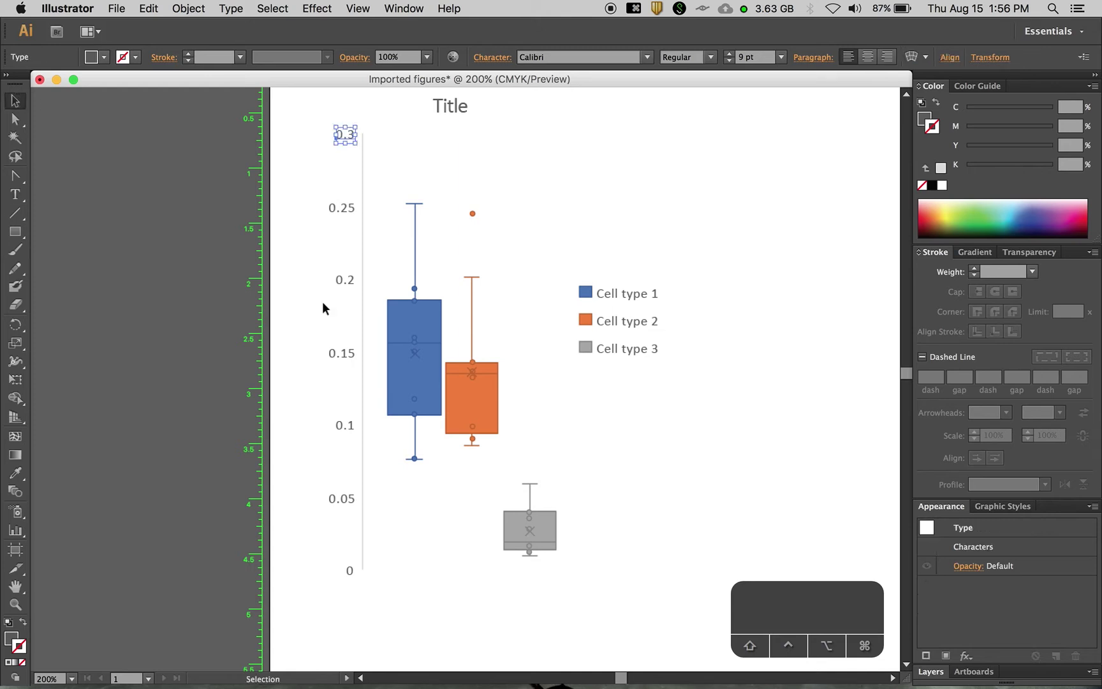
# Set the paragraph alignment of all vertical axis labels to right-aligned.
pyautogui.click(604, 494)
pyautogui.moveTo(358, 585); pyautogui.dragTo(324, 121)
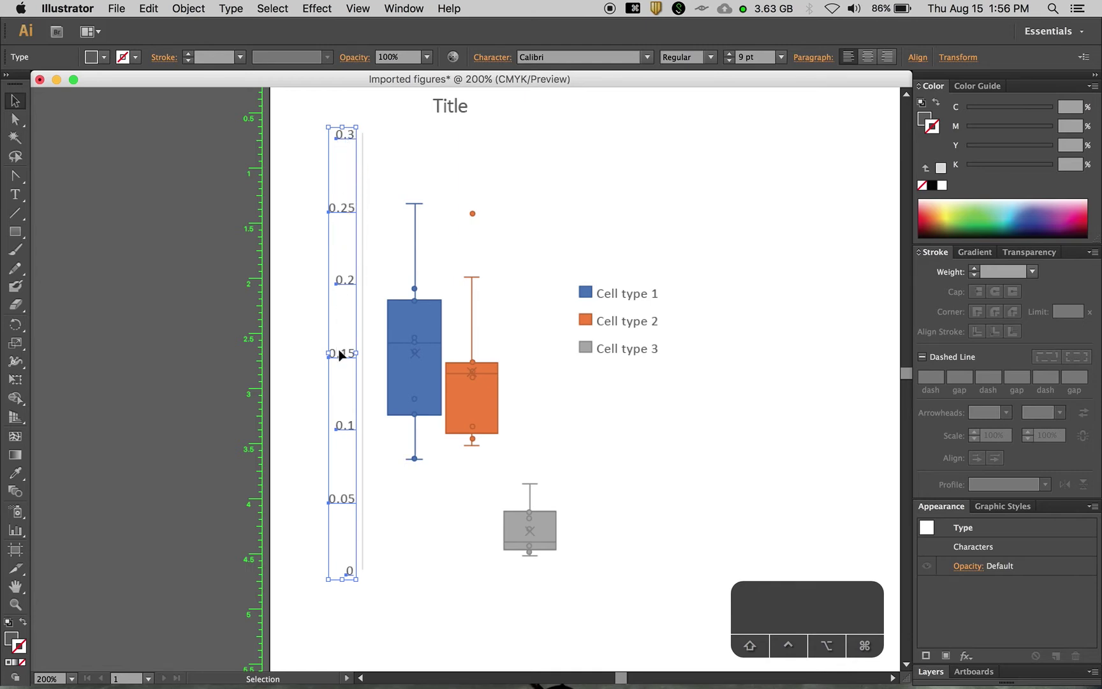
pyautogui.click(886, 57)
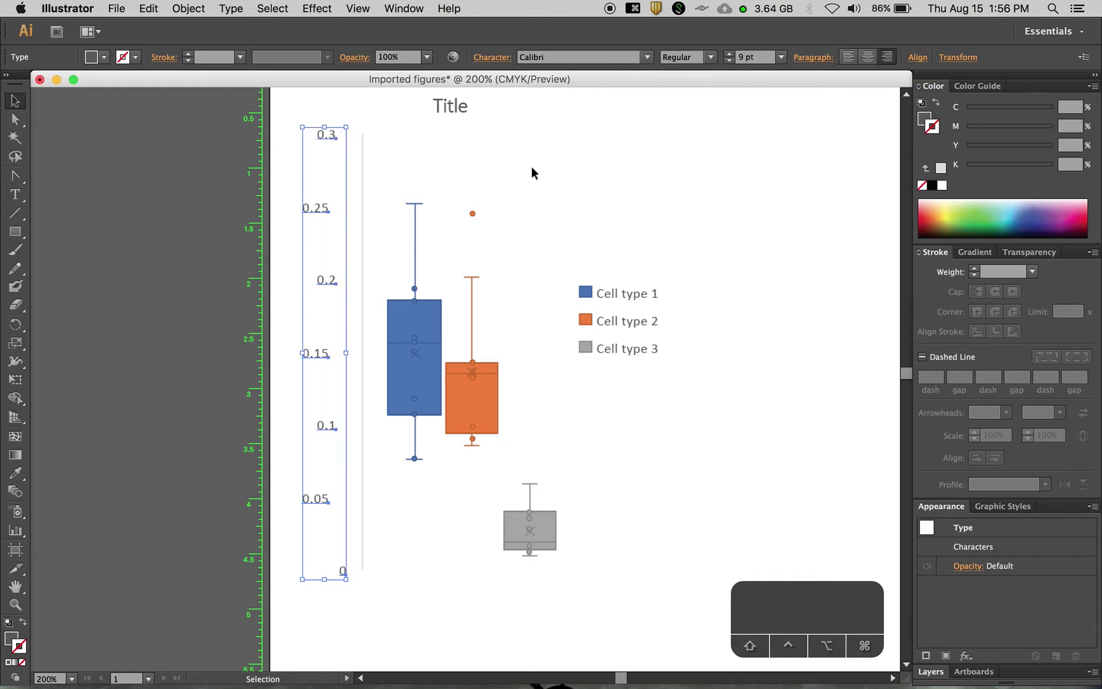
pyautogui.click(352, 178)
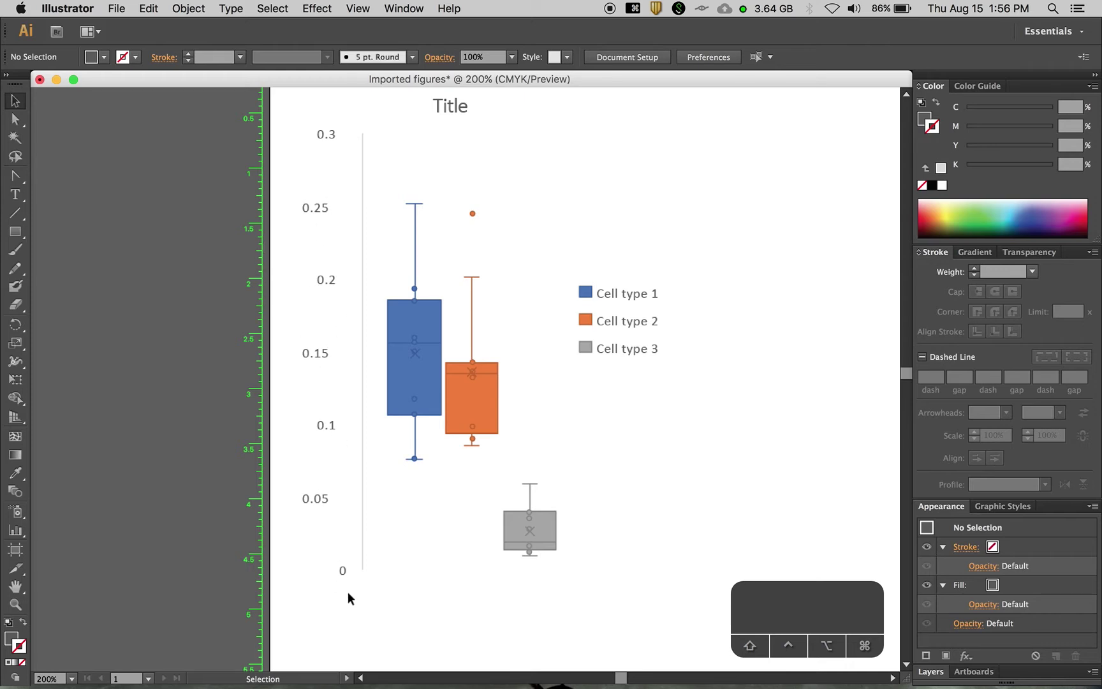
# Align all vertical axis labels with each other along their right edges.
pyautogui.moveTo(347, 591); pyautogui.dragTo(297, 132)
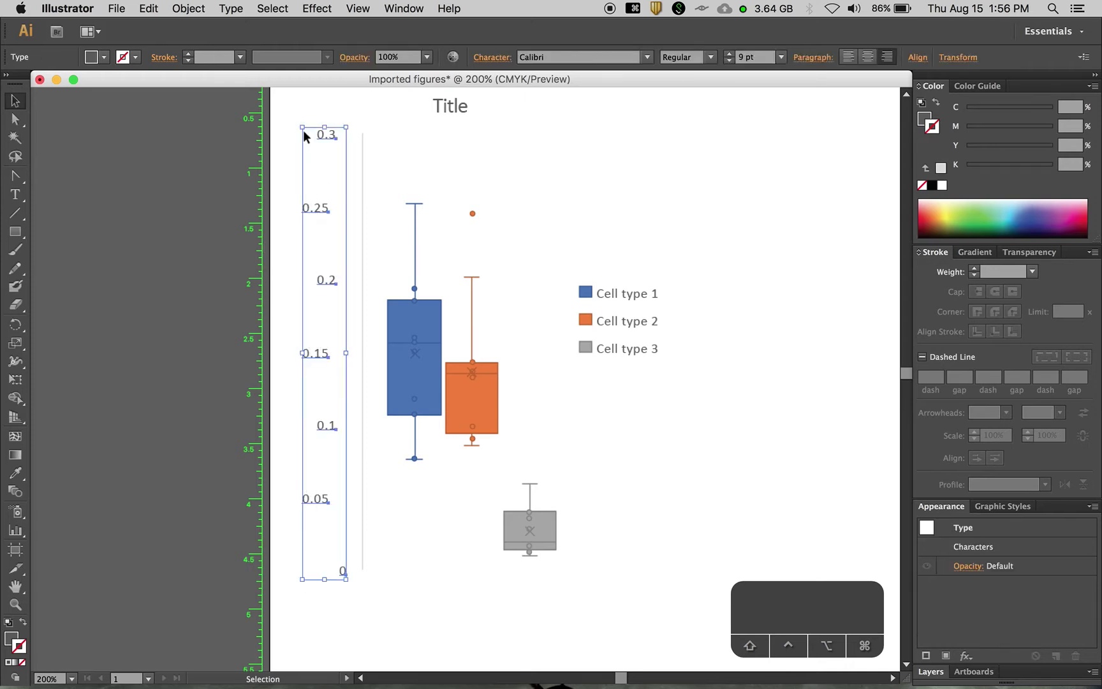
pyautogui.click(915, 58)
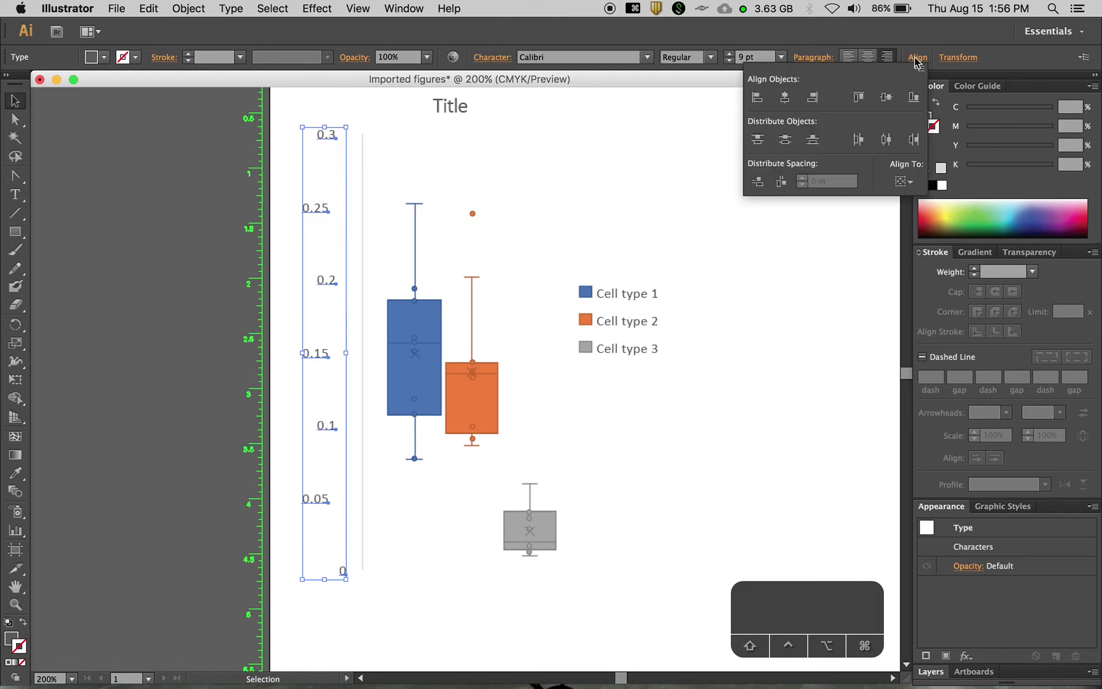
pyautogui.click(812, 97)
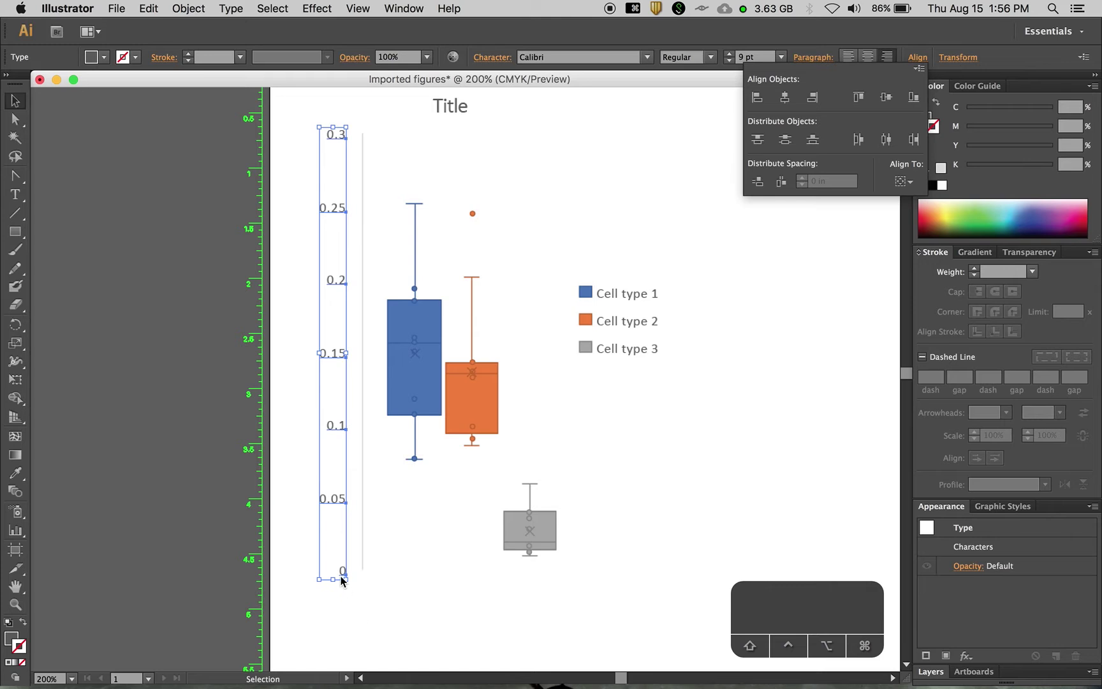
pyautogui.press('Escape')
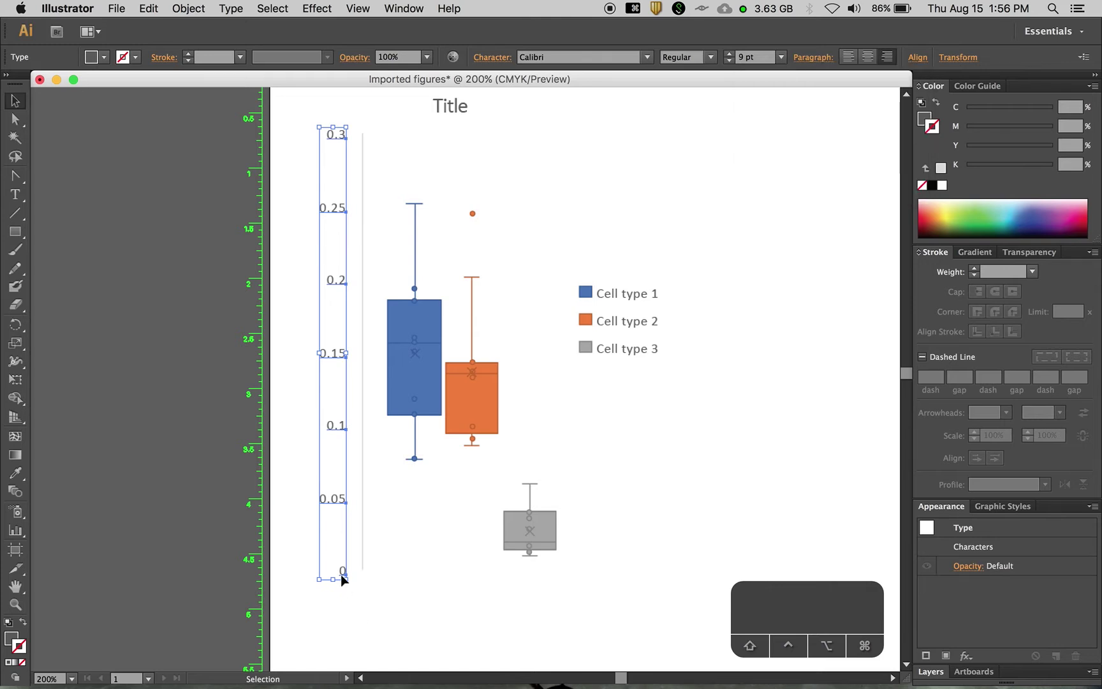
# Nudge the whole column of vertical axis labels slightly to the right, closer to the axis line.
pyautogui.click(573, 184)
pyautogui.moveTo(322, 106); pyautogui.dragTo(345, 581)
pyautogui.press('Right')
pyautogui.press('Right')
pyautogui.press('Right')
pyautogui.press('Right')
pyautogui.press('Right')
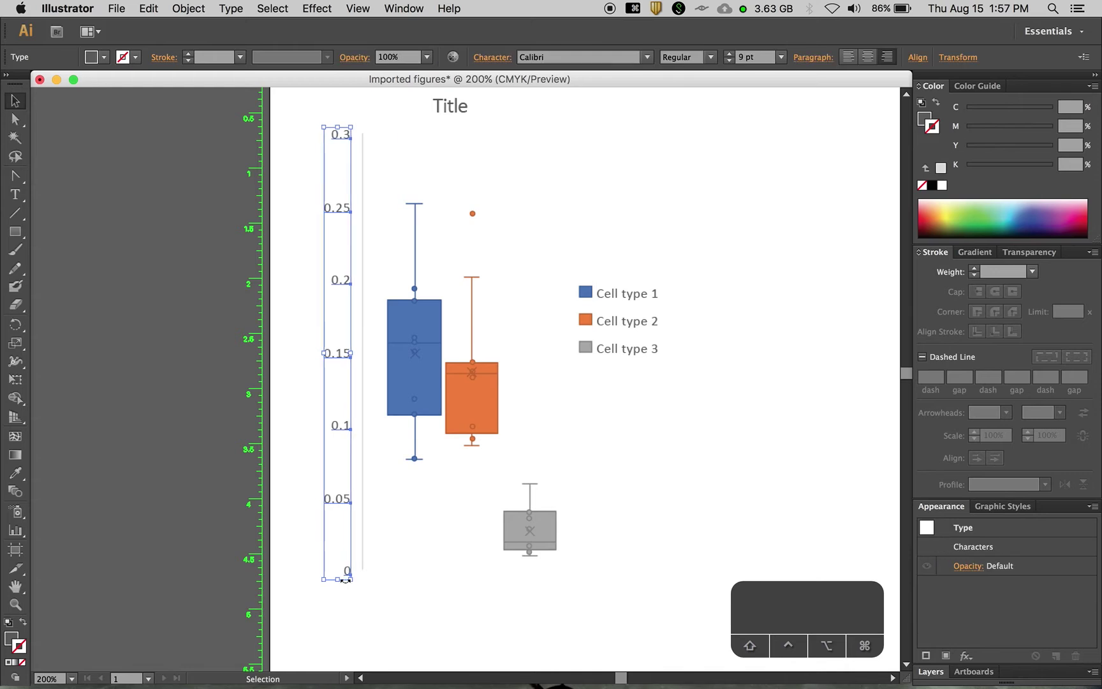
pyautogui.click(365, 583)
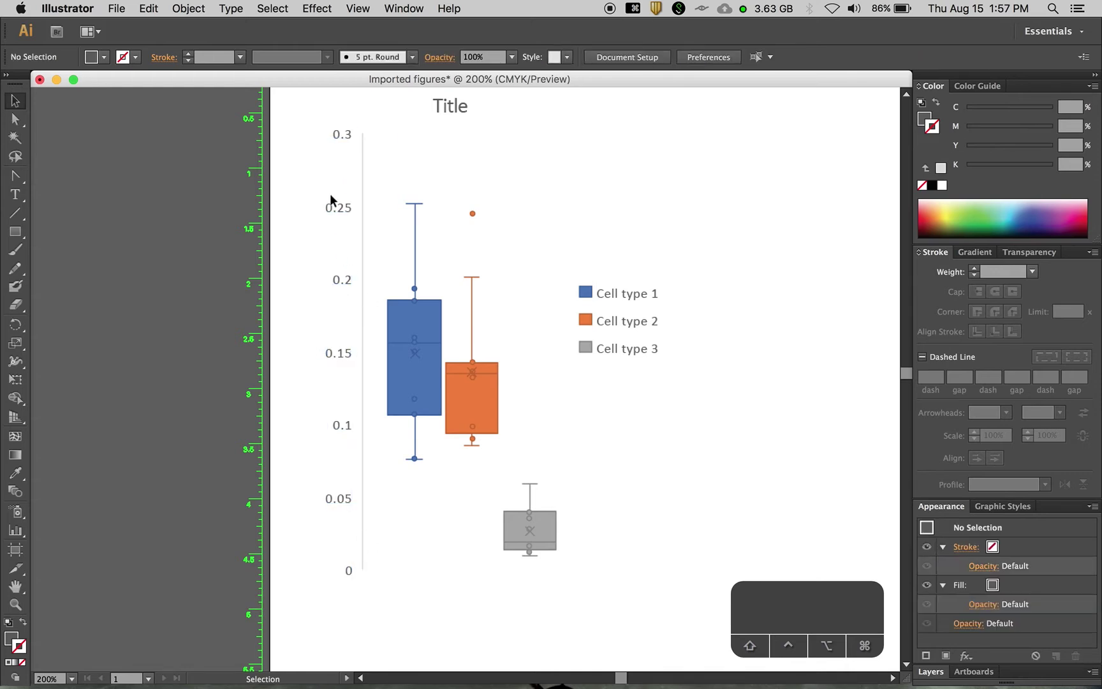
# Give the vertical axis line a black stroke with a weight of 1 pt.
pyautogui.click(362, 507)
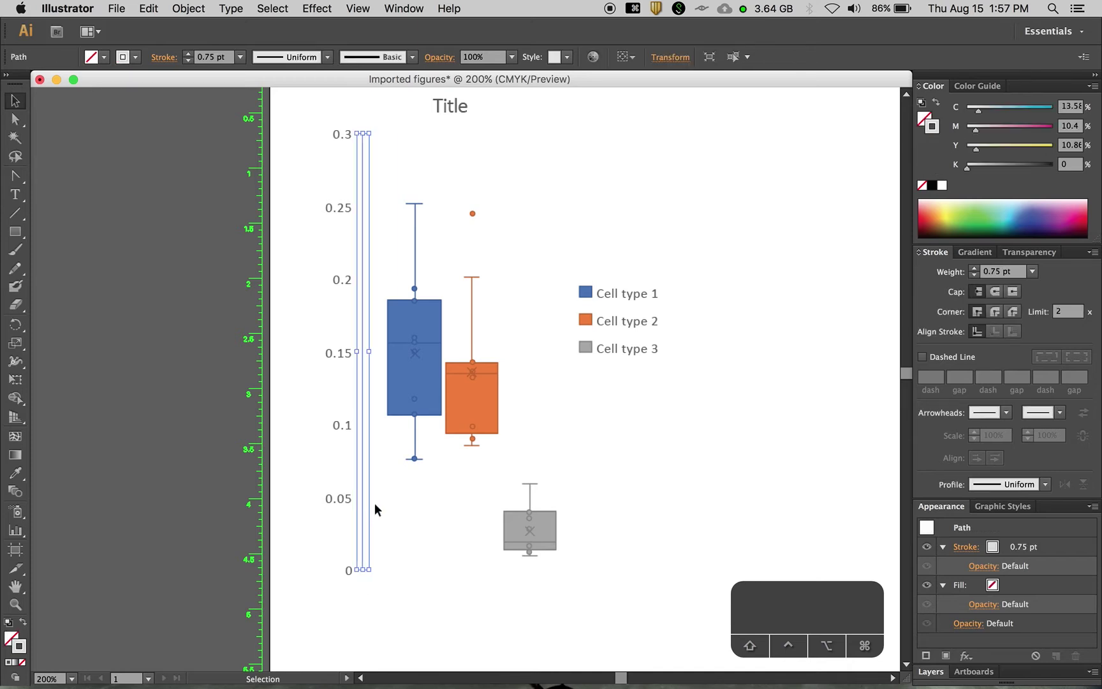
pyautogui.click(504, 200)
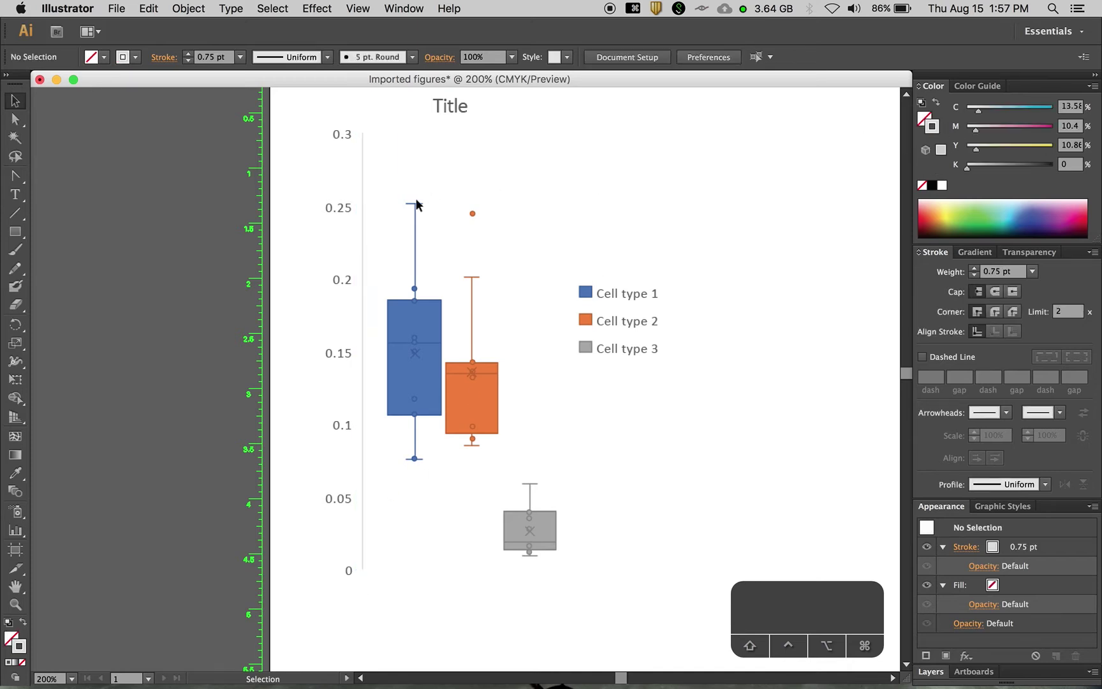
pyautogui.click(362, 212)
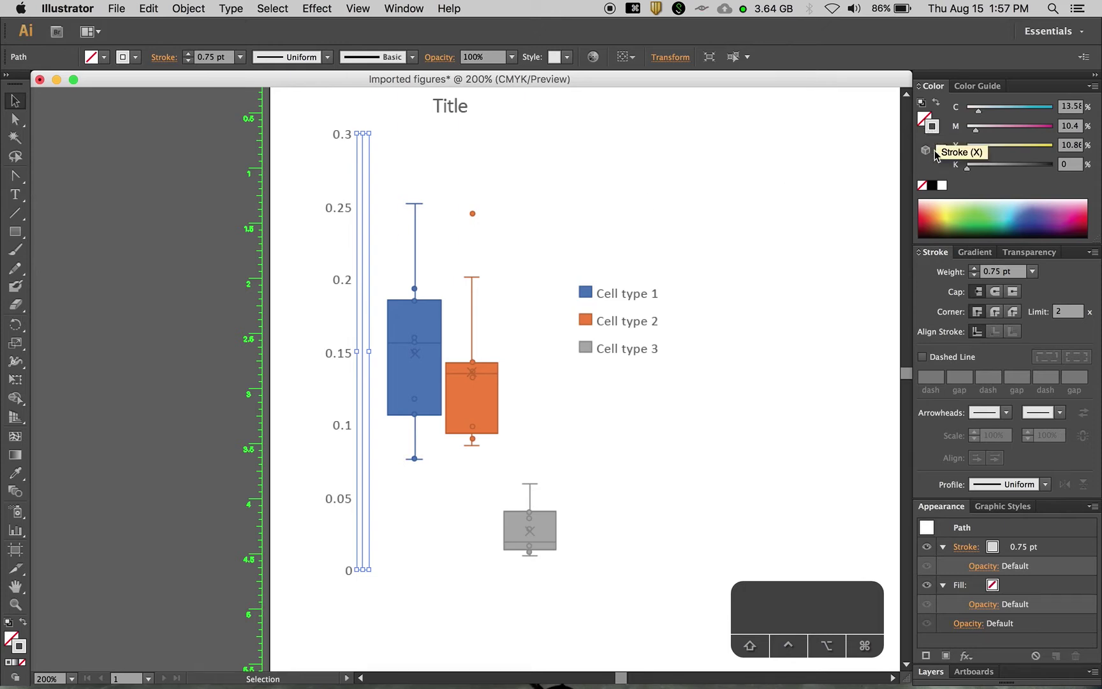
pyautogui.click(931, 185)
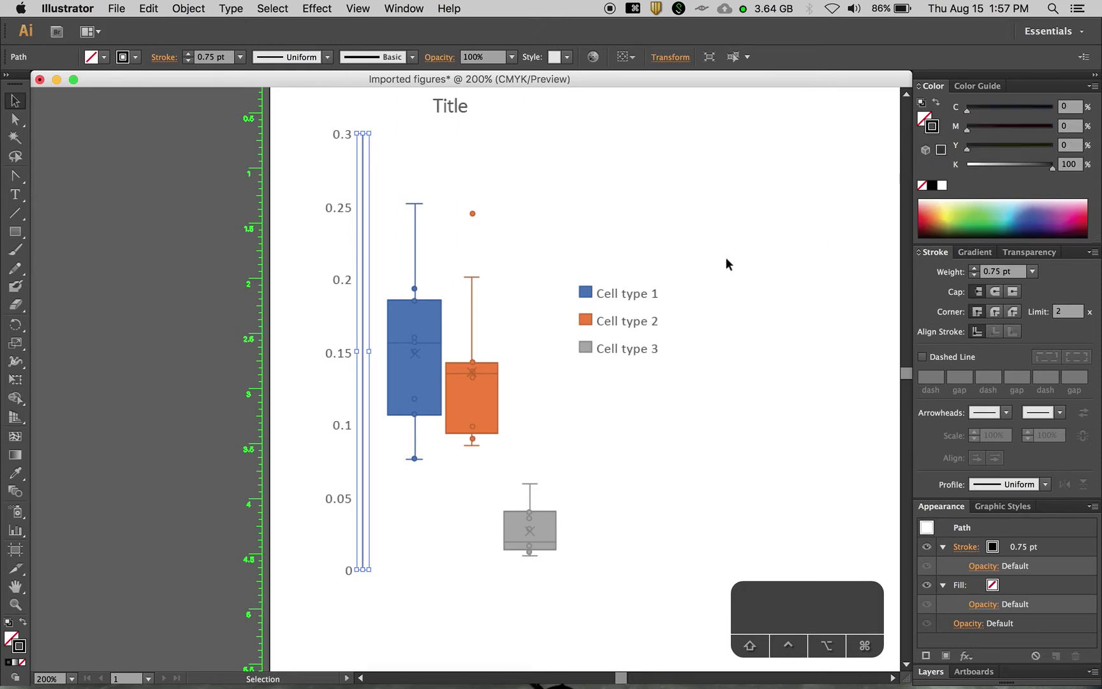
pyautogui.click(974, 268)
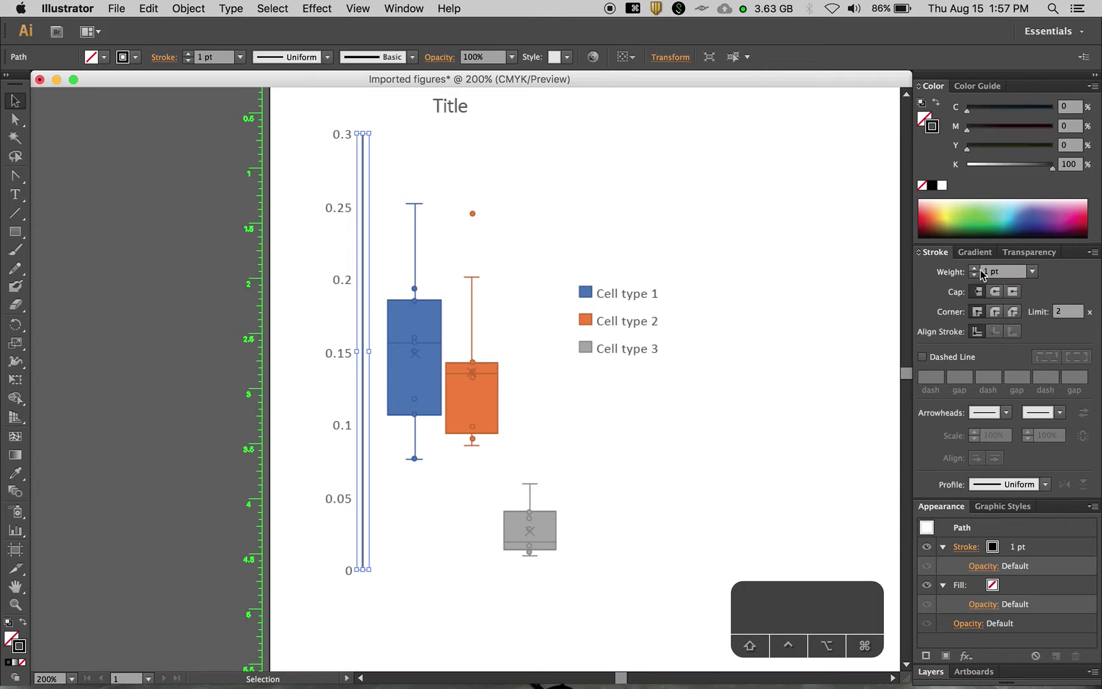
pyautogui.click(658, 404)
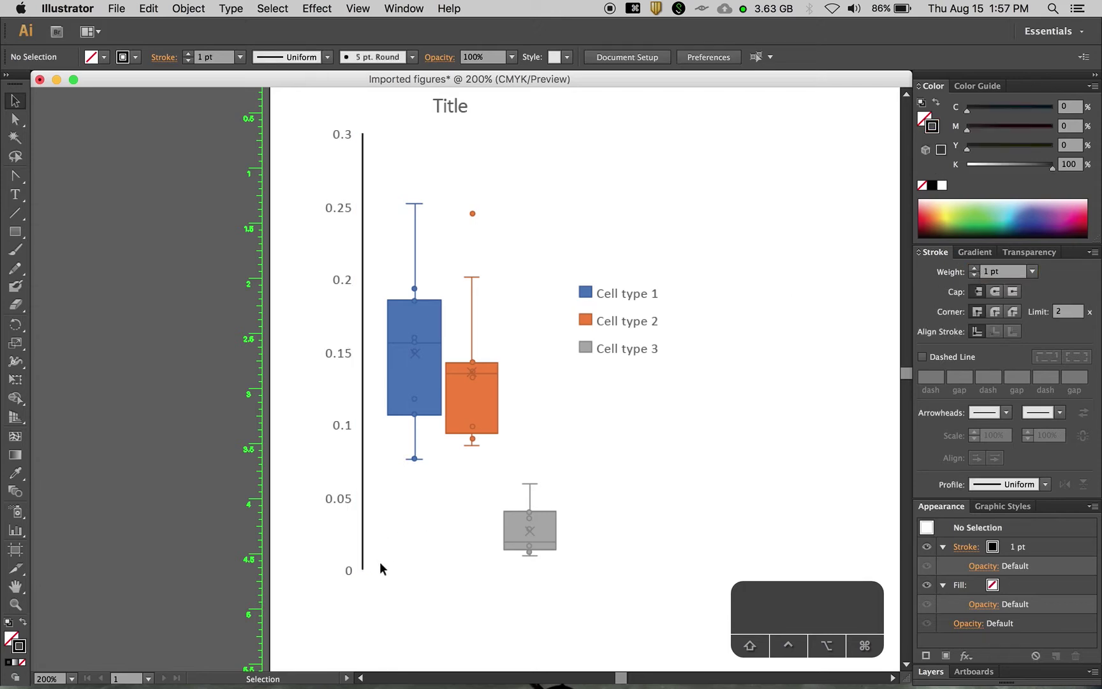
# Extend the vertical axis path from its lower end with a straight horizontal axis line about 2.2 in long, using the Pen tool.
pyautogui.click(363, 567)
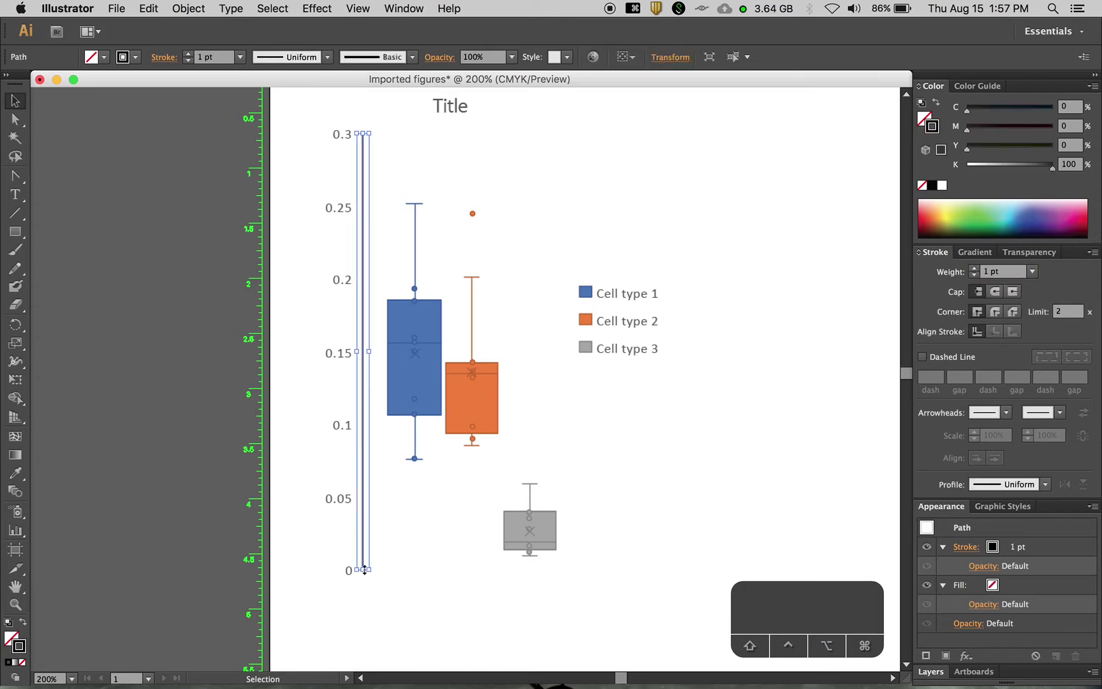
pyautogui.click(407, 588)
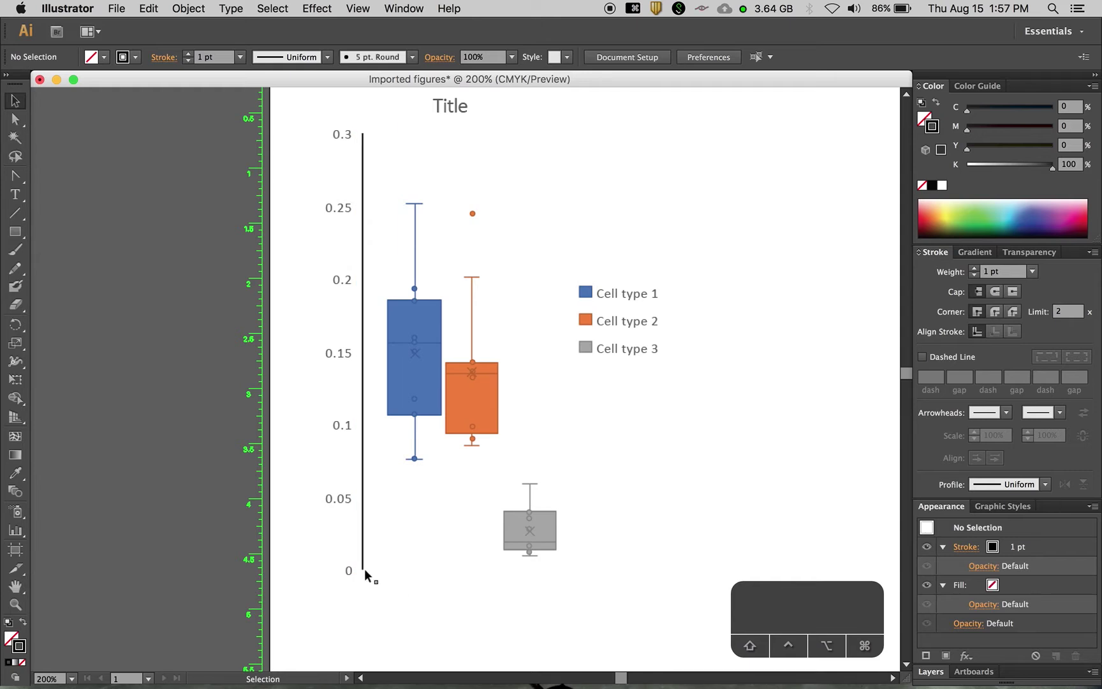
pyautogui.press('p')
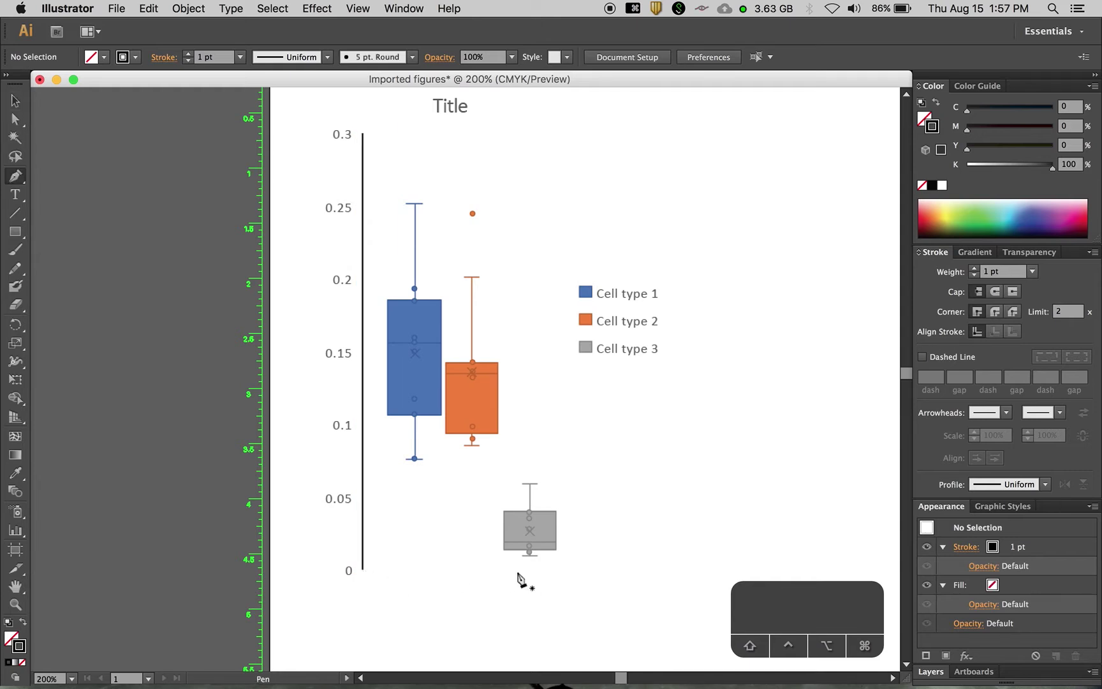
pyautogui.click(364, 571)
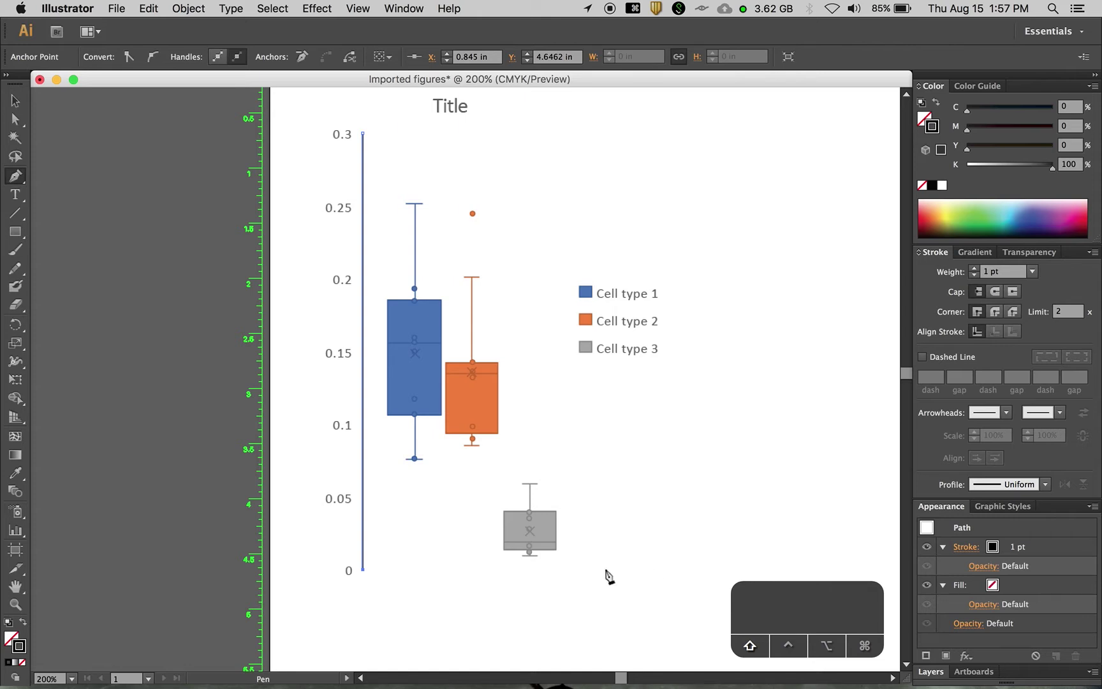
pyautogui.keyDown('shift'); pyautogui.click(605, 569); pyautogui.keyUp('shift')
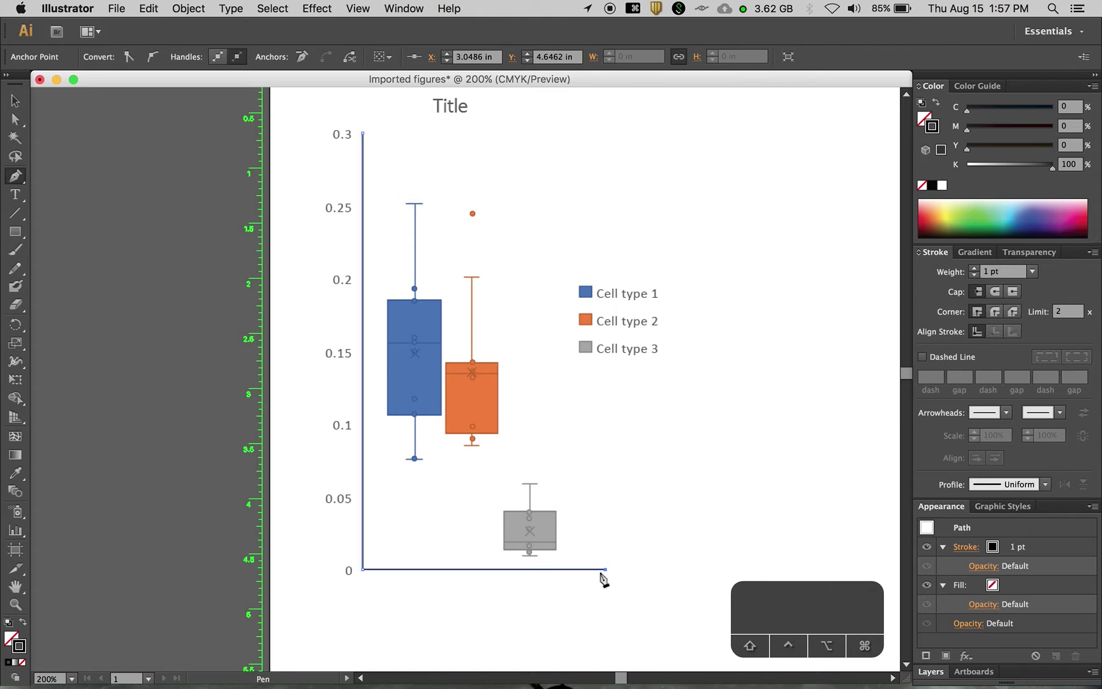
# Move the legend with its three color swatches slightly to the right, clear of the end of the horizontal axis.
pyautogui.press('v')
pyautogui.click(579, 594)
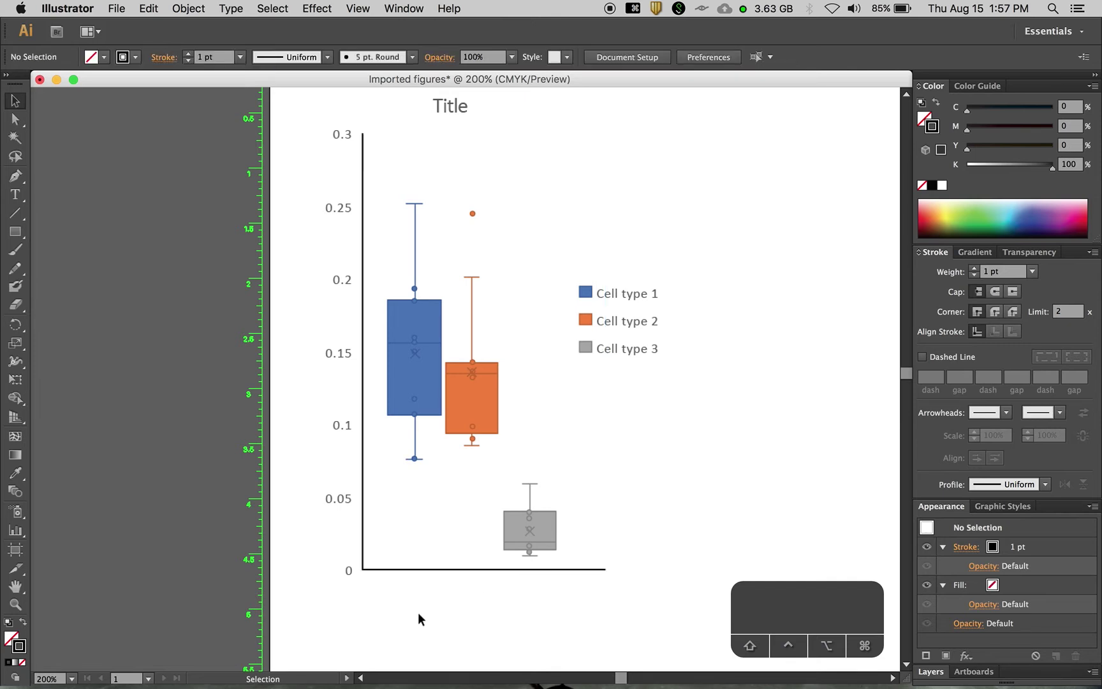
pyautogui.scroll(1, 418, 612)
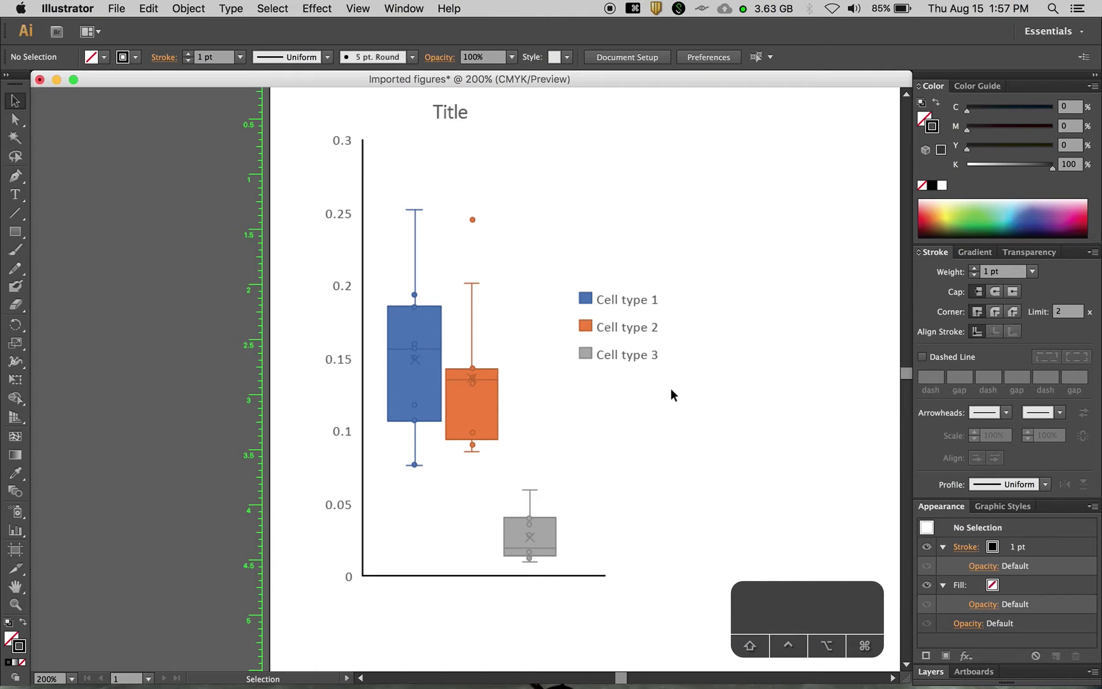
pyautogui.moveTo(670, 394); pyautogui.dragTo(578, 270)
pyautogui.moveTo(583, 328); pyautogui.dragTo(537, 327)
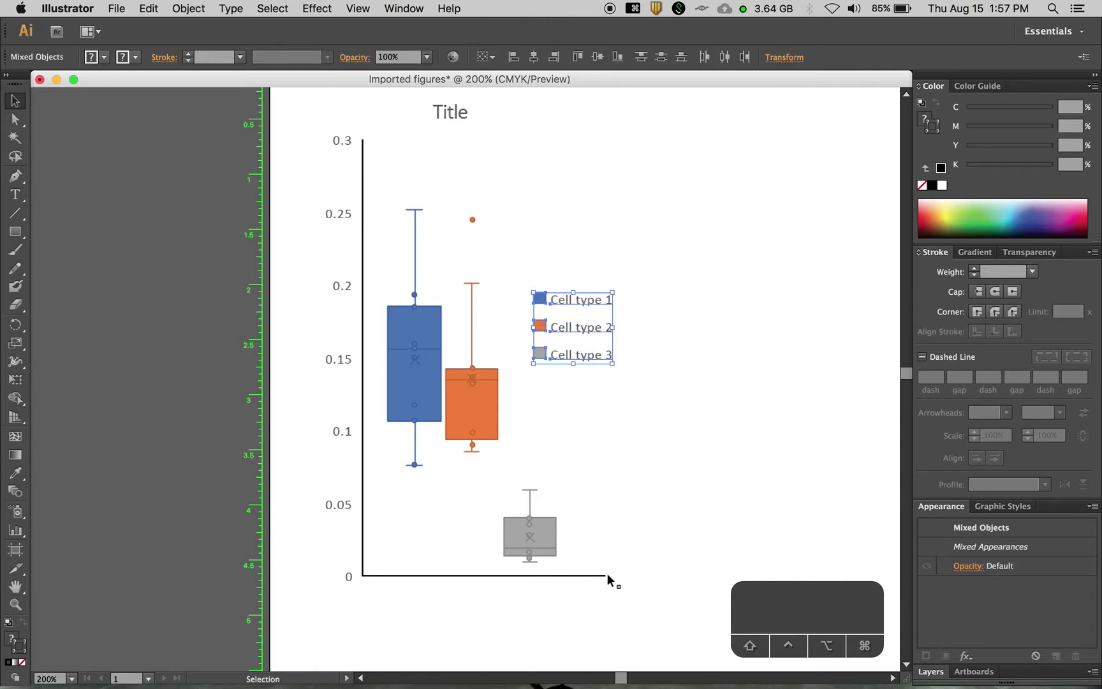
pyautogui.moveTo(611, 420); pyautogui.dragTo(540, 276)
pyautogui.hotkey('shift', 'Left')
pyautogui.hotkey('shift', 'Right')
pyautogui.moveTo(550, 326); pyautogui.dragTo(635, 327)
pyautogui.click(657, 436)
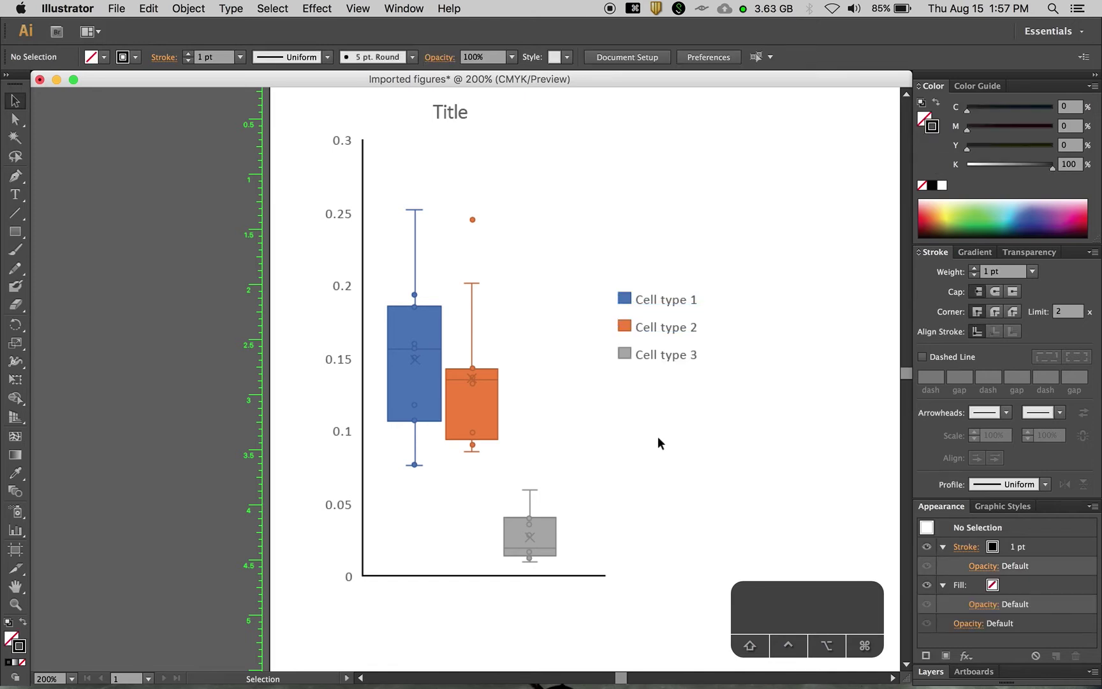
# Shift the chart title slightly to the right so that it sits centered above the plot.
pyautogui.press('super+minus')
pyautogui.press('super+equal')
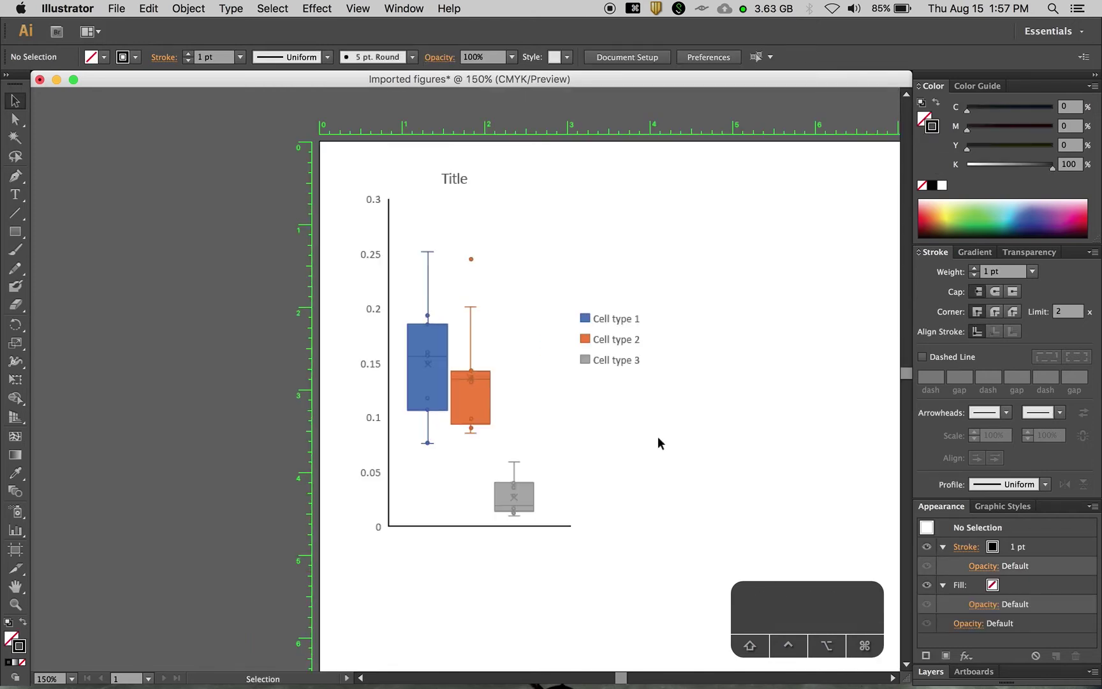
pyautogui.moveTo(451, 178); pyautogui.dragTo(475, 175)
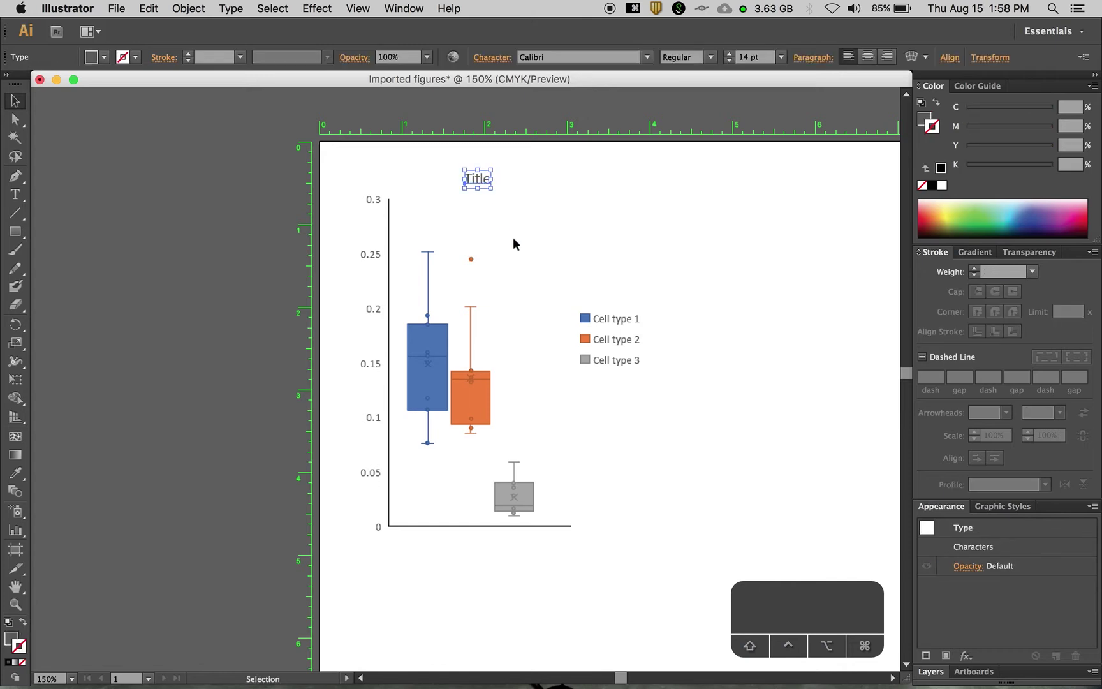
pyautogui.click(535, 293)
pyautogui.press('super+equal')
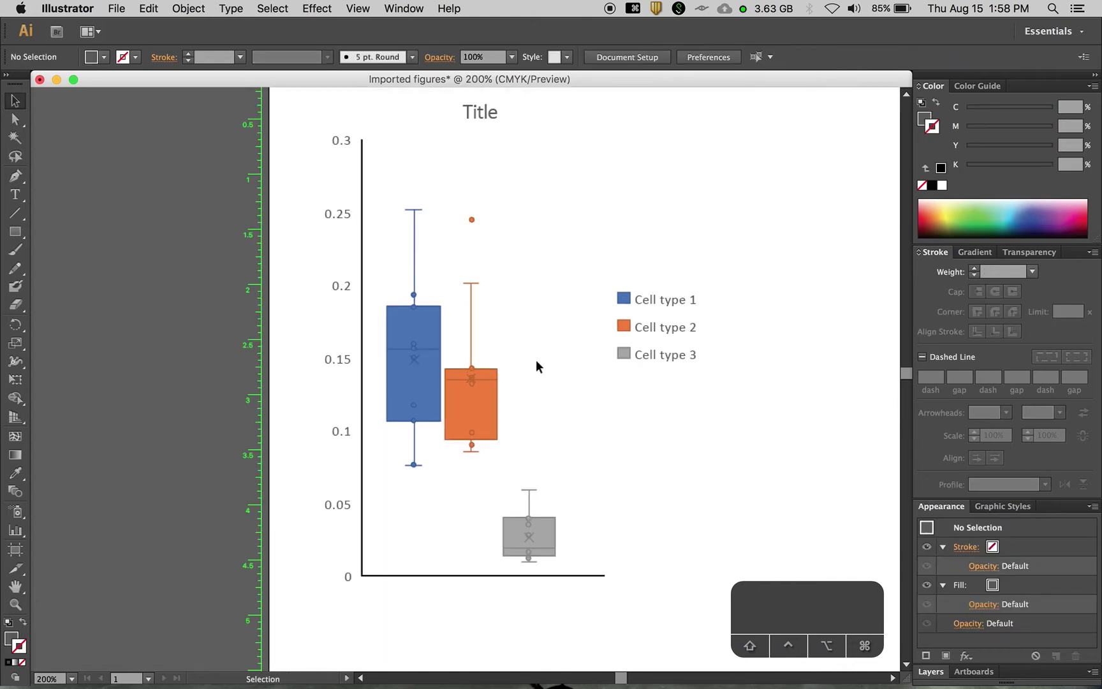
# Try deleting only the filled rectangle of the blue box, and undo the deletion.
pyautogui.click(427, 327)
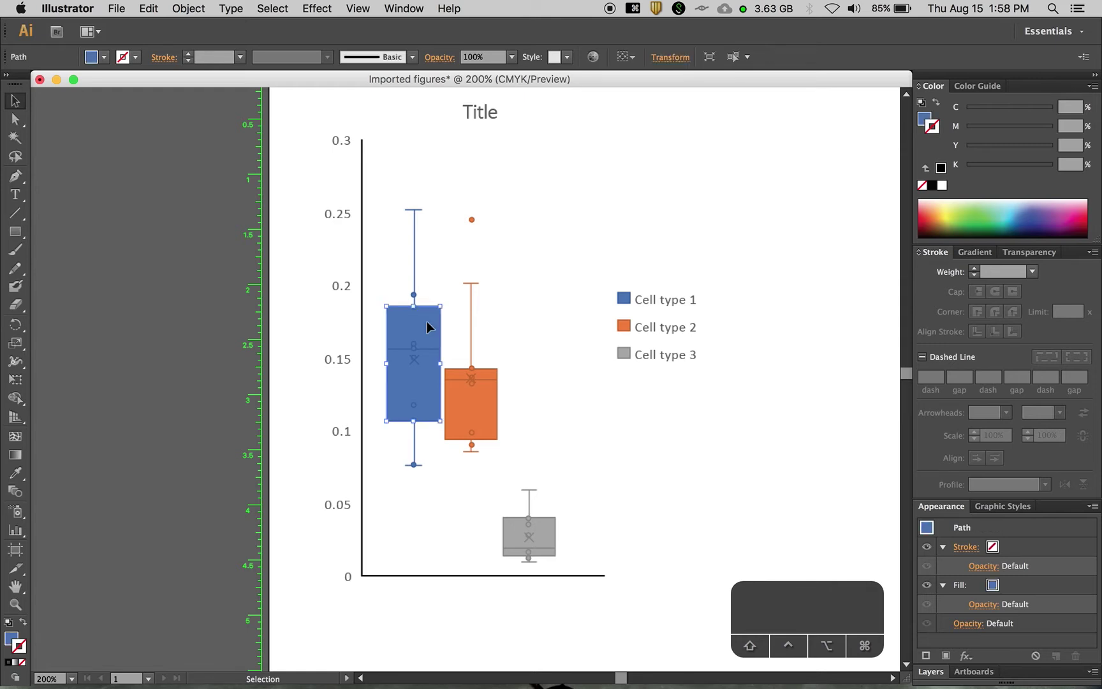
pyautogui.click(456, 328)
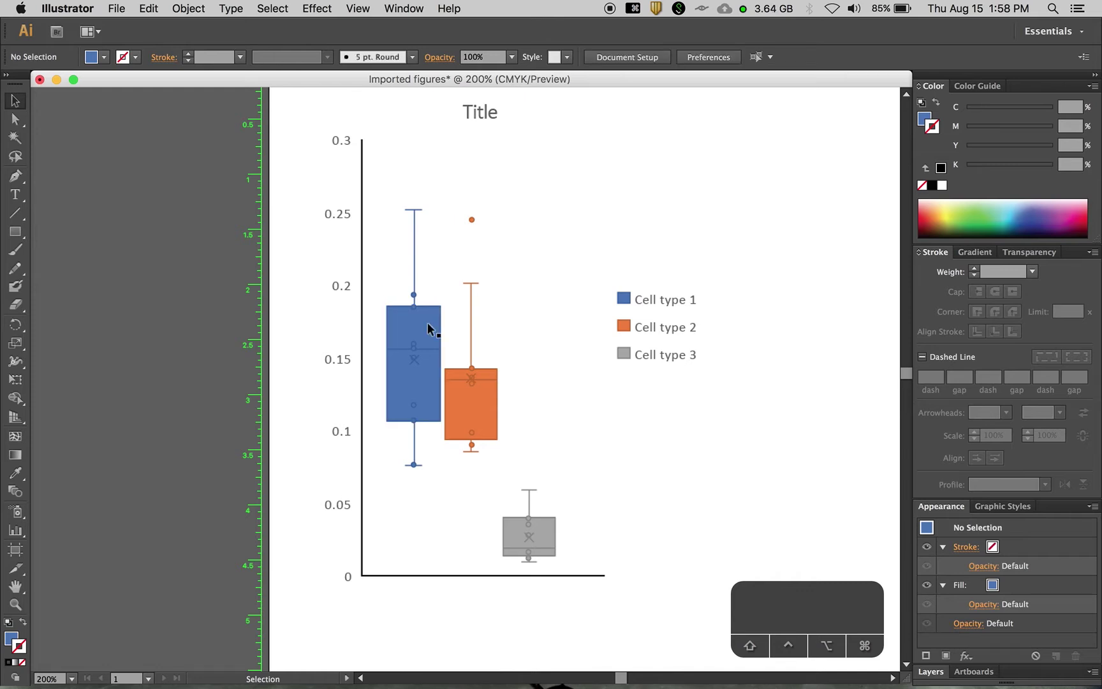
pyautogui.click(427, 323)
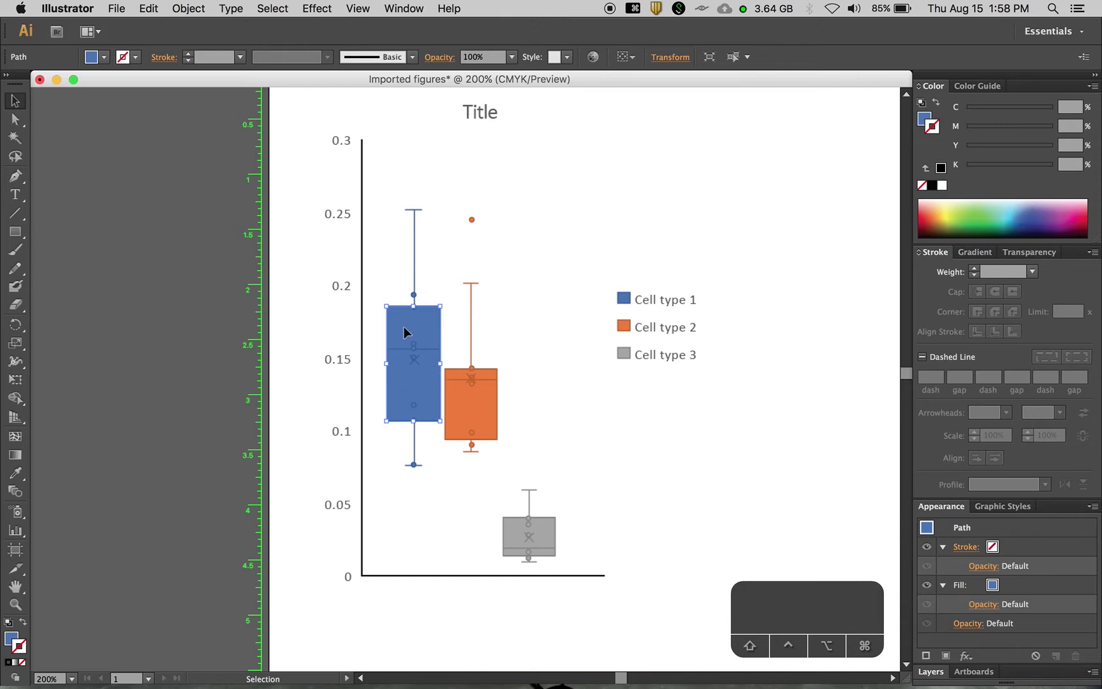
pyautogui.click(455, 318)
pyautogui.click(427, 324)
pyautogui.press('super+z')
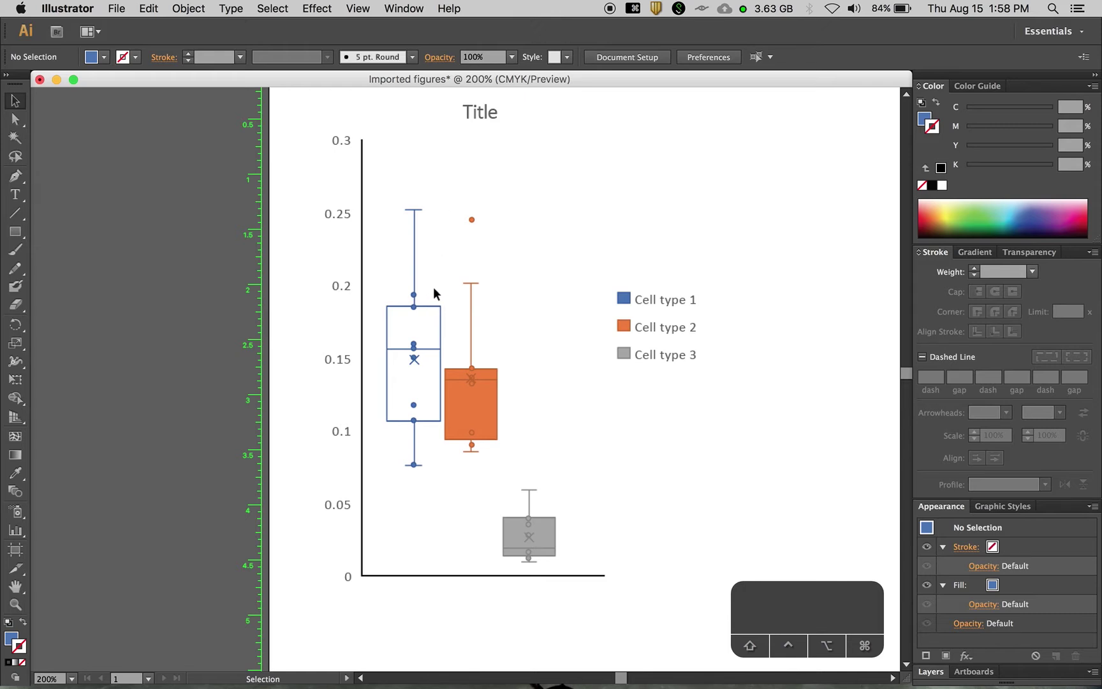
pyautogui.press('super')
pyautogui.press('super+z')
pyautogui.click(441, 269)
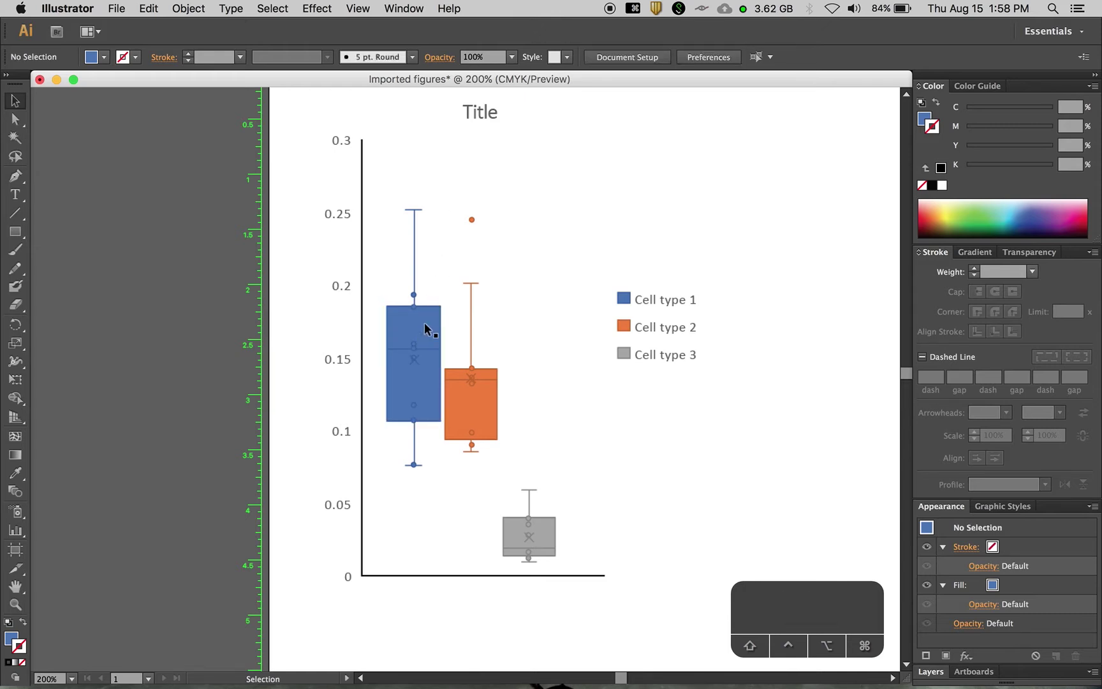
# Try deleting every object that shares the blue box's fill color, including its data points and legend swatch.
pyautogui.click(425, 324)
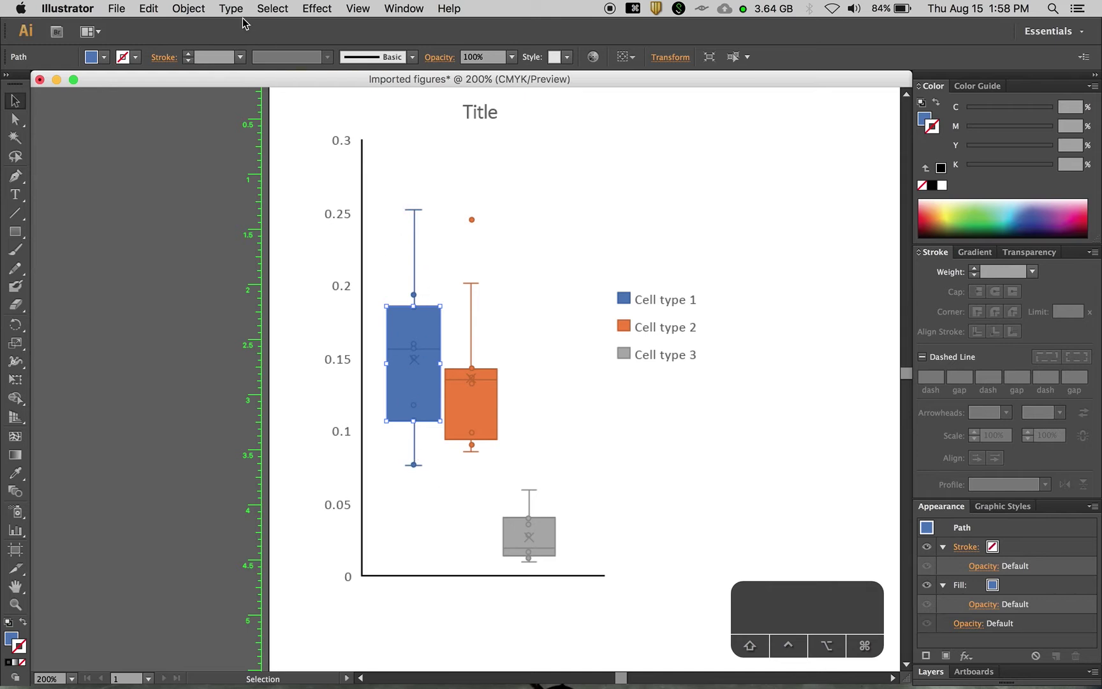
pyautogui.click(187, 8)
pyautogui.click(188, 8)
pyautogui.click(272, 9)
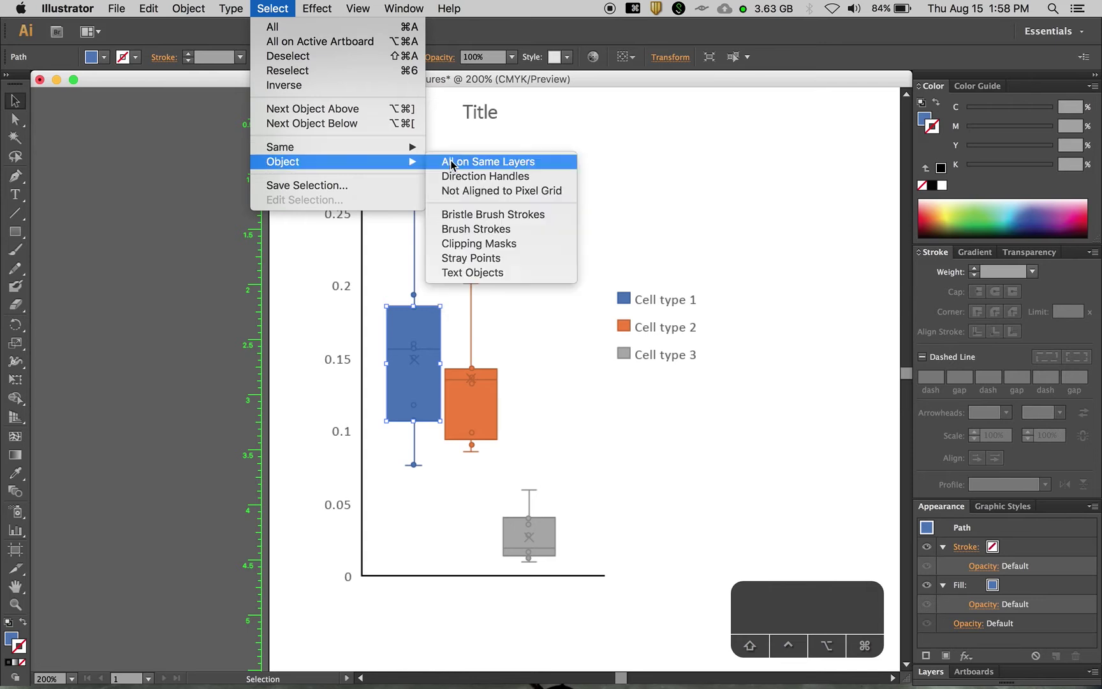
pyautogui.click(480, 205)
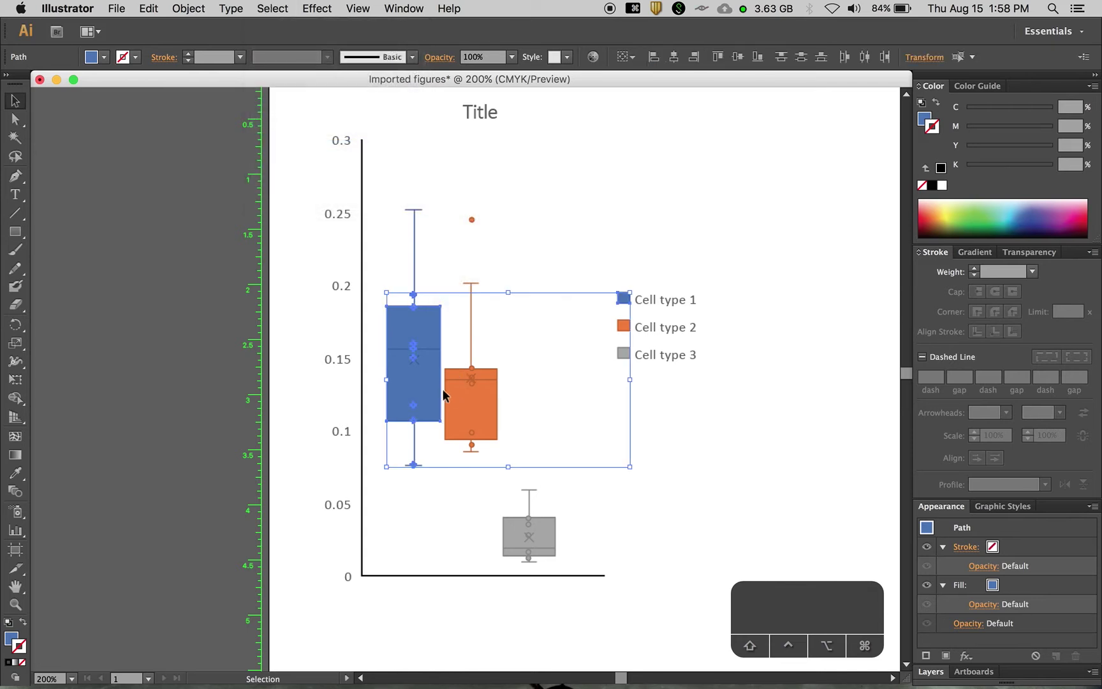
pyautogui.press('Delete')
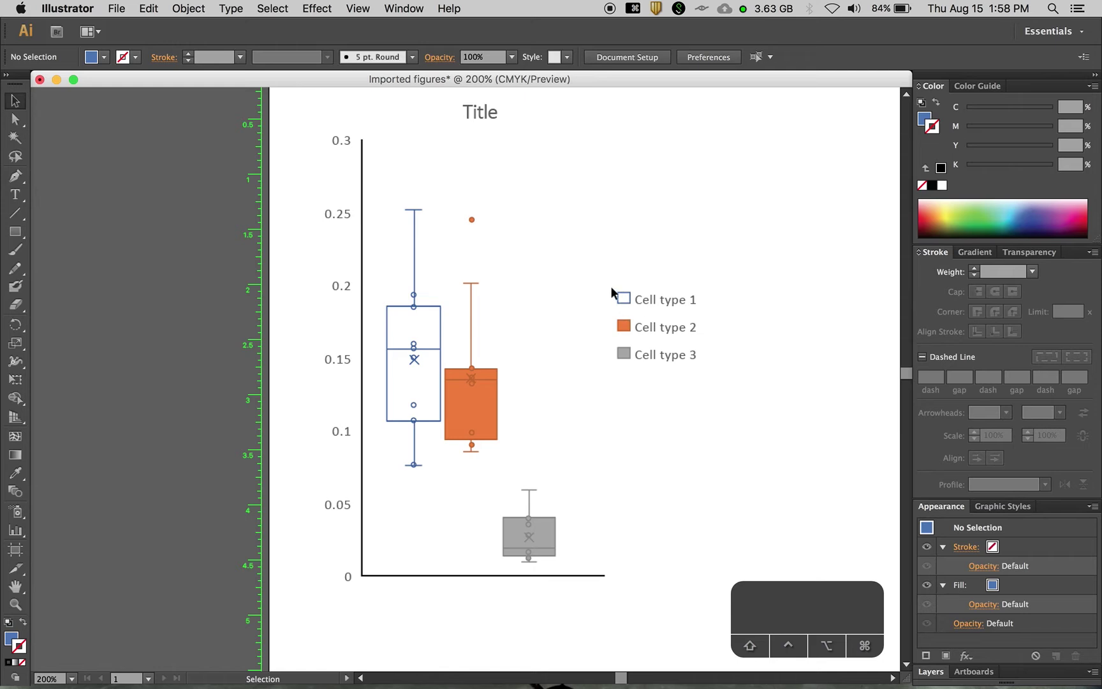
# Select the blue box plot outlines together with the Cell type 1 swatch outline, then undo the deletion of the blue fills.
pyautogui.moveTo(386, 183); pyautogui.dragTo(441, 503)
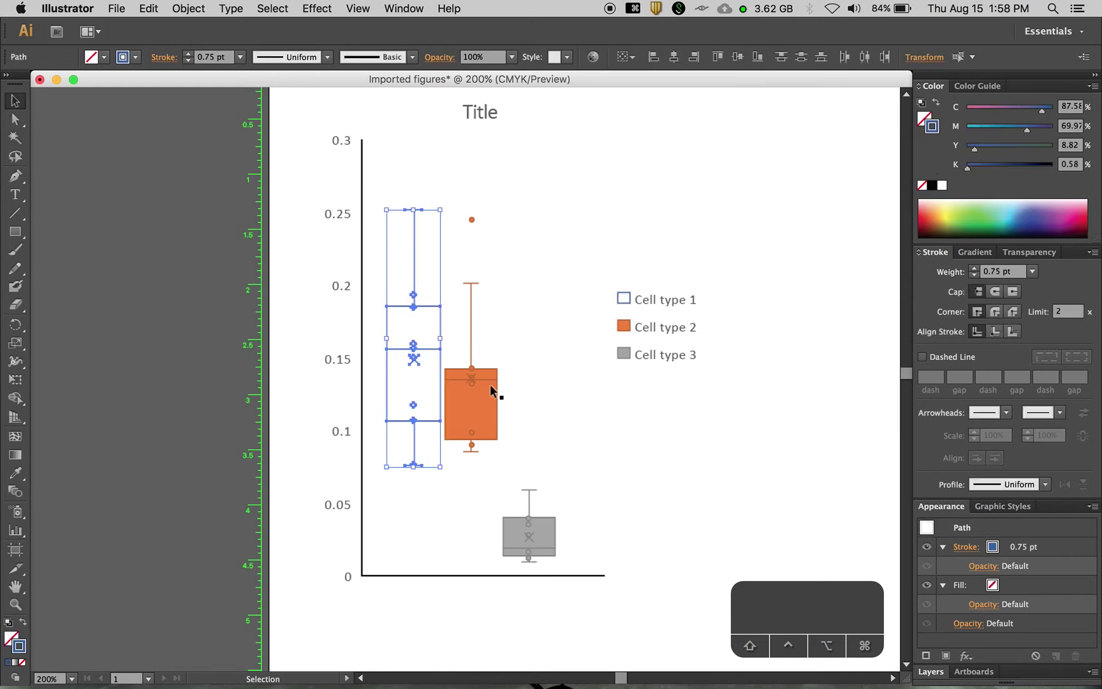
pyautogui.keyDown('shift'); pyautogui.click(623, 298); pyautogui.keyUp('shift')
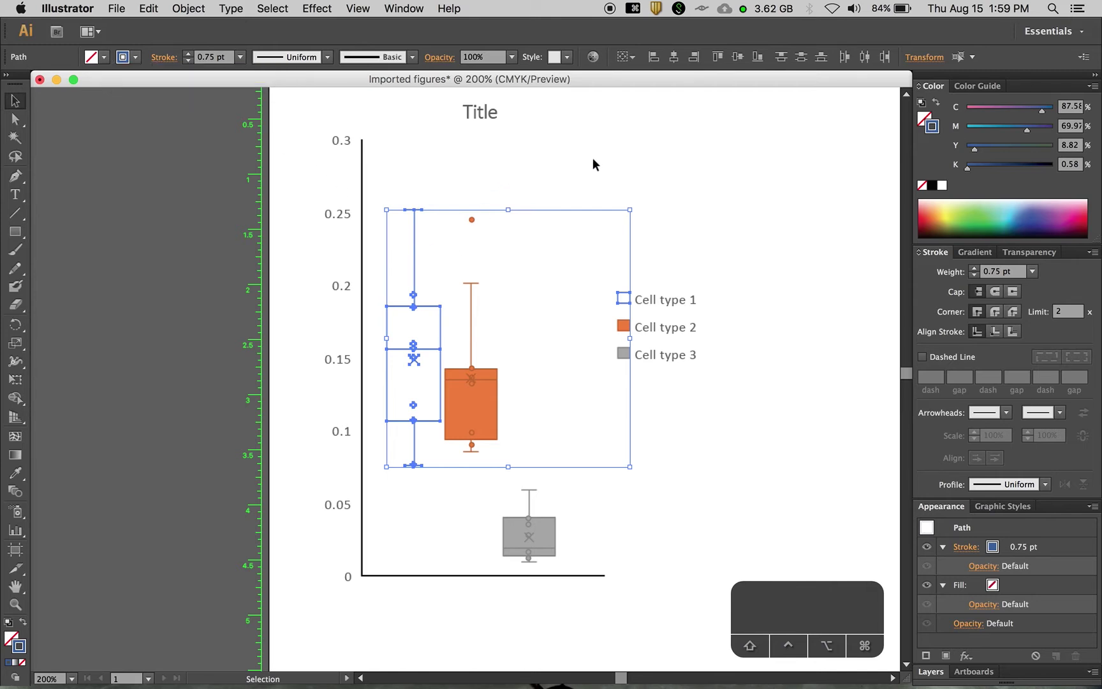
pyautogui.click(616, 167)
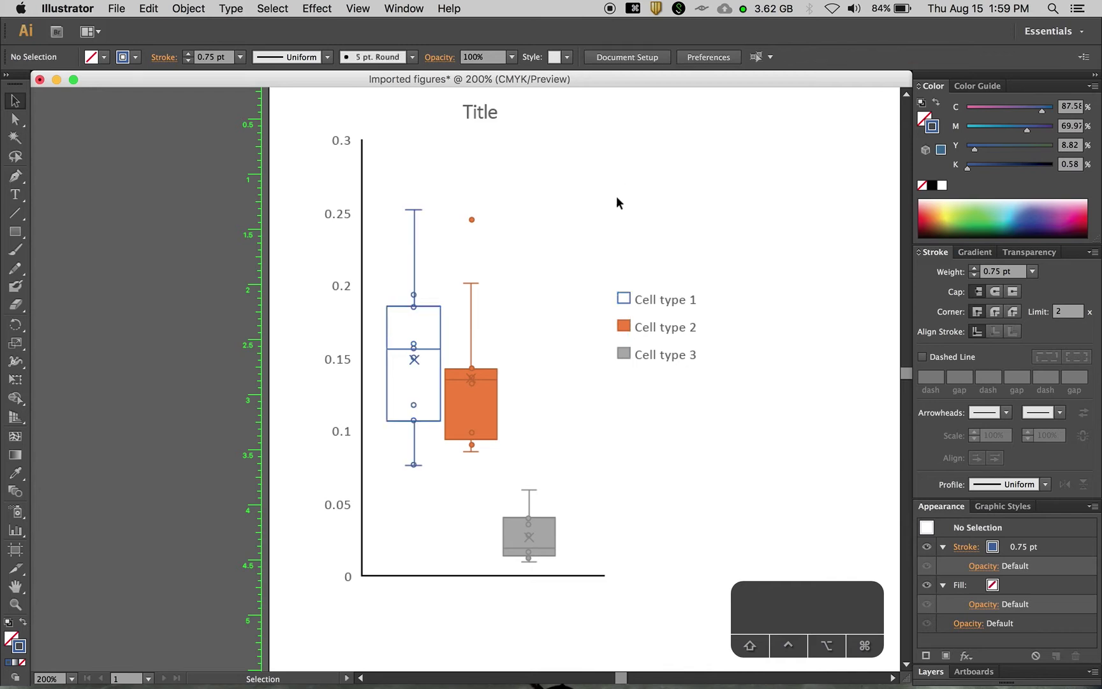
pyautogui.press('super+z')
pyautogui.click(658, 211)
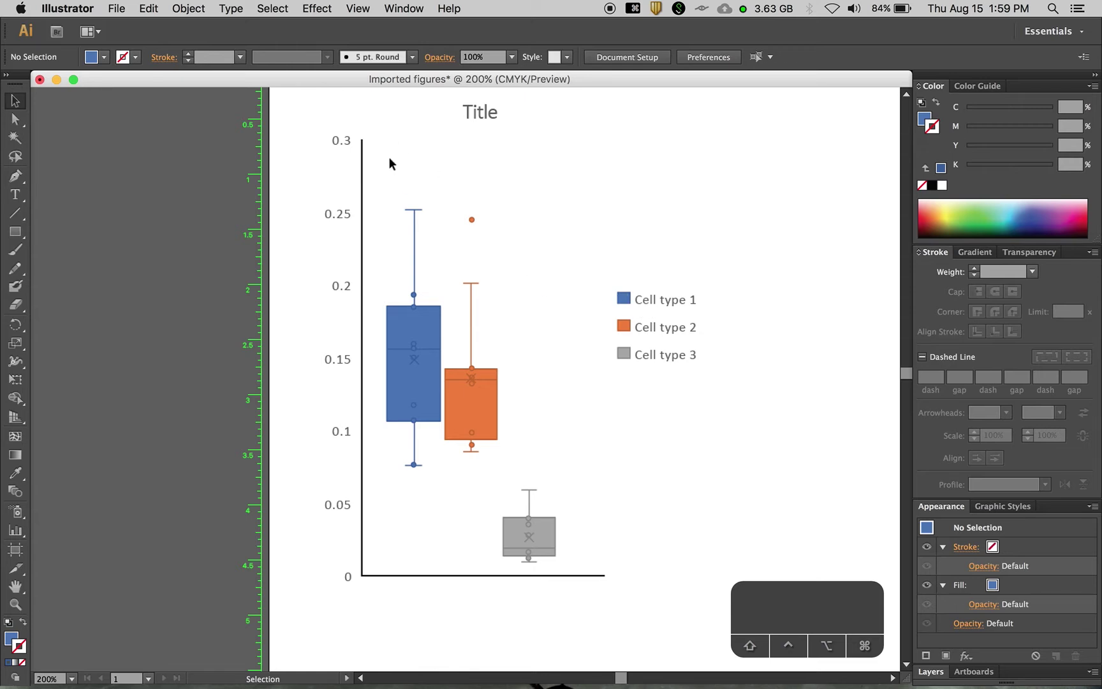
# Save the colors of the three box plots and legend swatches as a color group named Project colors, using Recolor Artwork.
pyautogui.moveTo(387, 156); pyautogui.dragTo(631, 565)
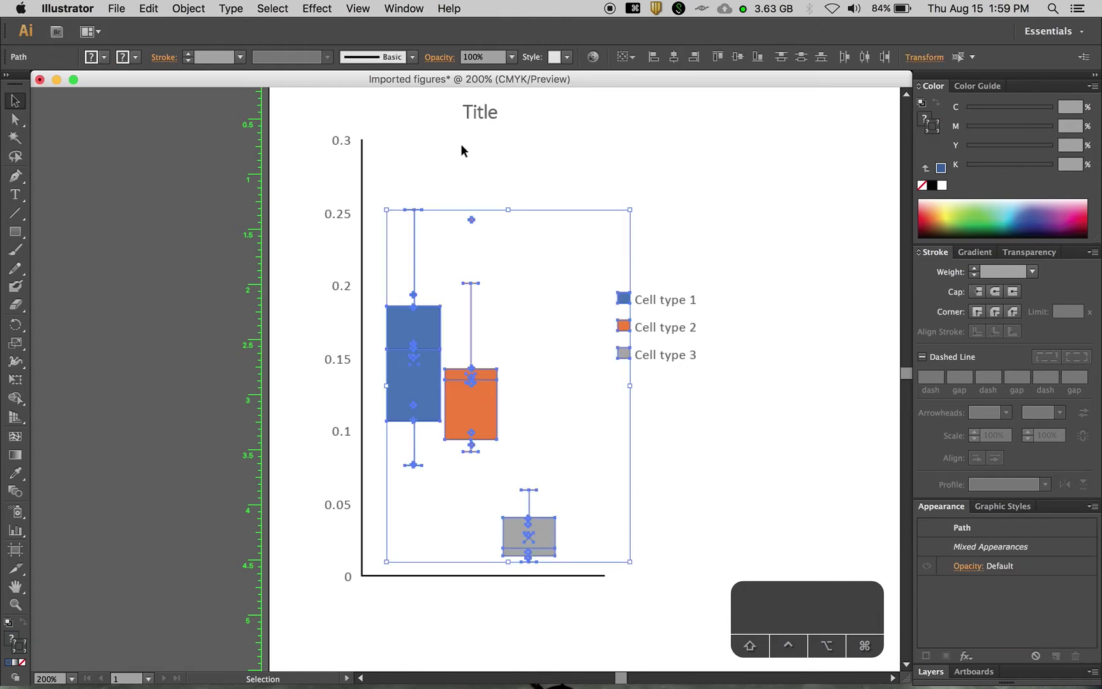
pyautogui.click(593, 61)
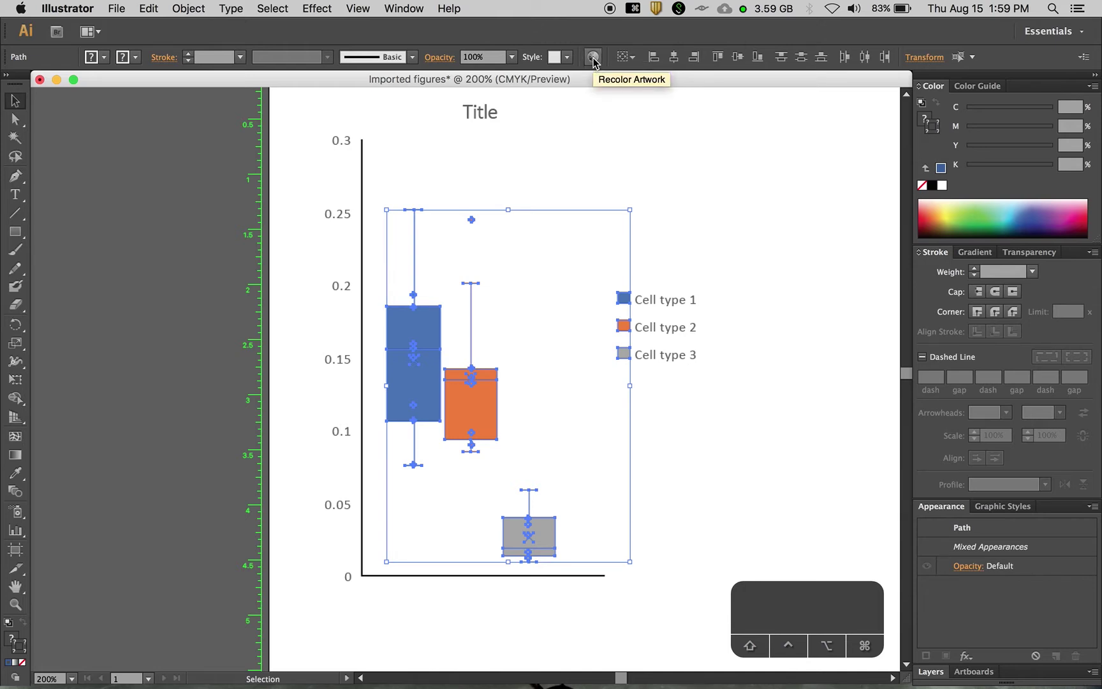
pyautogui.click(593, 61)
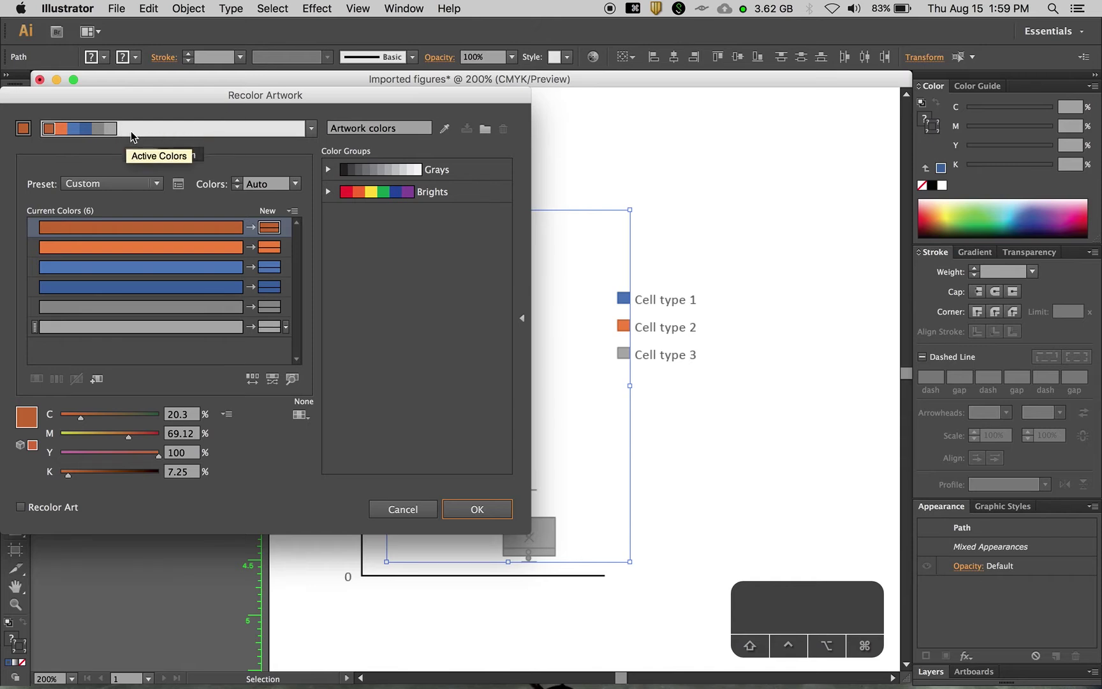
pyautogui.click(330, 128)
pyautogui.doubleClick(361, 128)
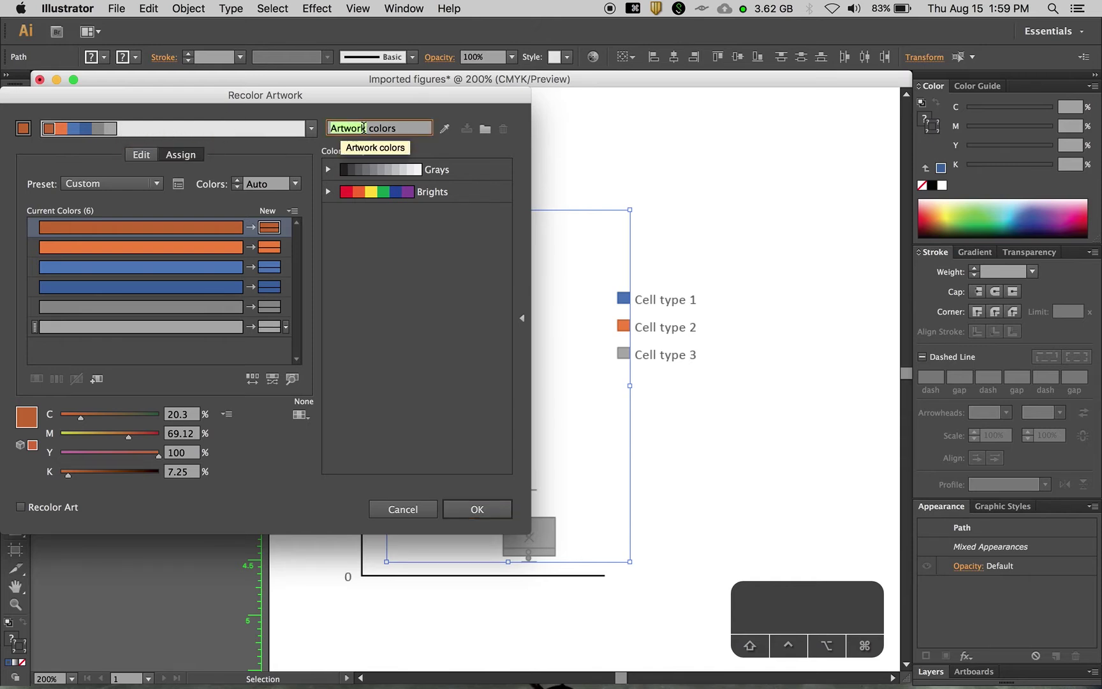
pyautogui.press('super+a')
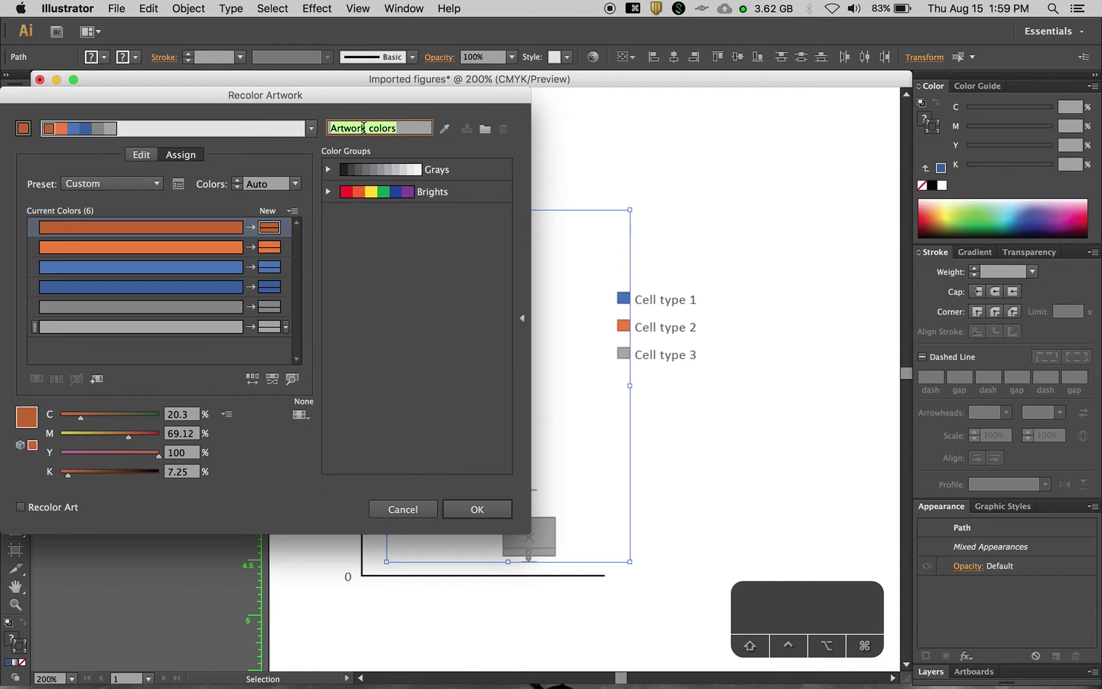
pyautogui.write('Projec')
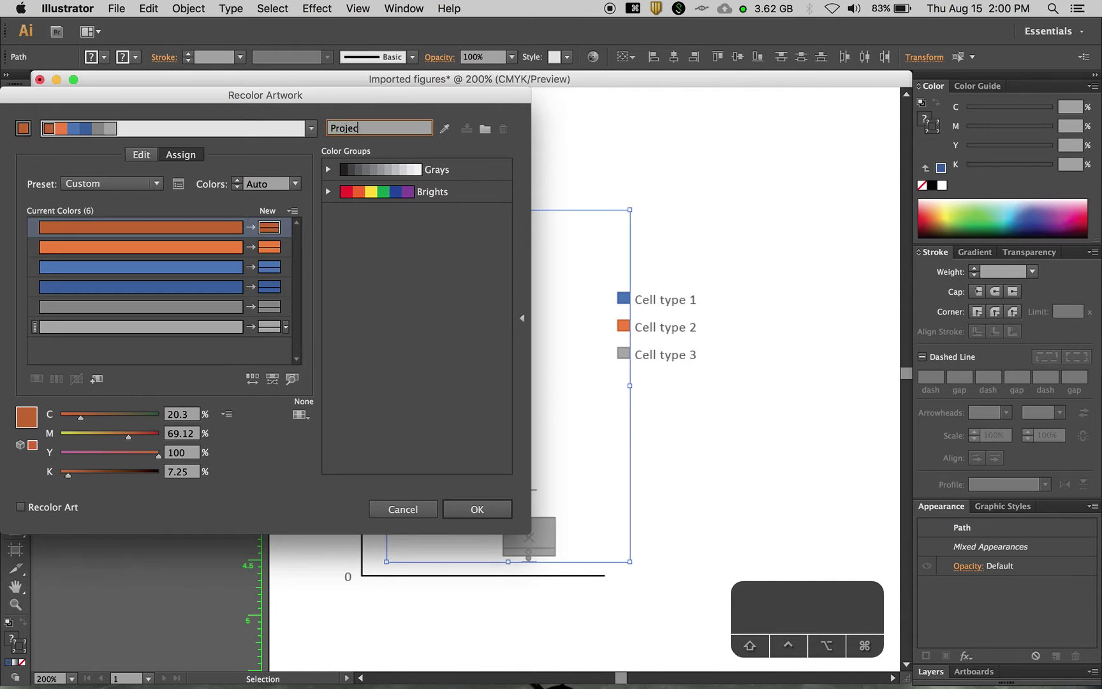
pyautogui.write('t colors')
pyautogui.click(484, 129)
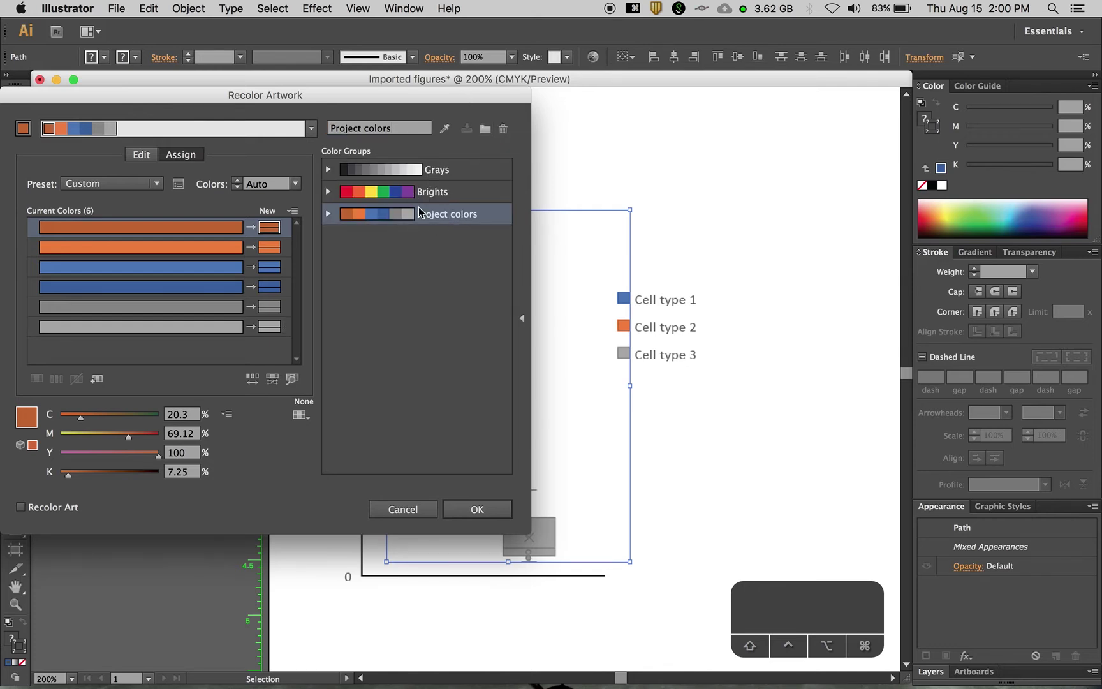
pyautogui.click(497, 519)
pyautogui.click(525, 211)
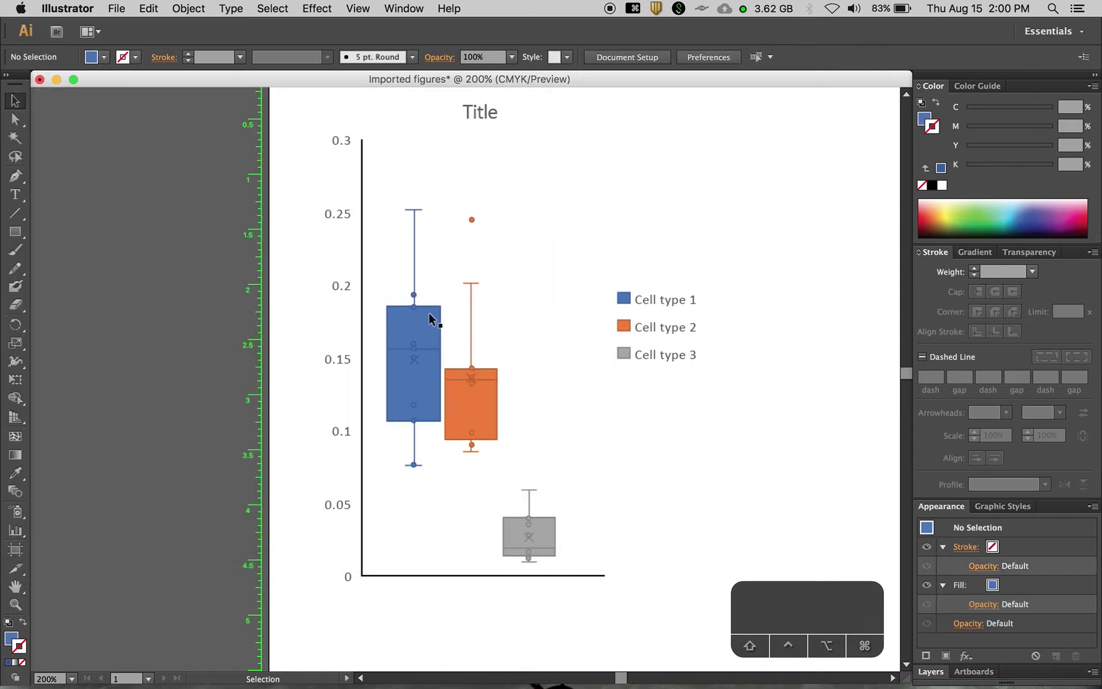
# Check the saved Project colors group among the fill swatches.
pyautogui.click(104, 58)
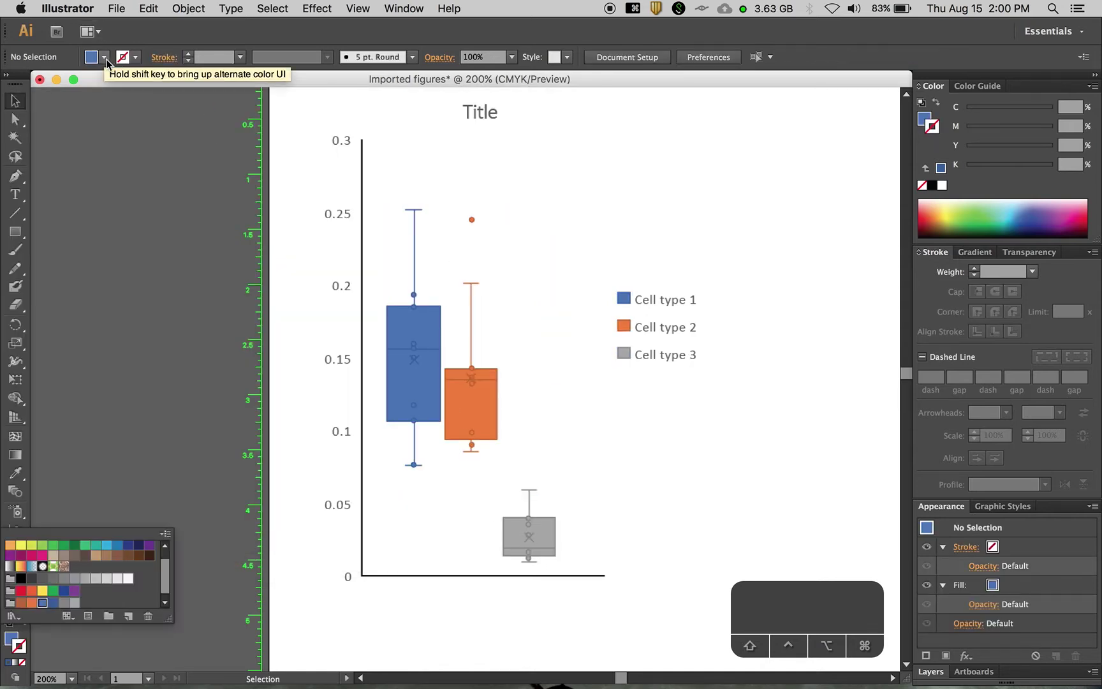
pyautogui.scroll(-1, 61, 595)
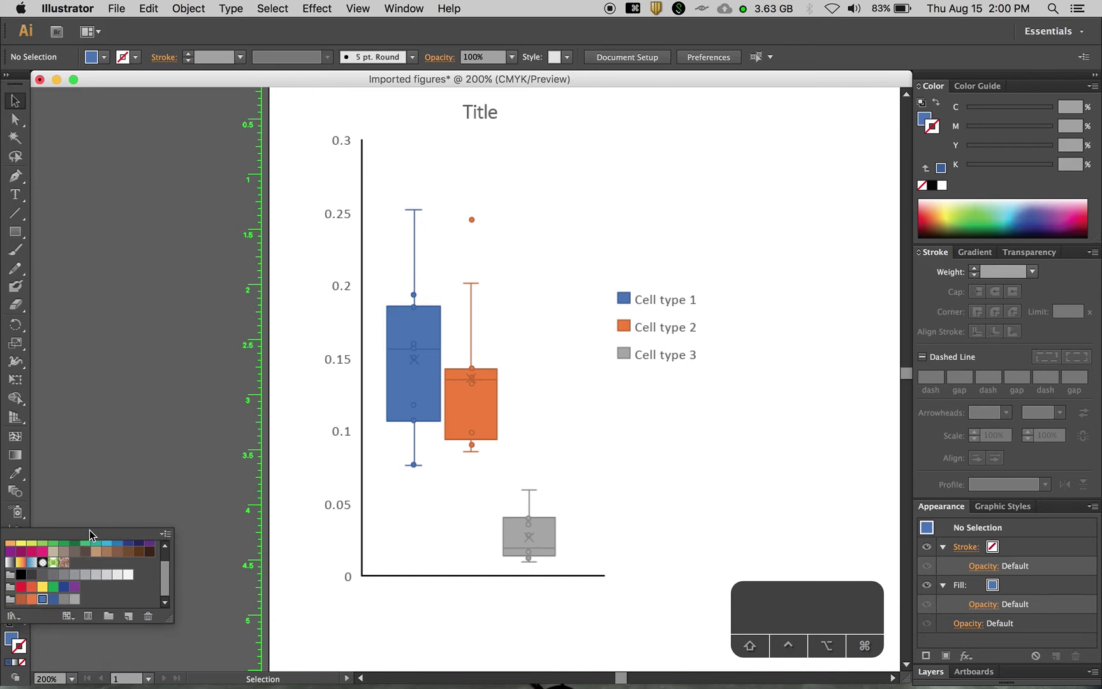
pyautogui.click(104, 58)
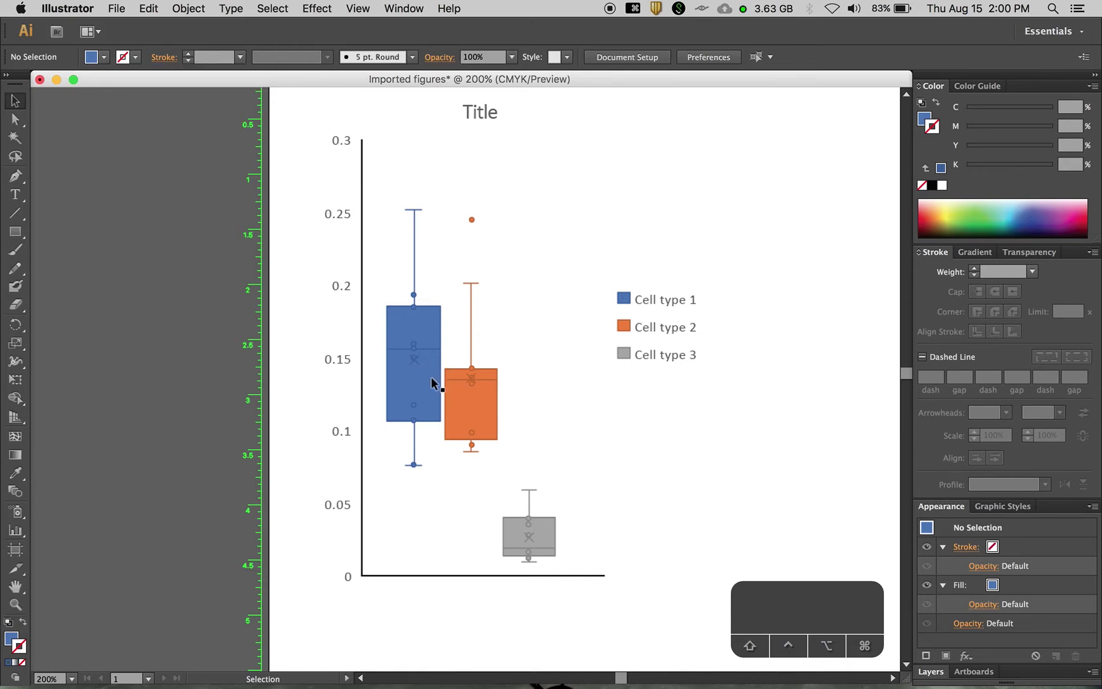
# Select all objects with the same fill color as the Cell type 1 legend swatch and delete them.
pyautogui.click(624, 304)
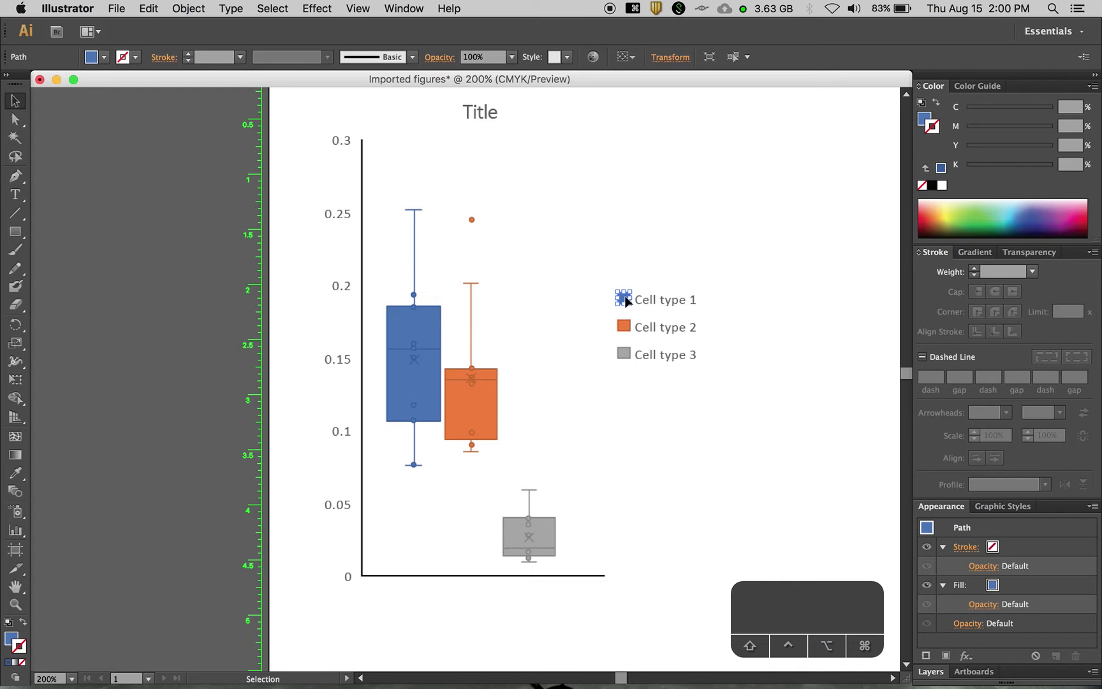
pyautogui.click(192, 7)
pyautogui.moveTo(272, 7)
pyautogui.moveTo(376, 149)
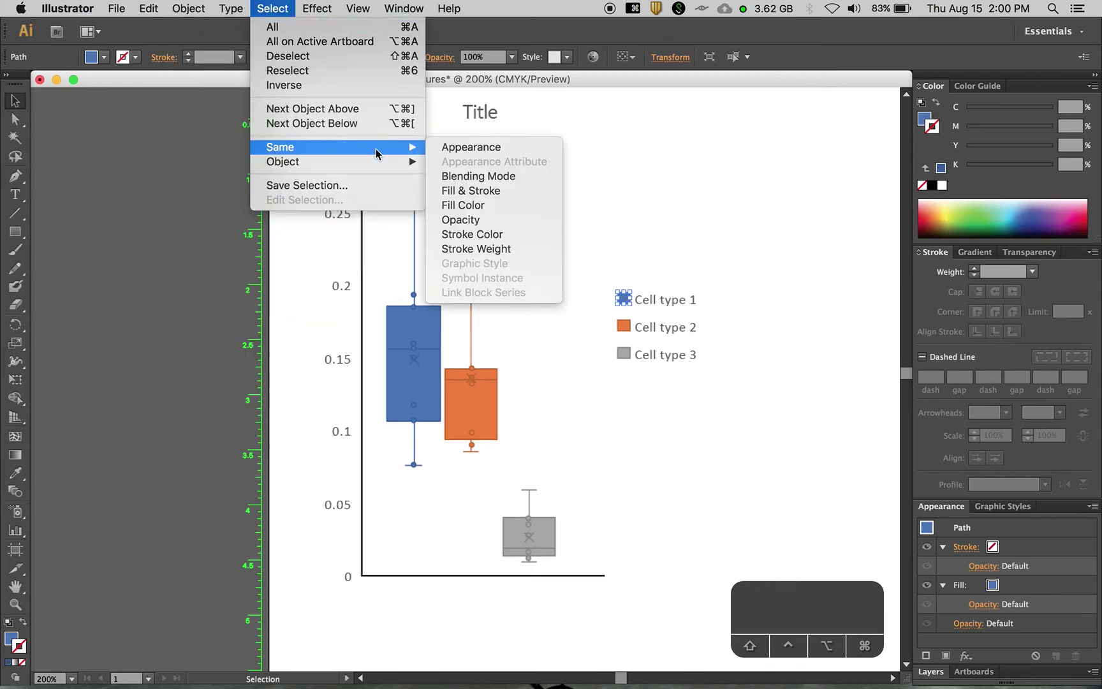
pyautogui.click(469, 204)
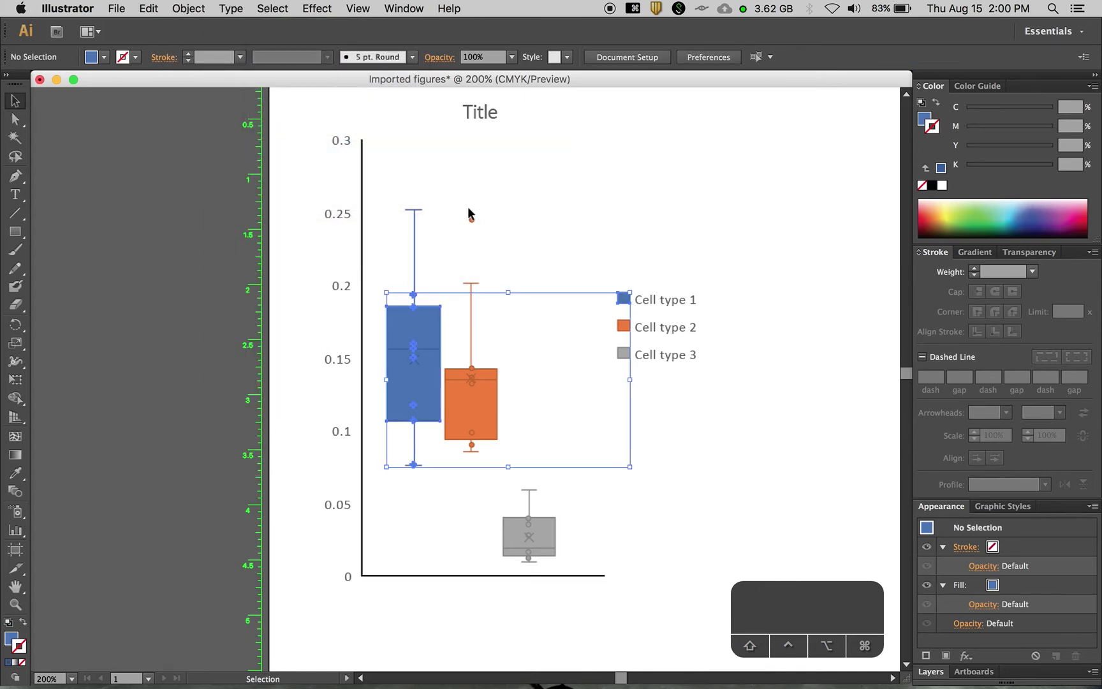
pyautogui.press('Delete')
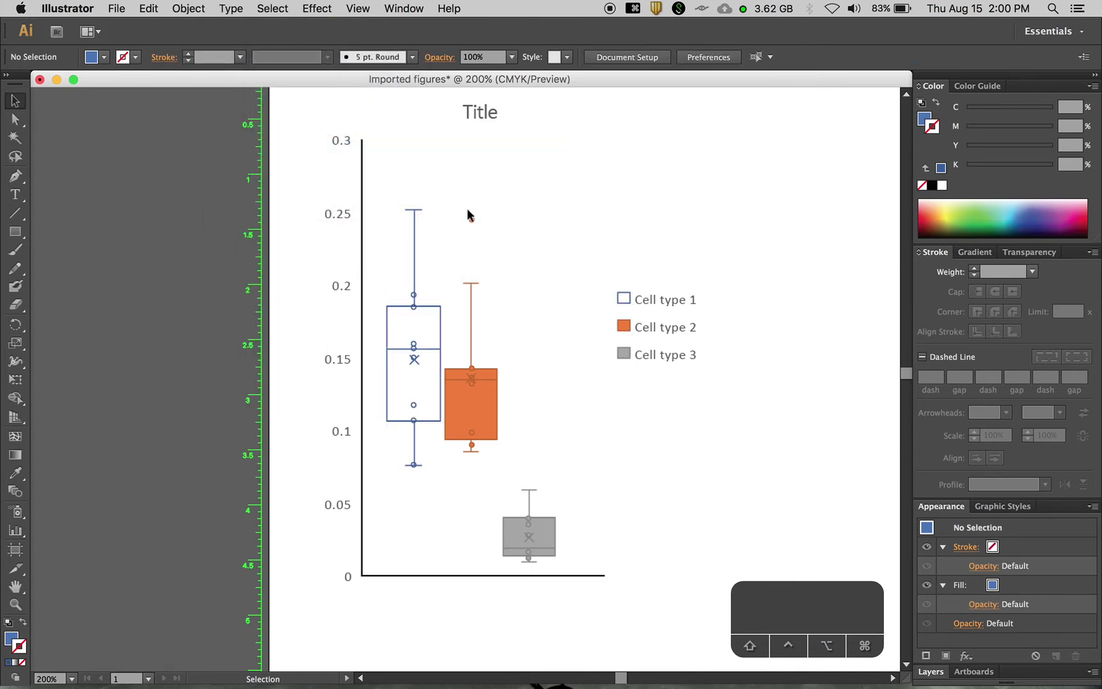
# Select all objects sharing the blue whisker's stroke color and fill them with the lighter blue from the Project colors group.
pyautogui.click(413, 211)
pyautogui.click(317, 8)
pyautogui.moveTo(272, 8)
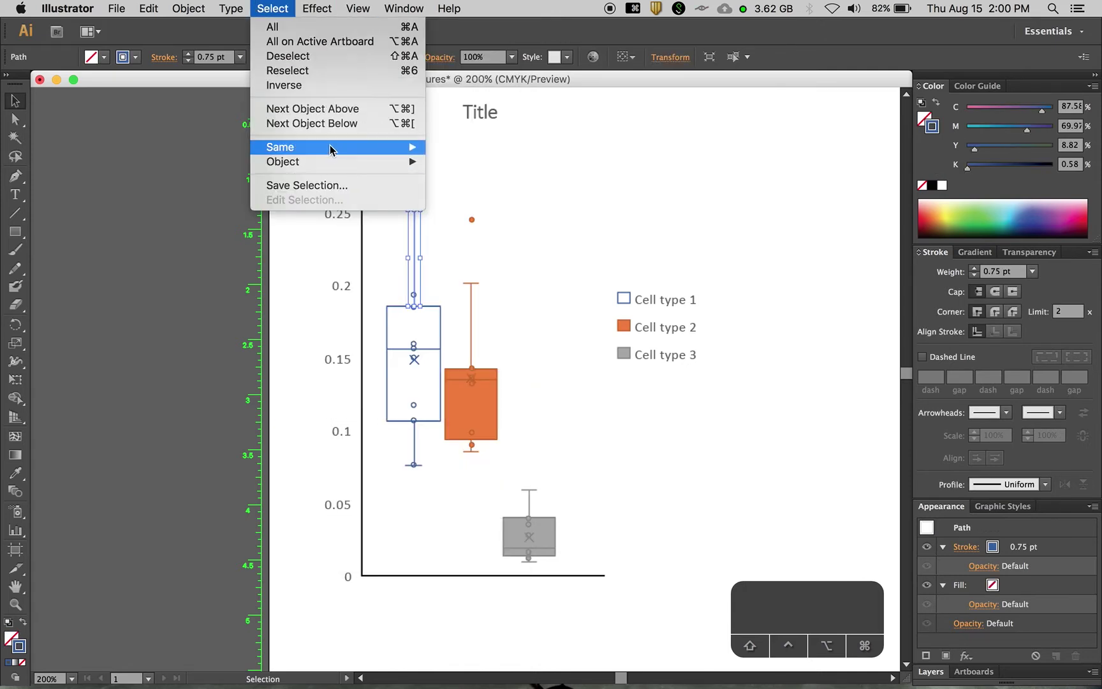
pyautogui.moveTo(329, 148)
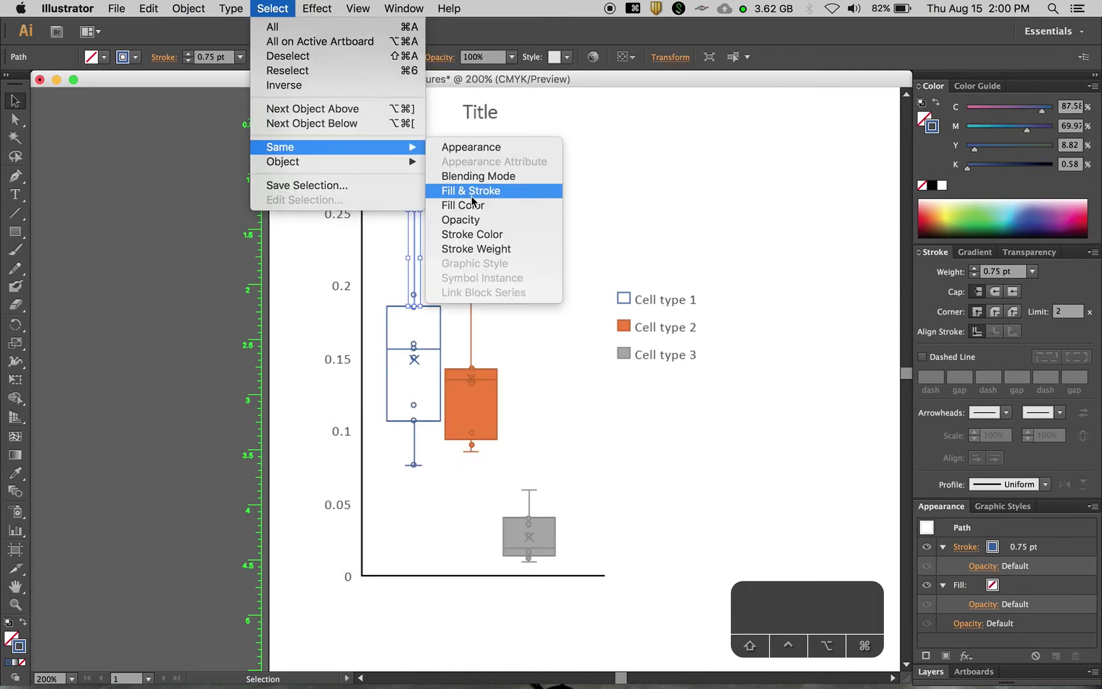
pyautogui.click(477, 235)
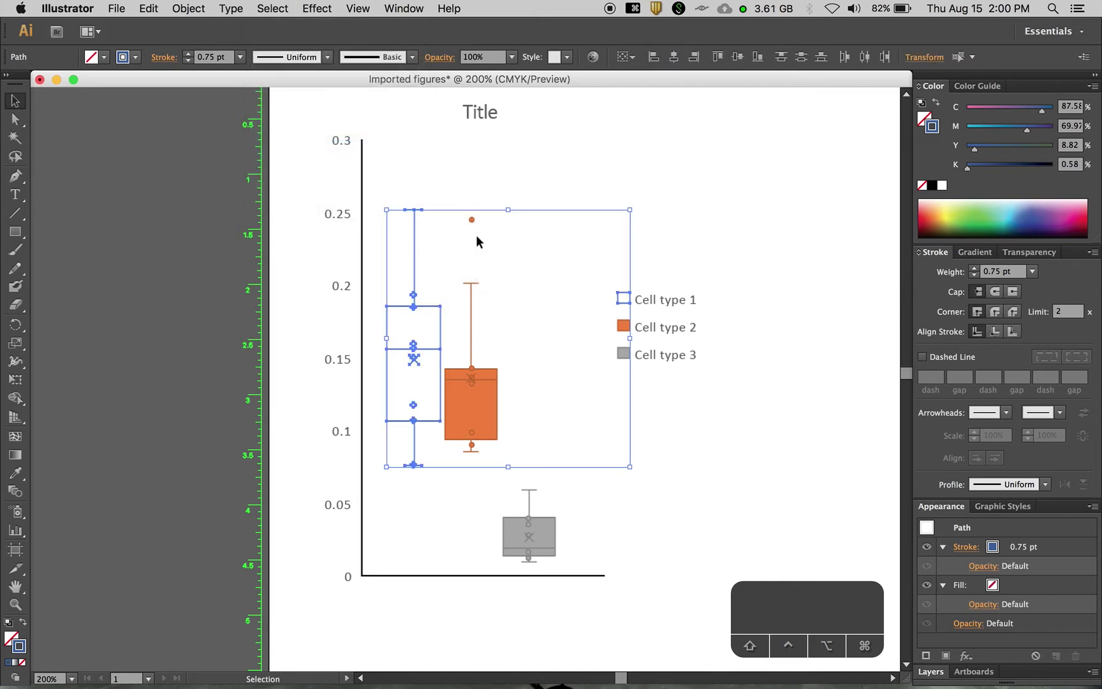
pyautogui.click(122, 57)
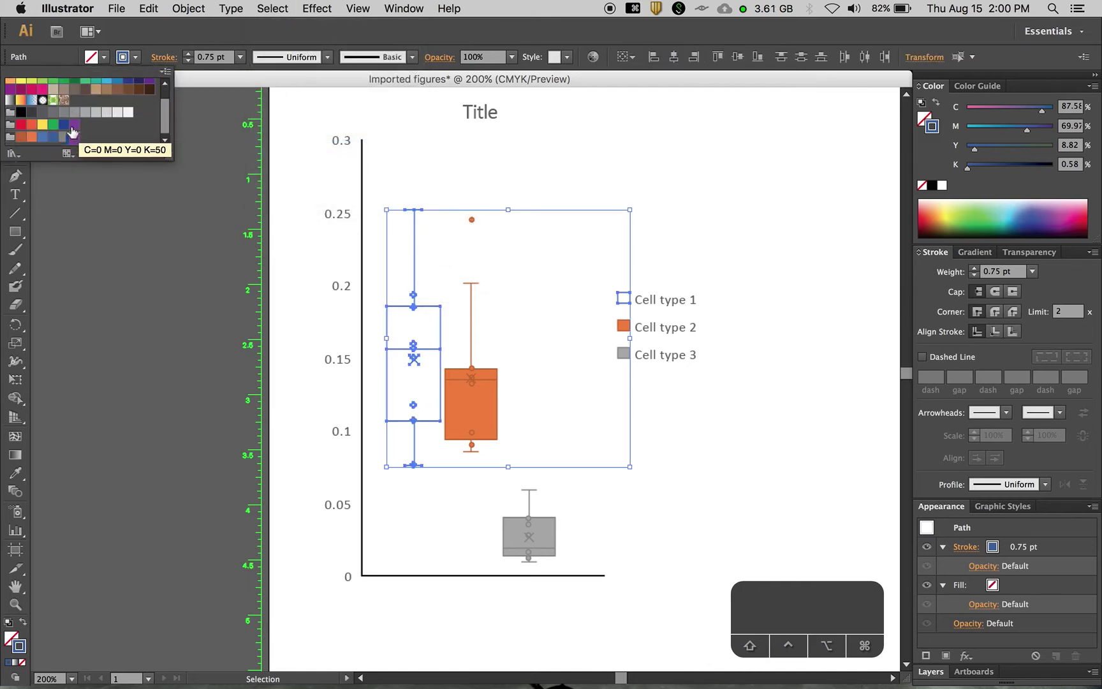
pyautogui.click(44, 137)
pyautogui.click(763, 295)
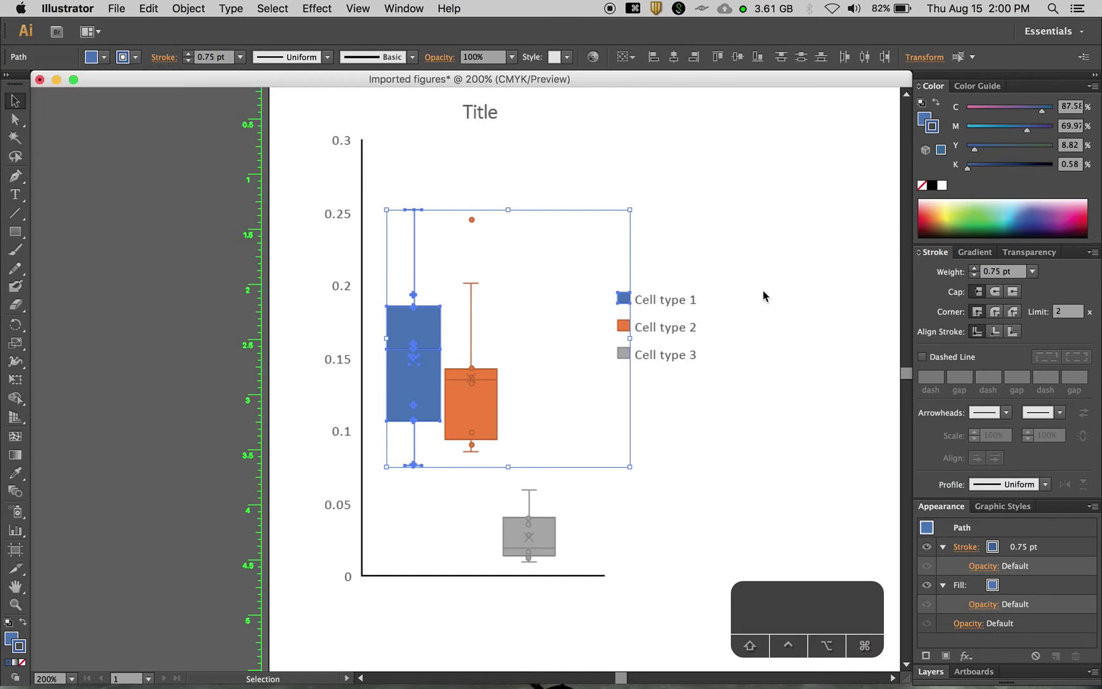
pyautogui.click(810, 451)
pyautogui.click(624, 296)
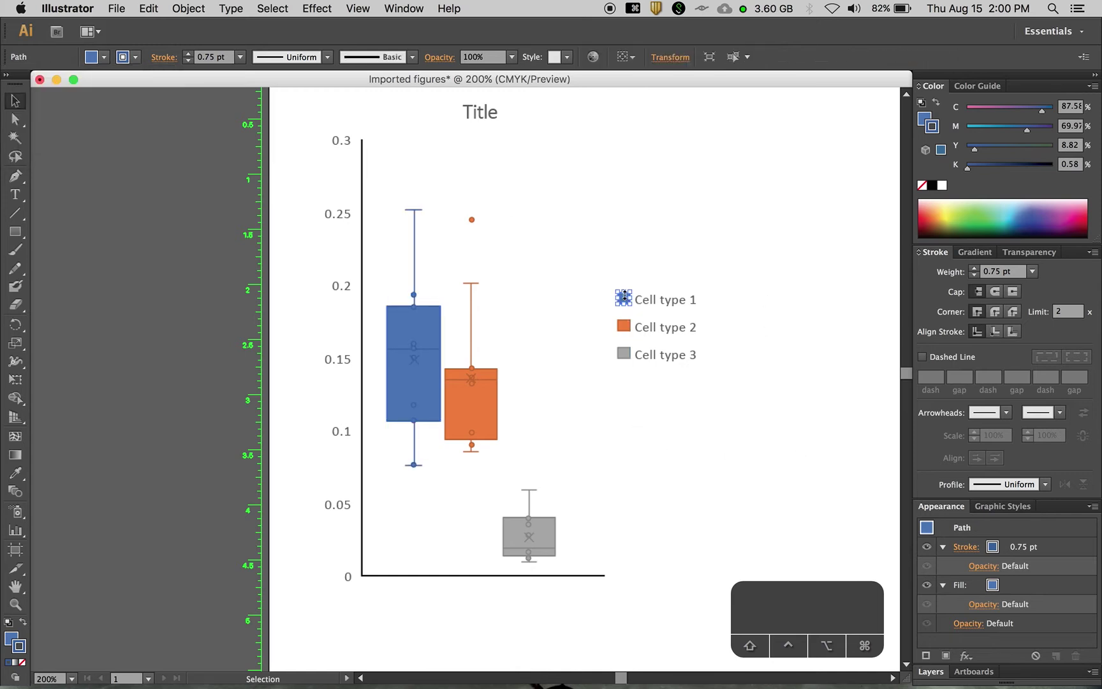
pyautogui.click(619, 272)
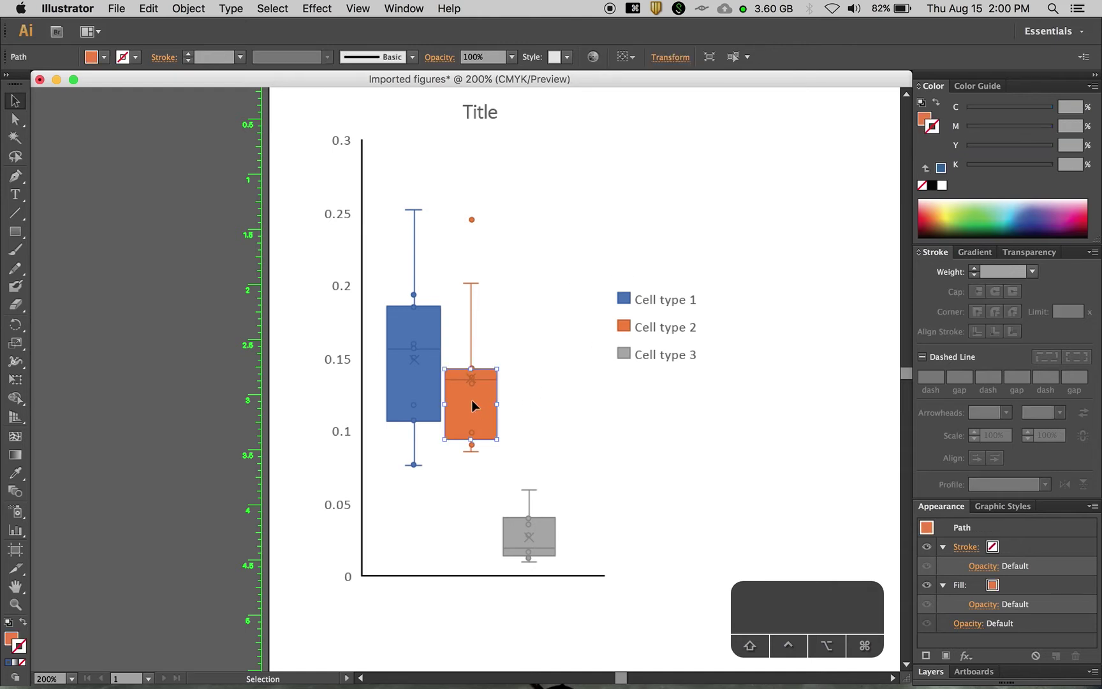
# Select all objects with the same fill color as the orange Cell type 2 box and delete them.
pyautogui.click(190, 9)
pyautogui.moveTo(273, 8)
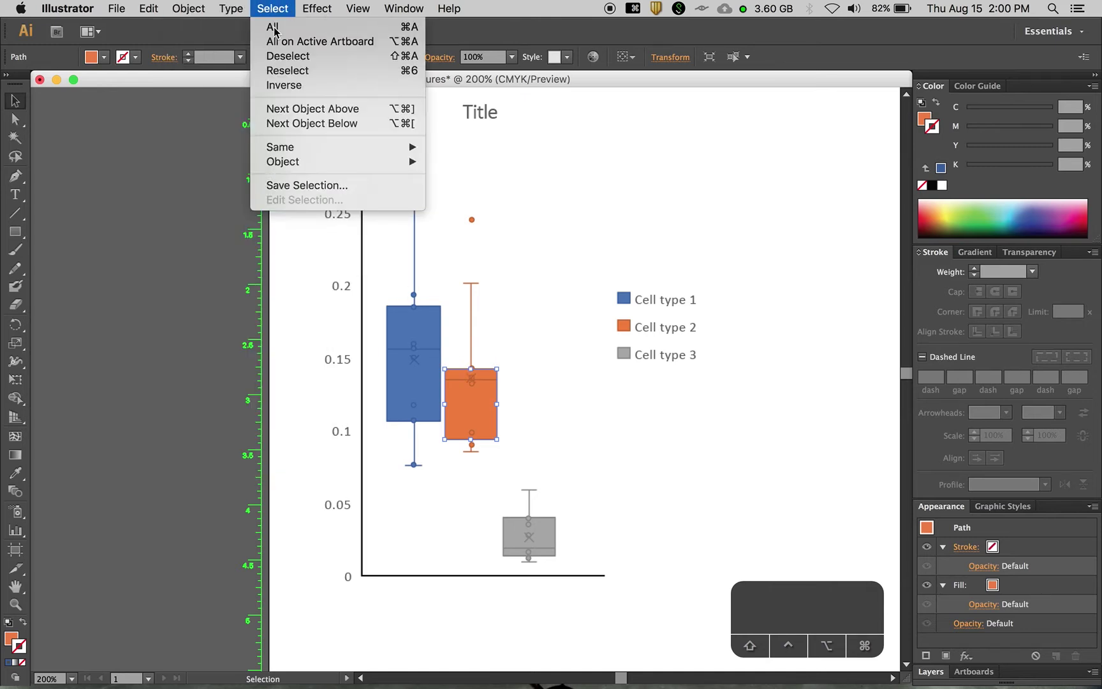
pyautogui.moveTo(352, 147)
pyautogui.click(473, 205)
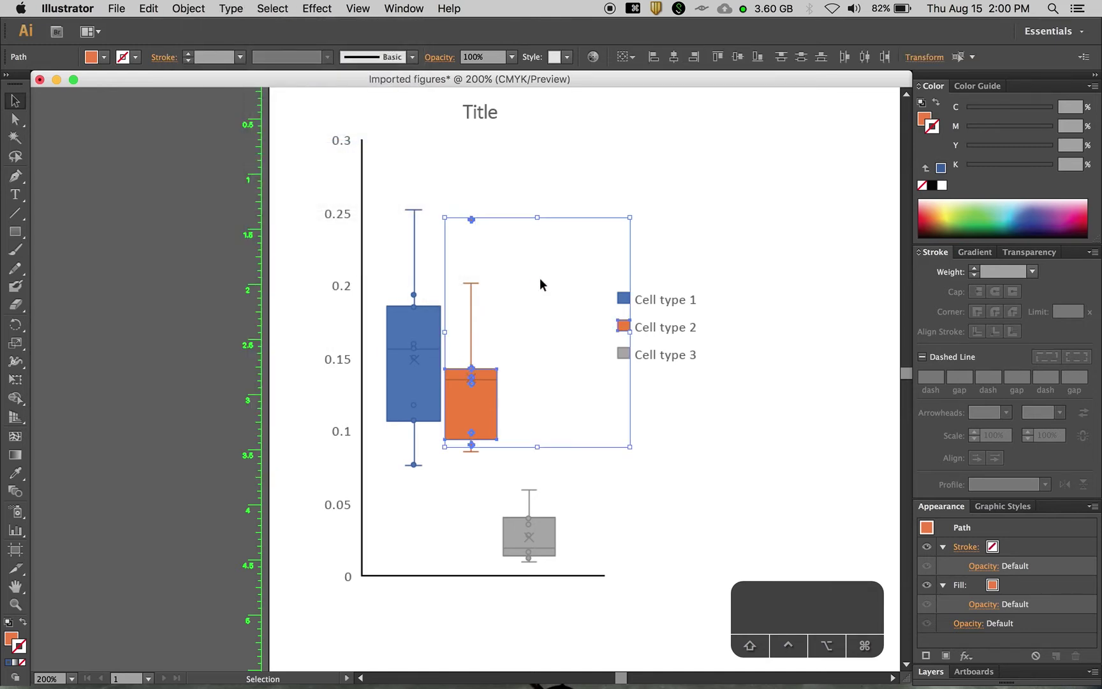
pyautogui.hotkey('shift', 'x')
pyautogui.click(540, 279)
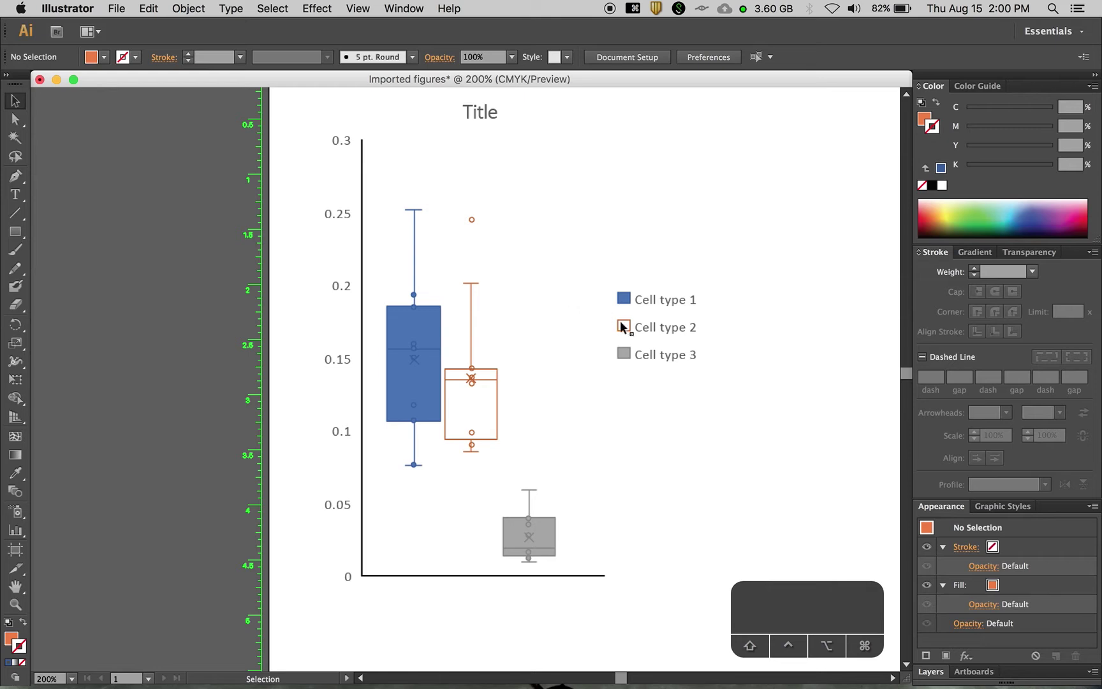
# Select everything sharing the Cell type 2 swatch's stroke color and fill it with the Project colors orange, C=3 M=62 Y=92 K=0.
pyautogui.click(624, 327)
pyautogui.click(317, 8)
pyautogui.moveTo(368, 152)
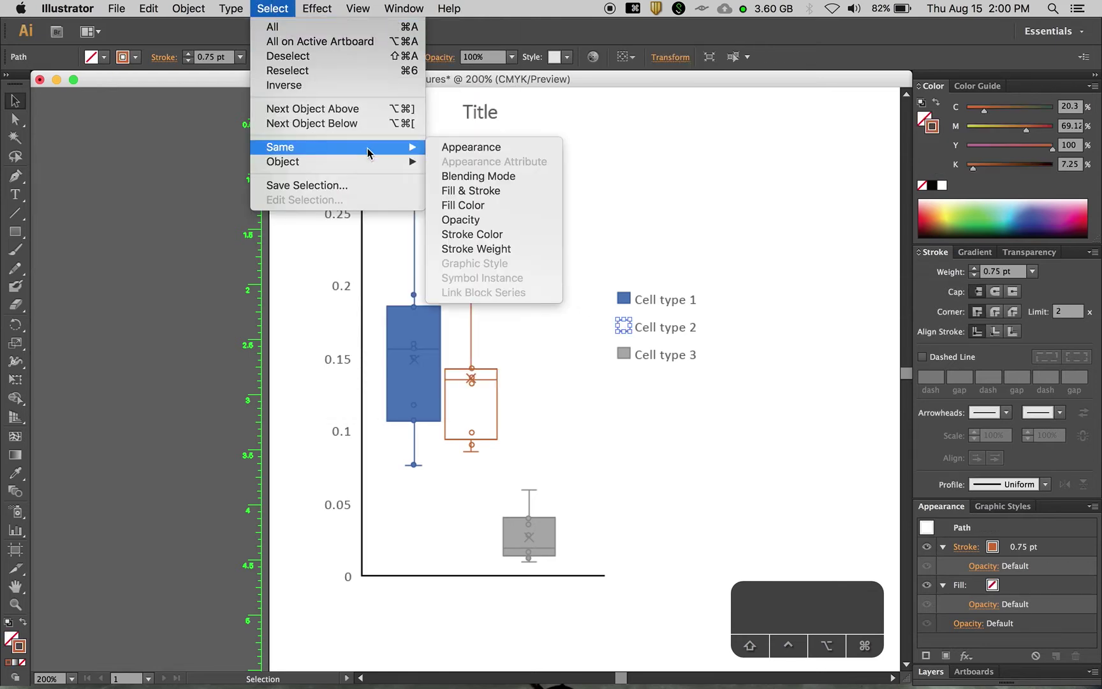
pyautogui.click(473, 234)
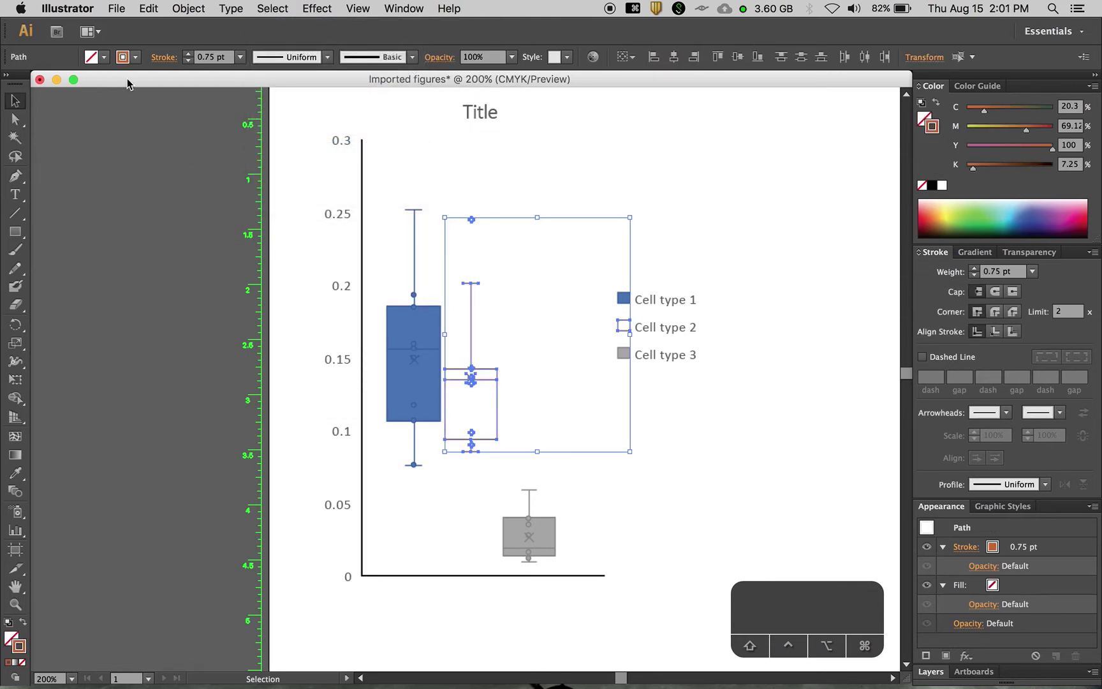
pyautogui.click(122, 57)
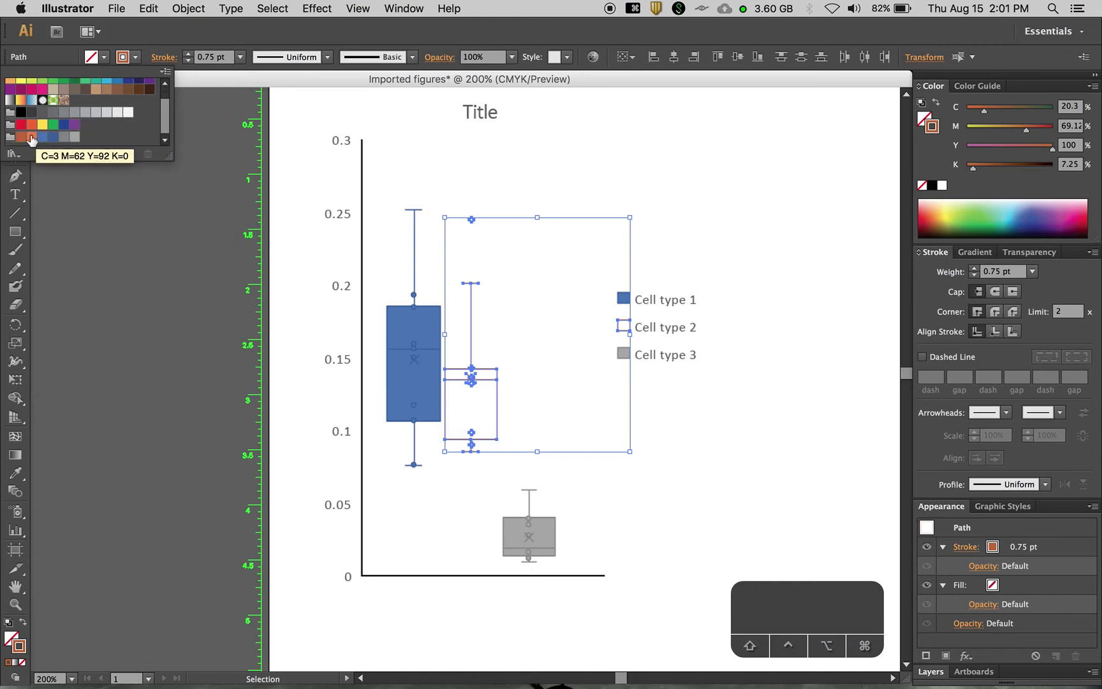
pyautogui.click(32, 139)
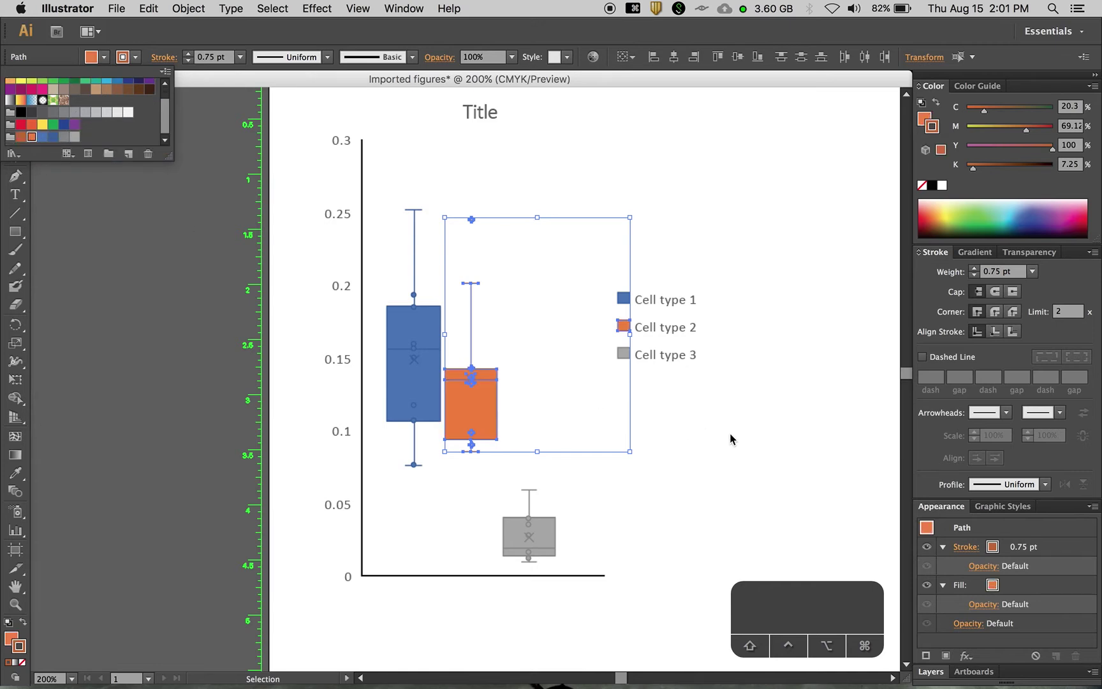
# Select all objects with the same fill color as the gray Cell type 3 box and delete them.
pyautogui.click(551, 541)
pyautogui.click(231, 9)
pyautogui.moveTo(307, 147)
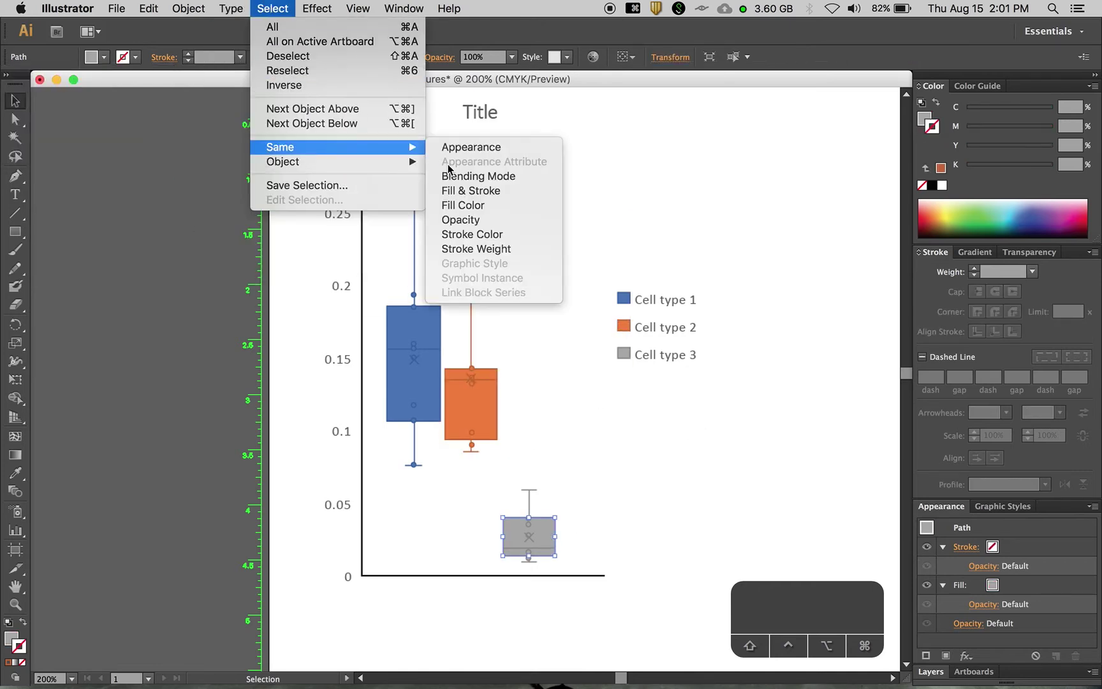
pyautogui.click(465, 205)
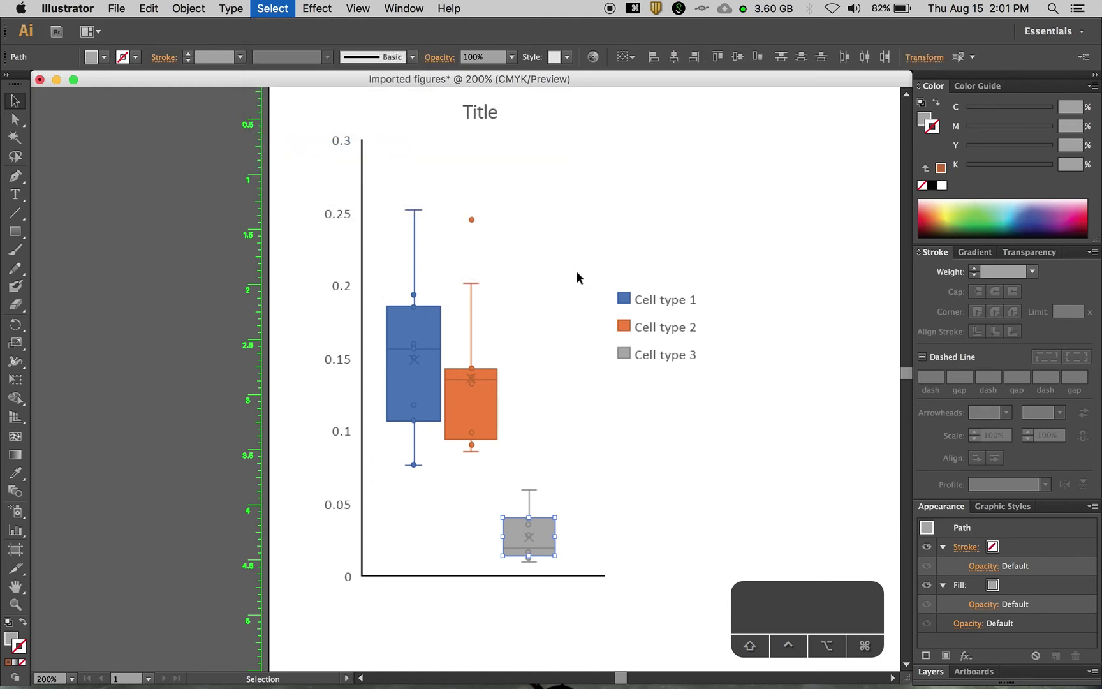
pyautogui.press('Delete')
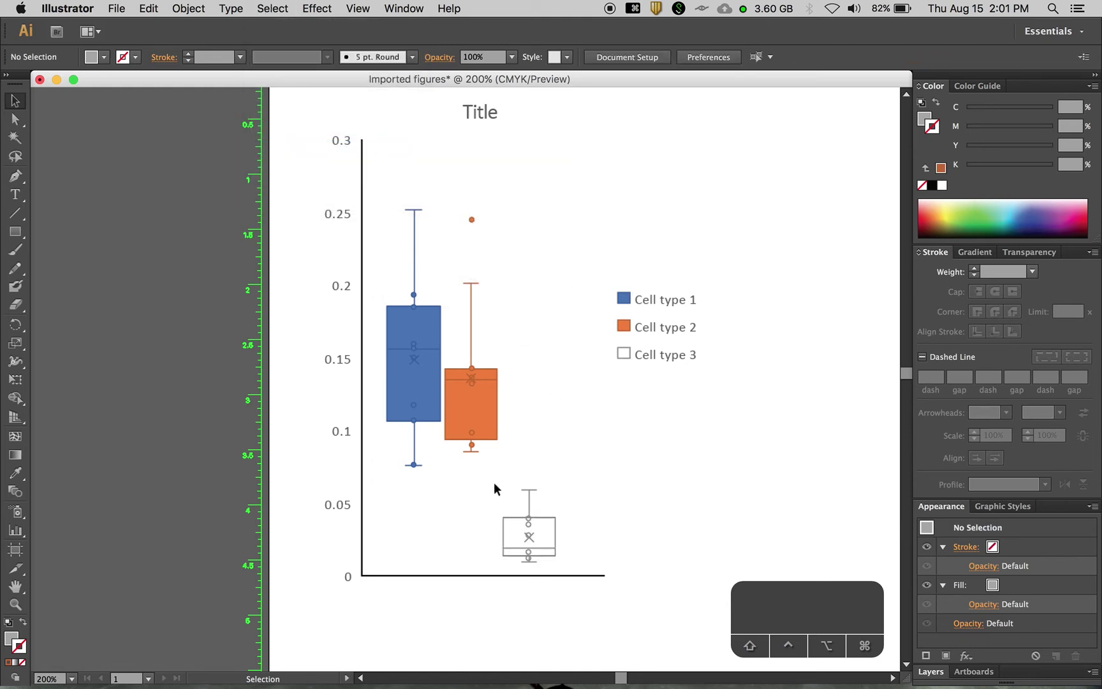
# Select all objects sharing the Cell type 3 swatch's stroke color and fill them with the lighter gray from the Project colors group.
pyautogui.click(617, 357)
pyautogui.click(231, 8)
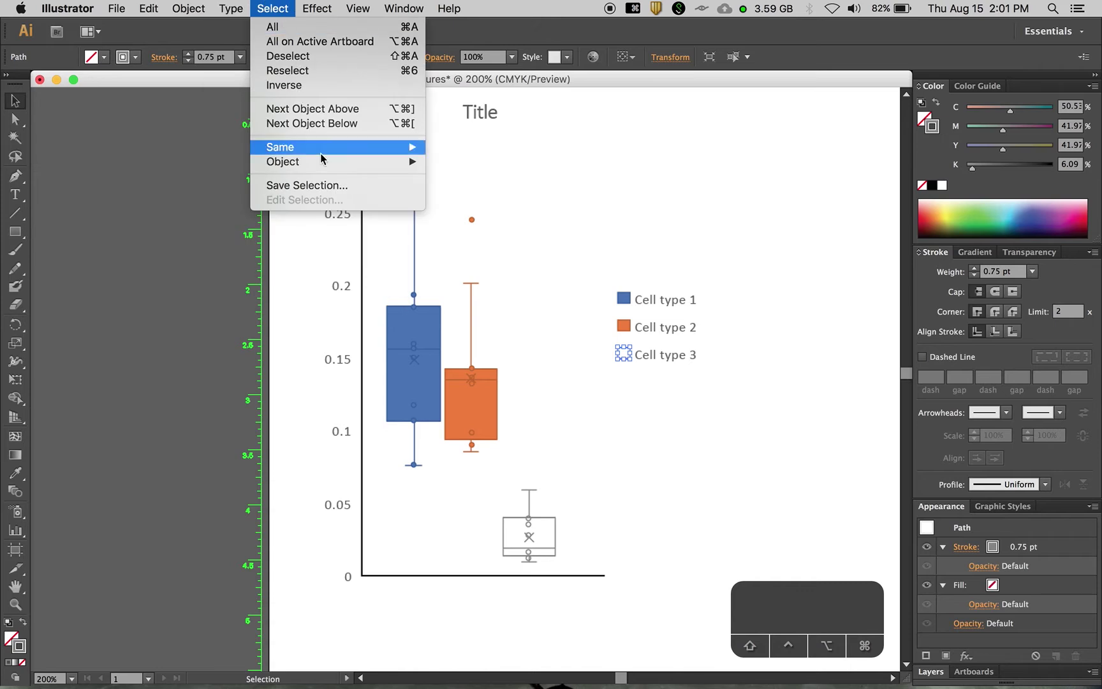
pyautogui.moveTo(280, 148)
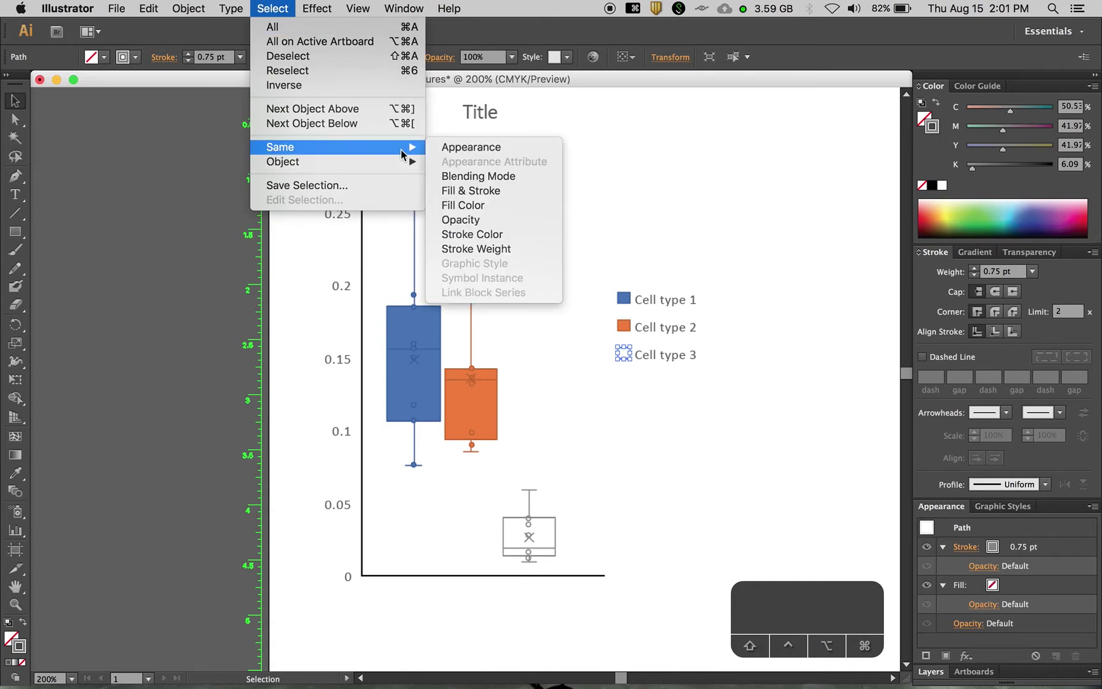
pyautogui.click(472, 235)
pyautogui.click(104, 57)
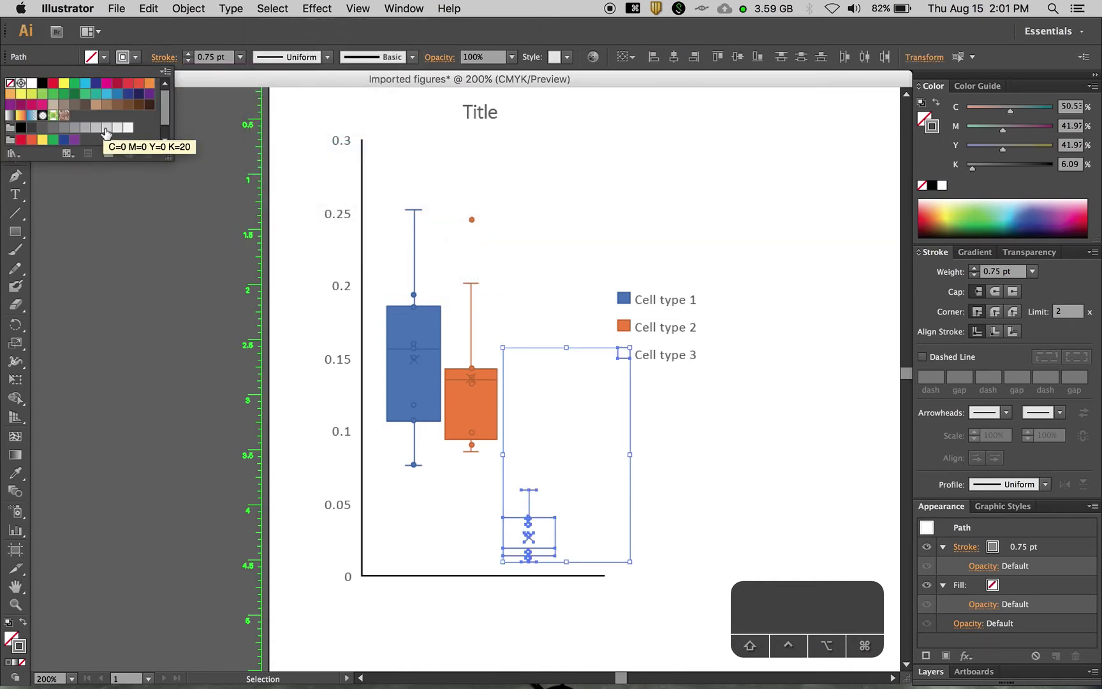
pyautogui.click(69, 141)
pyautogui.click(779, 405)
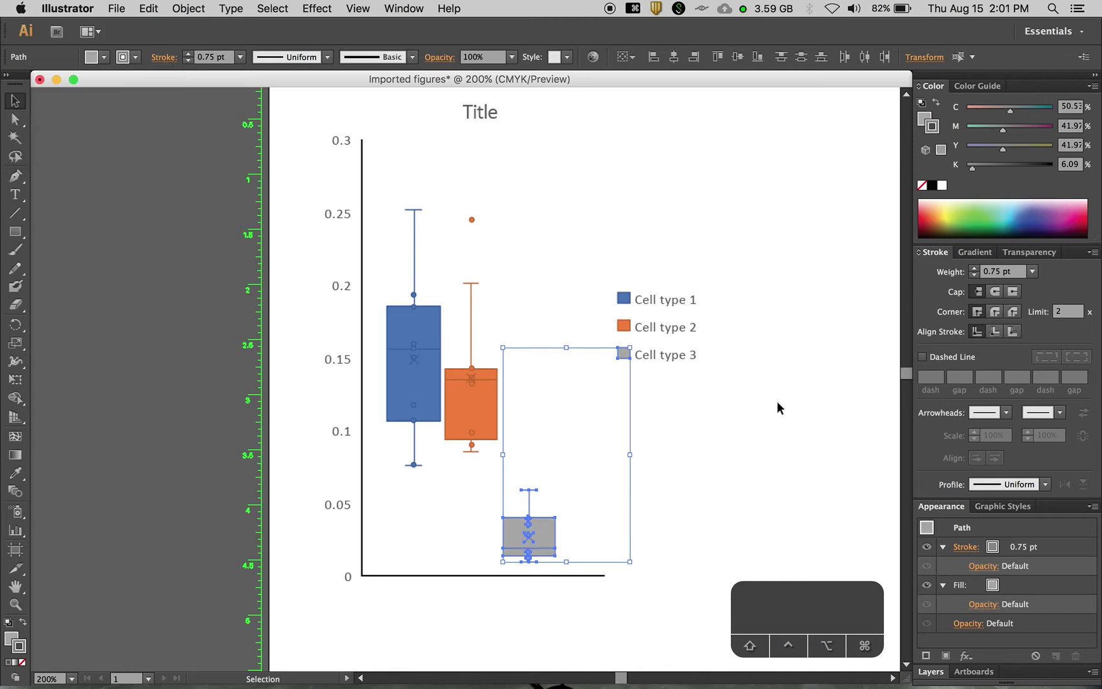
pyautogui.click(779, 405)
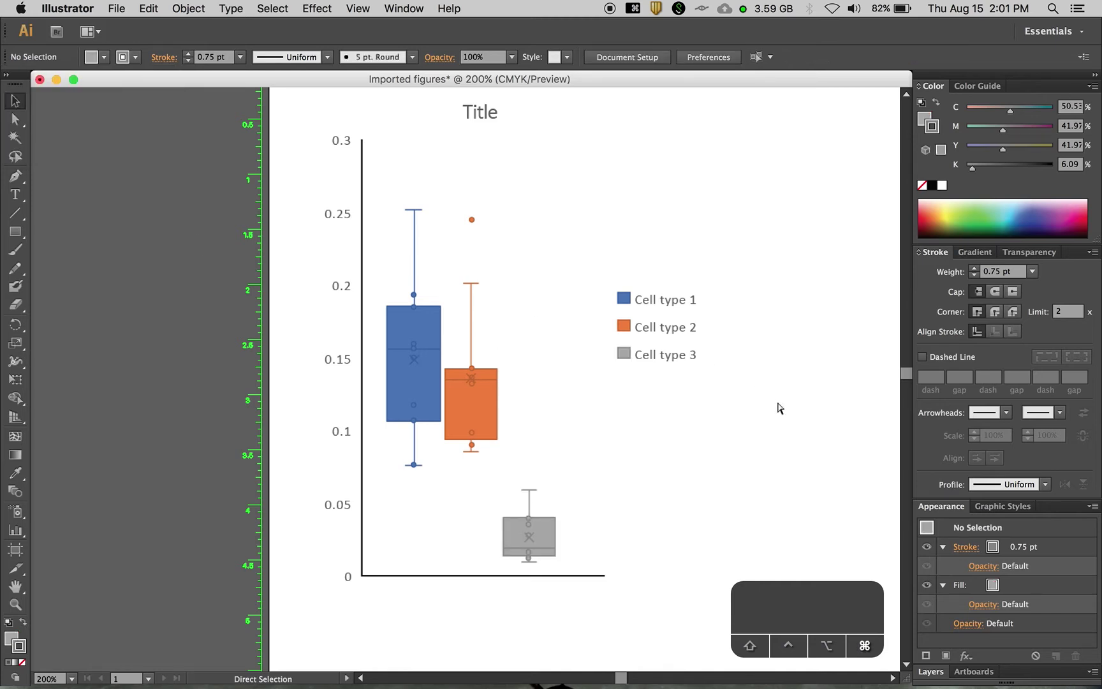
# Set the stroke weight of all three box plots and the legend swatches to 1.5 pt.
pyautogui.press('super+minus')
pyautogui.press('super+equal')
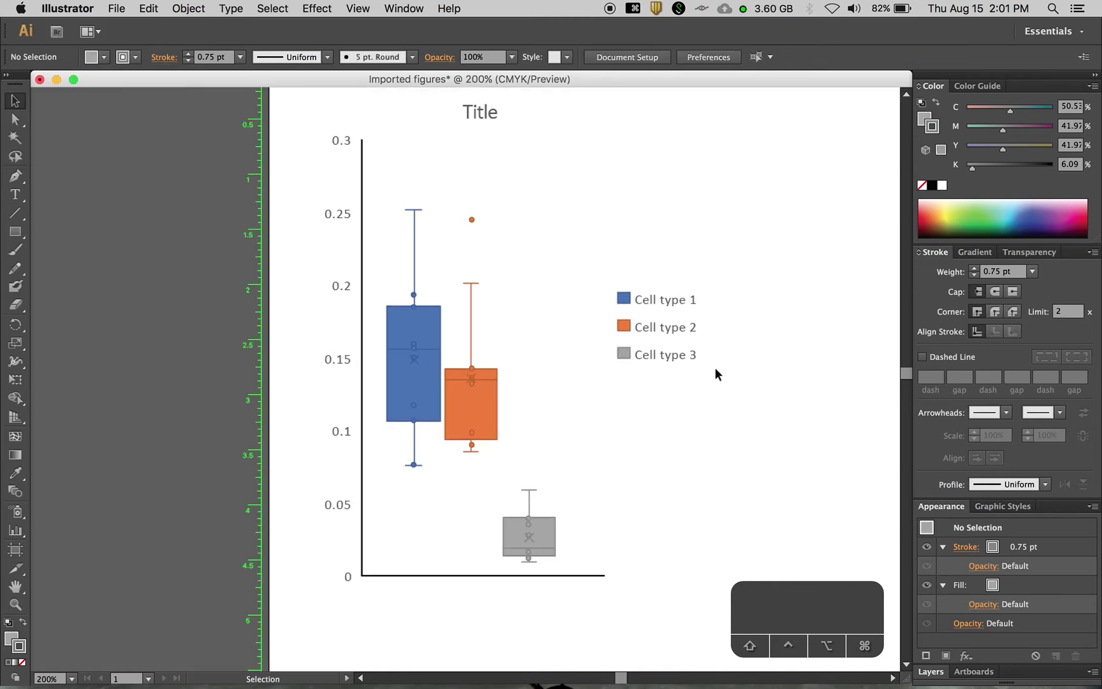
pyautogui.moveTo(387, 179); pyautogui.dragTo(587, 565)
pyautogui.moveTo(615, 271); pyautogui.dragTo(629, 369)
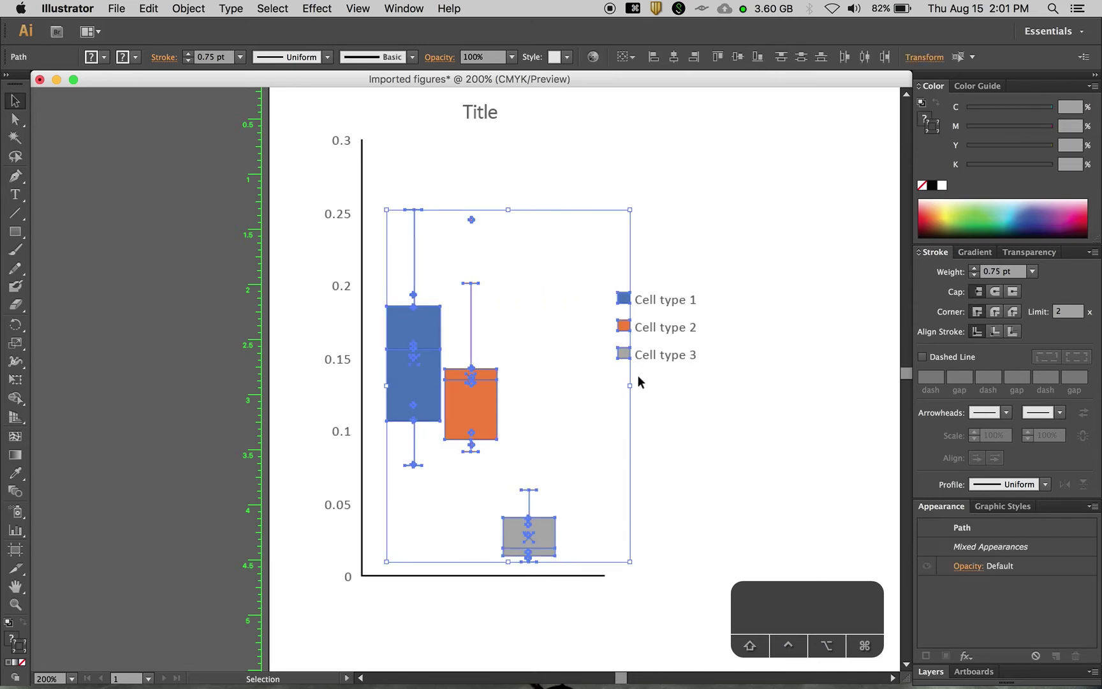
pyautogui.click(973, 268)
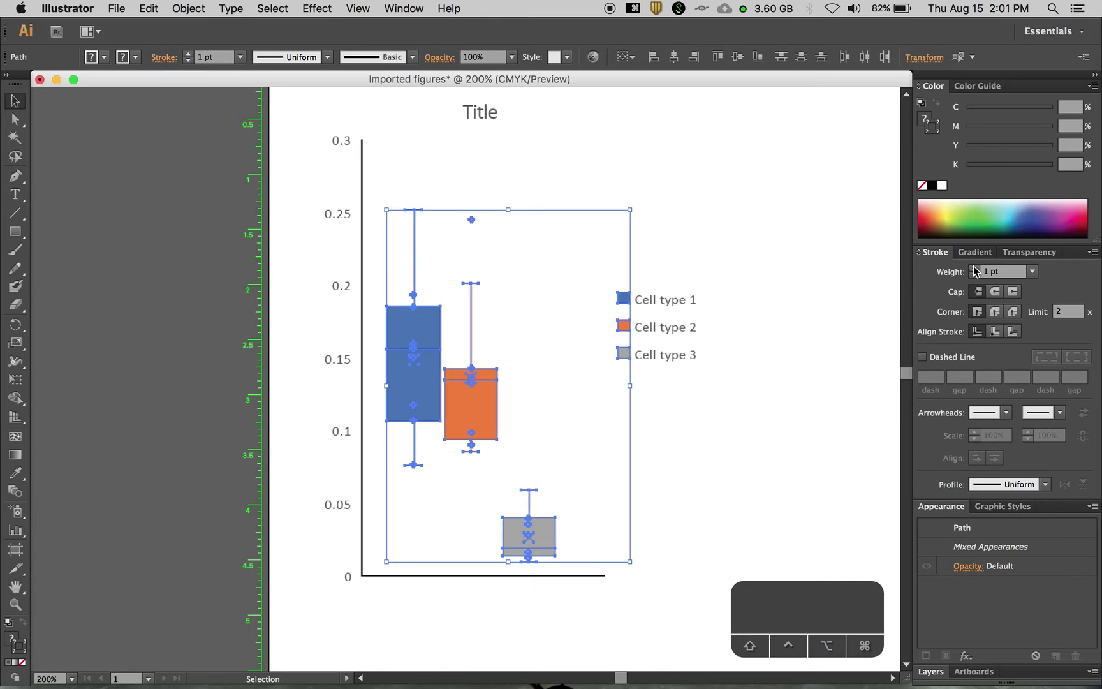
pyautogui.click(985, 271)
pyautogui.press('BackSpace')
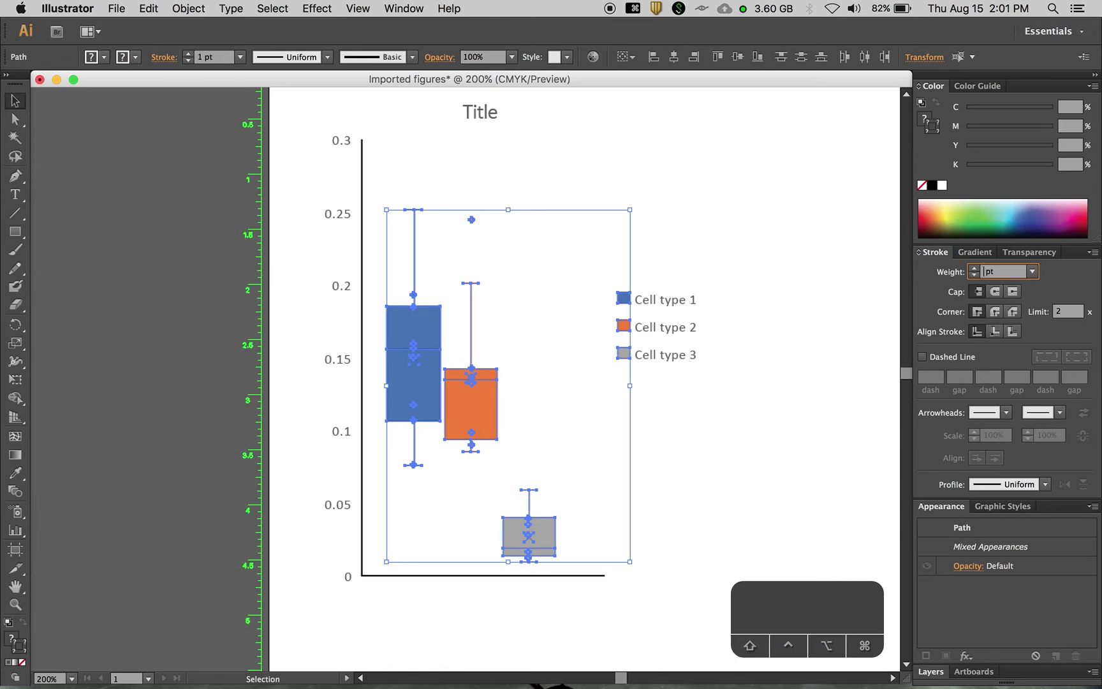
pyautogui.write('1.5')
pyautogui.press('Return')
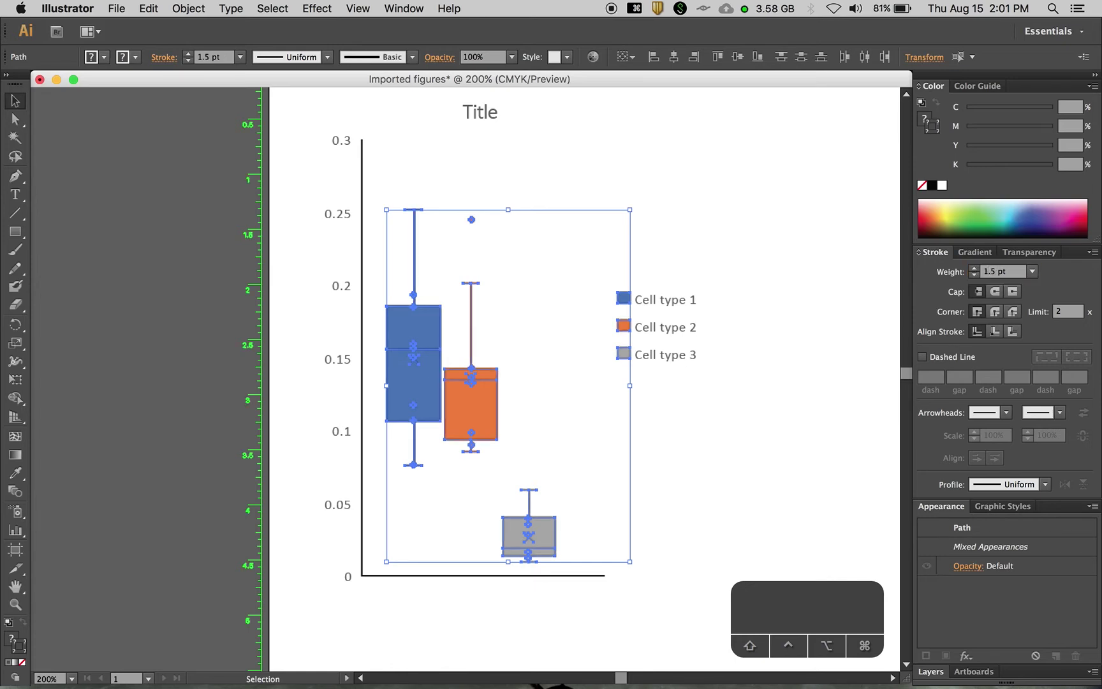
pyautogui.click(838, 379)
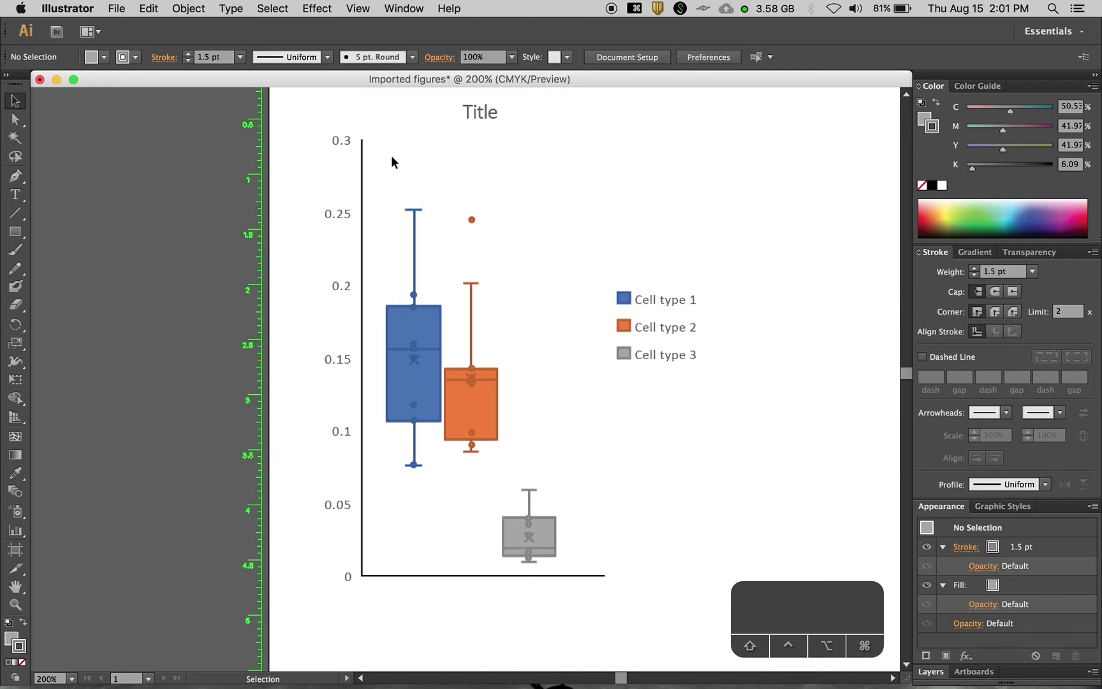
# Examine the outlines, line ends and data markers of the blue and orange box plots up close.
pyautogui.moveTo(389, 155); pyautogui.dragTo(555, 476)
pyautogui.press('super+equal')
pyautogui.press('super+equal')
pyautogui.press('super+equal')
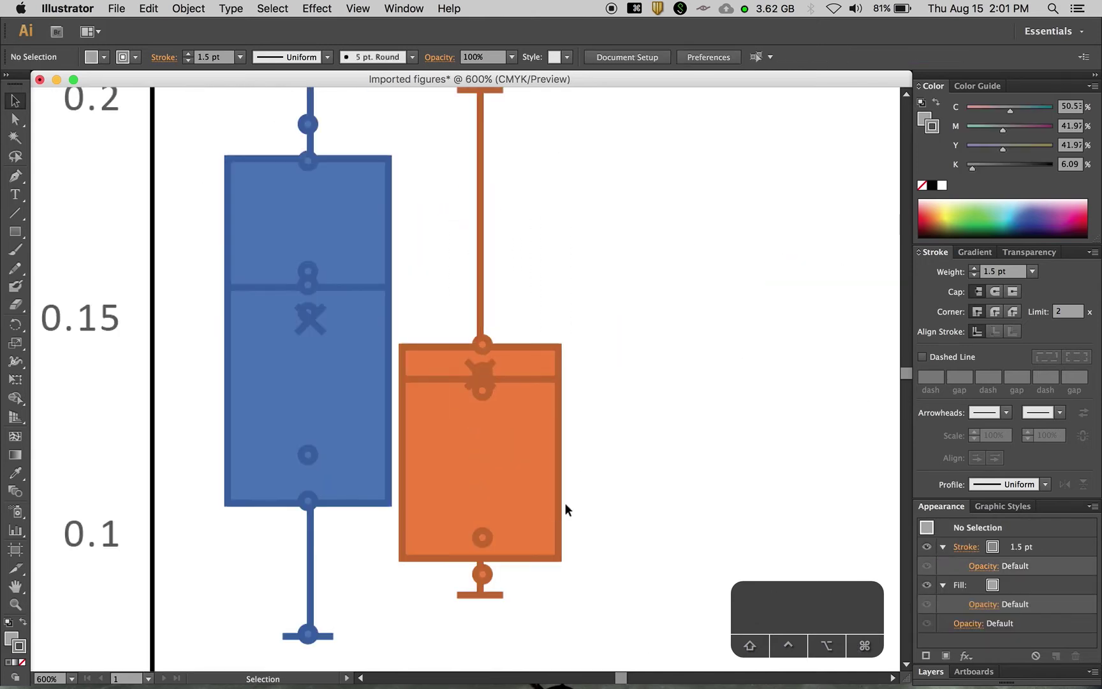
pyautogui.scroll(2, 517, 327)
pyautogui.press('super+minus')
pyautogui.press('super+minus')
pyautogui.press('super+minus')
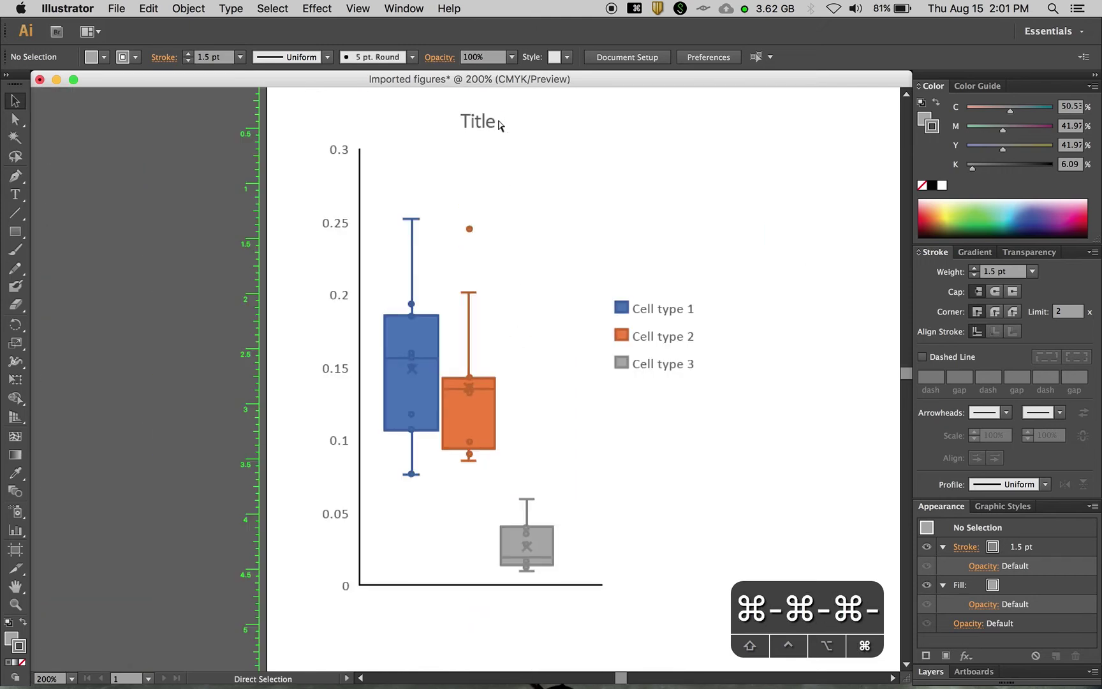
# Apply round caps and round joins to the strokes of all three box plots and the legend swatches.
pyautogui.moveTo(383, 197); pyautogui.dragTo(560, 578)
pyautogui.moveTo(604, 253); pyautogui.dragTo(629, 382)
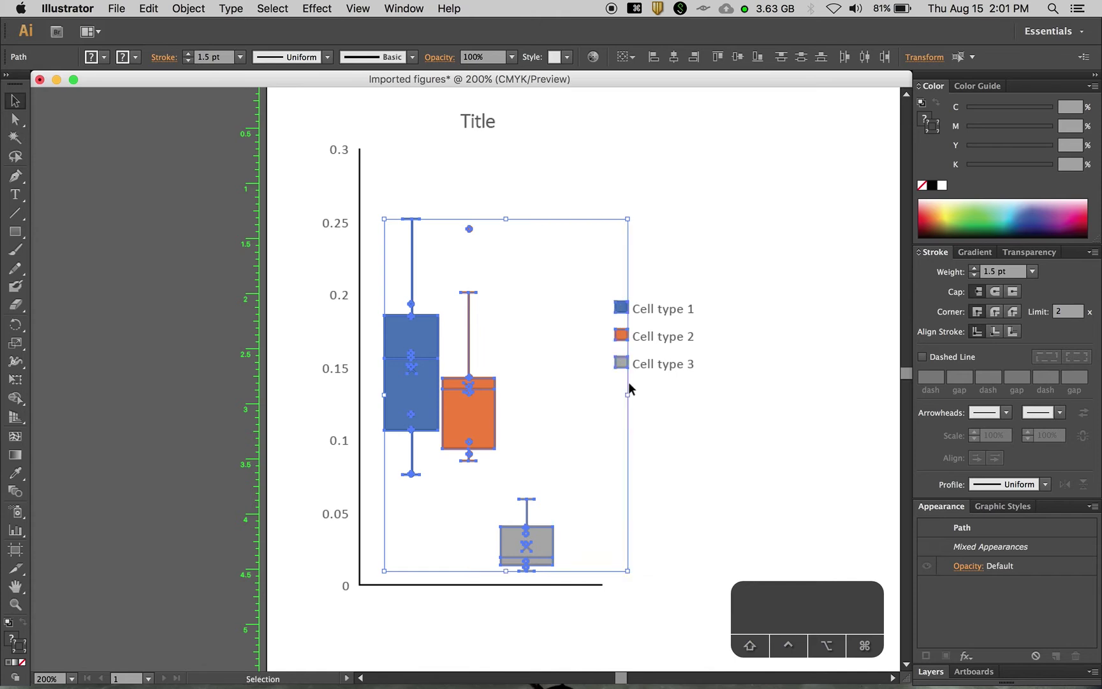
pyautogui.click(997, 293)
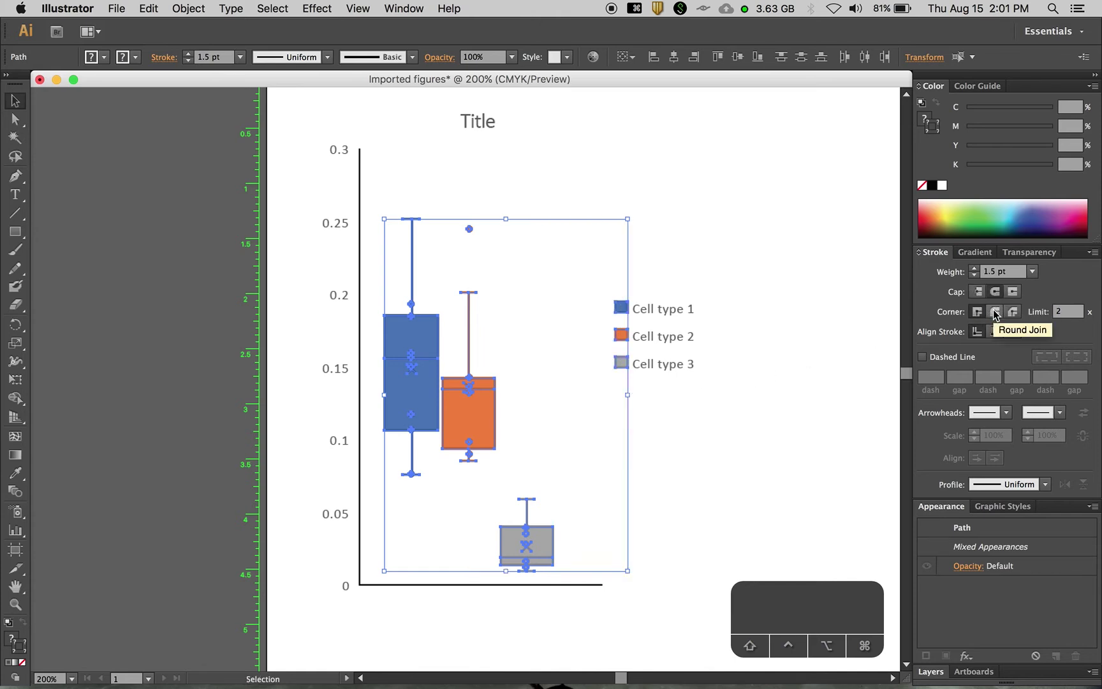
pyautogui.click(994, 311)
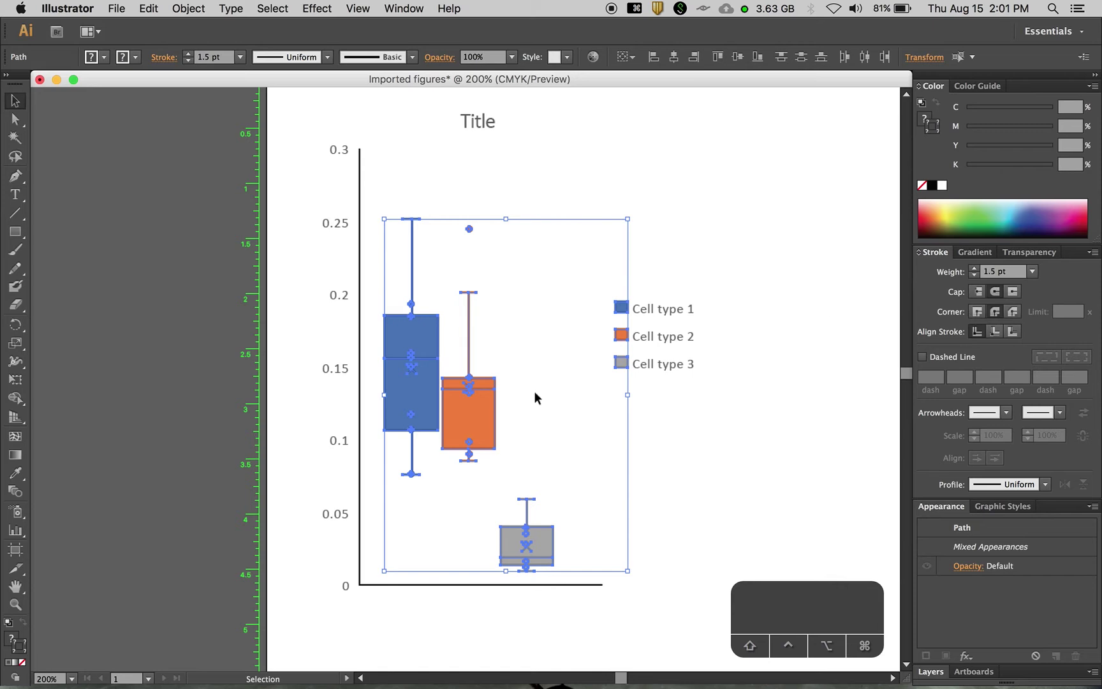
pyautogui.click(509, 366)
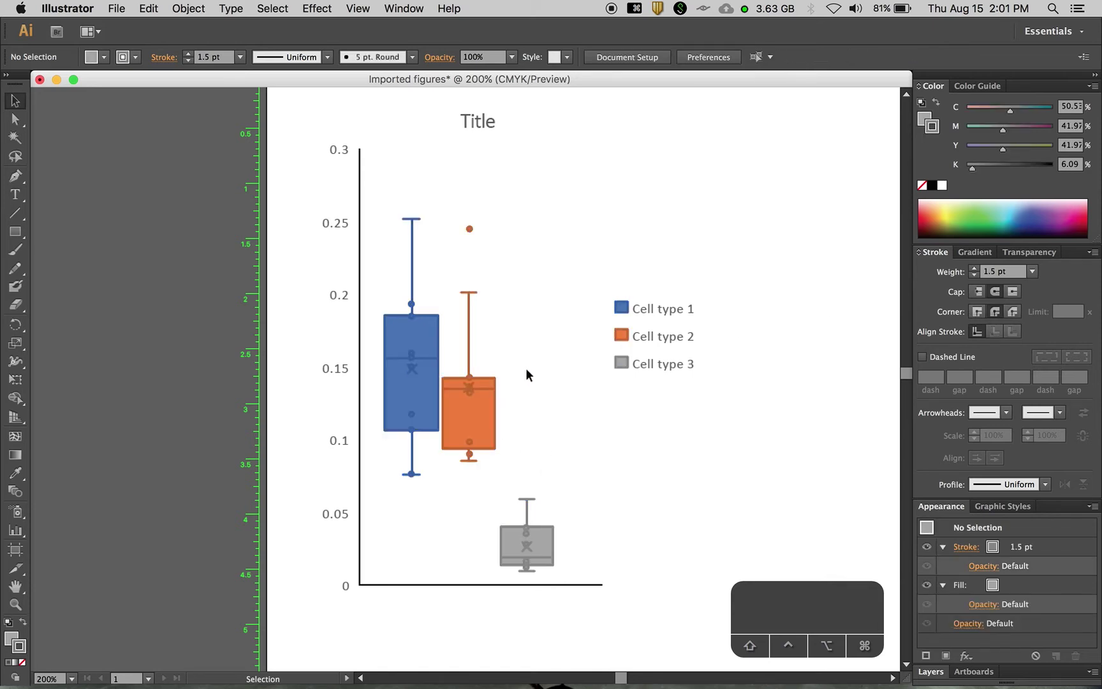
pyautogui.press('super+minus')
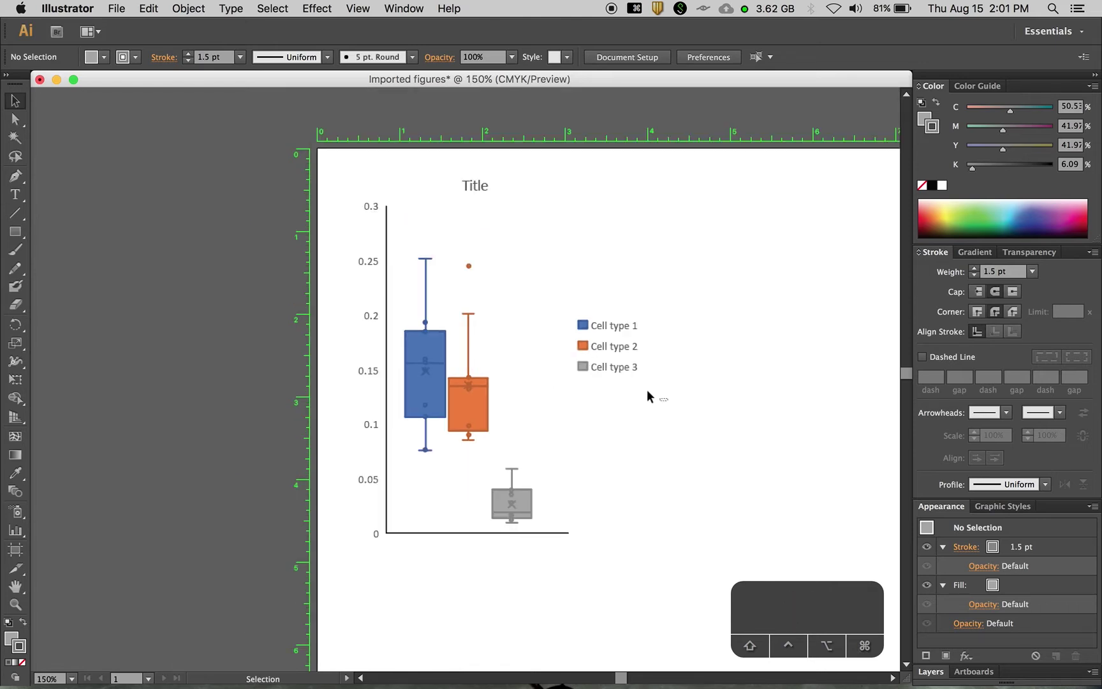
# Move the legend horizontally closer to the box plots, above the gray one.
pyautogui.moveTo(647, 390); pyautogui.dragTo(514, 350)
pyautogui.click(628, 442)
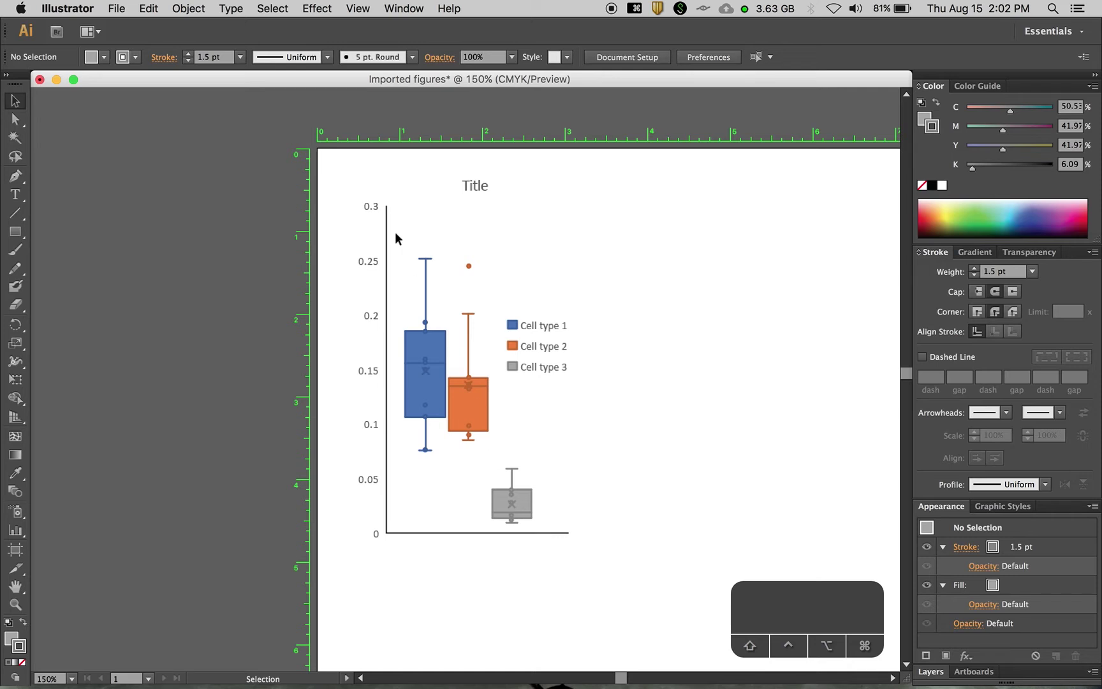
# Change the font of the vertical axis numbers and the three legend labels to Arial.
pyautogui.moveTo(366, 176); pyautogui.dragTo(382, 536)
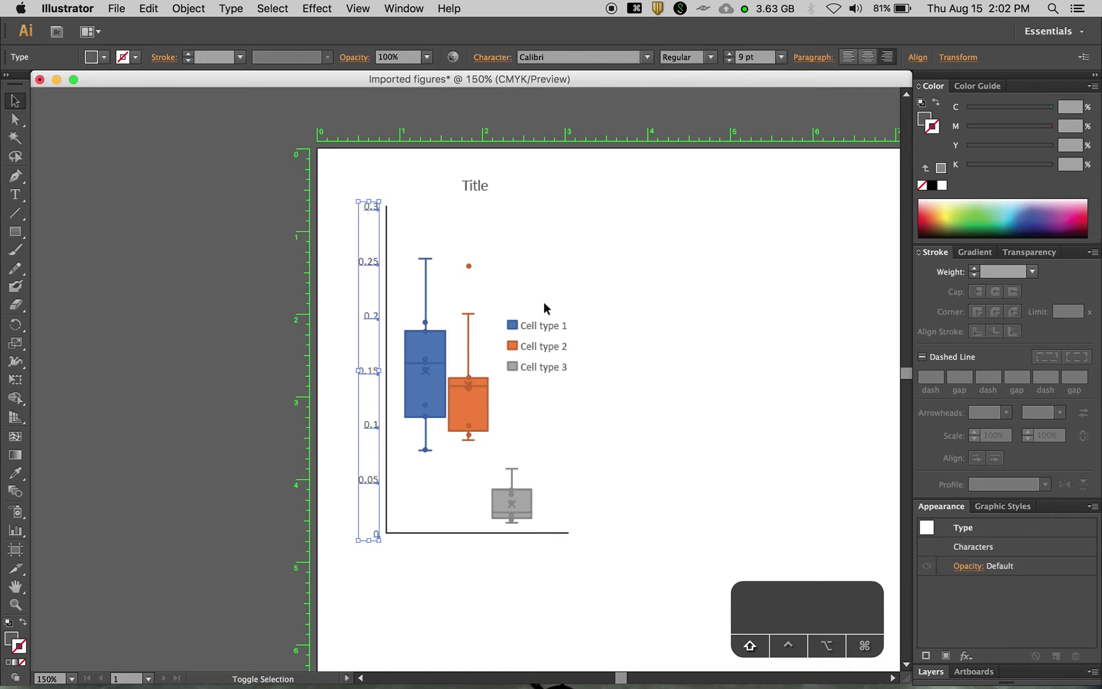
pyautogui.moveTo(546, 308); pyautogui.dragTo(561, 388)
pyautogui.click(552, 56)
pyautogui.write('A')
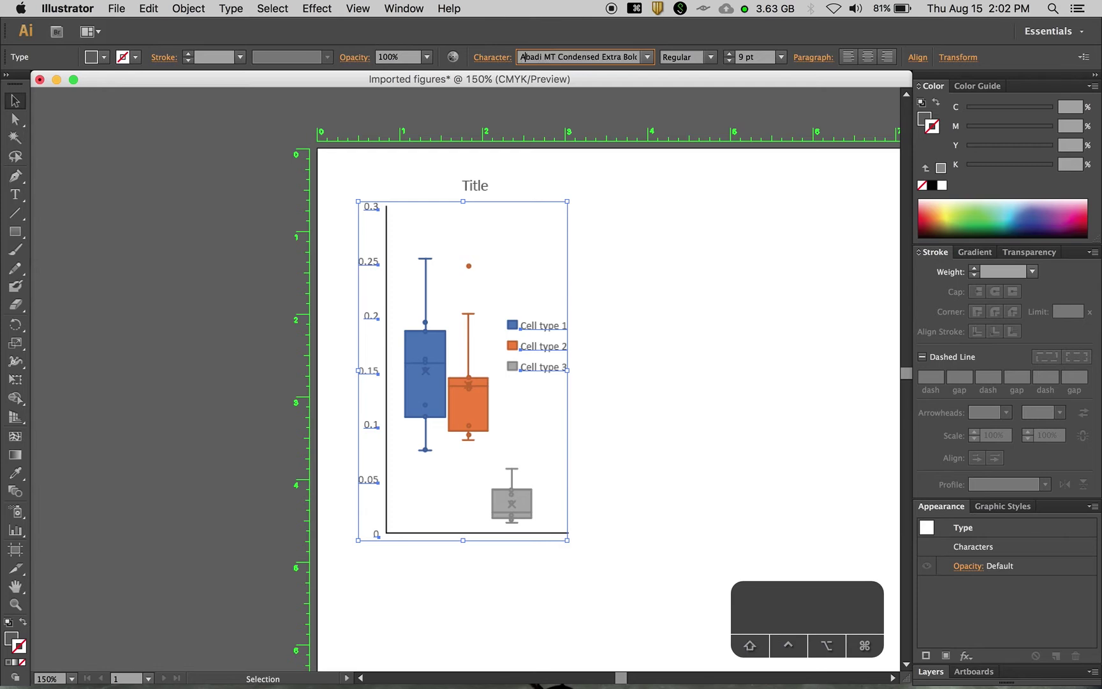
pyautogui.write('rial')
pyautogui.press('Tab')
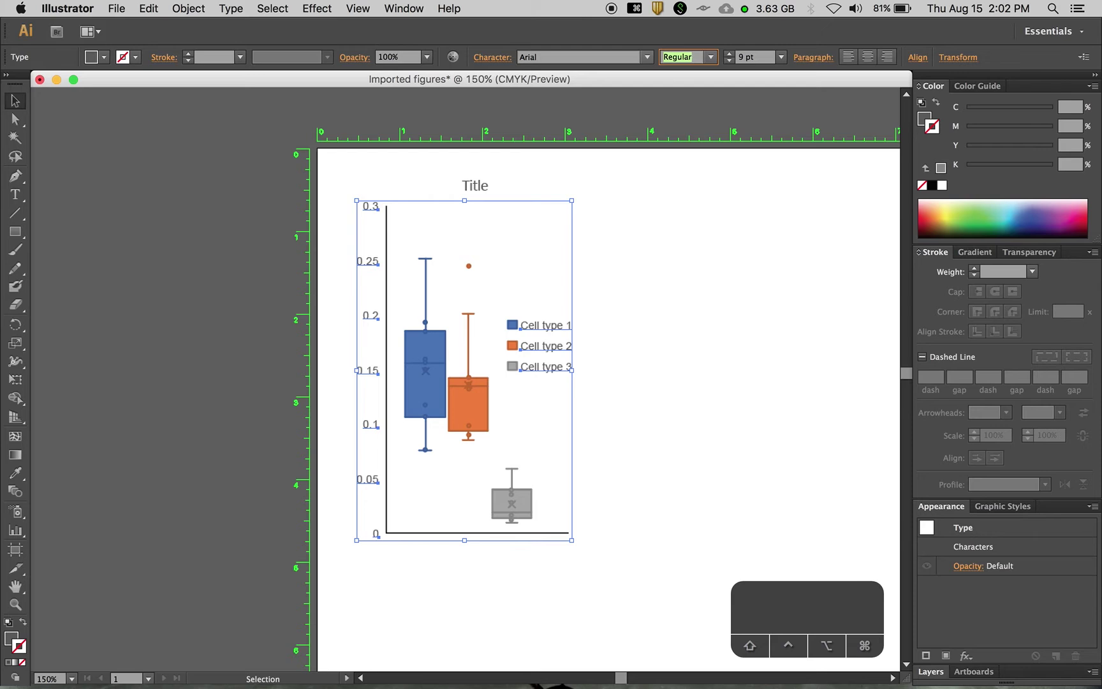
# Change the chart title's font to Arial.
pyautogui.click(475, 185)
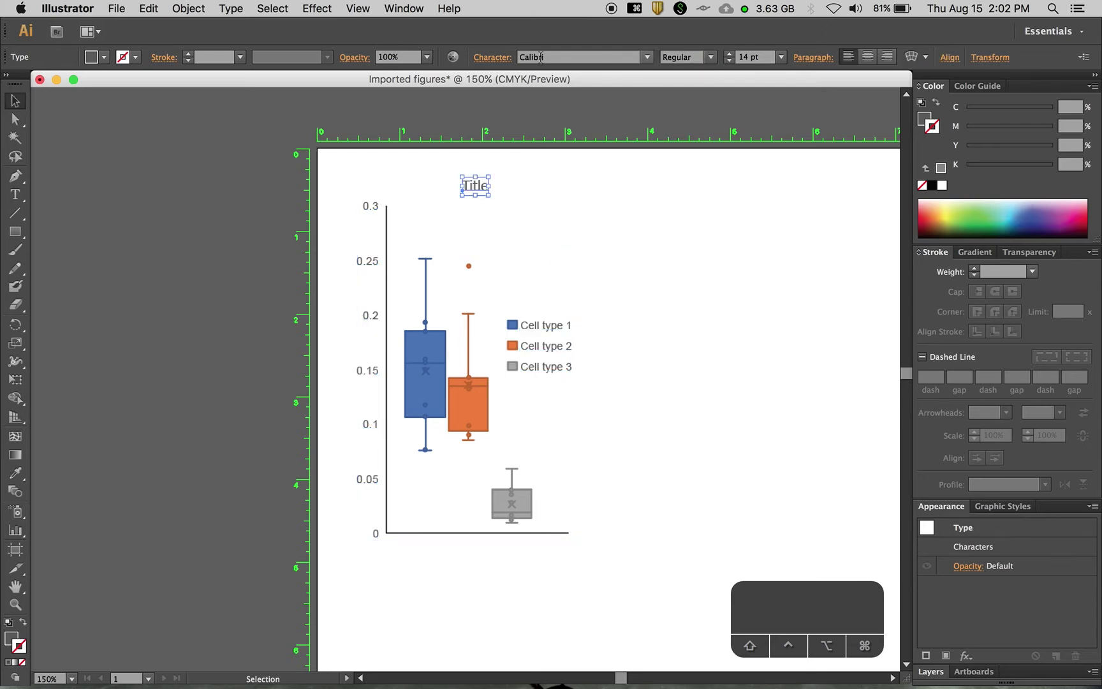
pyautogui.click(521, 57)
pyautogui.write('Arial')
pyautogui.press('Tab')
pyautogui.click(599, 214)
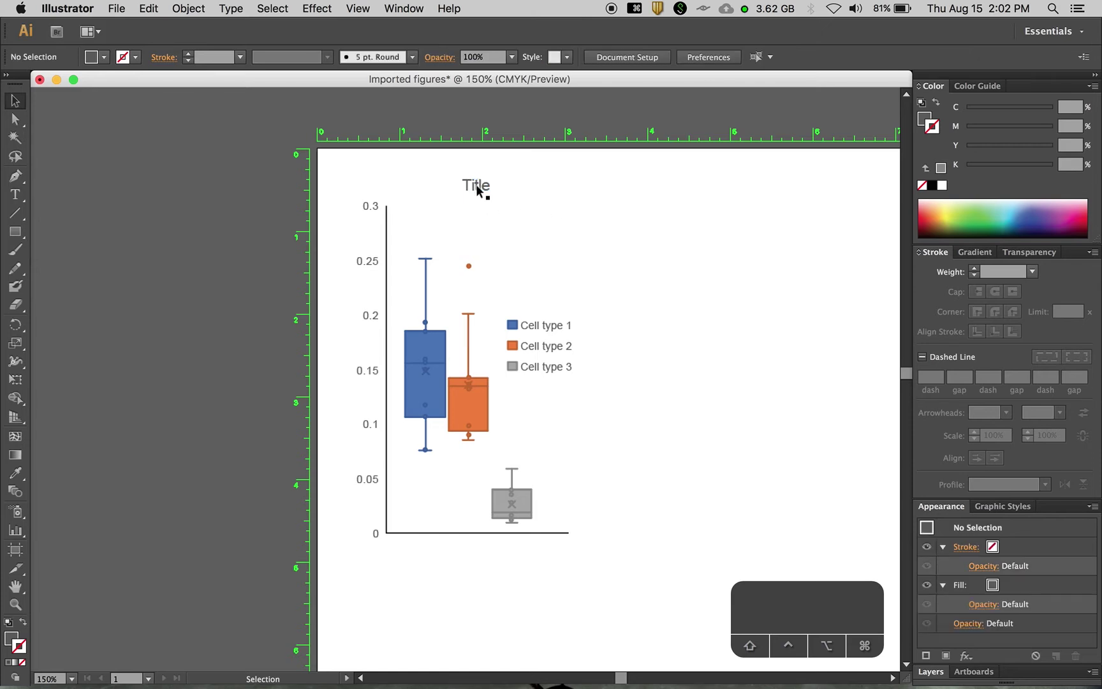
# Shift the whole chart, including its title and legend, down by one large nudge.
pyautogui.scroll(-1, 477, 190)
pyautogui.press('super+minus')
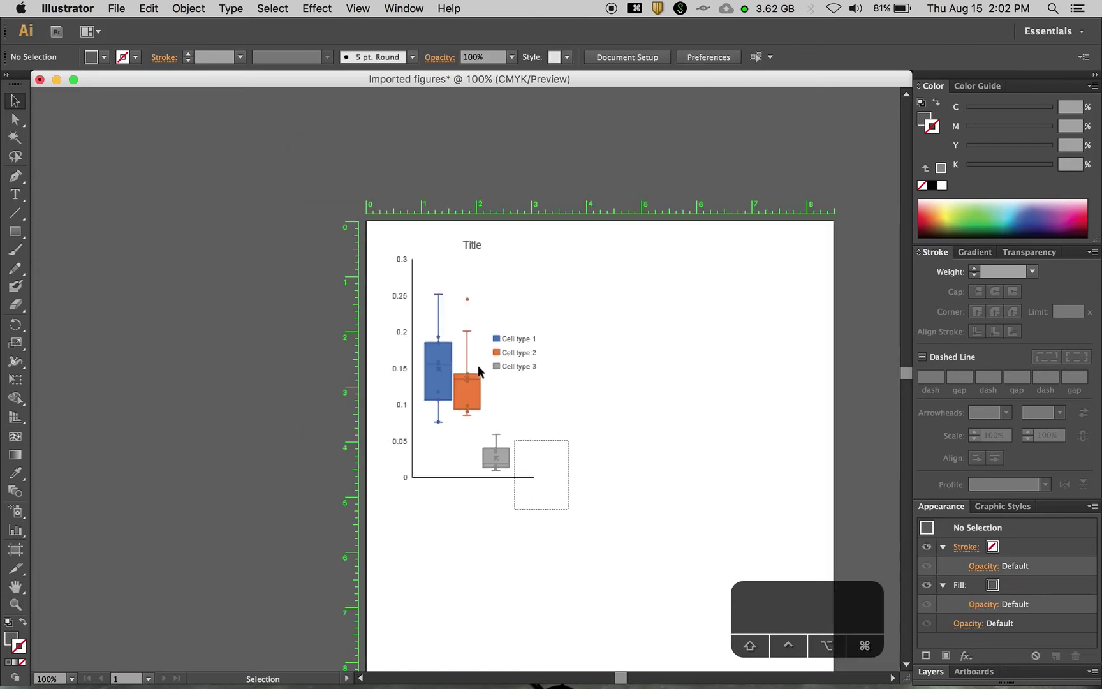
pyautogui.moveTo(478, 365); pyautogui.dragTo(396, 236)
pyautogui.hotkey('shift', 'Down')
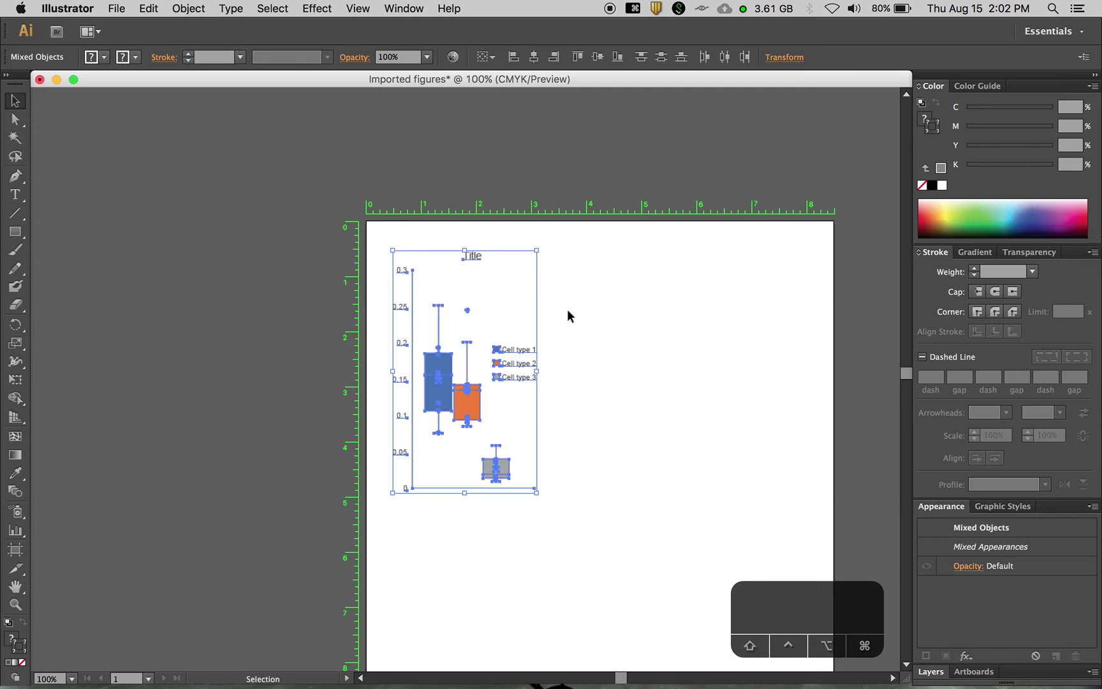
pyautogui.click(567, 315)
# Add a center-aligned text label "A" above the upper-left corner of the chart.
pyautogui.click(16, 193)
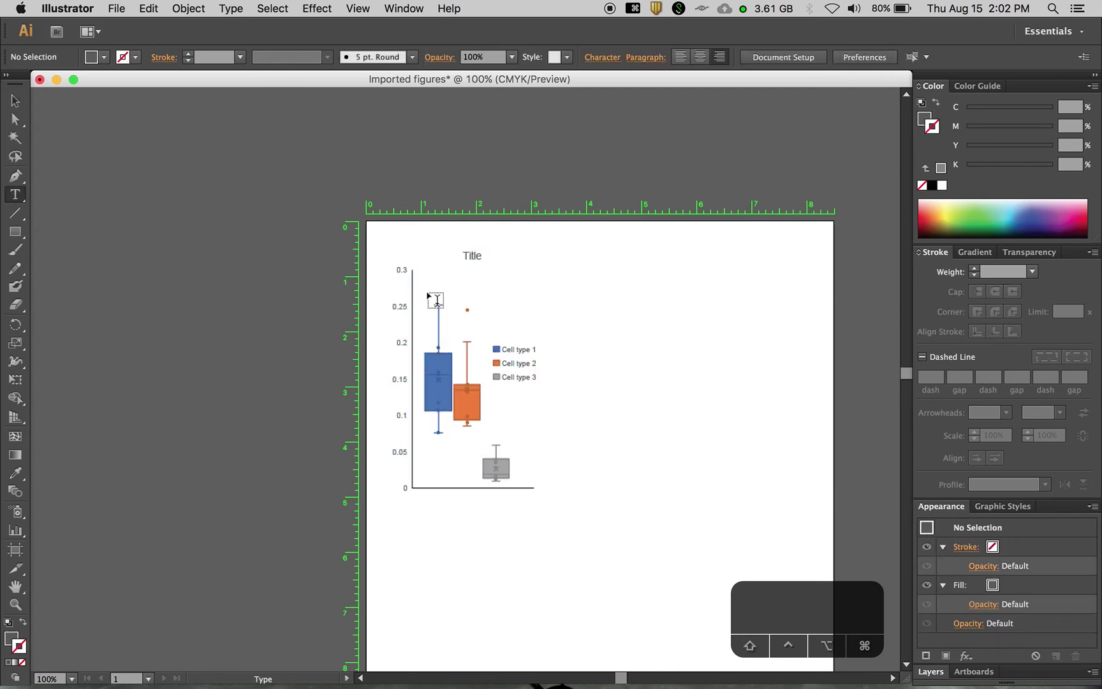
pyautogui.click(384, 249)
pyautogui.write('A')
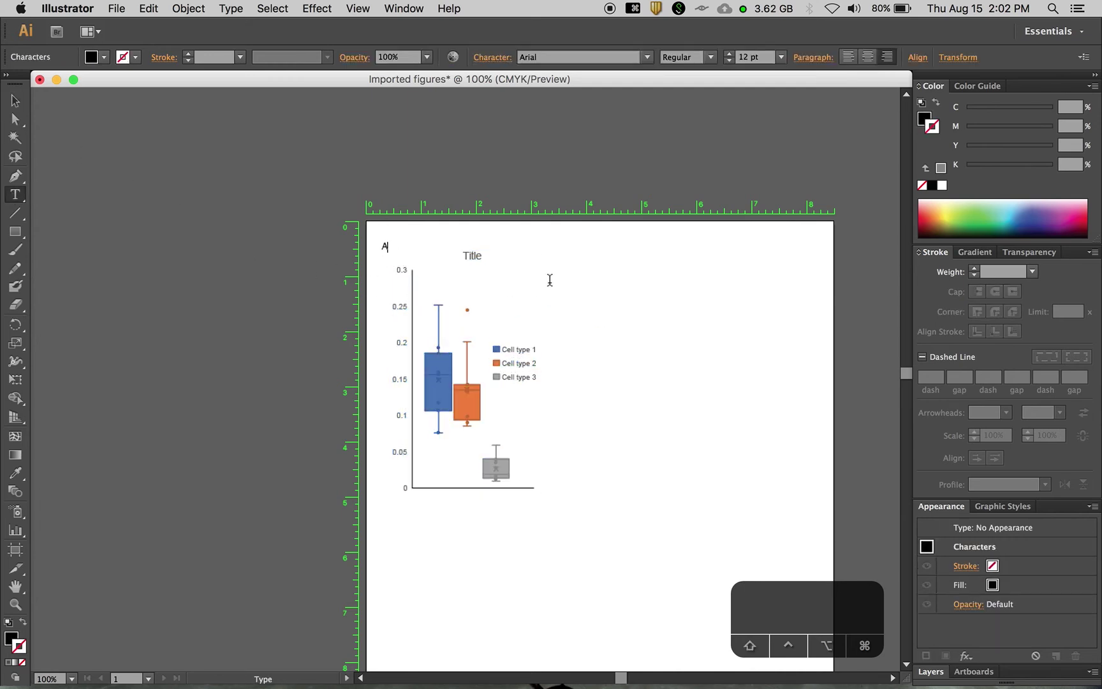
pyautogui.press('super+a')
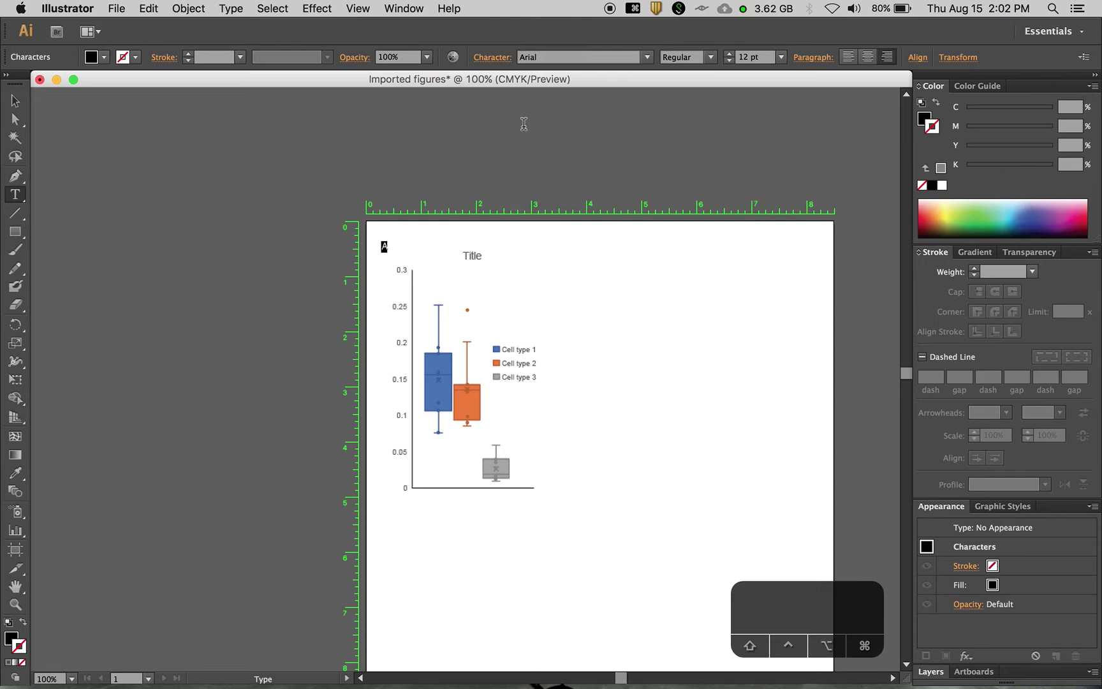
pyautogui.click(856, 63)
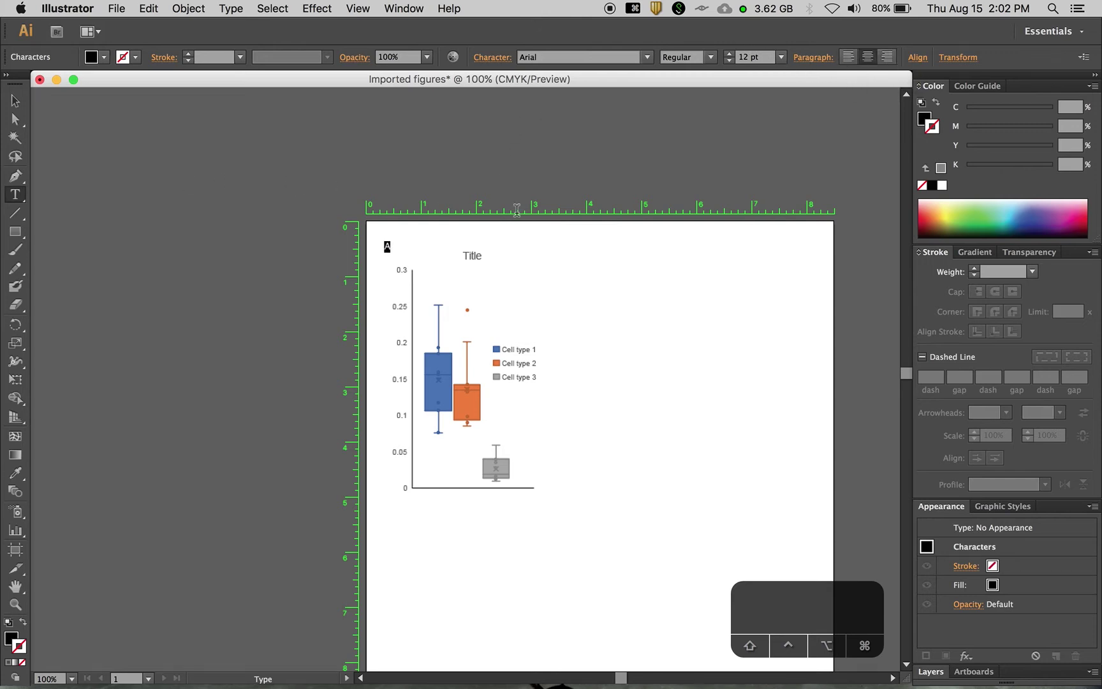
# Format the panel label "A" as Bold at 15 pt and adjust its position slightly.
pyautogui.click(686, 60)
pyautogui.write('Bold')
pyautogui.press('Tab')
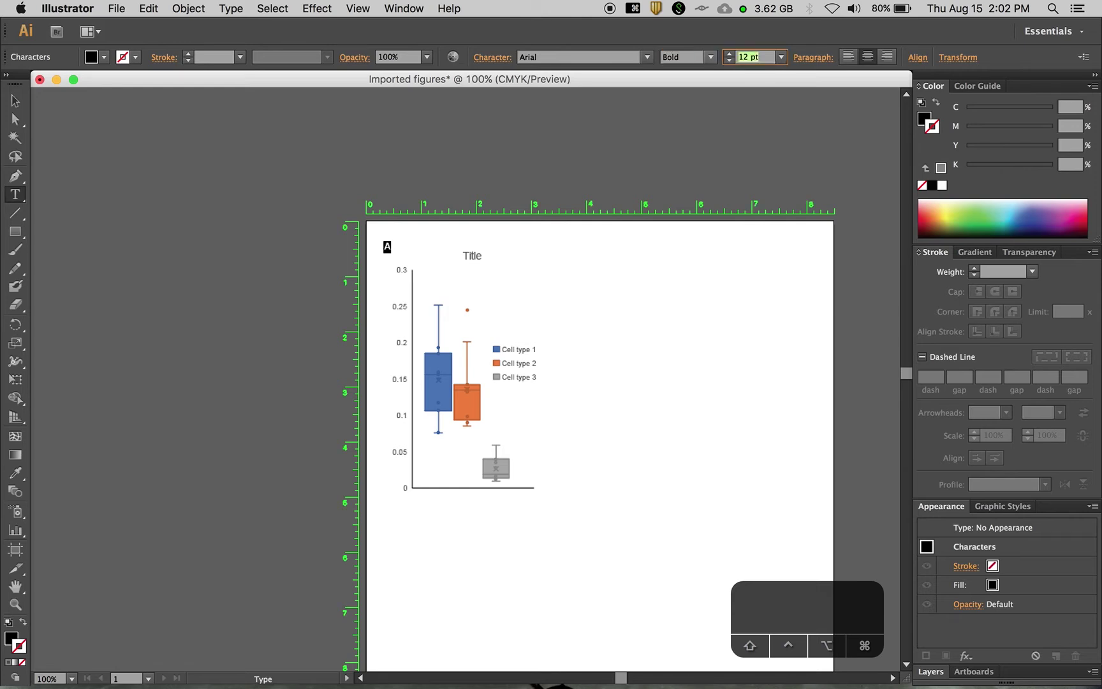
pyautogui.write('15')
pyautogui.press('Return')
pyautogui.click(15, 100)
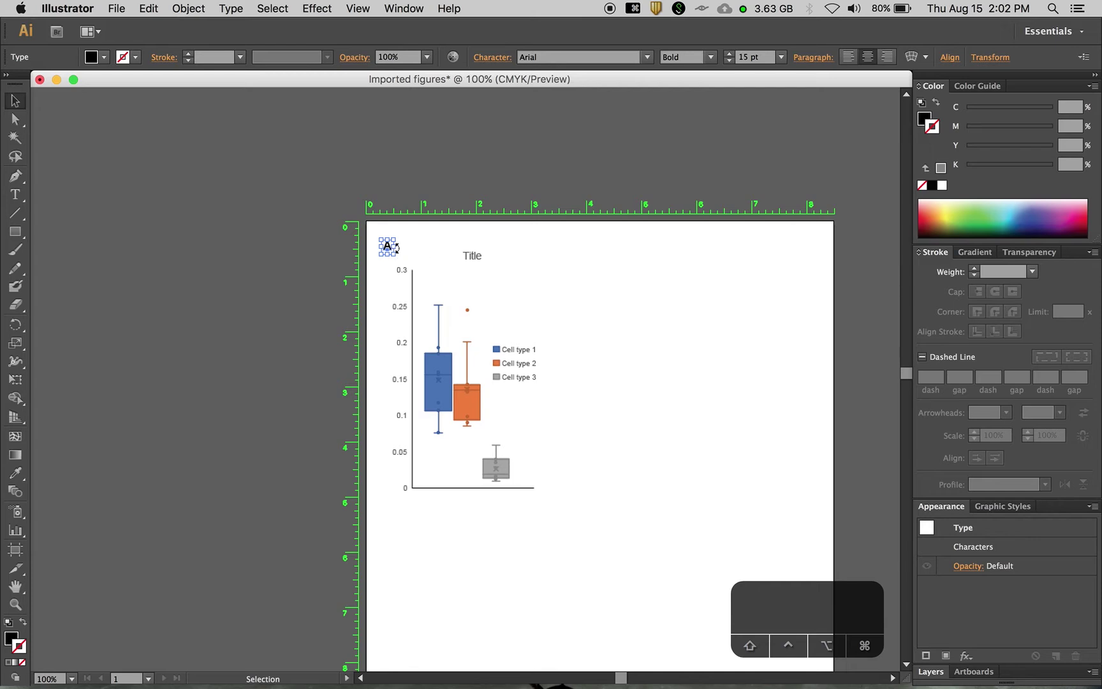
pyautogui.moveTo(395, 248); pyautogui.dragTo(398, 248)
pyautogui.click(660, 541)
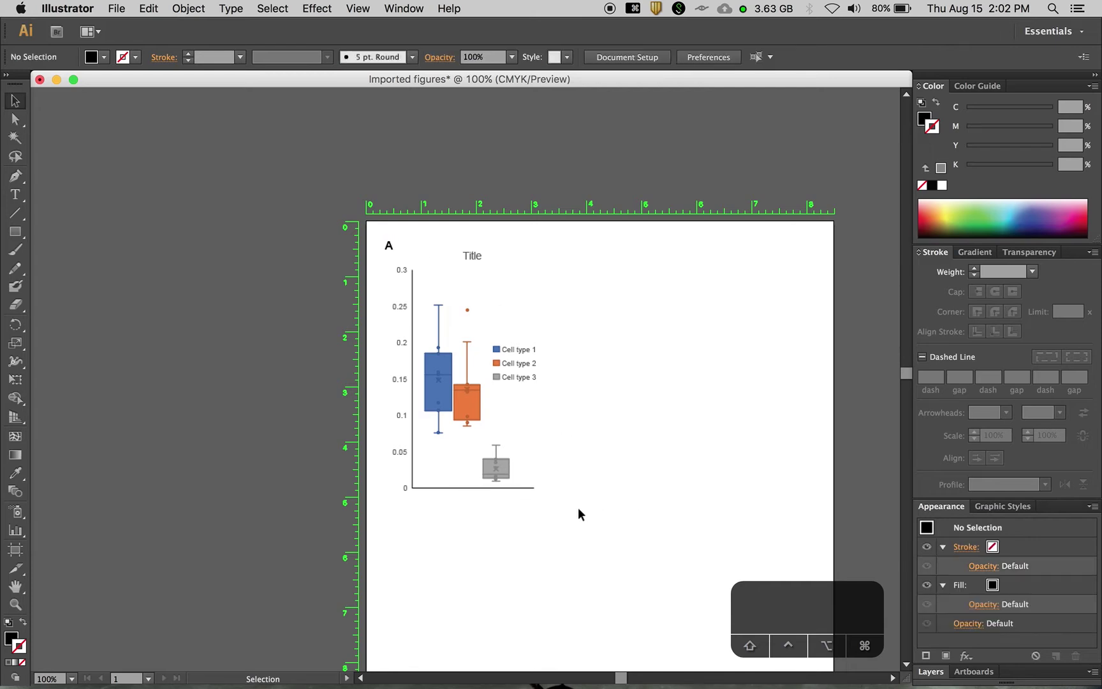
# Shift the whole chart right by one large nudge, leaving the panel label "A" in place.
pyautogui.moveTo(579, 509); pyautogui.dragTo(388, 254)
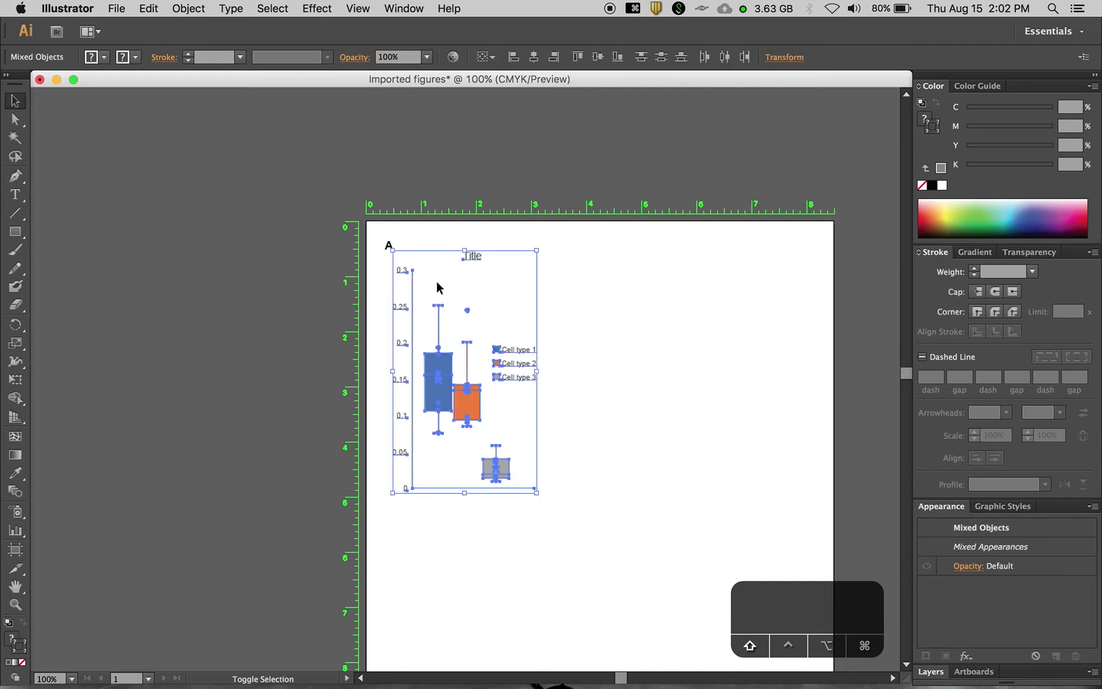
pyautogui.hotkey('shift', 'Right')
pyautogui.click(723, 378)
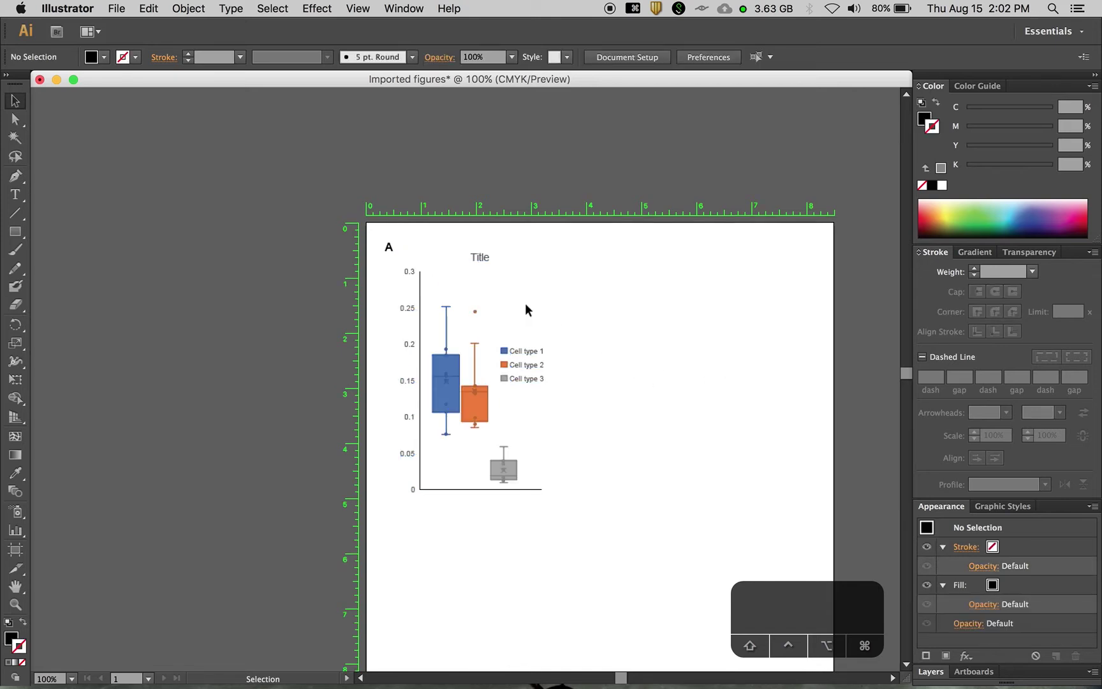
# Duplicate the panel label "A" at the same height near the 4-inch ruler mark and change the copy to "B".
pyautogui.click(389, 248)
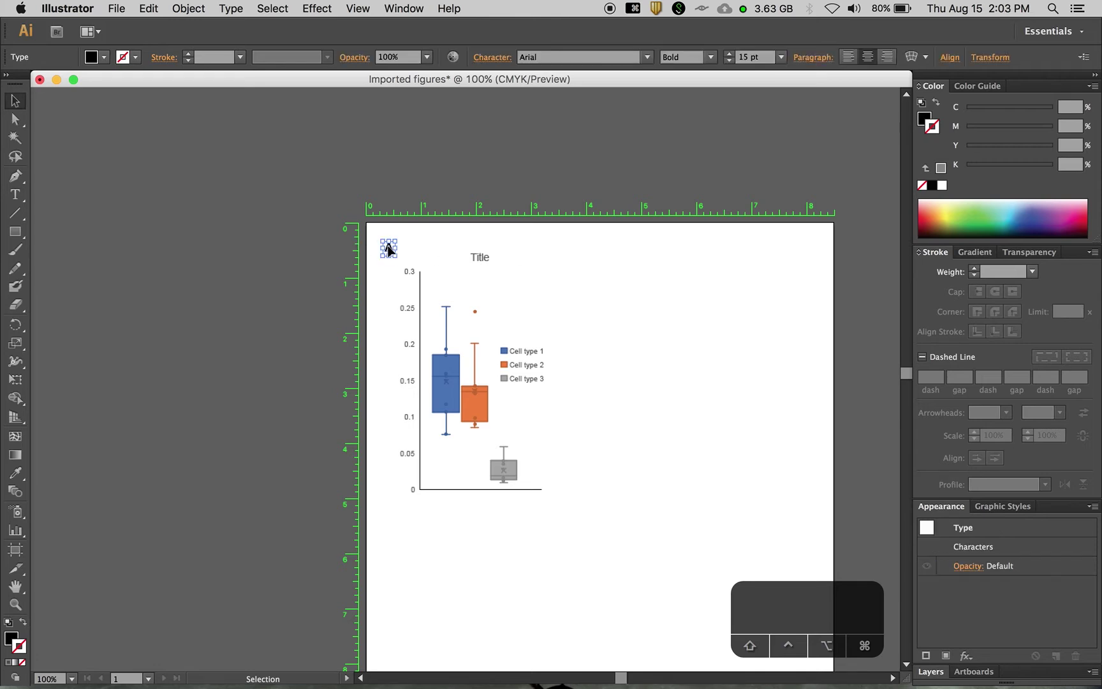
pyautogui.moveTo(388, 248); pyautogui.dragTo(587, 250)
pyautogui.doubleClick(587, 248)
pyautogui.write('B')
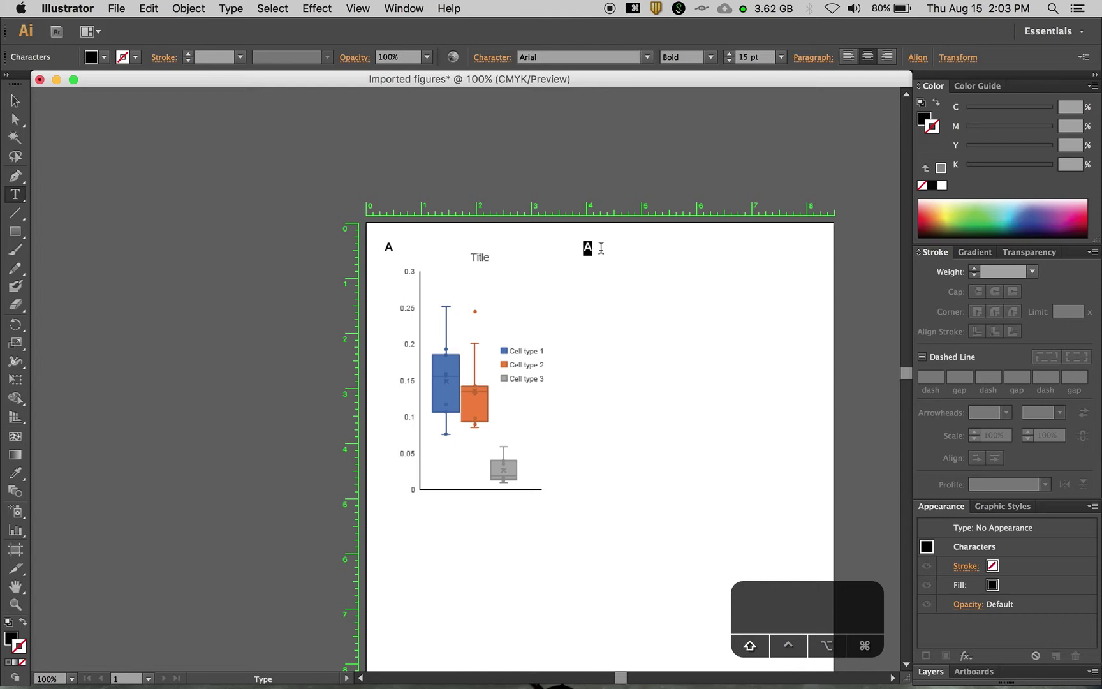
pyautogui.click(16, 100)
pyautogui.click(522, 155)
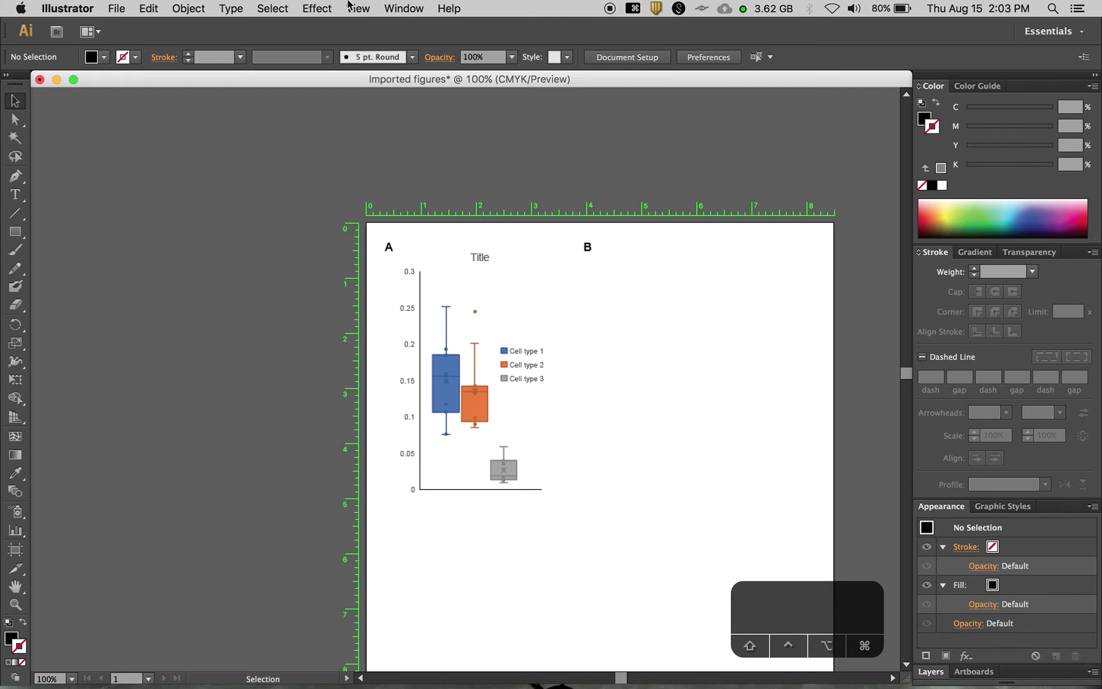
# Place the image Luna_2.JPG from the desktop into the figure document as a linked file.
pyautogui.click(117, 8)
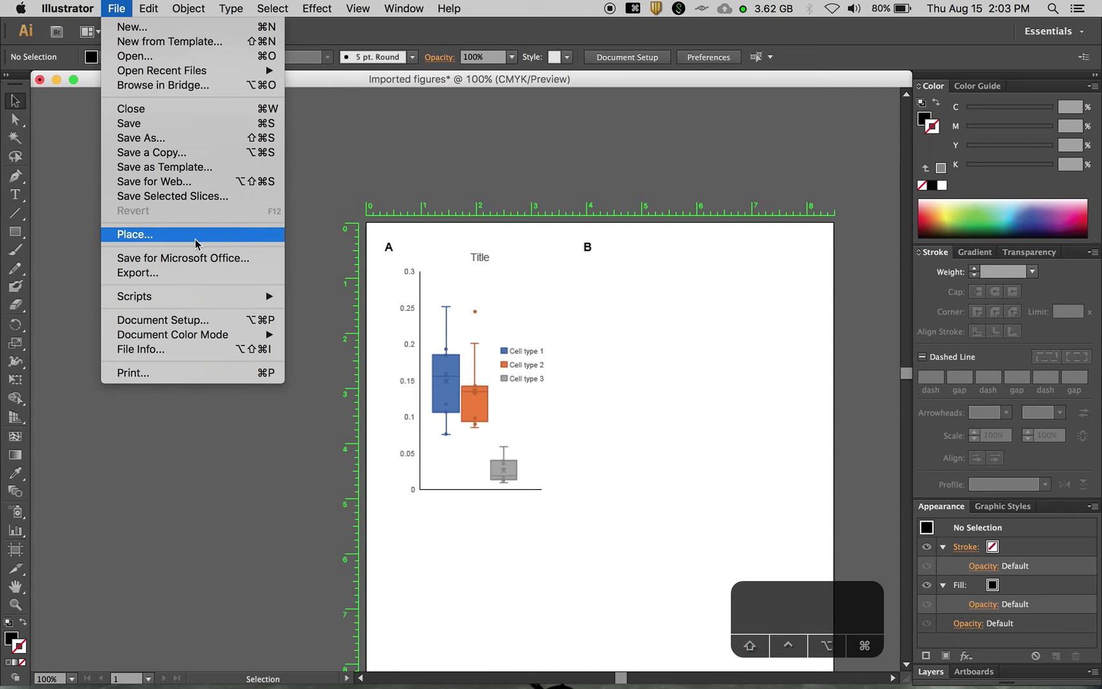
pyautogui.click(112, 8)
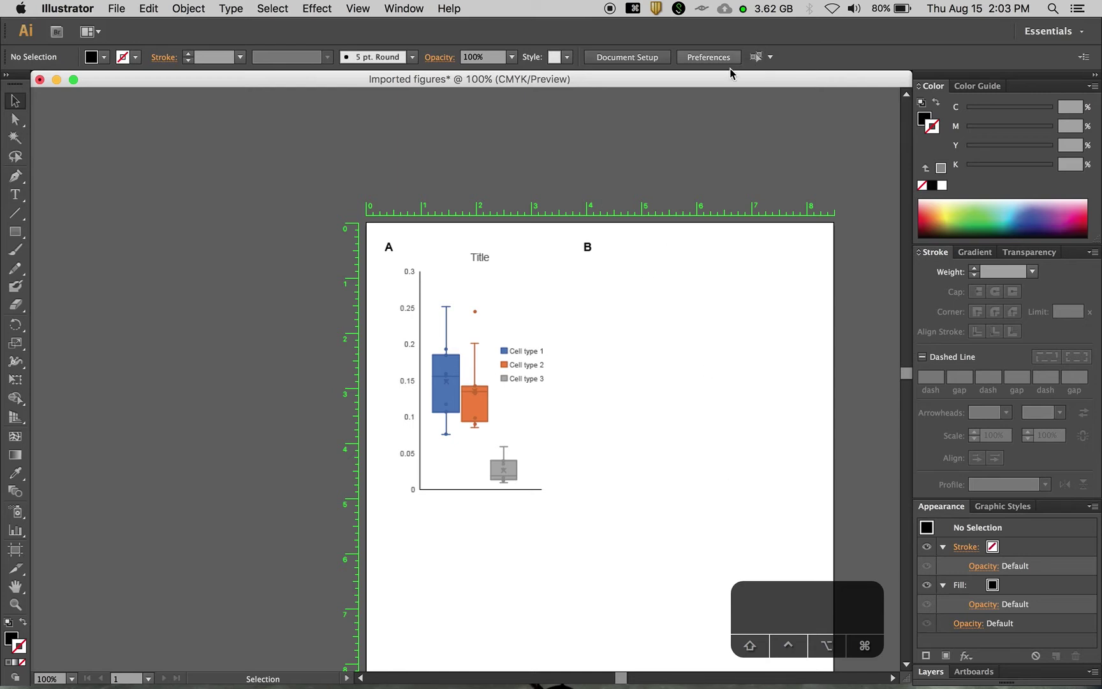
pyautogui.press('F11')
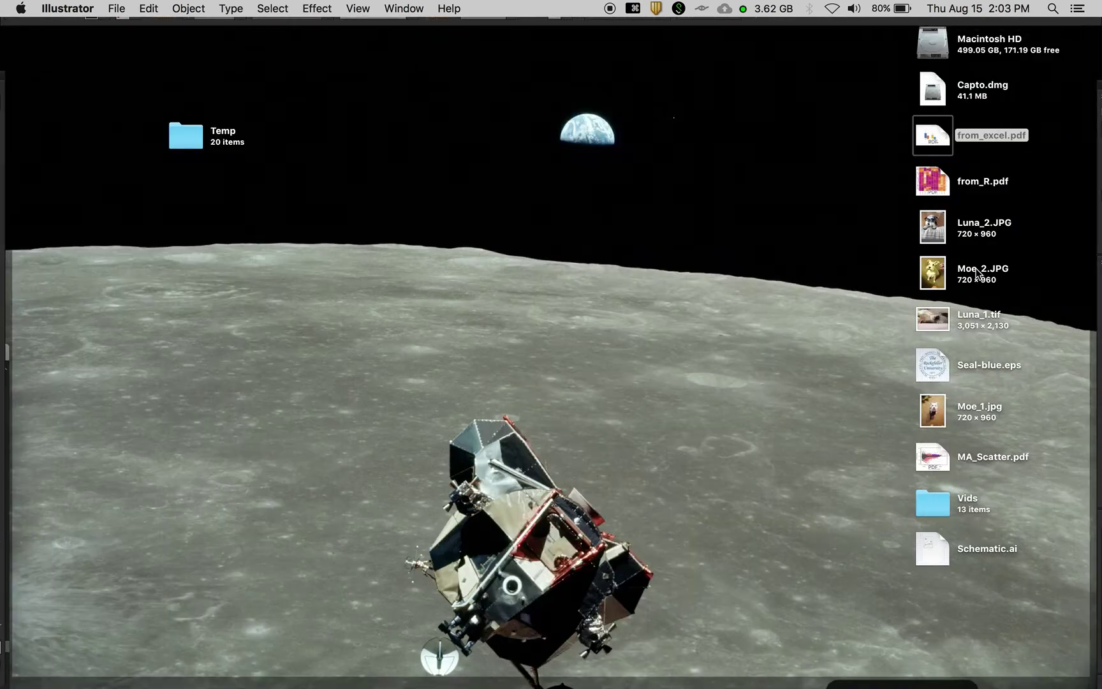
pyautogui.moveTo(937, 236); pyautogui.dragTo(720, 456)
pyautogui.press('F11')
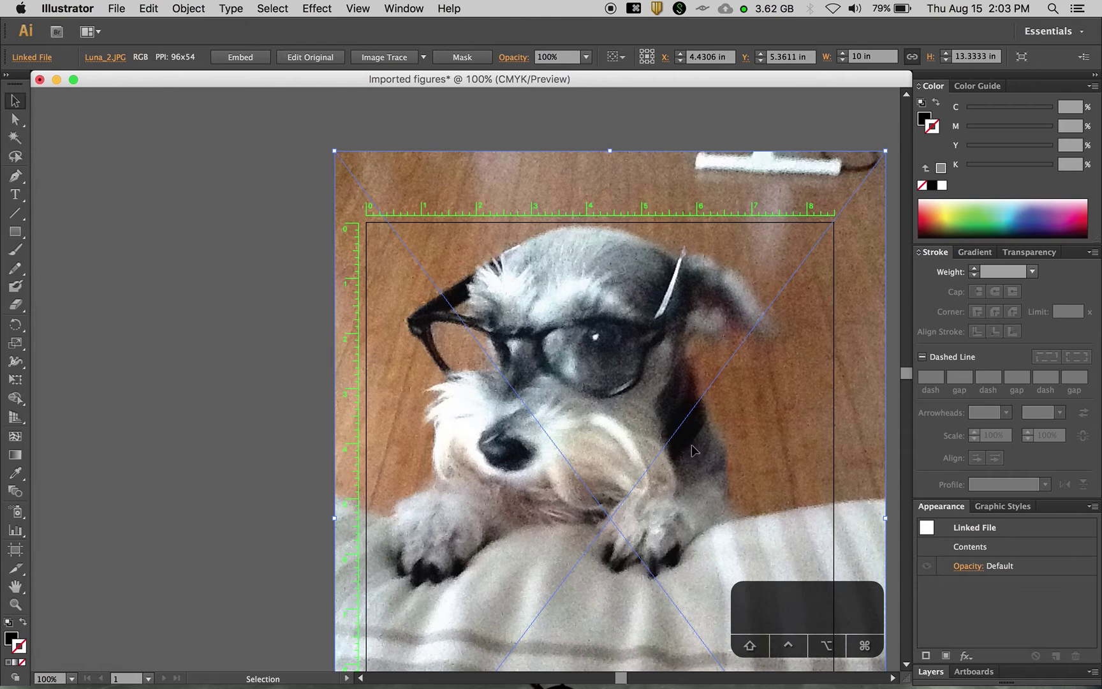
# Move the placed dog photo down and to the right, to about X 5.06 in and Y 5.76 in.
pyautogui.scroll(-5, 634, 376)
pyautogui.hscroll(5, 634, 376)
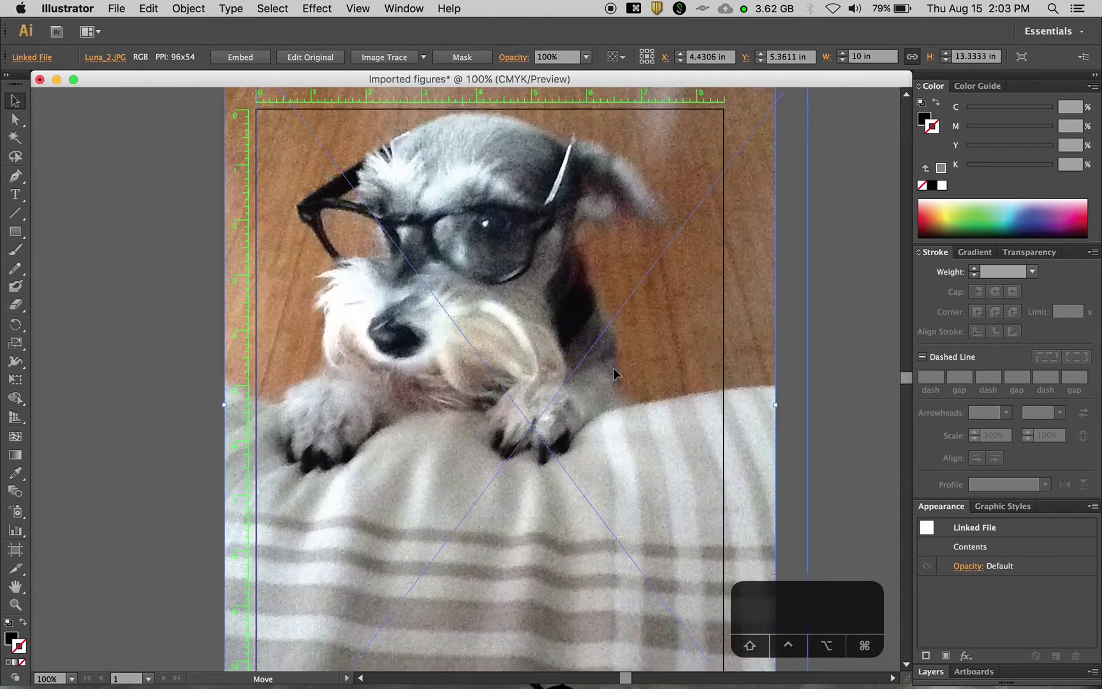
pyautogui.moveTo(614, 373); pyautogui.dragTo(618, 364)
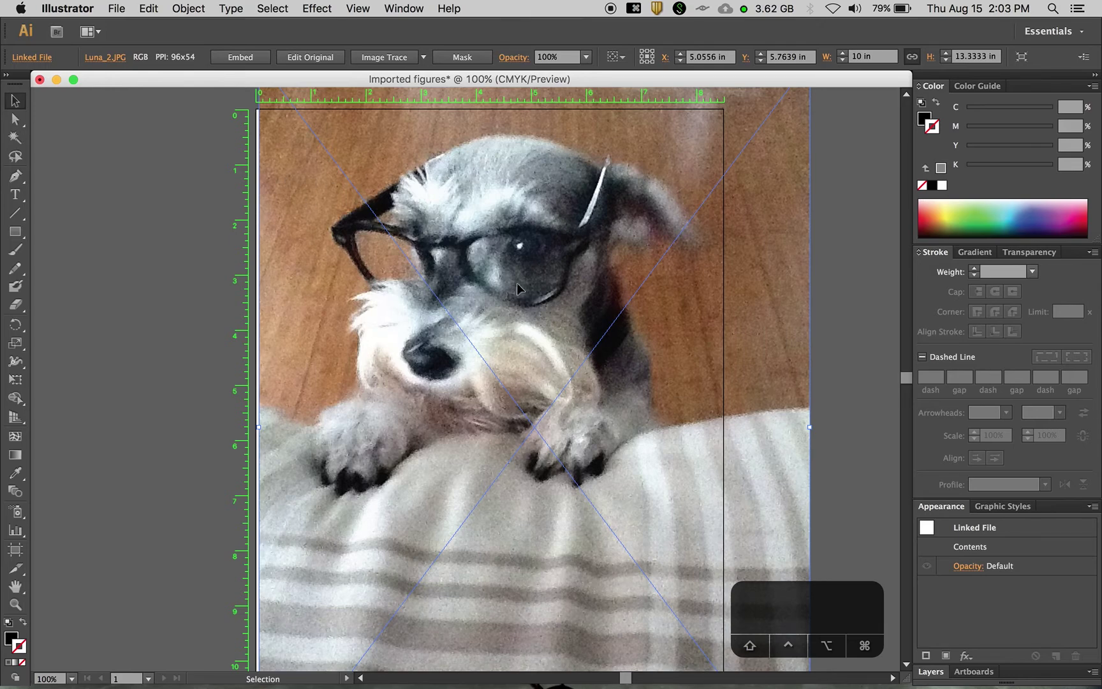
# Open the original Luna_2.JPG from the desktop in Preview and bring up its color adjustments.
pyautogui.press('F11')
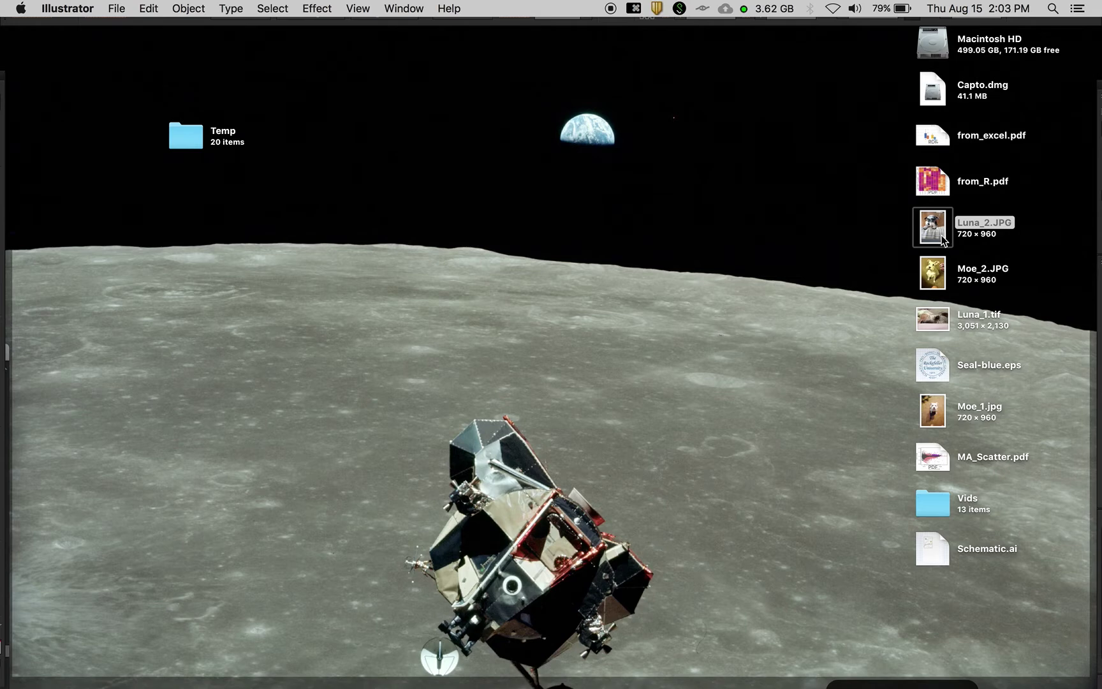
pyautogui.doubleClick(942, 240)
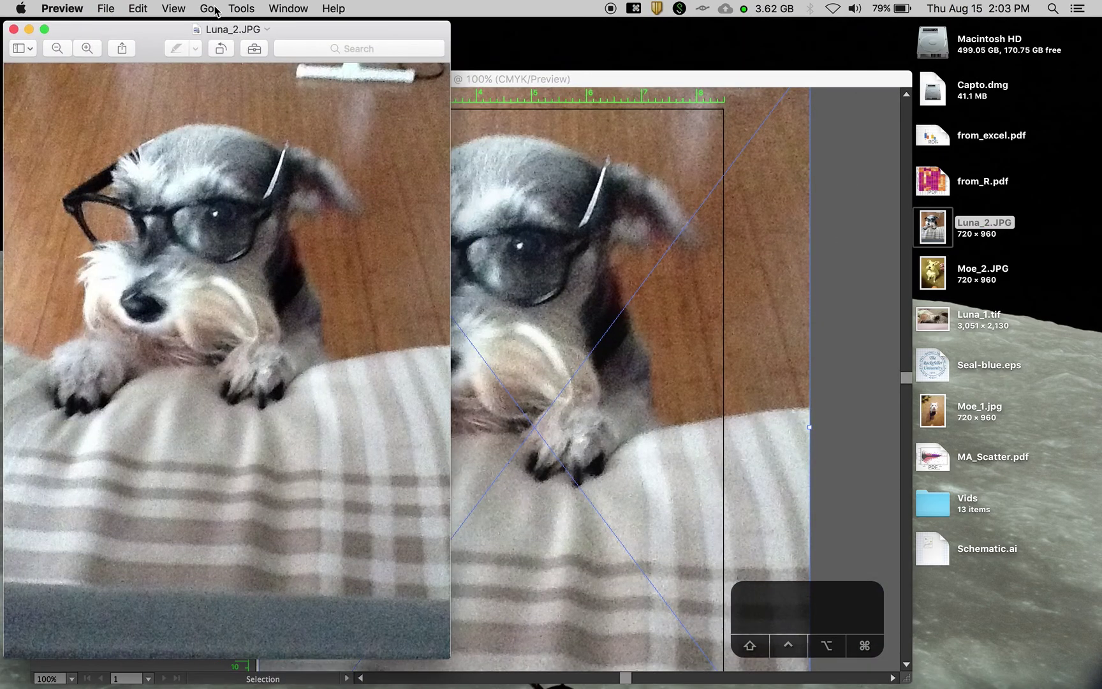
pyautogui.click(237, 8)
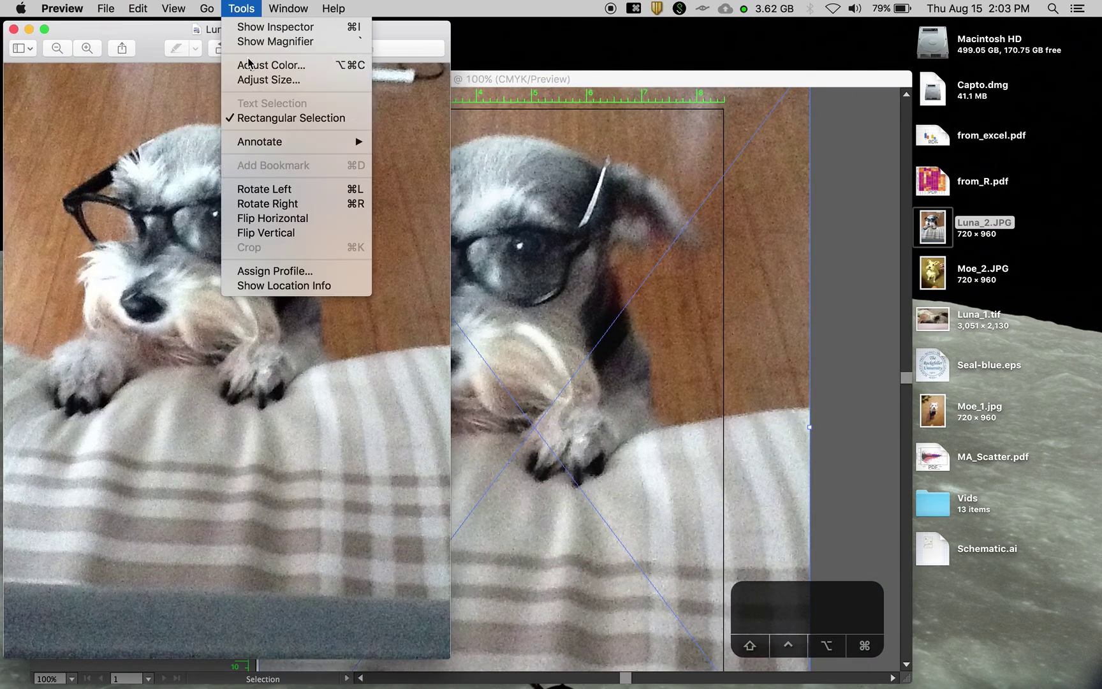
pyautogui.click(292, 70)
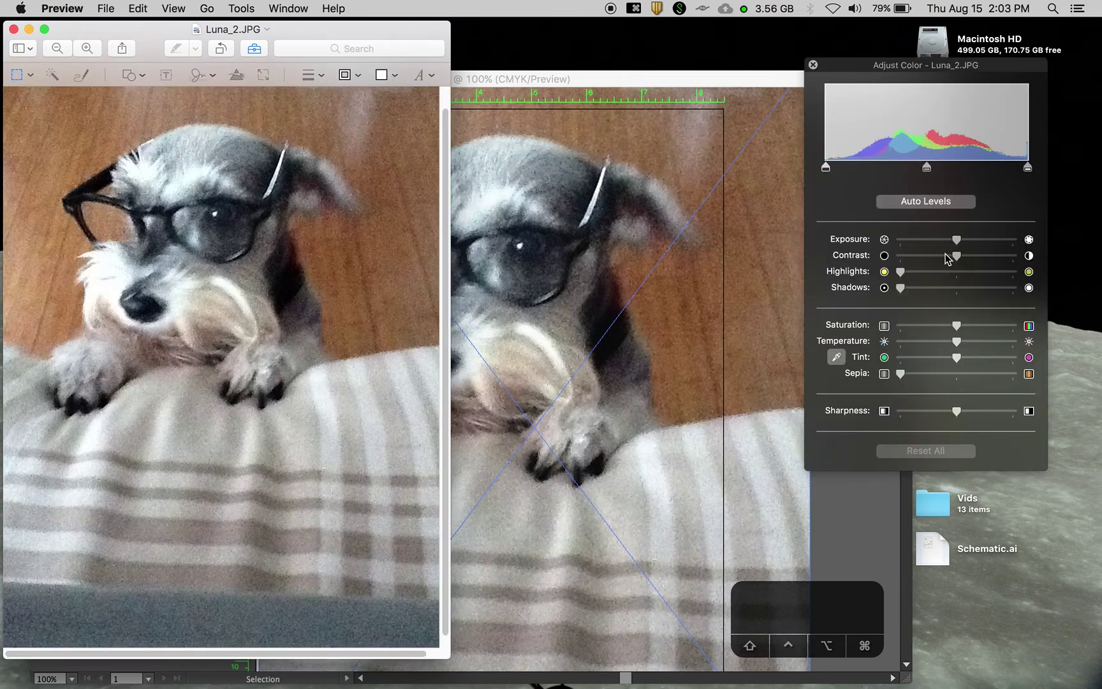
# Increase the contrast of Luna_2.JPG slightly, with the other adjustments at their defaults, and save and close the image.
pyautogui.moveTo(956, 240)
pyautogui.mouseDown()
pyautogui.moveTo(977, 241)
pyautogui.moveTo(955, 242)
pyautogui.mouseUp()
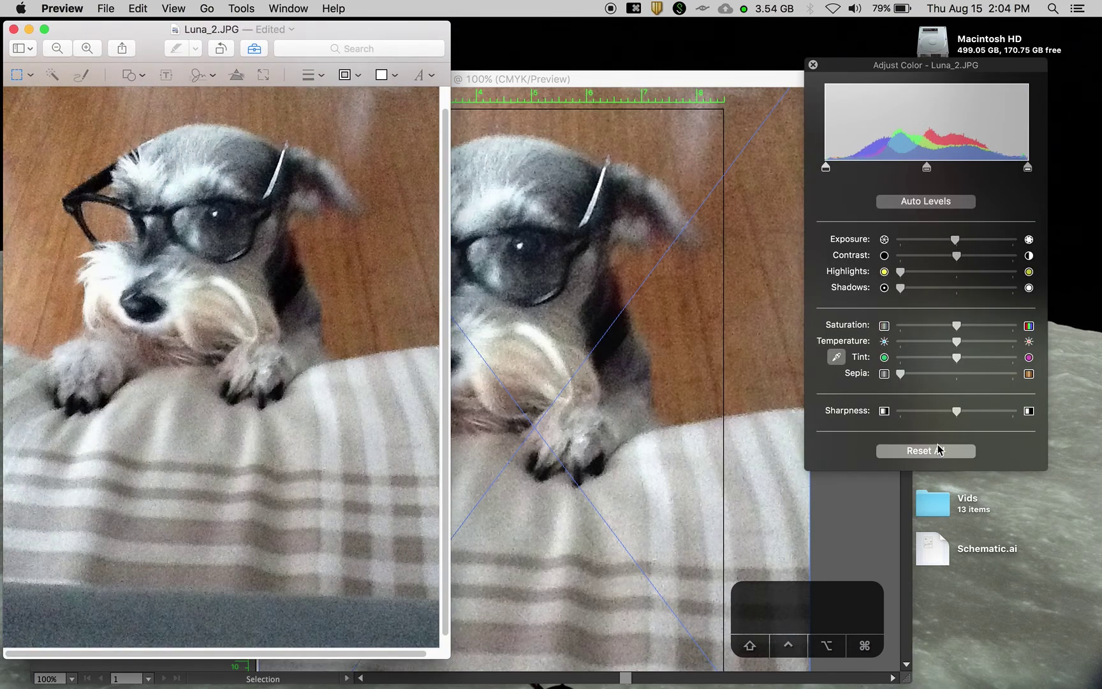
pyautogui.click(938, 450)
pyautogui.moveTo(958, 258); pyautogui.dragTo(969, 256)
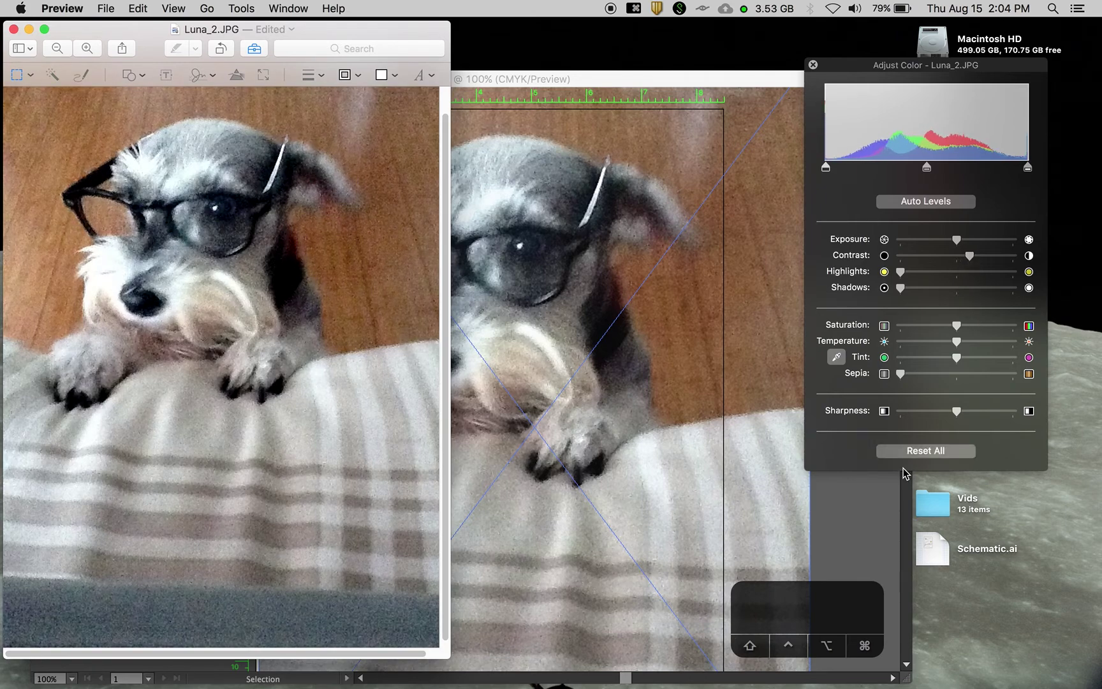
pyautogui.click(813, 65)
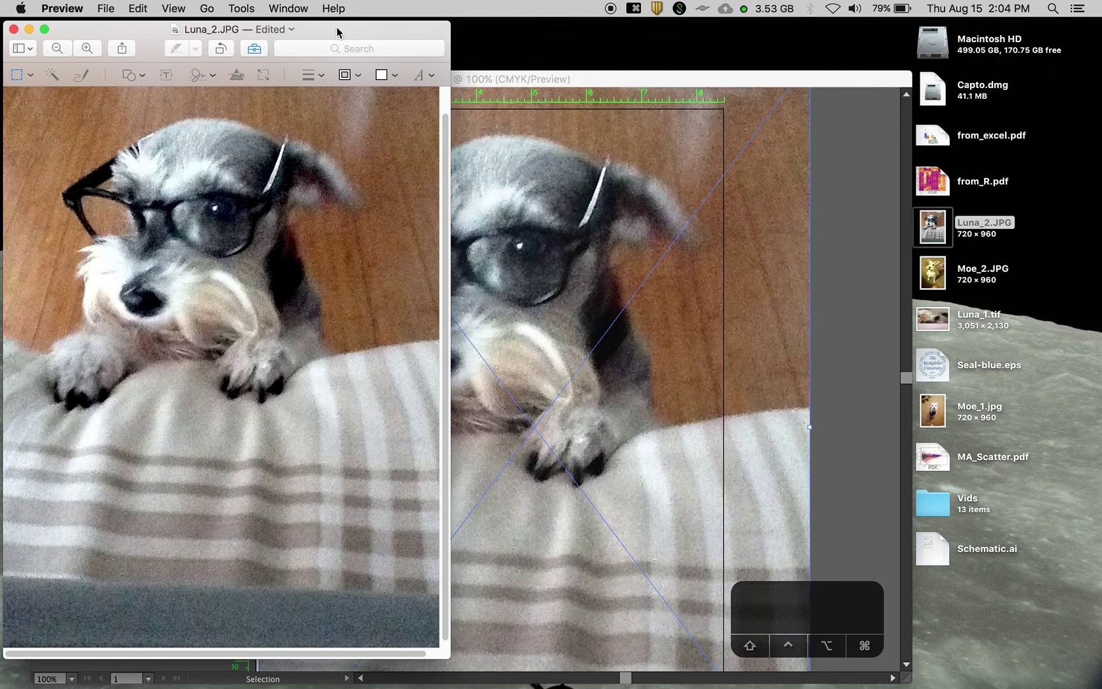
pyautogui.press('super+s')
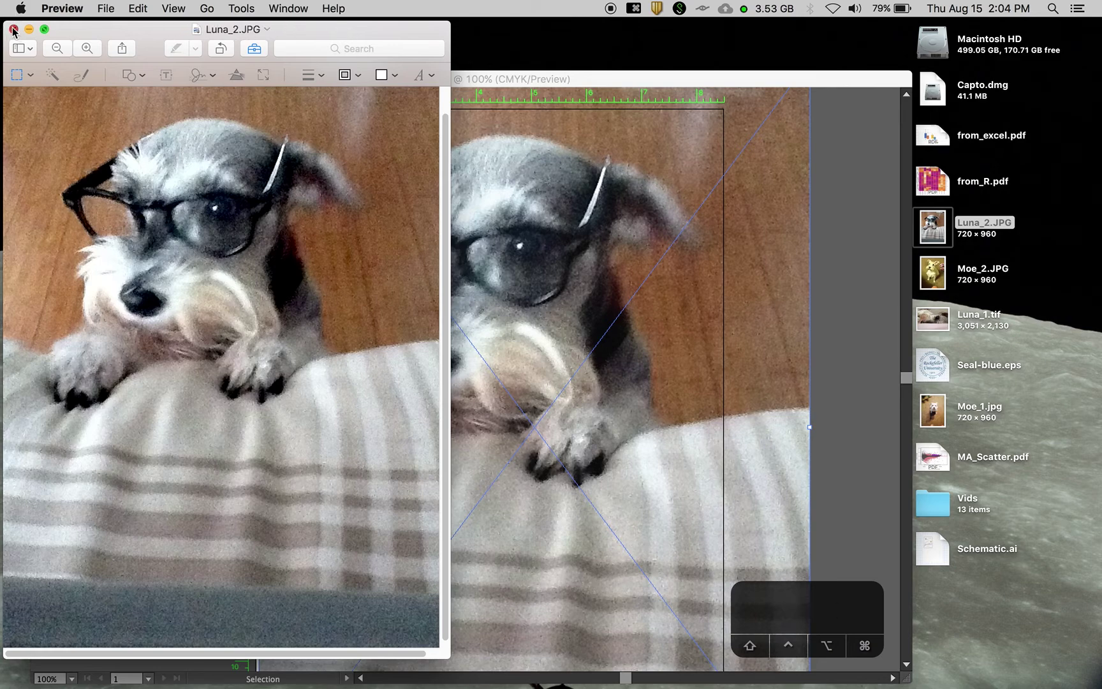
pyautogui.press('super+w')
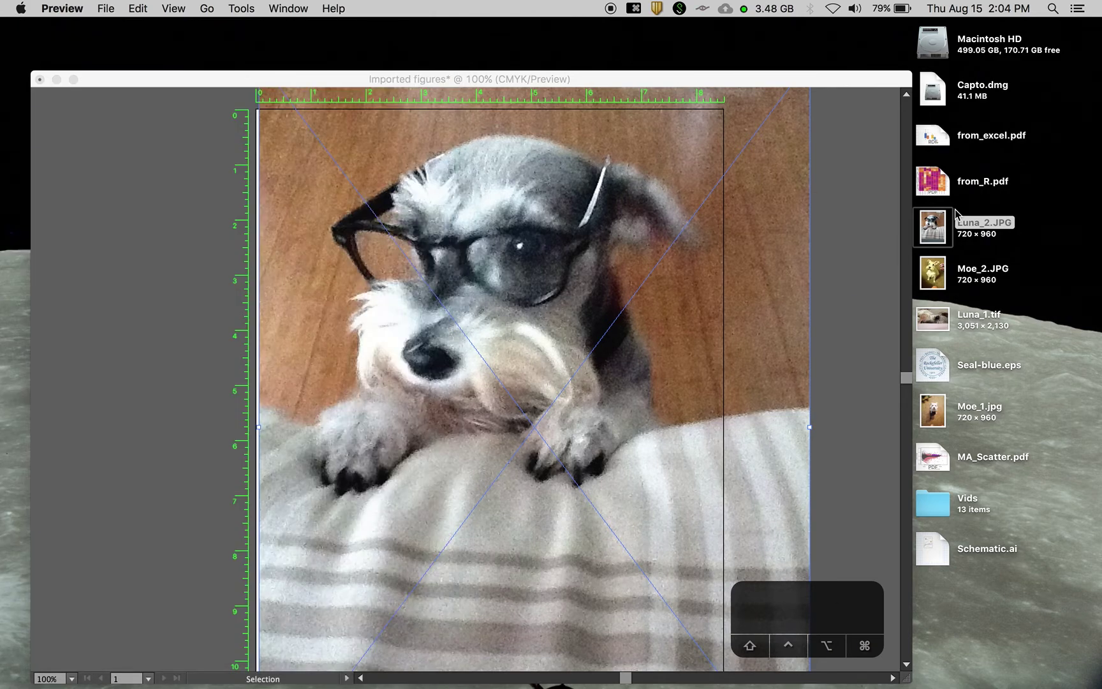
# Return to Illustrator and update the modified Luna_2.JPG link so the figure shows the edited image.
pyautogui.click(860, 214)
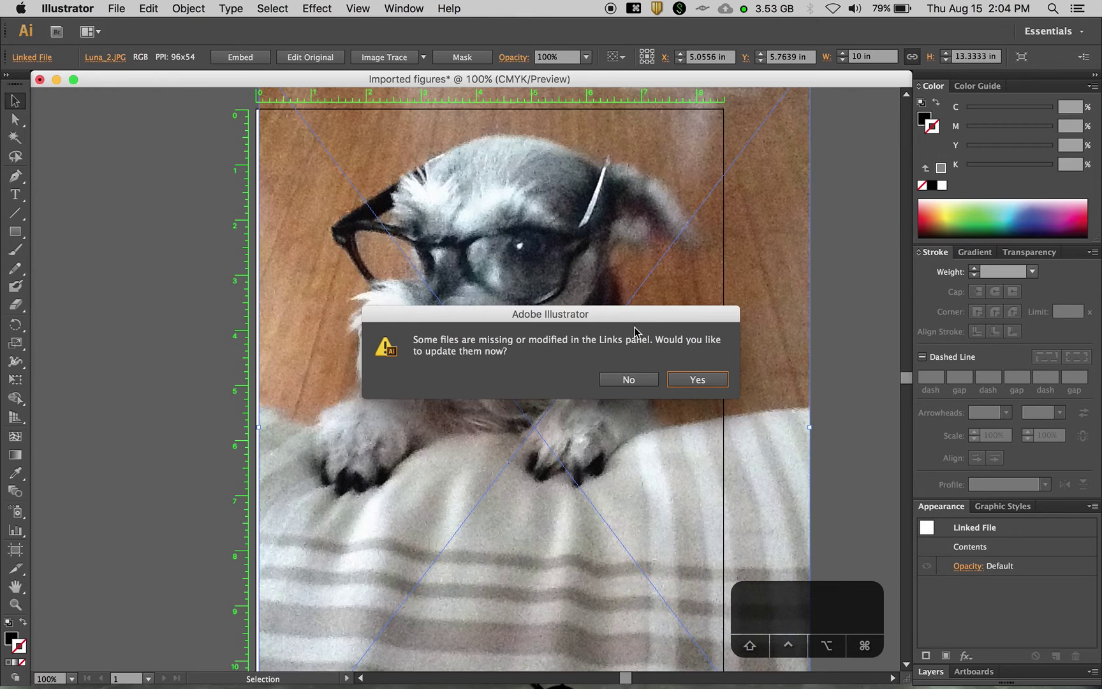
pyautogui.click(701, 380)
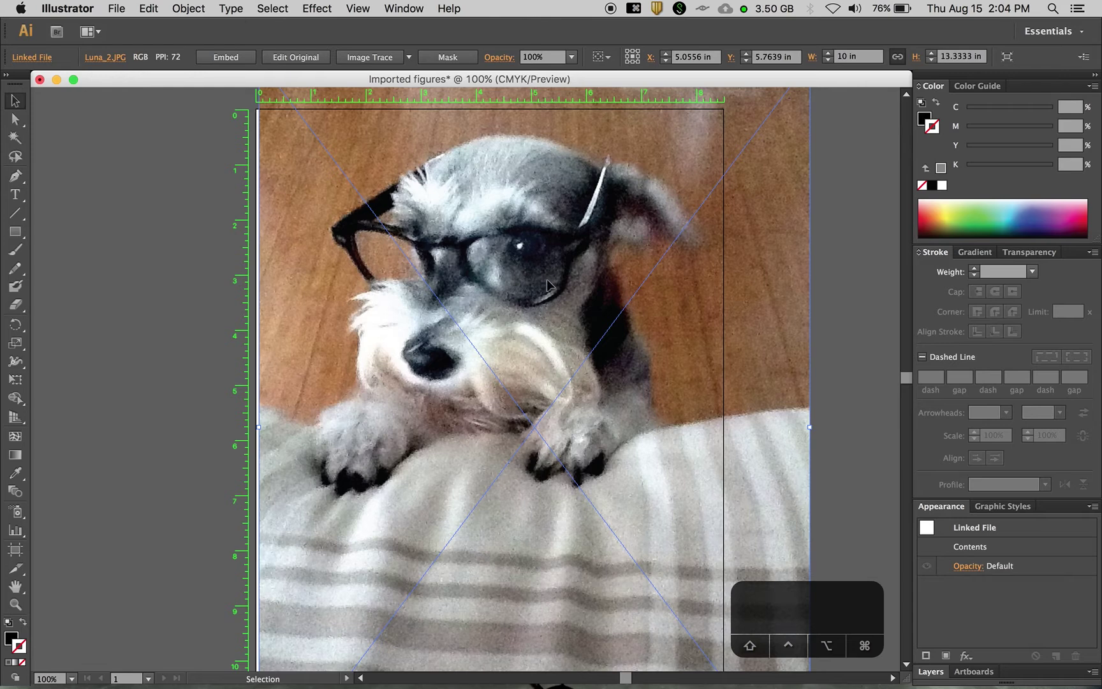
pyautogui.scroll(-3, 559, 347)
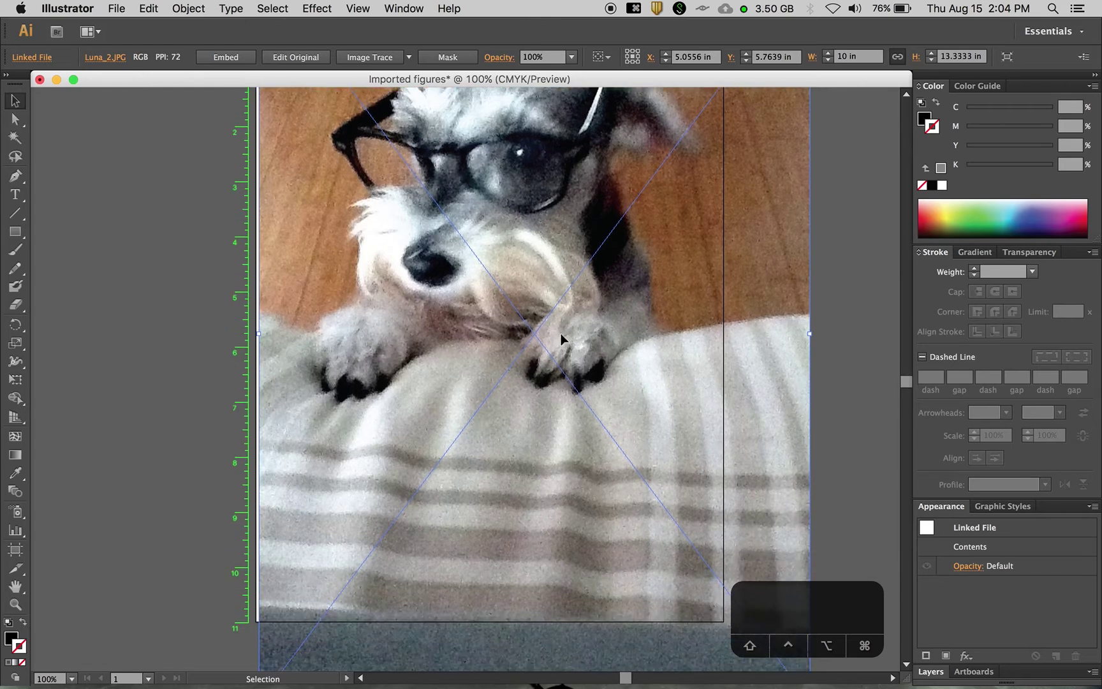
pyautogui.scroll(2, 561, 338)
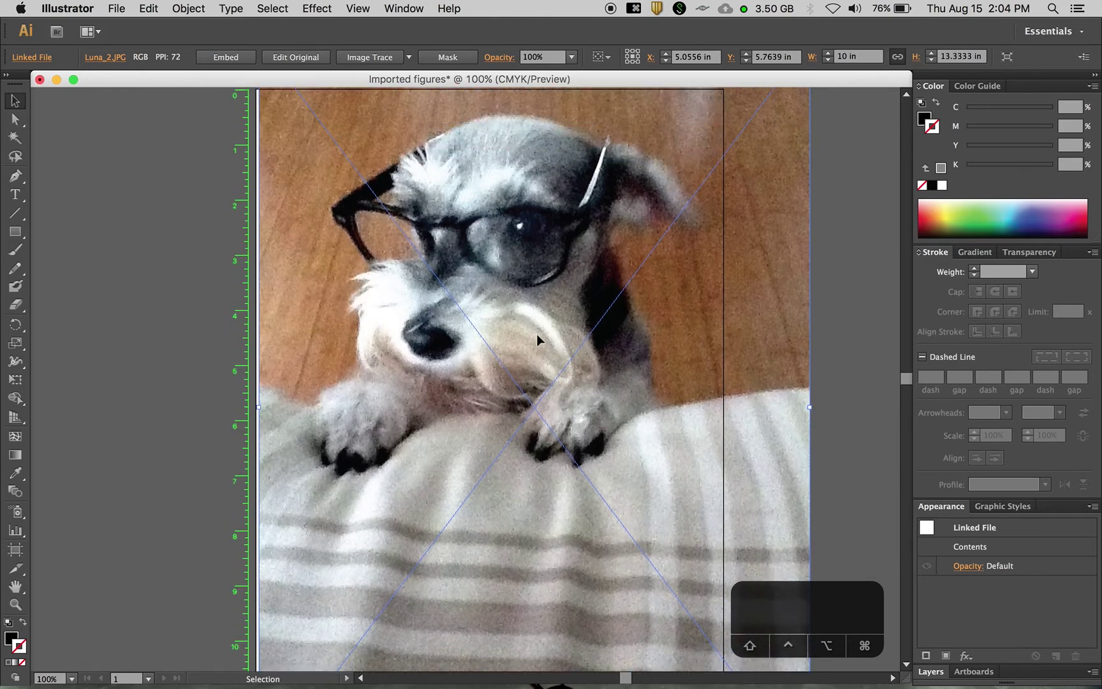
pyautogui.scroll(2, 539, 329)
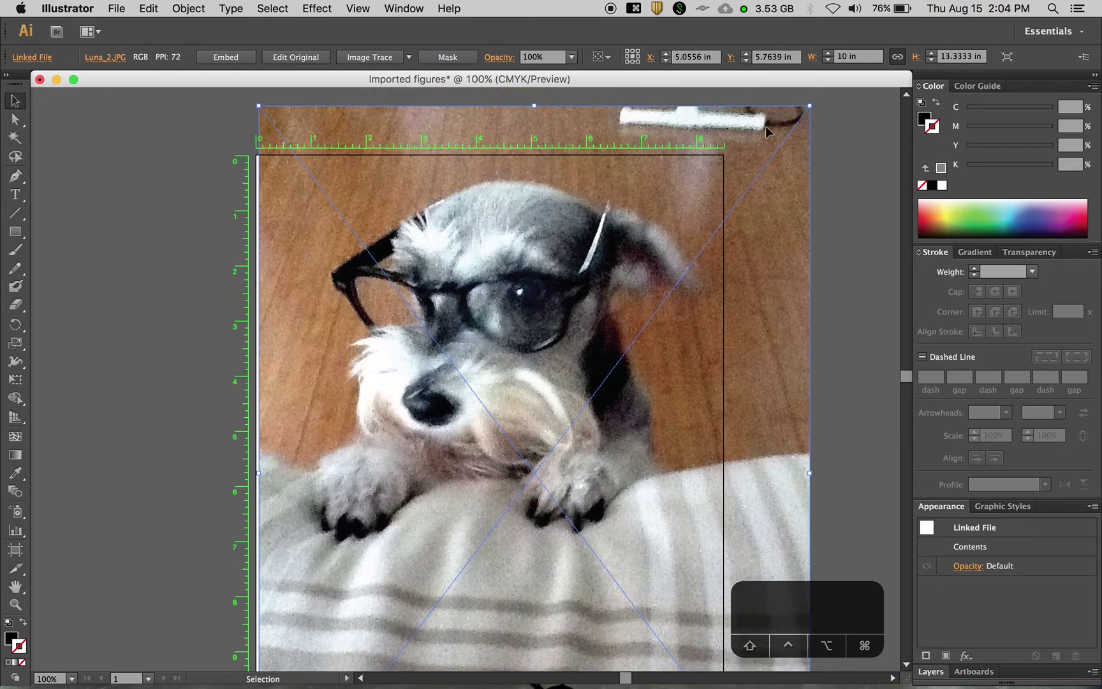
# Scale the linked dog photo proportionally to a width of 4 in.
pyautogui.doubleClick(843, 57)
pyautogui.write('4')
pyautogui.press('Return')
pyautogui.scroll(-3, 463, 275)
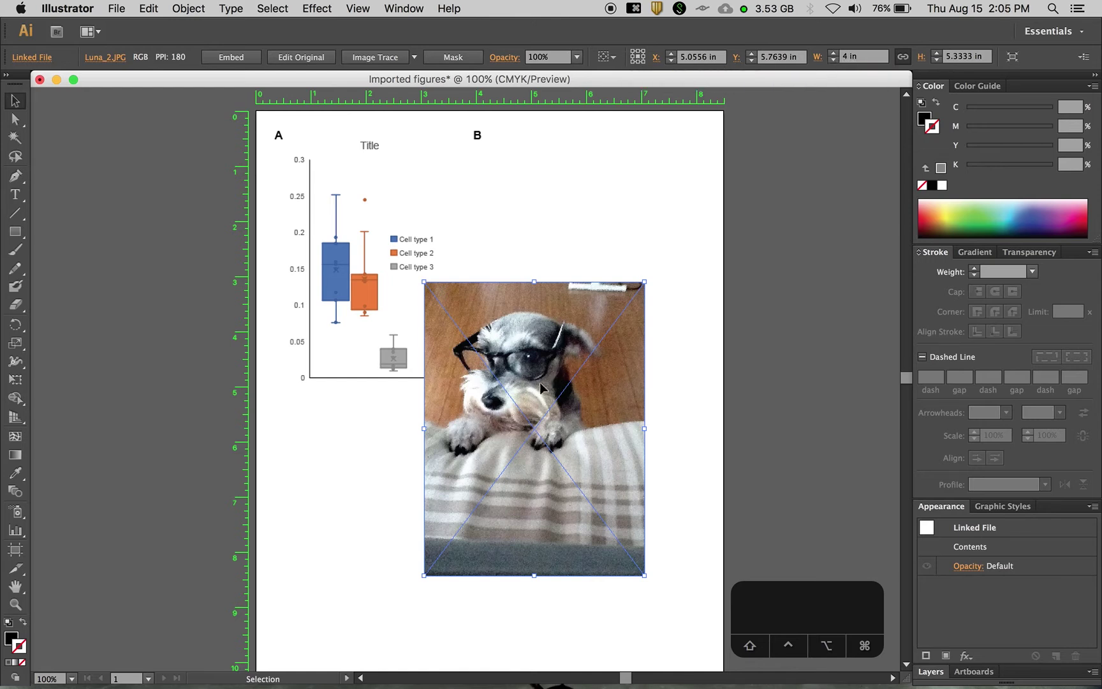
# Try scaling the photo to 5 in wide from its upper-left reference point, and back to 4 in from its centre.
pyautogui.click(633, 52)
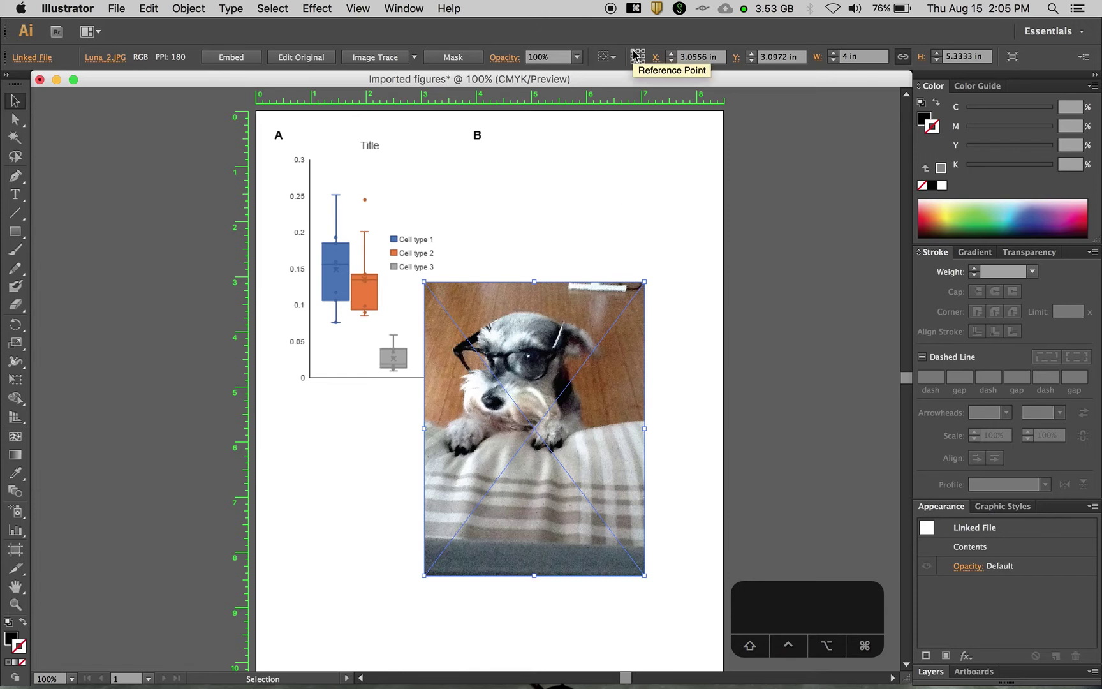
pyautogui.doubleClick(846, 57)
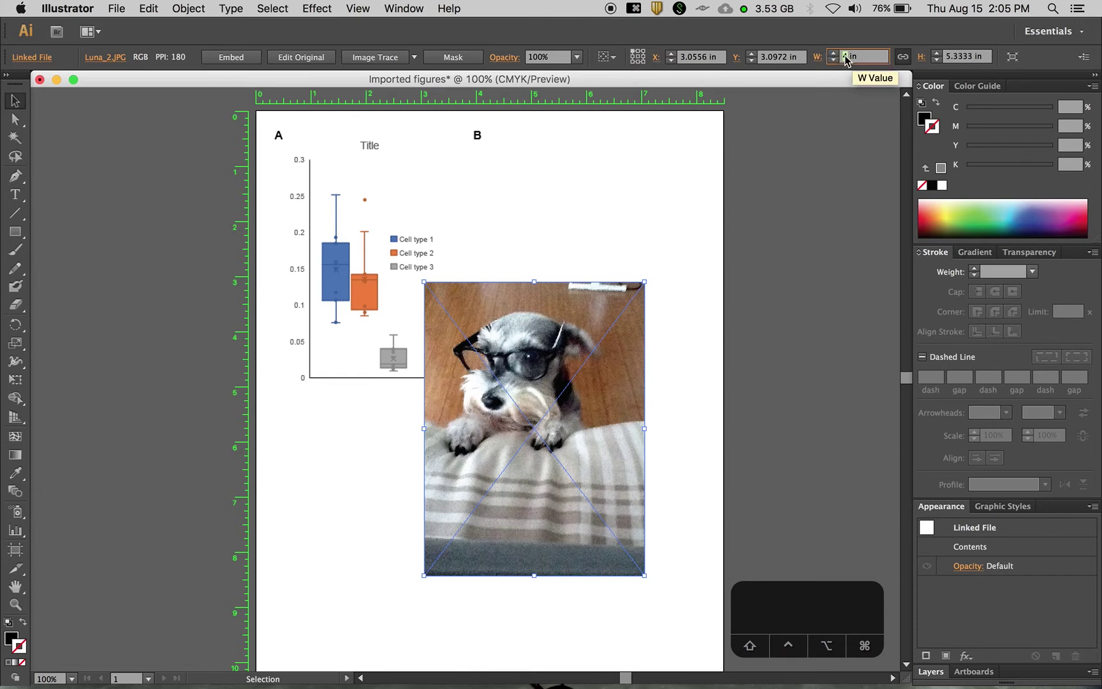
pyautogui.write('5')
pyautogui.press('Return')
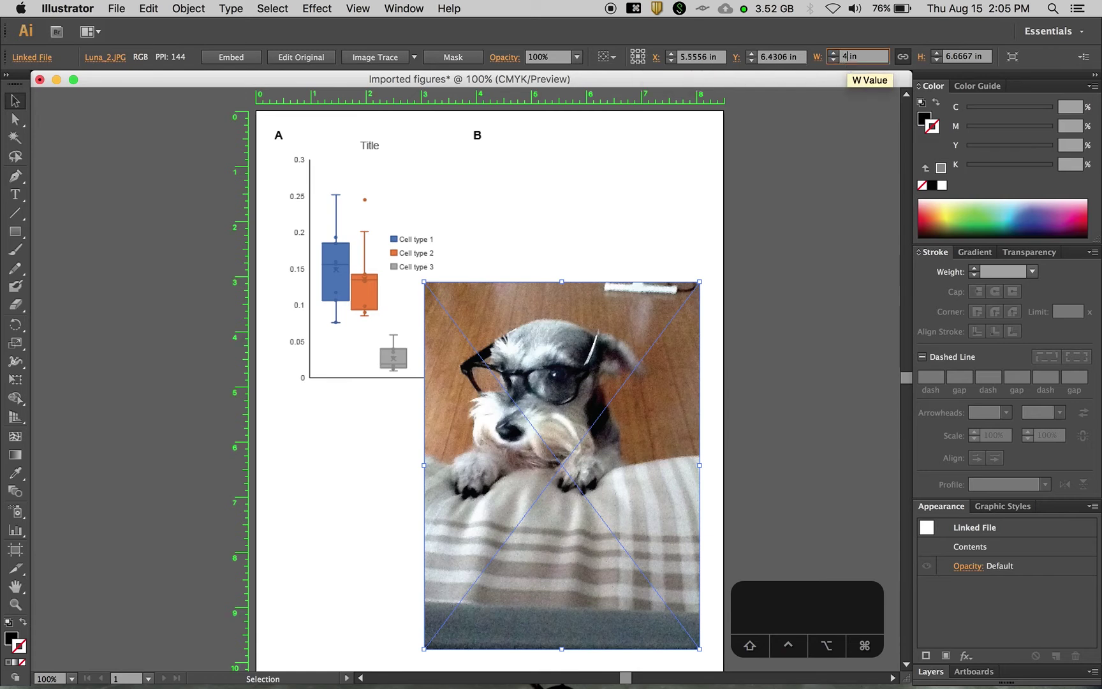
pyautogui.press('Return')
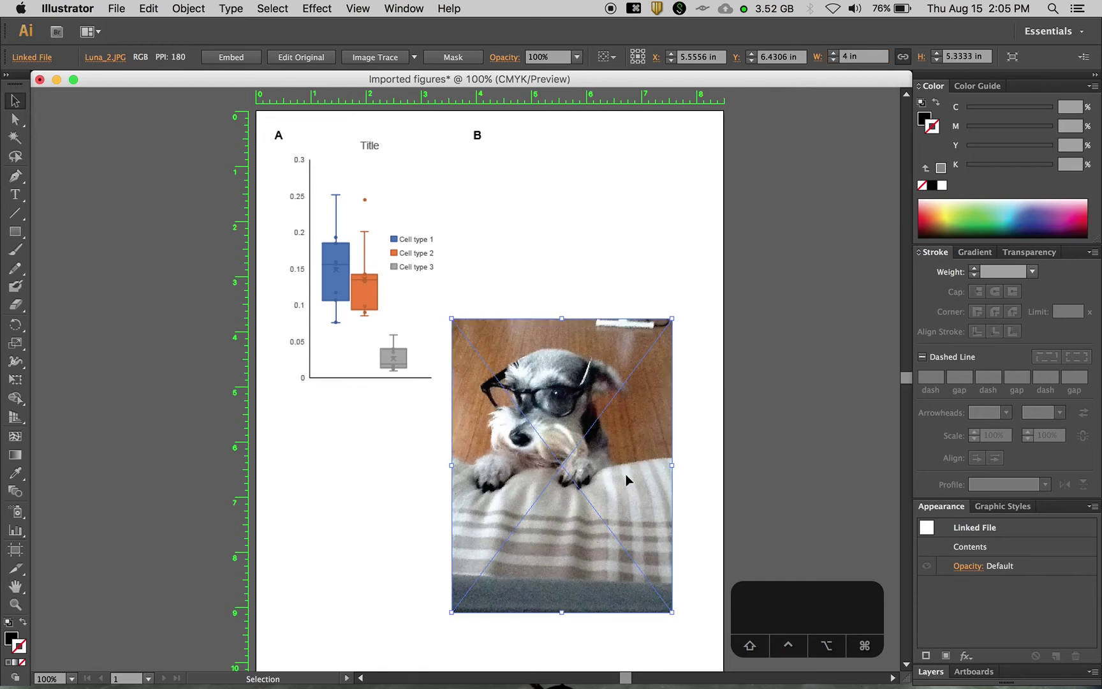
# Move the dog photo up beside panel label B, to about X 6.14 in and Y 3.17 in, and deselect it.
pyautogui.click(689, 256)
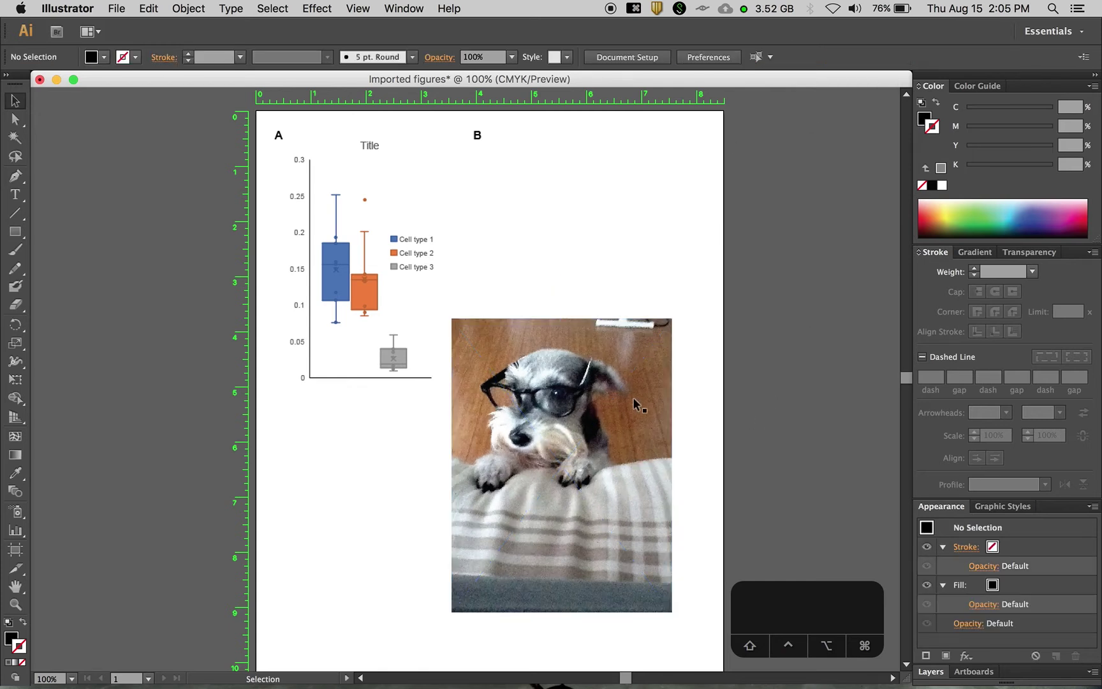
pyautogui.moveTo(587, 503); pyautogui.dragTo(592, 306)
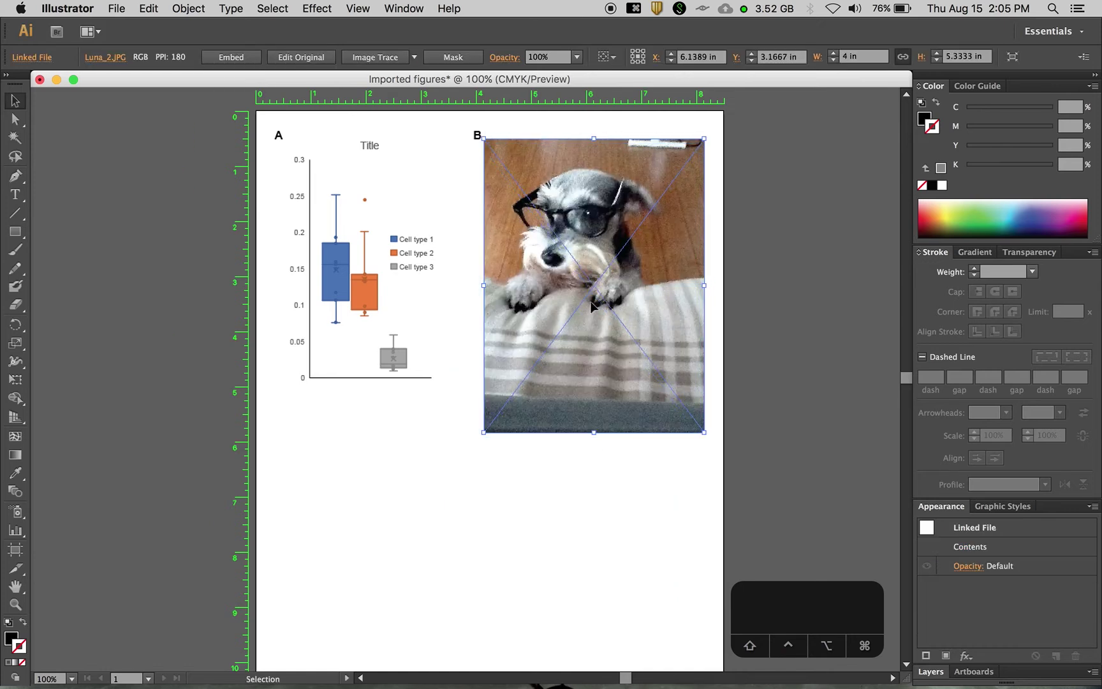
pyautogui.click(654, 482)
pyautogui.click(620, 344)
pyautogui.click(716, 287)
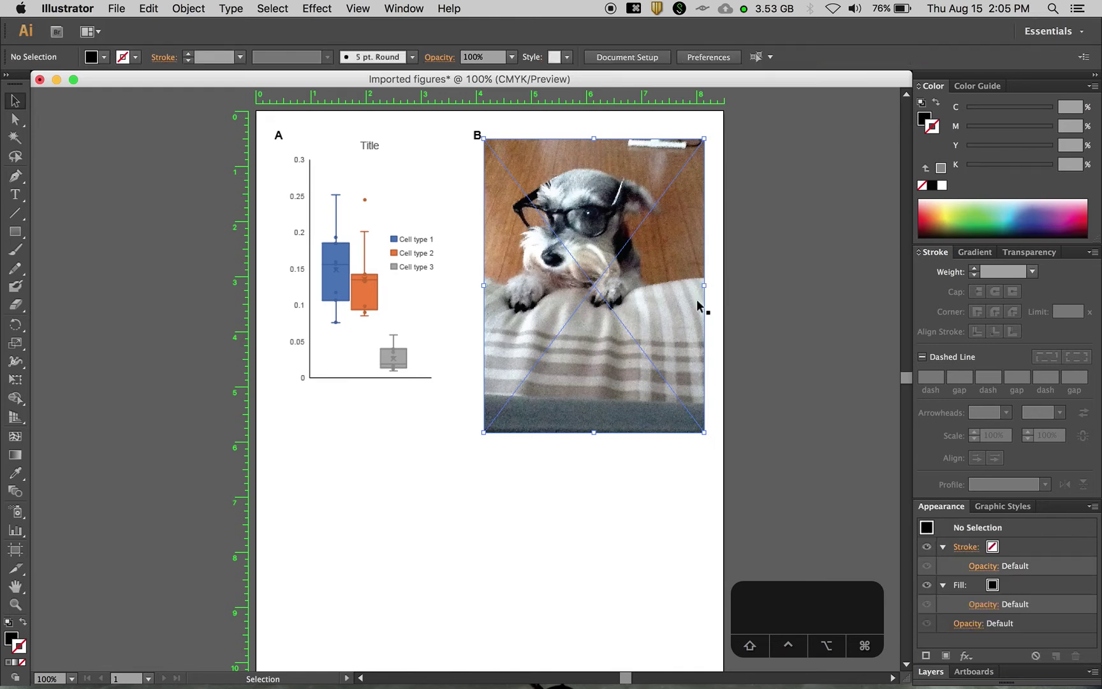
pyautogui.click(652, 327)
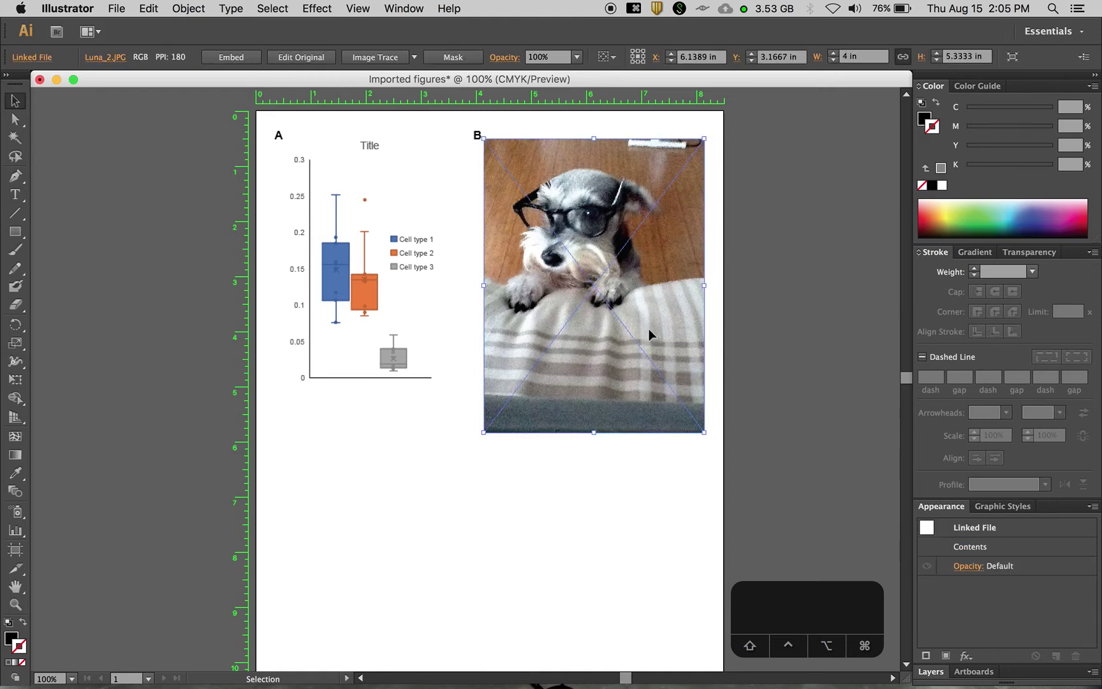
pyautogui.click(617, 504)
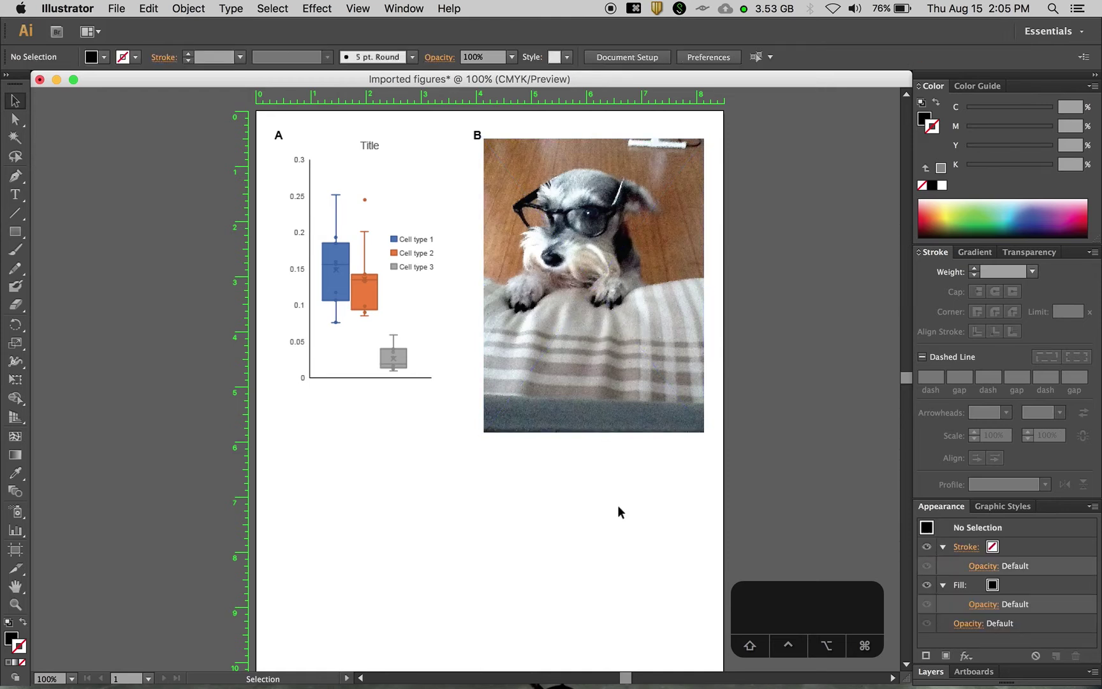
pyautogui.click(605, 369)
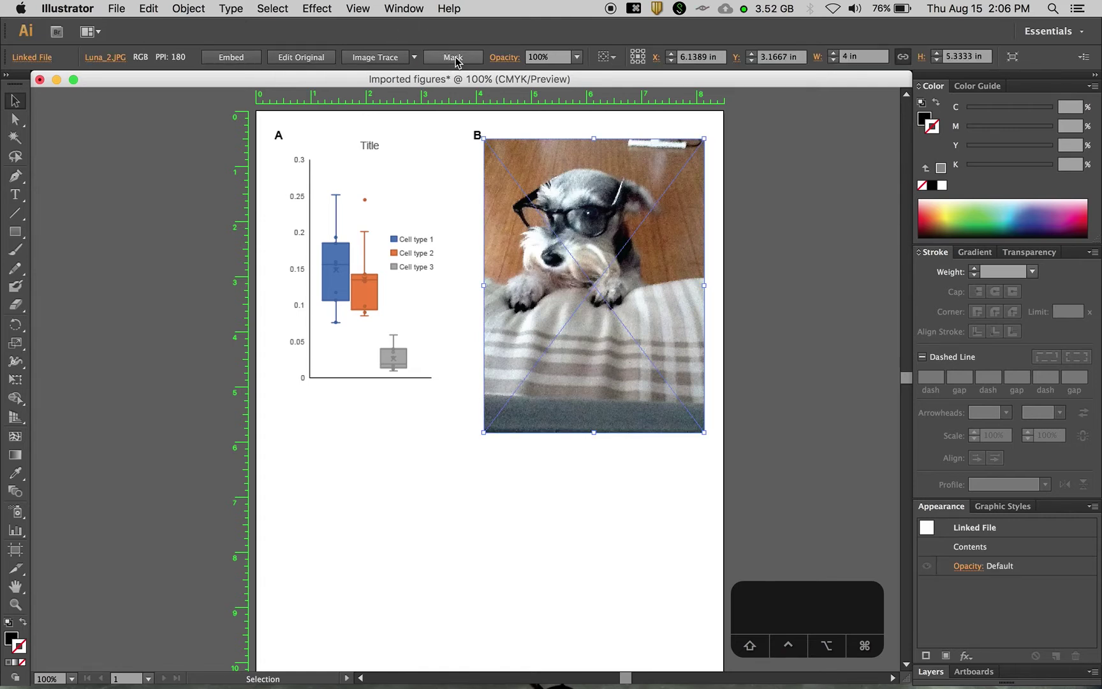
pyautogui.click(750, 308)
pyautogui.click(659, 331)
pyautogui.click(198, 7)
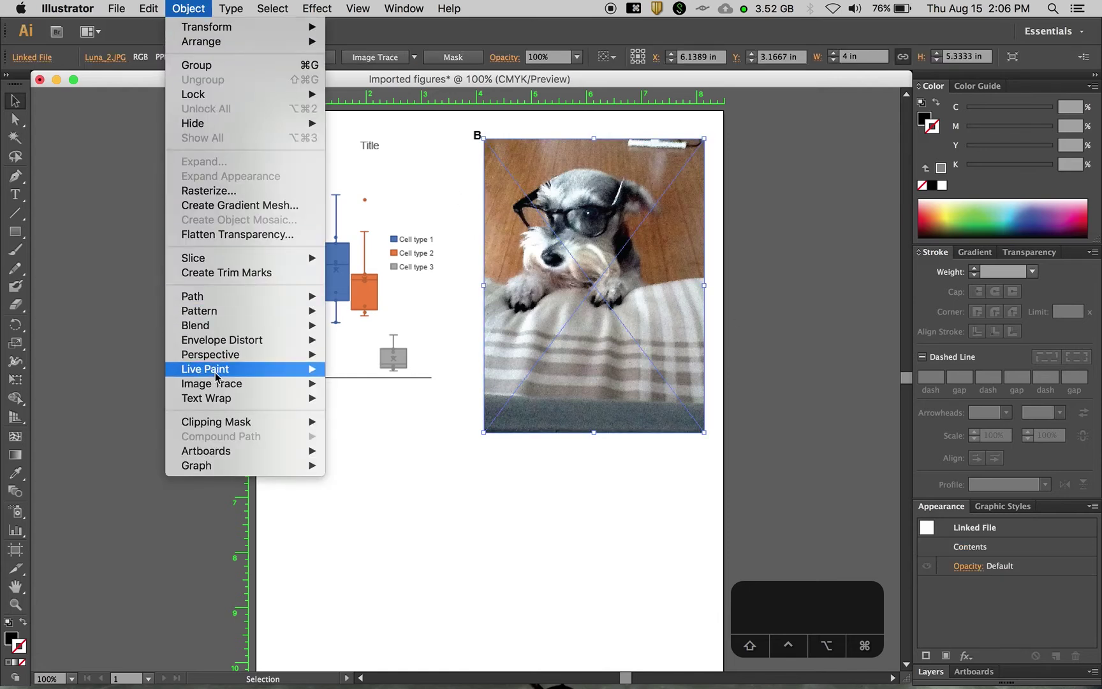
pyautogui.moveTo(284, 424)
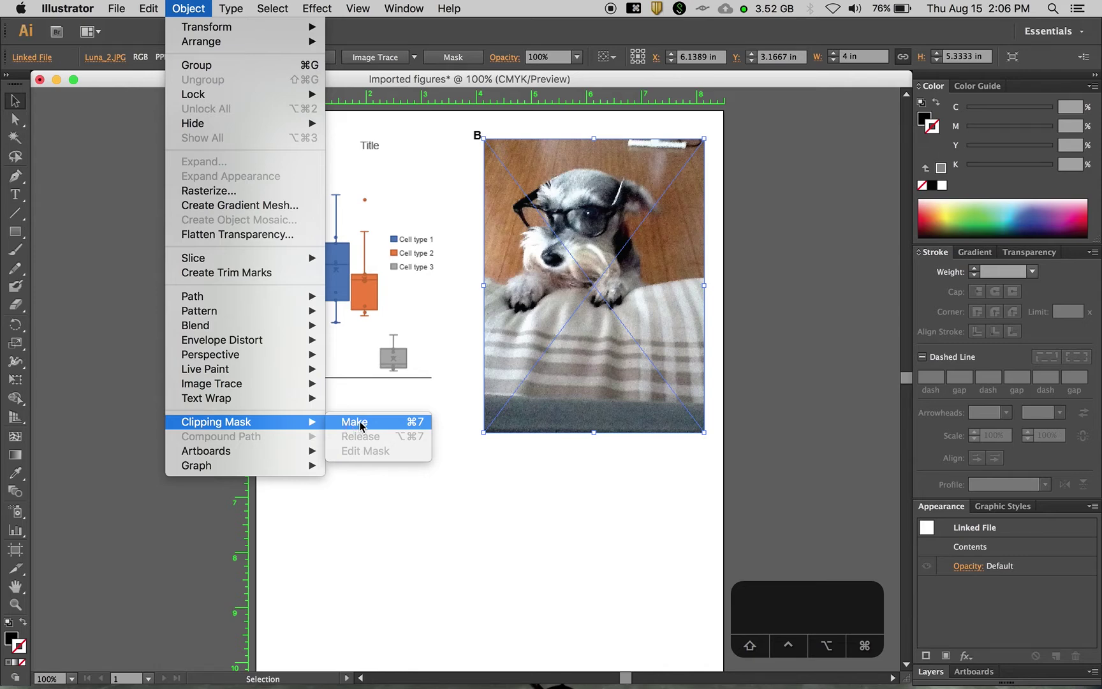
pyautogui.click(554, 482)
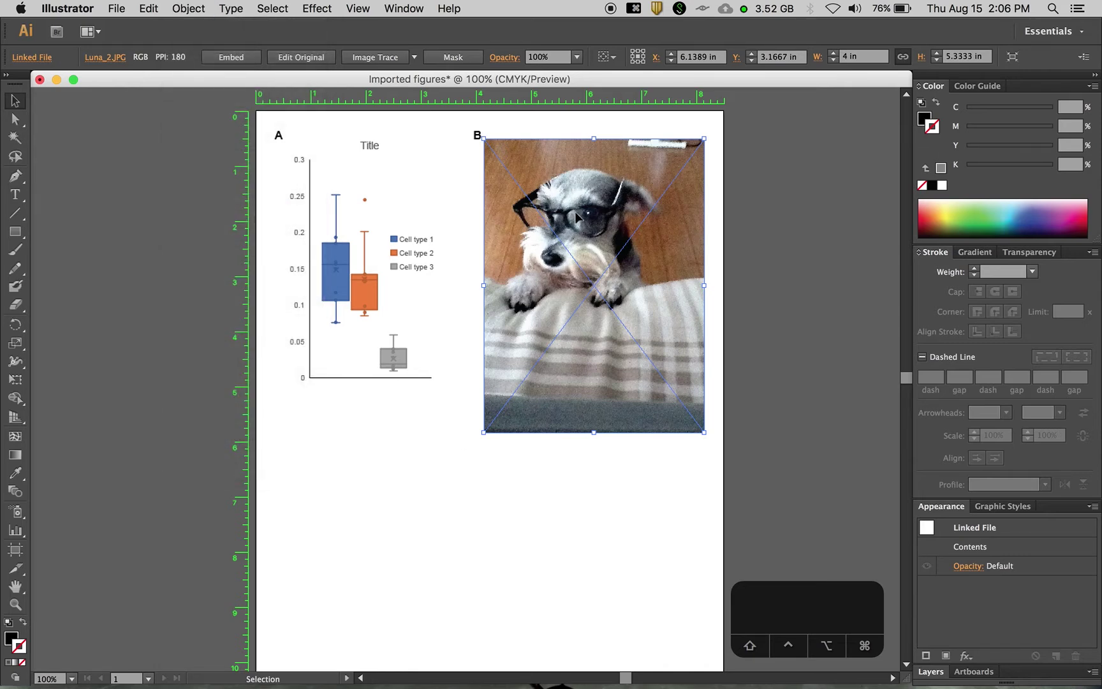
# Nudge the dog photo to about X 6.24 in and Y 3.25 in, and make a clipping mask for it.
pyautogui.moveTo(575, 212); pyautogui.dragTo(581, 217)
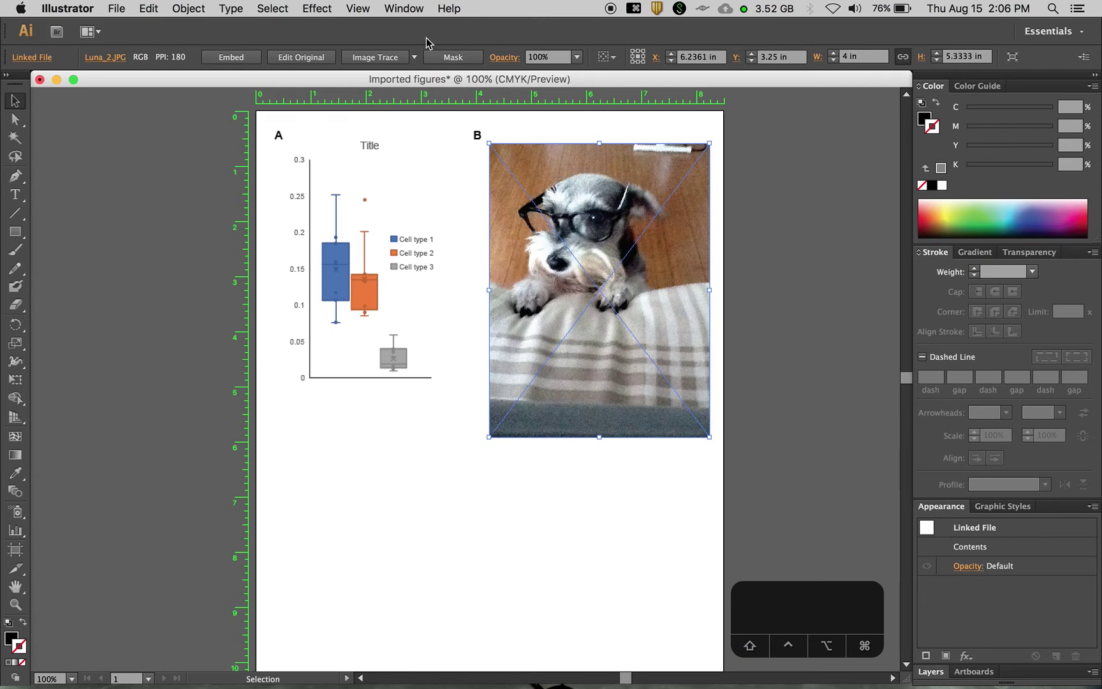
pyautogui.click(195, 6)
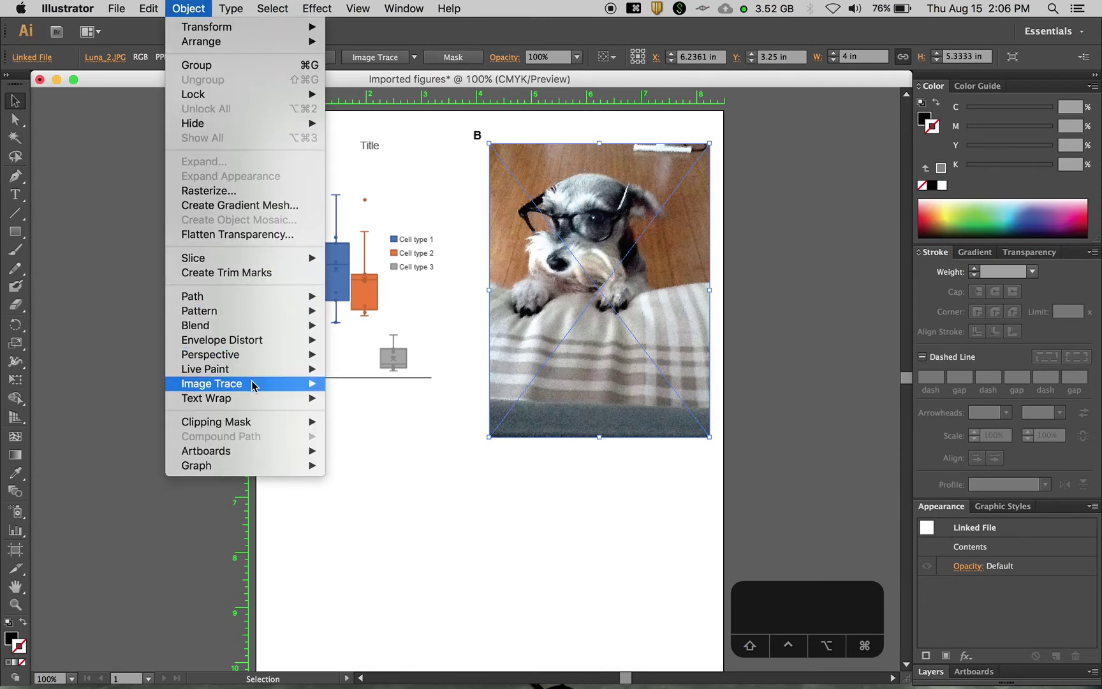
pyautogui.moveTo(216, 422)
pyautogui.click(354, 421)
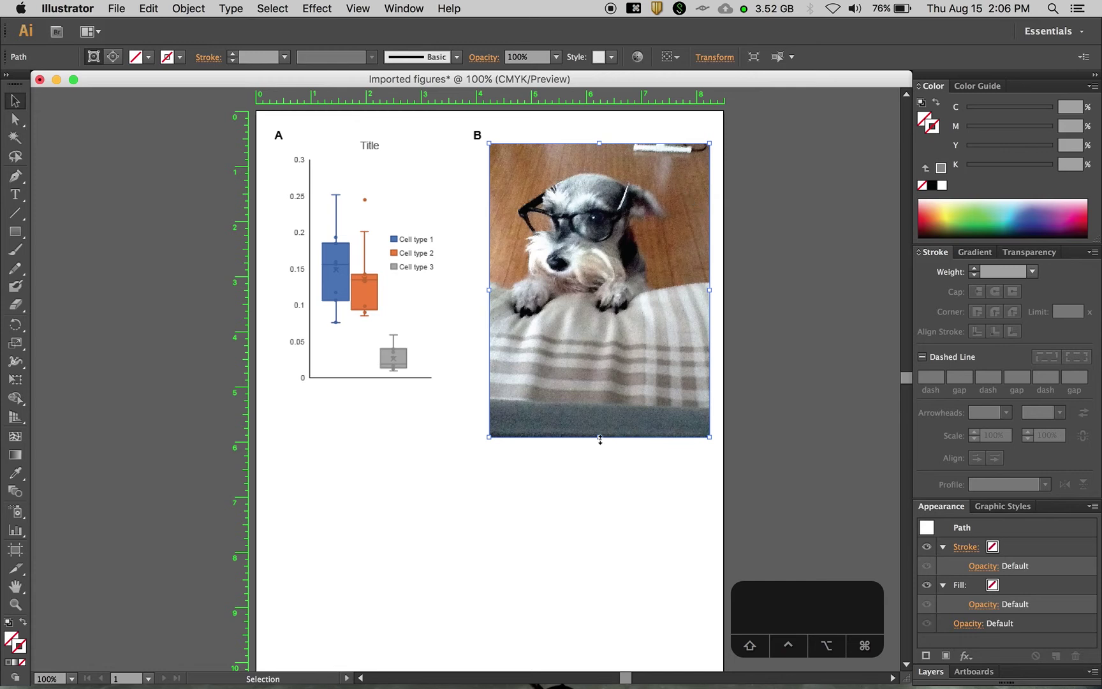
# Crop the mask around the dog to about 3.26 by 3.22 in and move the clipped photo to about X 5.87 in, Y 2.22 in.
pyautogui.moveTo(600, 437); pyautogui.dragTo(606, 329)
pyautogui.moveTo(710, 235); pyautogui.dragTo(674, 231)
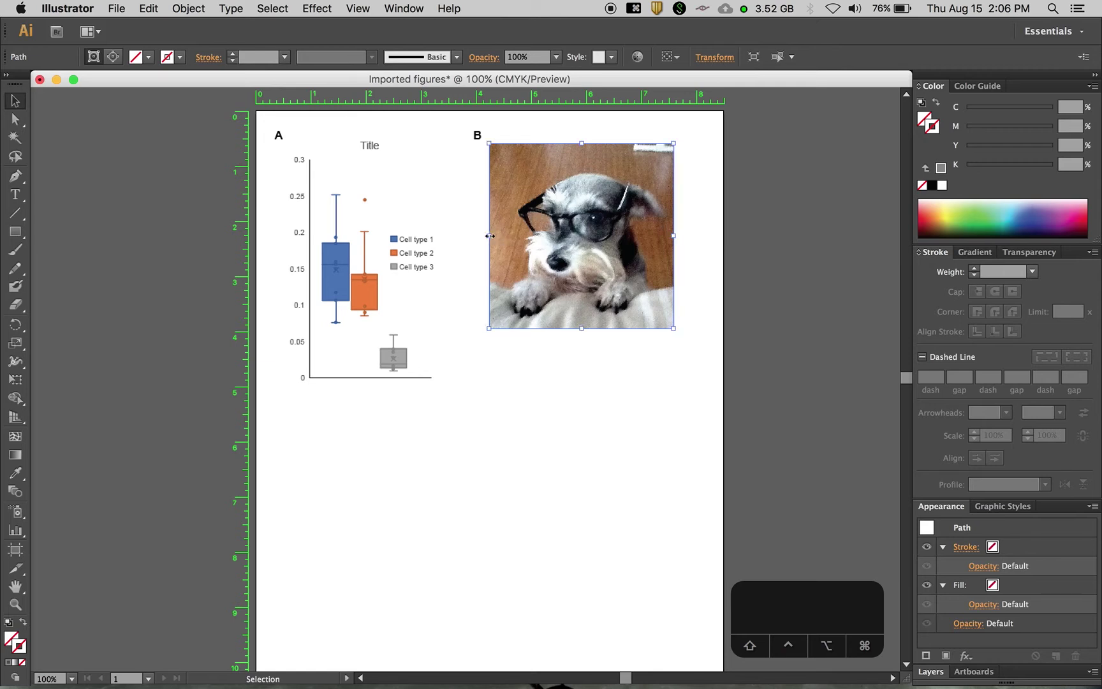
pyautogui.moveTo(490, 236); pyautogui.dragTo(499, 234)
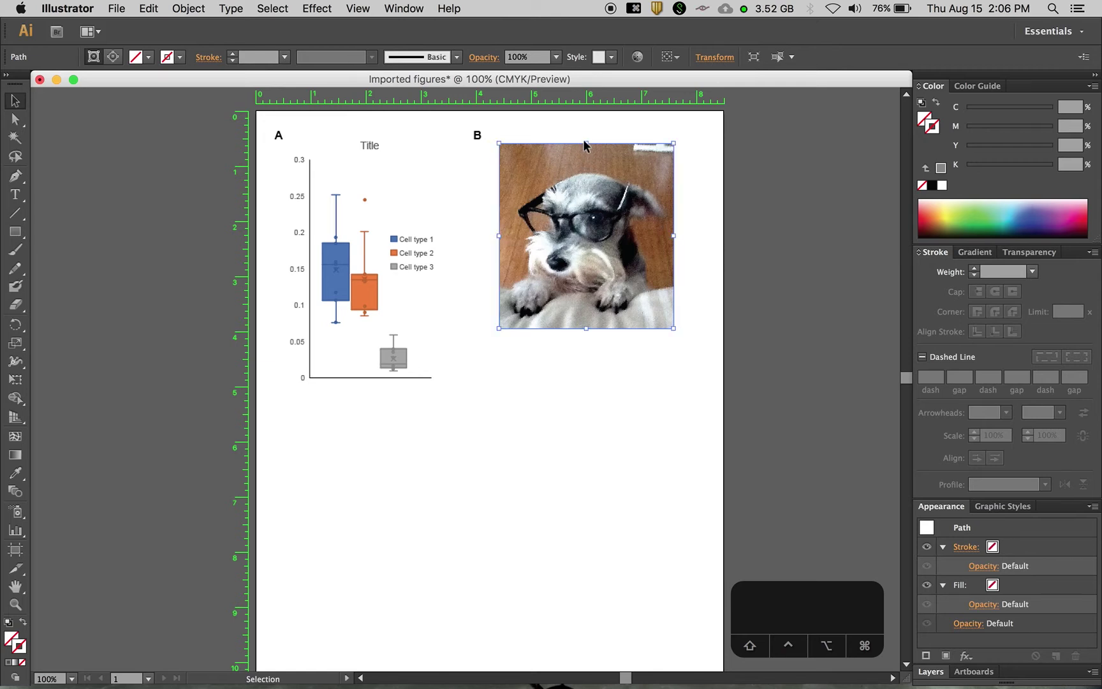
pyautogui.moveTo(585, 143)
pyautogui.mouseDown()
pyautogui.moveTo(588, 163)
pyautogui.moveTo(586, 150)
pyautogui.mouseUp()
pyautogui.moveTo(499, 239); pyautogui.dragTo(493, 239)
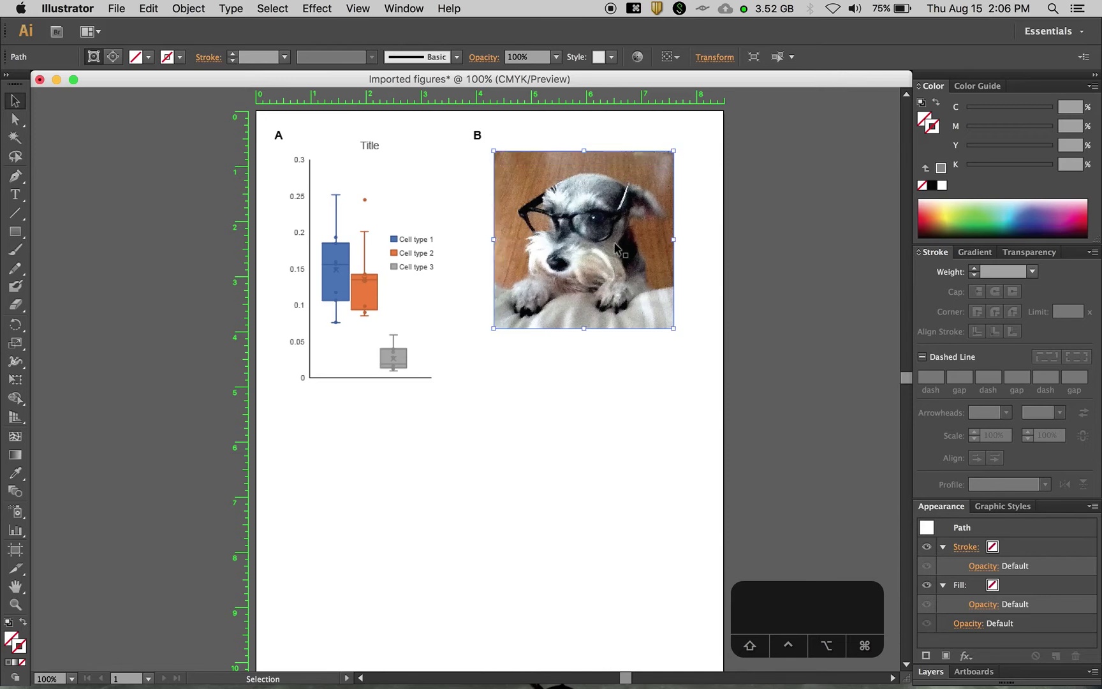
pyautogui.click(705, 315)
pyautogui.moveTo(618, 286); pyautogui.dragTo(613, 280)
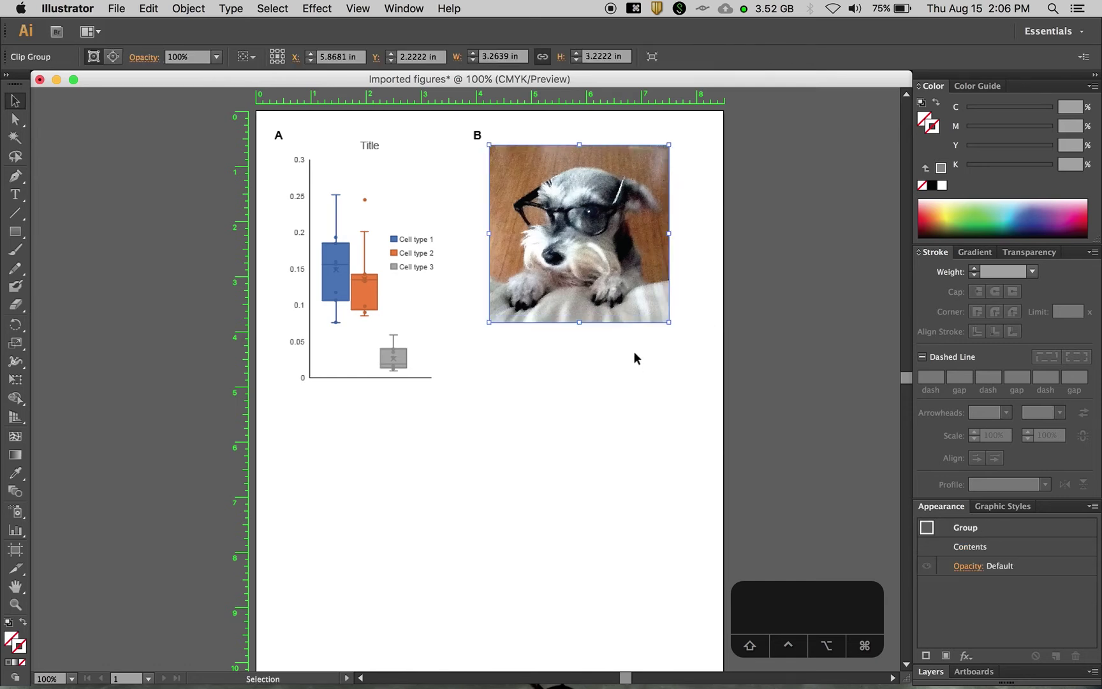
# Show the layers and expand Layer 1 and the photo's clip group to list the clipping path and linked file.
pyautogui.press('F11')
pyautogui.press('F11')
pyautogui.click(930, 671)
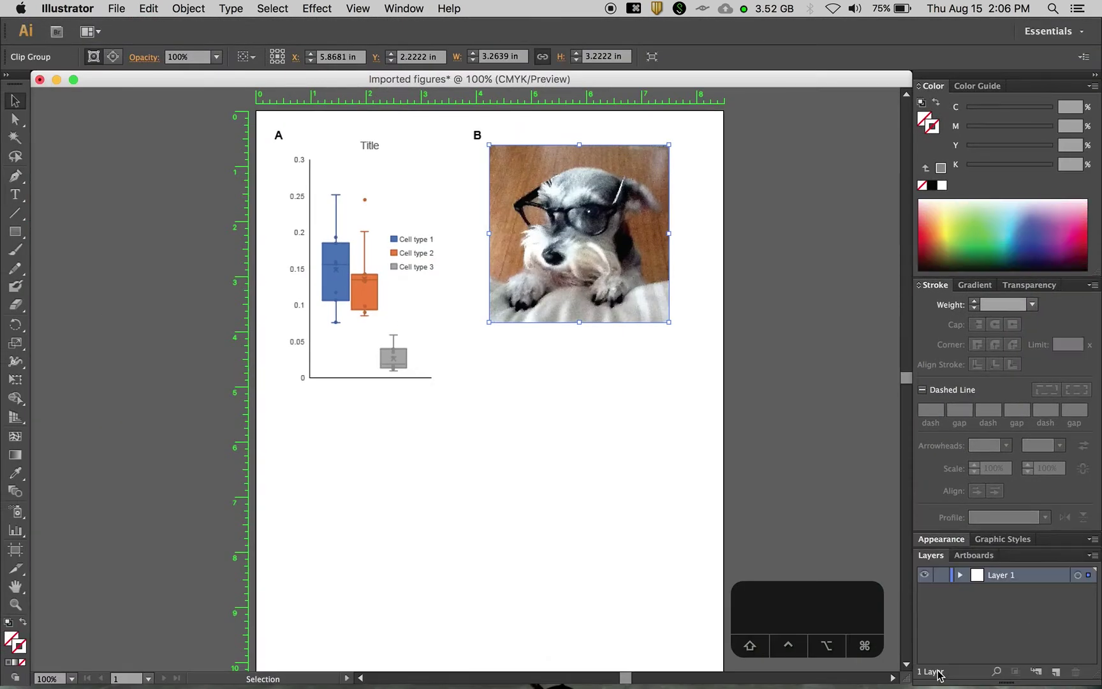
pyautogui.click(961, 575)
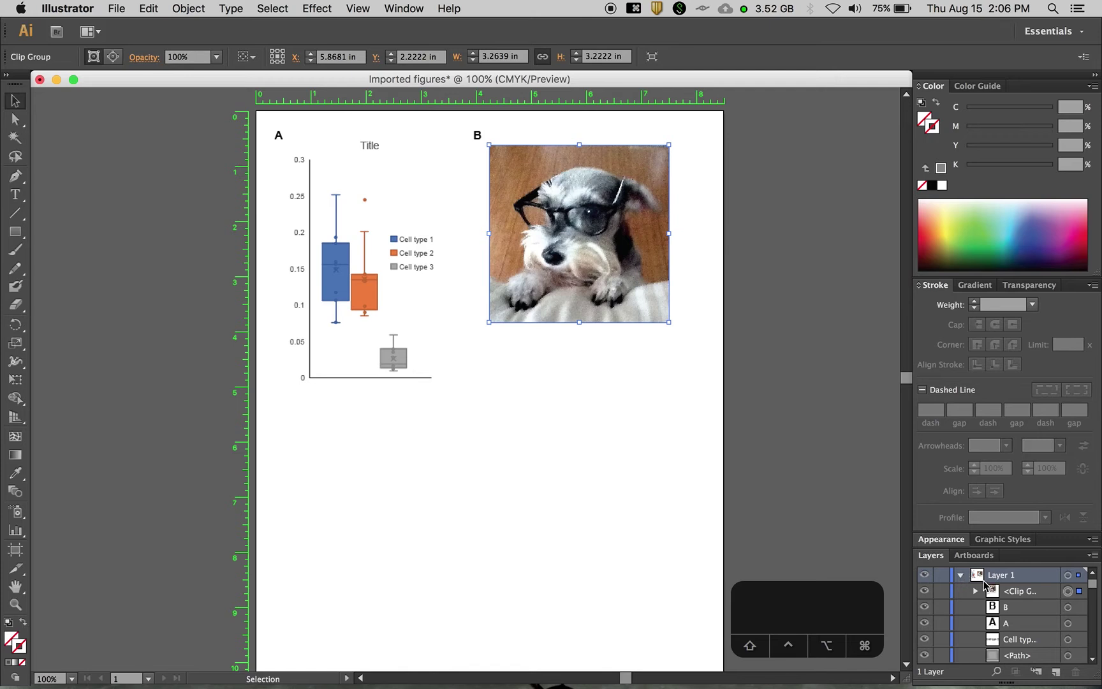
pyautogui.click(1024, 592)
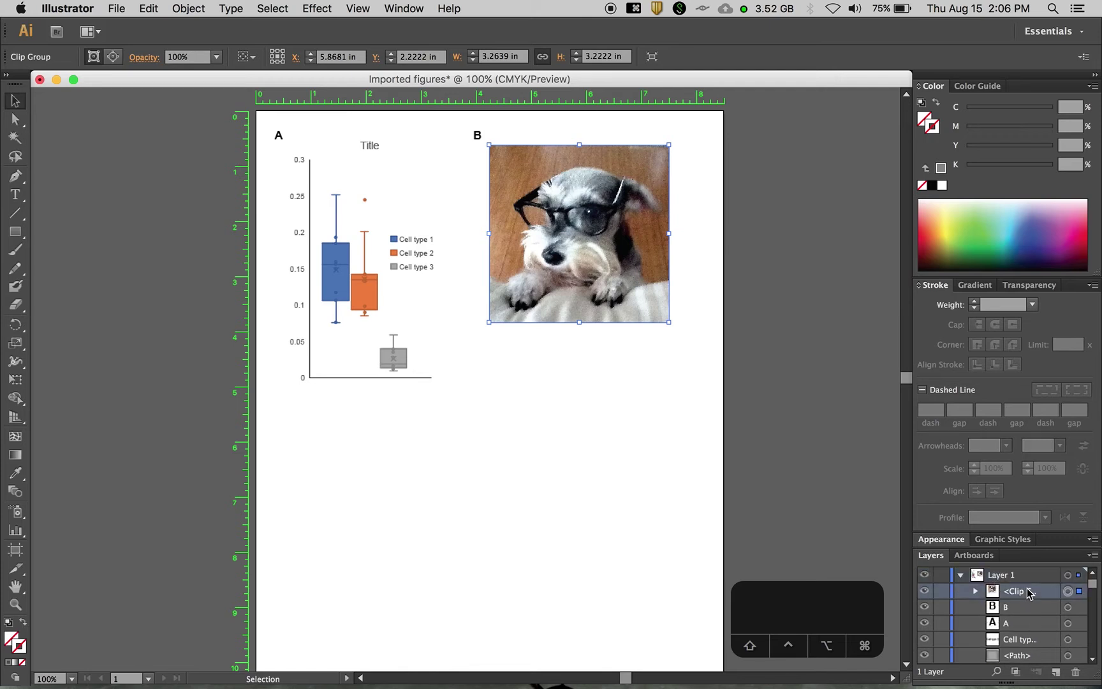
pyautogui.click(976, 591)
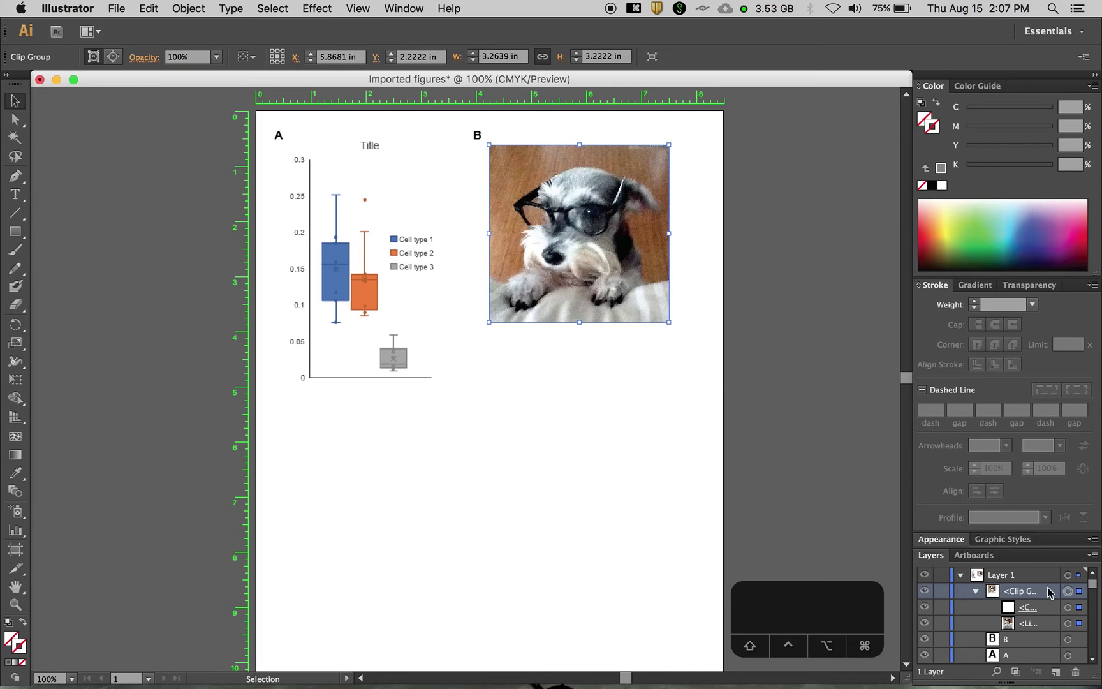
# Compare the clip group's contents by selecting the linked photo and the clipping path in turn, ending on the linked photo.
pyautogui.click(1077, 624)
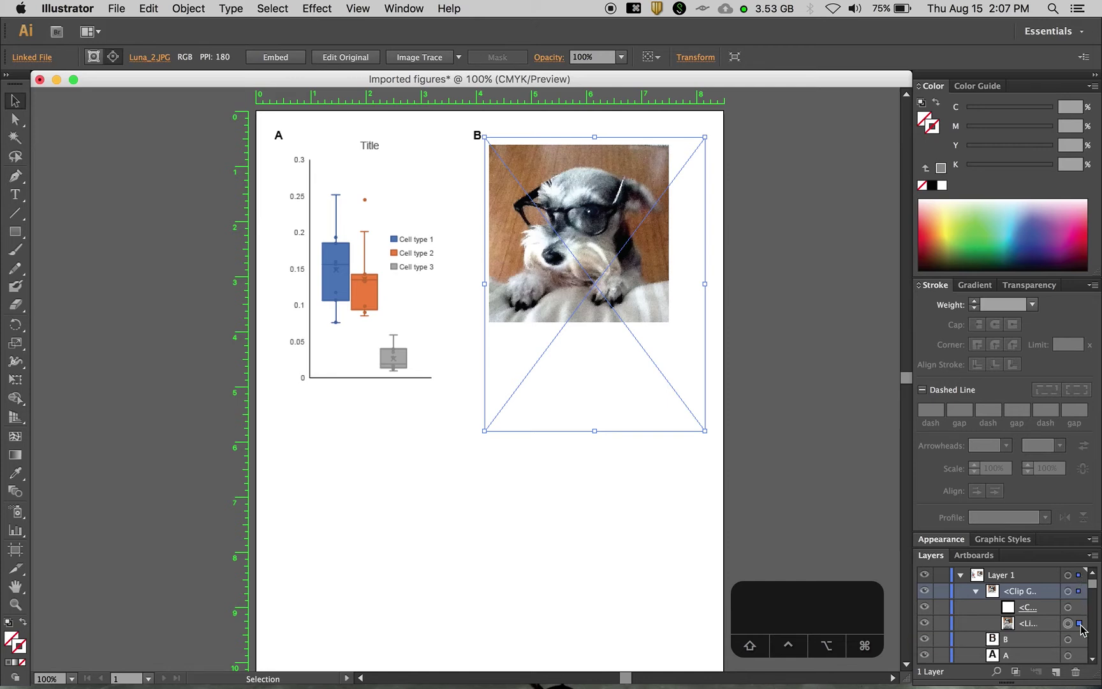
pyautogui.click(1079, 607)
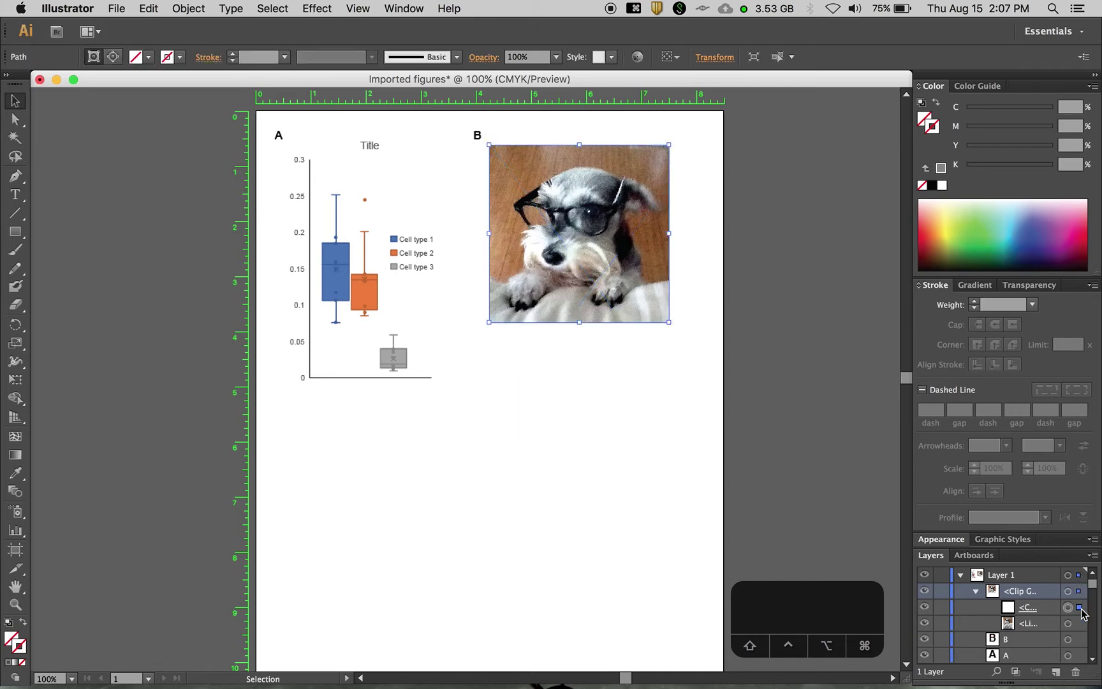
pyautogui.click(1078, 623)
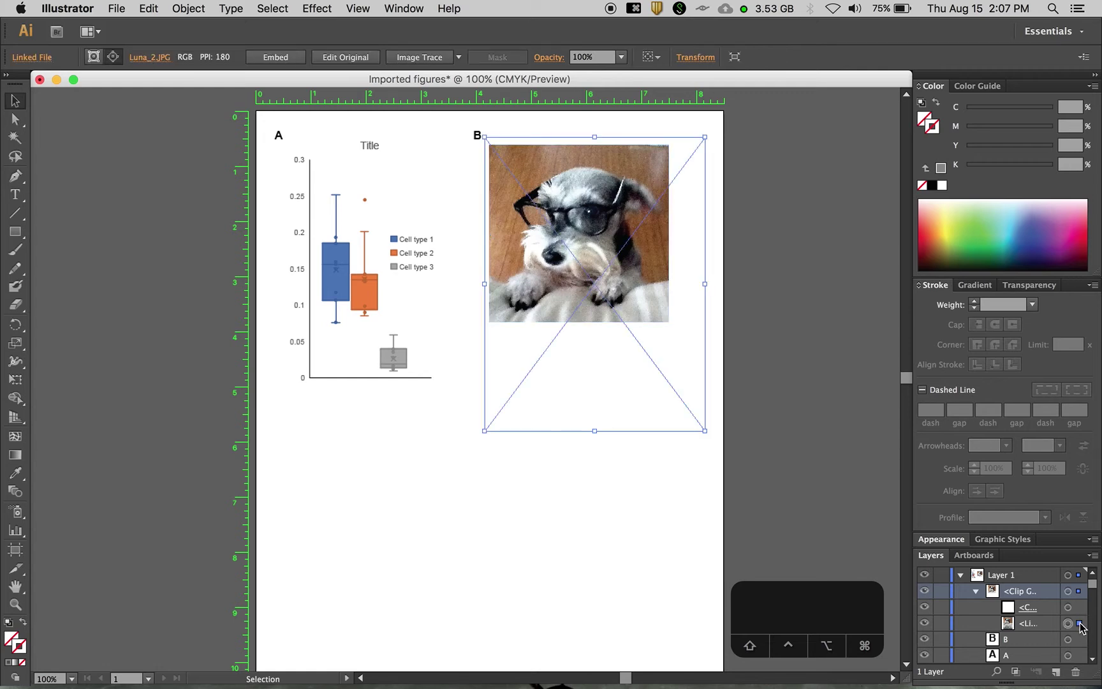
pyautogui.click(1079, 607)
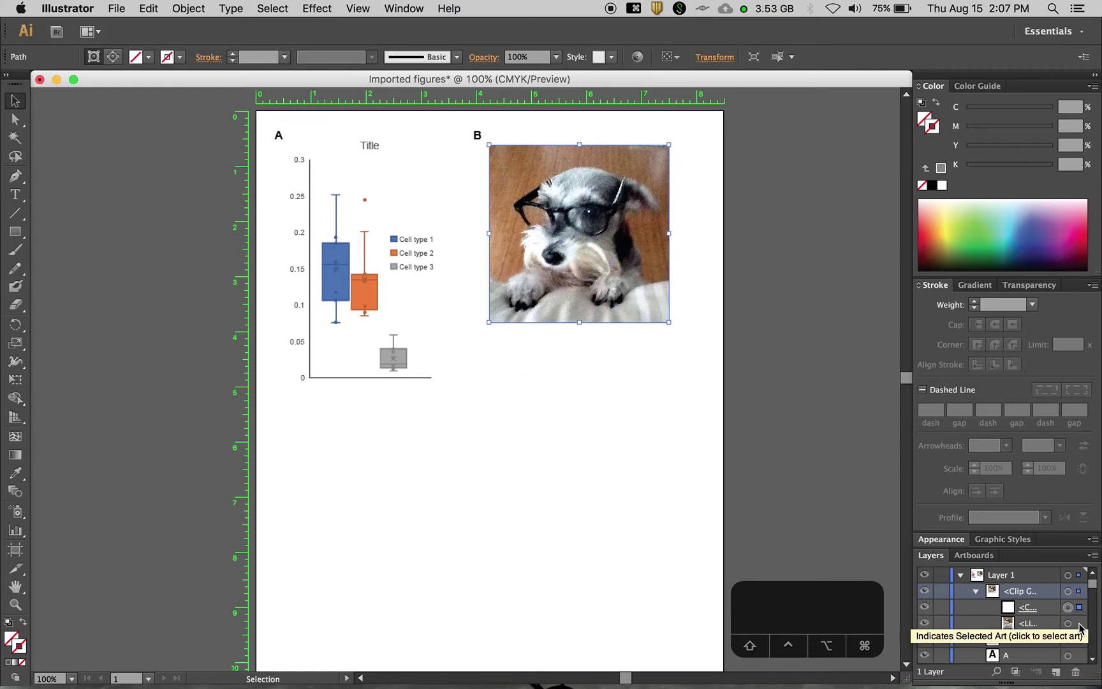
pyautogui.click(1078, 625)
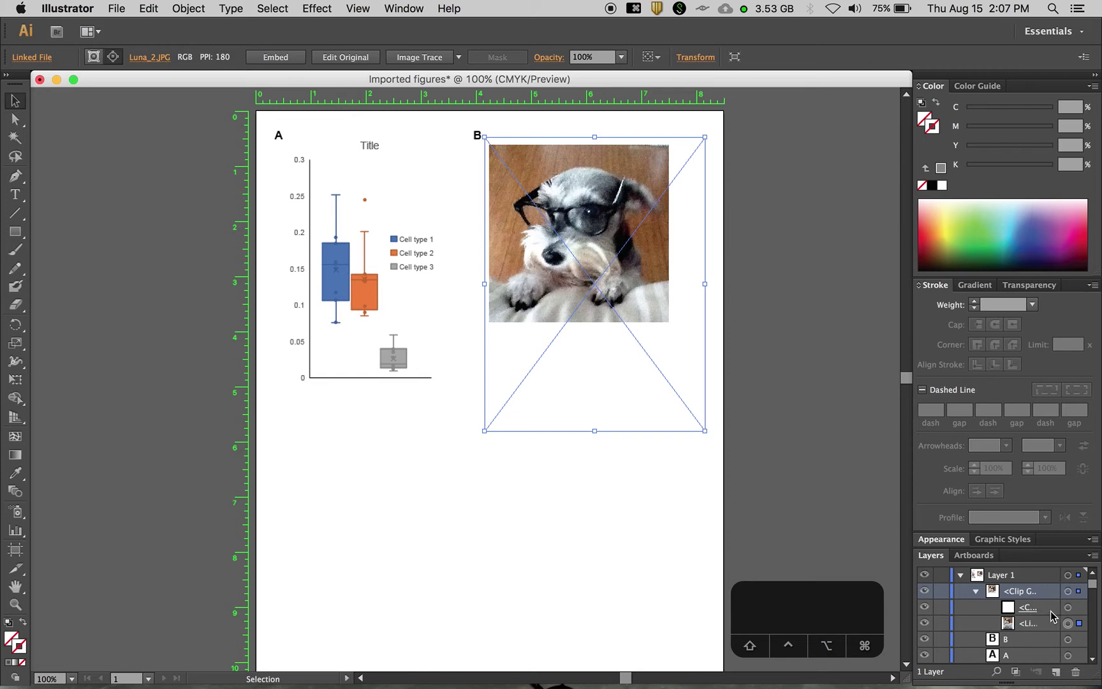
# Select the clipping path and the linked photo in turn, and temporarily hide the clipping path to view the uncropped photo.
pyautogui.click(1078, 608)
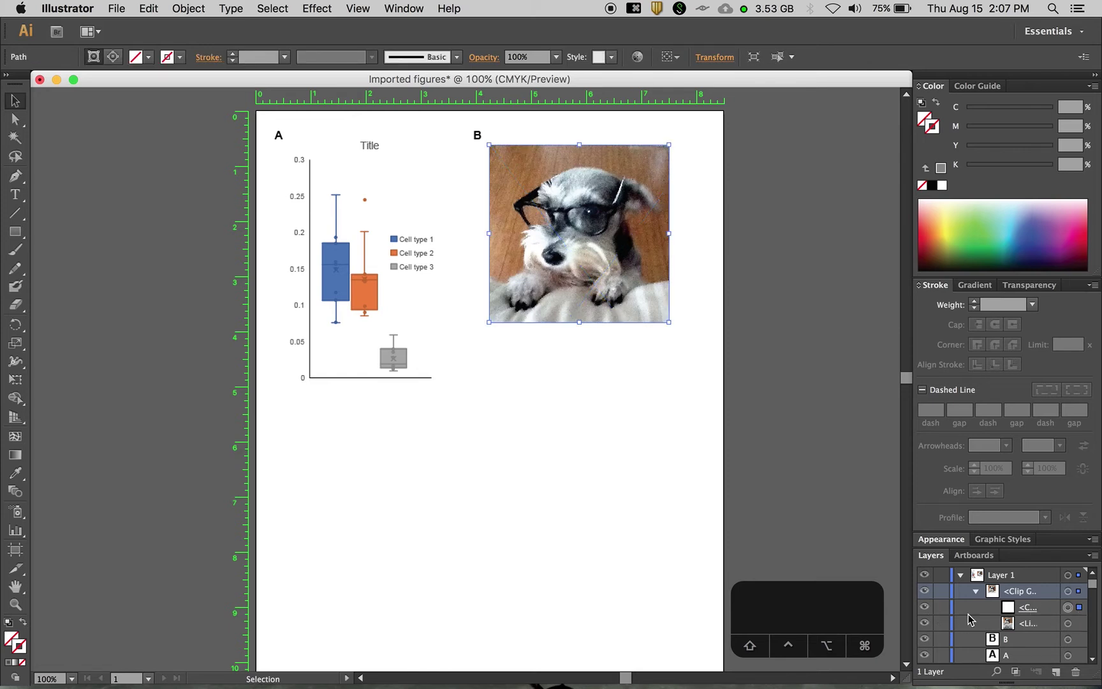
pyautogui.click(1079, 625)
pyautogui.click(923, 606)
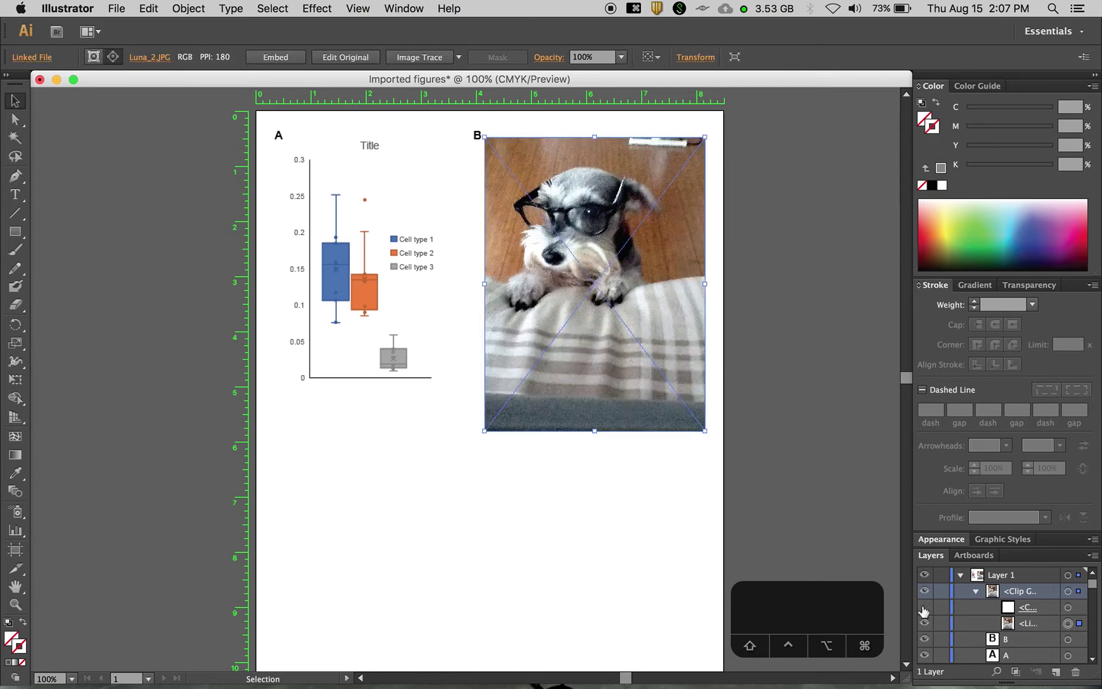
pyautogui.click(924, 608)
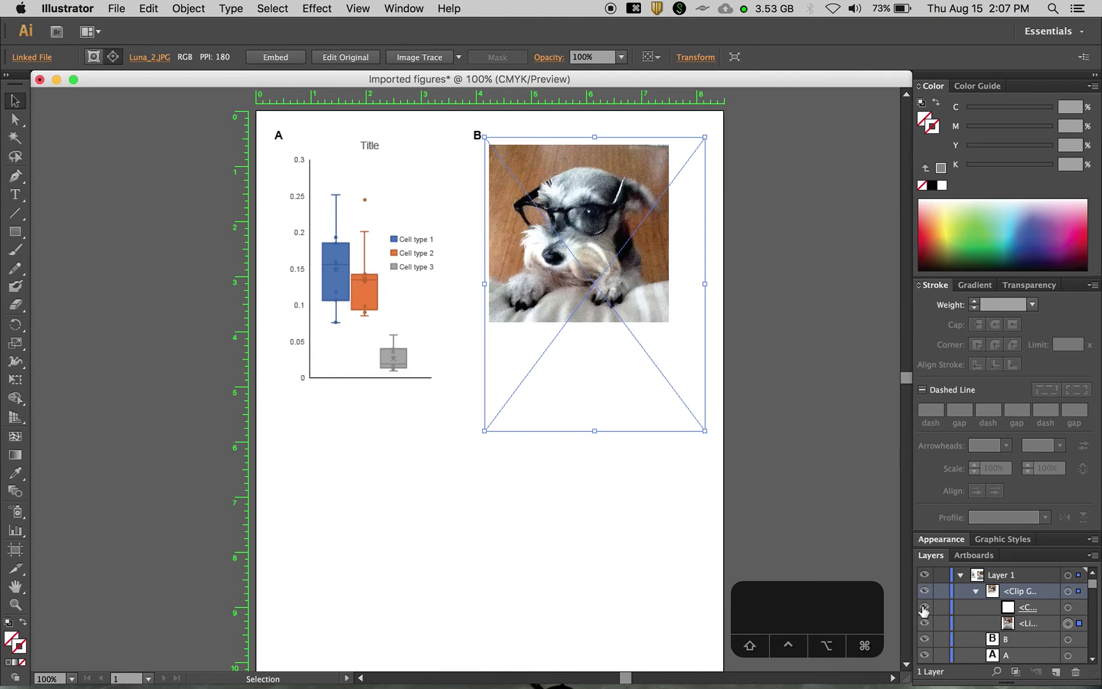
# Shorten the photo's clipping path from its lower edge to about 3.17 in high, and collapse the clip group in the layer list.
pyautogui.click(1079, 609)
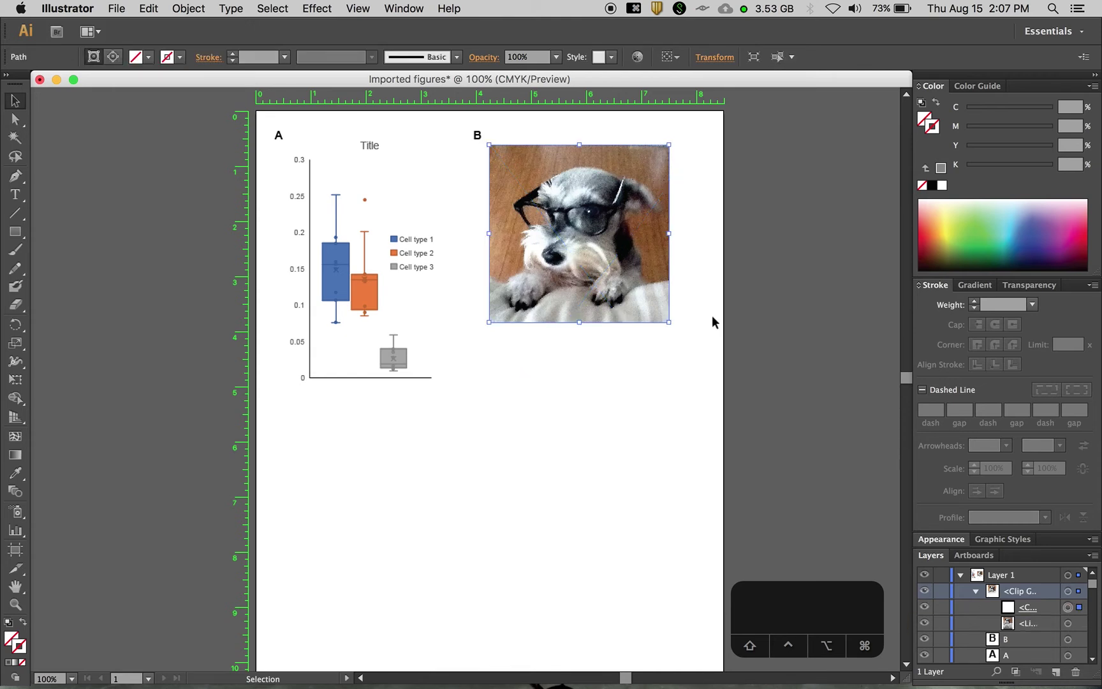
pyautogui.moveTo(578, 322)
pyautogui.mouseDown()
pyautogui.moveTo(585, 375)
pyautogui.moveTo(579, 319)
pyautogui.mouseUp()
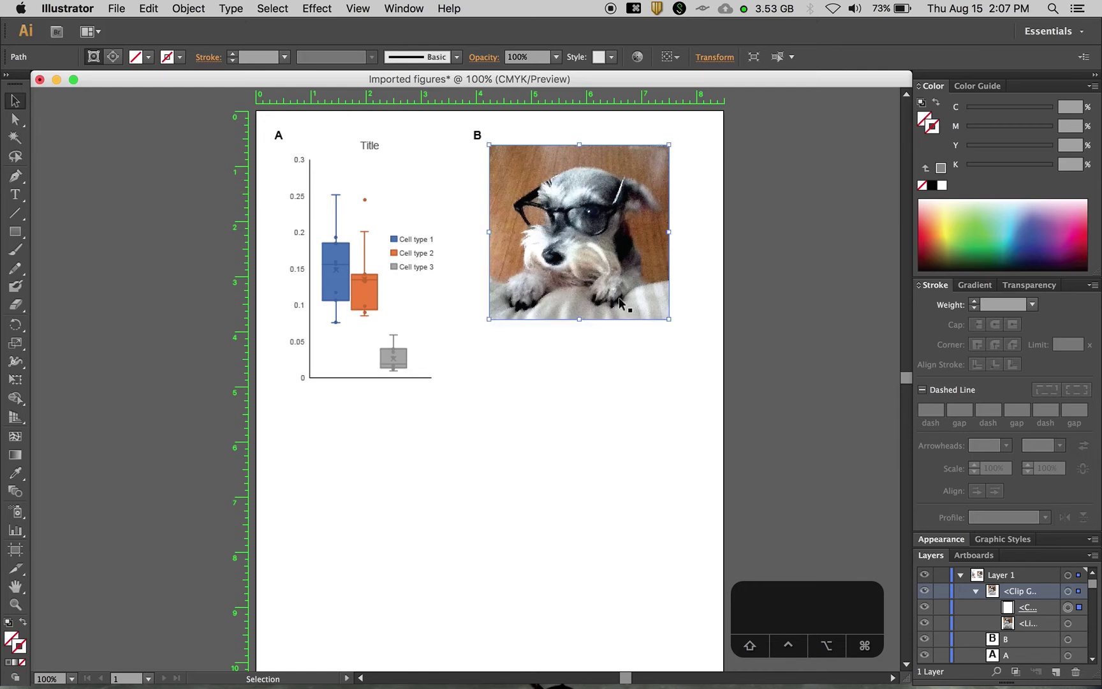
pyautogui.moveTo(672, 231)
pyautogui.mouseDown()
pyautogui.moveTo(708, 233)
pyautogui.moveTo(669, 233)
pyautogui.mouseUp()
pyautogui.click(689, 380)
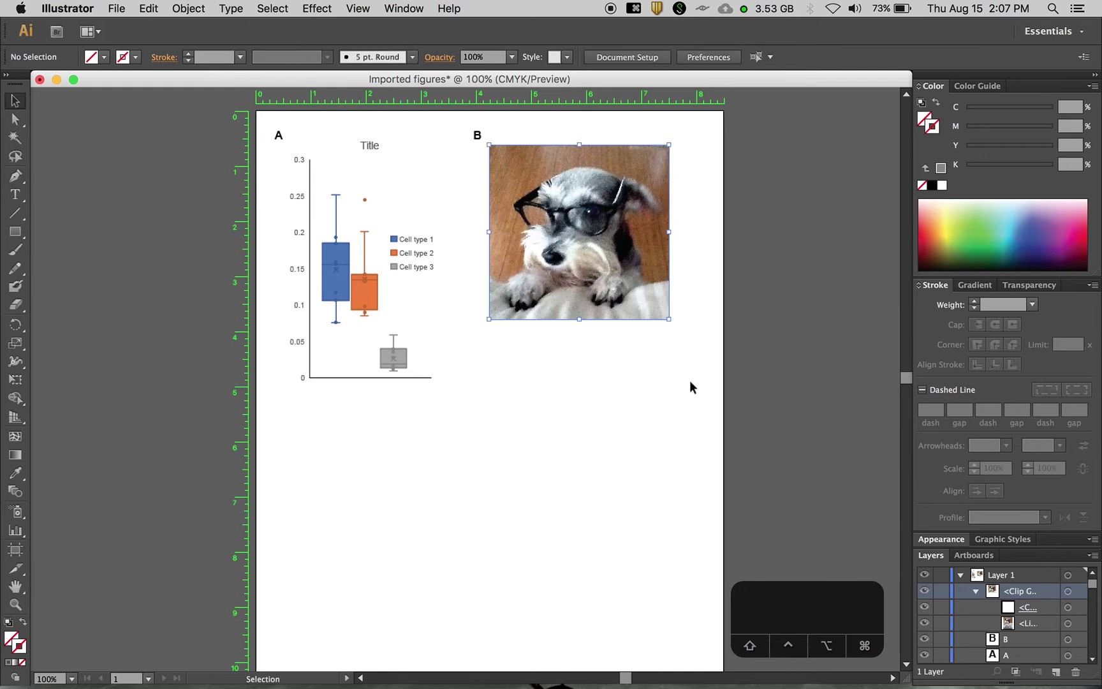
pyautogui.click(975, 590)
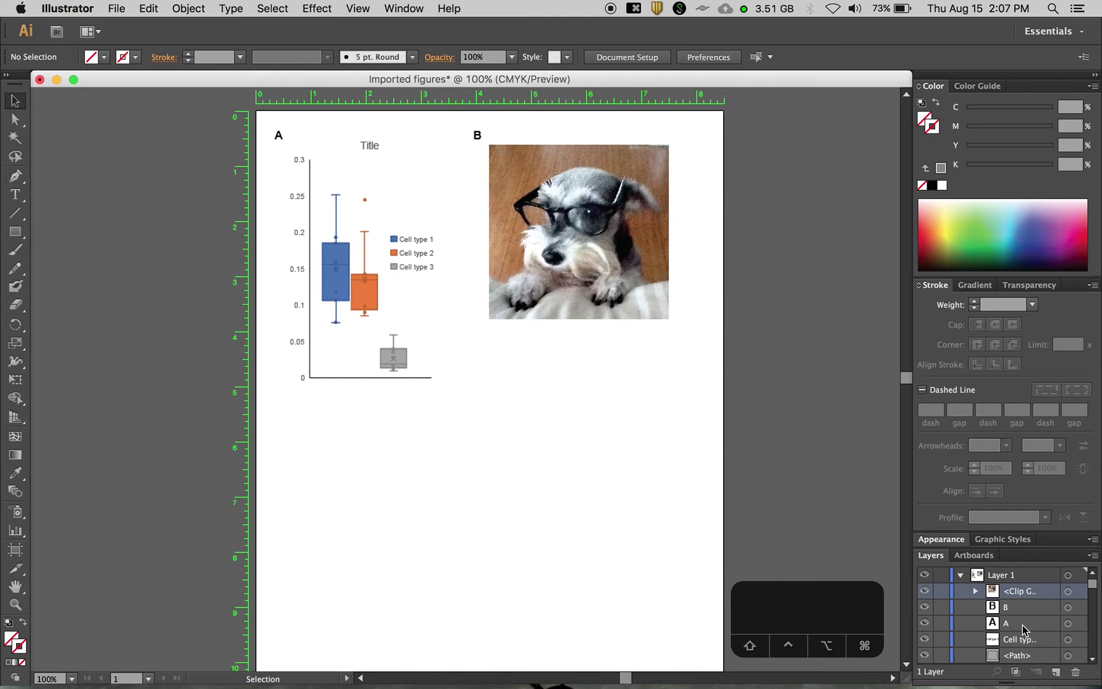
# Move the clipped dog photo slightly right and up to about X 5.97 in, Y 2.17 in, and deselect it.
pyautogui.click(632, 246)
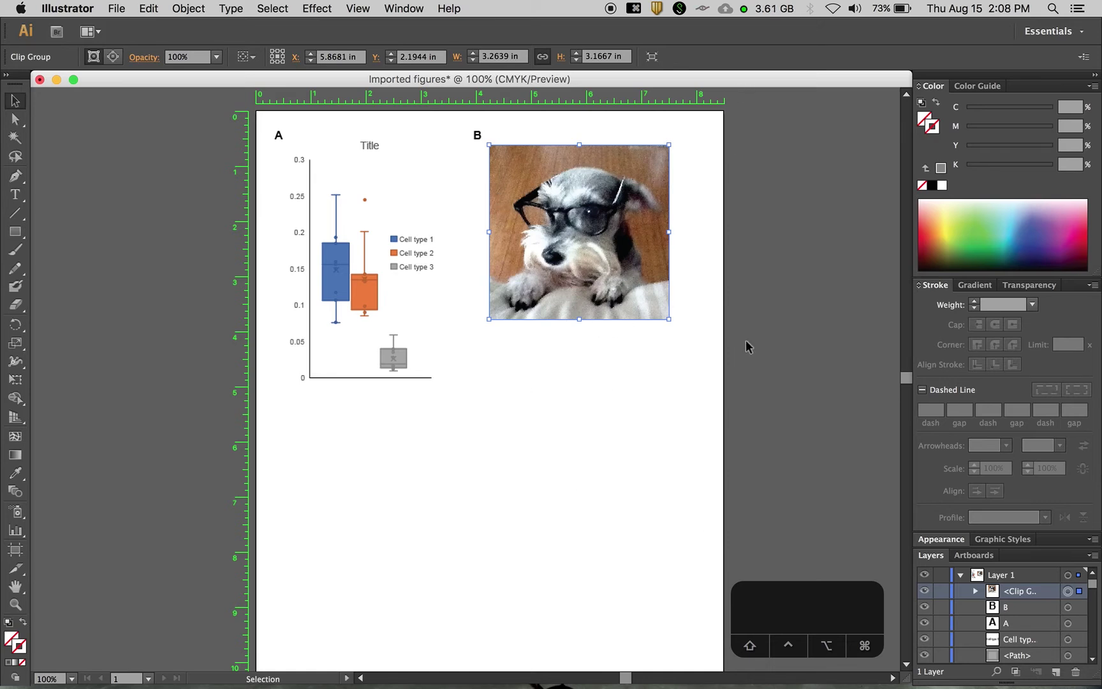
pyautogui.click(572, 377)
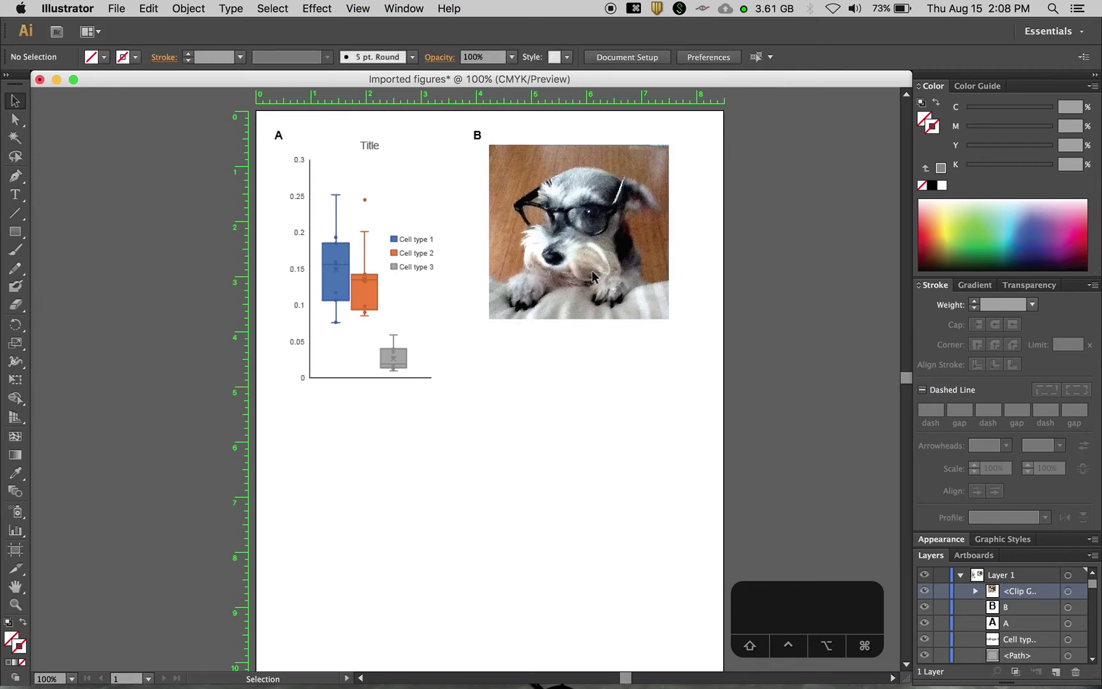
pyautogui.moveTo(591, 270); pyautogui.dragTo(596, 268)
pyautogui.click(598, 338)
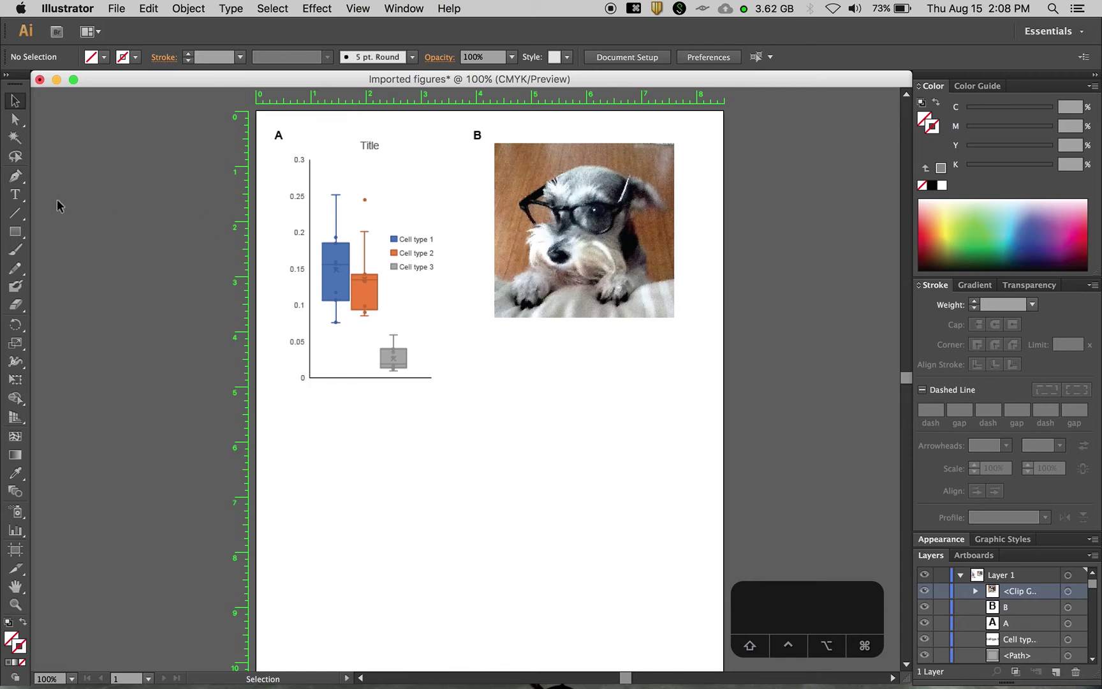
# Add a left-aligned text label "Dog" in the upper-left corner of the dog photo.
pyautogui.click(15, 194)
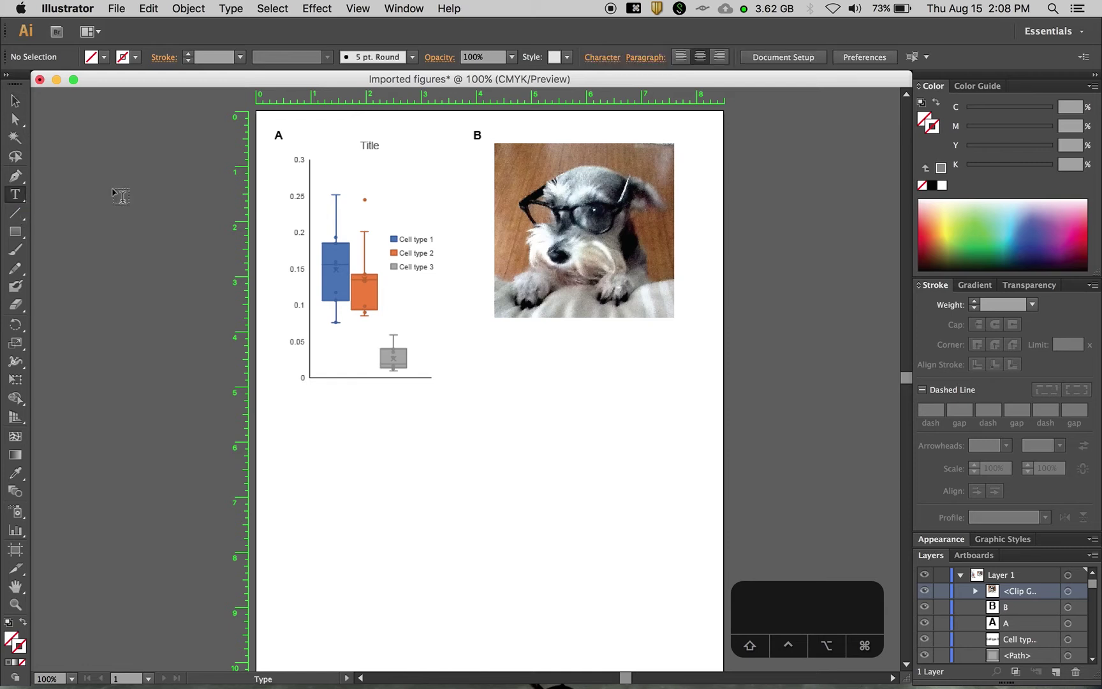
pyautogui.click(511, 159)
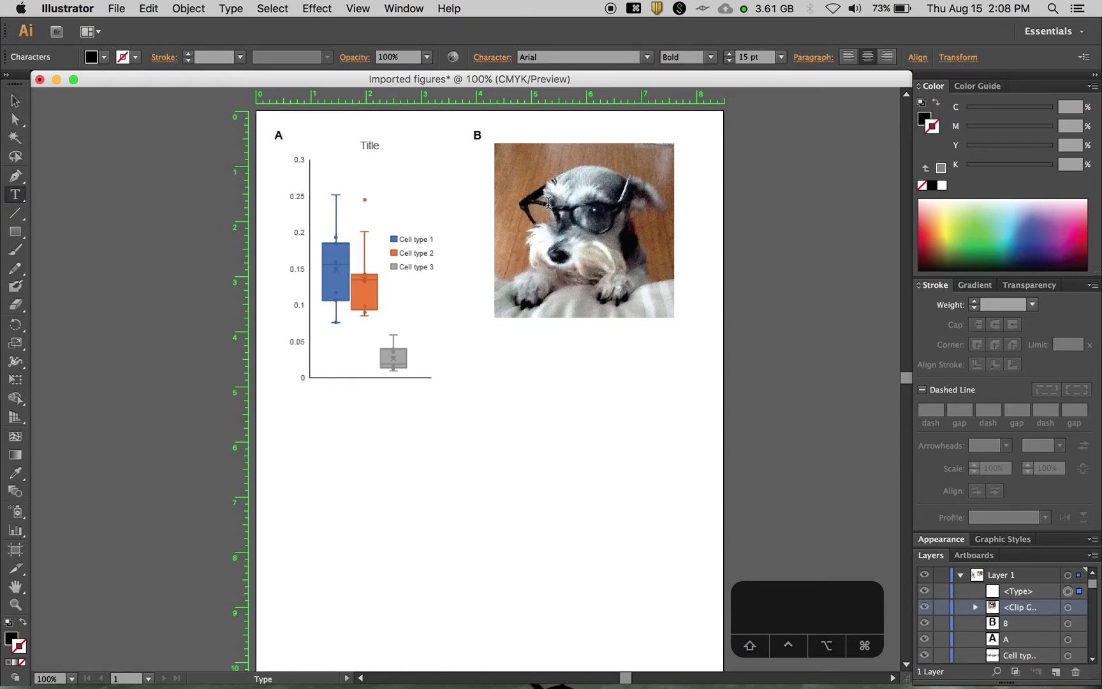
pyautogui.write('Dog')
pyautogui.press('super+a')
pyautogui.click(848, 56)
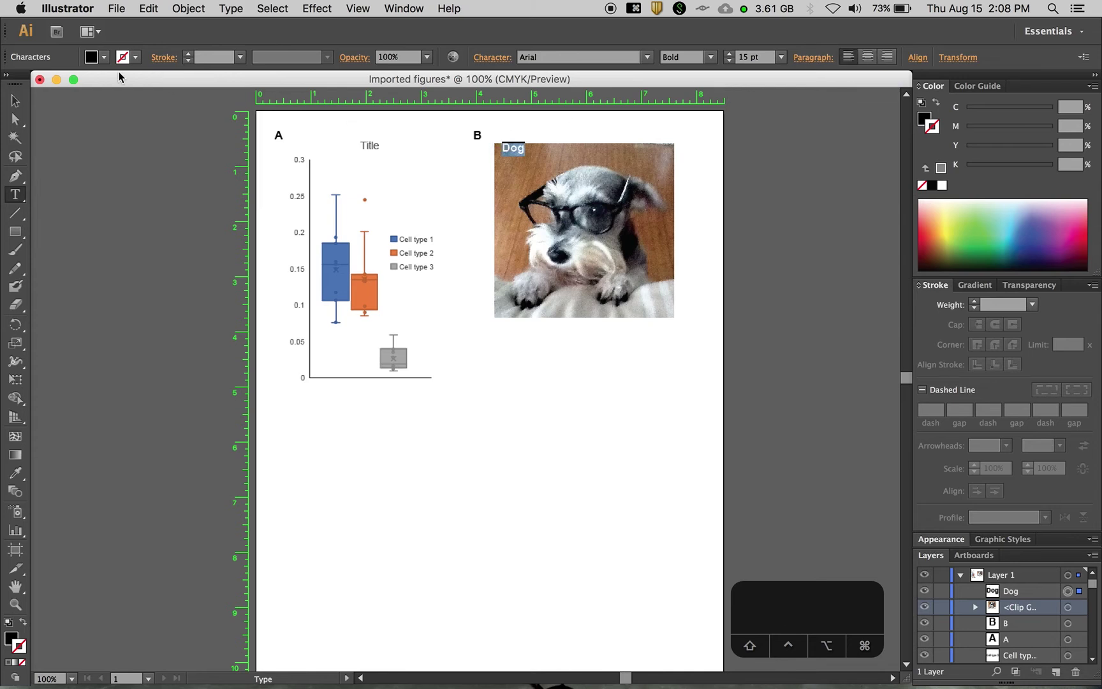
pyautogui.click(9, 108)
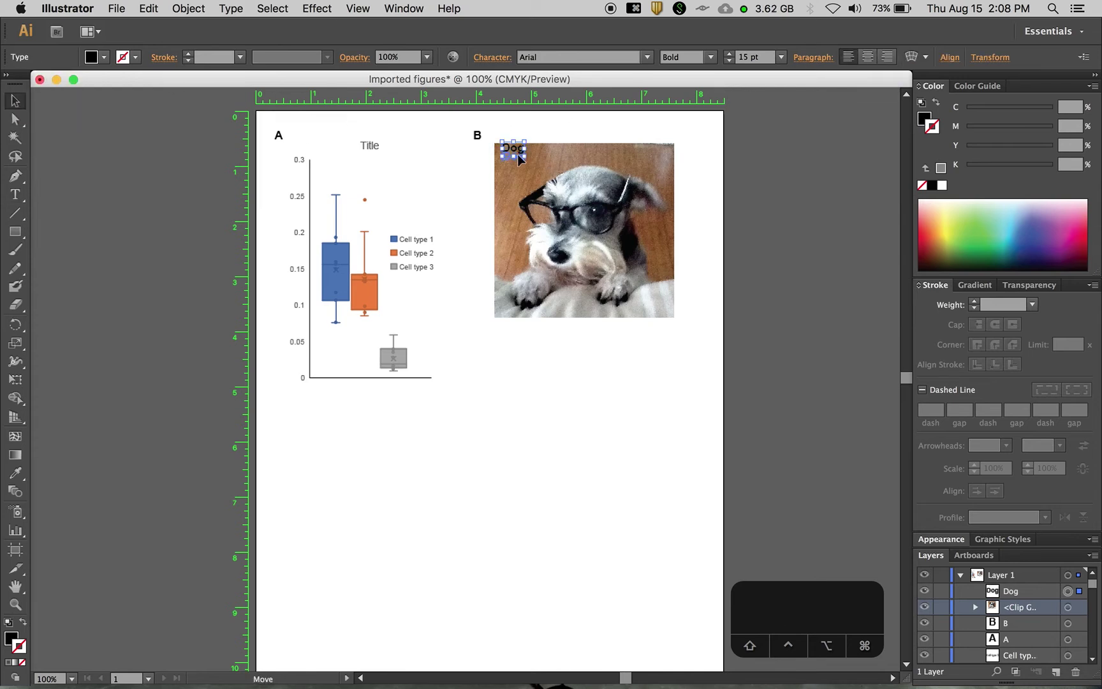
pyautogui.moveTo(518, 156); pyautogui.dragTo(517, 164)
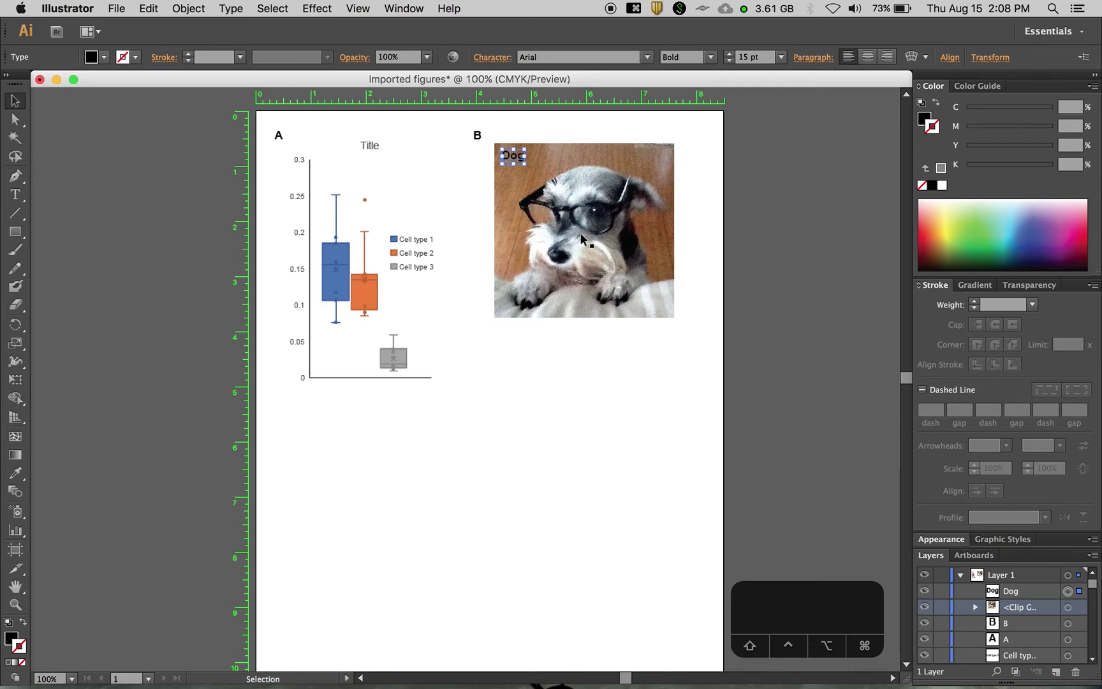
# Recolor the "Dog" label with the Eyedropper, sampling the light fur on top of the dog's head.
pyautogui.press('i')
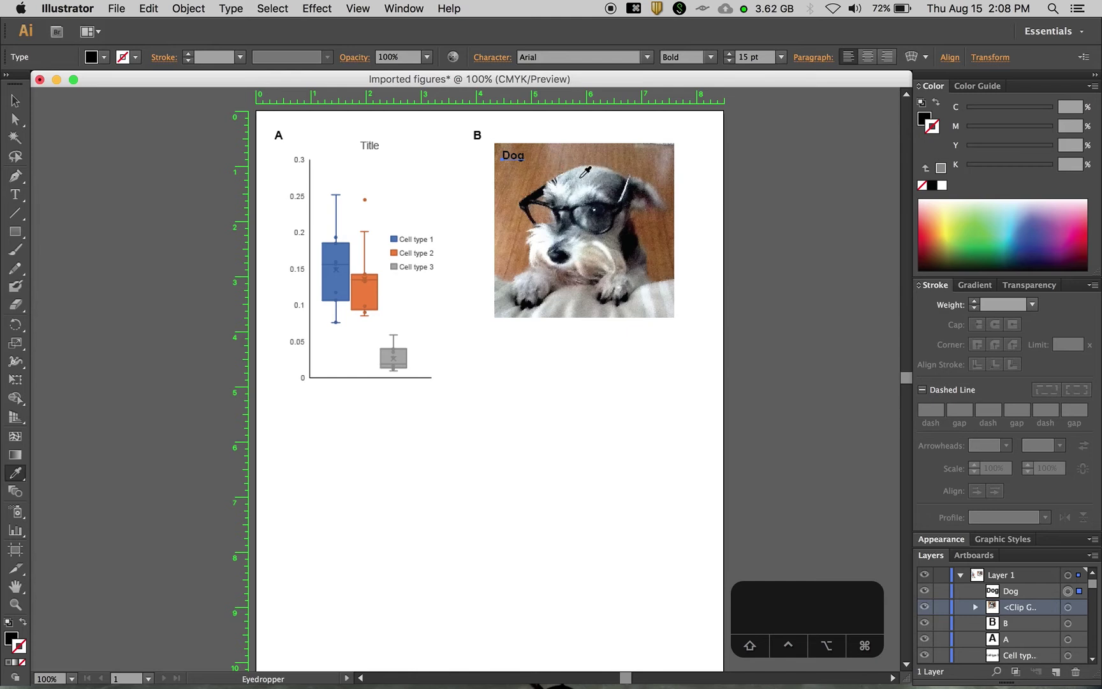
pyautogui.click(582, 177)
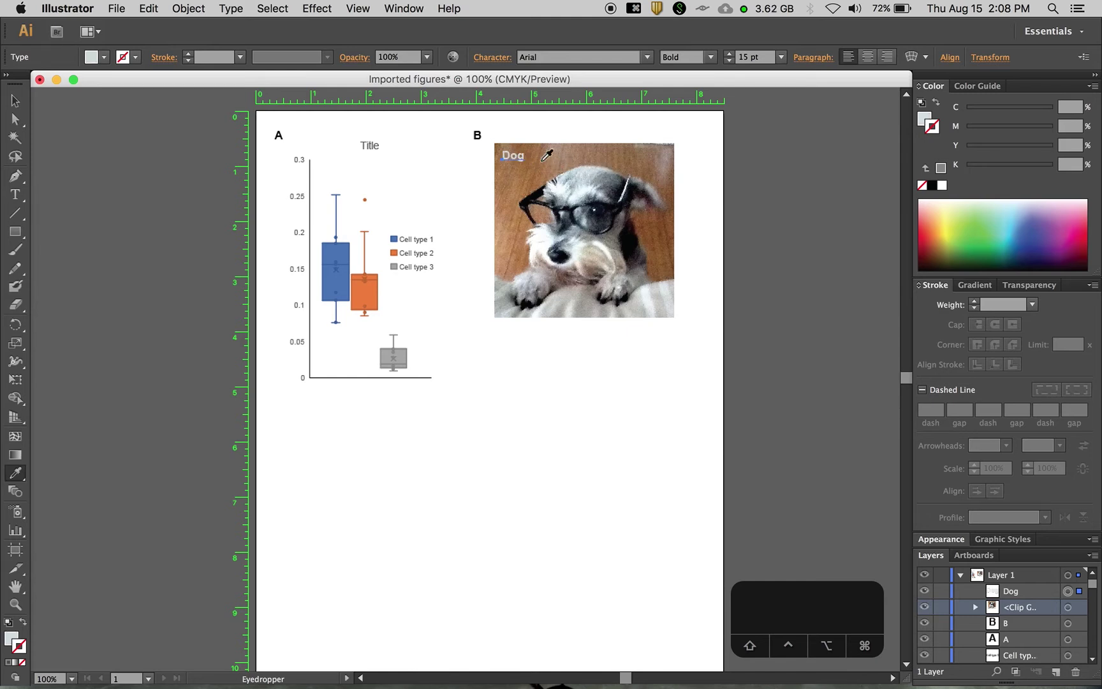
pyautogui.press('v')
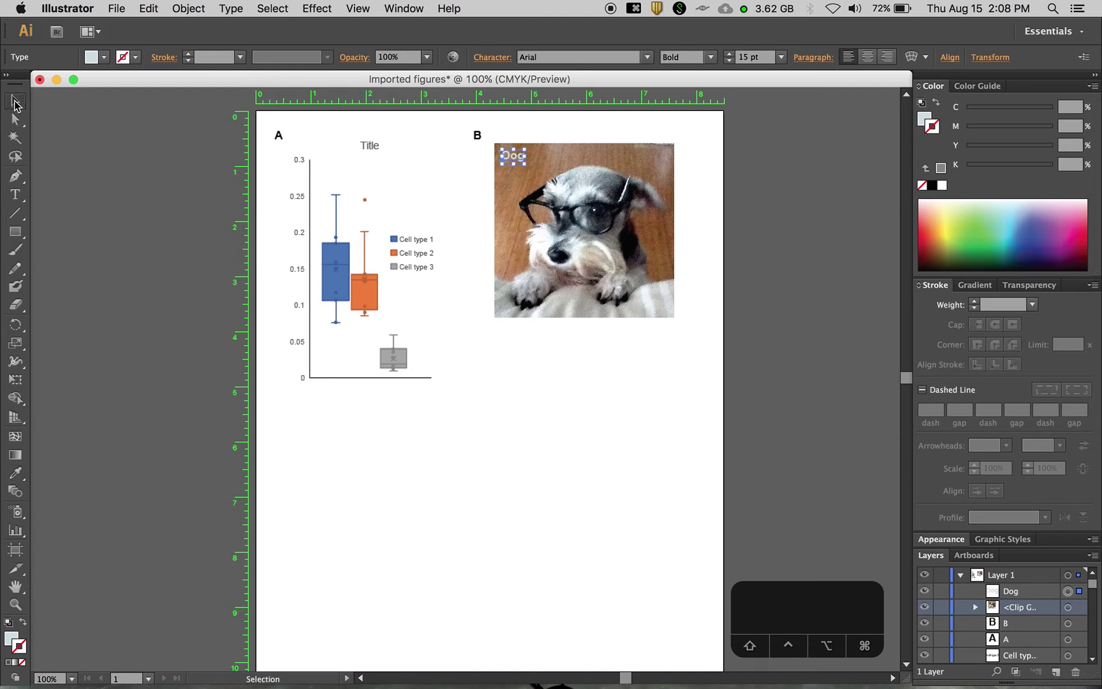
# Duplicate the "Dog" label just below itself, change the copy's text to "Glasses", and nudge it slightly down.
pyautogui.moveTo(513, 154); pyautogui.dragTo(511, 167)
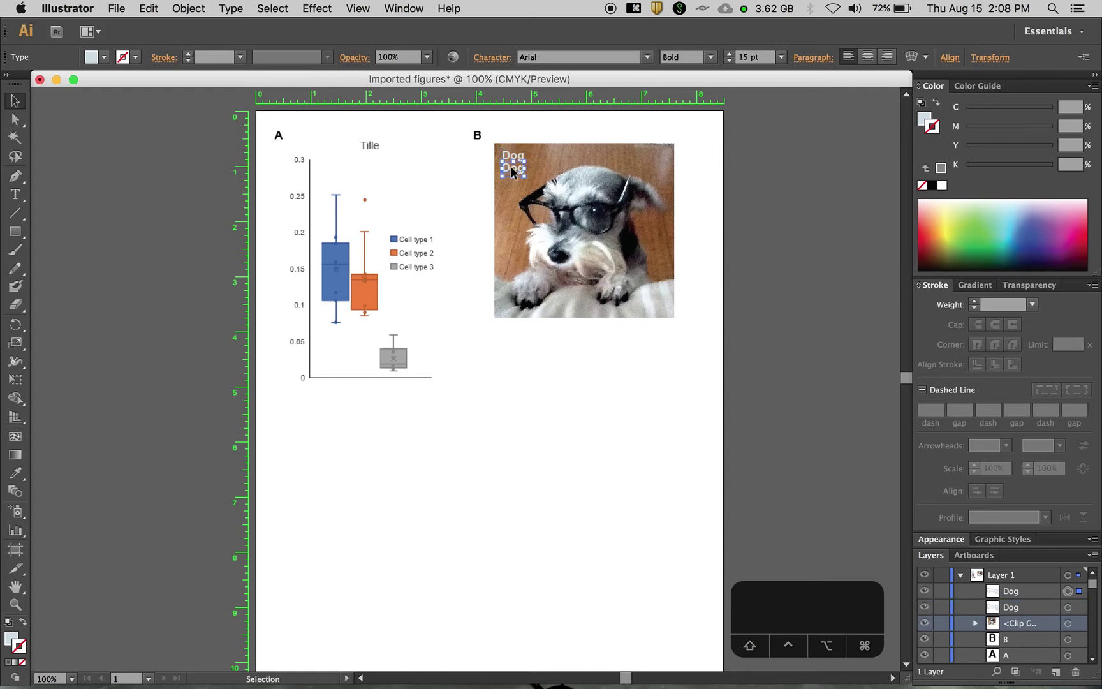
pyautogui.doubleClick(511, 167)
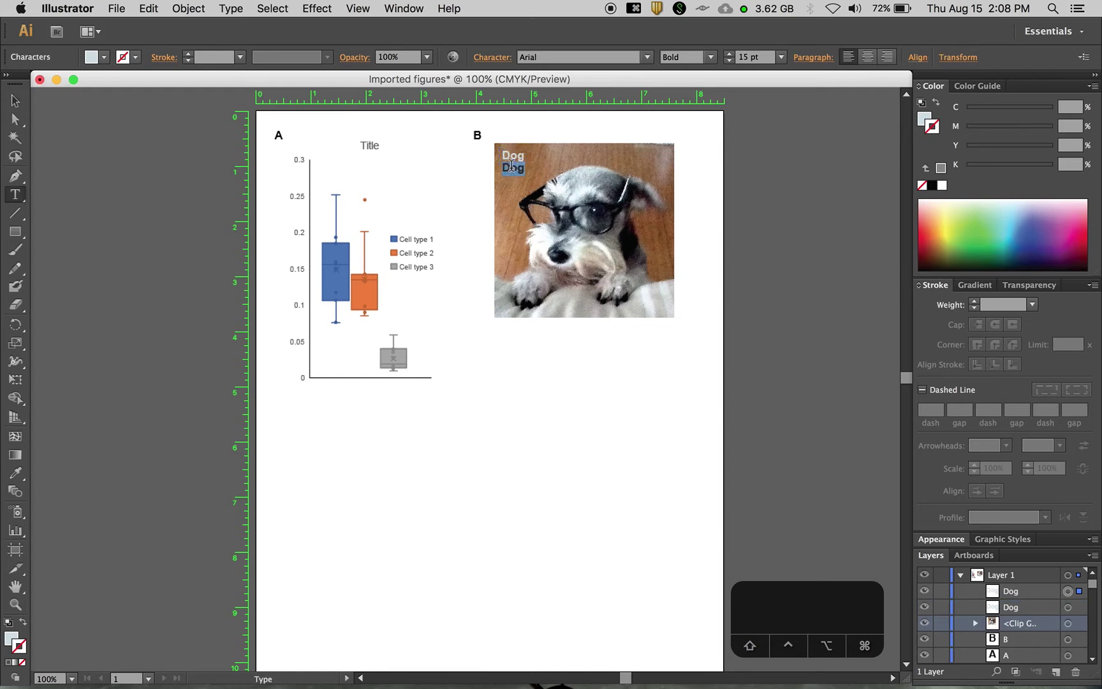
pyautogui.write('Glasses')
pyautogui.click(16, 101)
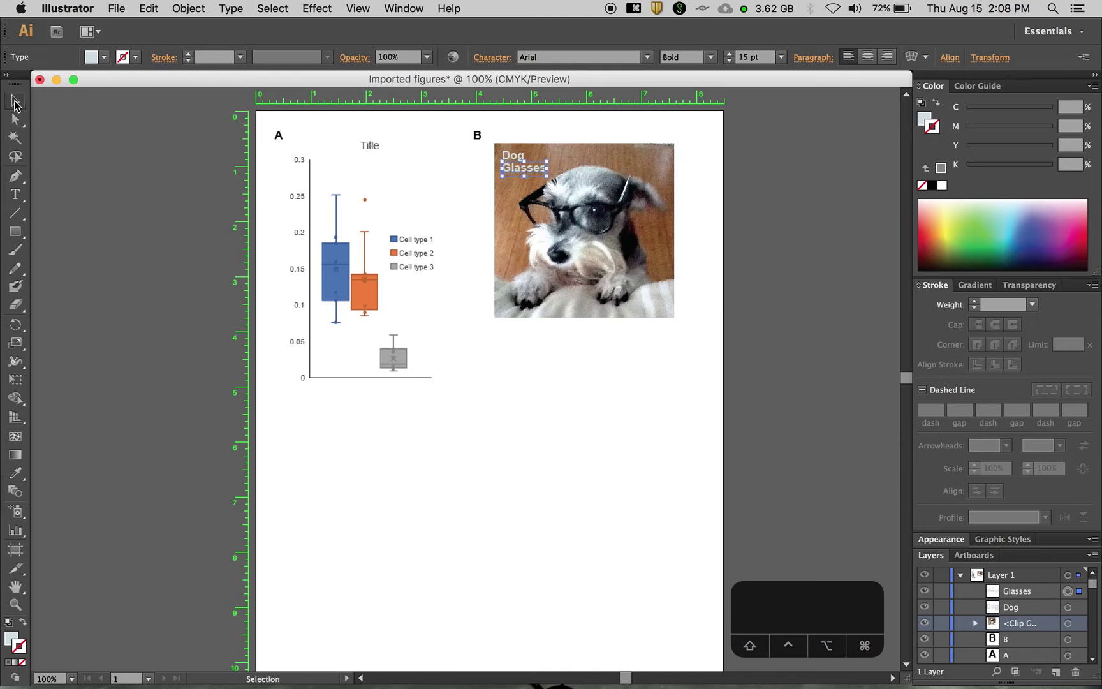
pyautogui.press('Down')
pyautogui.press('Down')
# Recolor the "Glasses" label with the Eyedropper, sampling the black frame of the dog's glasses, and deselect it.
pyautogui.press('i')
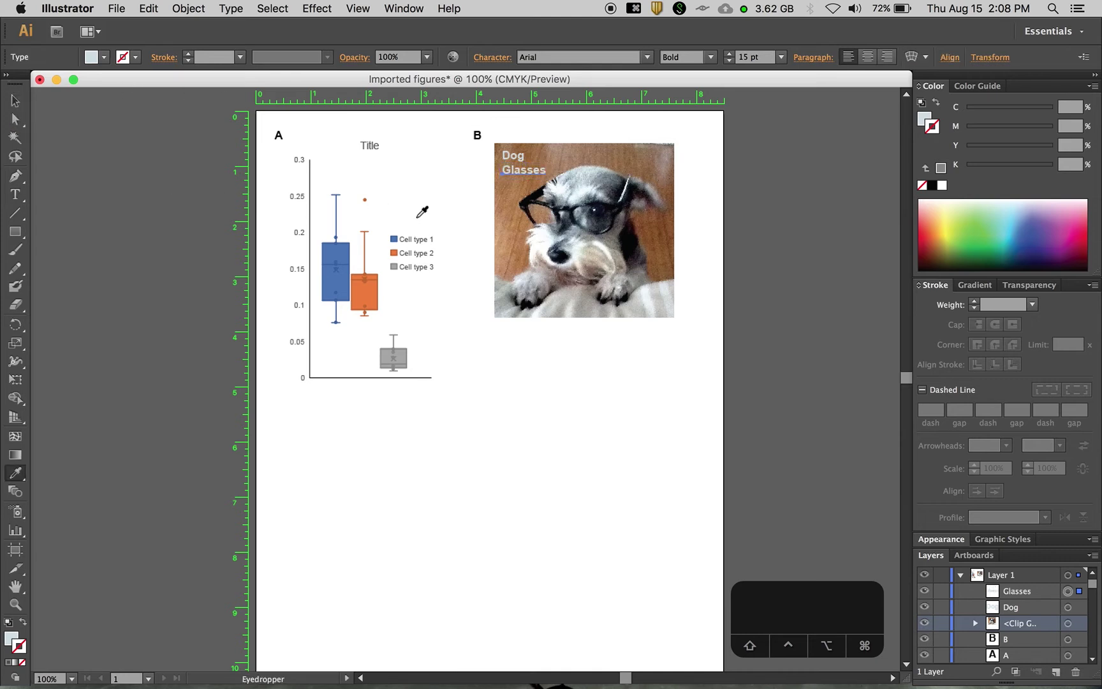
pyautogui.click(531, 192)
pyautogui.press('v')
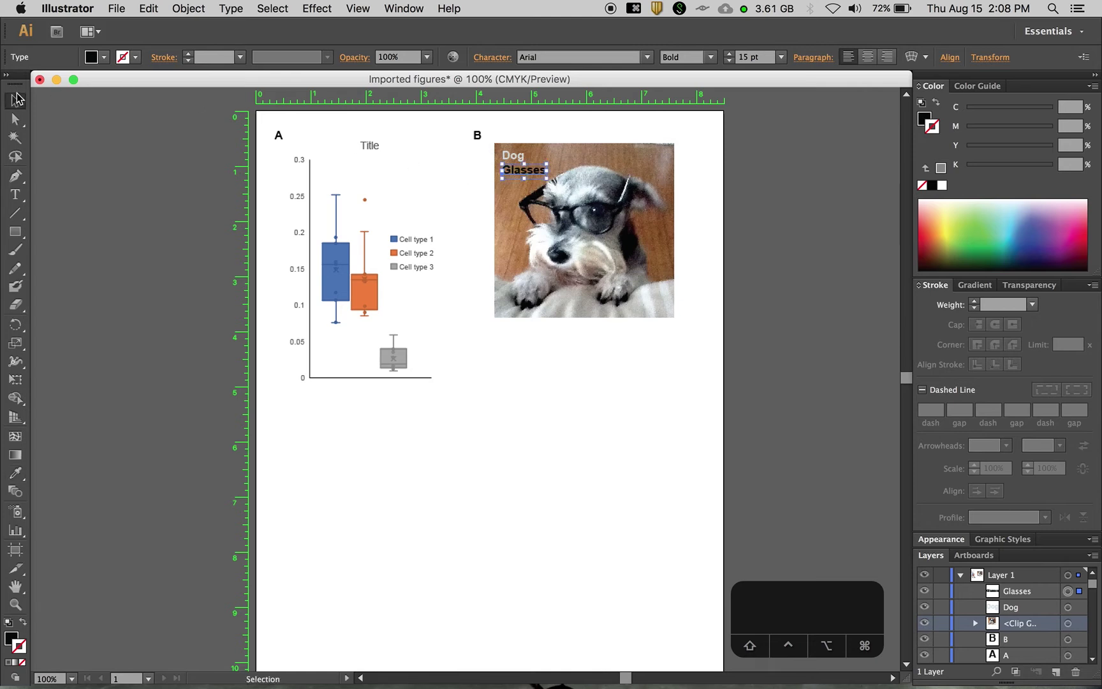
pyautogui.click(593, 414)
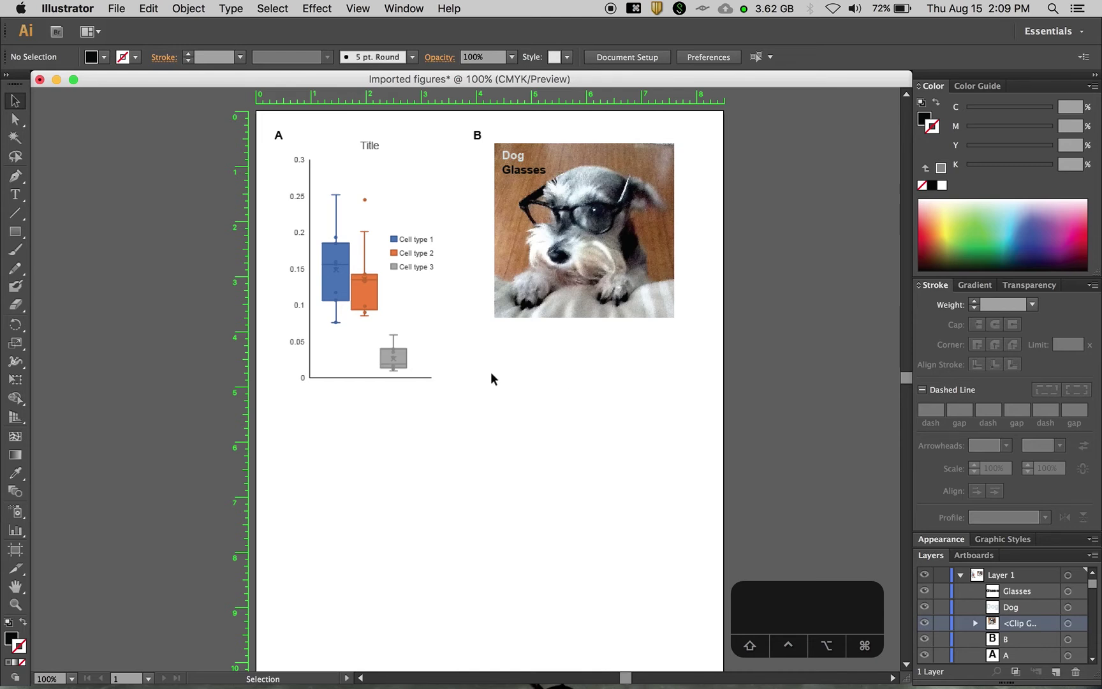
# Move the cell type legend about 1 in to the right, and shorten the plot's axes and boxes to about 2.85 in high.
pyautogui.scroll(2, 491, 372)
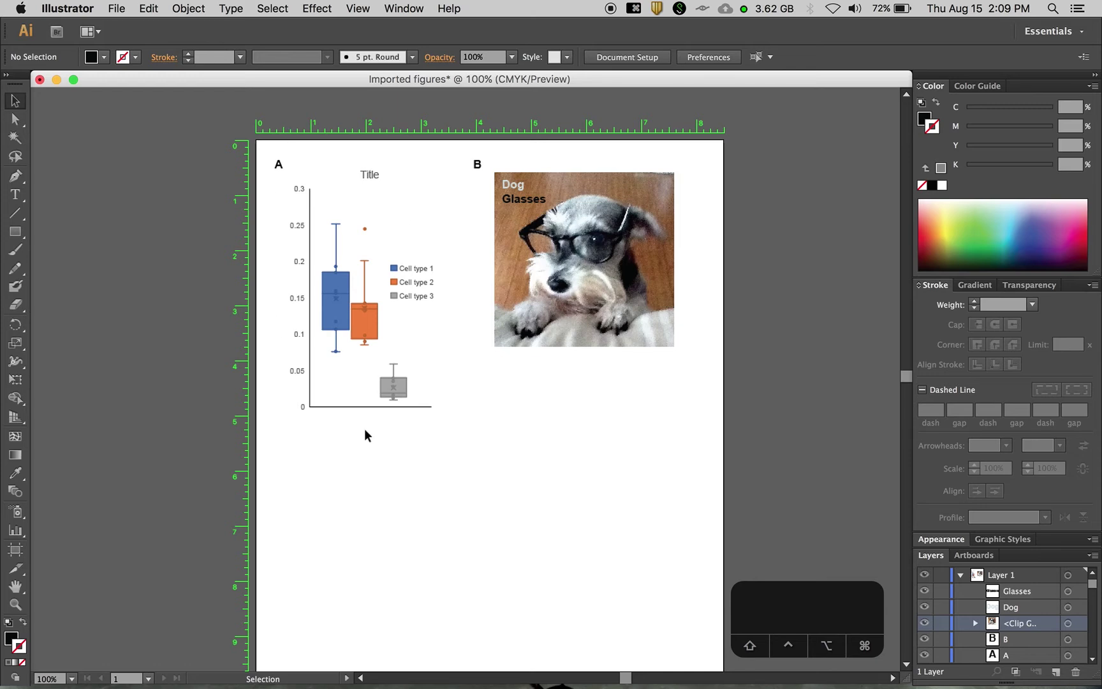
pyautogui.press('super+equal')
pyautogui.moveTo(508, 453); pyautogui.dragTo(566, 522)
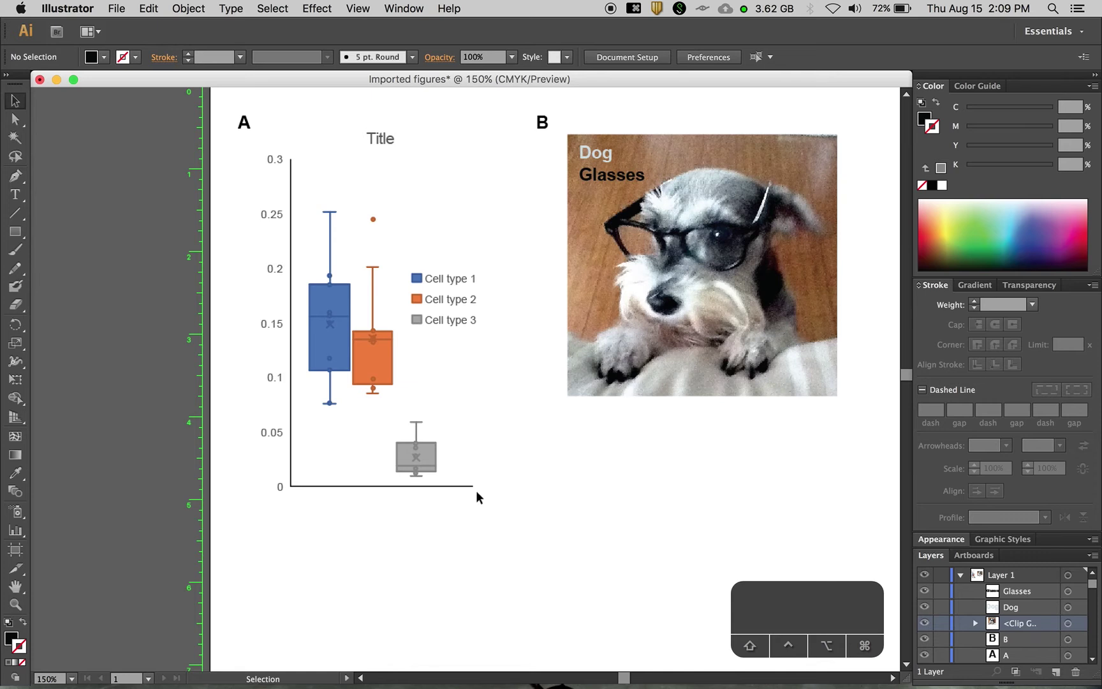
pyautogui.moveTo(503, 357); pyautogui.dragTo(400, 253)
pyautogui.moveTo(424, 302); pyautogui.dragTo(504, 297)
pyautogui.click(493, 464)
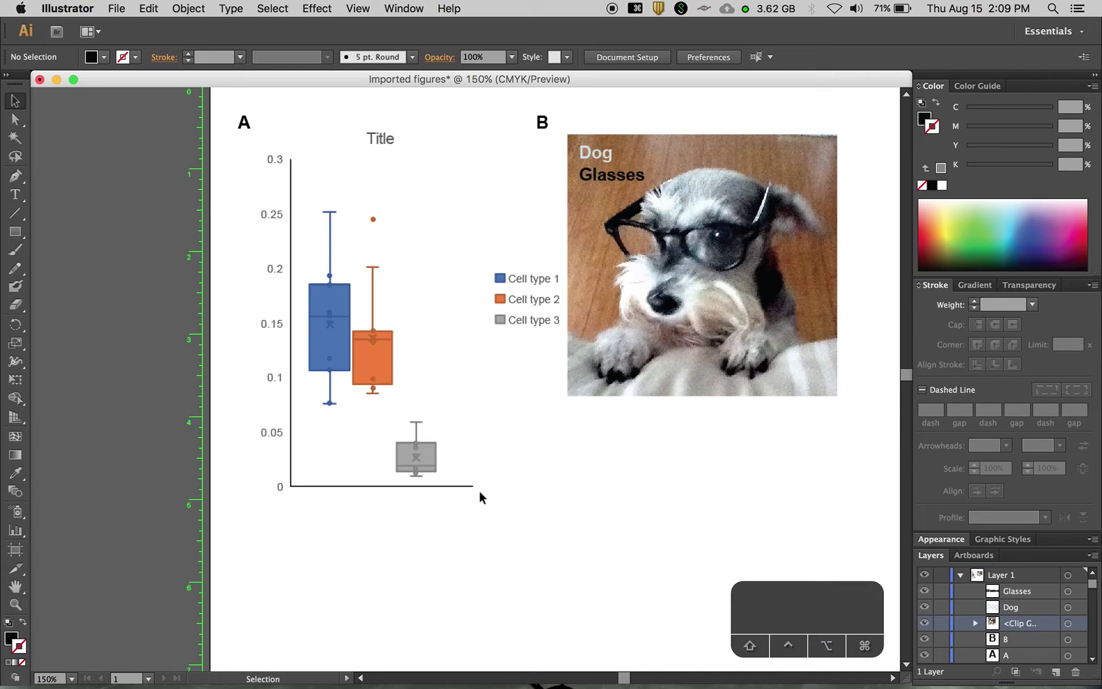
pyautogui.moveTo(479, 492); pyautogui.dragTo(288, 154)
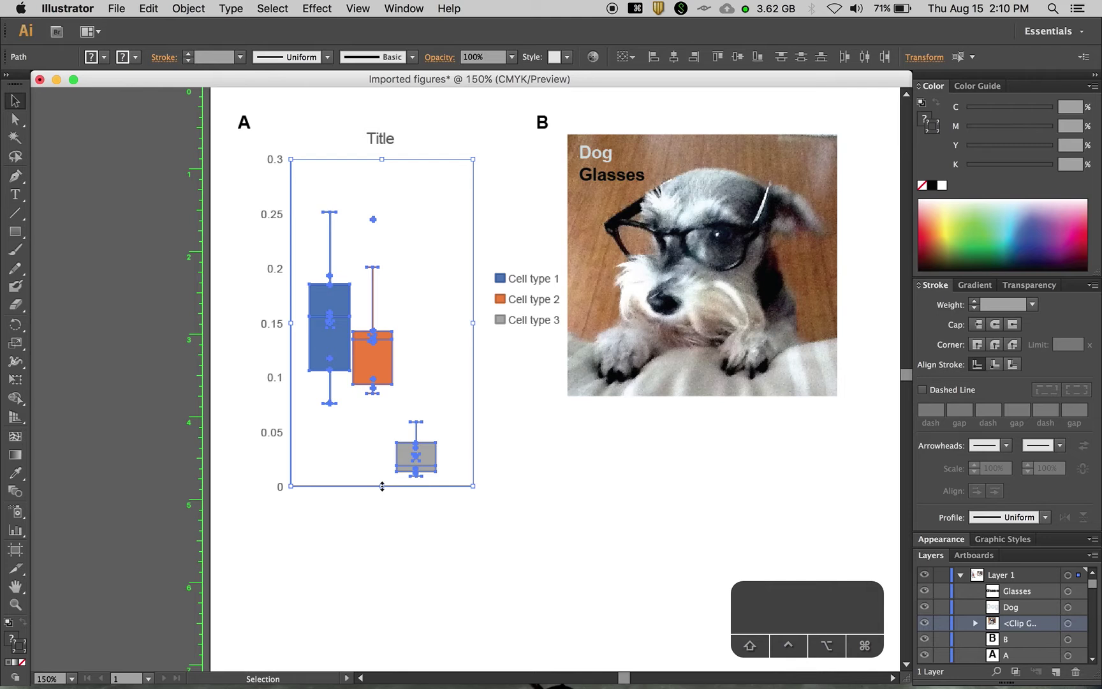
pyautogui.moveTo(382, 486); pyautogui.dragTo(387, 394)
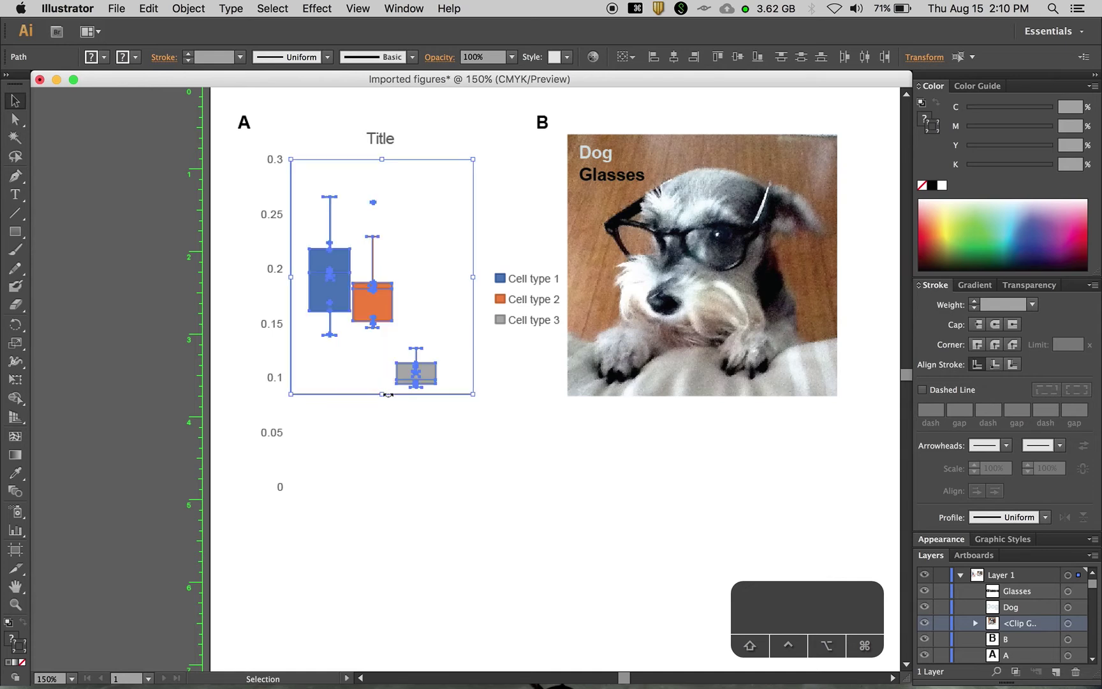
# Set the clipped dog photo's height to 3 in with proportions kept, and nudge it to about X 5.94 in, Y 2.13 in.
pyautogui.click(706, 341)
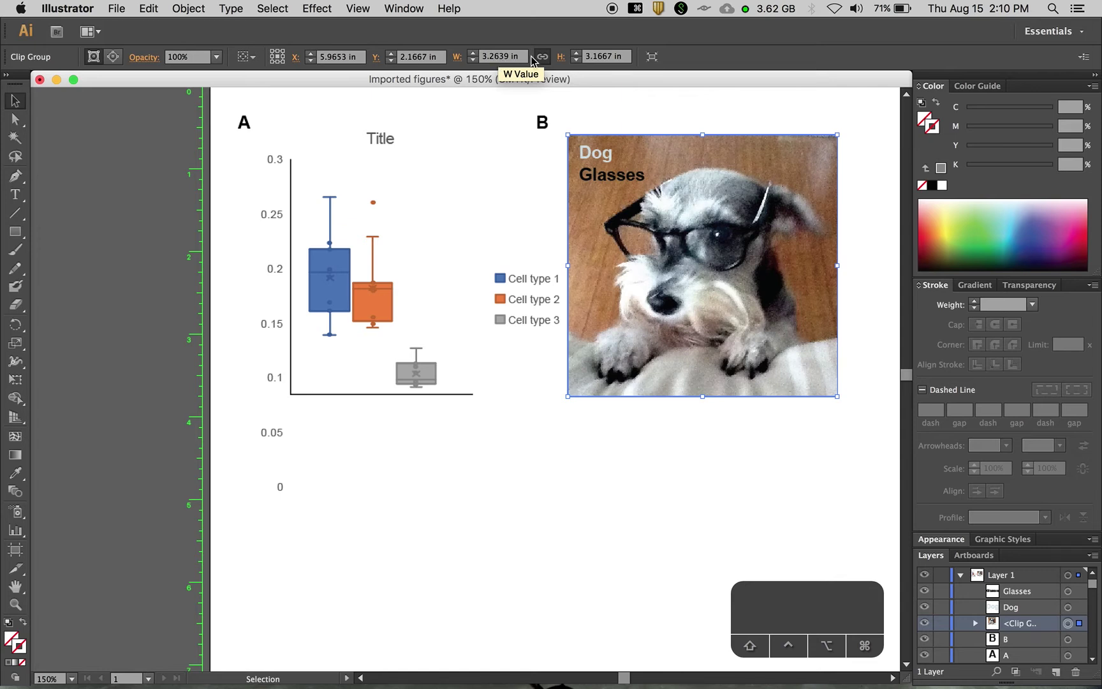
pyautogui.doubleClick(598, 58)
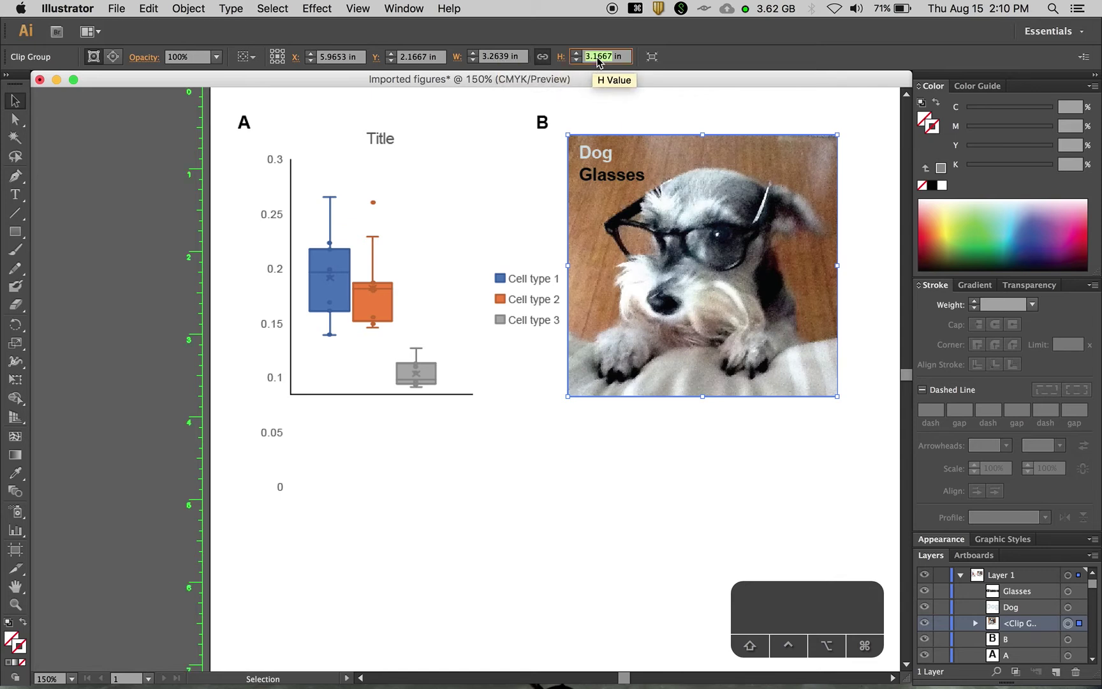
pyautogui.write('3')
pyautogui.press('Return')
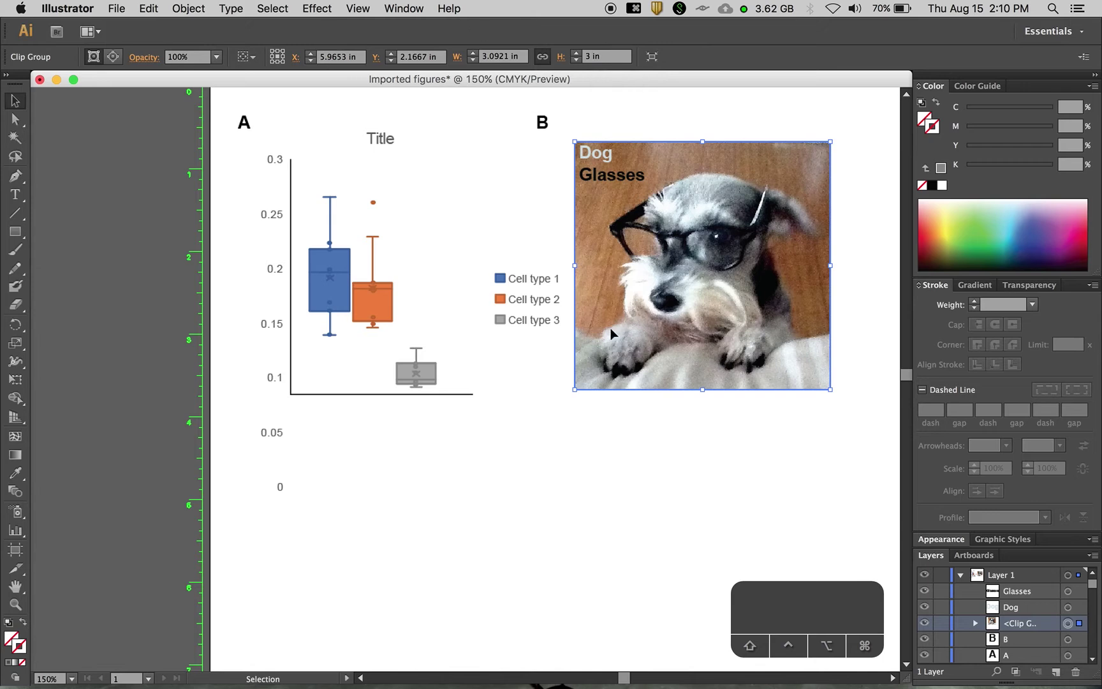
pyautogui.press('Left')
pyautogui.press('Left')
pyautogui.press('Up')
pyautogui.press('Up')
pyautogui.press('Up')
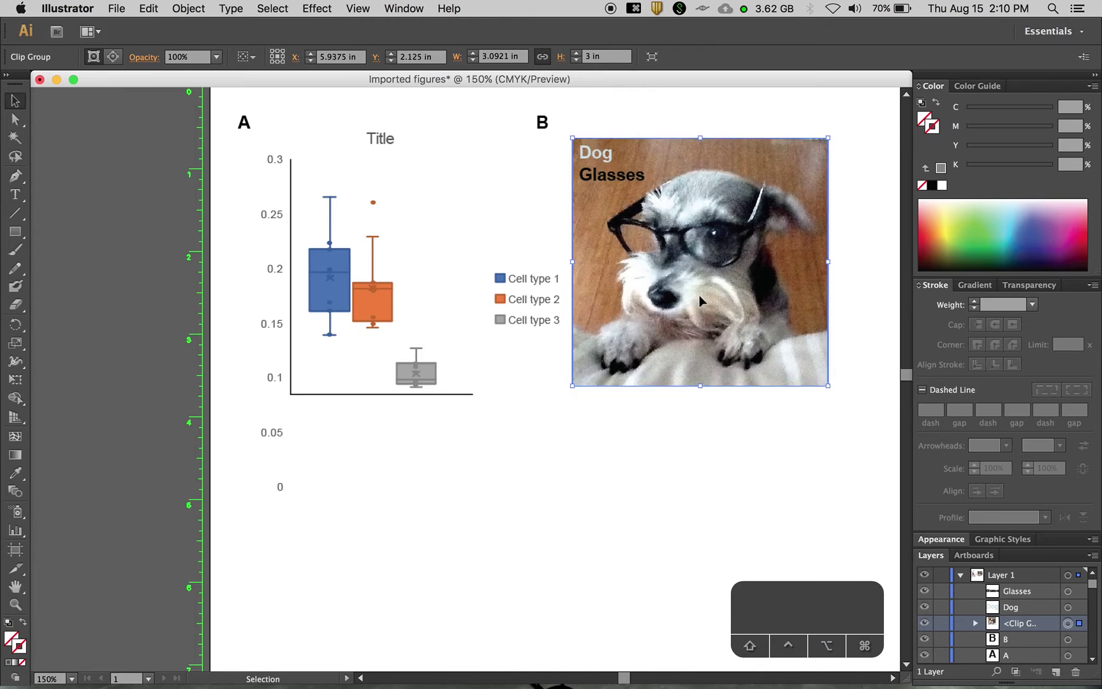
# Set the height of the box plot's axes and boxes to 3 in with proportions kept, measured from their upper-left reference point.
pyautogui.moveTo(489, 405); pyautogui.dragTo(288, 159)
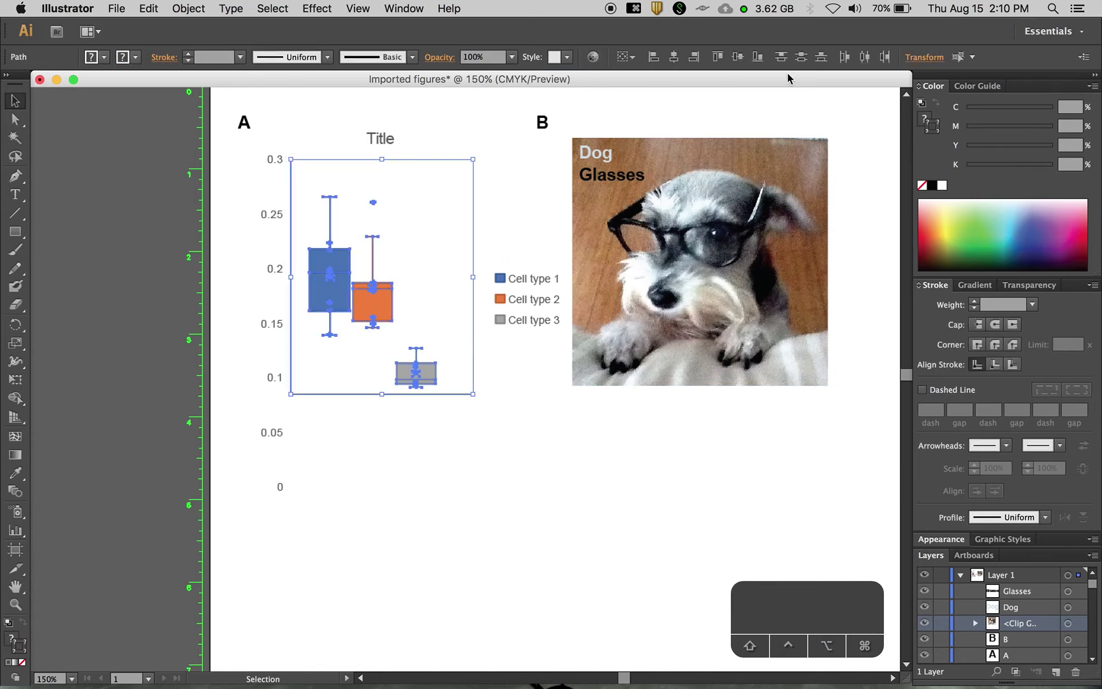
pyautogui.click(918, 57)
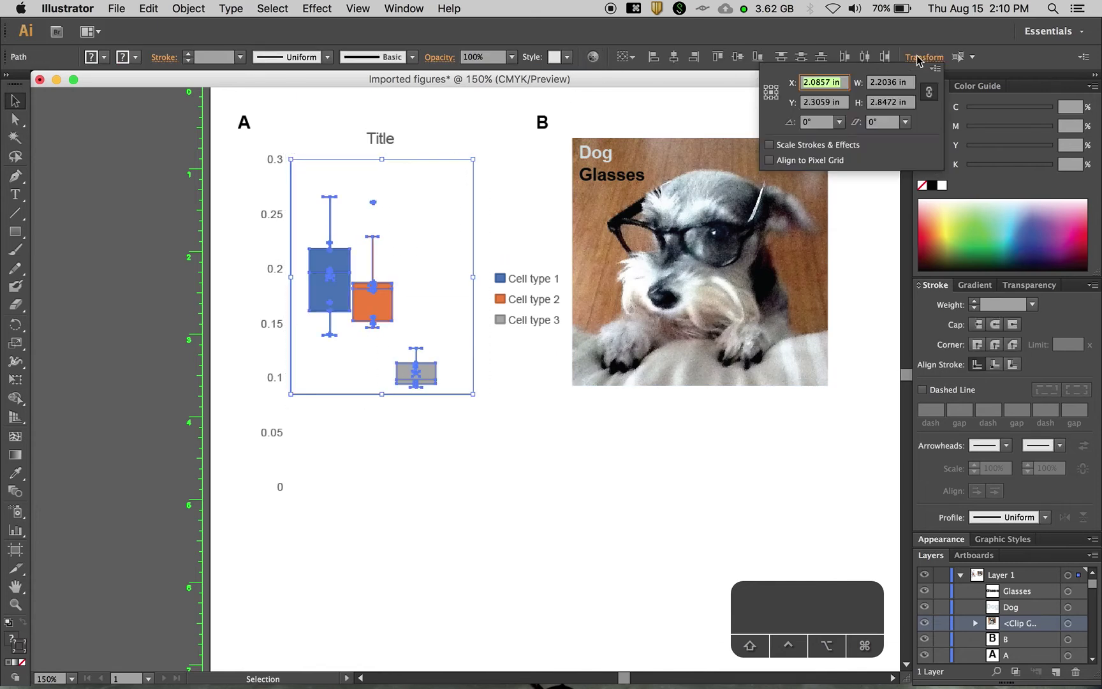
pyautogui.click(766, 87)
pyautogui.click(884, 103)
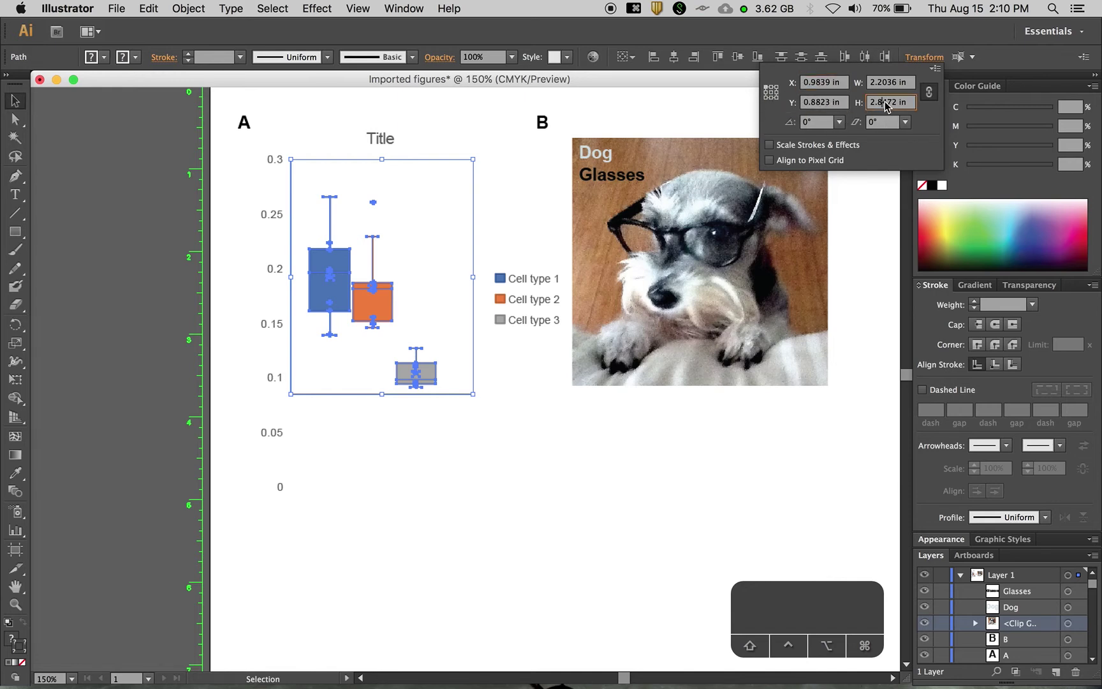
pyautogui.tripleClick(884, 102)
pyautogui.write('3')
pyautogui.press('Return')
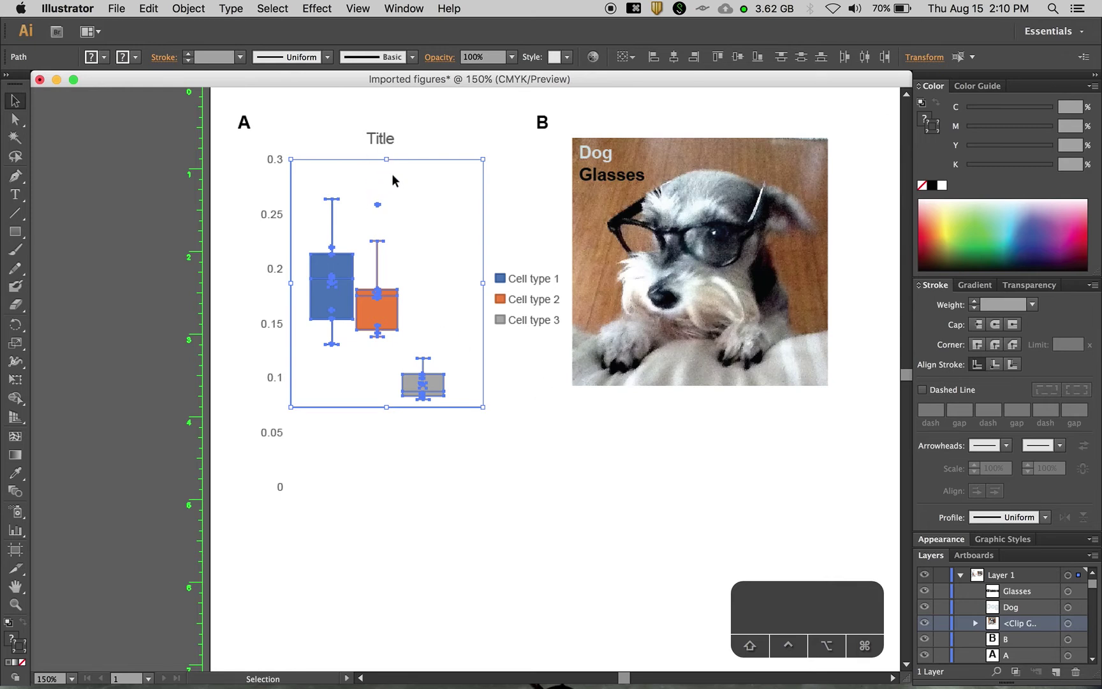
# Nudge the resized axes and boxes up until their top is nearly level with the top of the dog photo.
pyautogui.hotkey('shift', 'Up')
pyautogui.hotkey('shift', 'Up')
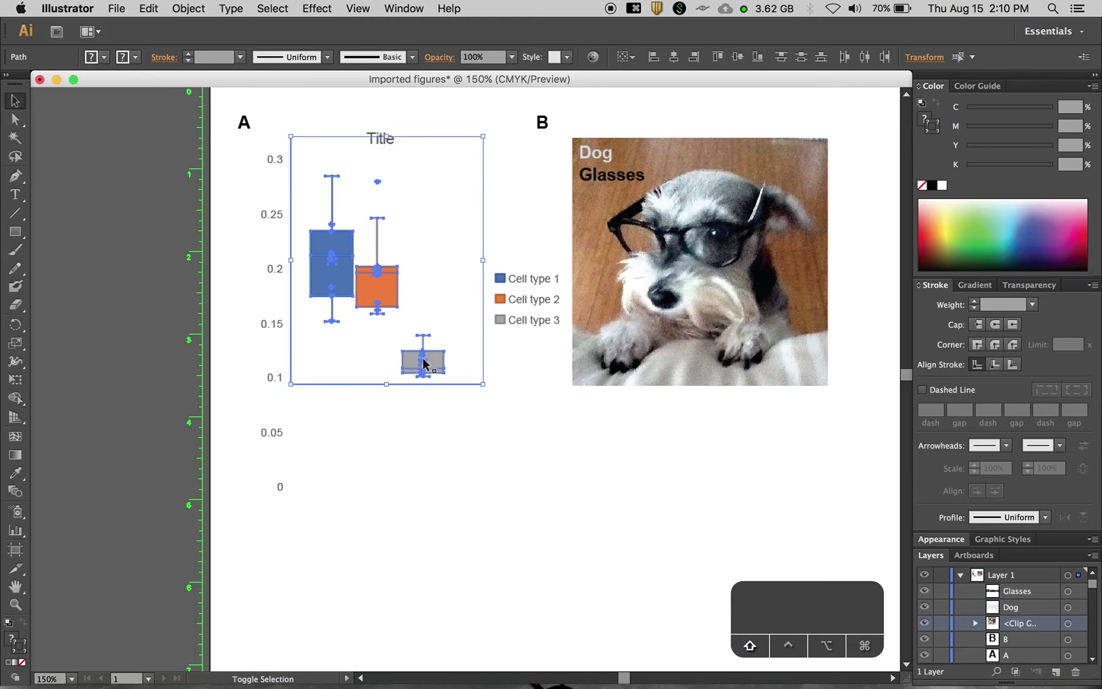
pyautogui.press('Down')
pyautogui.press('Down')
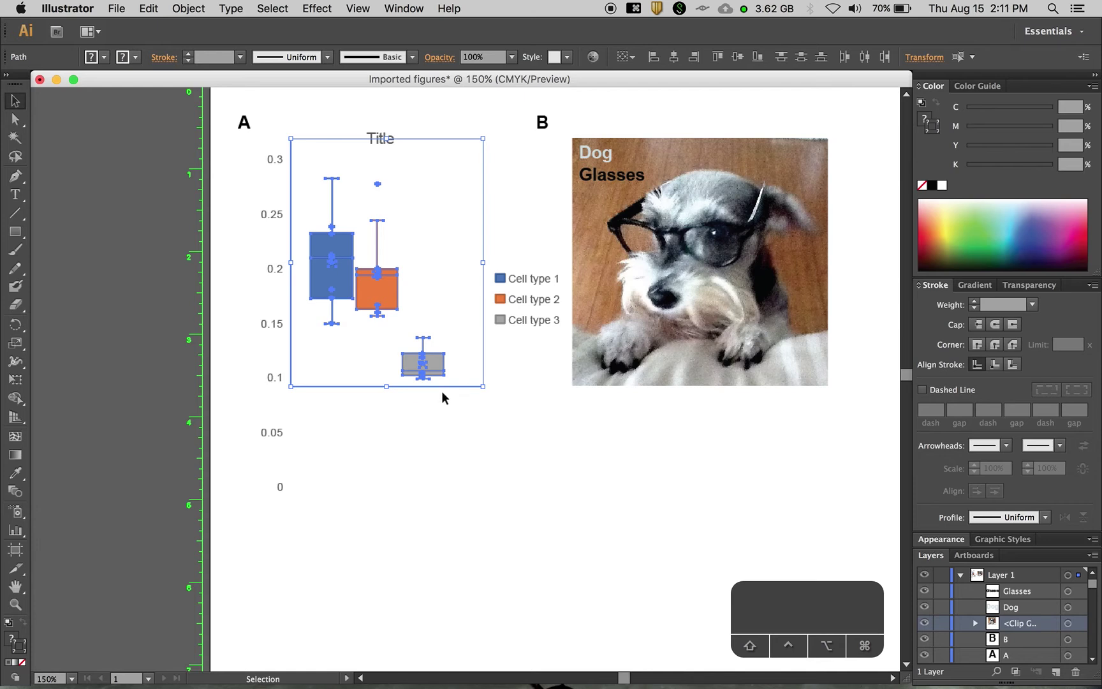
# Group the plot's axes and boxes, then align the bottom edges of the group and the dog photo.
pyautogui.press('super+g')
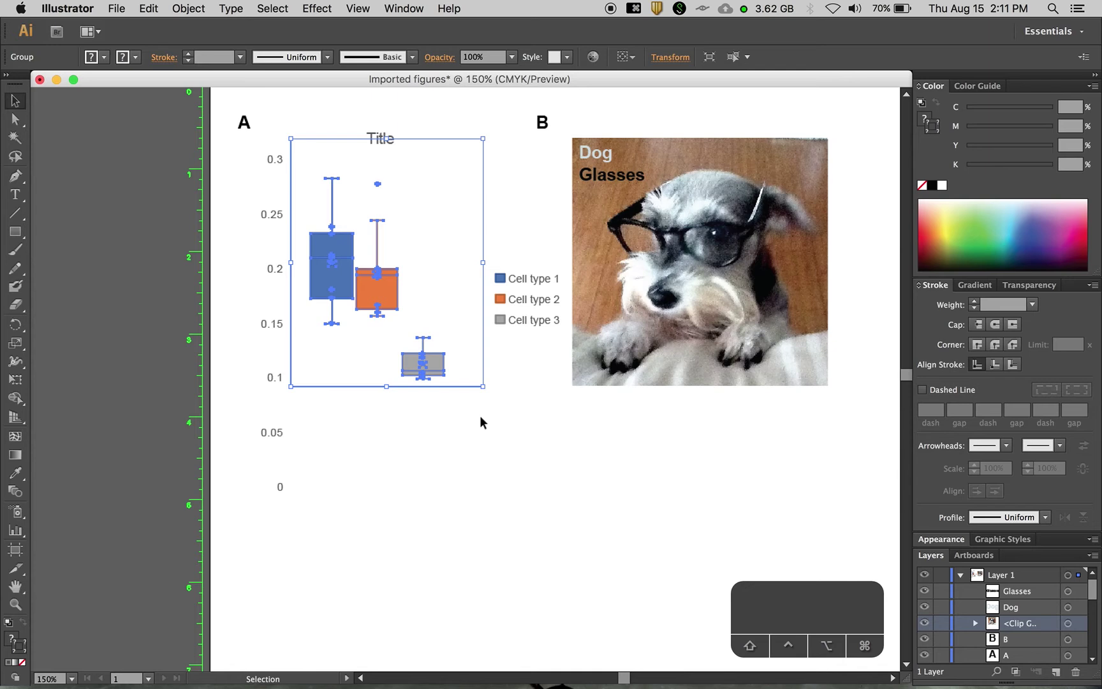
pyautogui.keyDown('shift'); pyautogui.click(666, 299); pyautogui.keyUp('shift')
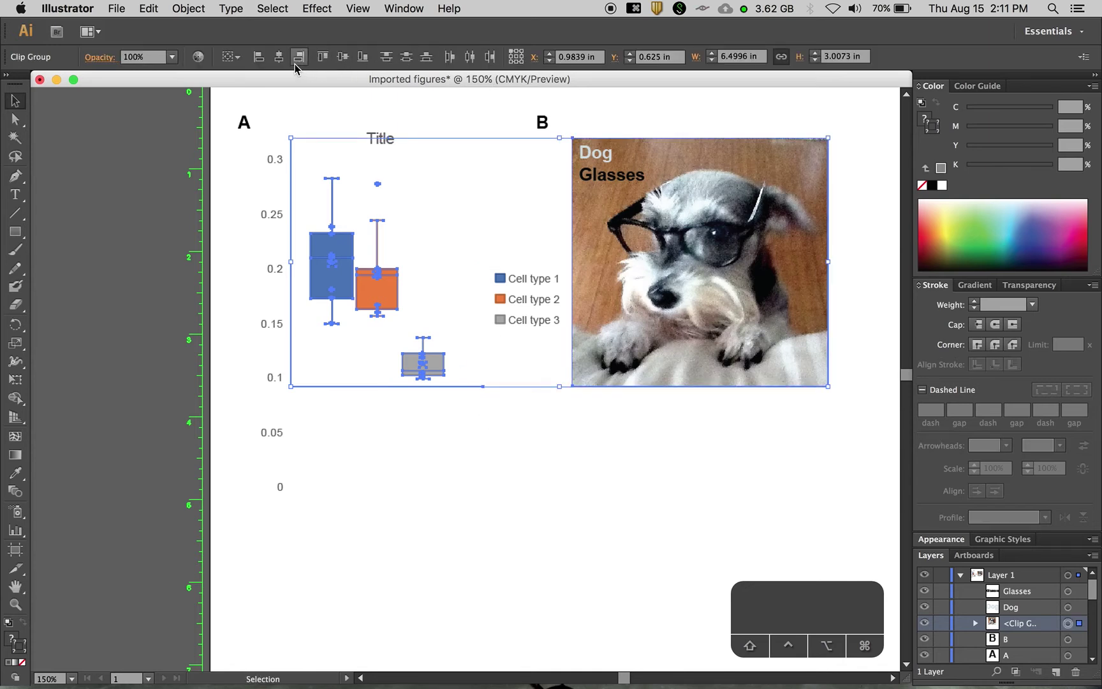
pyautogui.click(360, 59)
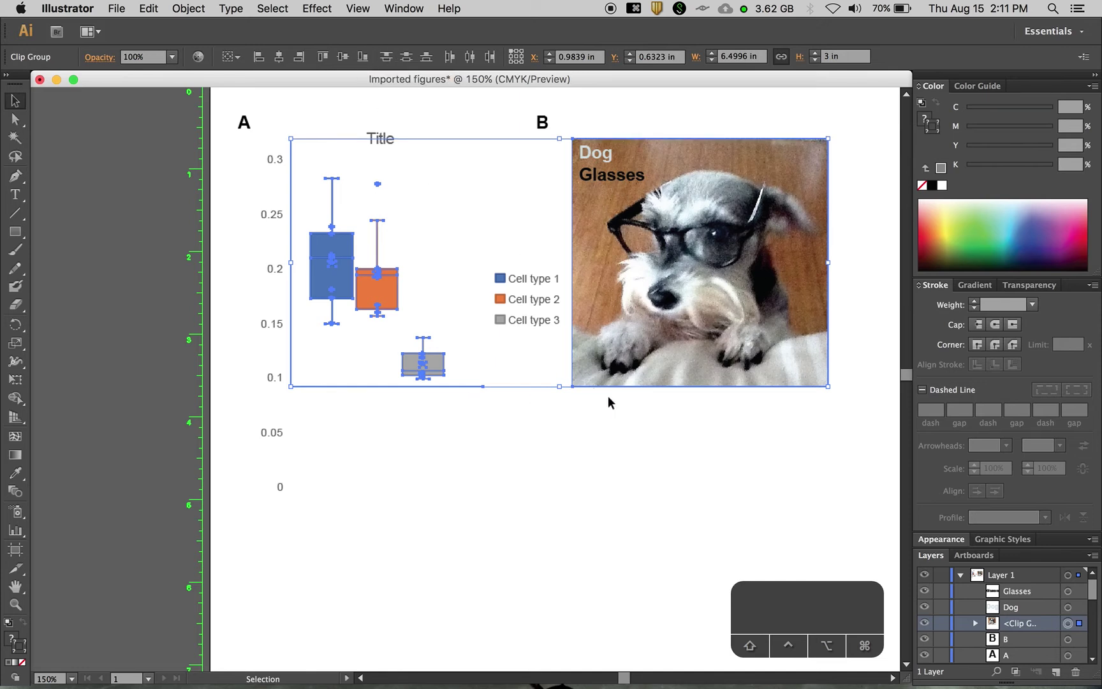
pyautogui.click(688, 444)
# Move the cell type legend about 0.6 in left and 0.6 in up, so it sits above the gray box.
pyautogui.moveTo(565, 343); pyautogui.dragTo(490, 257)
pyautogui.moveTo(499, 300); pyautogui.dragTo(420, 245)
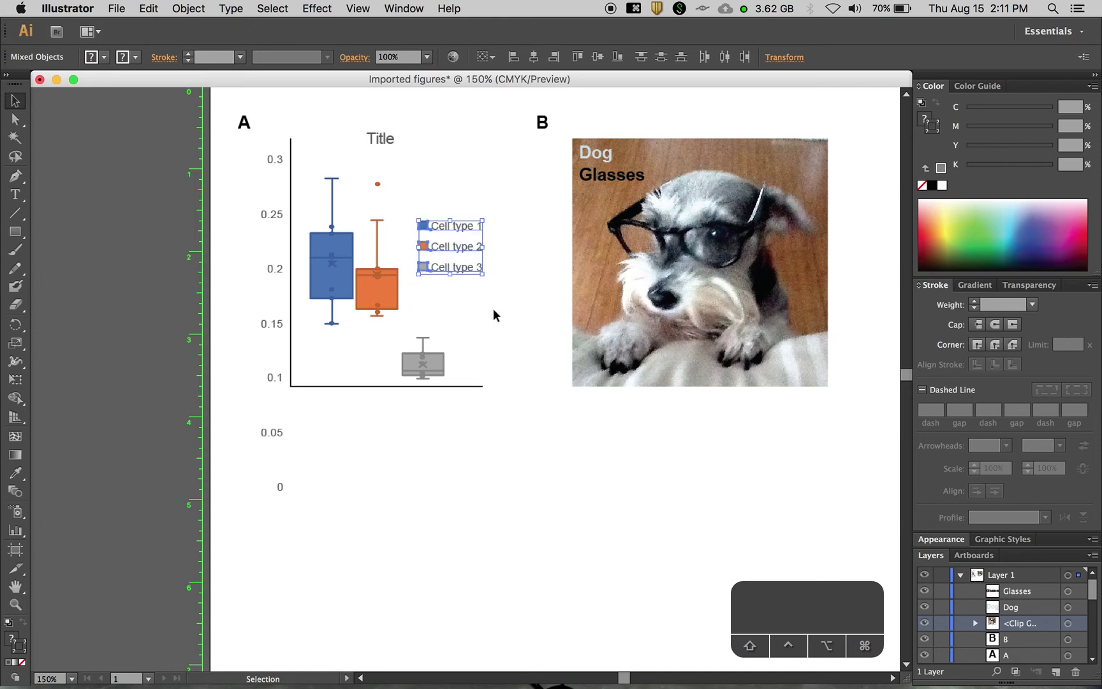
pyautogui.hotkey('shift', 'Right')
pyautogui.hotkey('shift', 'Right')
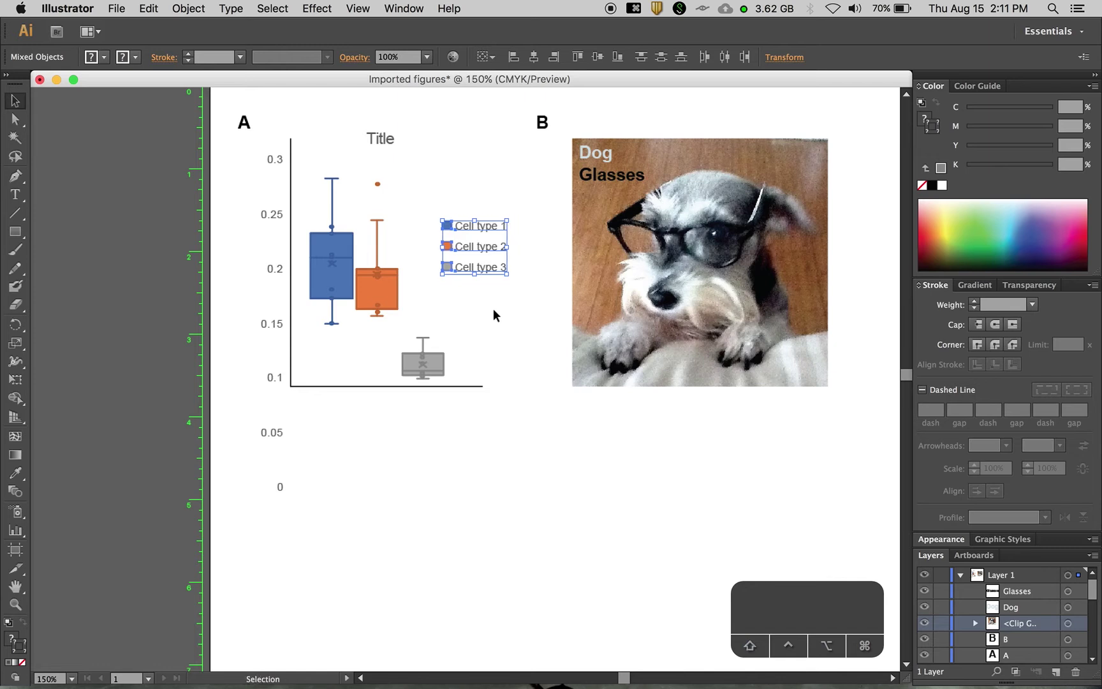
pyautogui.press('Right')
pyautogui.press('Right')
pyautogui.click(339, 482)
# Move the "0.3" label to the top of the vertical axis, "0" to its base, and the other labels between them.
pyautogui.scroll(2, 326, 467)
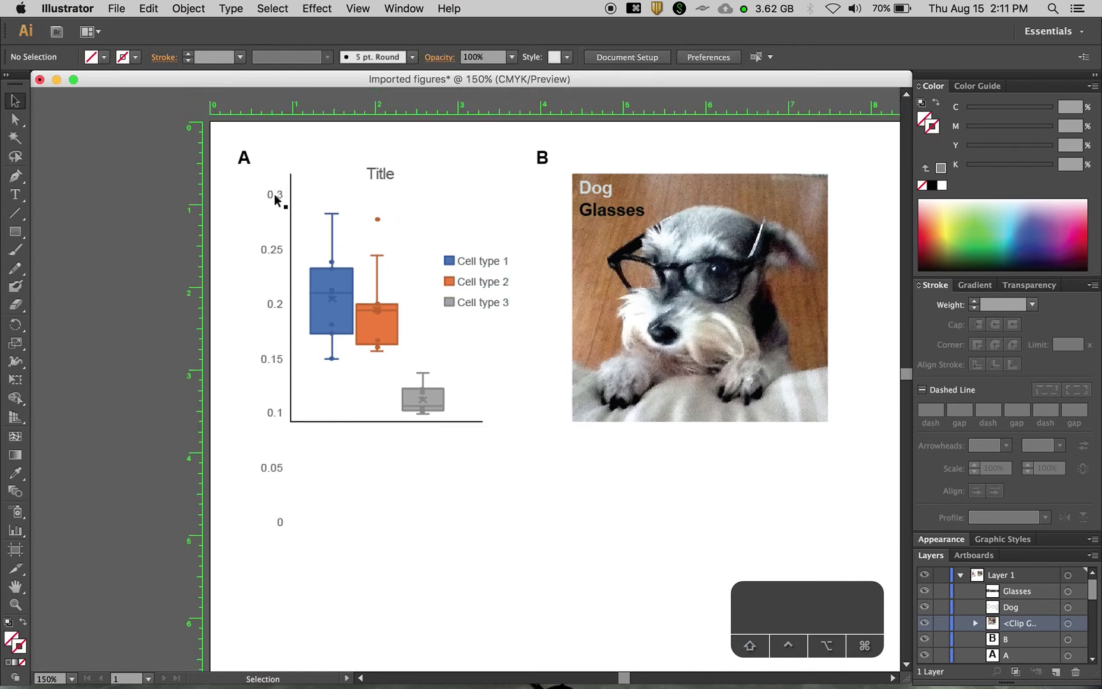
pyautogui.moveTo(275, 200); pyautogui.dragTo(281, 176)
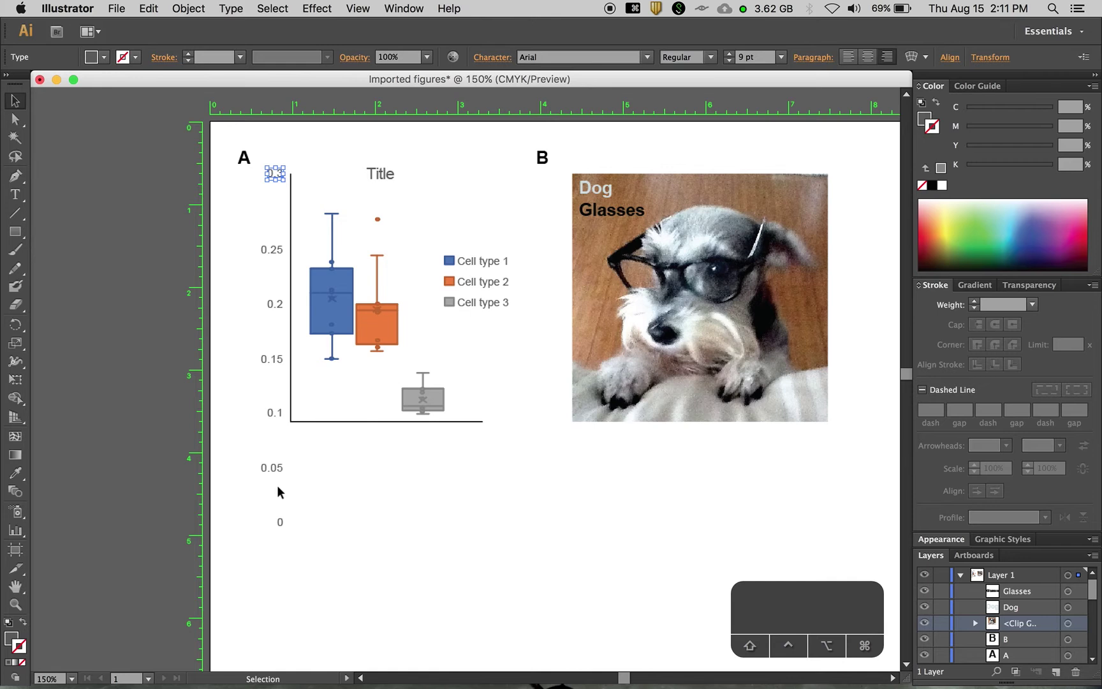
pyautogui.moveTo(278, 491); pyautogui.dragTo(278, 190)
pyautogui.moveTo(280, 527); pyautogui.dragTo(283, 423)
pyautogui.click(290, 460)
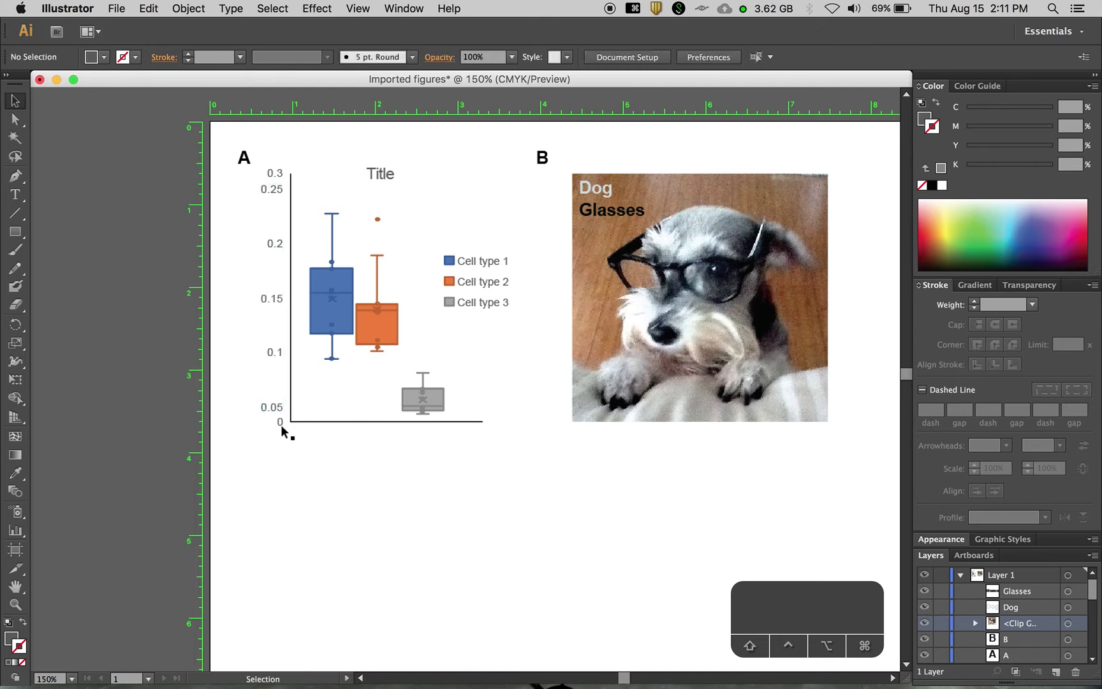
# Distribute the vertical axis labels from 0 to 0.3 evenly by their vertical centers and deselect them.
pyautogui.click(281, 180)
pyautogui.moveTo(281, 180); pyautogui.dragTo(280, 180)
pyautogui.click(300, 165)
pyautogui.moveTo(284, 434); pyautogui.dragTo(266, 161)
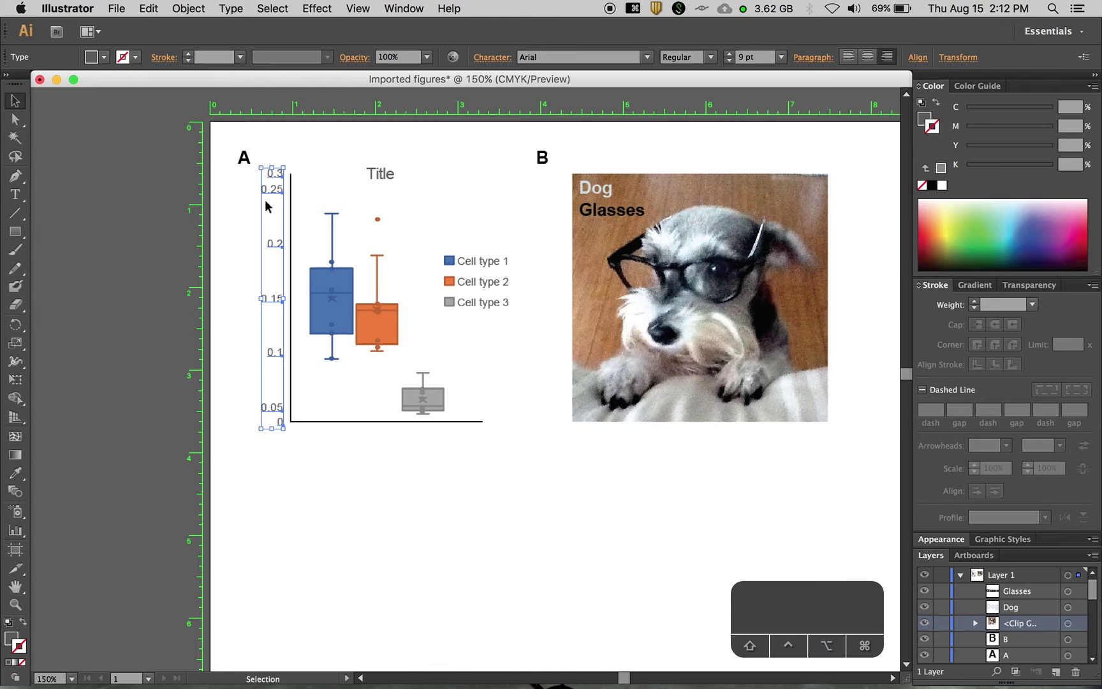
pyautogui.click(924, 61)
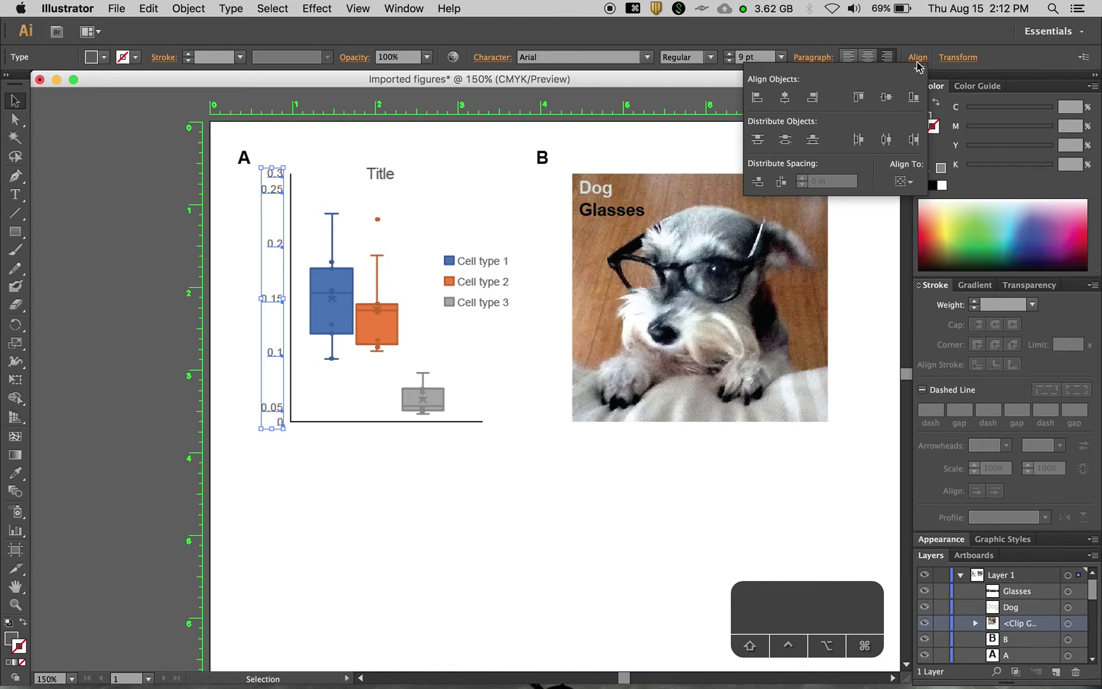
pyautogui.click(786, 140)
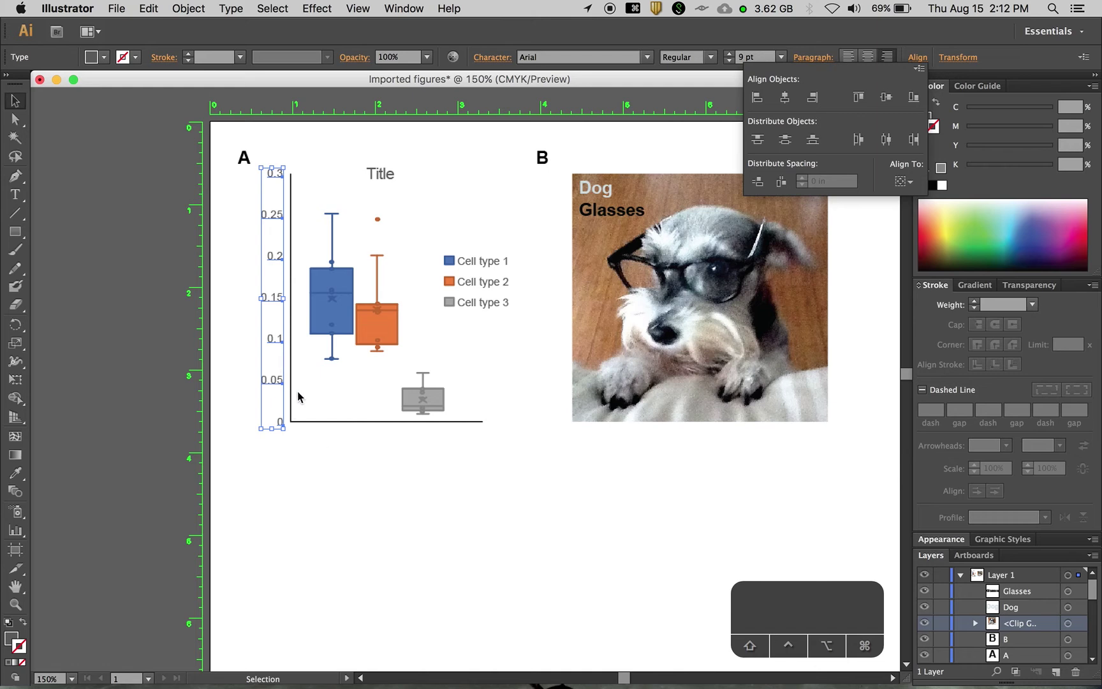
pyautogui.press('Escape')
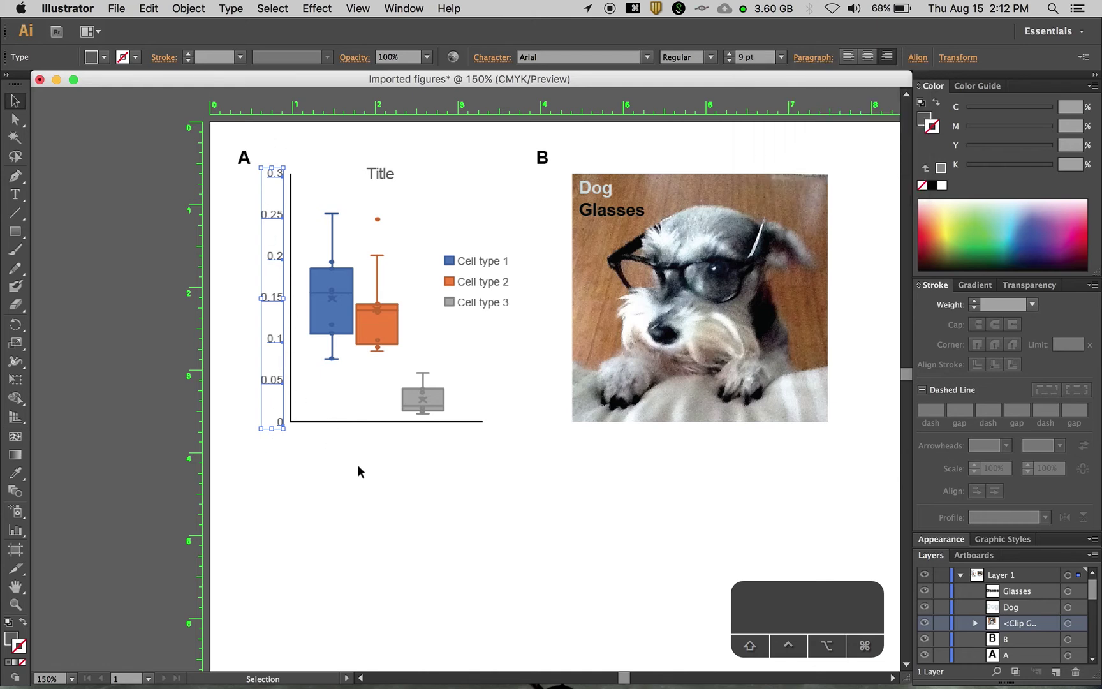
pyautogui.click(358, 466)
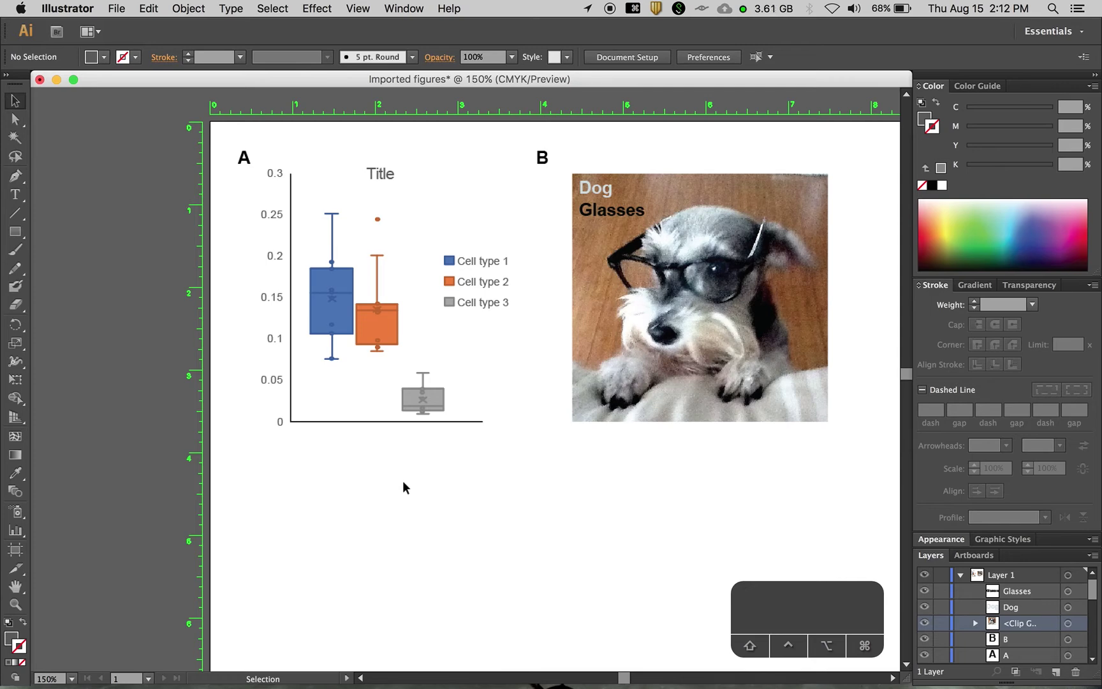
# Duplicate the panel letters A and B about 3.6 in straight down, just below the two finished panels.
pyautogui.press('super+minus')
pyautogui.press('super+equal')
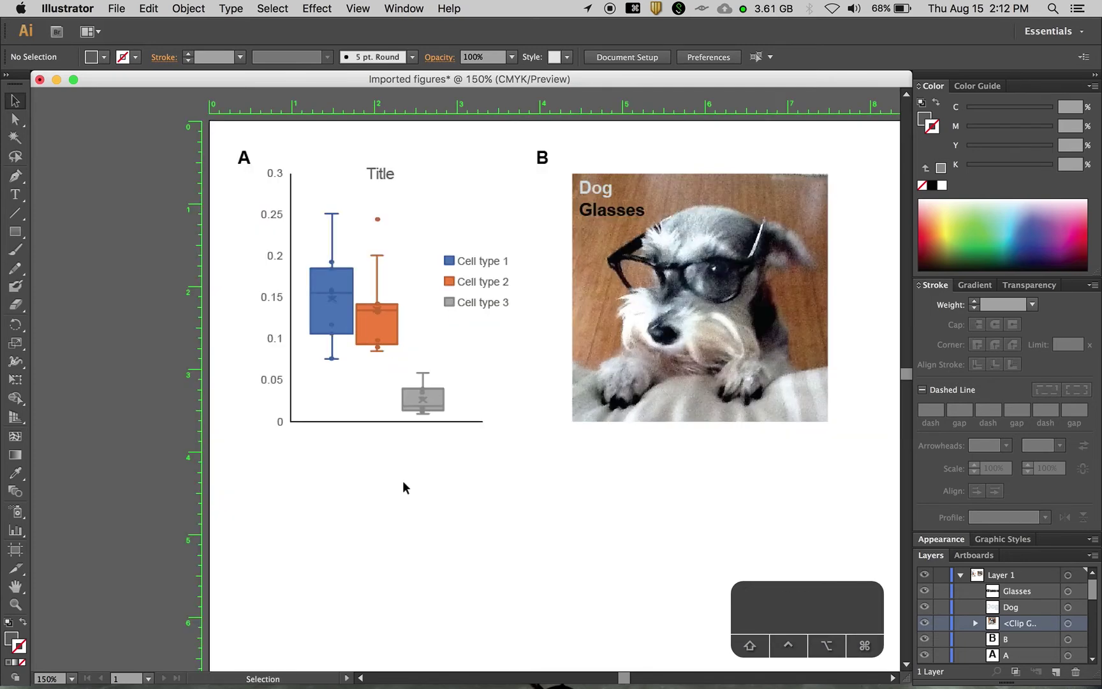
pyautogui.press('super+minus')
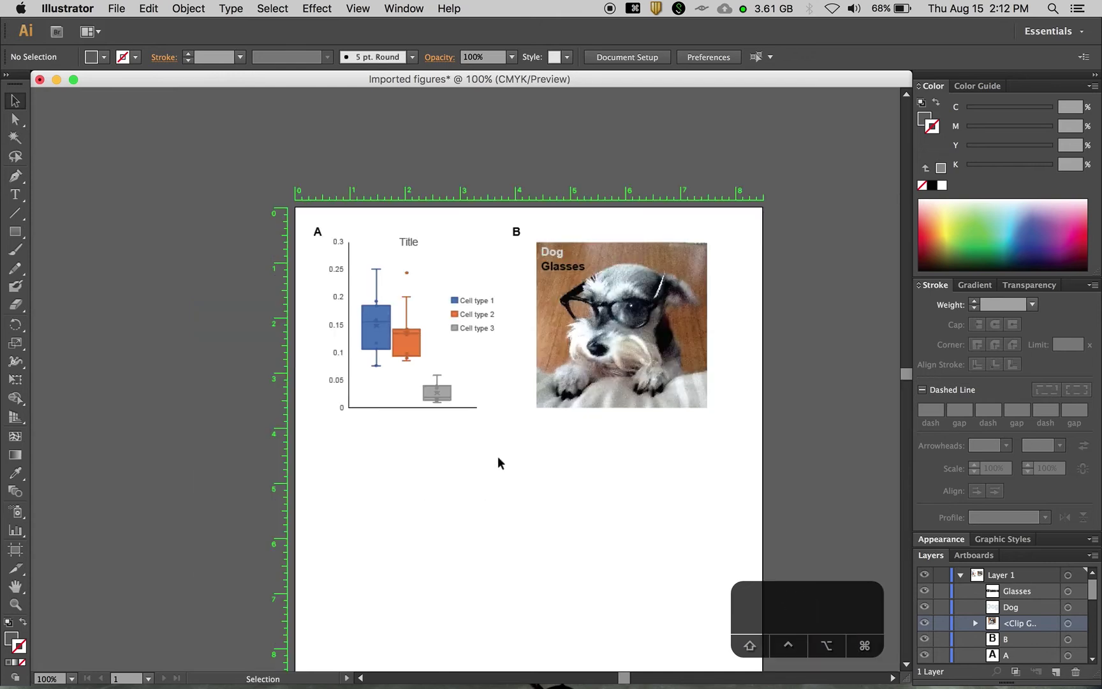
pyautogui.click(317, 231)
pyautogui.keyDown('shift'); pyautogui.click(517, 231); pyautogui.keyUp('shift')
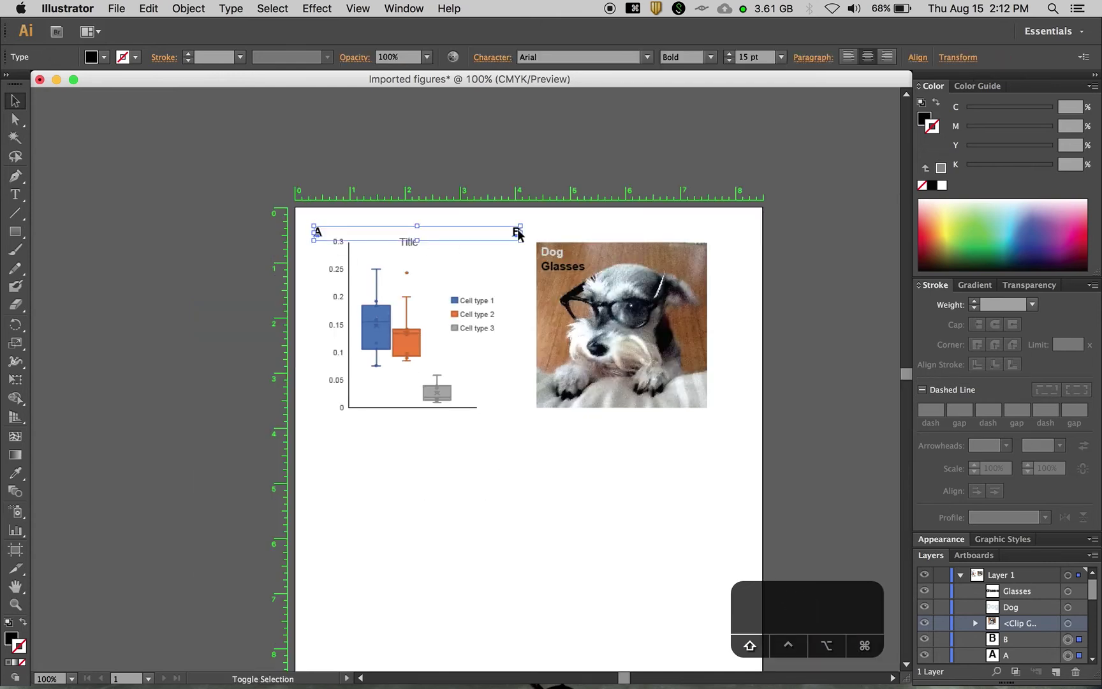
pyautogui.moveTo(517, 235); pyautogui.dragTo(525, 432)
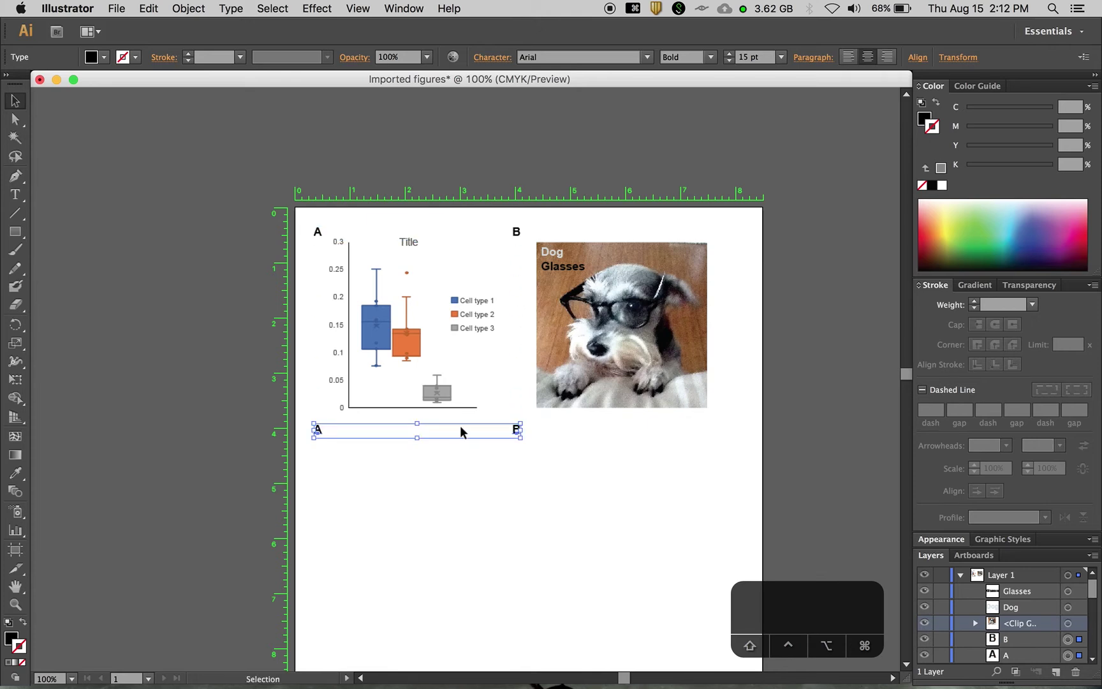
# Change the duplicated panel letters to "C" and "D", and deselect them.
pyautogui.doubleClick(318, 429)
pyautogui.doubleClick(318, 429)
pyautogui.write('C')
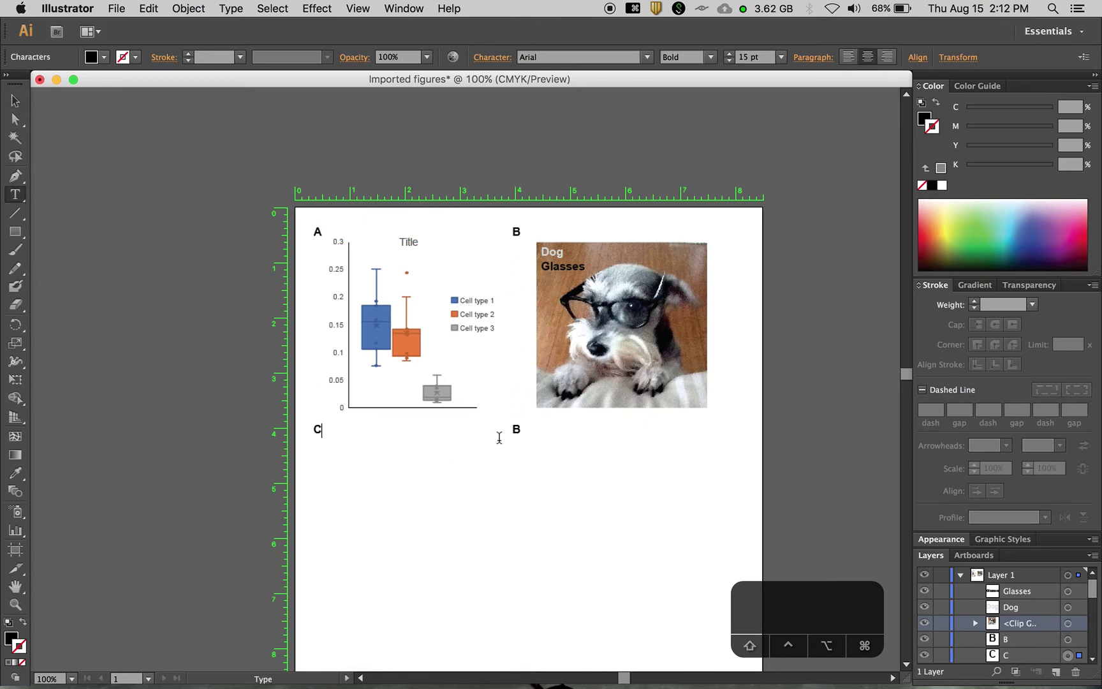
pyautogui.doubleClick(513, 430)
pyautogui.write('D')
pyautogui.click(16, 101)
pyautogui.click(594, 542)
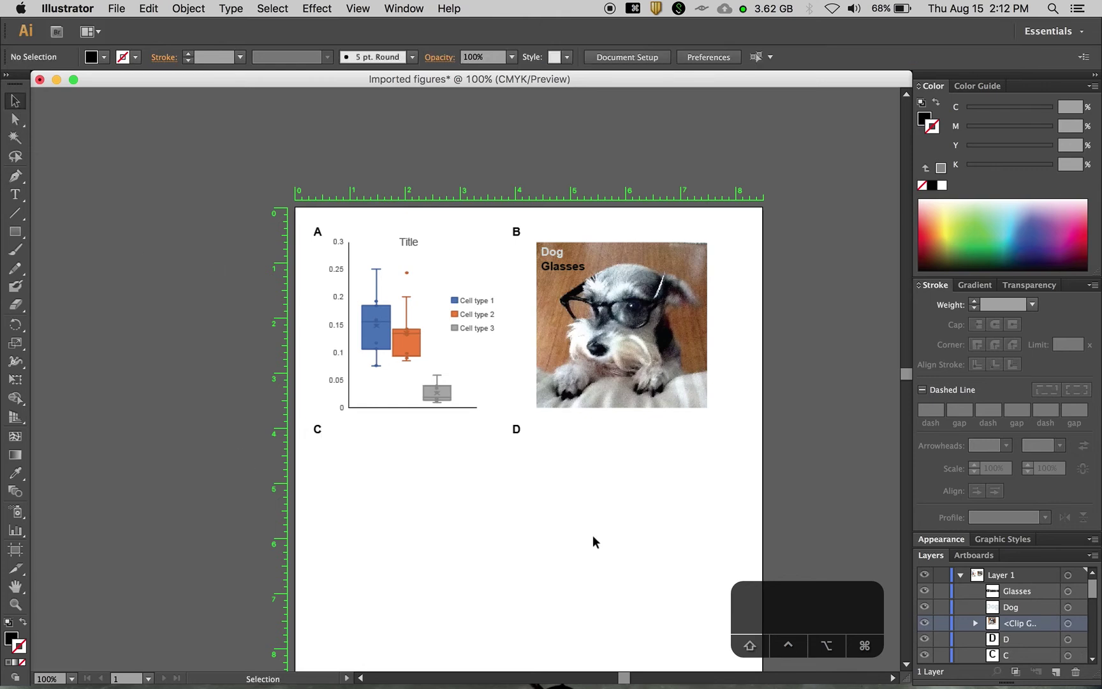
# Place the image Moe_1.jpg from the Desktop into the figure.
pyautogui.scroll(-5, 593, 537)
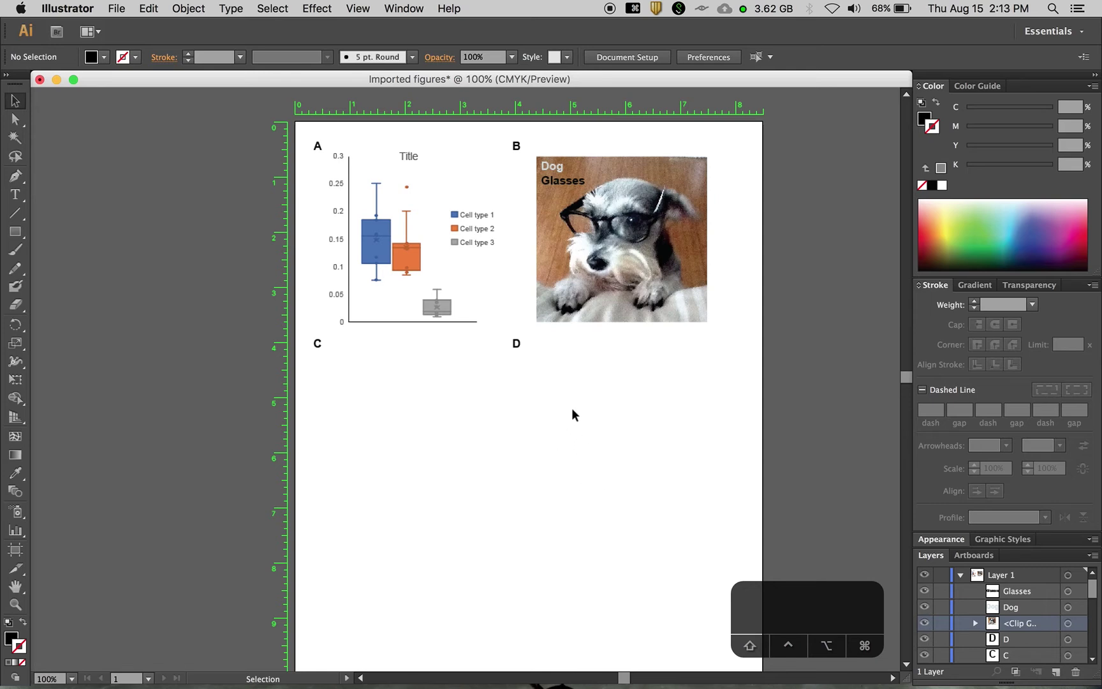
pyautogui.click(685, 230)
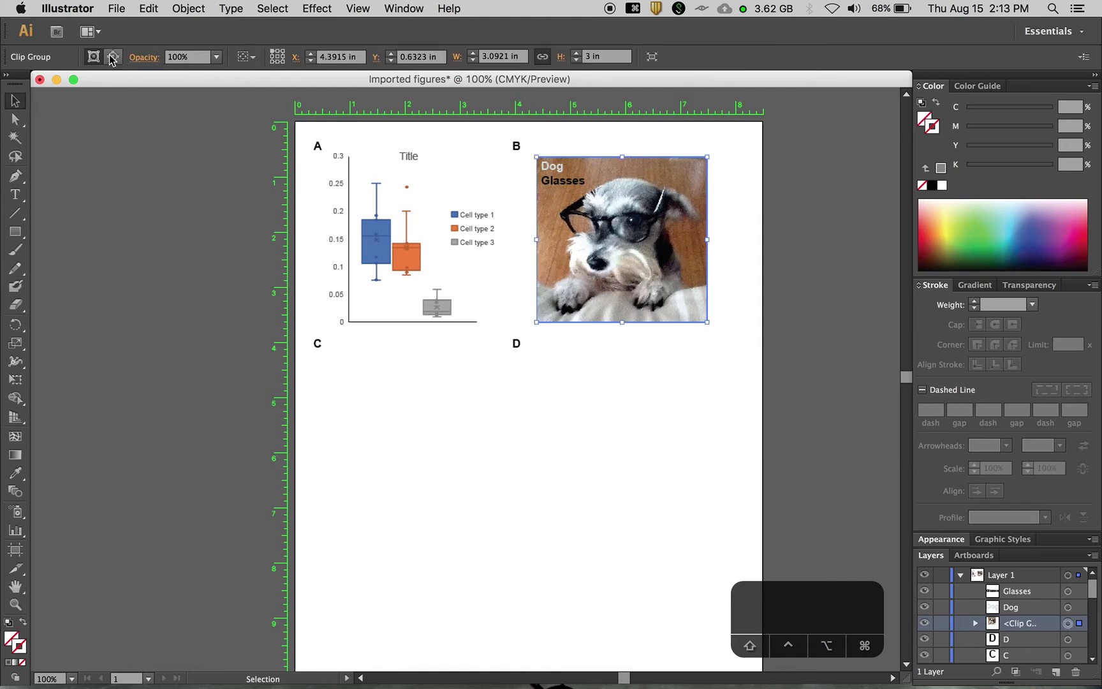
pyautogui.click(353, 349)
pyautogui.click(118, 8)
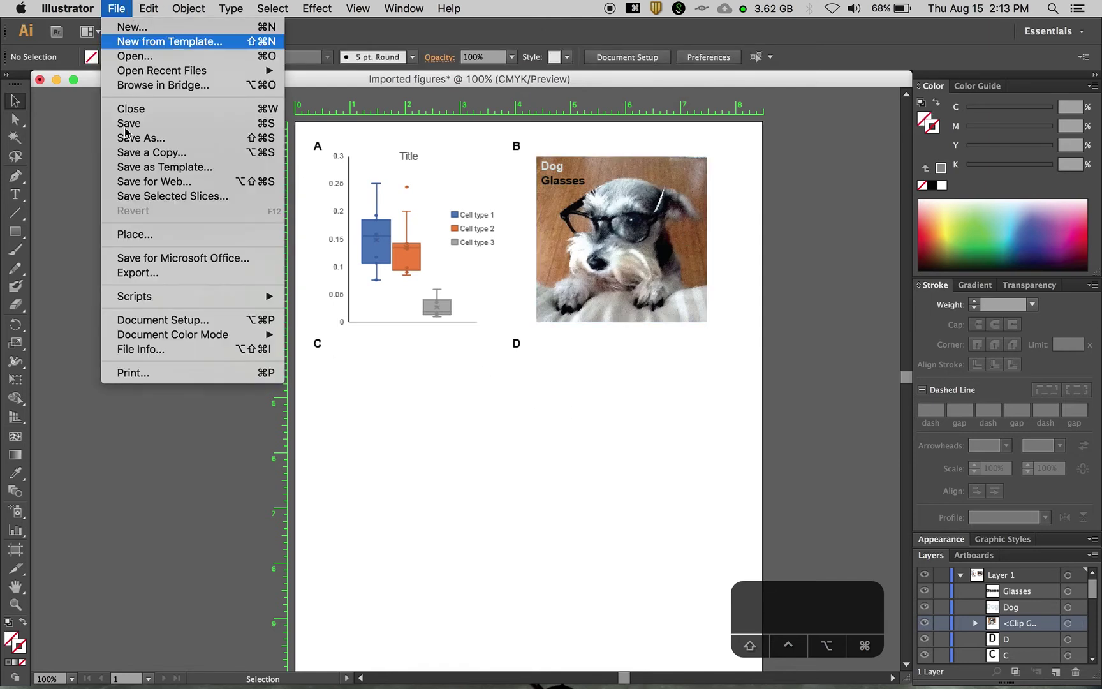
pyautogui.click(135, 233)
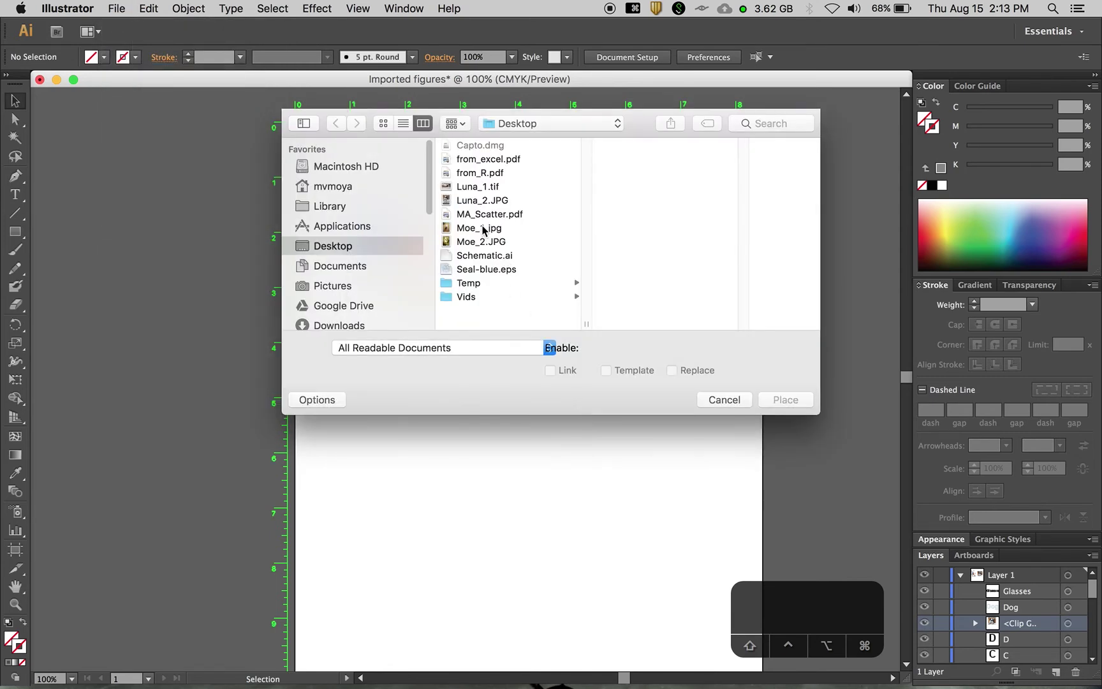
pyautogui.click(480, 227)
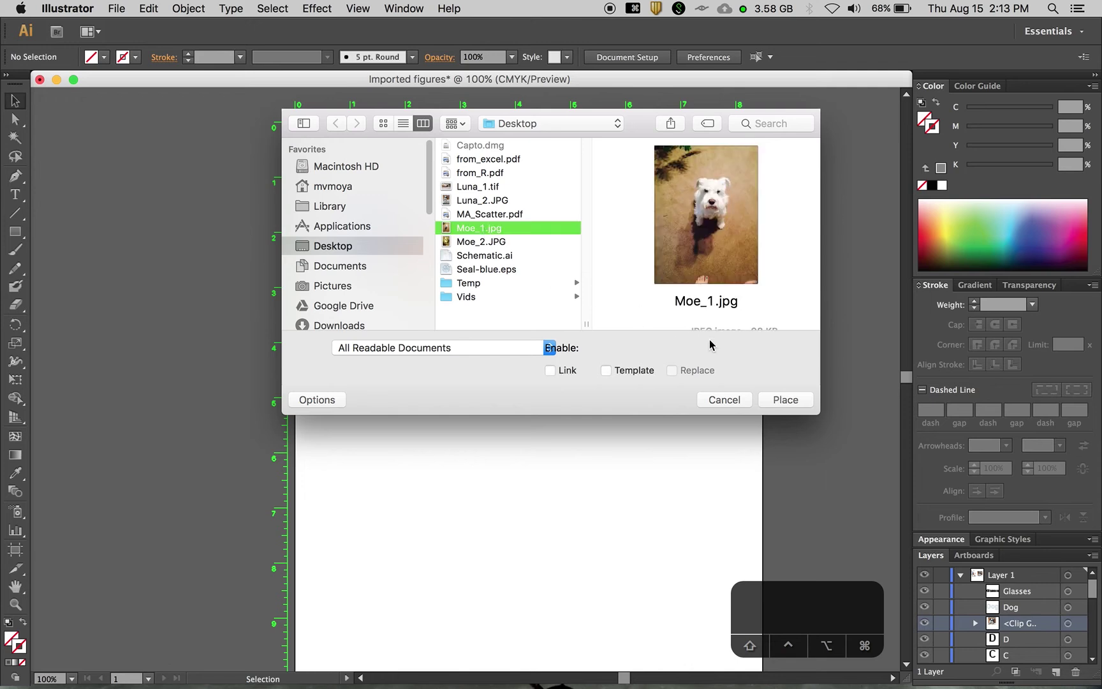
pyautogui.click(783, 400)
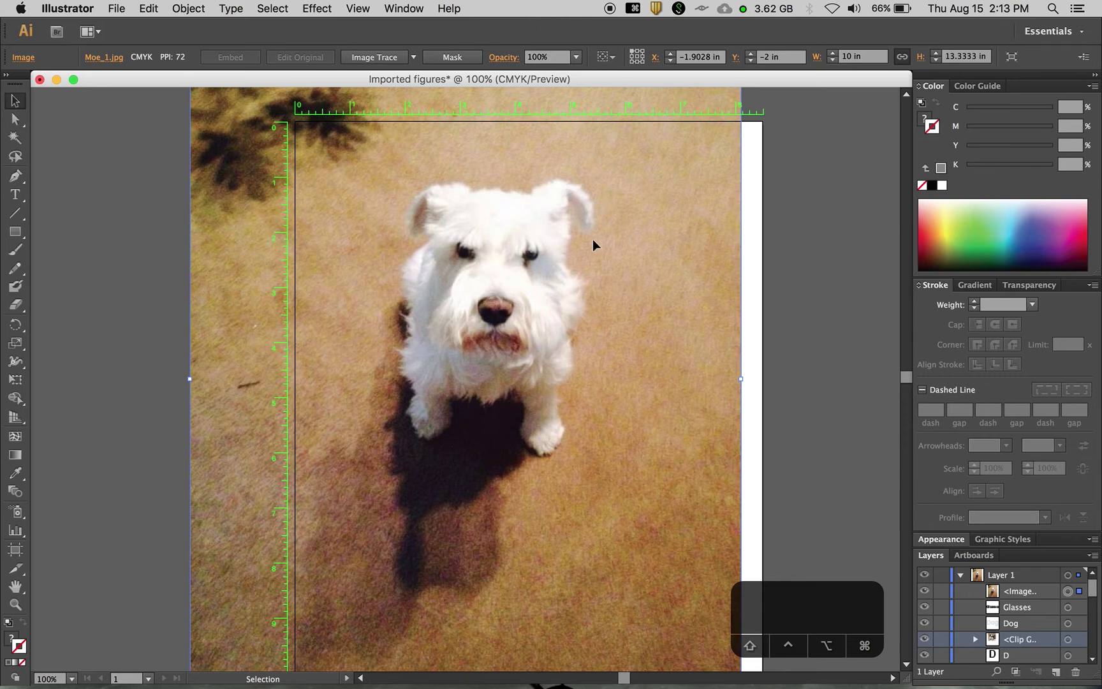
# Set the placed photo's width to 3 in with proportions kept, and move it under panel letter C at about X 0.6 in, Y 4.36 in.
pyautogui.doubleClick(845, 56)
pyautogui.write('3')
pyautogui.press('Return')
pyautogui.moveTo(297, 159); pyautogui.dragTo(392, 494)
pyautogui.click(656, 290)
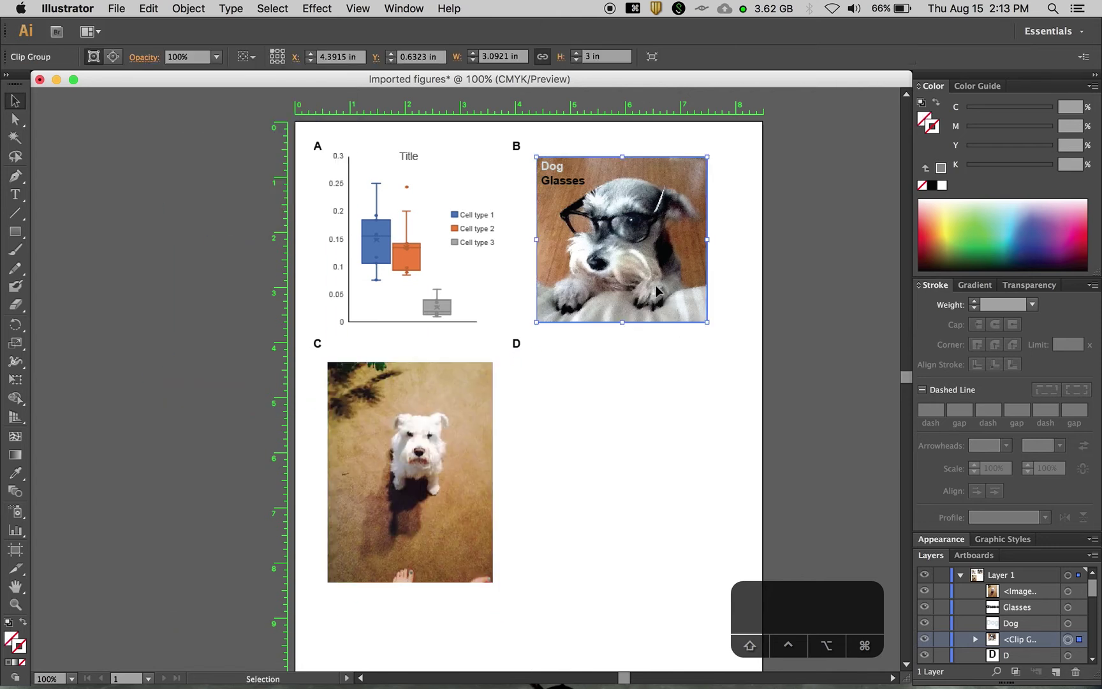
pyautogui.click(663, 420)
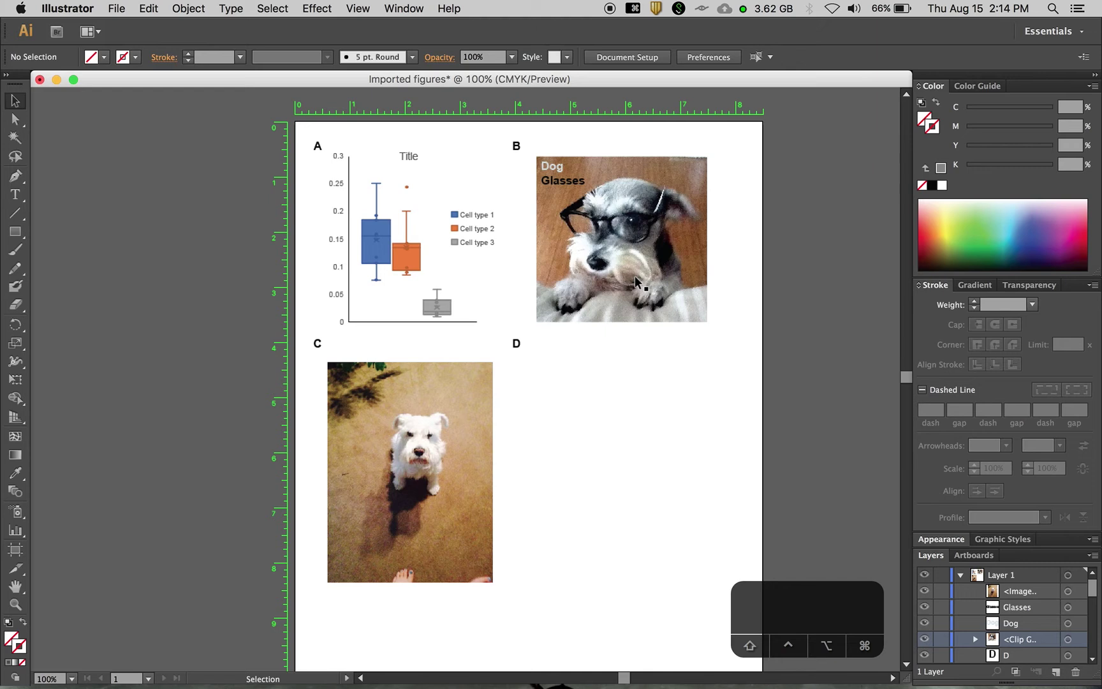
# Shift the panel C photo about 0.25 in up and slightly right, so its top is near the panel letter, and deselect it.
pyautogui.click(448, 468)
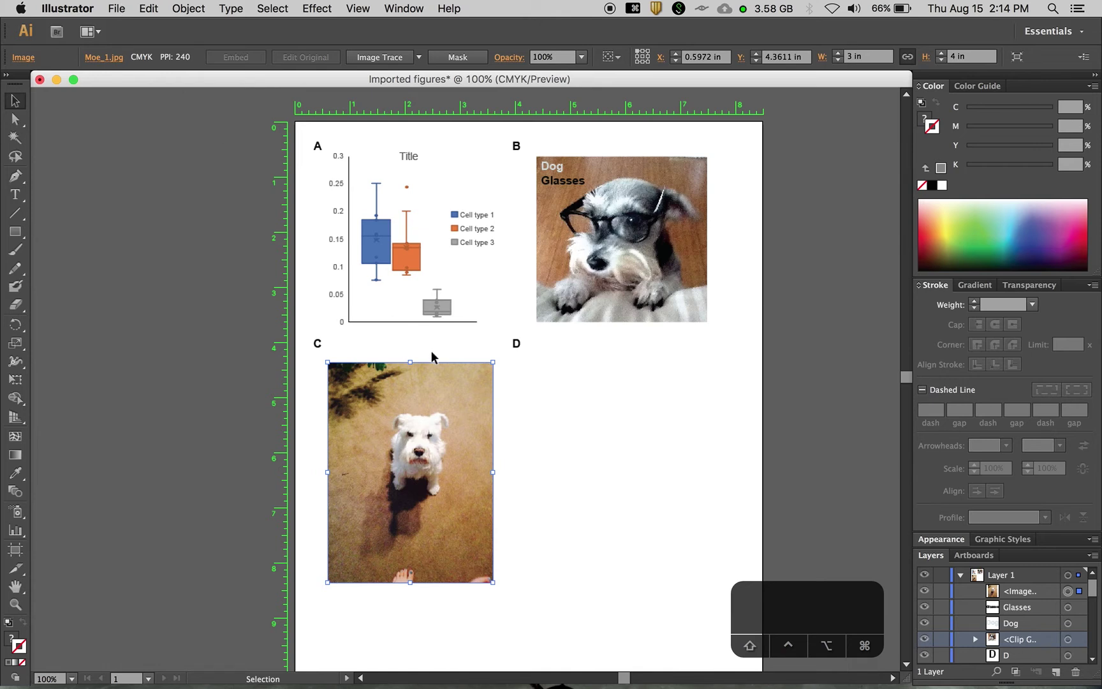
pyautogui.moveTo(413, 415); pyautogui.dragTo(417, 402)
pyautogui.click(528, 475)
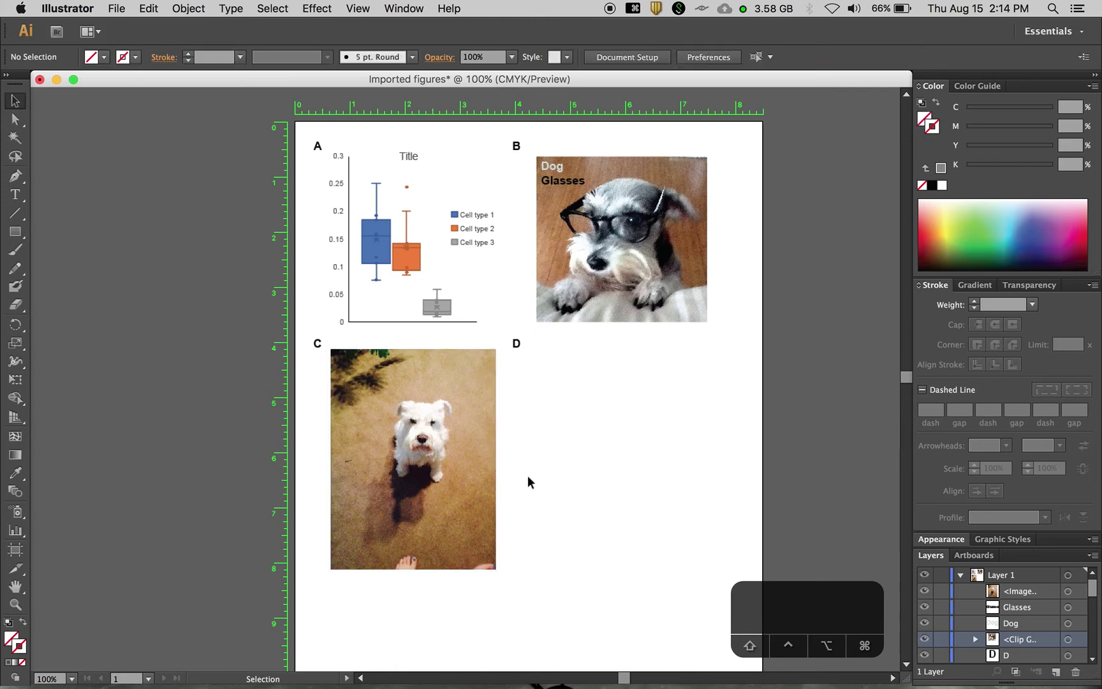
# Draw an unfilled five-pointed star about 2.6 in wide over the upper part of the panel C photo and give it a black stroke.
pyautogui.click(448, 484)
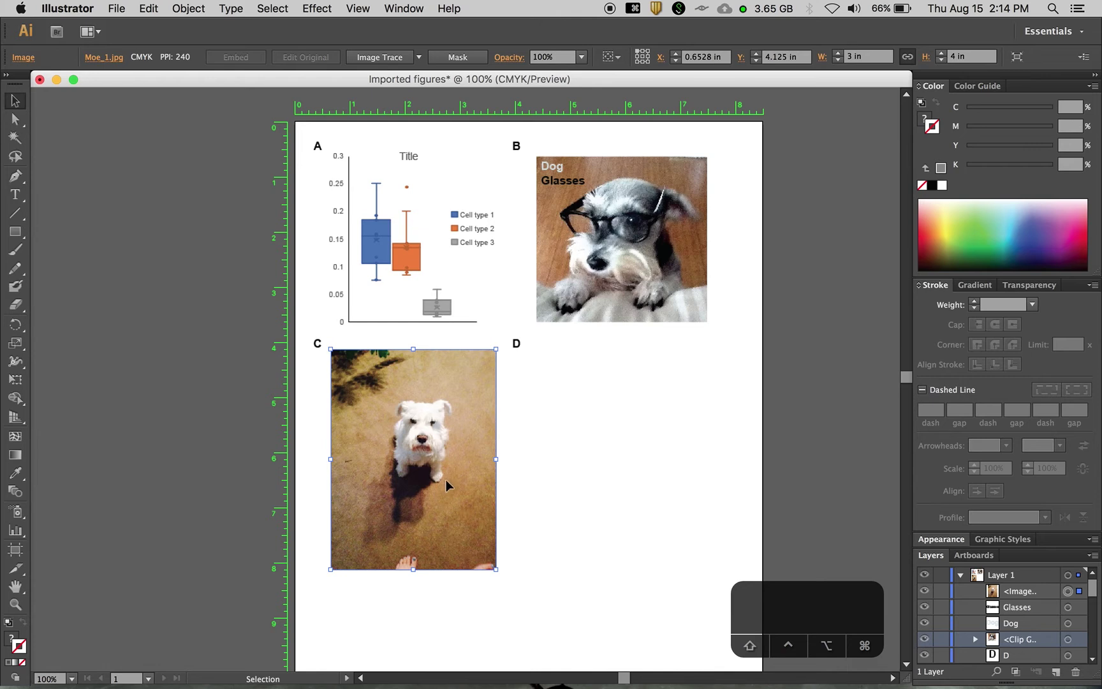
pyautogui.click(513, 486)
pyautogui.scroll(-2, 513, 486)
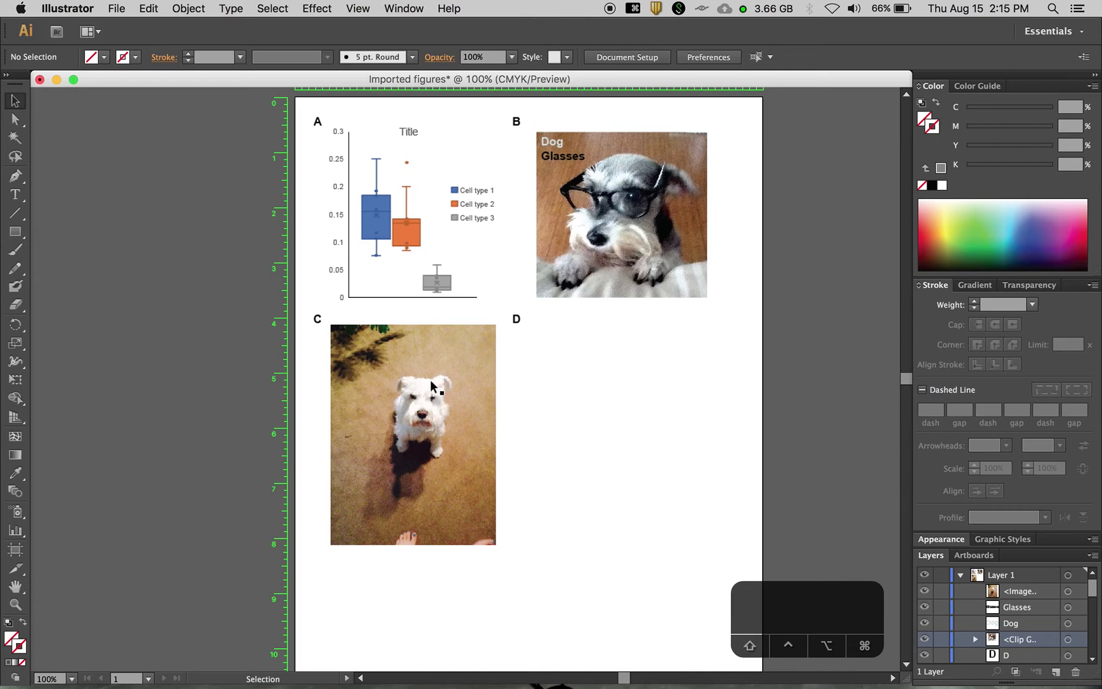
pyautogui.press('super+equal')
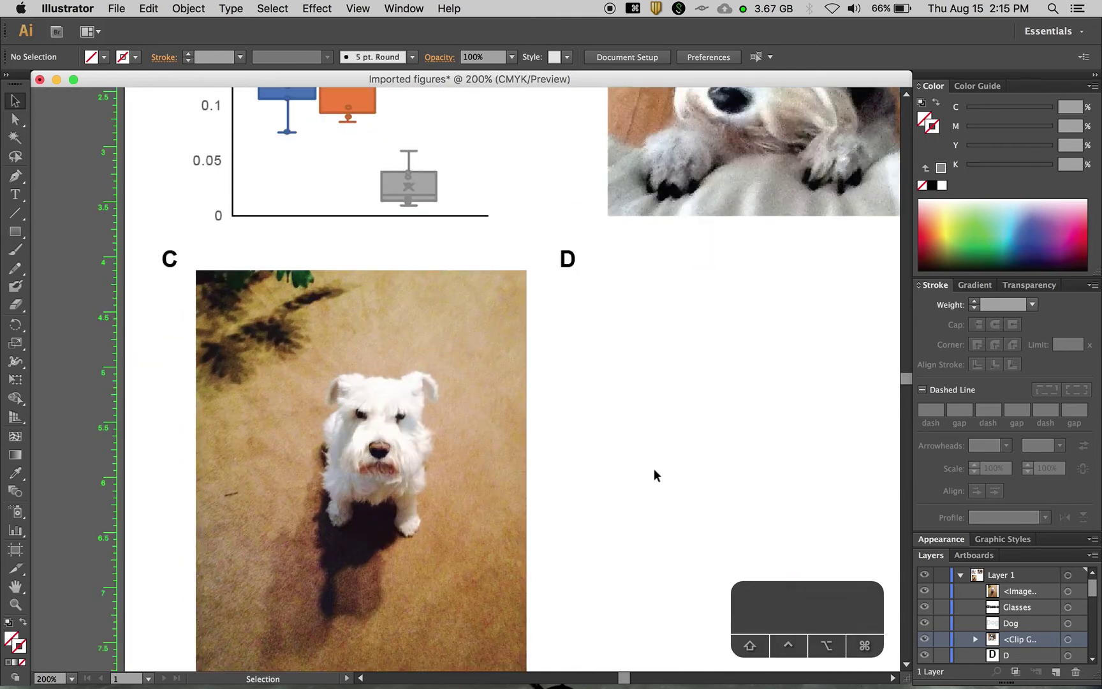
pyautogui.scroll(-5, 644, 468)
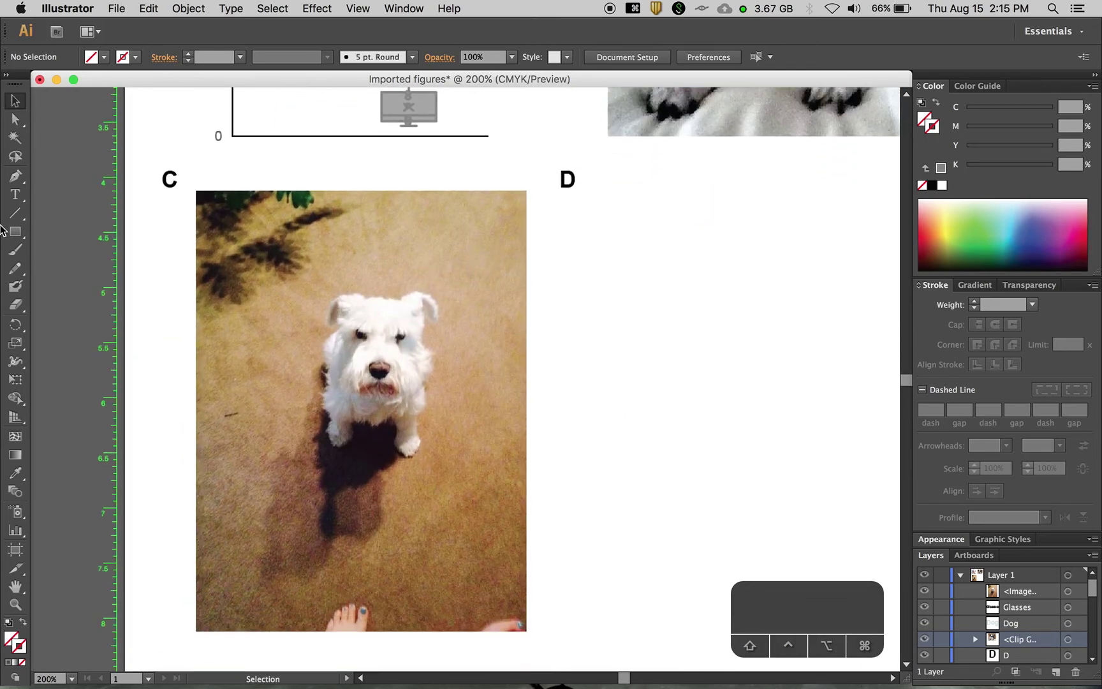
pyautogui.click(15, 232)
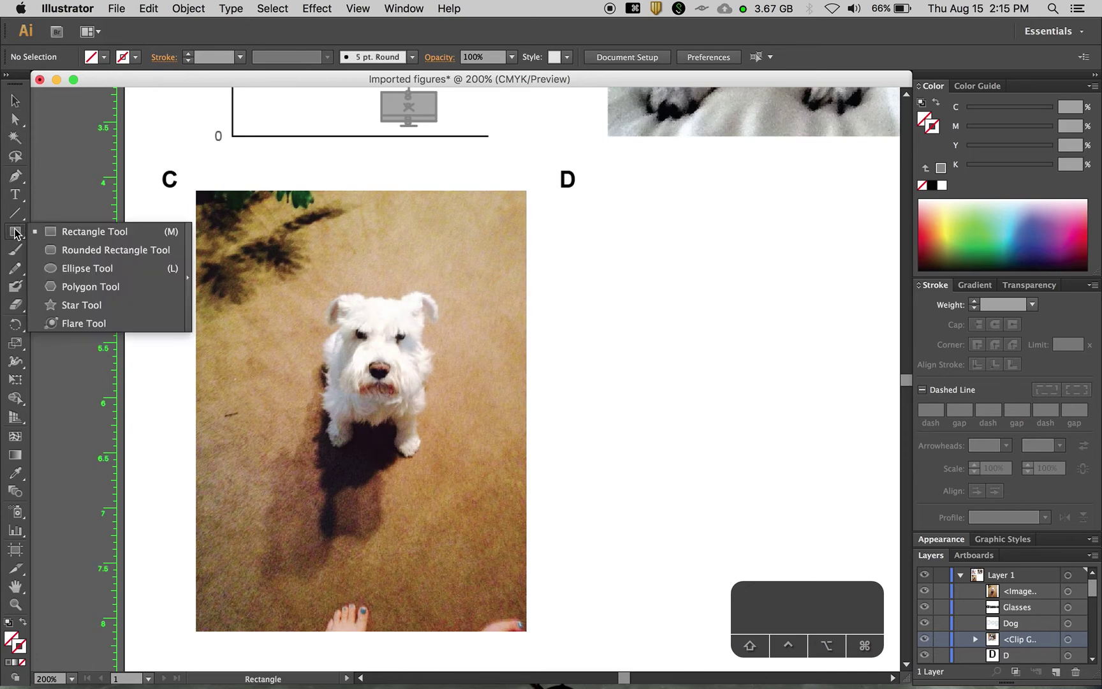
pyautogui.click(83, 306)
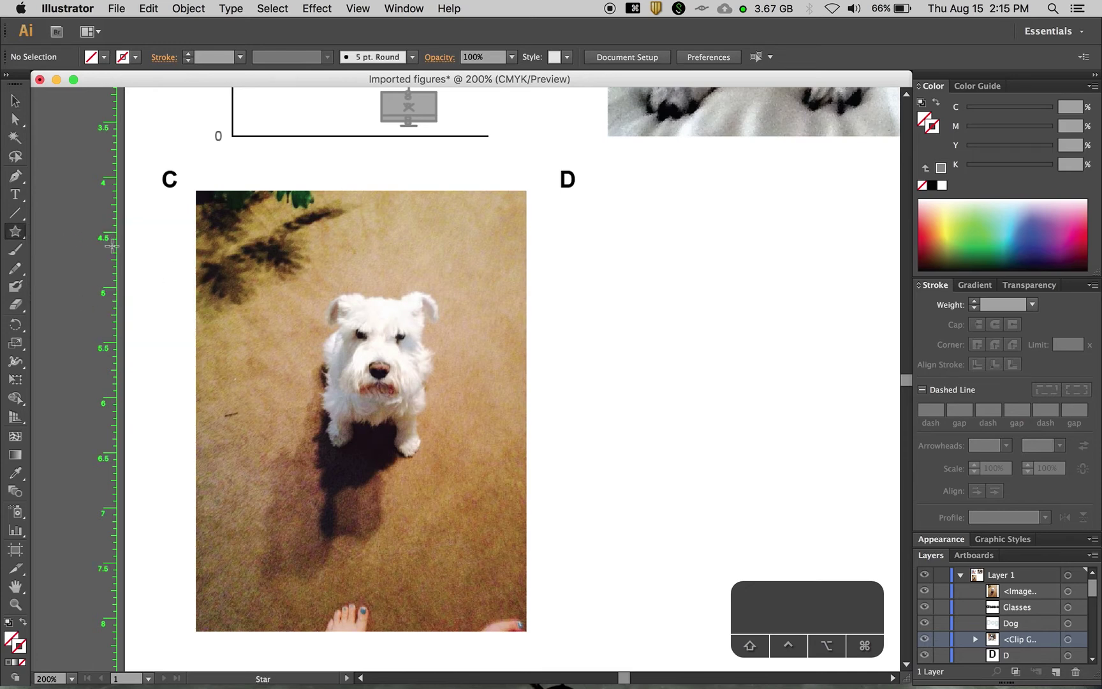
pyautogui.moveTo(293, 266); pyautogui.dragTo(385, 386)
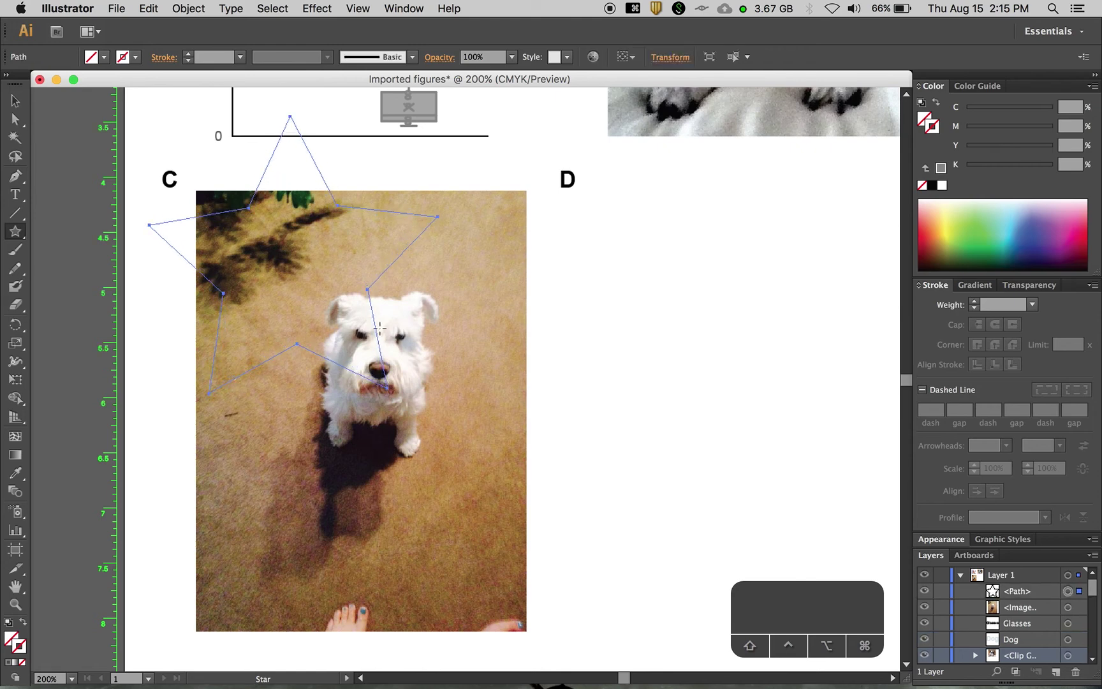
pyautogui.click(931, 127)
pyautogui.click(932, 185)
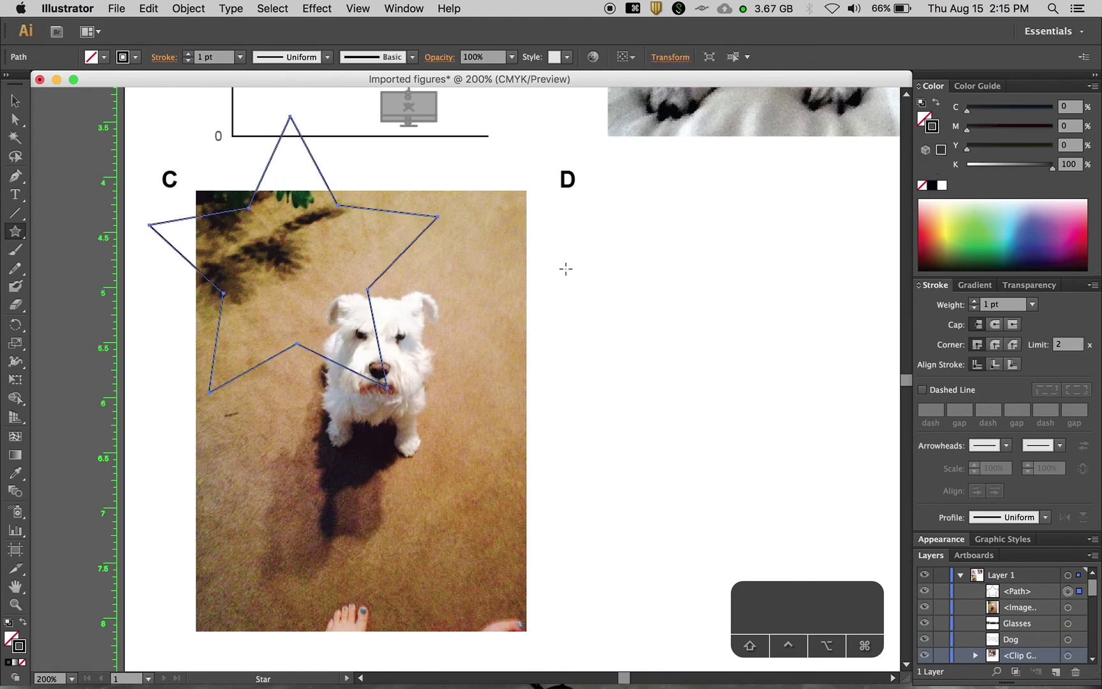
# Move the star so it surrounds the white dog in the panel C photo, and rotate it clockwise by roughly 55°.
pyautogui.press('v')
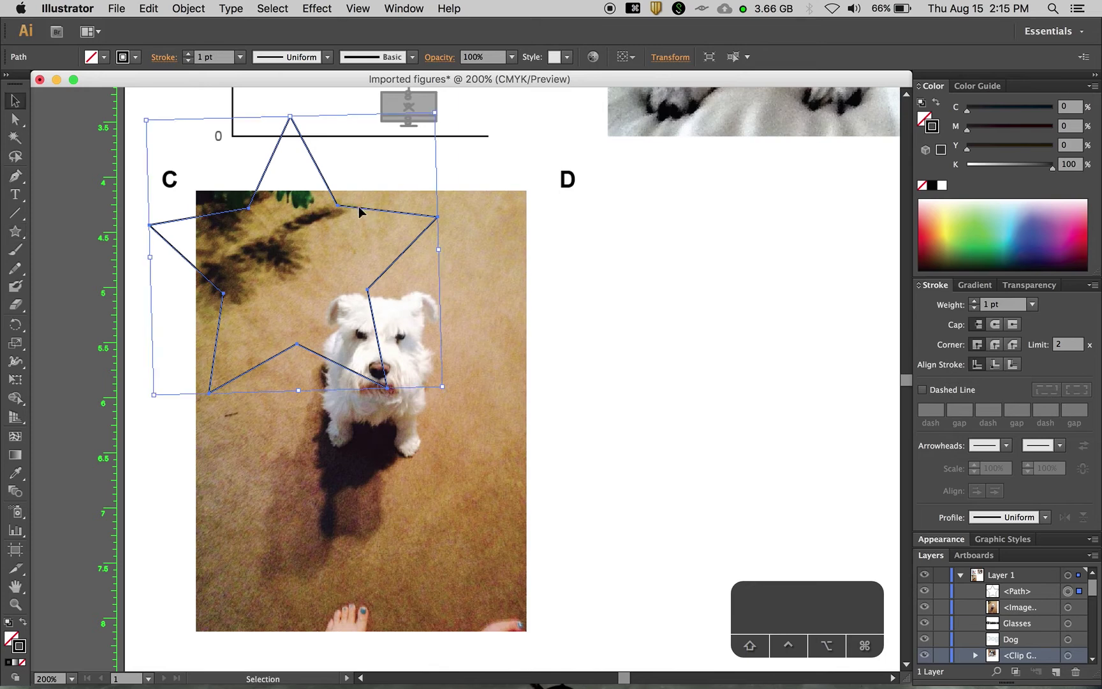
pyautogui.moveTo(360, 211); pyautogui.dragTo(448, 311)
pyautogui.moveTo(444, 306); pyautogui.dragTo(466, 311)
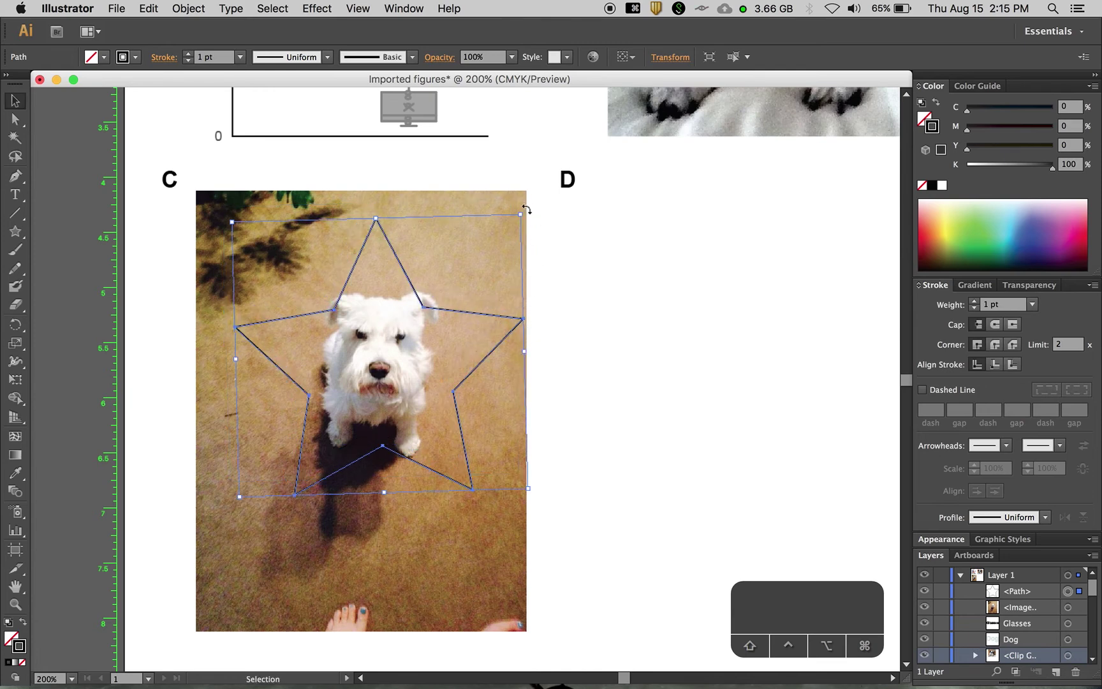
pyautogui.moveTo(526, 209); pyautogui.dragTo(562, 385)
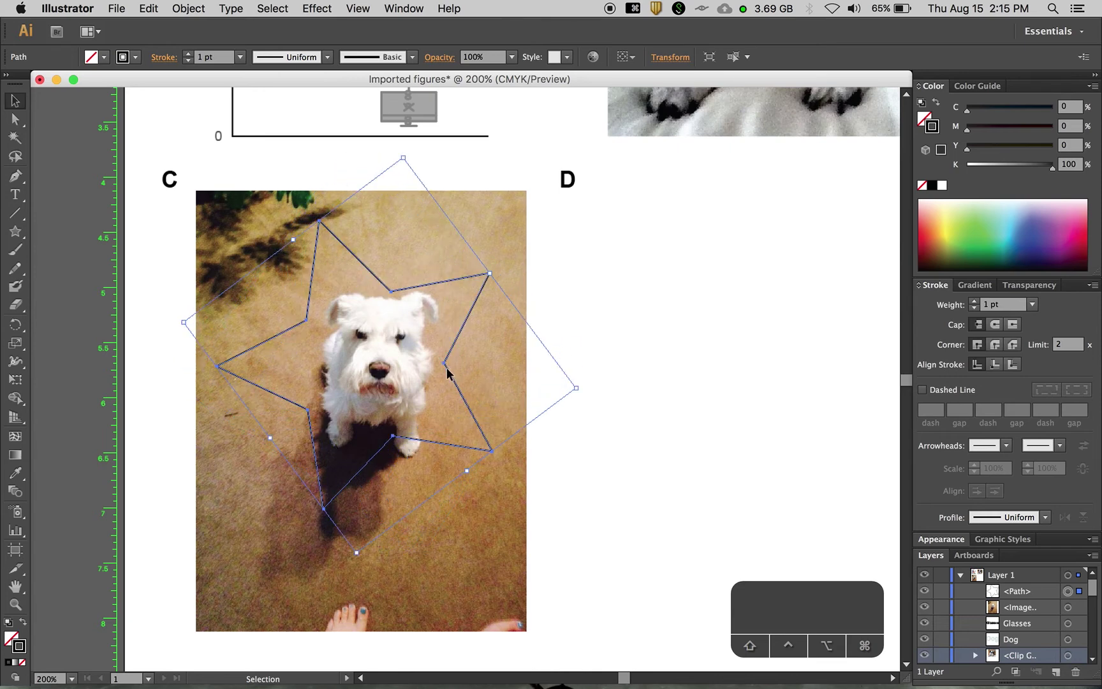
# Undo the star's recent moves and rotation over the dog photo.
pyautogui.moveTo(447, 373); pyautogui.dragTo(457, 375)
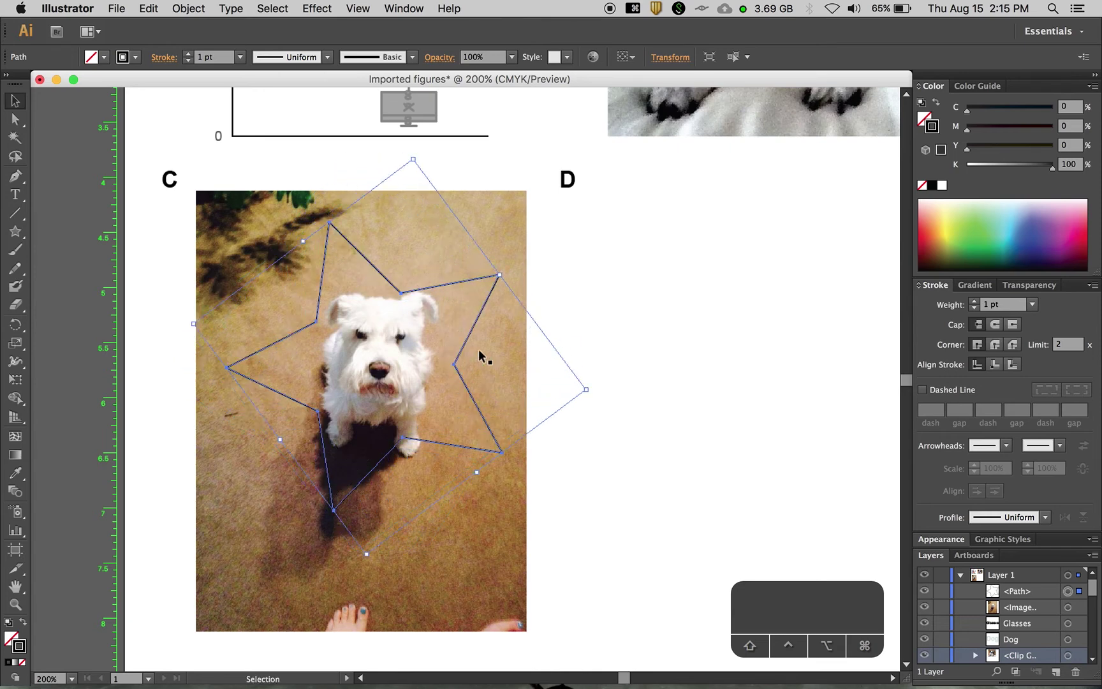
pyautogui.press('super+z')
pyautogui.press('super+z')
pyautogui.press('super+z')
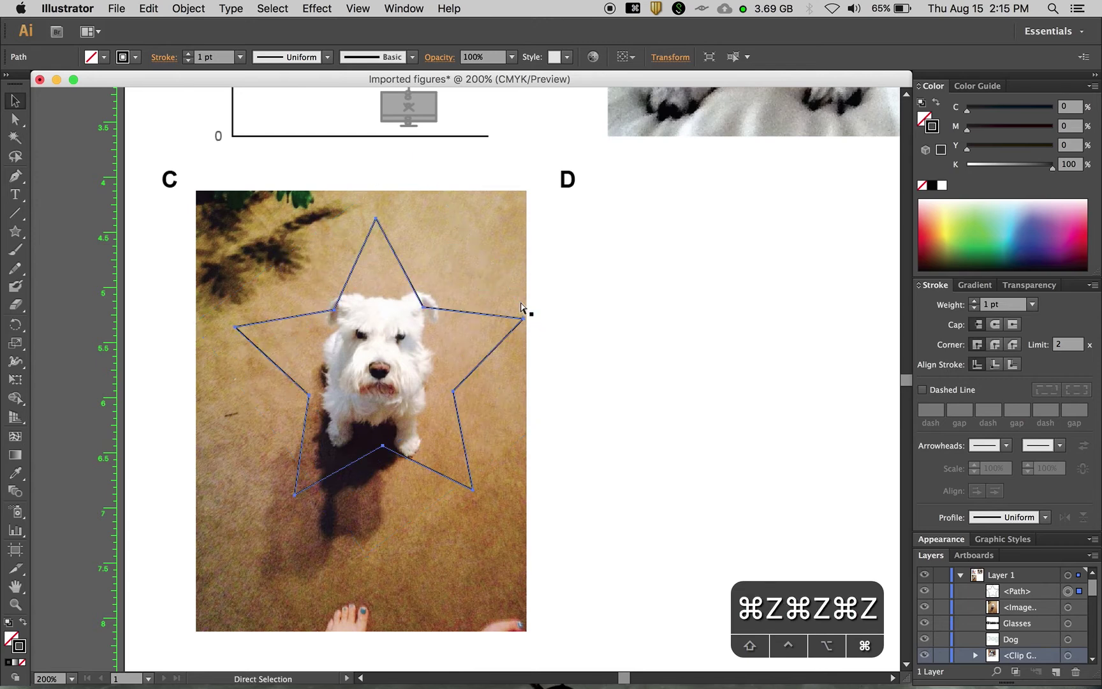
# Nudge the star outline slightly left and up over the dog photo.
pyautogui.press('v')
pyautogui.press('Left')
pyautogui.press('Up')
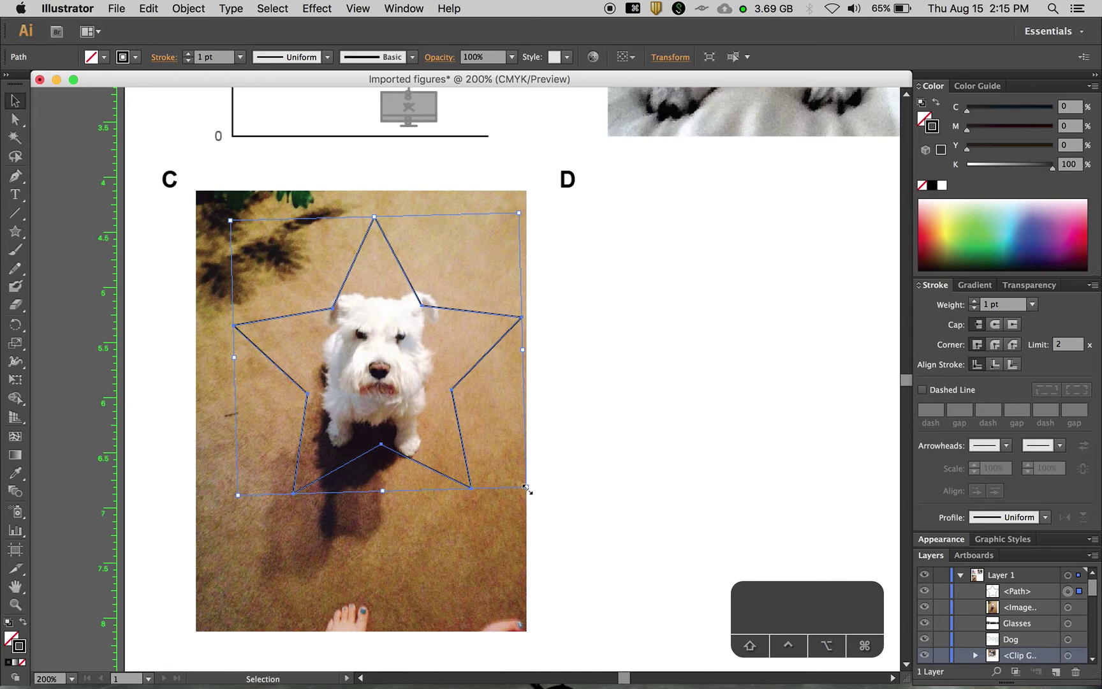
pyautogui.press('super+z')
pyautogui.press('super+z')
pyautogui.press('super+shift+z')
pyautogui.press('super+shift+z')
# Enlarge the star outline and reposition it so it surrounds the dog and roughly fits the photo's width.
pyautogui.moveTo(527, 487); pyautogui.dragTo(569, 527)
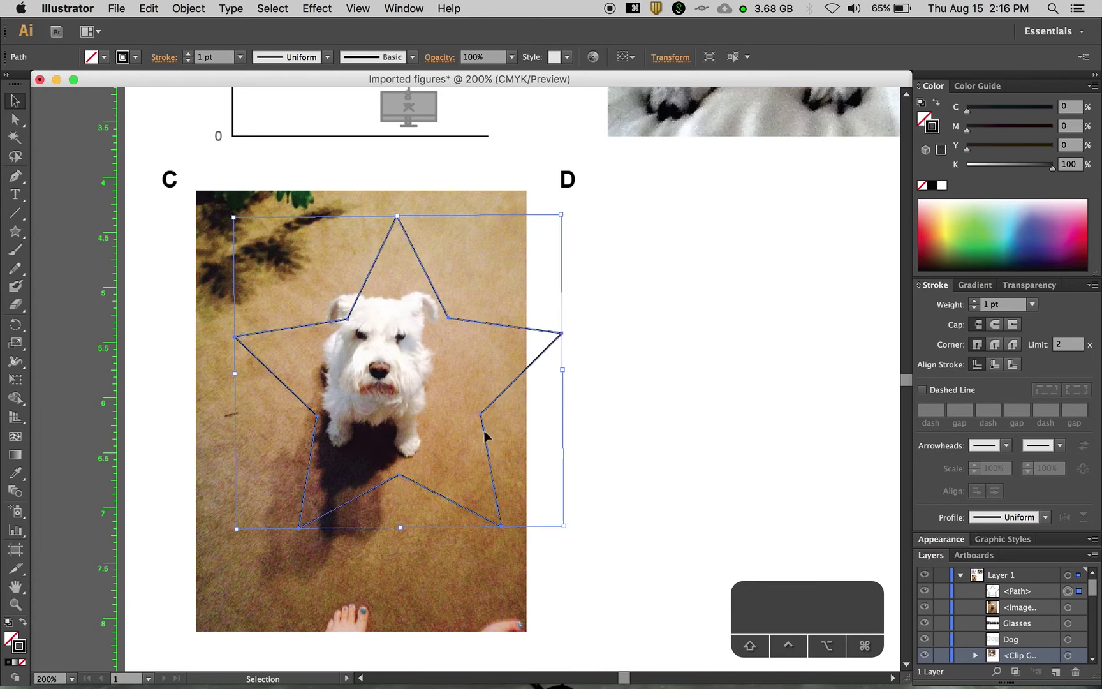
pyautogui.moveTo(483, 433)
pyautogui.mouseDown()
pyautogui.moveTo(457, 411)
pyautogui.moveTo(469, 416)
pyautogui.mouseUp()
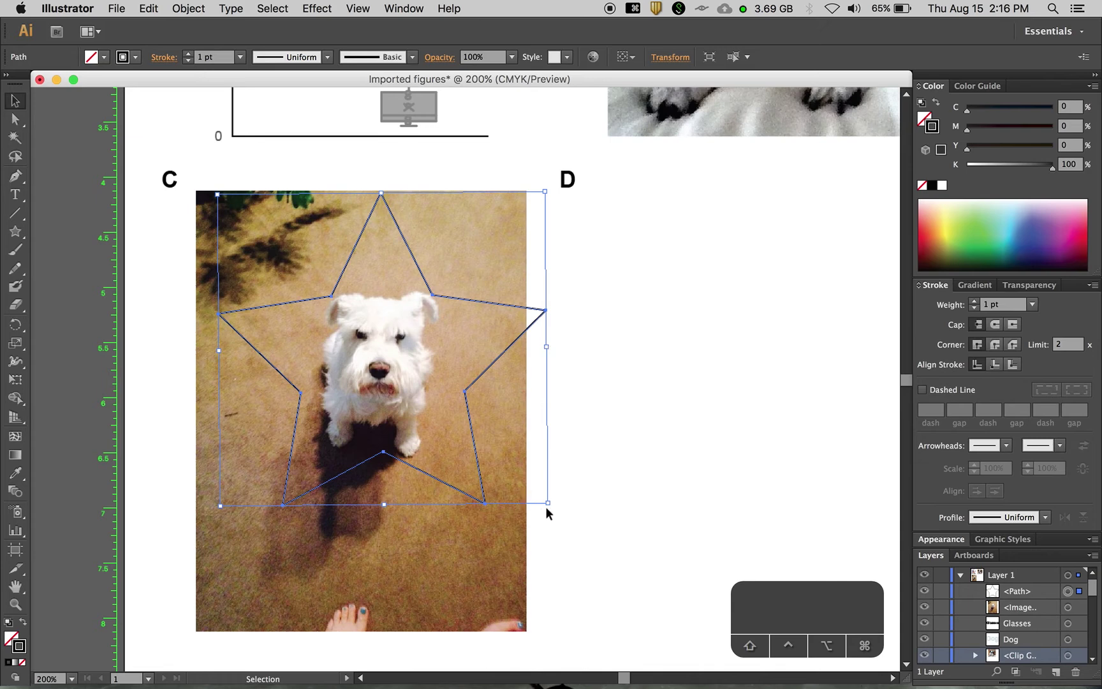
pyautogui.moveTo(547, 503); pyautogui.dragTo(522, 484)
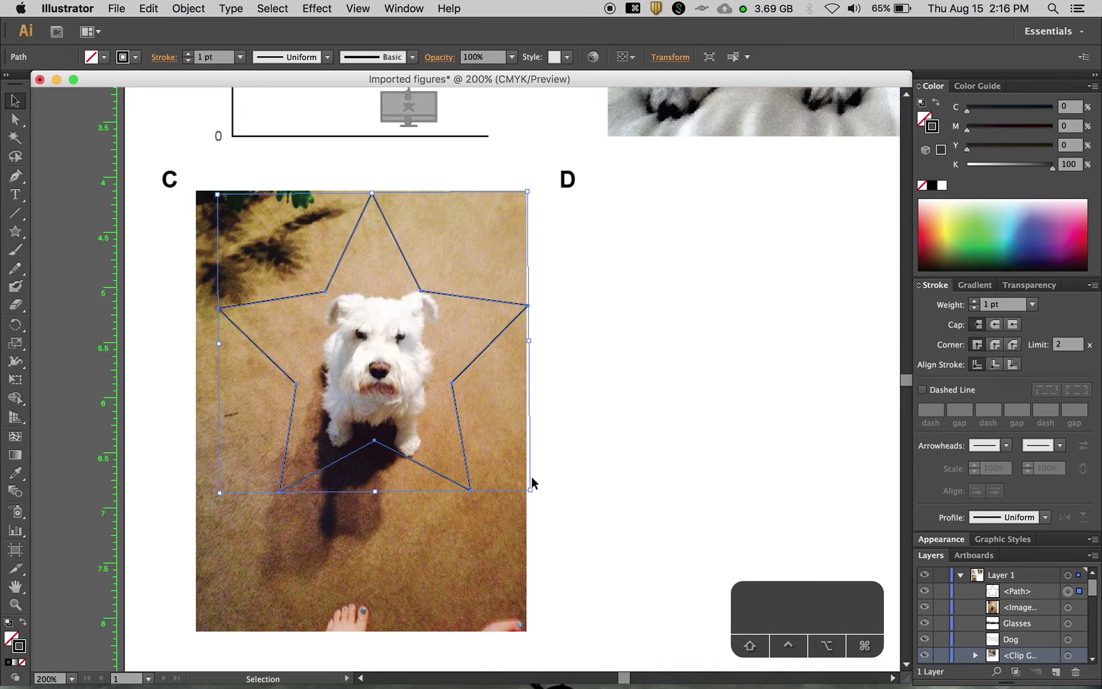
pyautogui.press('Down')
pyautogui.press('Down')
pyautogui.press('Down')
pyautogui.press('Down')
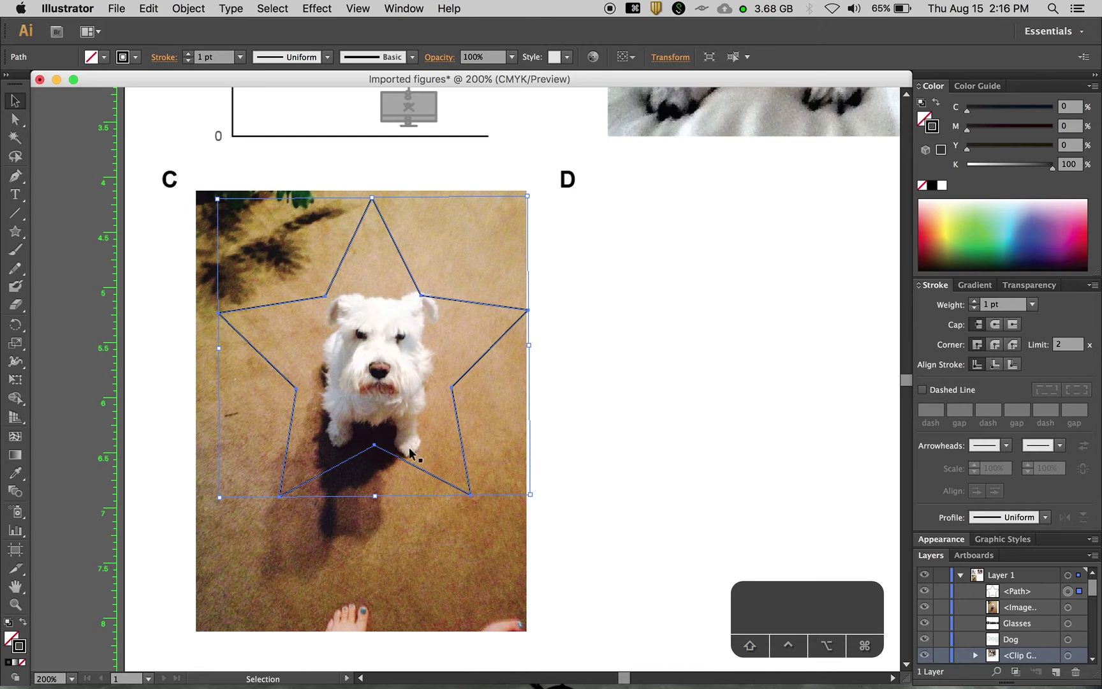
# Select the star together with the dog photo and make a clipping mask from them.
pyautogui.keyDown('shift'); pyautogui.click(452, 551); pyautogui.keyUp('shift')
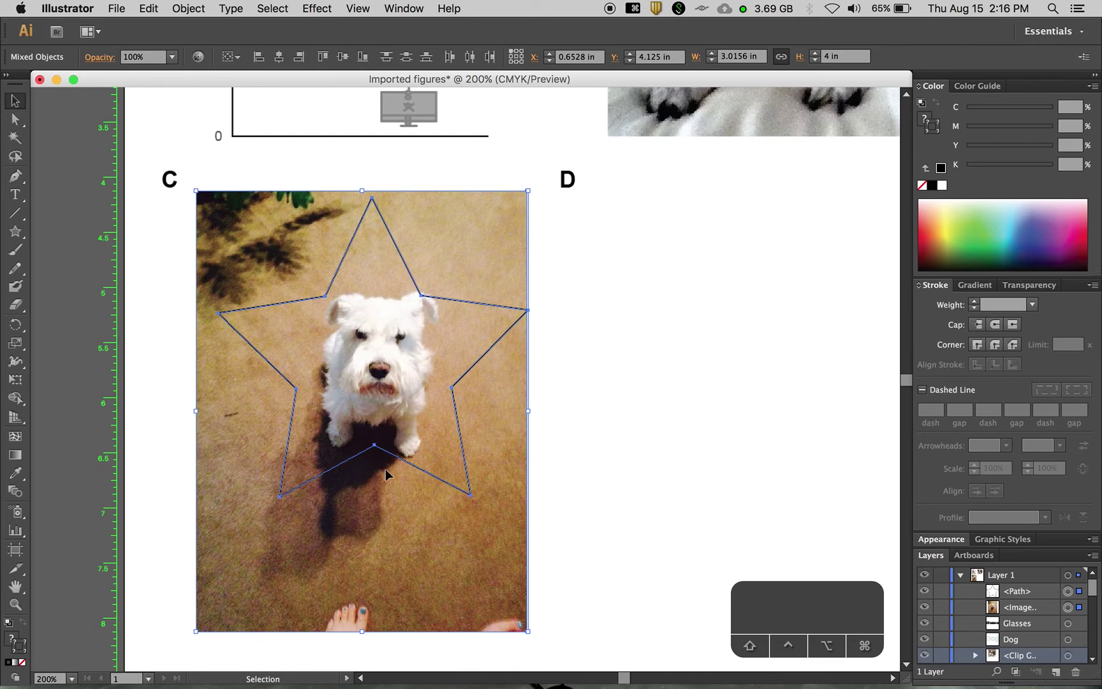
pyautogui.click(204, 7)
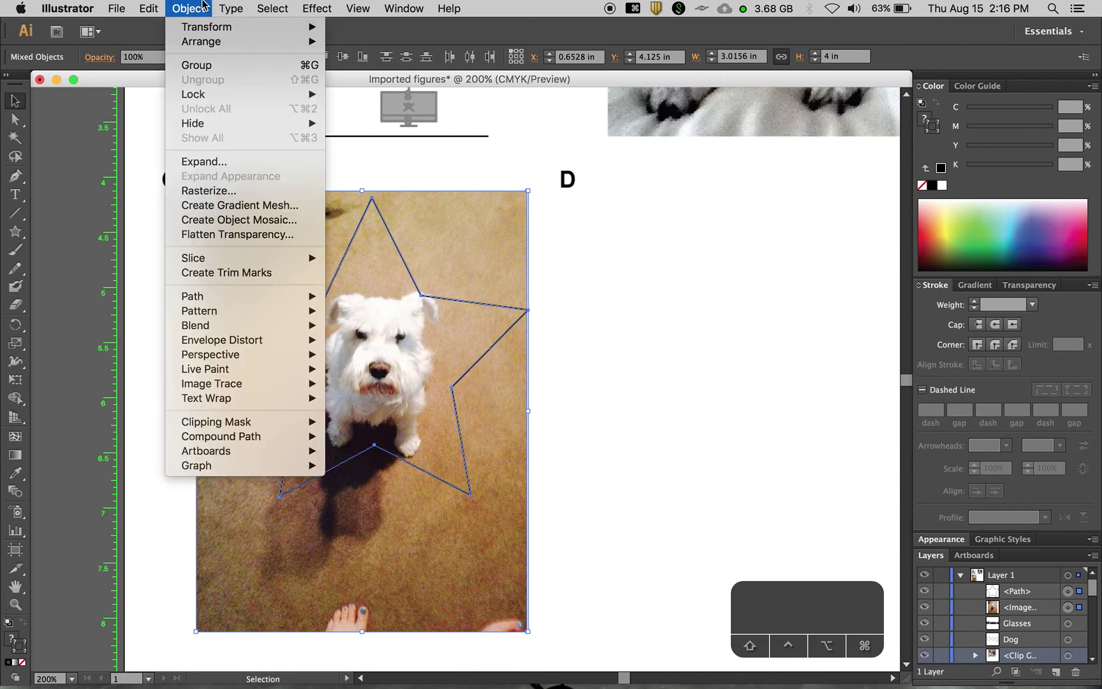
pyautogui.moveTo(229, 422)
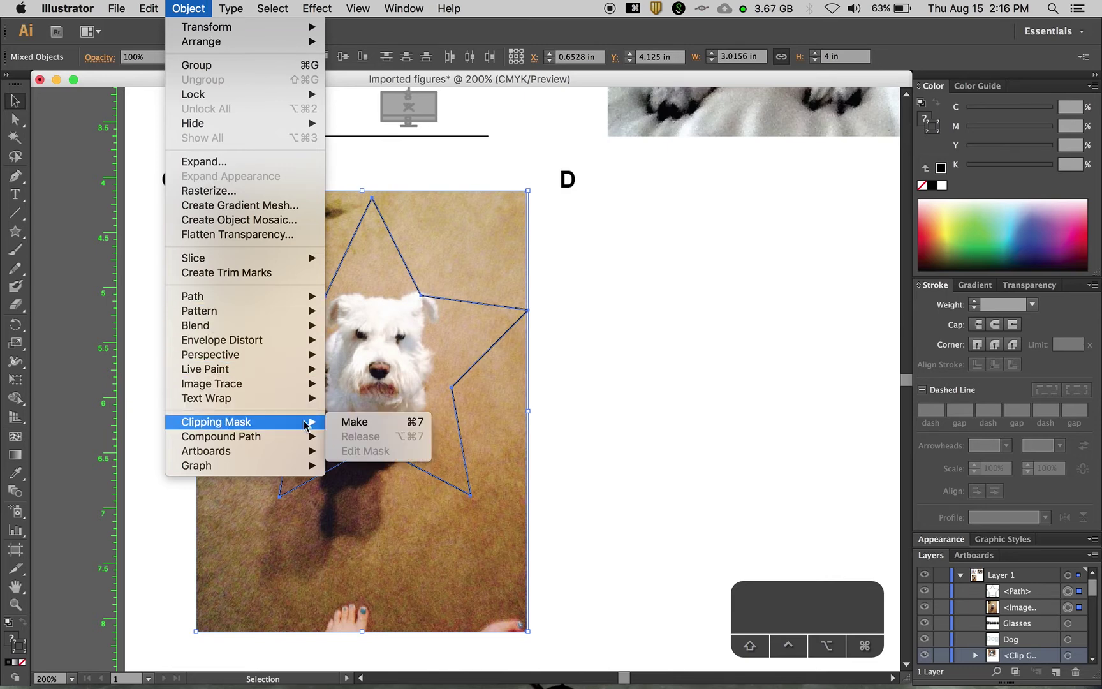
pyautogui.click(350, 423)
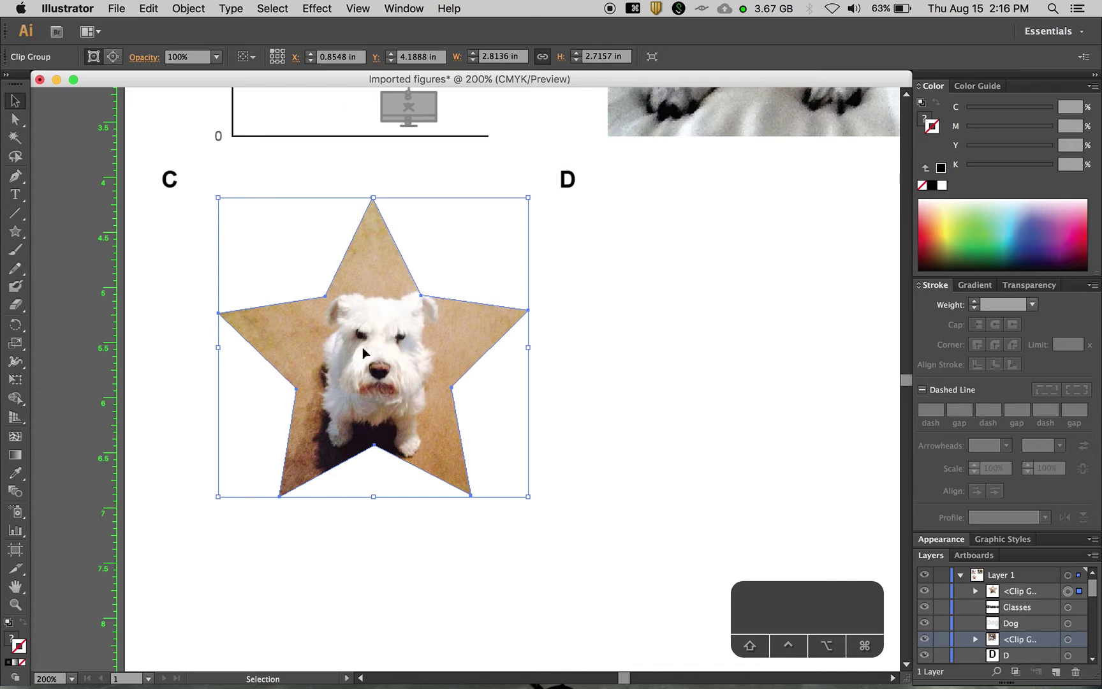
# Move the star-clipped dog image slightly up and left, closer to the C label, and deselect it.
pyautogui.click(563, 265)
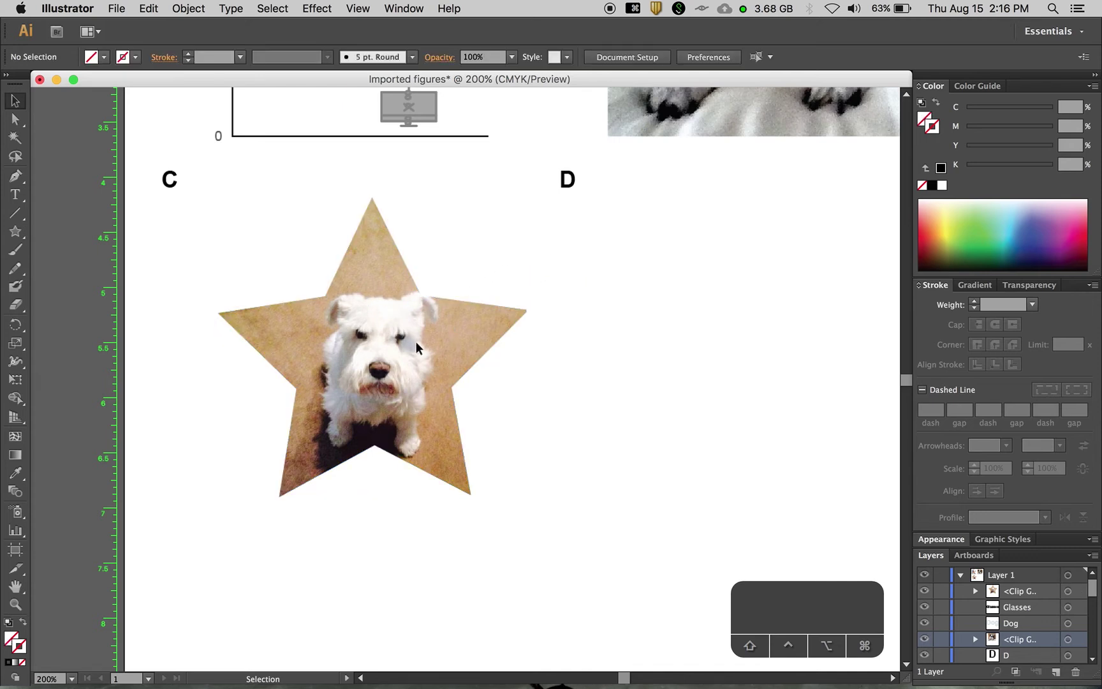
pyautogui.moveTo(393, 362); pyautogui.dragTo(383, 356)
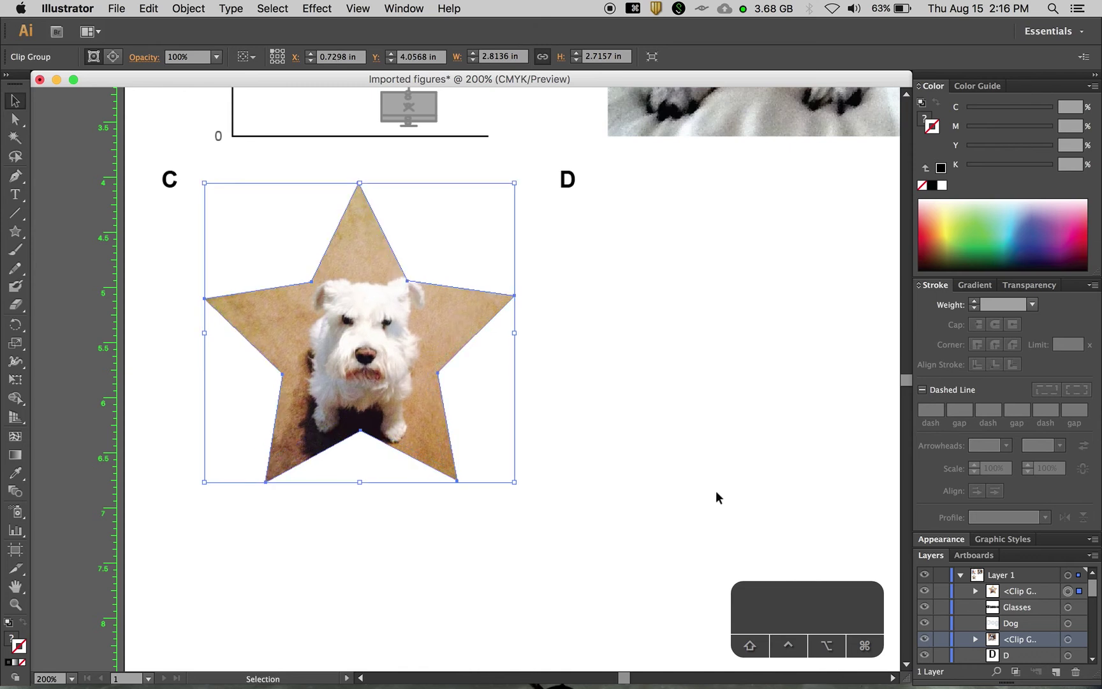
pyautogui.click(663, 489)
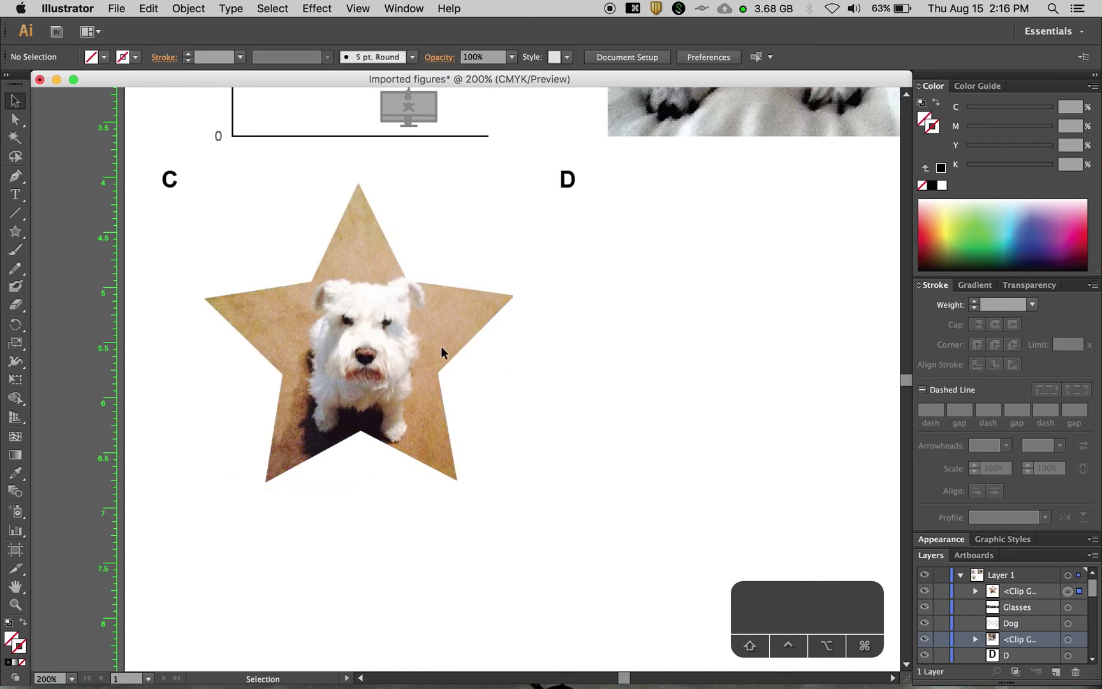
# Select the star clip group and expand its layer entry to examine the clipping path and image inside.
pyautogui.click(441, 352)
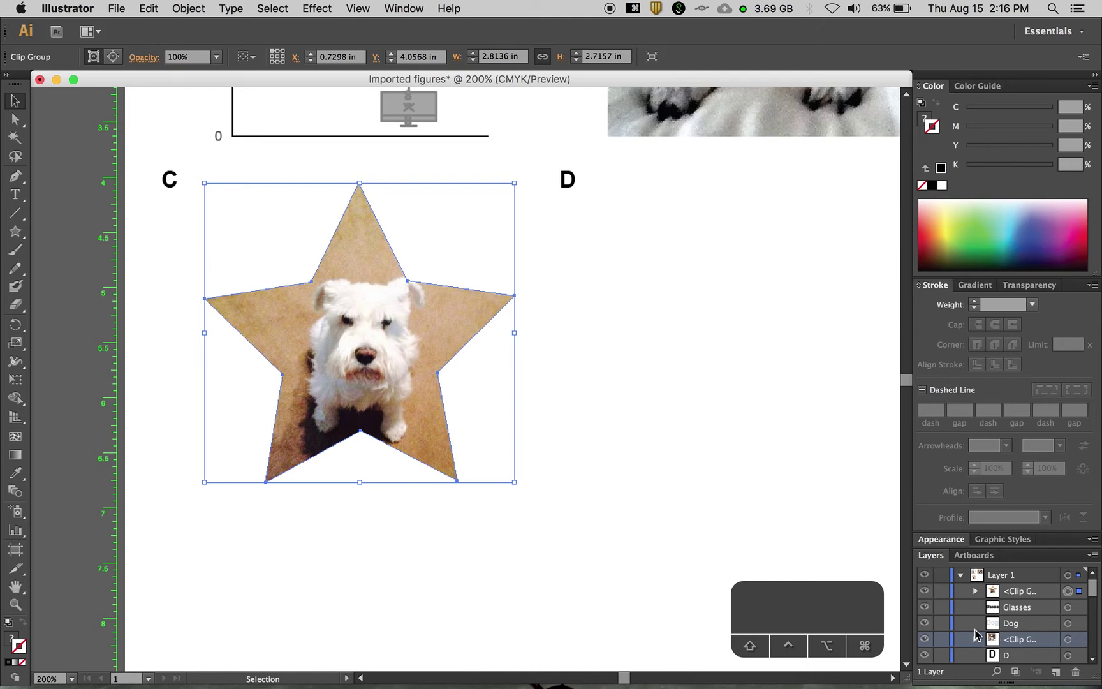
pyautogui.click(975, 591)
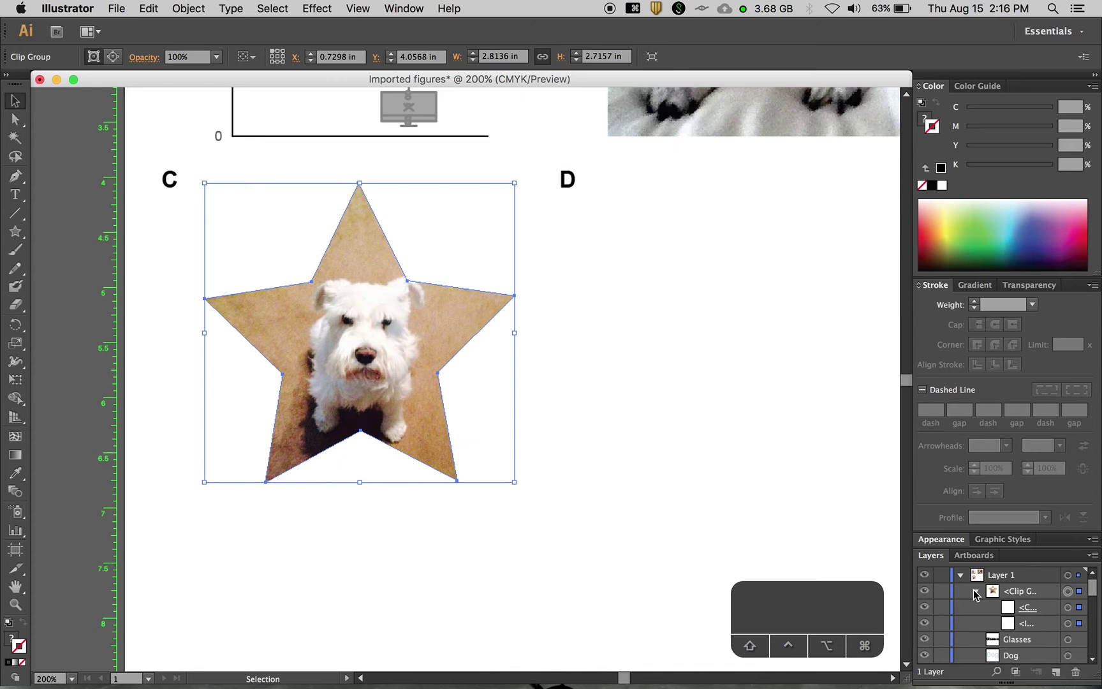
pyautogui.click(1057, 593)
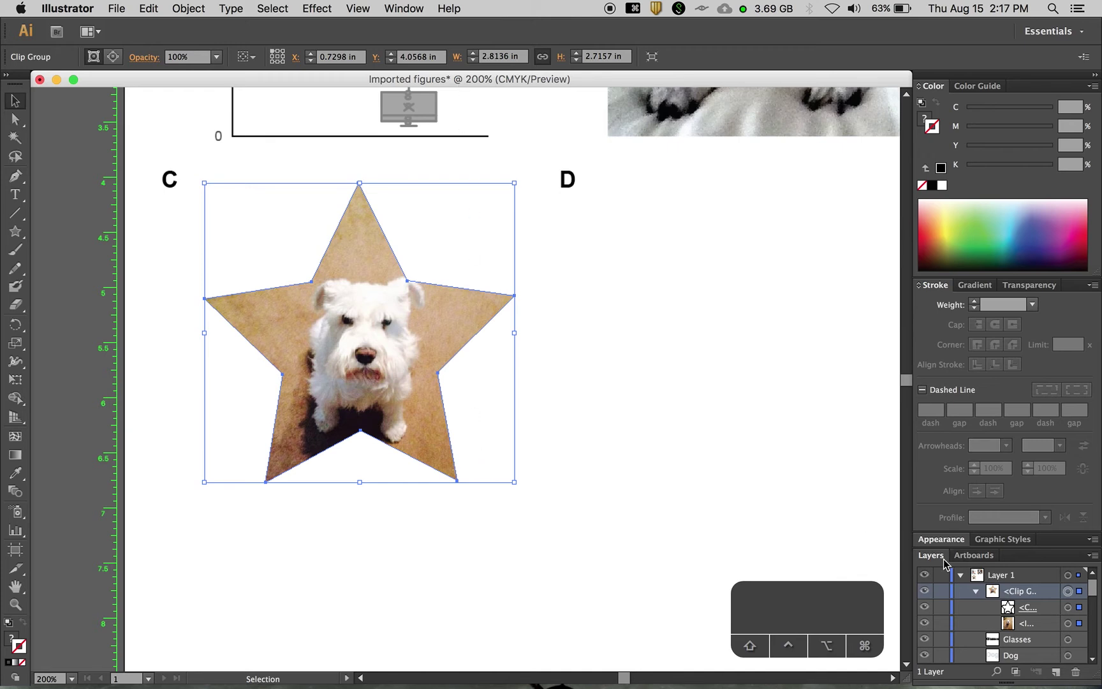
# Release the clipping mask on the dog photo and delete the star path.
pyautogui.press('super+alt+7')
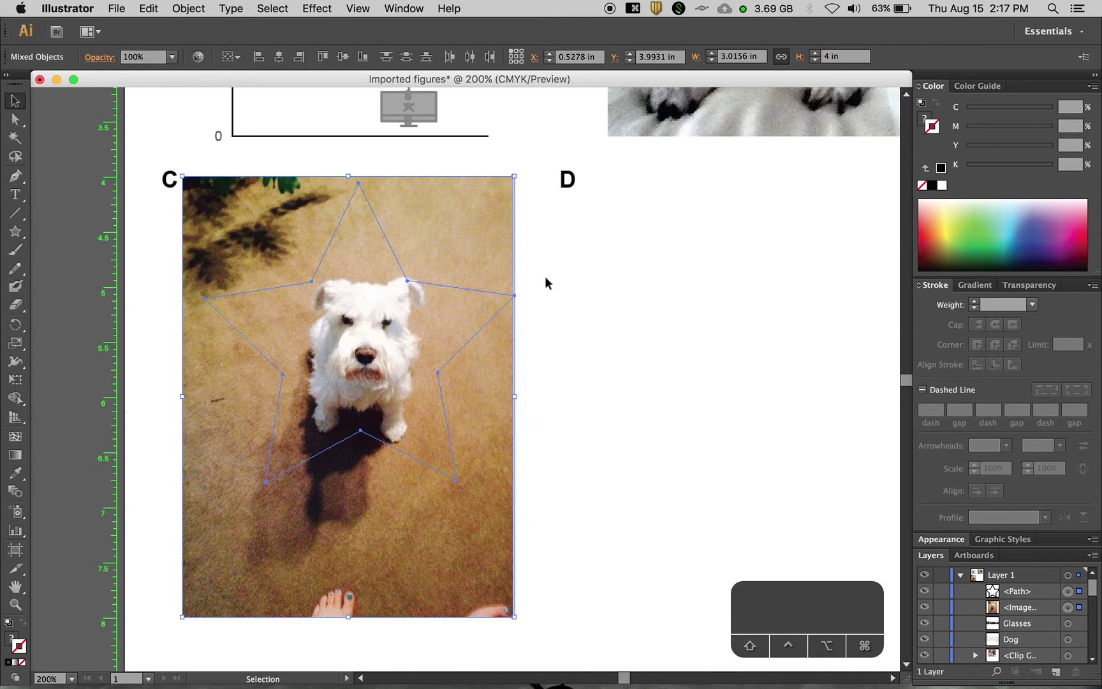
pyautogui.click(496, 292)
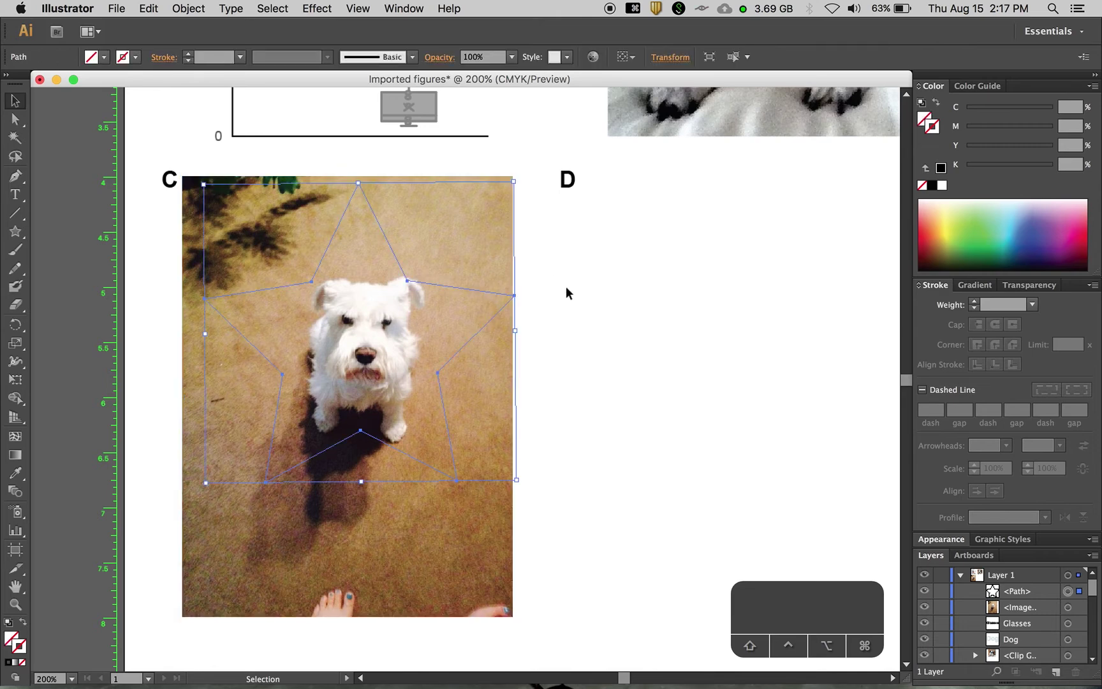
pyautogui.press('Delete')
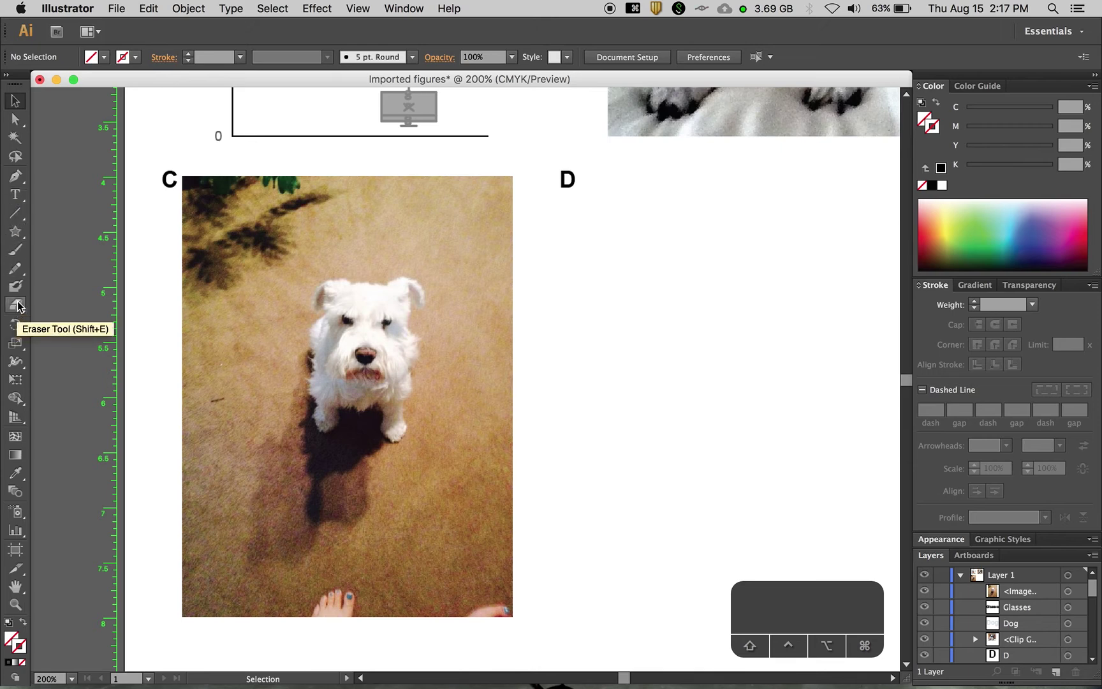
# Draw a freehand Pencil outline closely around the dog in the panel C photo.
pyautogui.click(17, 269)
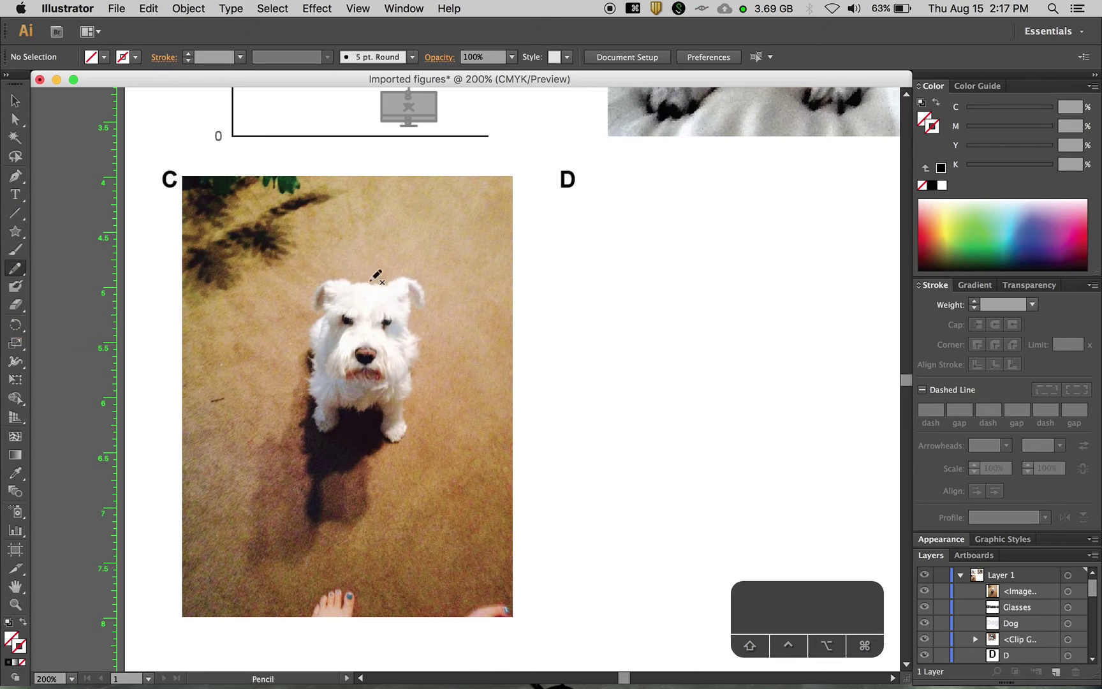
pyautogui.moveTo(345, 269)
pyautogui.mouseDown()
pyautogui.moveTo(317, 278)
pyautogui.moveTo(308, 299)
pyautogui.moveTo(314, 424)
pyautogui.moveTo(337, 436)
pyautogui.moveTo(353, 415)
pyautogui.moveTo(367, 418)
pyautogui.moveTo(396, 448)
pyautogui.moveTo(417, 434)
pyautogui.moveTo(420, 317)
pyautogui.moveTo(431, 314)
pyautogui.moveTo(426, 284)
pyautogui.moveTo(404, 270)
pyautogui.moveTo(375, 280)
pyautogui.mouseUp()
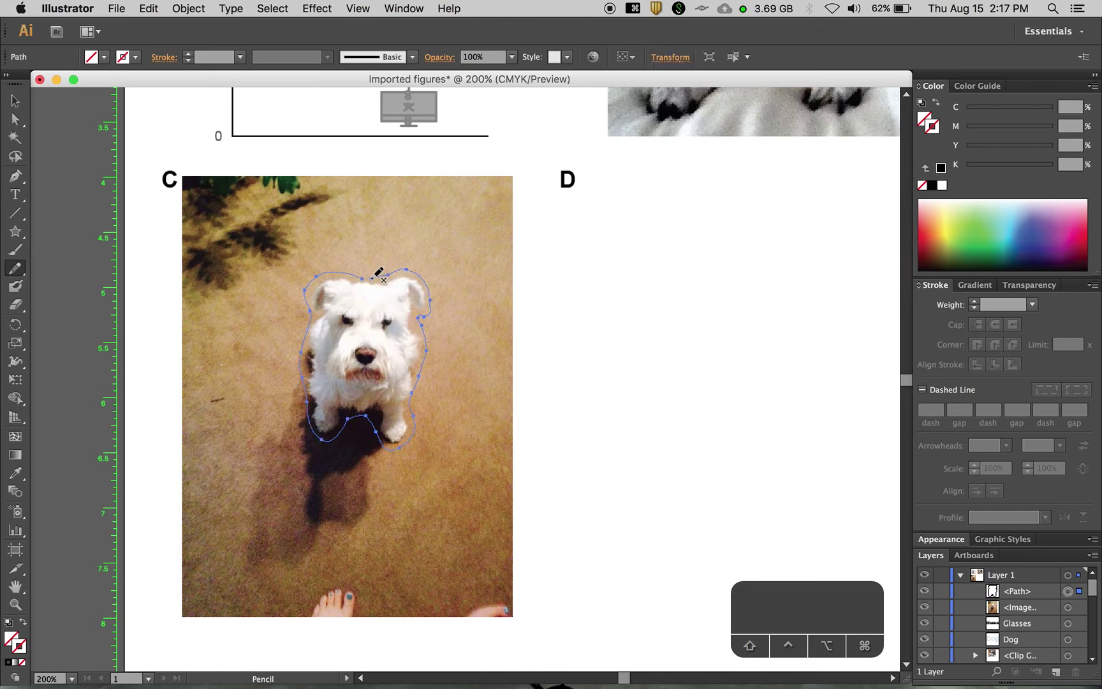
# Connect the two open end points of the dog outline above the head to close the path.
pyautogui.press('a')
pyautogui.click(374, 281)
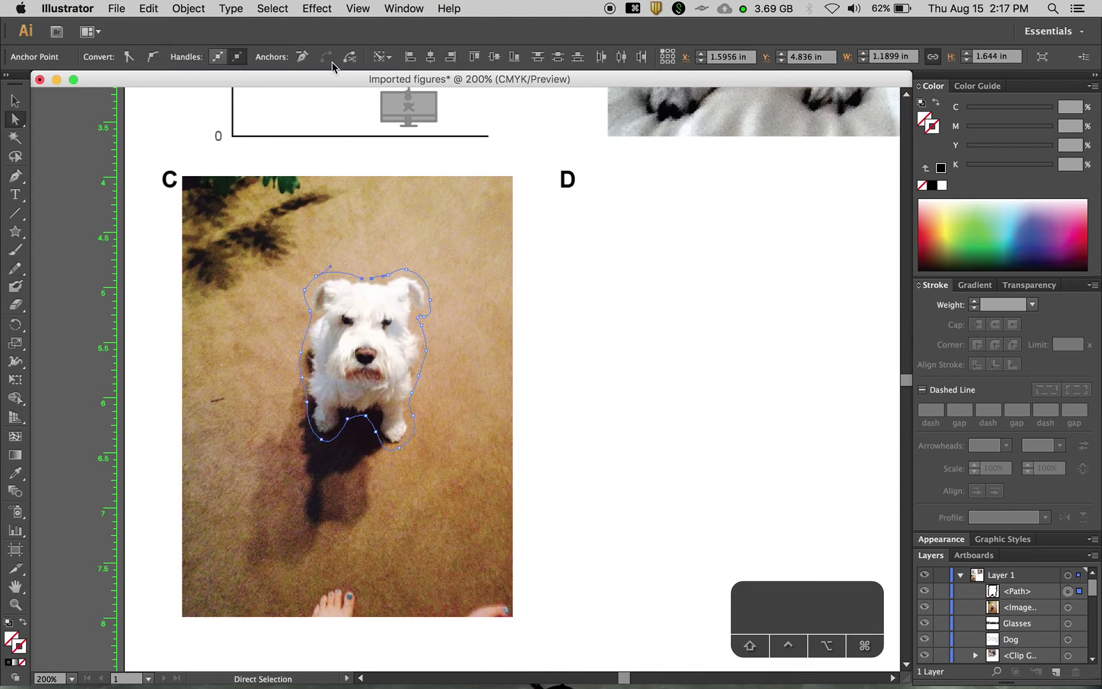
pyautogui.click(554, 336)
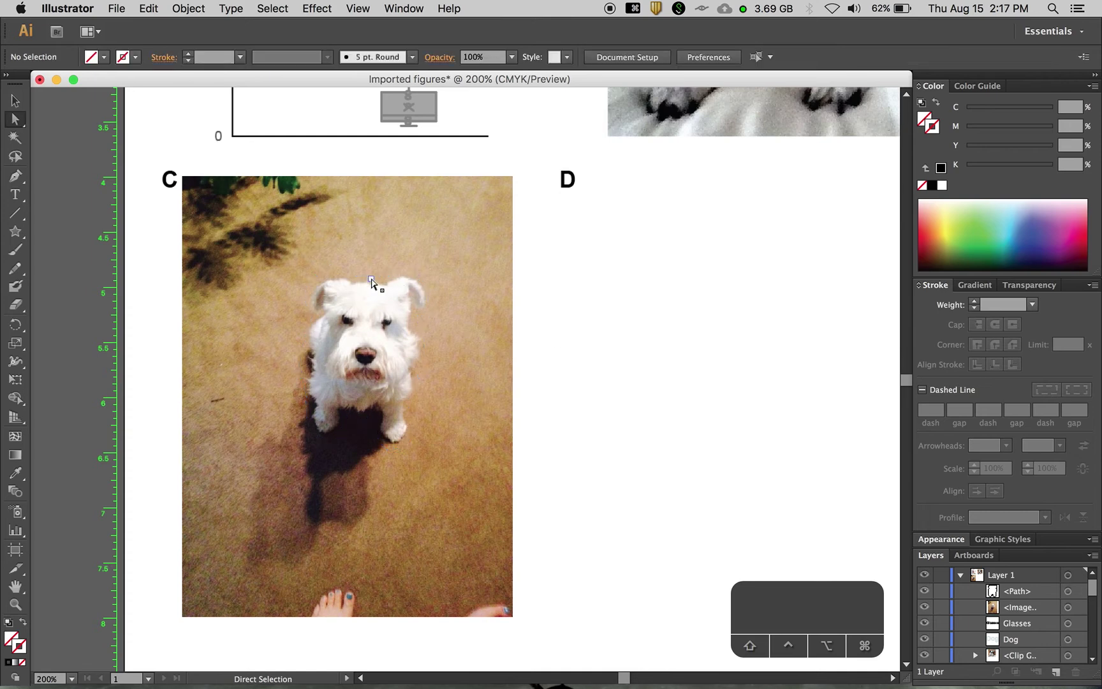
pyautogui.click(370, 281)
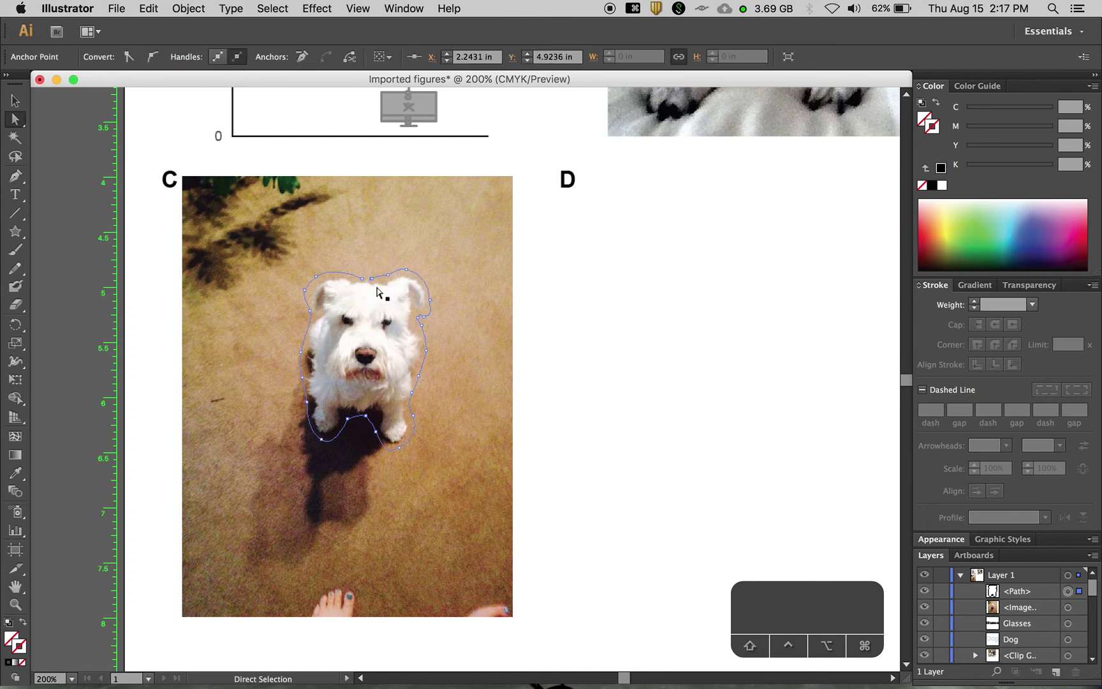
pyautogui.press('super+equal')
pyautogui.press('super+equal')
pyautogui.press('super+equal')
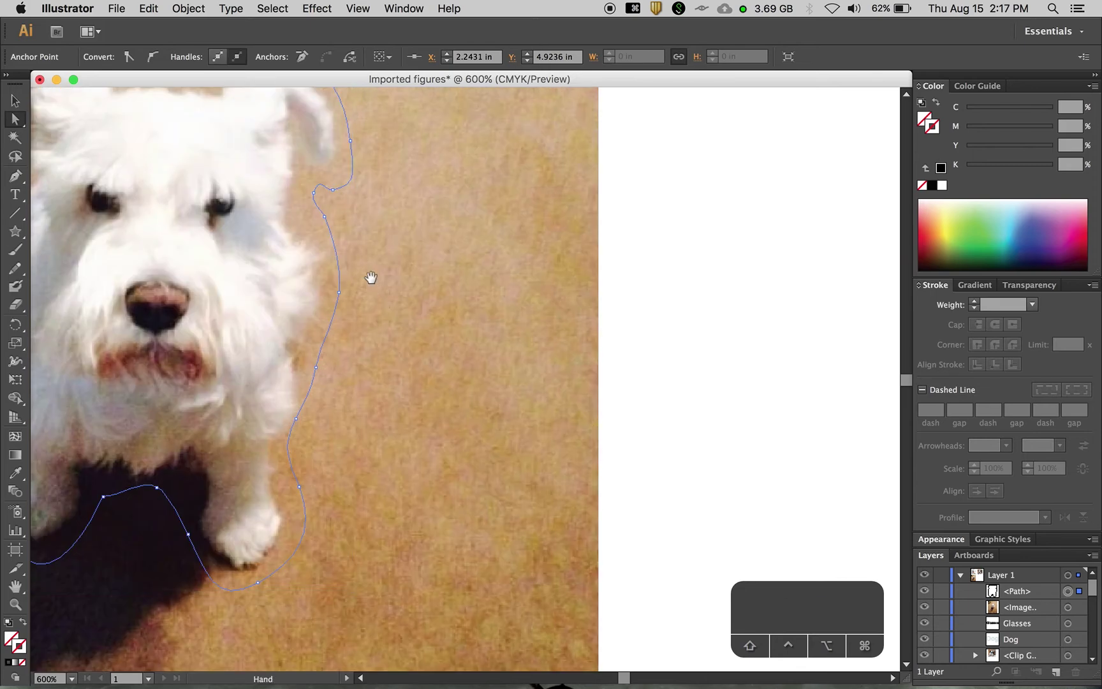
pyautogui.scroll(5, 382, 288)
pyautogui.hscroll(-3, 382, 288)
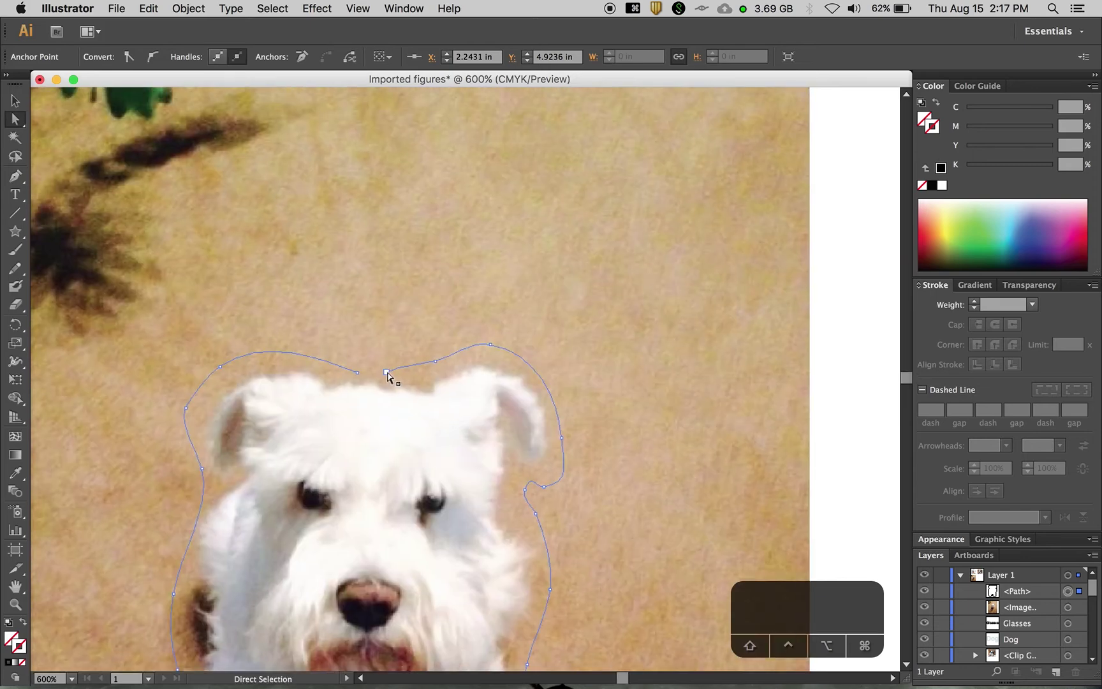
pyautogui.keyDown('shift'); pyautogui.click(357, 373); pyautogui.keyUp('shift')
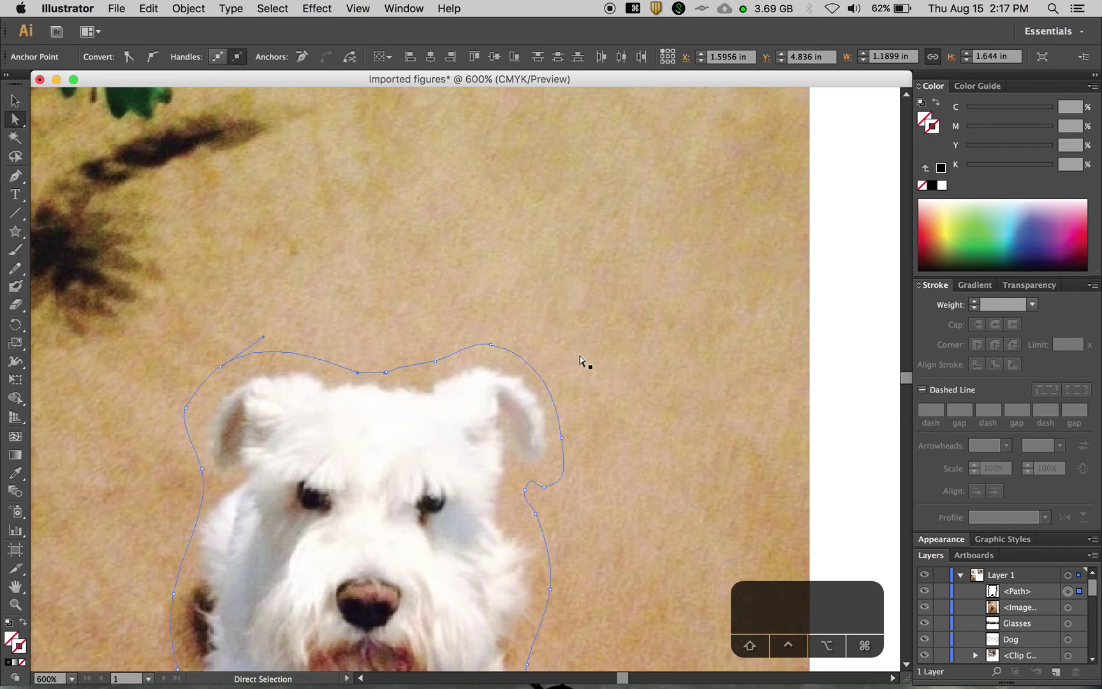
# Give the dog outline a black 1 pt stroke and deselect it.
pyautogui.press('v')
pyautogui.click(941, 168)
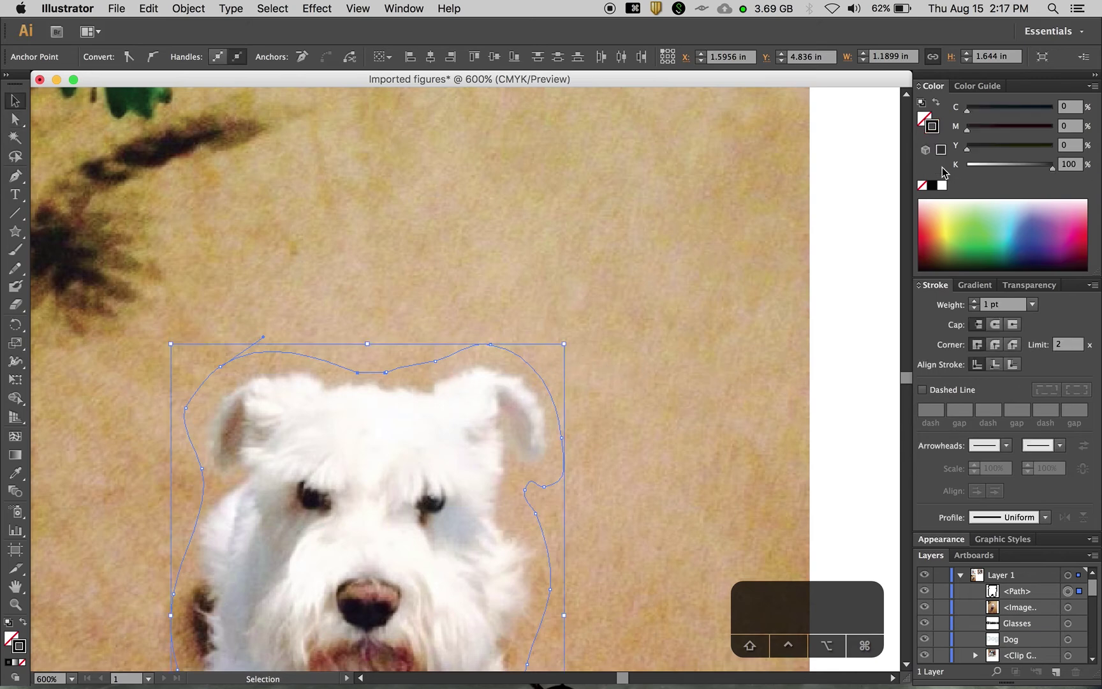
pyautogui.hotkey('ctrl', '-')
pyautogui.press('super+minus')
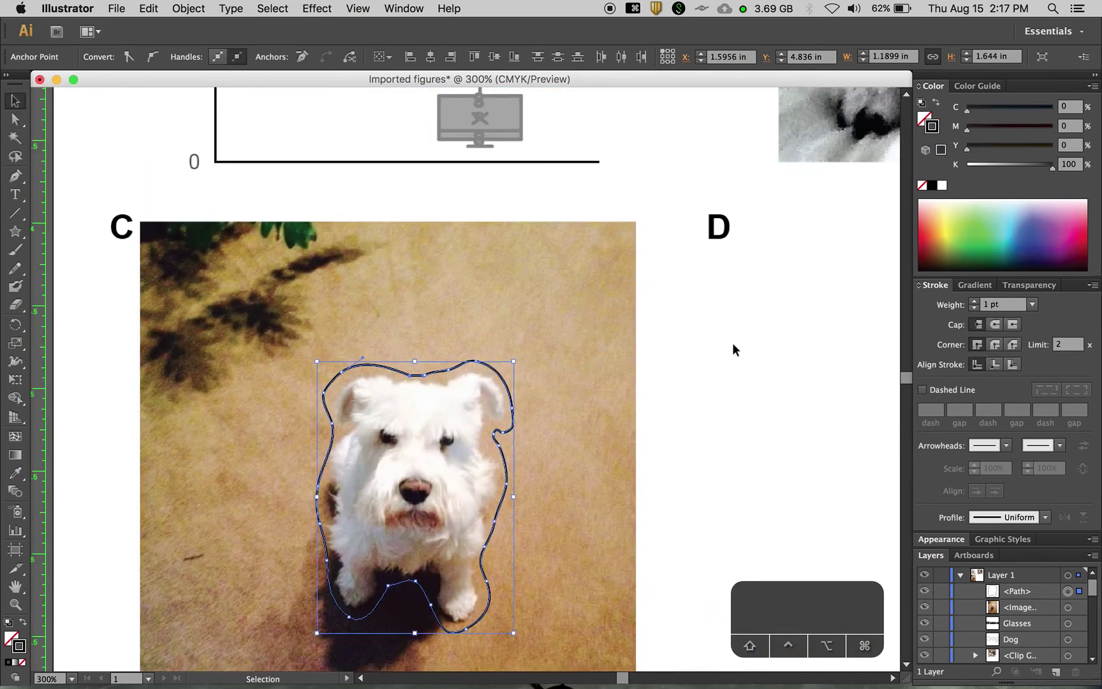
pyautogui.click(737, 376)
pyautogui.scroll(-1, 716, 382)
pyautogui.scroll(-3, 717, 381)
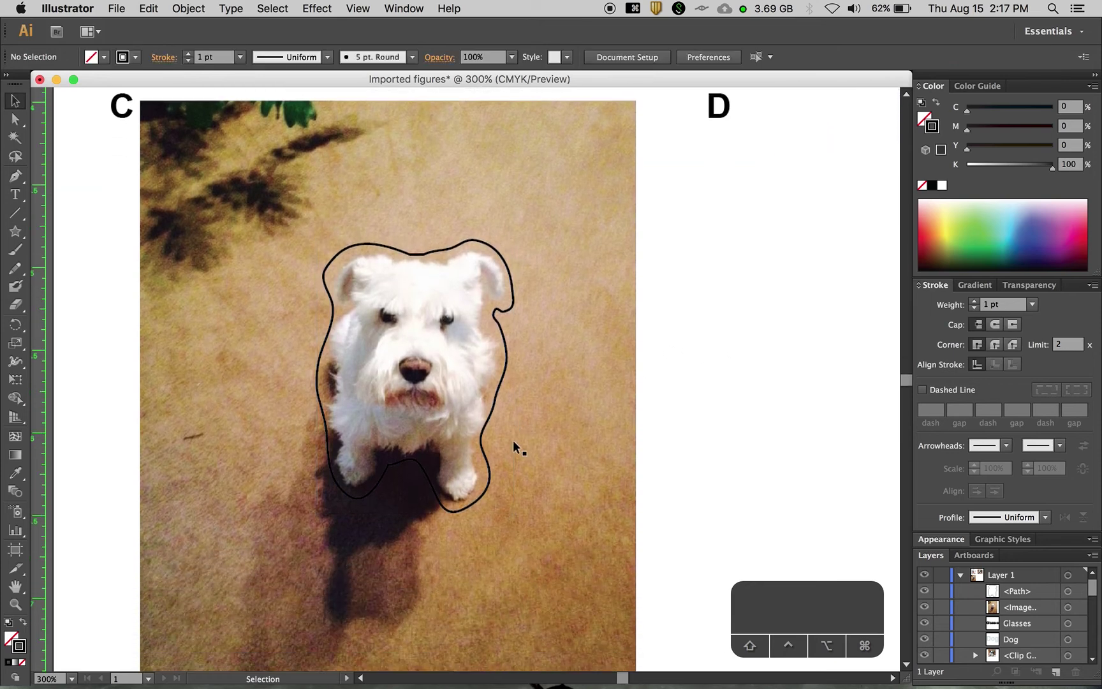
# Select the freehand outline together with the dog photo and make a clipping mask from them.
pyautogui.click(486, 419)
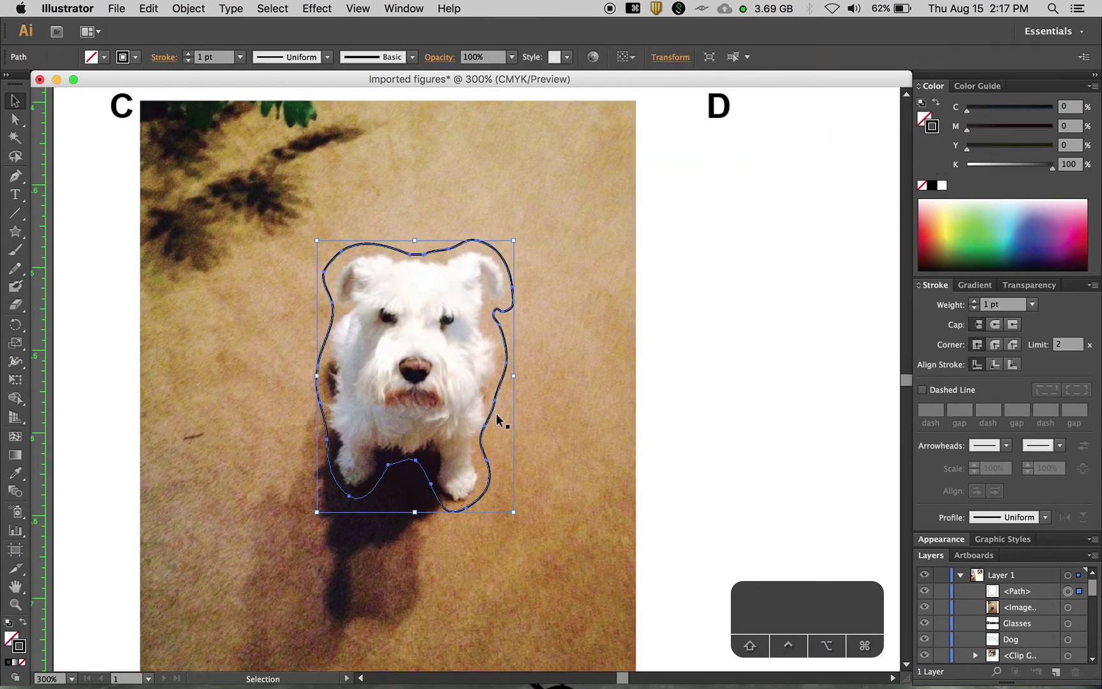
pyautogui.keyDown('shift'); pyautogui.click(552, 391); pyautogui.keyUp('shift')
pyautogui.press('super+minus')
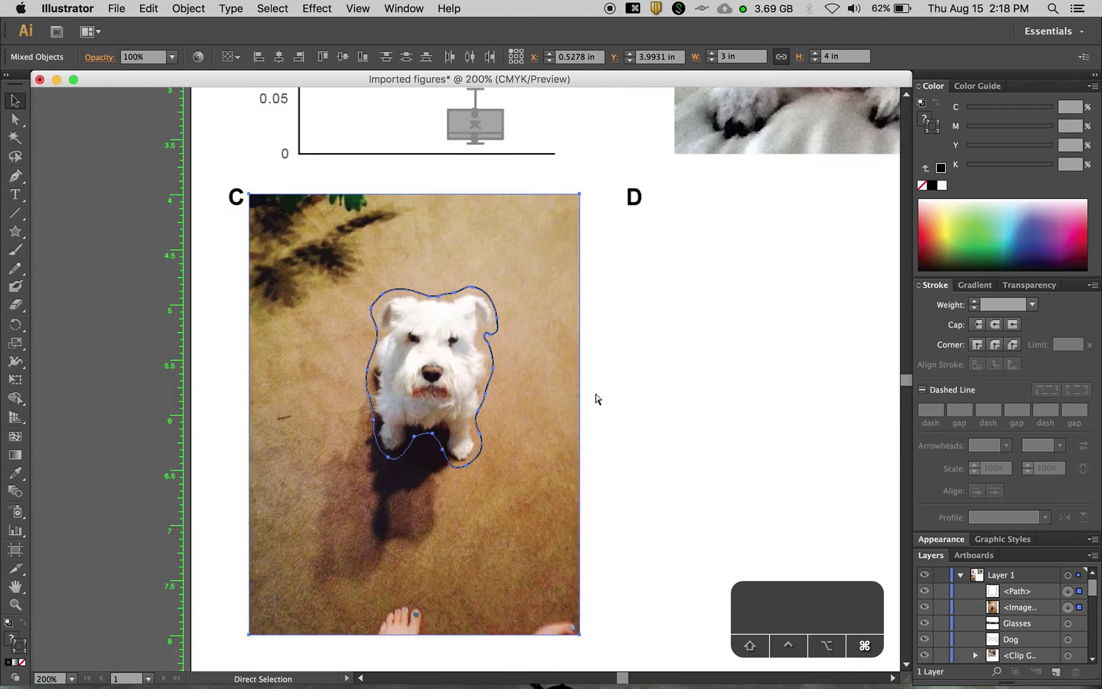
pyautogui.press('super+7')
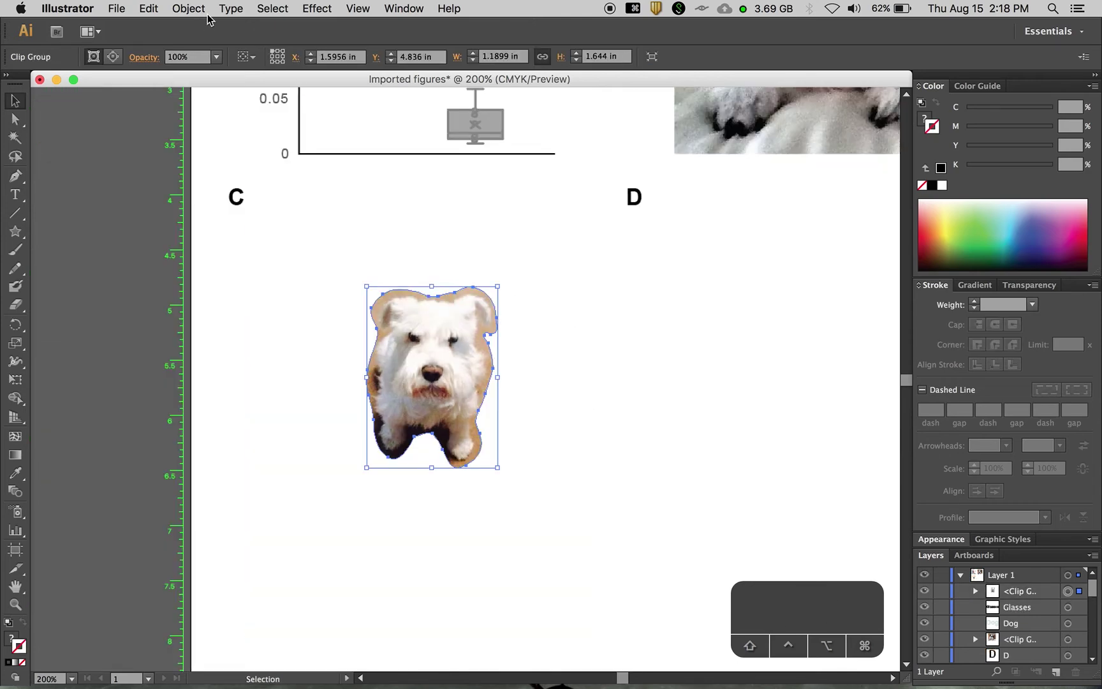
pyautogui.click(189, 8)
pyautogui.moveTo(242, 428)
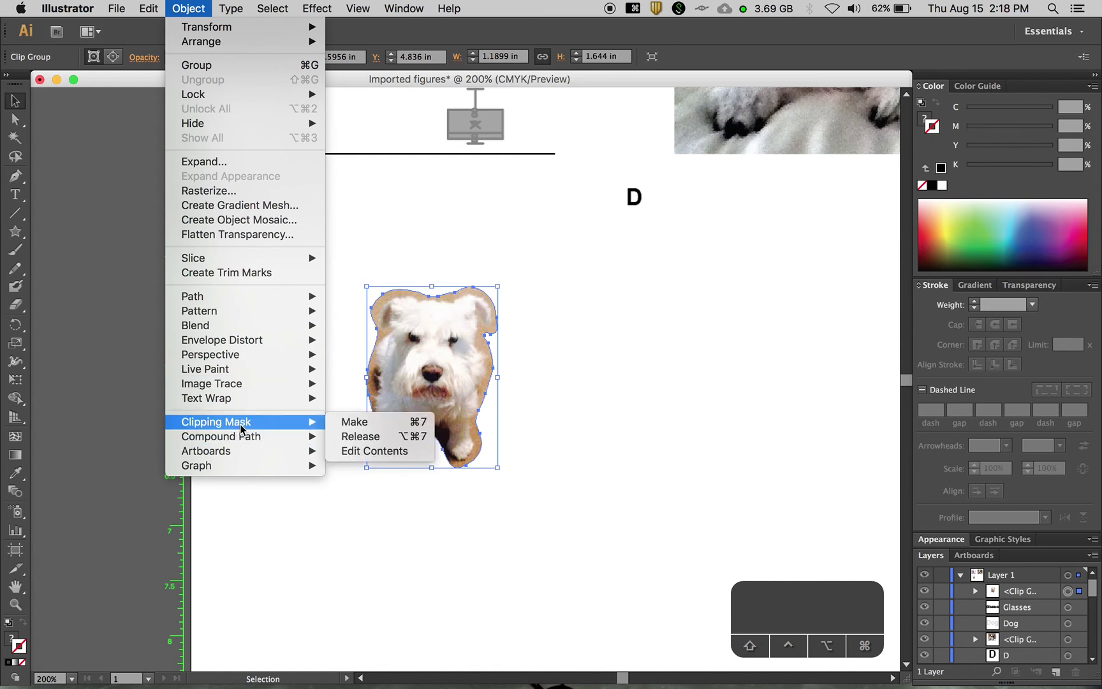
pyautogui.click(564, 338)
pyautogui.click(516, 382)
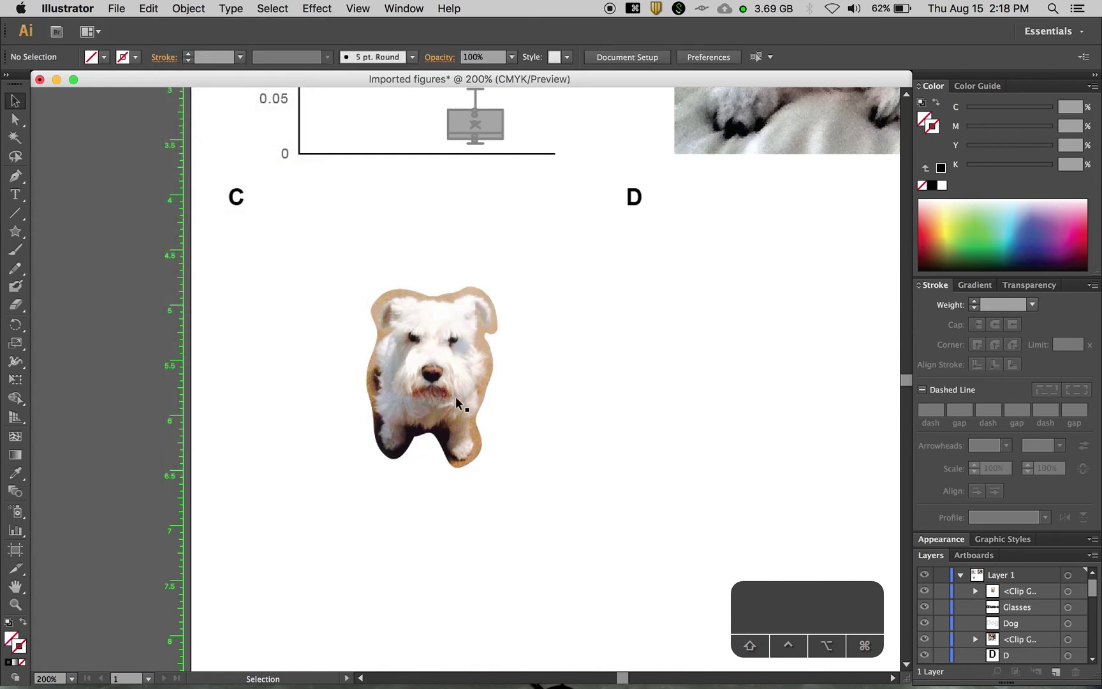
# Move the clipped dog photo closer to the C label and enlarge it to about 2.09 by 2.89 in.
pyautogui.click(388, 330)
pyautogui.moveTo(457, 377); pyautogui.dragTo(377, 303)
pyautogui.press('super+minus')
pyautogui.scroll(1, 371, 329)
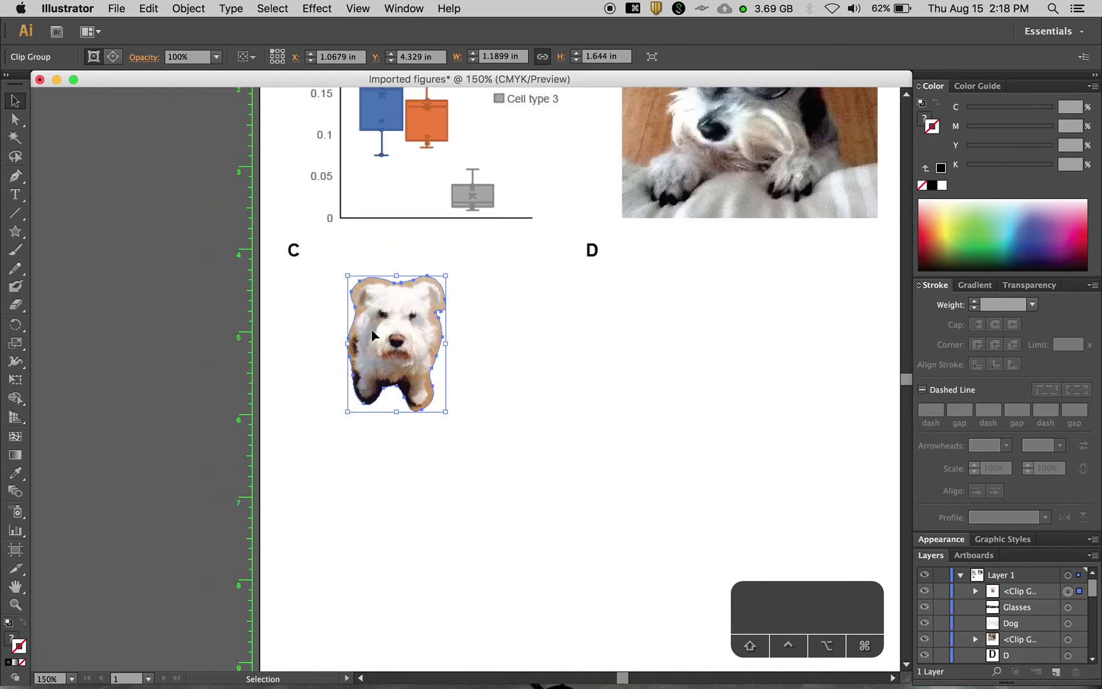
pyautogui.moveTo(445, 412); pyautogui.dragTo(520, 515)
pyautogui.click(615, 501)
pyautogui.scroll(2, 614, 502)
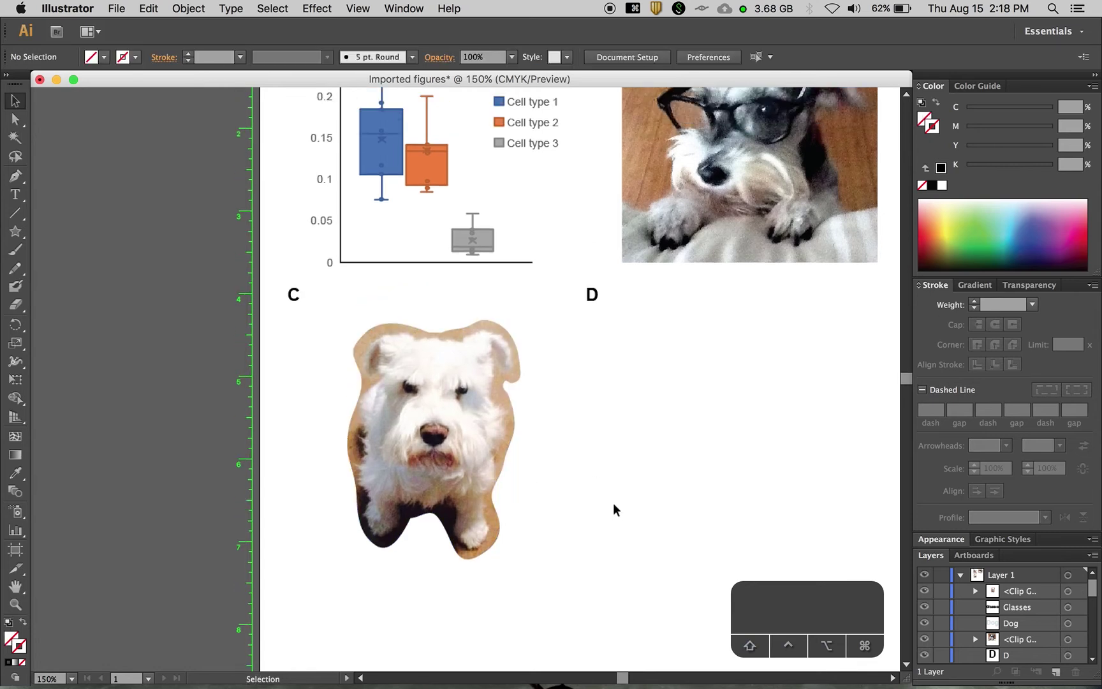
# Enlarge the clipped dog photo slightly to about 2.4 in wide and reposition it beneath the panel A chart.
pyautogui.press('super+minus')
pyautogui.press('super+minus')
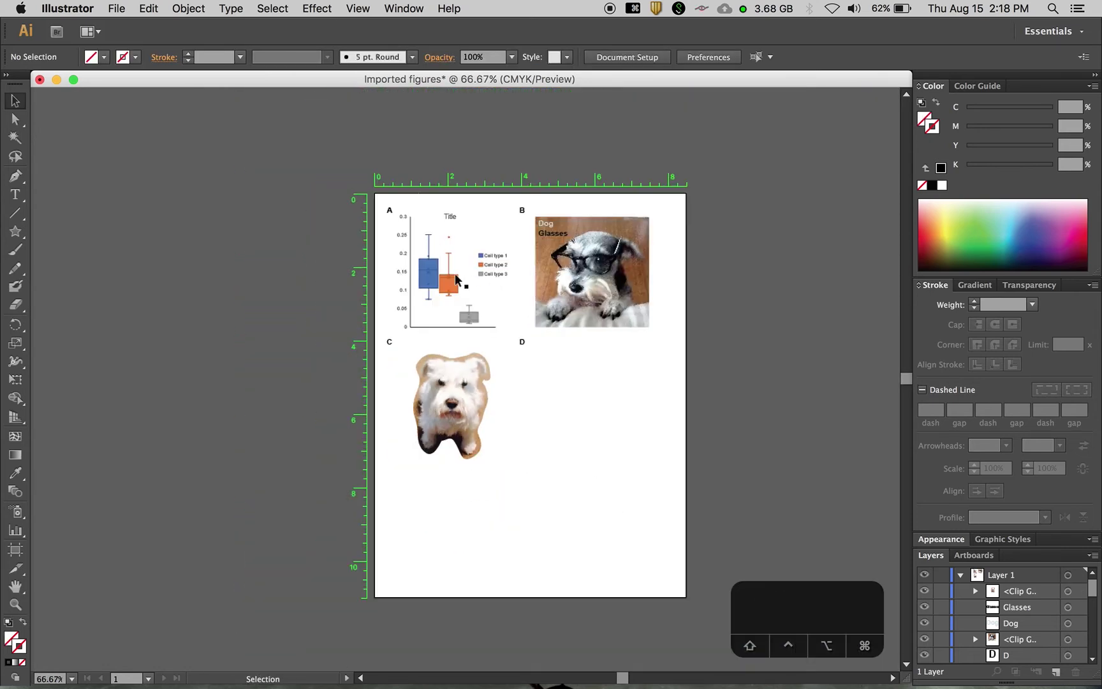
pyautogui.click(482, 396)
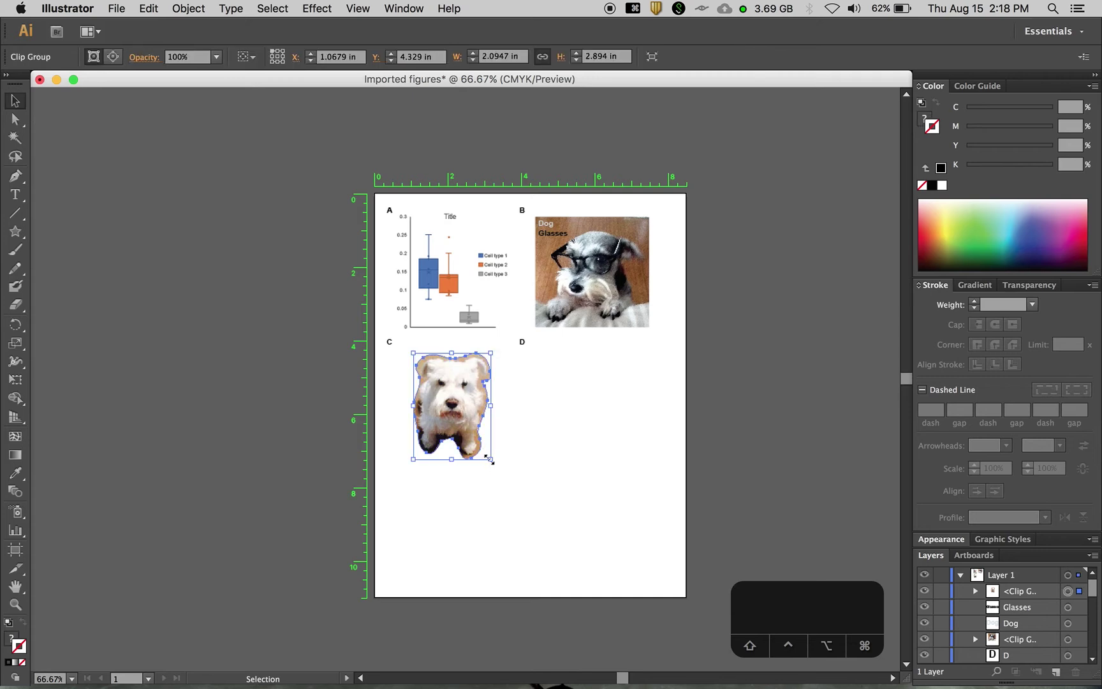
pyautogui.moveTo(491, 459); pyautogui.dragTo(500, 474)
pyautogui.moveTo(474, 431); pyautogui.dragTo(468, 427)
pyautogui.click(564, 453)
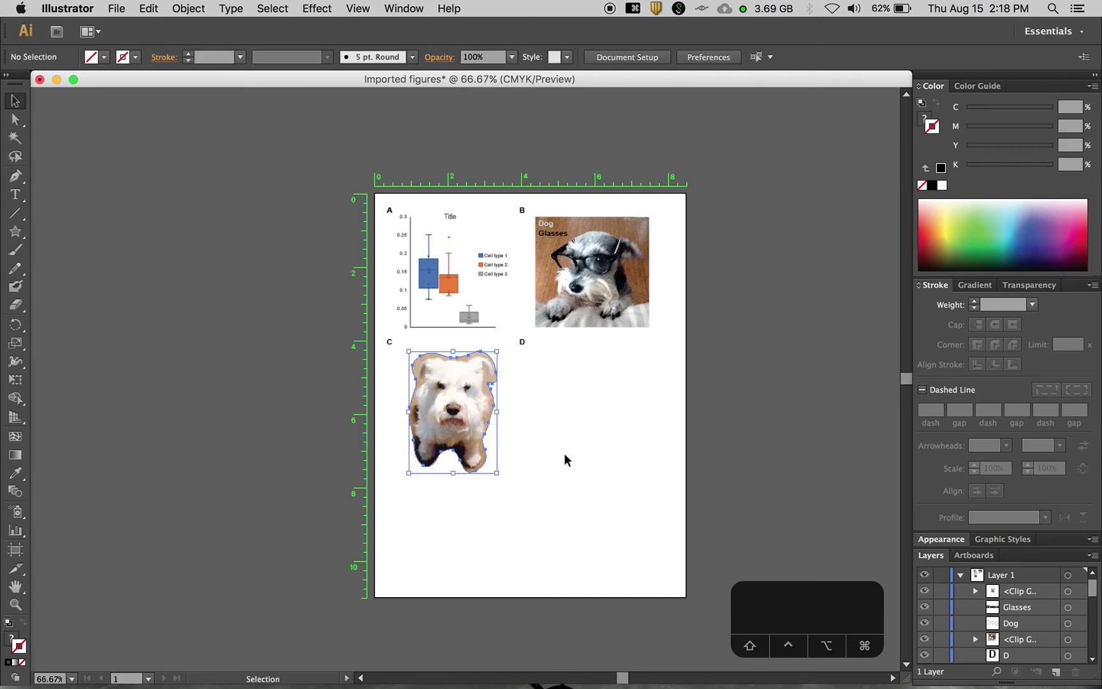
# Align the horizontal centers of the clipped dog photo and the panel A box plot, and deselect them.
pyautogui.click(466, 317)
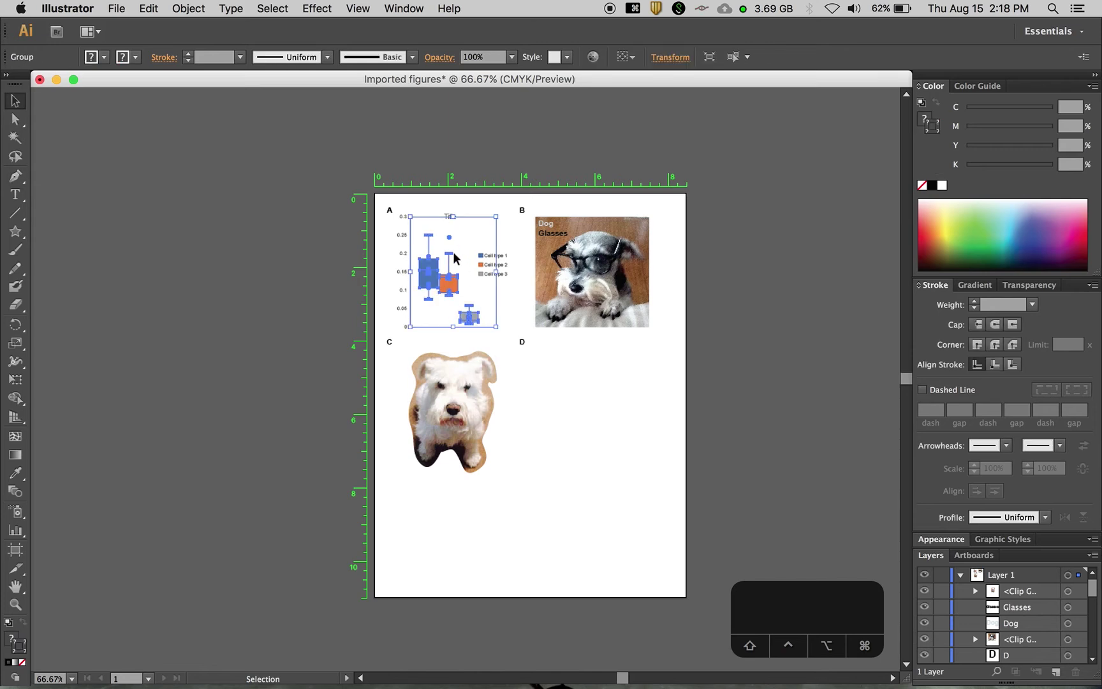
pyautogui.click(451, 408)
pyautogui.keyDown('shift'); pyautogui.click(472, 319); pyautogui.keyUp('shift')
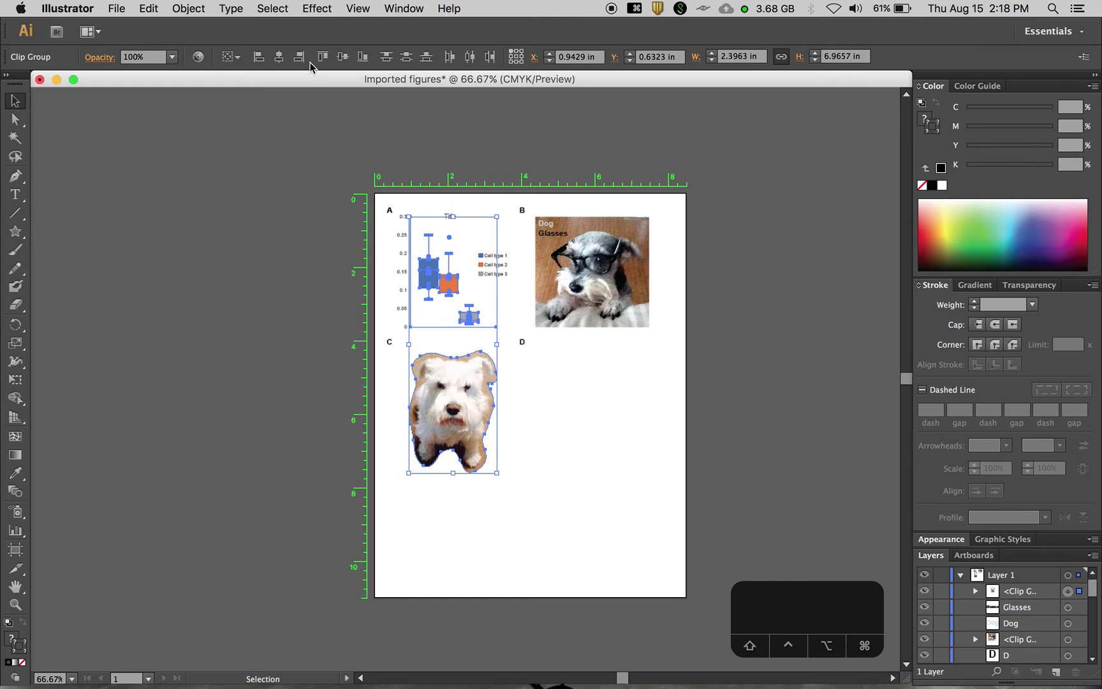
pyautogui.click(283, 57)
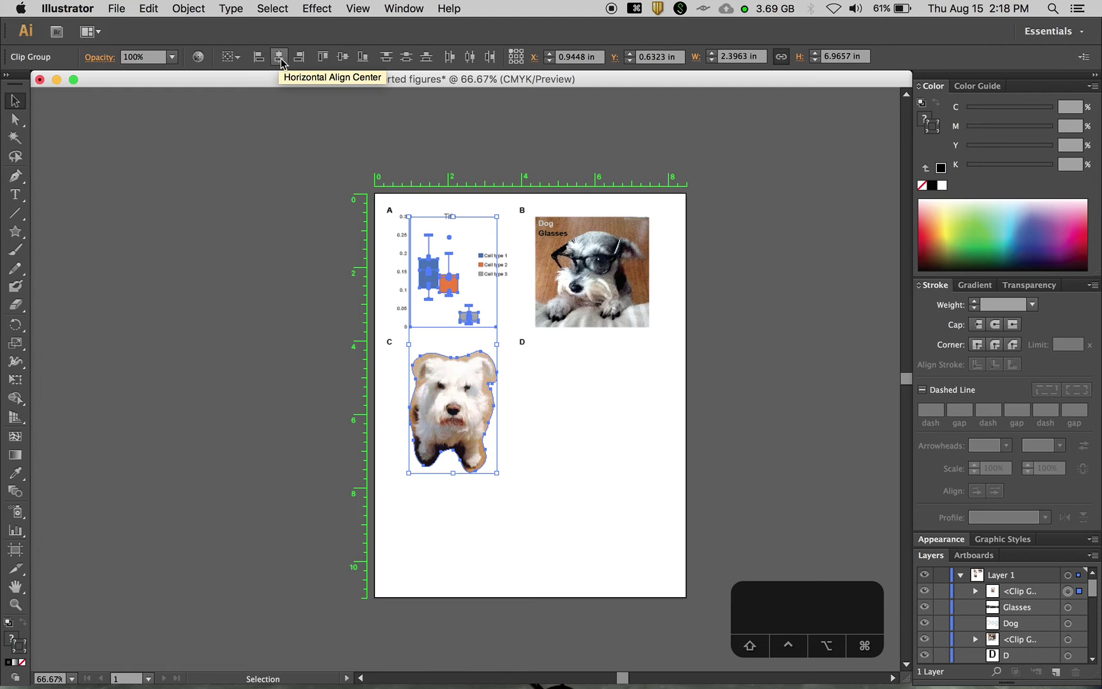
pyautogui.click(591, 486)
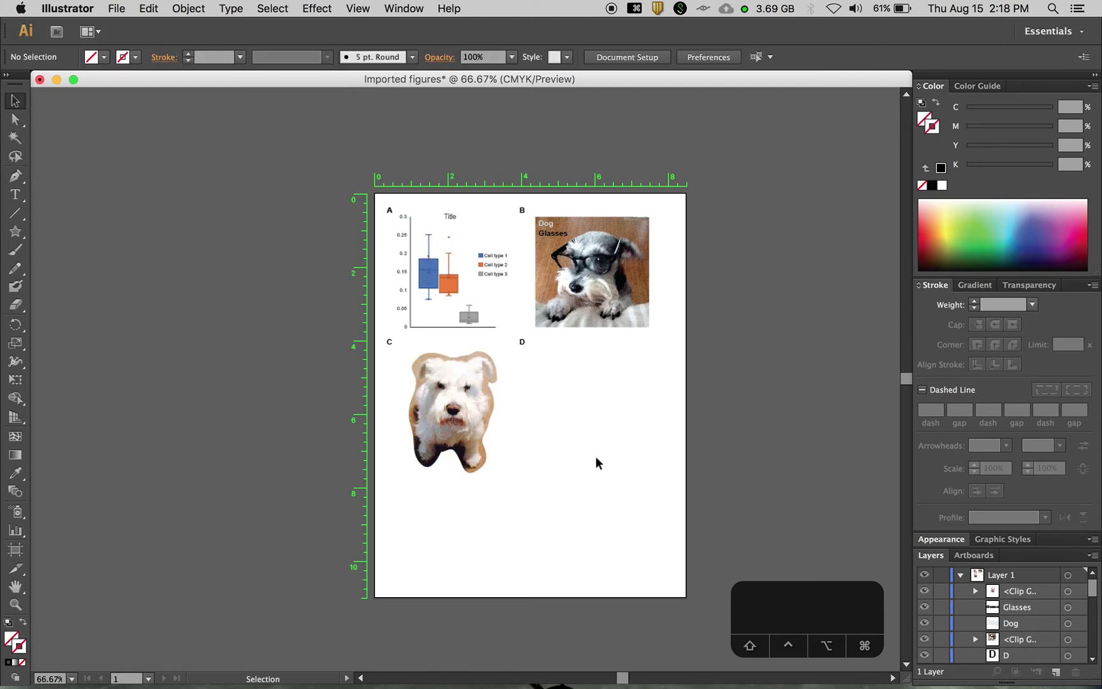
pyautogui.scroll(-1, 573, 440)
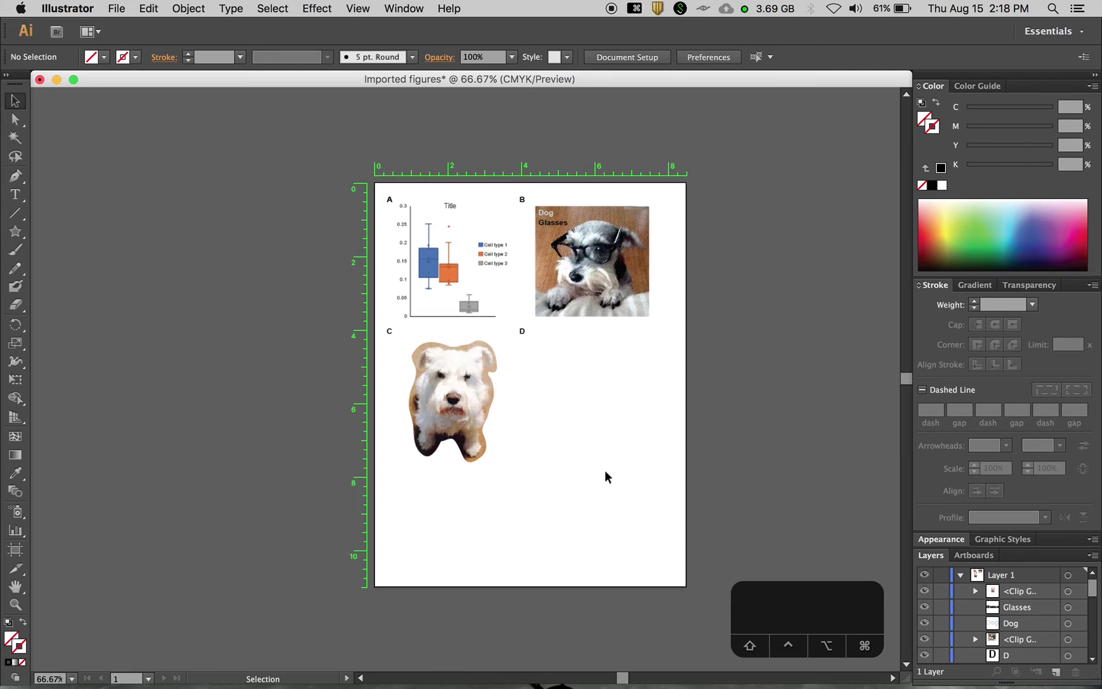
pyautogui.press('super+equal')
pyautogui.moveTo(657, 446); pyautogui.dragTo(614, 469)
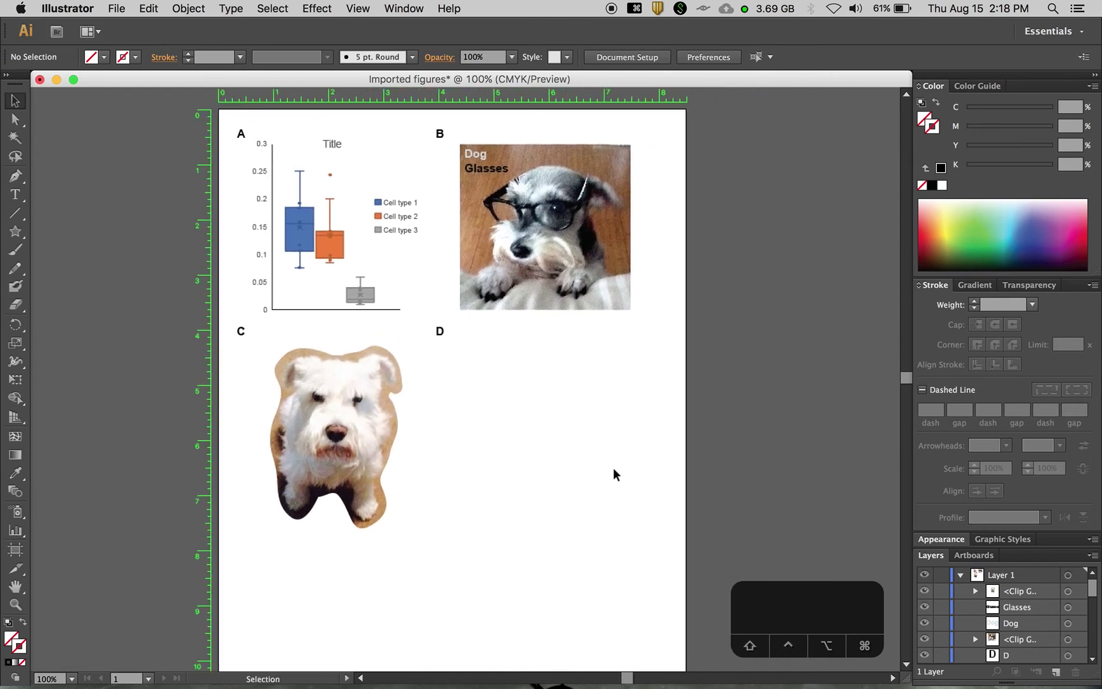
pyautogui.scroll(2, 614, 474)
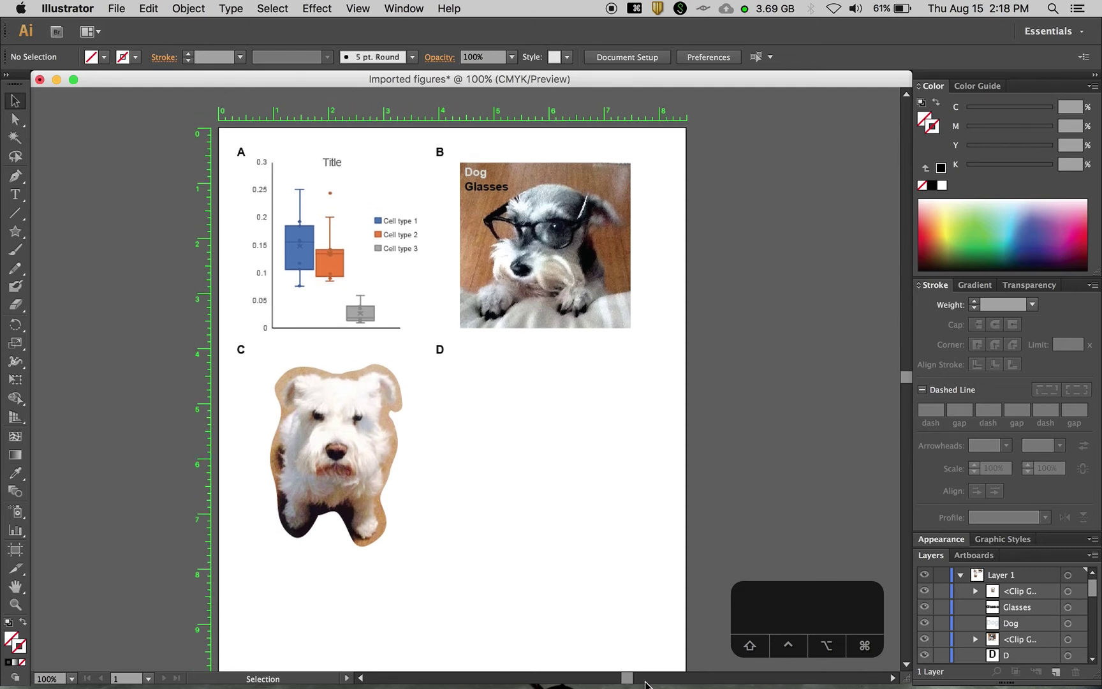
# Switch to the Untitled project in Prism and copy the whole Transform of Data 1 graph with its titles and legend.
pyautogui.moveTo(647, 685)
pyautogui.click(654, 663)
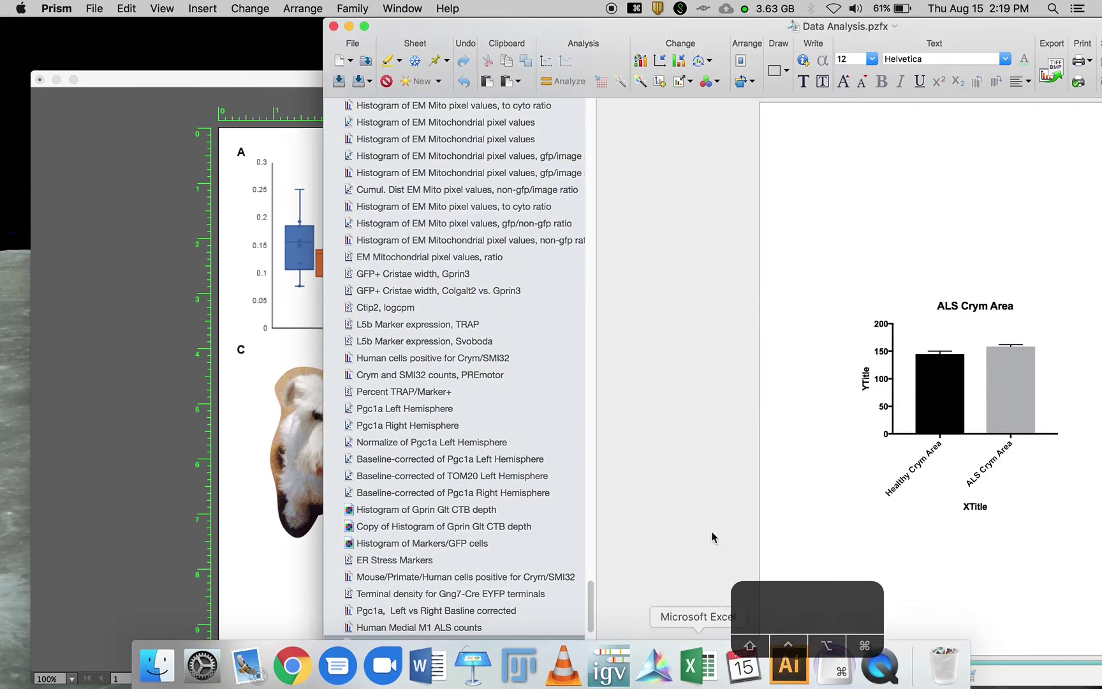
pyautogui.click(349, 26)
pyautogui.moveTo(676, 687)
pyautogui.rightClick(661, 666)
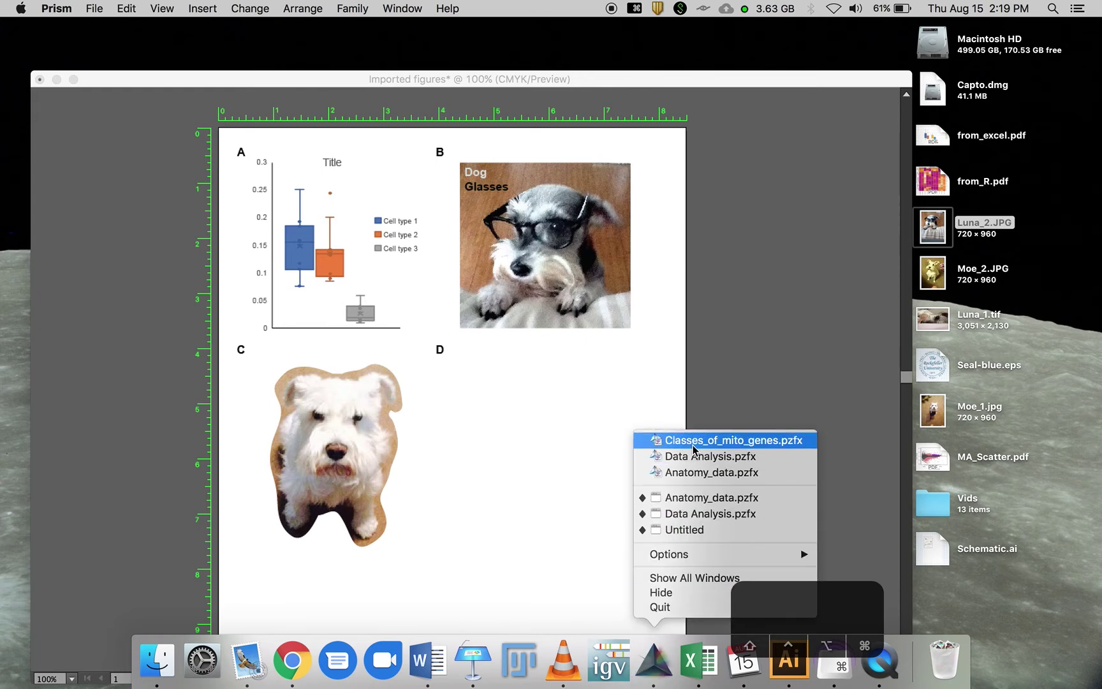
pyautogui.click(696, 529)
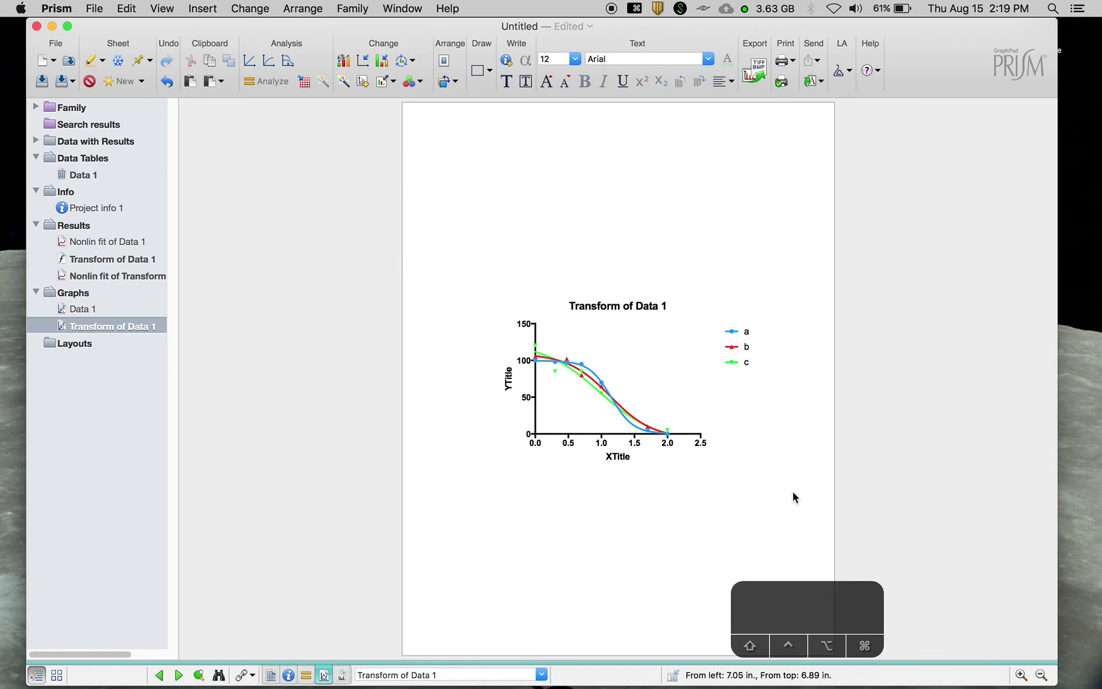
pyautogui.moveTo(793, 492); pyautogui.dragTo(487, 262)
pyautogui.press('super+c')
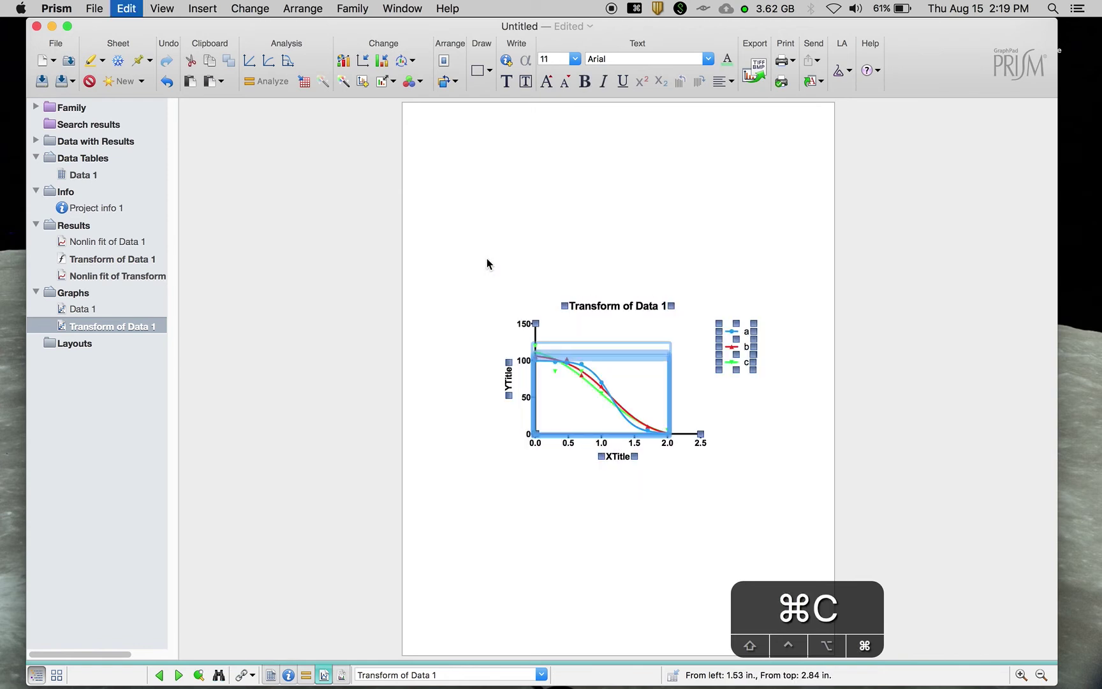
# Switch back to Illustrator, paste the copied graph and place it under the D label.
pyautogui.press('super+Tab')
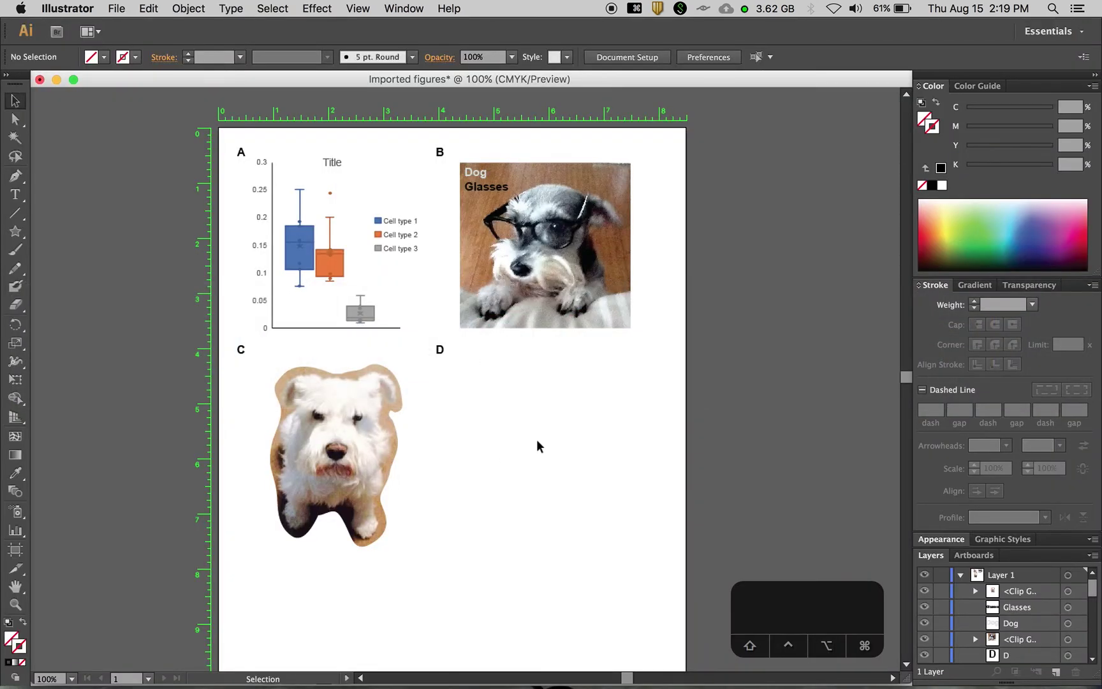
pyautogui.scroll(-4, 535, 397)
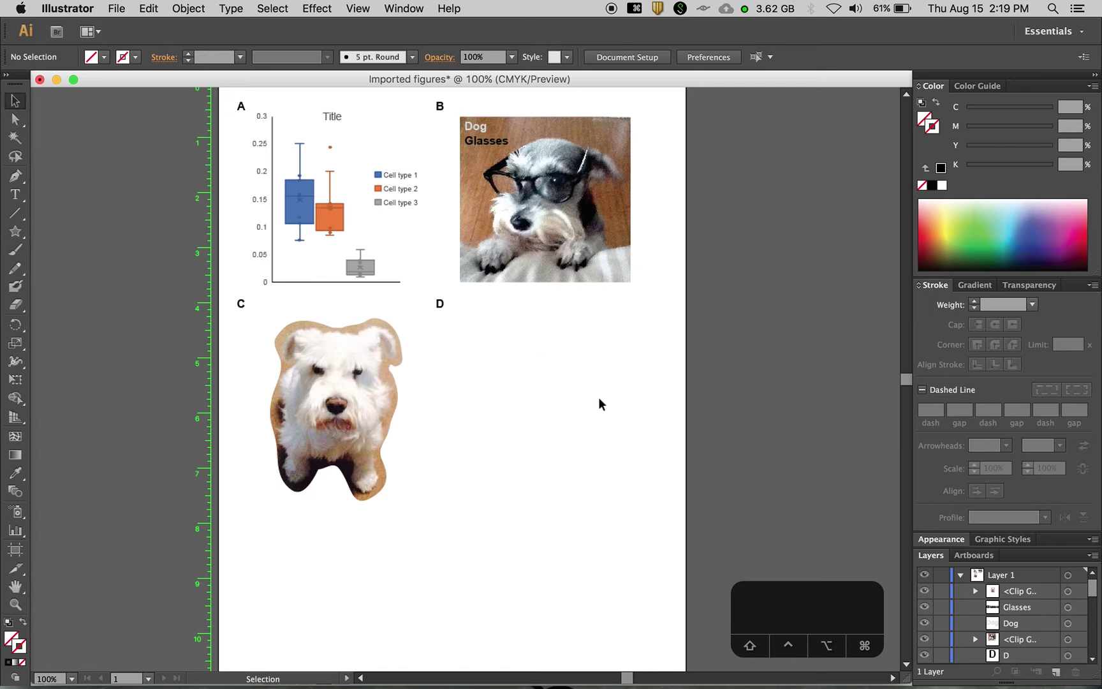
pyautogui.press('cmd+v')
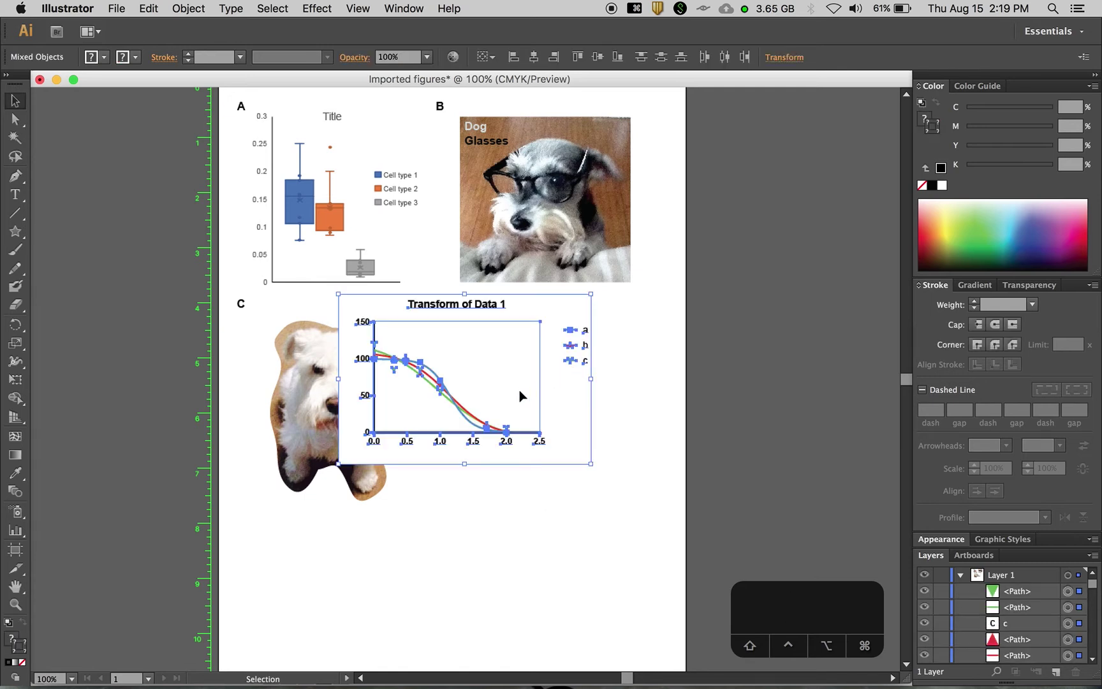
pyautogui.moveTo(520, 390); pyautogui.dragTo(590, 393)
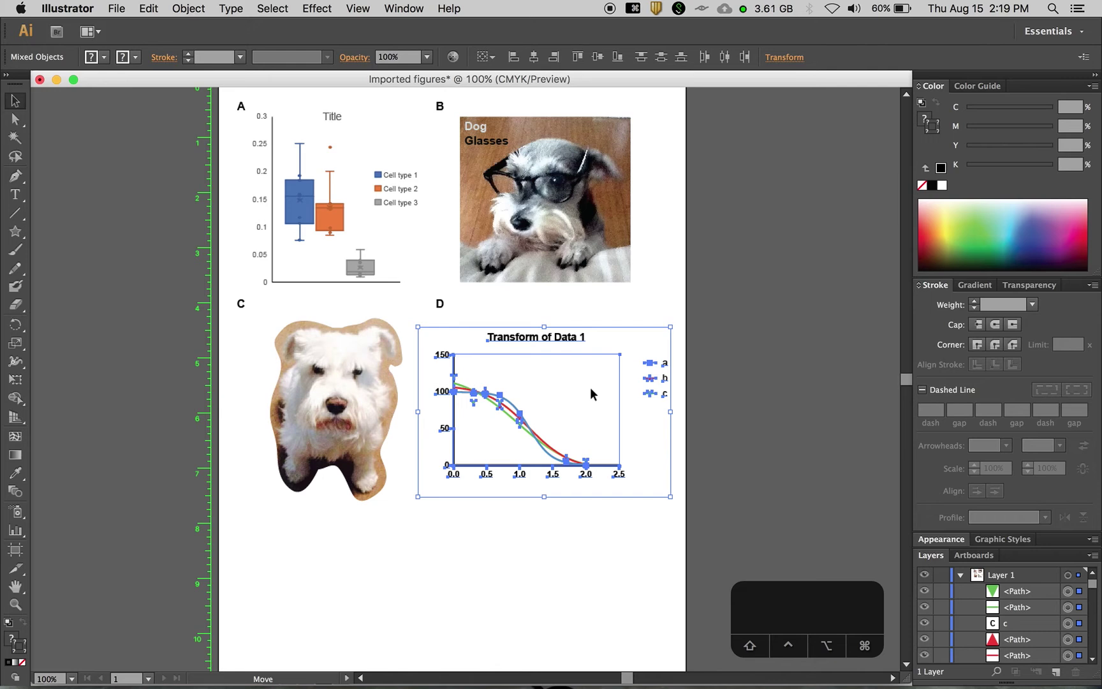
# Release the clipping masks in the pasted graph, ungroup all its parts and deselect them.
pyautogui.press('alt+super+7')
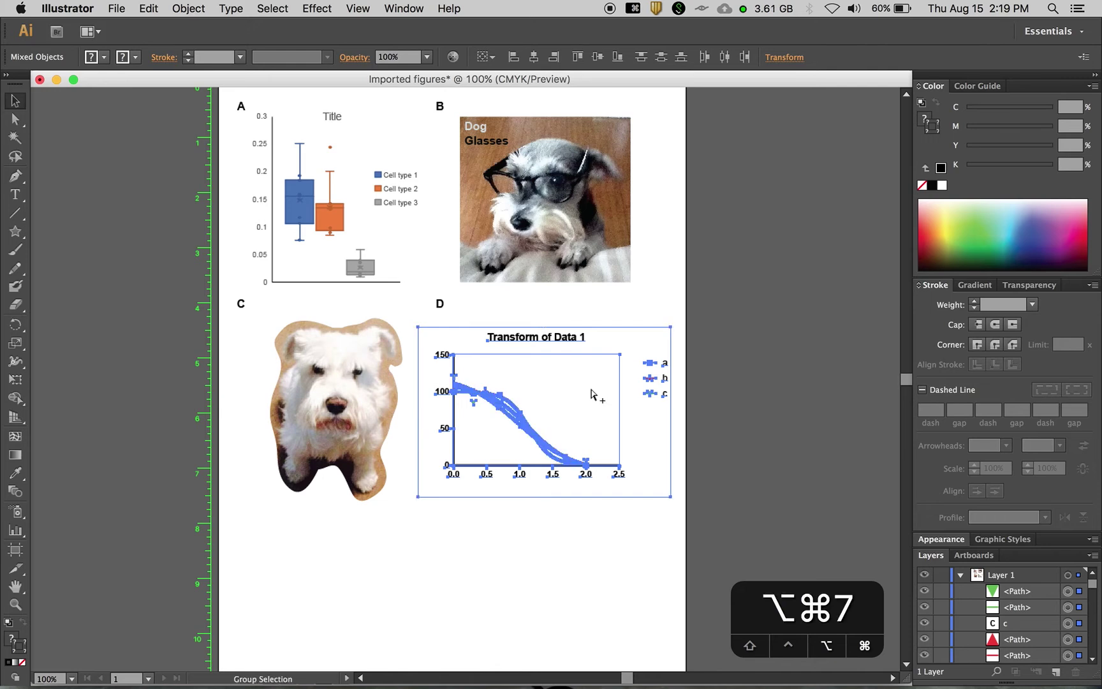
pyautogui.press('alt+super+7')
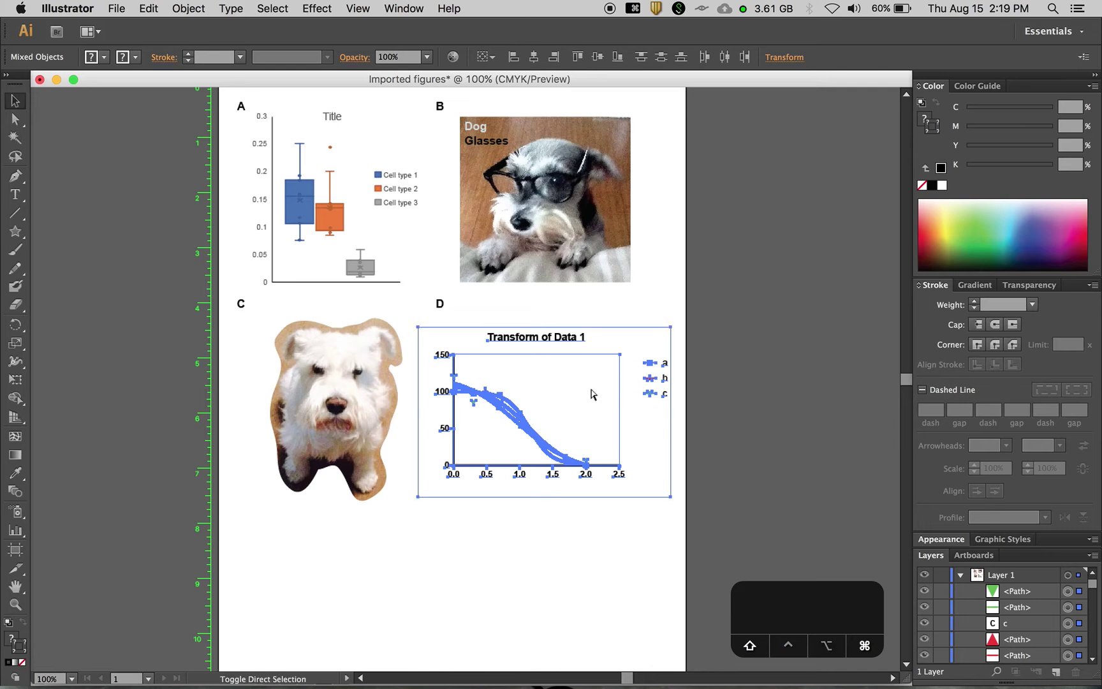
pyautogui.press('shift+super+g')
pyautogui.press('shift+super+g')
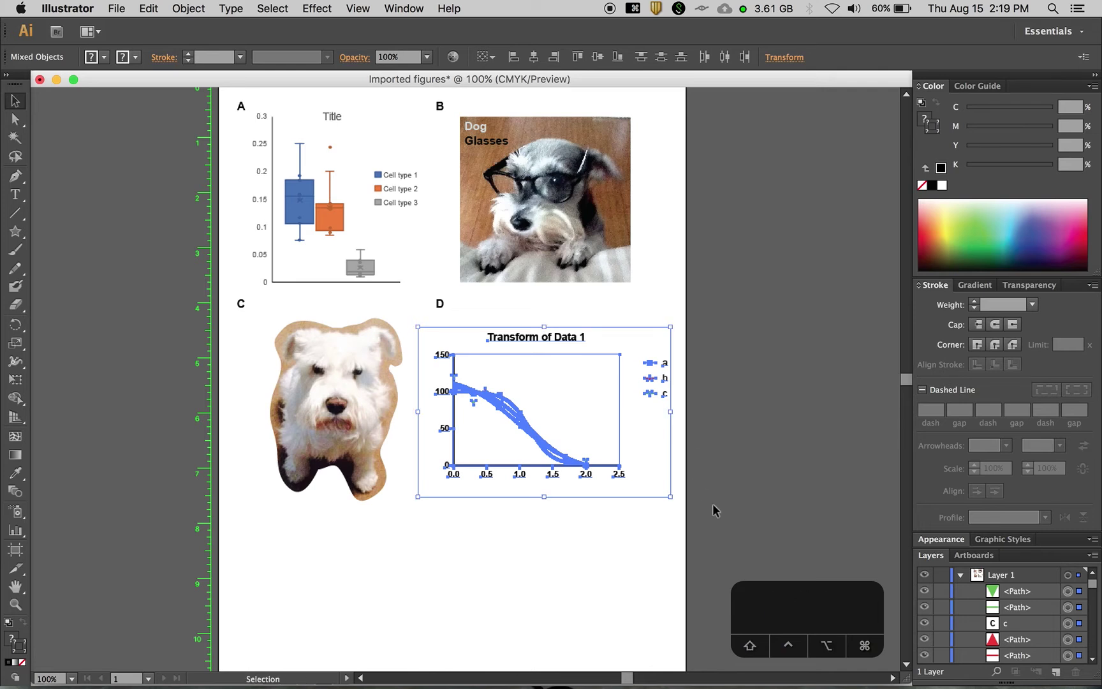
pyautogui.click(735, 448)
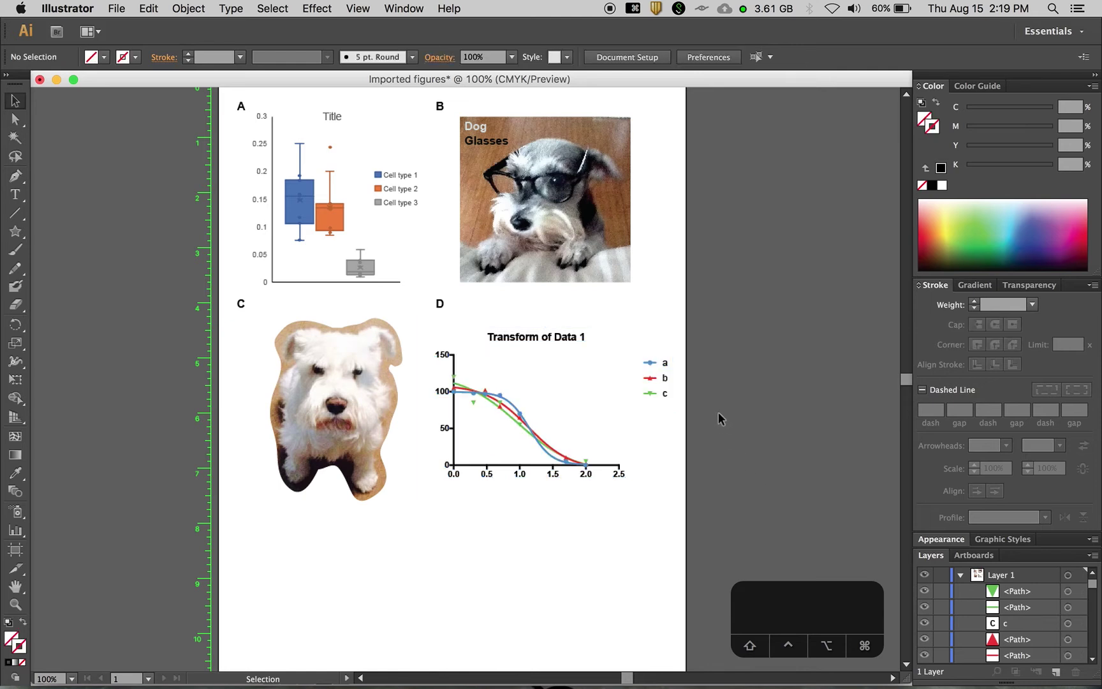
# Remove the empty background rectangles left behind the panel D graph.
pyautogui.click(596, 440)
pyautogui.keyDown('shift'); pyautogui.click(597, 441); pyautogui.keyUp('shift')
pyautogui.moveTo(677, 492); pyautogui.dragTo(438, 327)
pyautogui.click(662, 492)
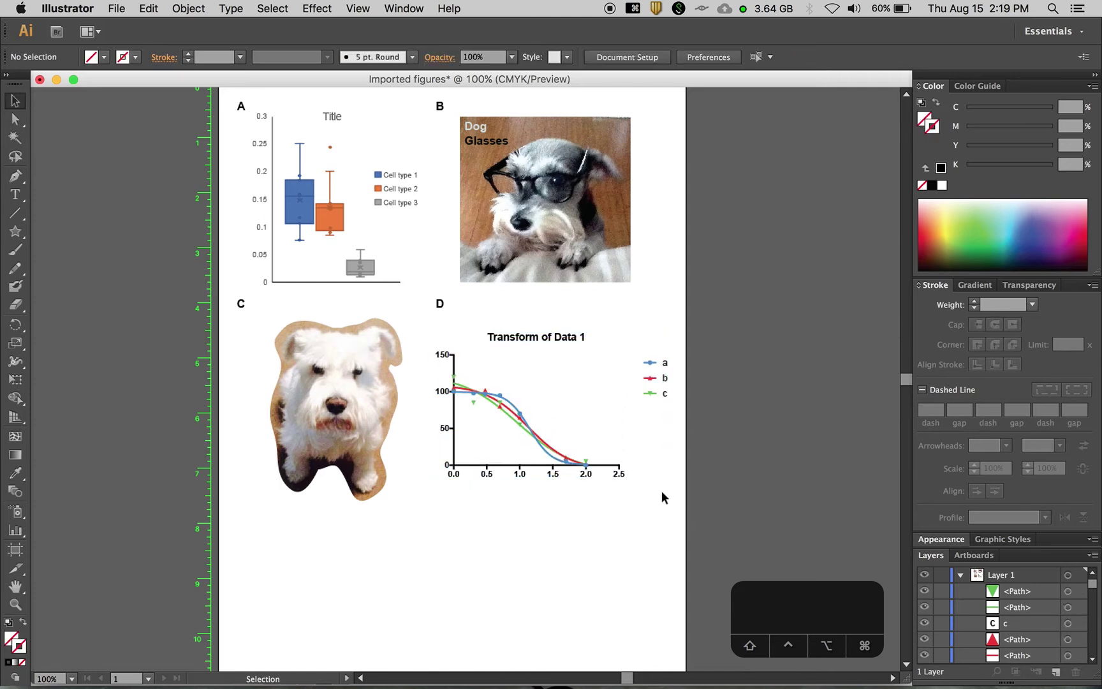
# Shift the panel D plot with its title and axis labels right, closer to the legend, leaving the legend in place.
pyautogui.moveTo(633, 482); pyautogui.dragTo(428, 326)
pyautogui.hotkey('shift', 'Right')
pyautogui.hotkey('shift', 'Right')
pyautogui.hotkey('shift', 'Right')
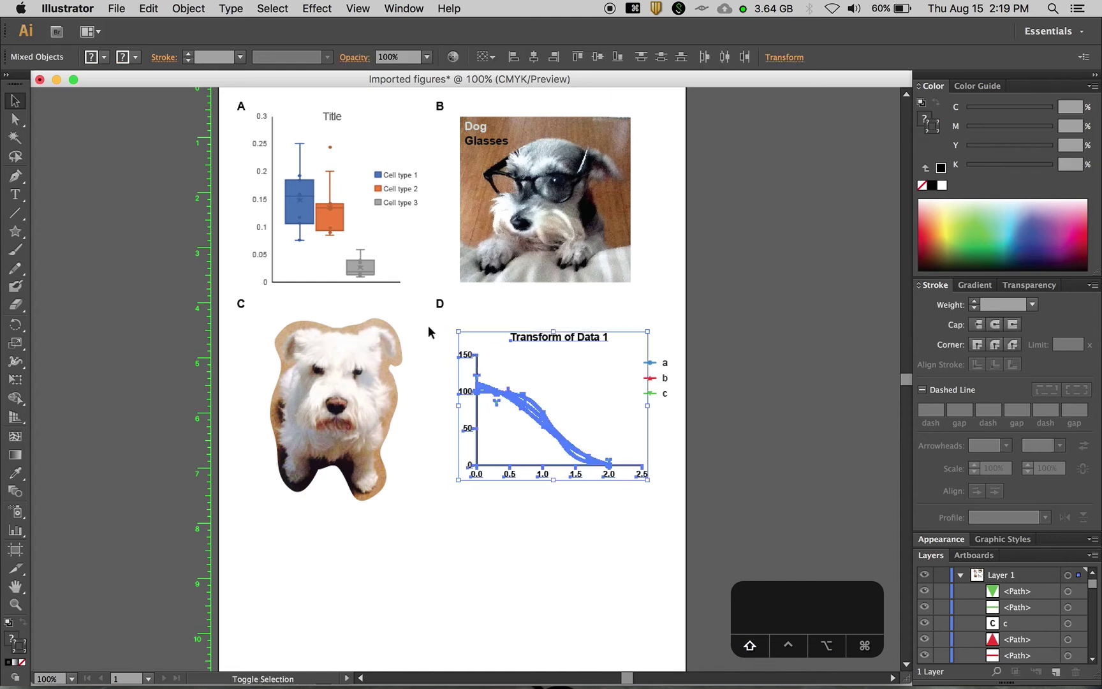
pyautogui.click(688, 498)
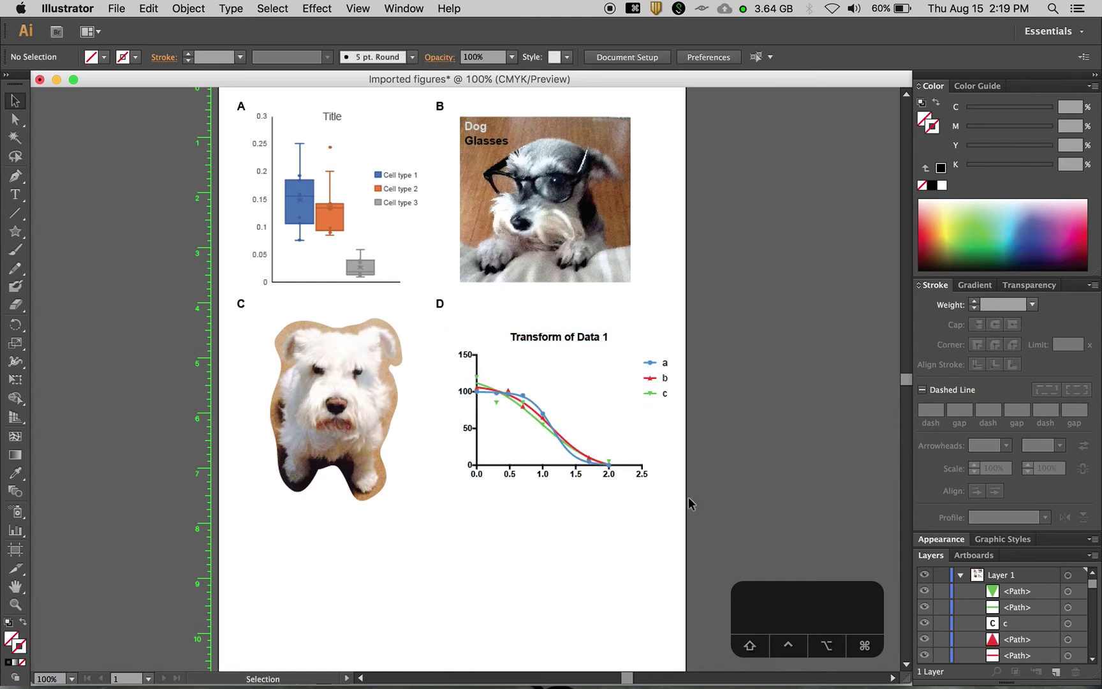
# Shift the complete panel D graph, including the legend, slightly left and deselect it.
pyautogui.moveTo(688, 503); pyautogui.dragTo(456, 318)
pyautogui.hotkey('shift', 'Left')
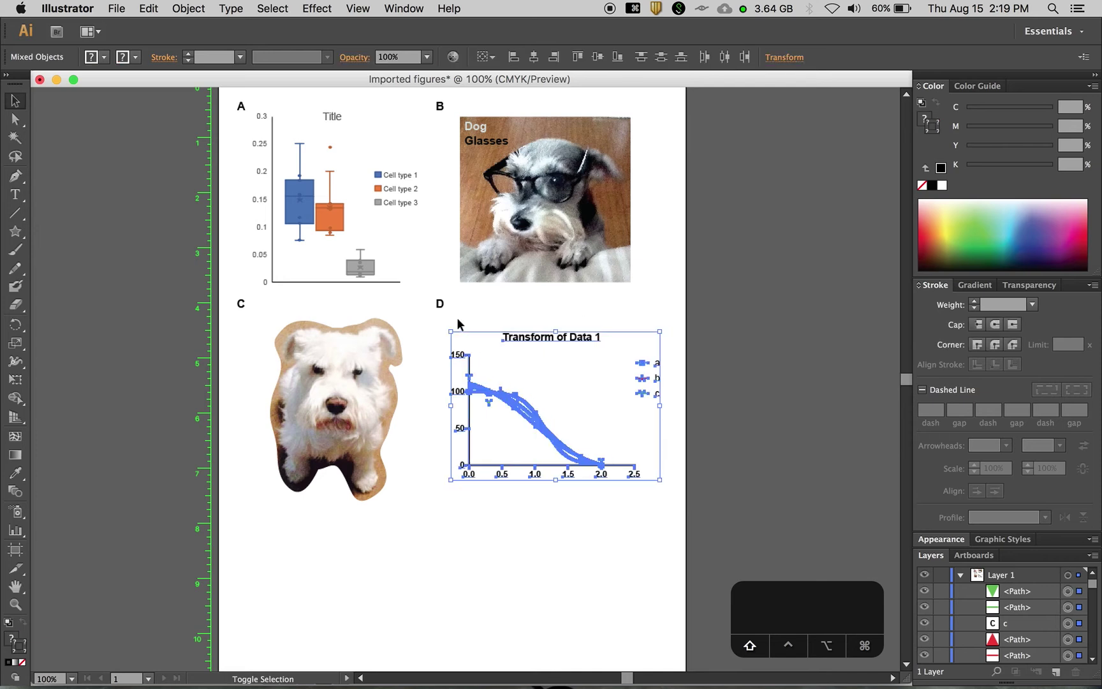
pyautogui.hotkey('shift', 'Left')
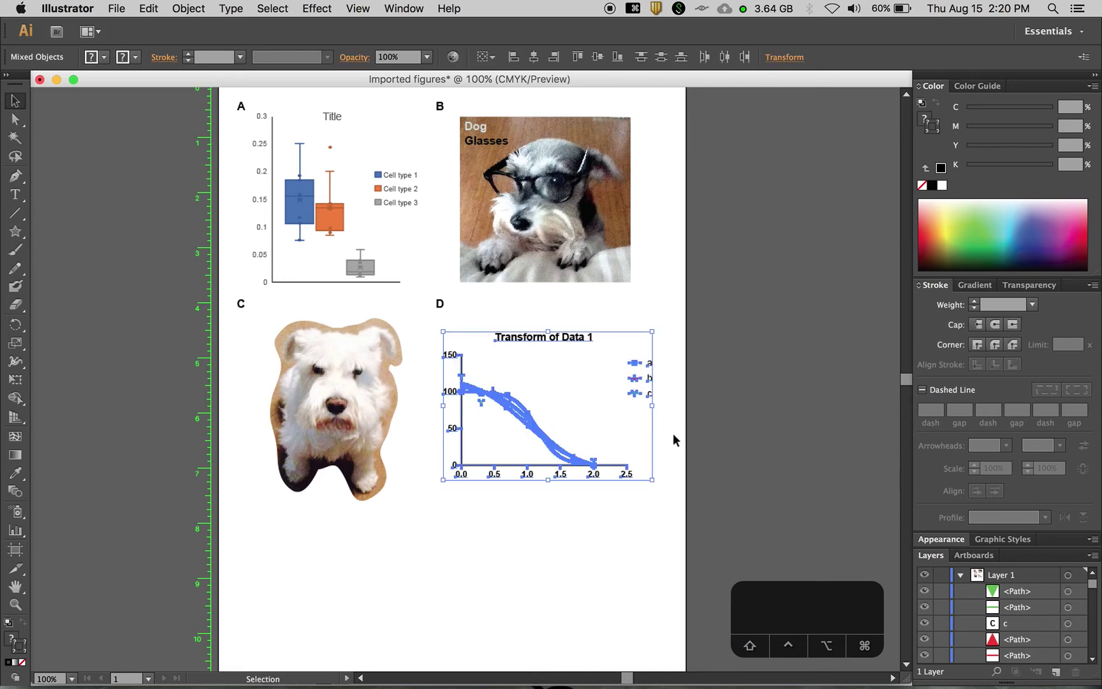
pyautogui.click(658, 447)
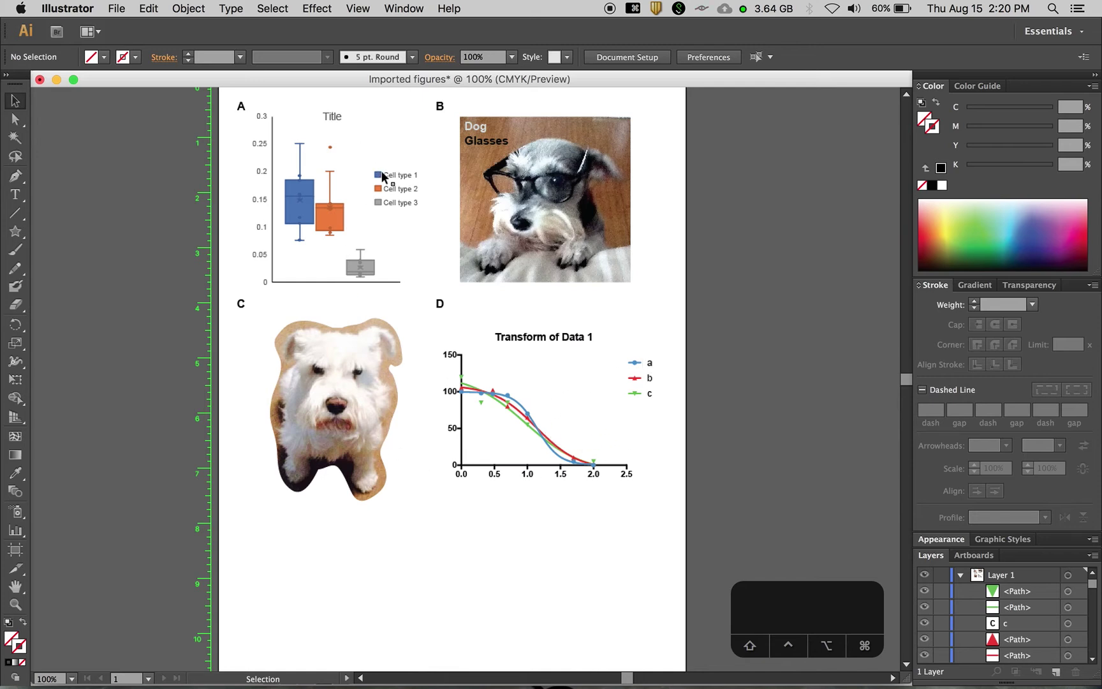
pyautogui.doubleClick(649, 363)
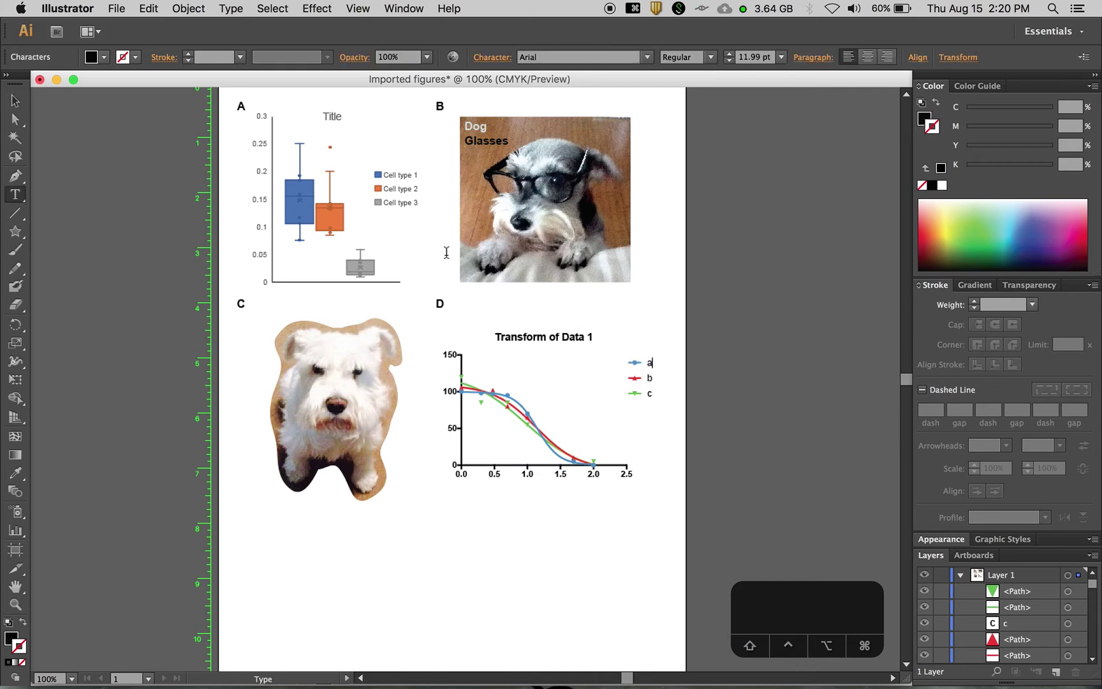
pyautogui.press('Escape')
pyautogui.click(666, 312)
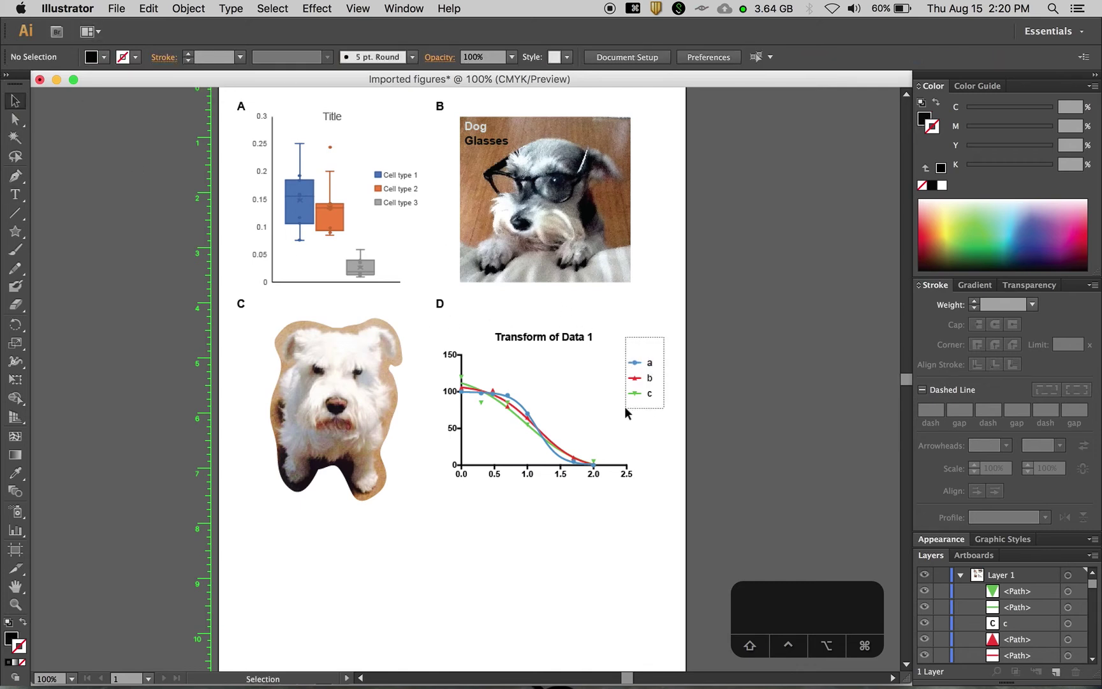
# Delete the a, b and c text labels from the panel D graph's legend.
pyautogui.moveTo(624, 407); pyautogui.dragTo(648, 408)
pyautogui.press('Delete')
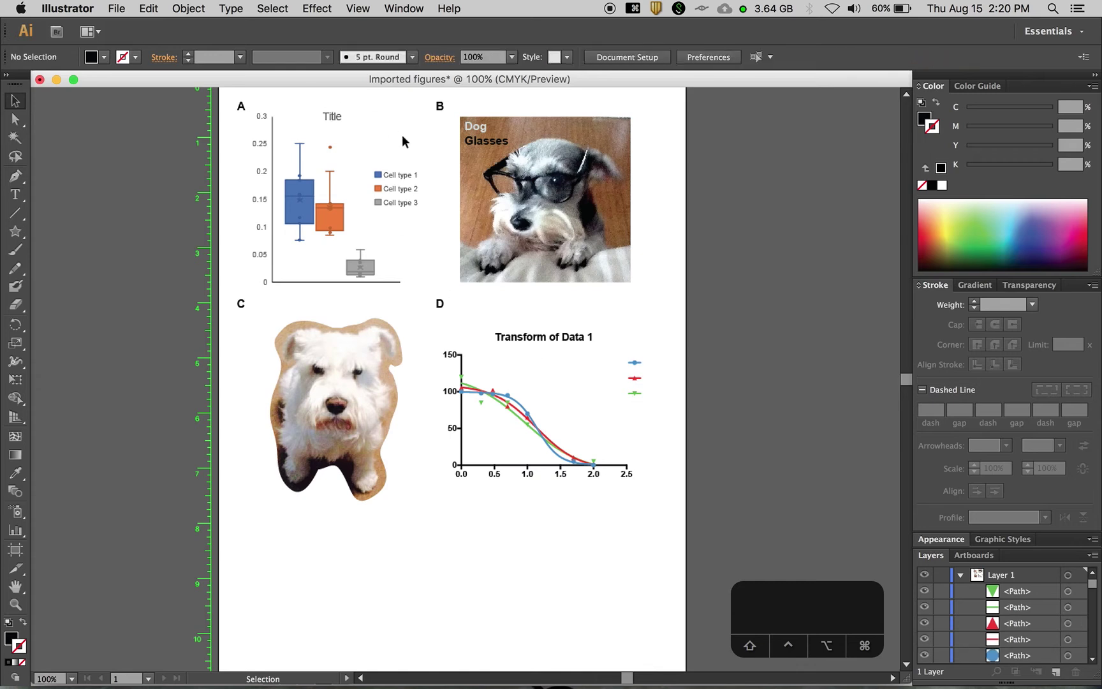
# Copy the Cell type 1, 2 and 3 labels from panel A's legend to beside panel D's legend markers.
pyautogui.moveTo(402, 135); pyautogui.dragTo(614, 353)
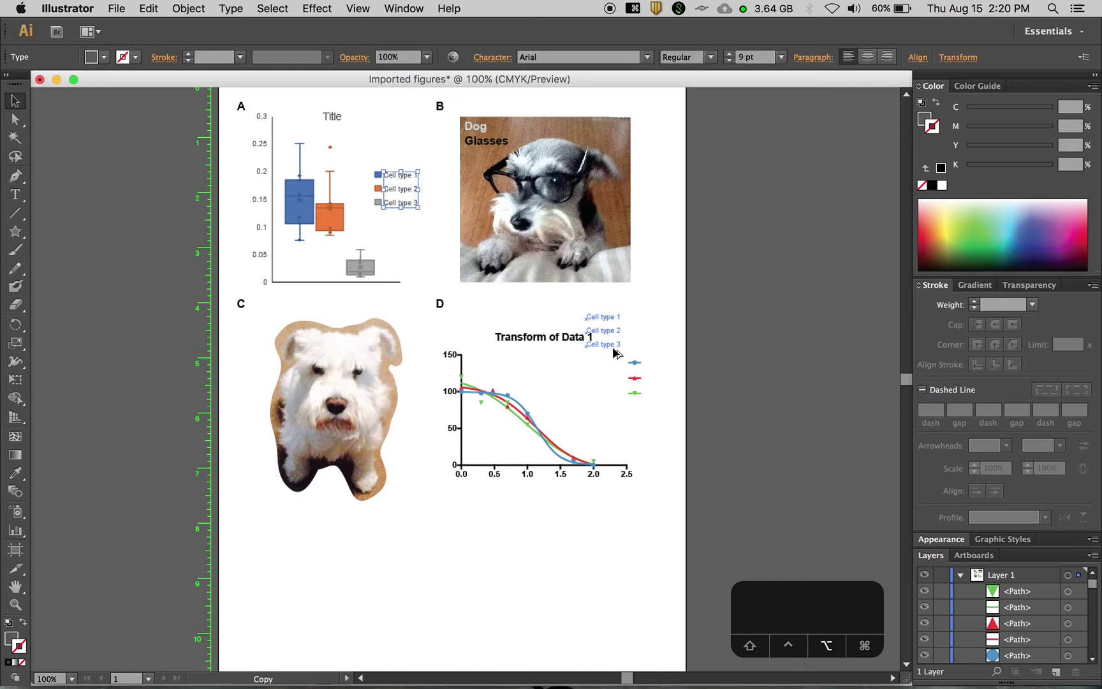
pyautogui.moveTo(668, 388); pyautogui.dragTo(665, 394)
pyautogui.click(658, 403)
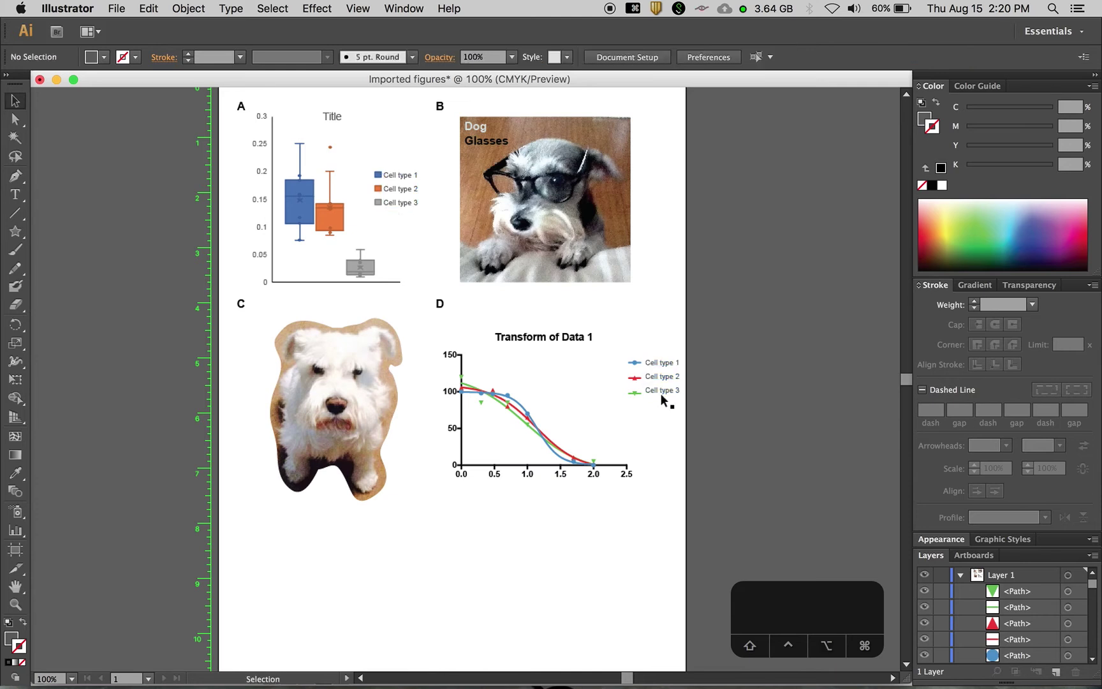
# Lower panel D's Cell type 3 label level with its green marker and distribute the three legend labels evenly vertically.
pyautogui.click(662, 390)
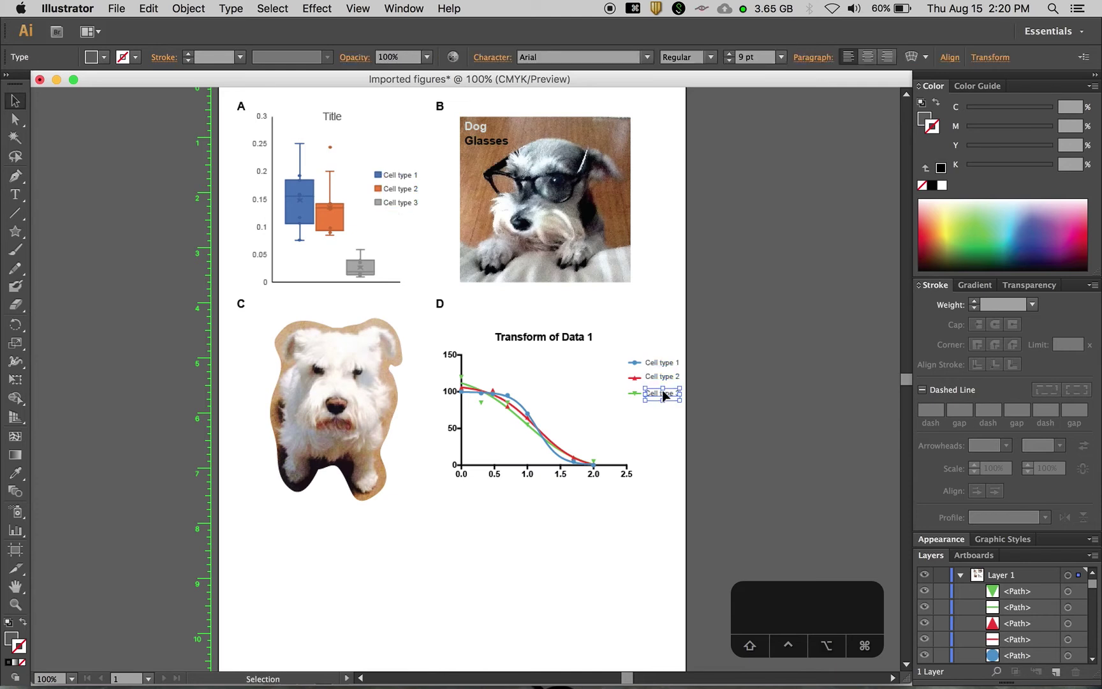
pyautogui.click(663, 402)
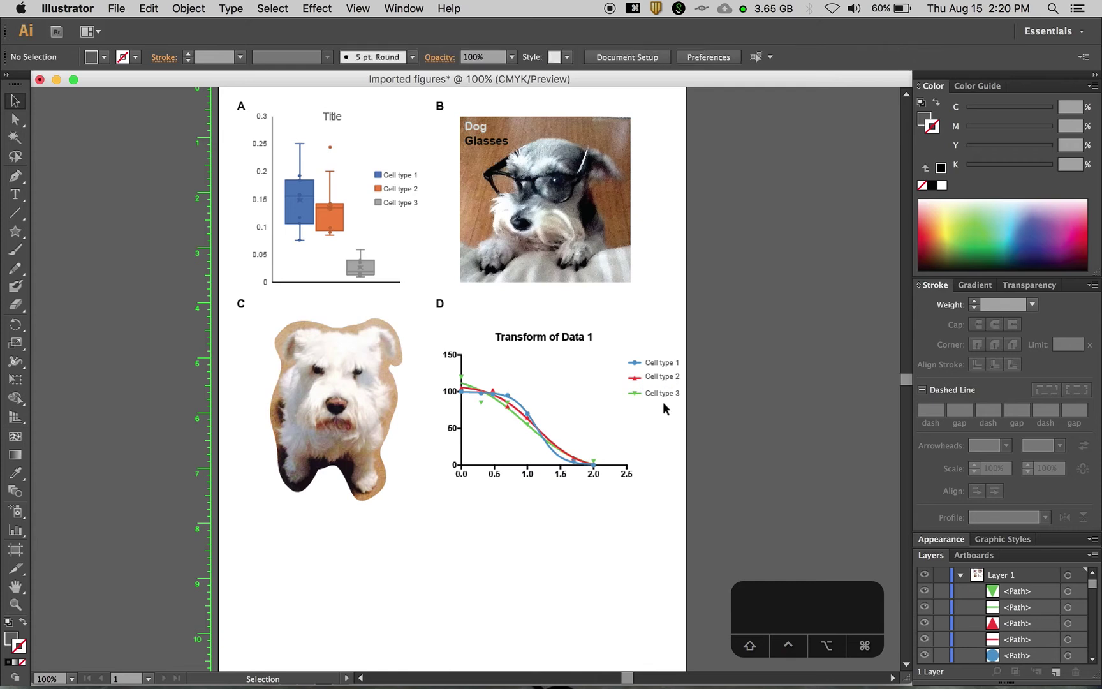
pyautogui.moveTo(666, 394); pyautogui.dragTo(659, 357)
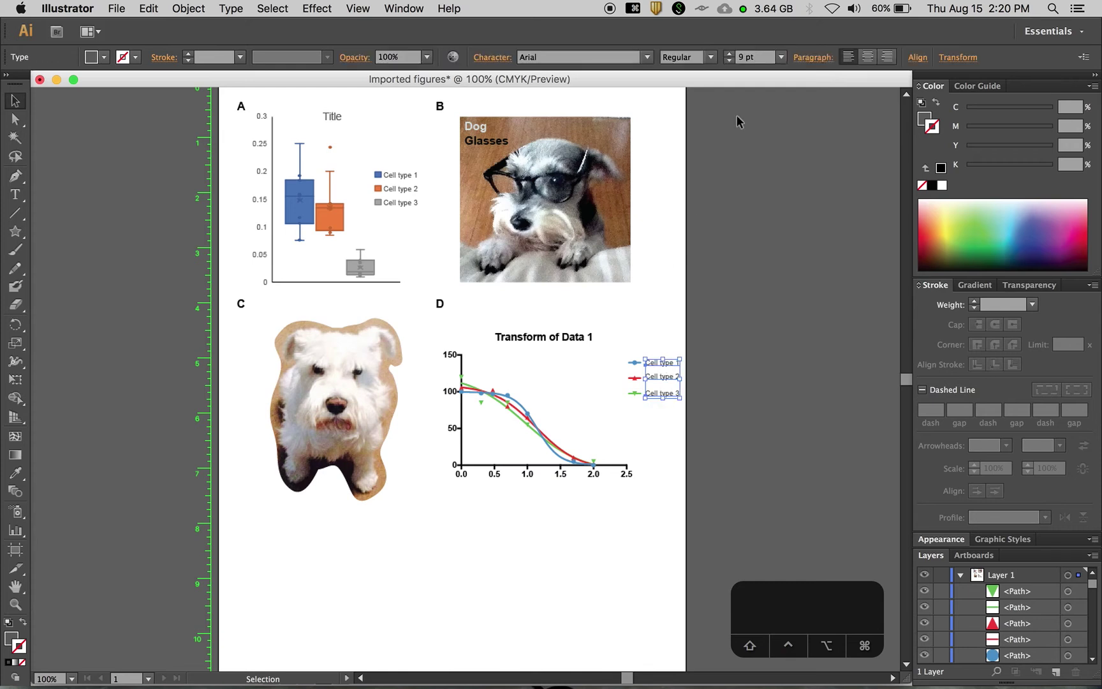
pyautogui.click(912, 61)
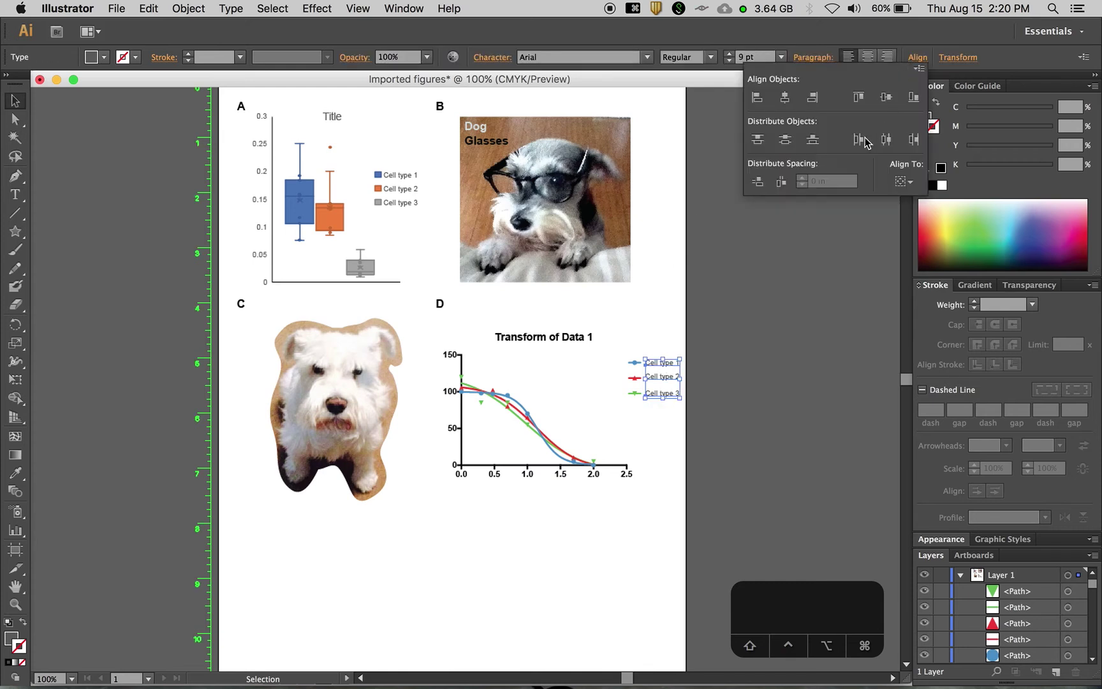
pyautogui.click(786, 140)
pyautogui.click(701, 387)
pyautogui.click(659, 443)
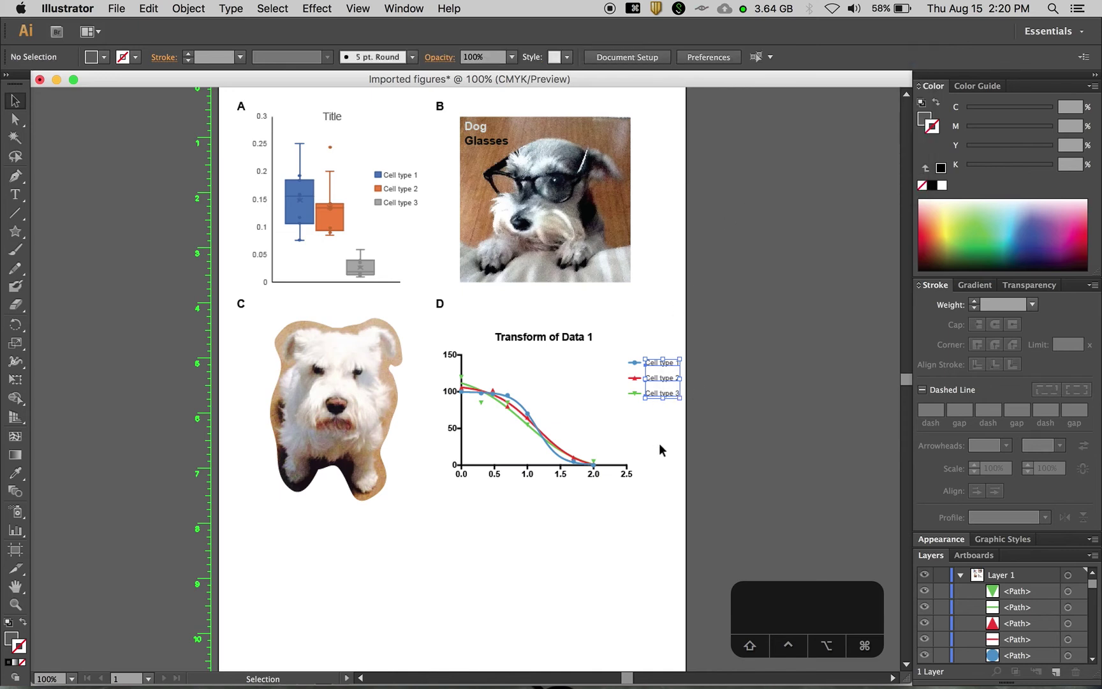
# Shift panel D's legend markers and labels together left, closer to the plot, and deselect them.
pyautogui.moveTo(667, 419); pyautogui.dragTo(639, 370)
pyautogui.hotkey('shift', 'Left')
pyautogui.hotkey('shift', 'Left')
pyautogui.hotkey('shift', 'Left')
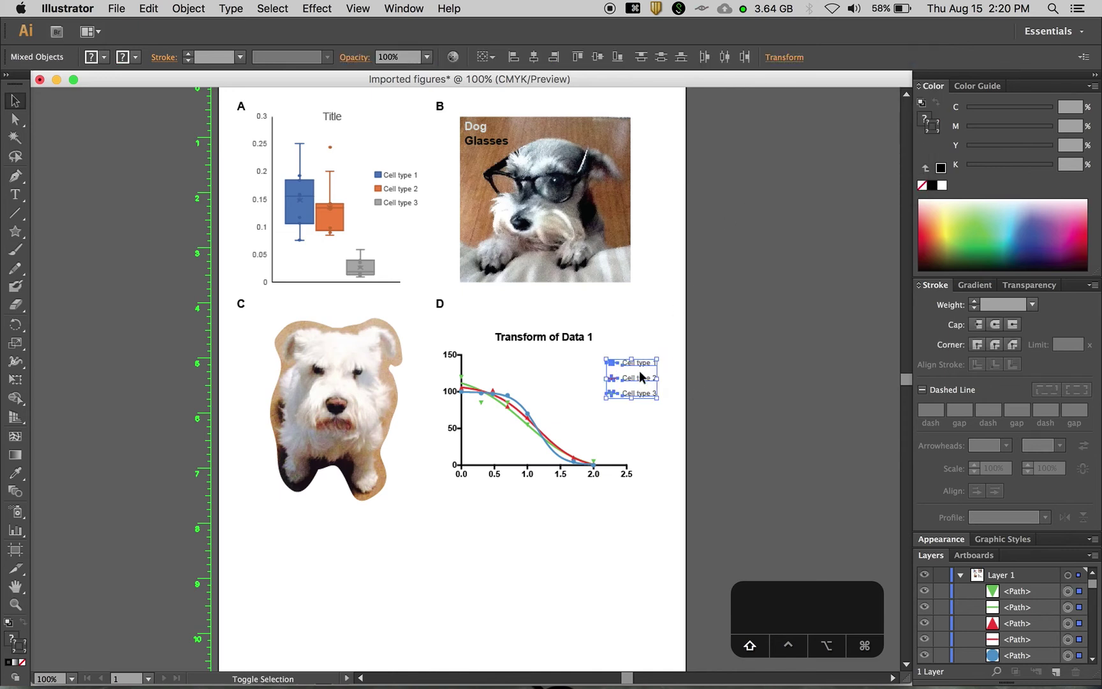
pyautogui.click(651, 433)
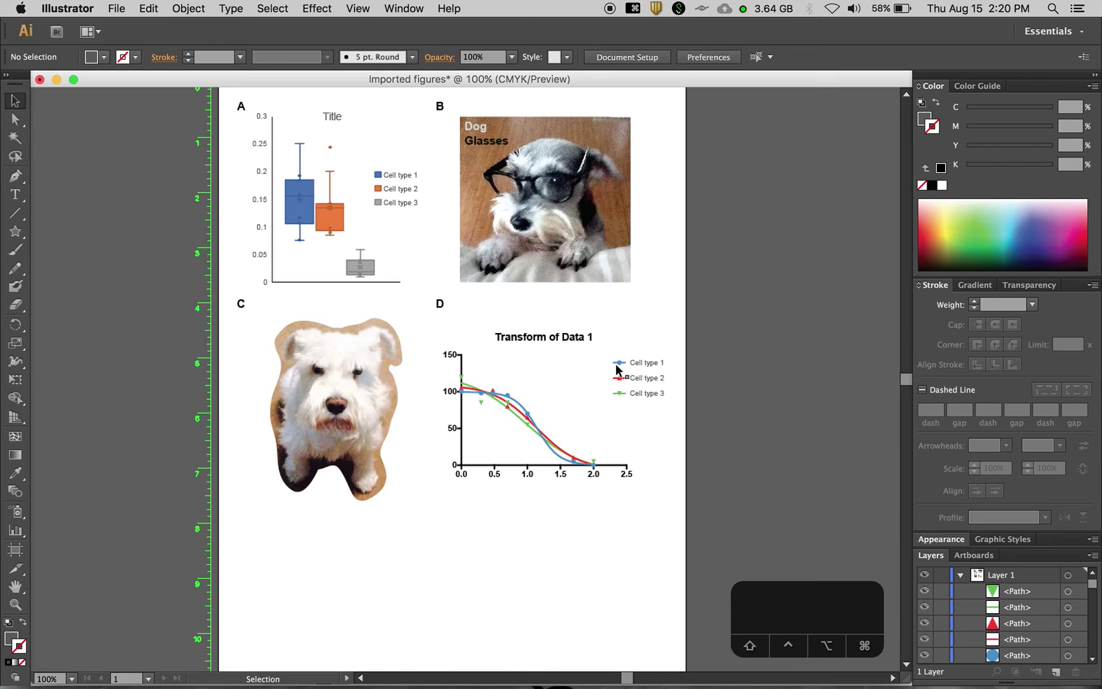
# Select the blue circle marker beside Cell type 1 in panel D's legend for recoloring.
pyautogui.press('super+equal')
pyautogui.press('super+equal')
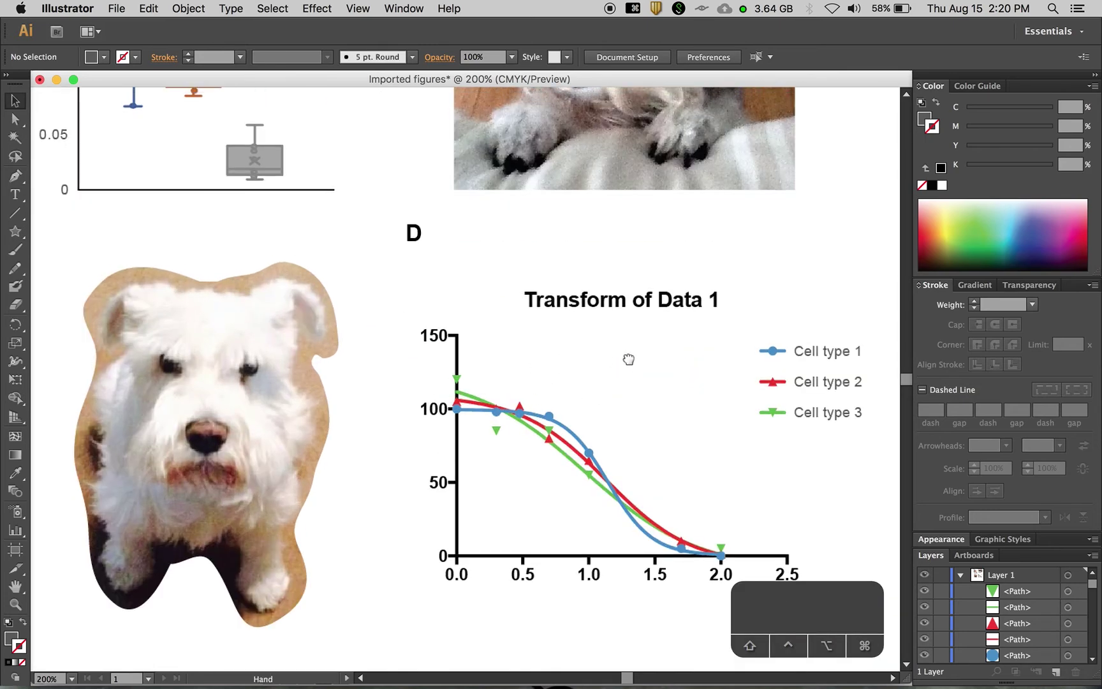
pyautogui.moveTo(628, 359); pyautogui.dragTo(501, 379)
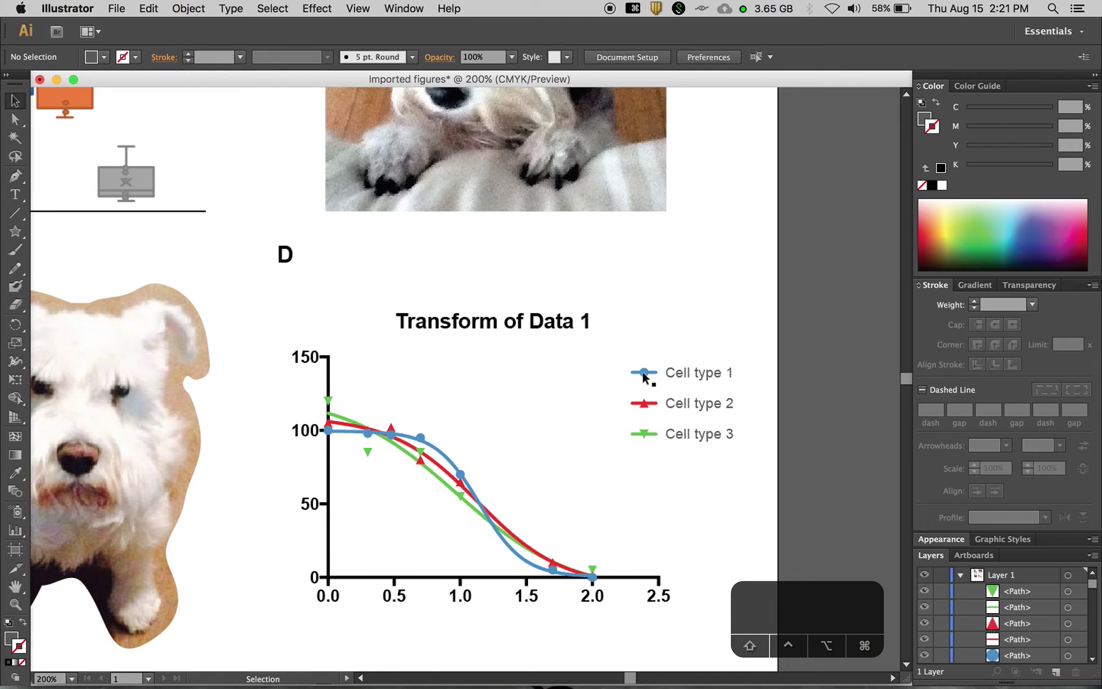
pyautogui.click(100, 57)
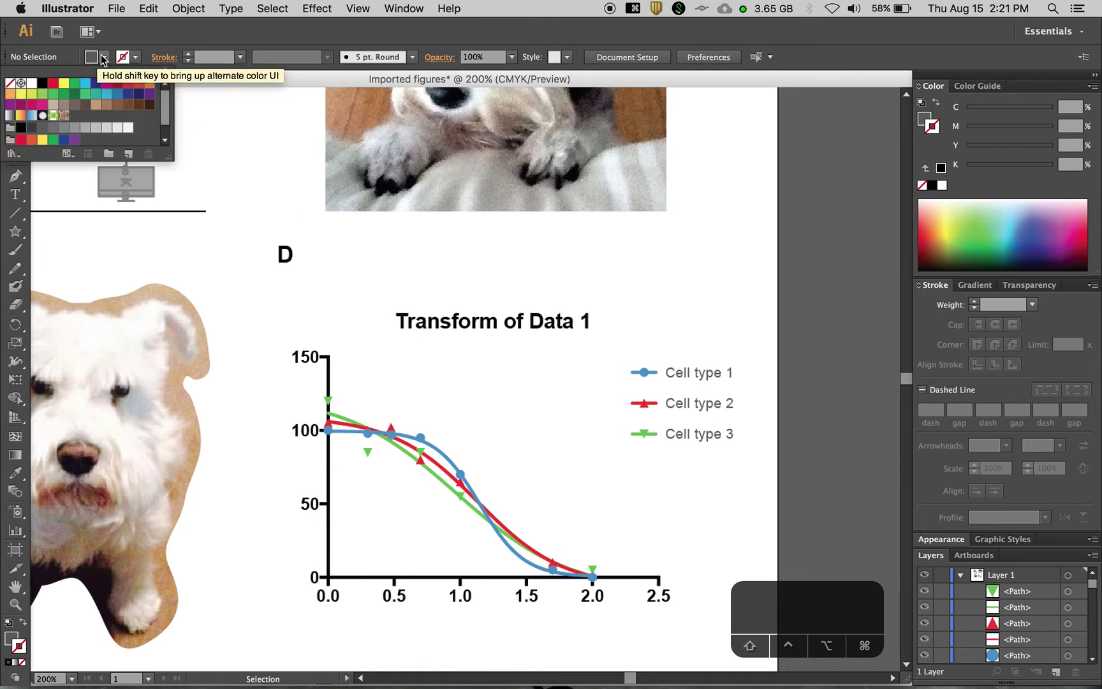
pyautogui.click(646, 378)
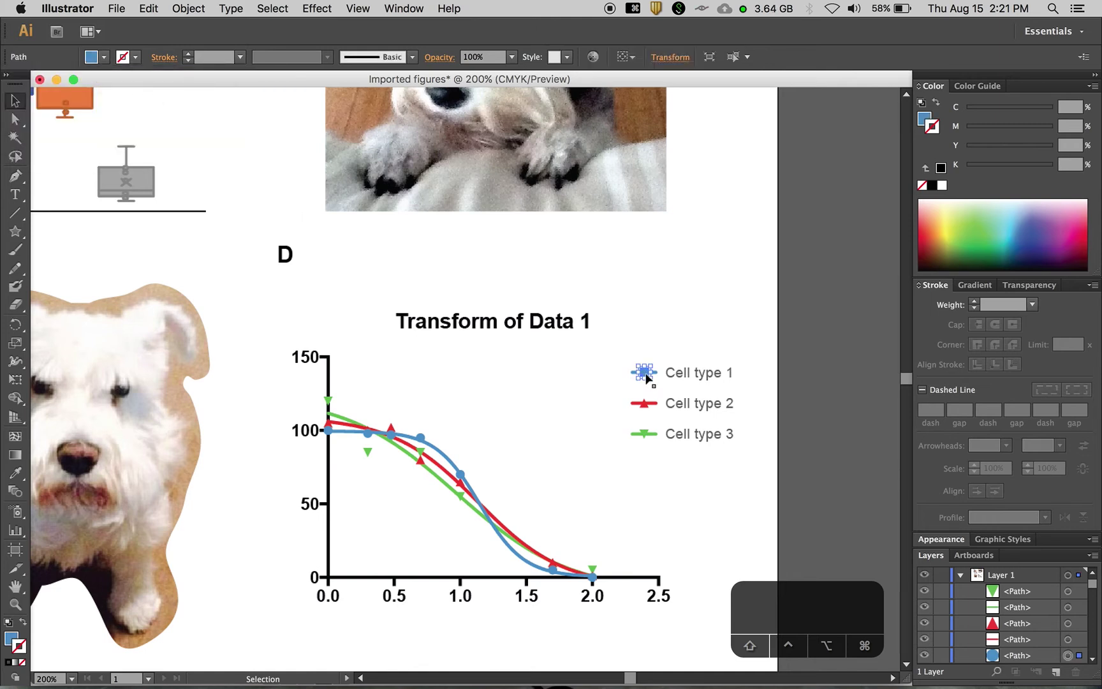
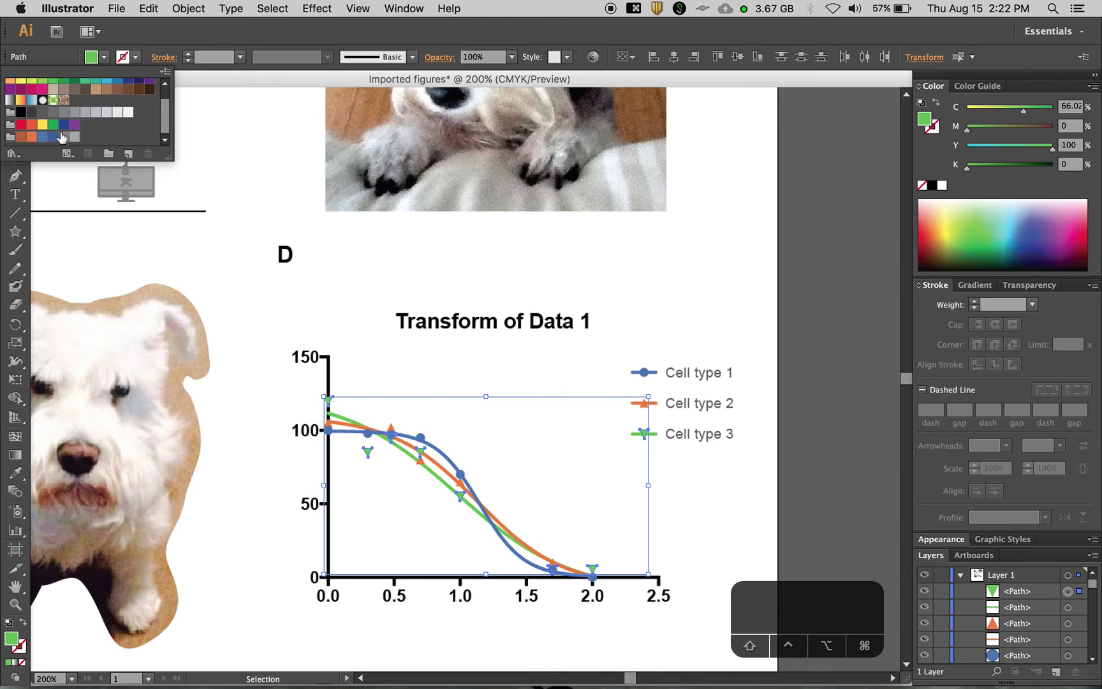
# Recolor the Cell type 3 triangle markers, legend line and curve in panel D with the saved light grey swatch.
pyautogui.click(75, 137)
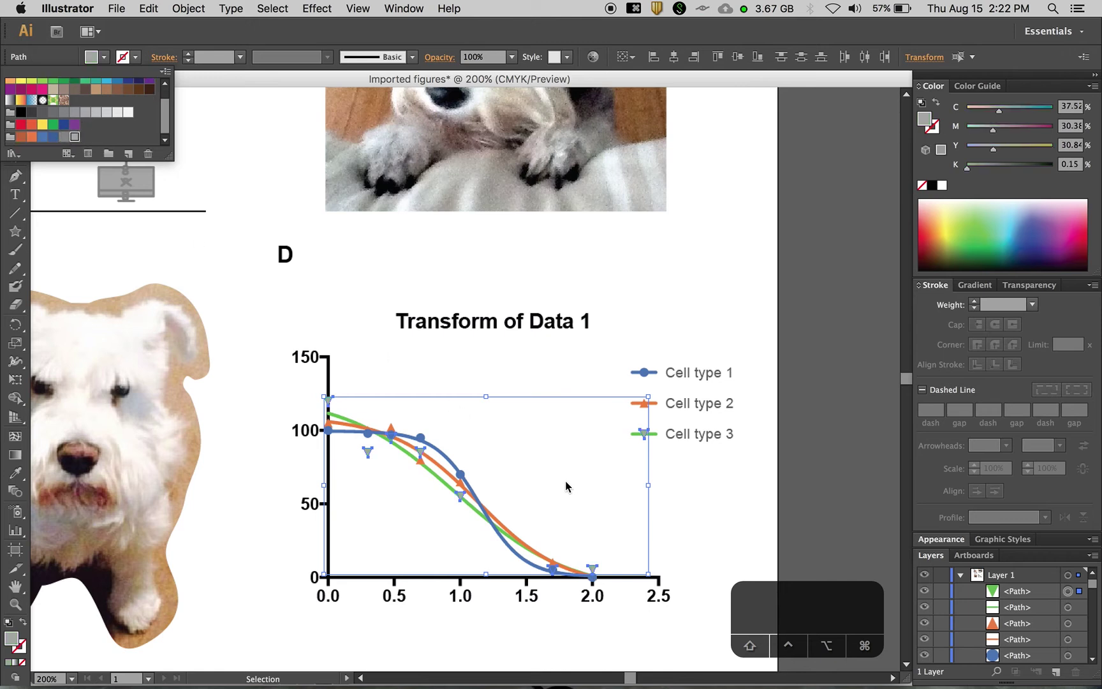
pyautogui.click(631, 445)
pyautogui.click(660, 442)
pyautogui.click(630, 442)
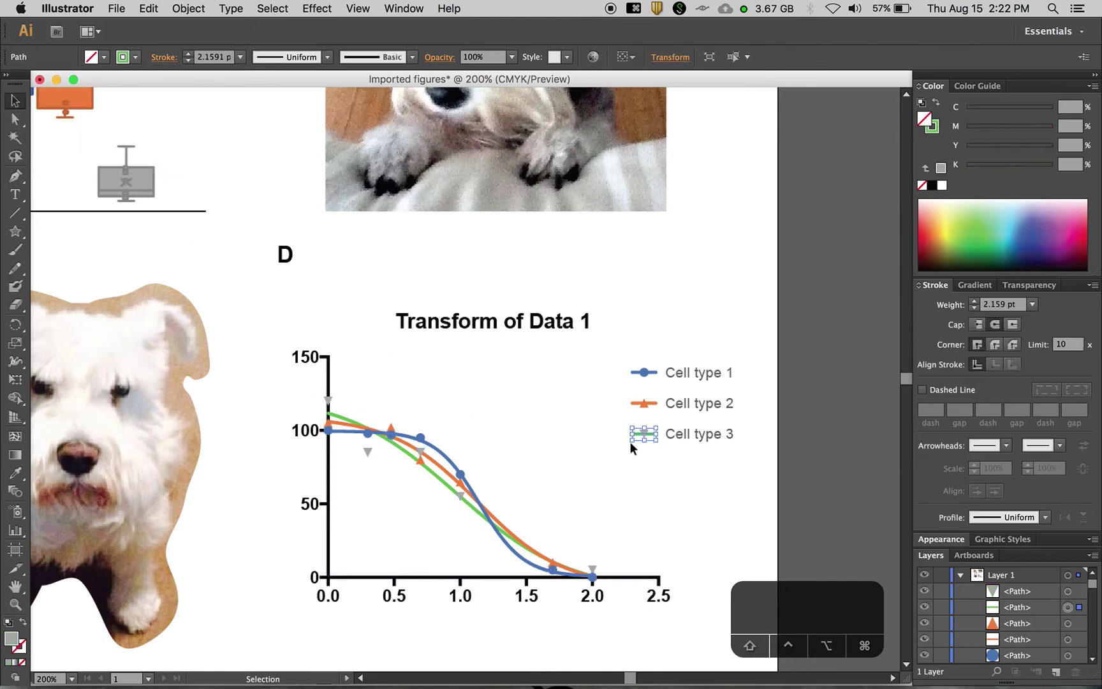
pyautogui.keyDown('shift'); pyautogui.click(474, 506); pyautogui.keyUp('shift')
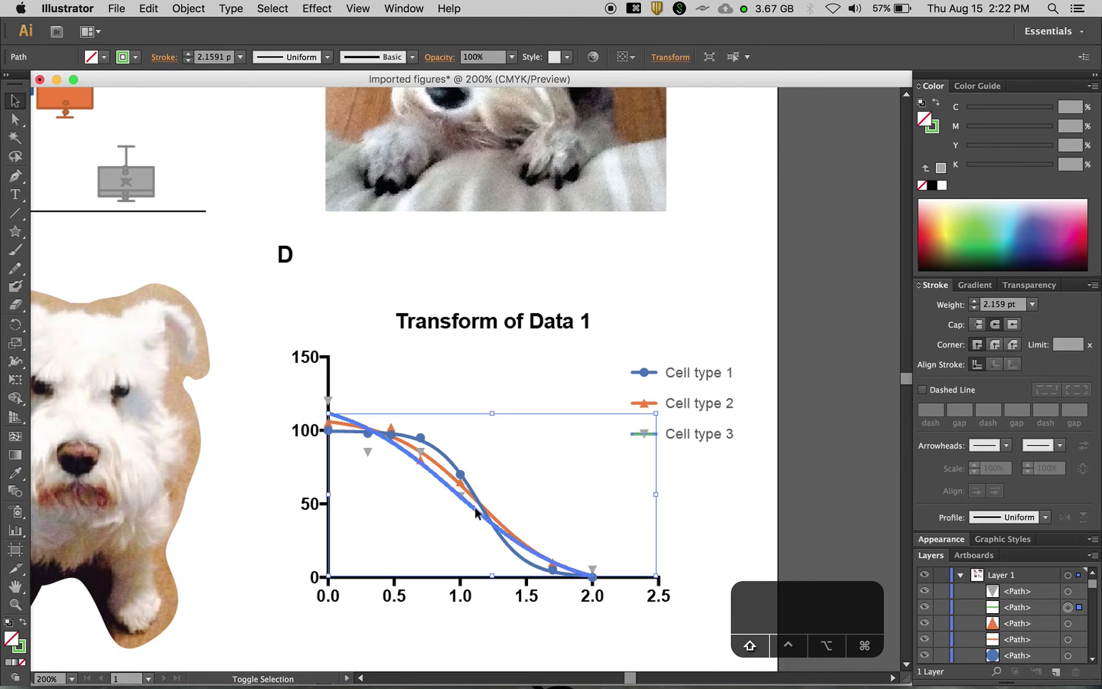
pyautogui.click(122, 57)
pyautogui.click(74, 138)
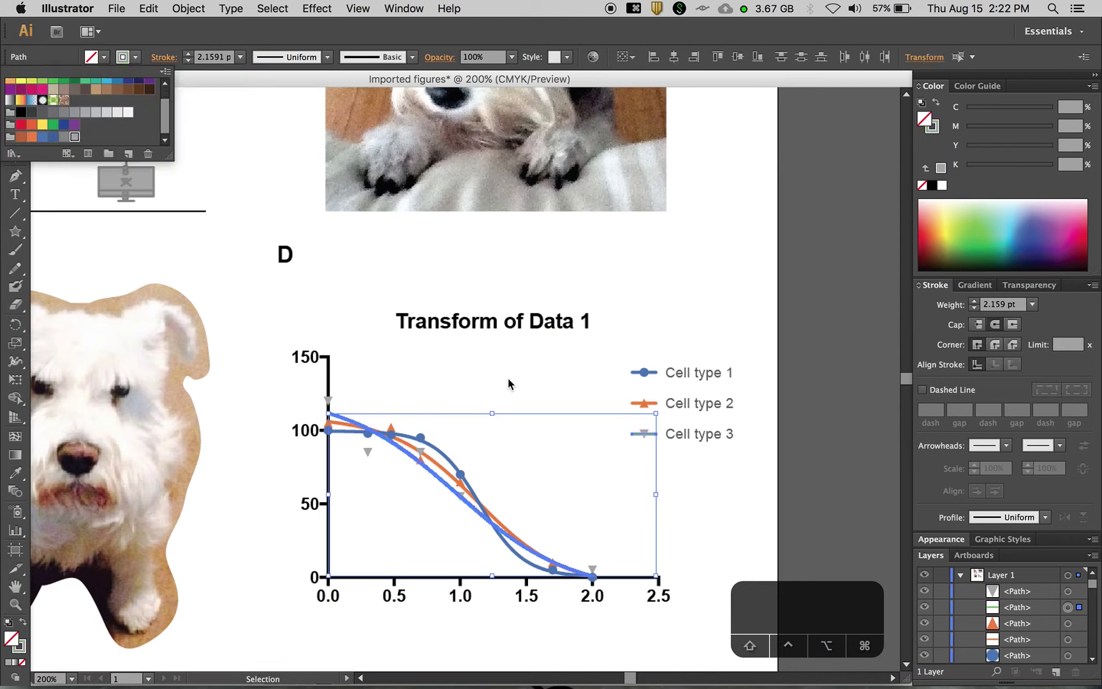
pyautogui.click(710, 305)
pyautogui.click(708, 304)
# Select every path that has the same stroke weight as panel D's x-axis.
pyautogui.press('super+0')
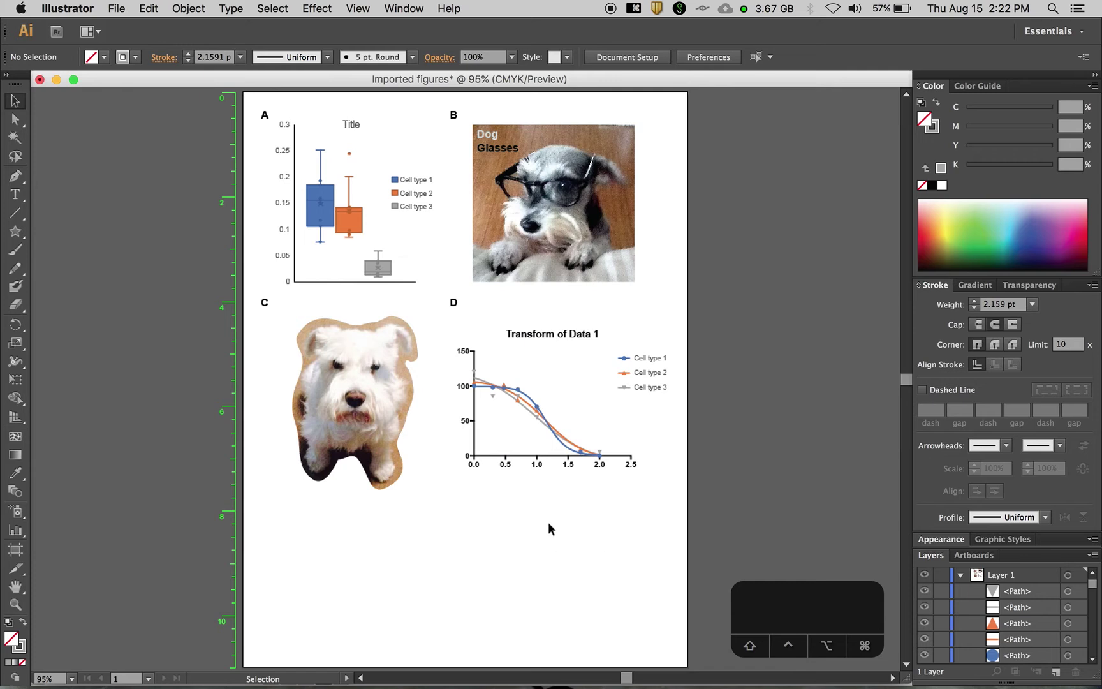
pyautogui.click(547, 457)
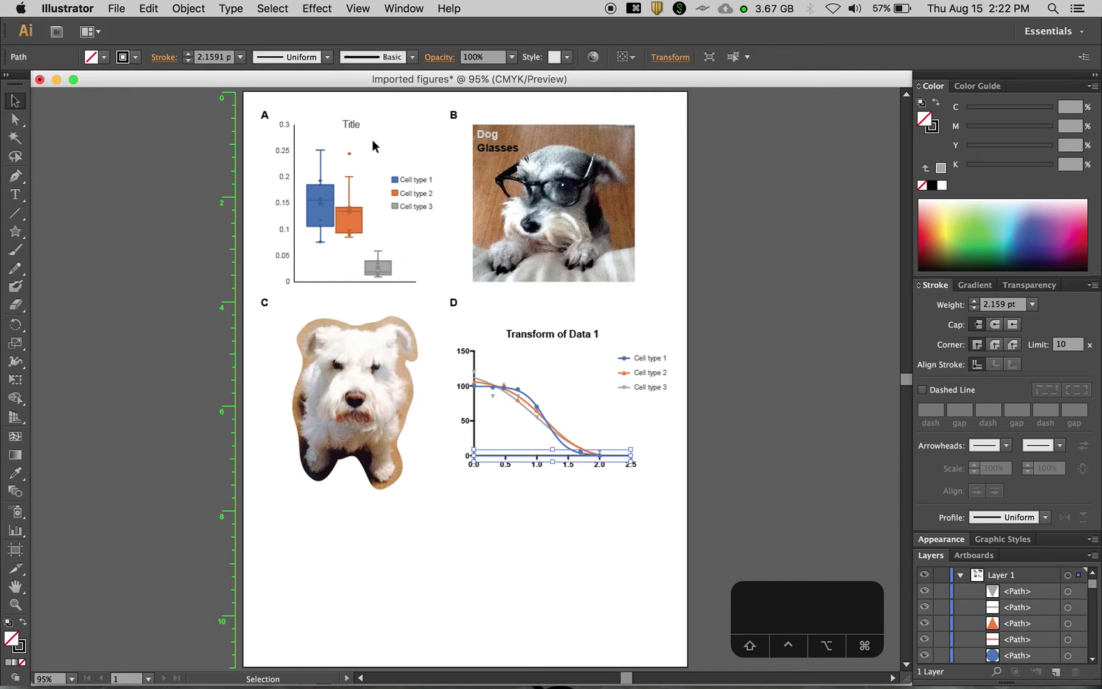
pyautogui.click(255, 7)
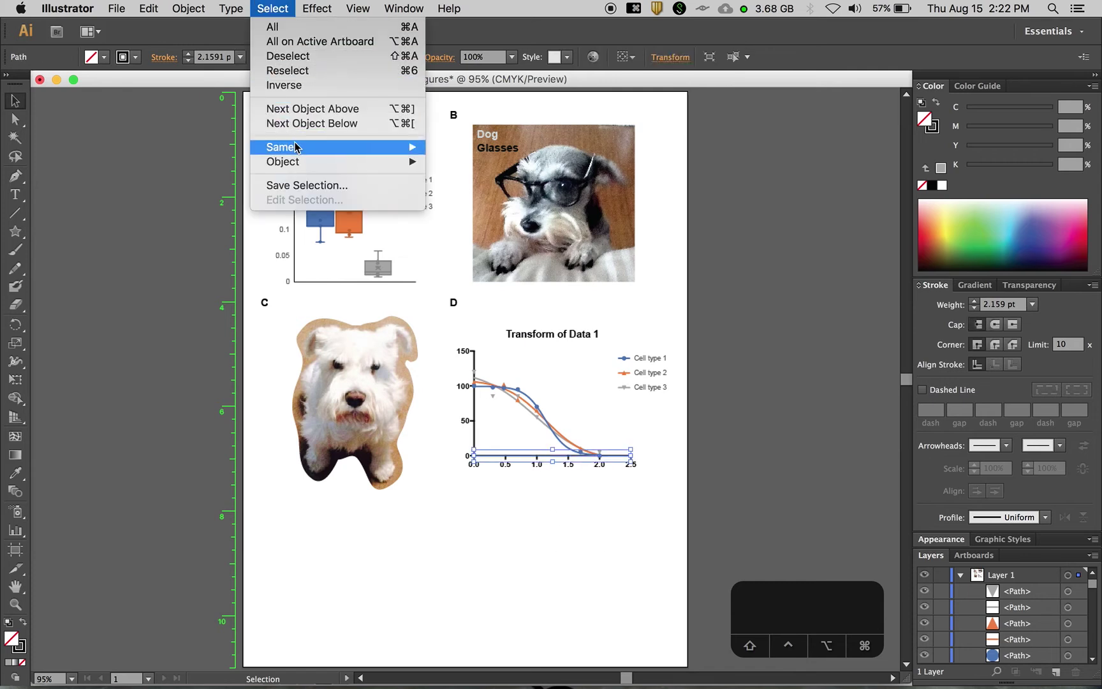
pyautogui.moveTo(295, 148)
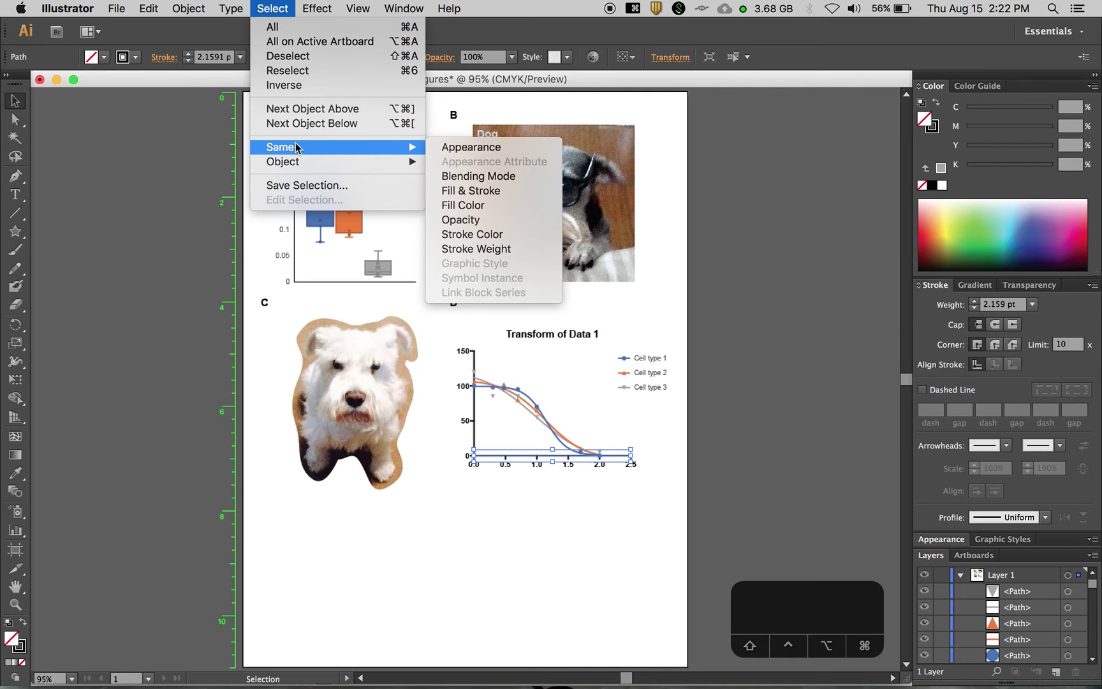
pyautogui.click(475, 249)
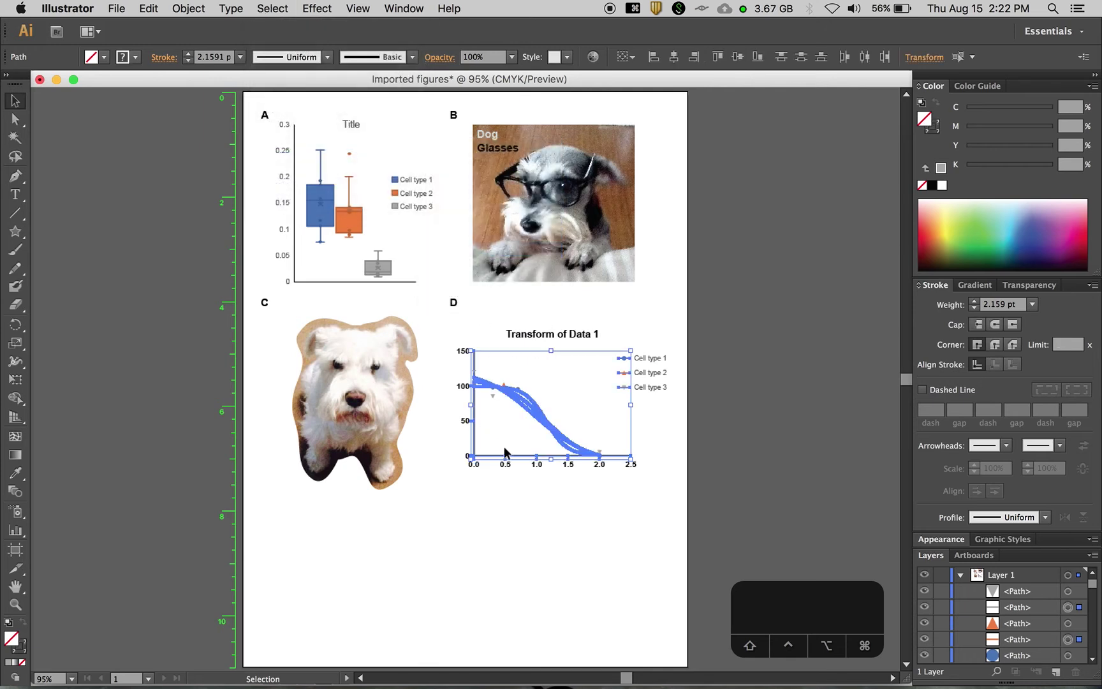
pyautogui.press('super+equal')
pyautogui.press('super+equal')
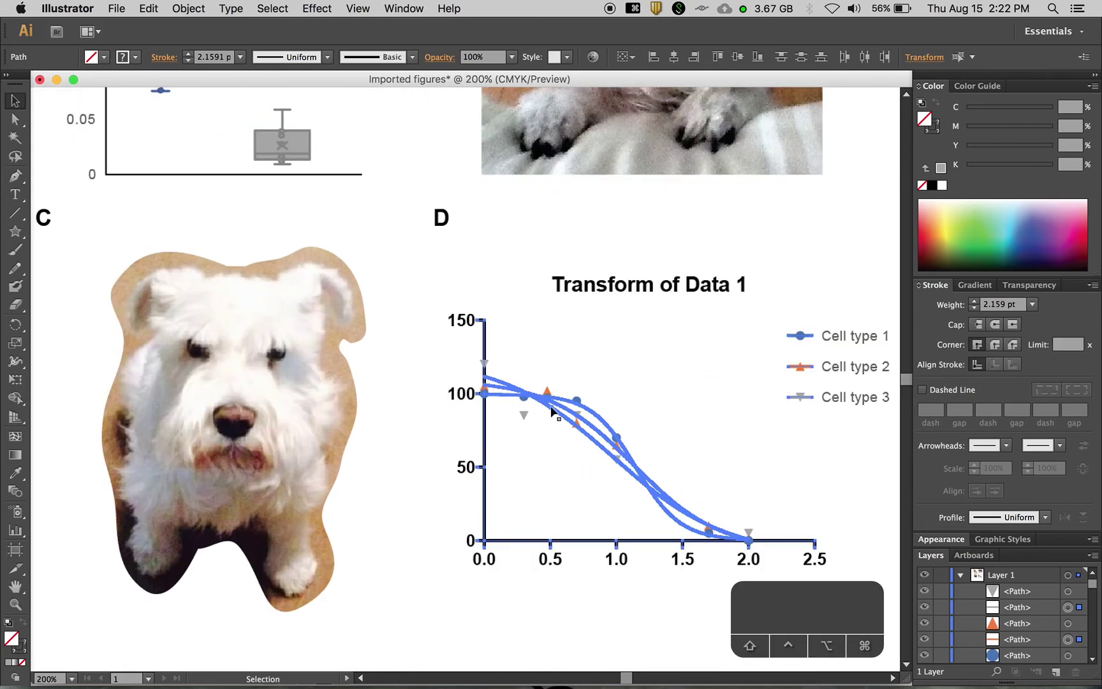
# Exclude panel D's legend lines and three curves from the selection and set the axes and tick marks to a 1 pt stroke.
pyautogui.keyDown('shift'); pyautogui.click(790, 341); pyautogui.keyUp('shift')
pyautogui.keyDown('shift'); pyautogui.click(788, 367); pyautogui.keyUp('shift')
pyautogui.keyDown('shift'); pyautogui.click(791, 401); pyautogui.keyUp('shift')
pyautogui.keyDown('shift'); pyautogui.click(637, 472); pyautogui.keyUp('shift')
pyautogui.keyDown('shift'); pyautogui.click(635, 472); pyautogui.keyUp('shift')
pyautogui.keyDown('shift'); pyautogui.click(627, 468); pyautogui.keyUp('shift')
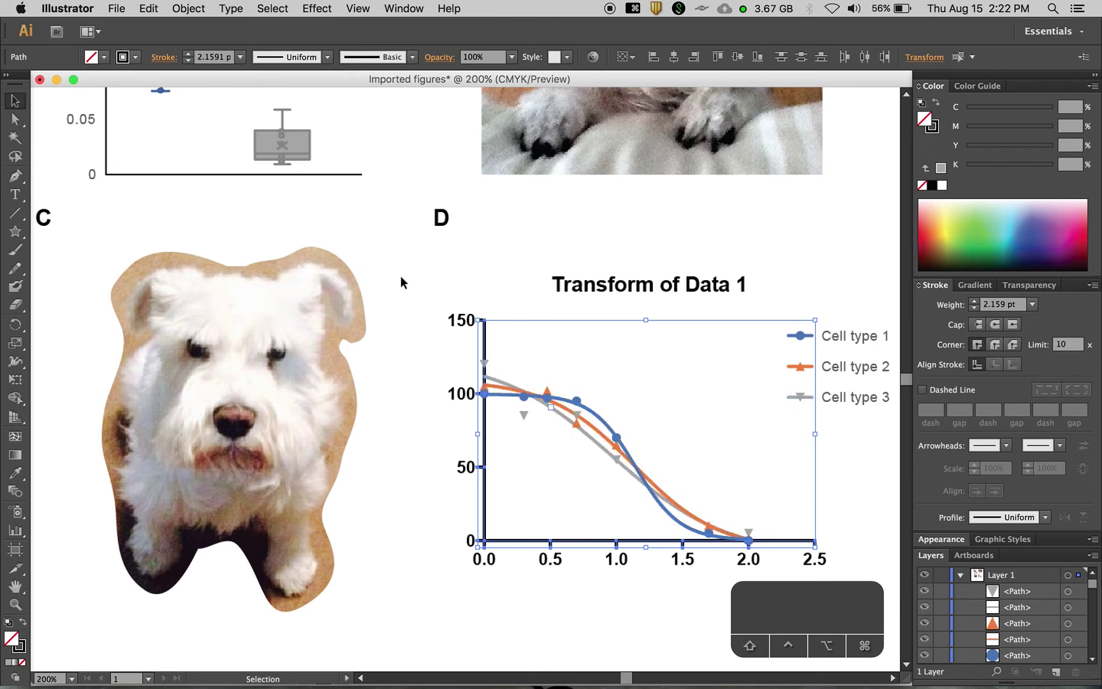
pyautogui.click(990, 305)
pyautogui.write('1')
pyautogui.press('Return')
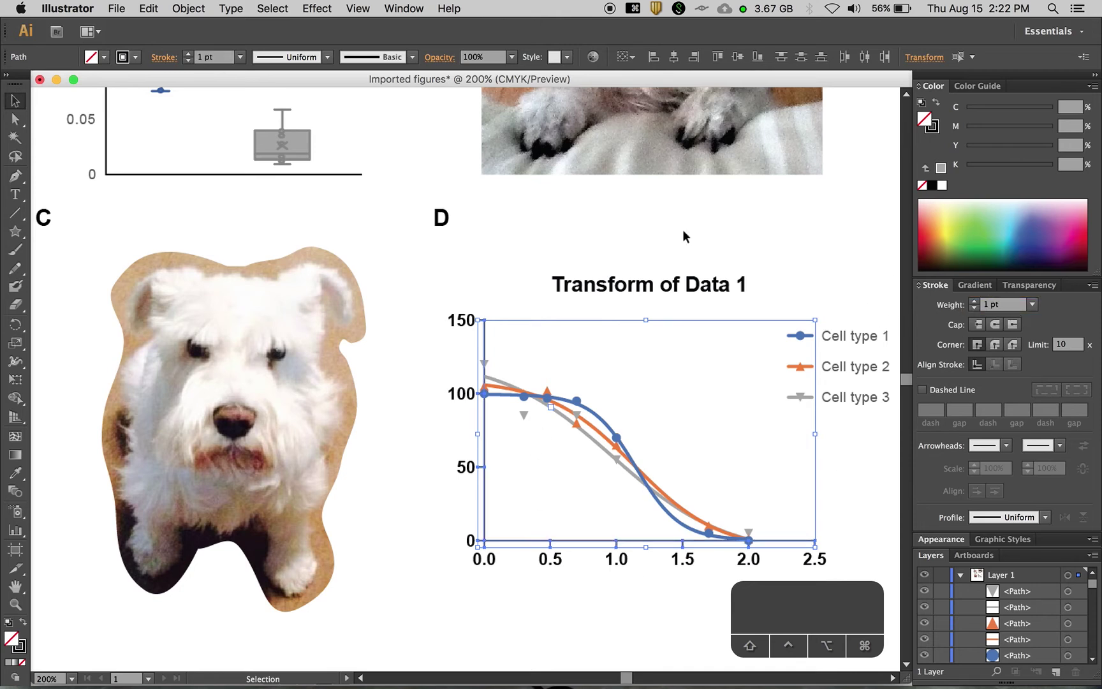
pyautogui.click(768, 246)
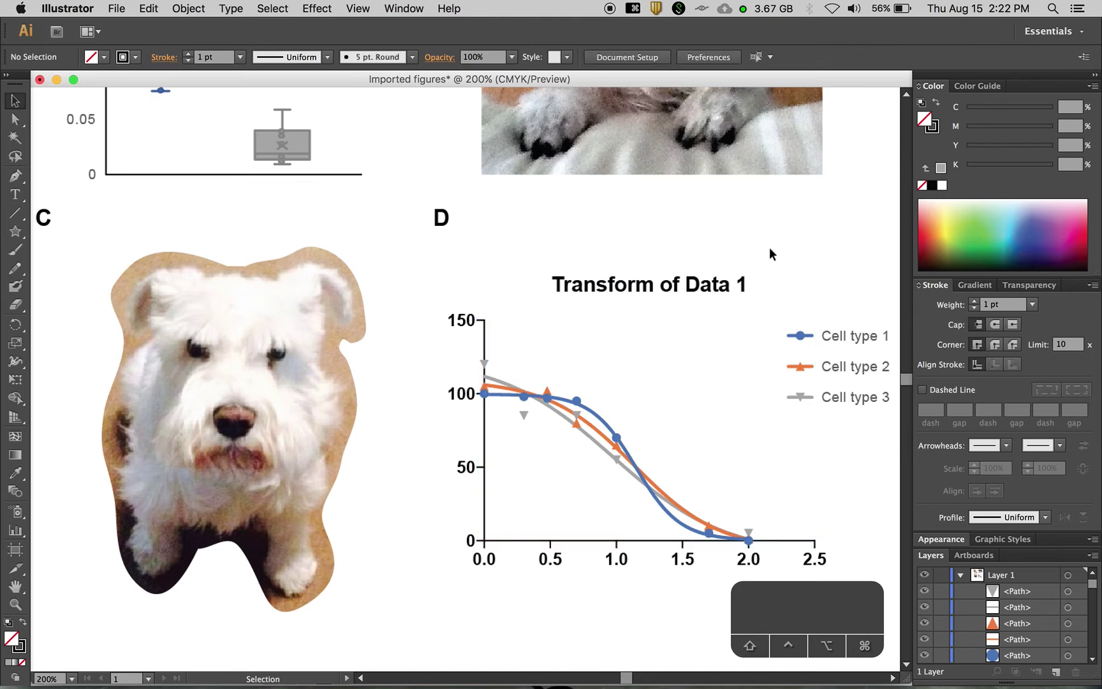
# Check the stroke weight of panel A's axis lines and leave the group's isolation mode.
pyautogui.press('super+1')
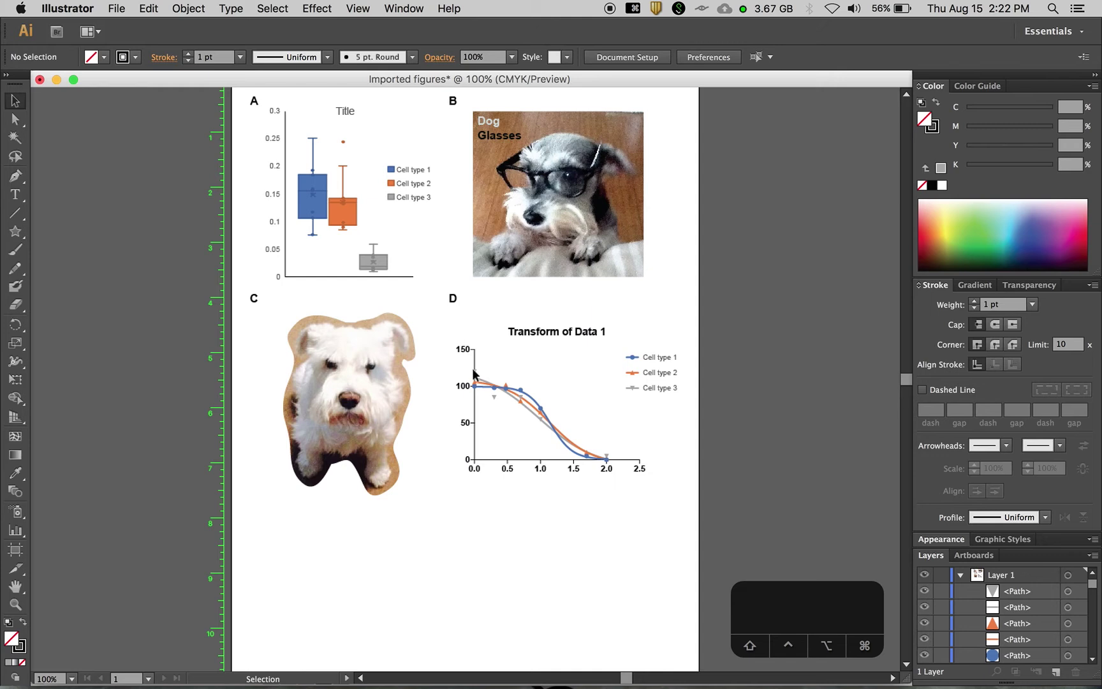
pyautogui.click(397, 276)
pyautogui.doubleClick(332, 276)
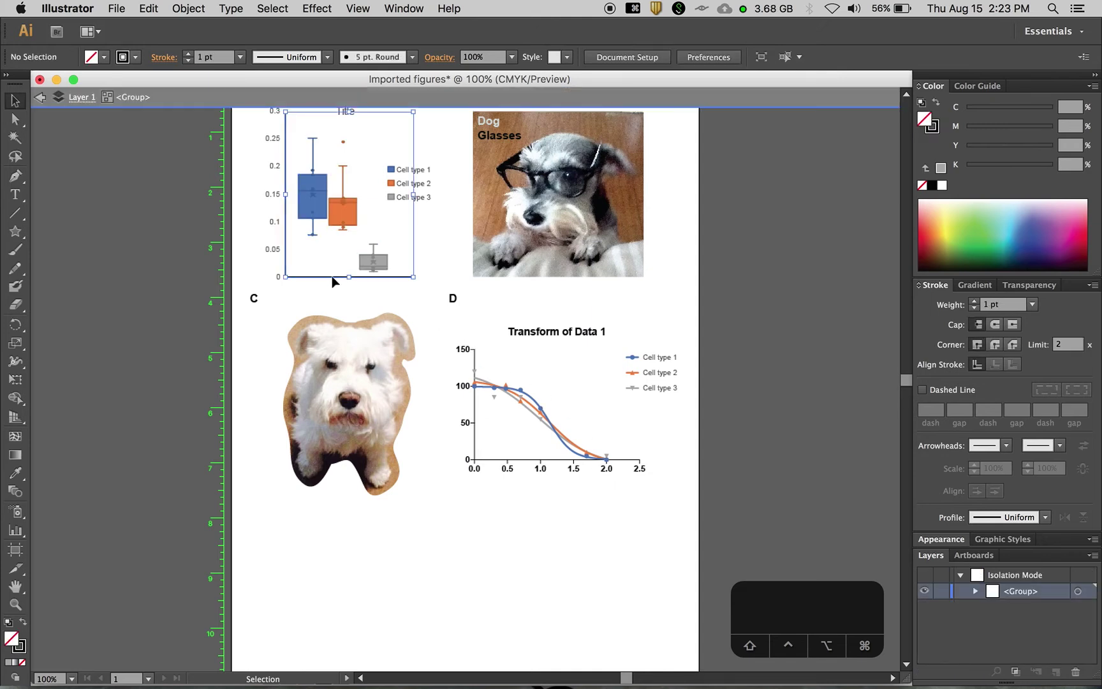
pyautogui.click(40, 97)
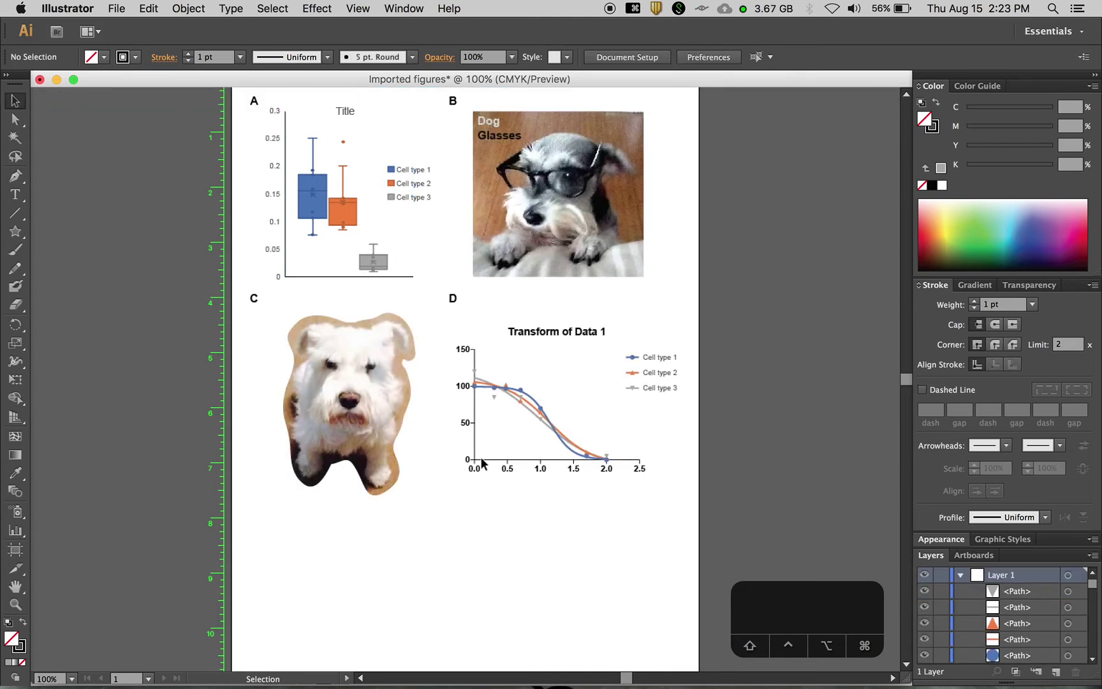
# Match panel D's y-axis numbers to panel A's axis-number text style with the Eyedropper and align their right edges.
pyautogui.moveTo(453, 336); pyautogui.dragTo(467, 459)
pyautogui.press('i')
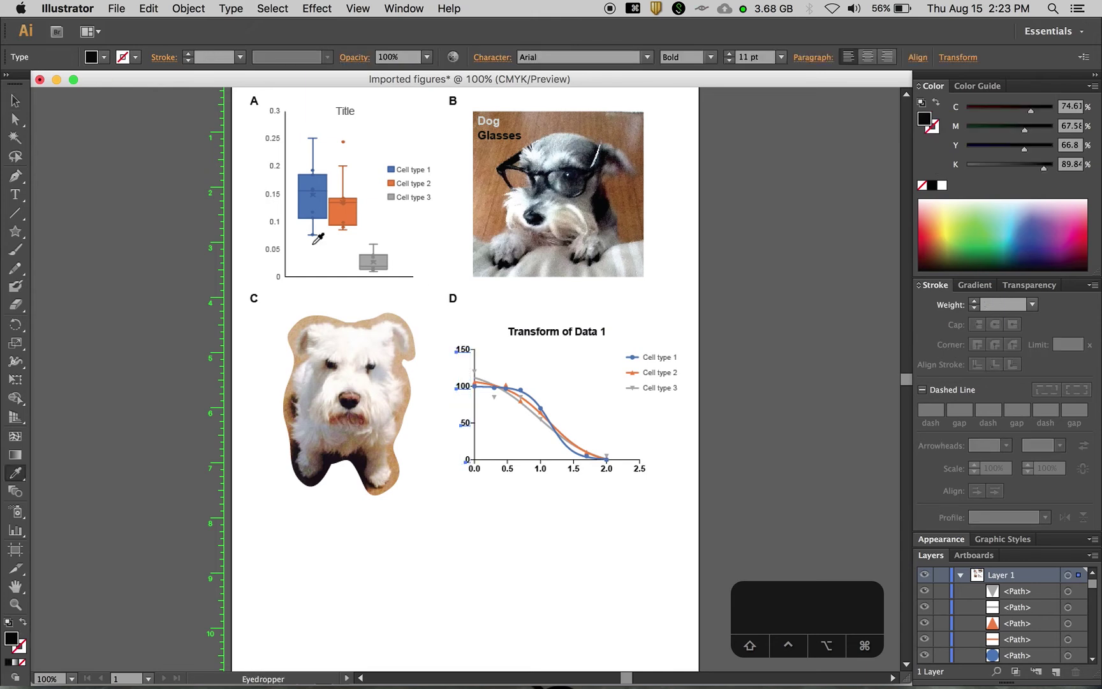
pyautogui.click(272, 220)
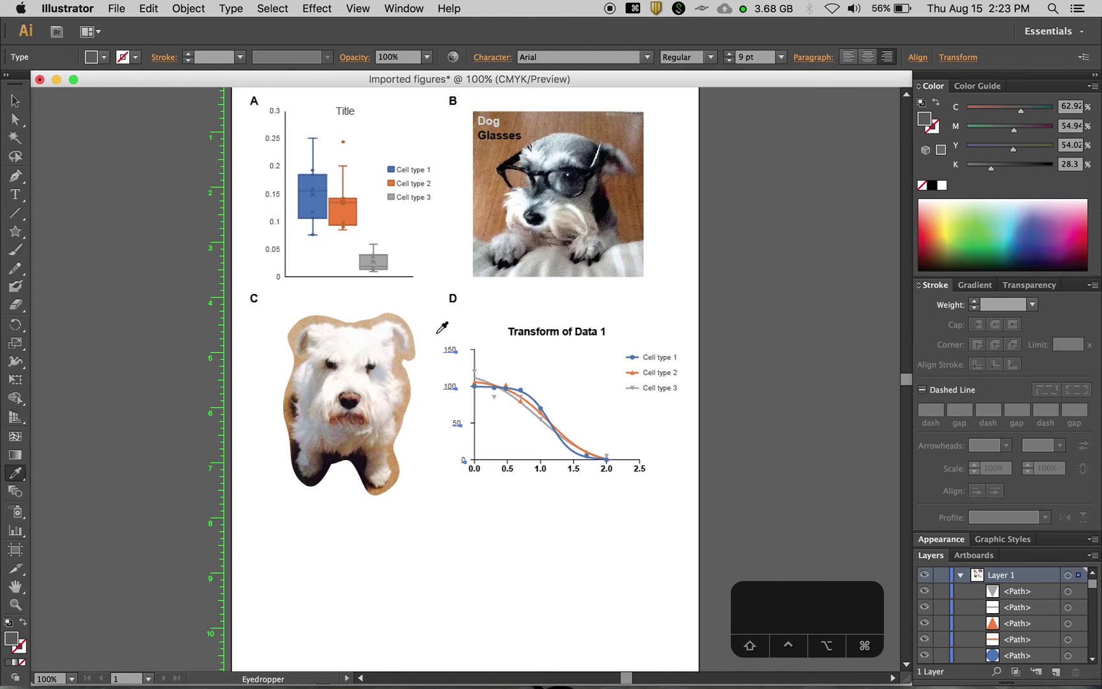
pyautogui.press('v')
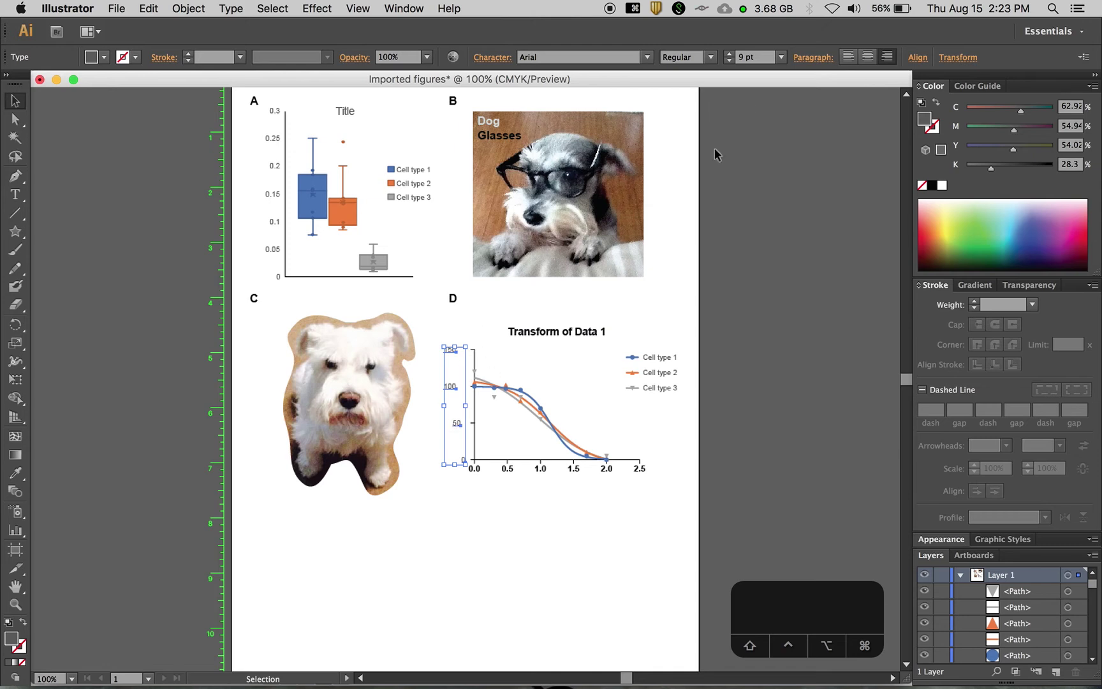
pyautogui.click(919, 61)
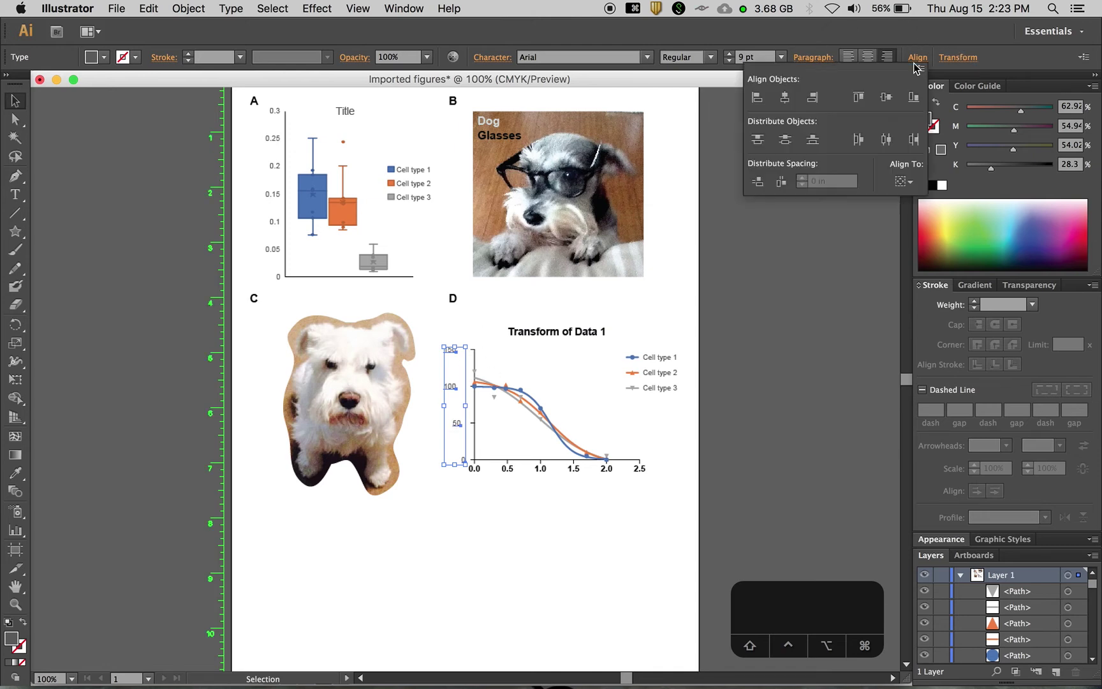
pyautogui.click(813, 97)
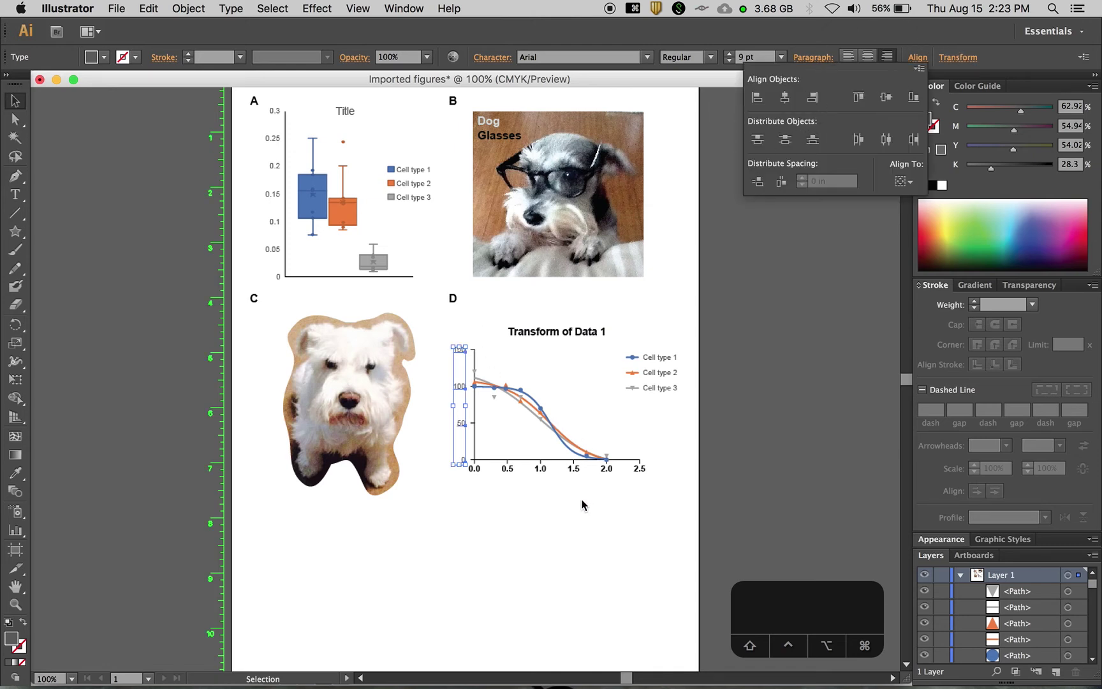
# Nudge panel D's y-axis numbers slightly to the right, closer to the y-axis.
pyautogui.click(780, 386)
pyautogui.press('Right')
pyautogui.press('Right')
pyautogui.press('Right')
# Match panel D's x-axis numbers to its y-axis number style with the Eyedropper and center-align their text.
pyautogui.moveTo(658, 480); pyautogui.dragTo(475, 473)
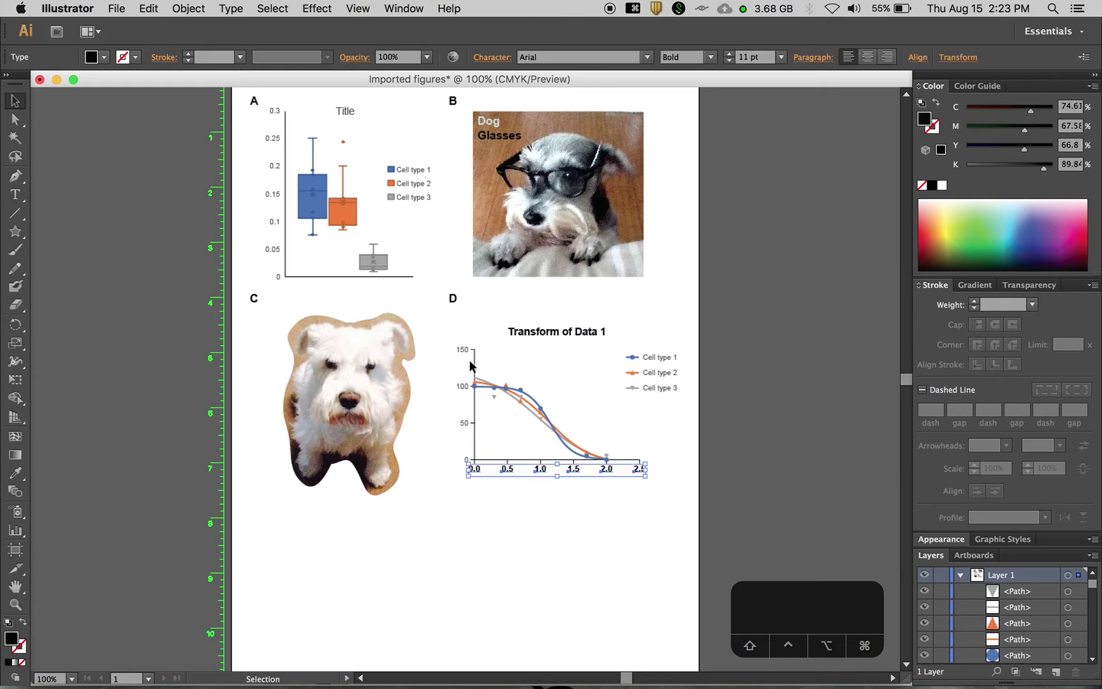
pyautogui.press('i')
pyautogui.click(462, 422)
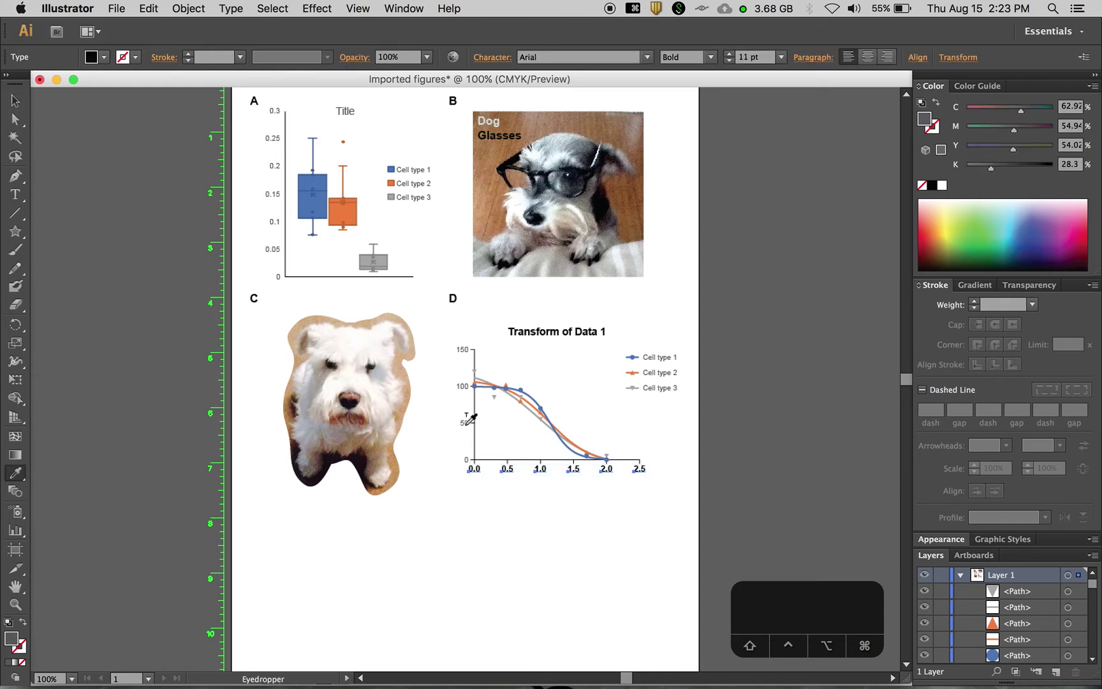
pyautogui.click(867, 57)
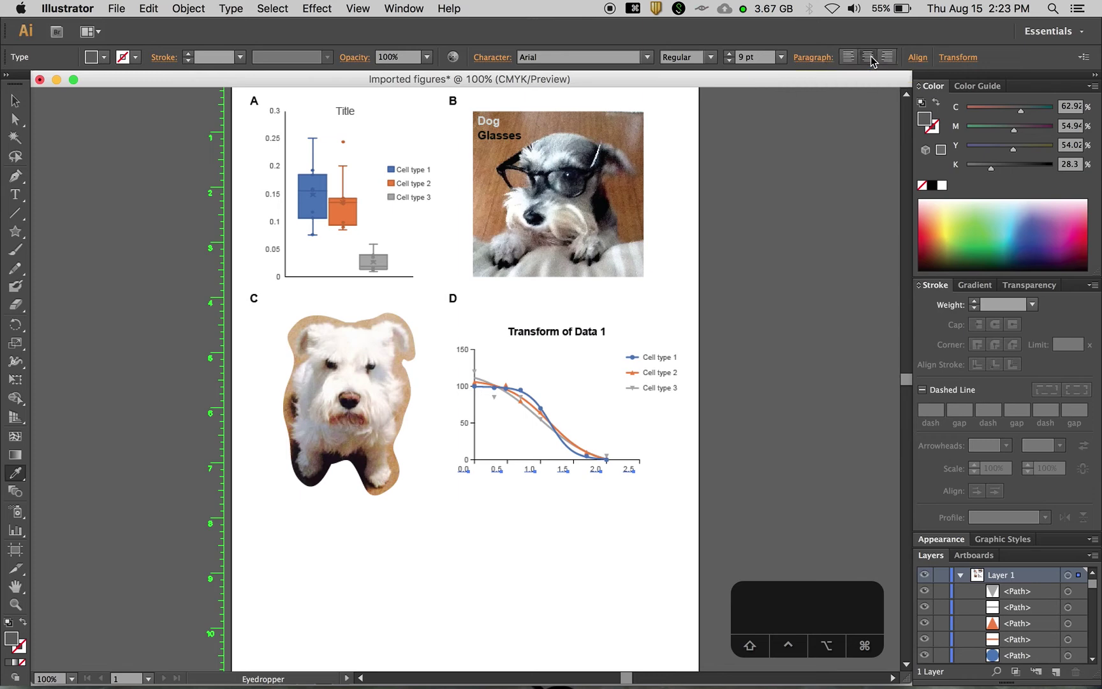
pyautogui.press('v')
pyautogui.click(546, 520)
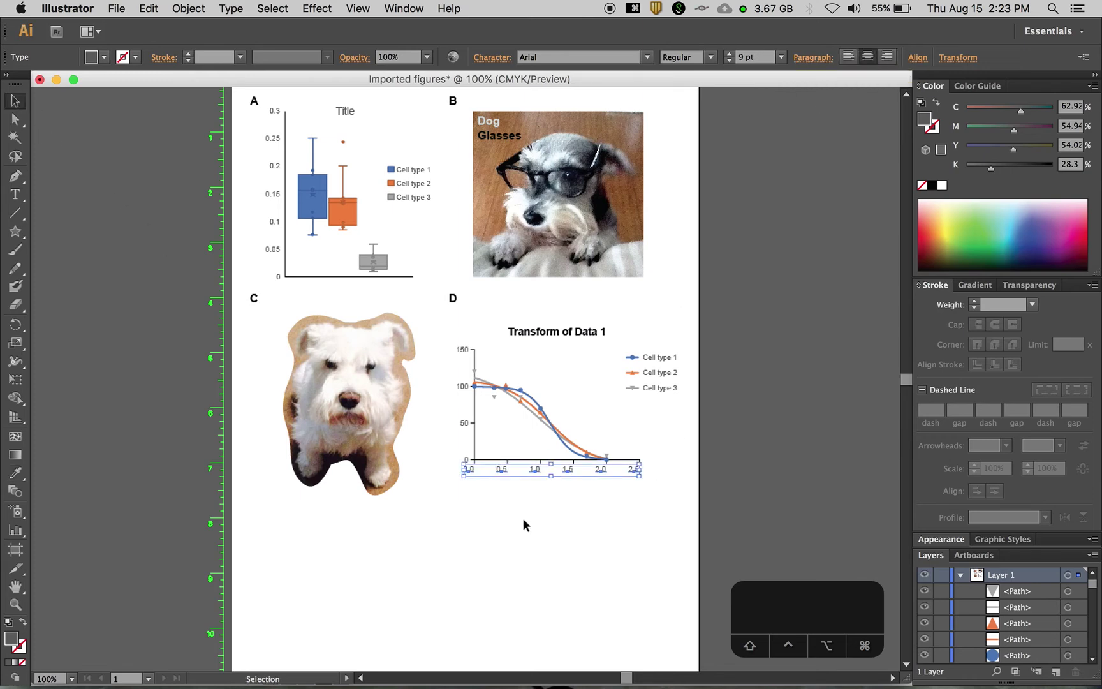
# Move the 0.0 and 2.5 labels under panel D's end tick marks and distribute all x-axis numbers evenly by their horizontal centers.
pyautogui.press('super+equal')
pyautogui.press('super+equal')
pyautogui.scroll(-3, 546, 523)
pyautogui.hscroll(3, 546, 523)
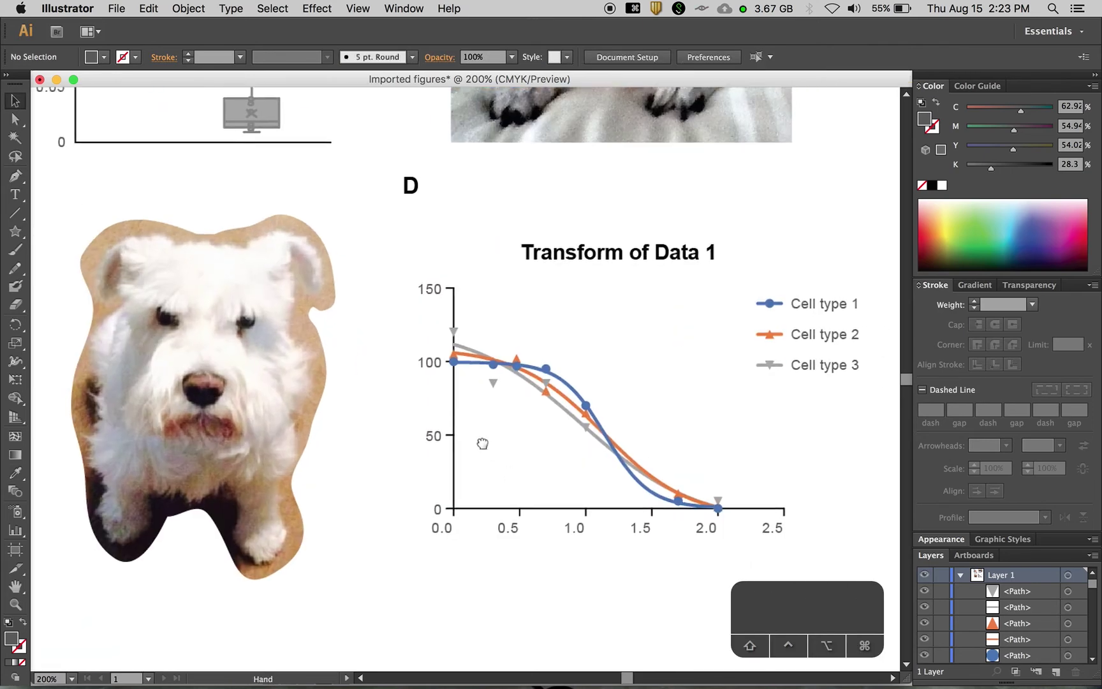
pyautogui.click(739, 478)
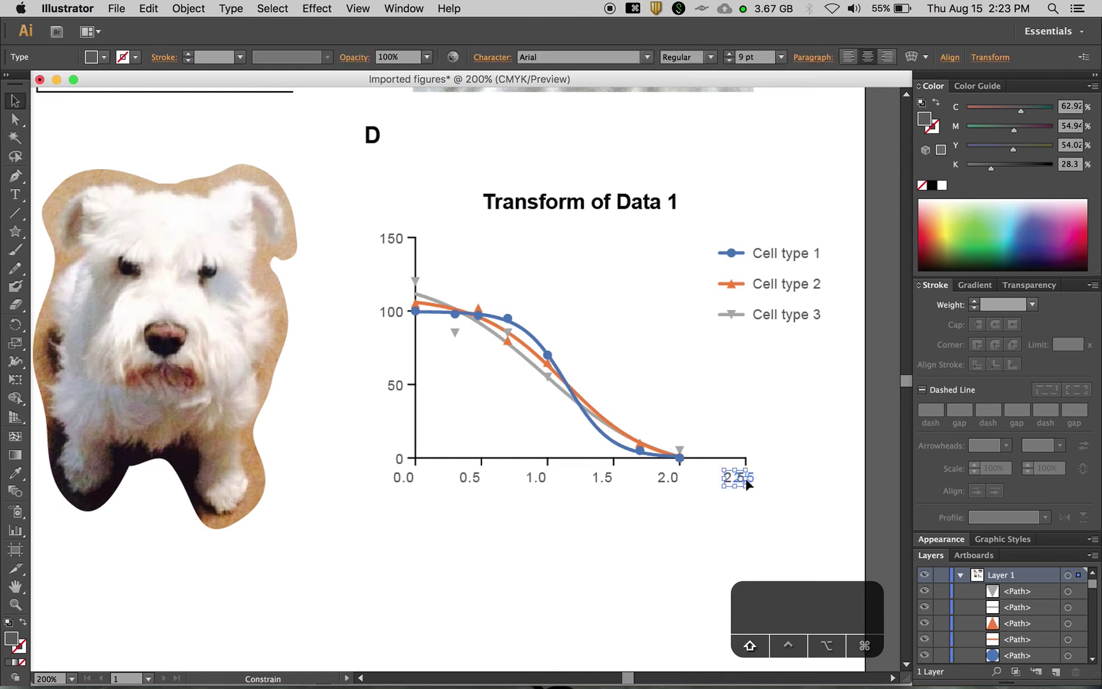
pyautogui.moveTo(411, 481); pyautogui.dragTo(424, 481)
pyautogui.click(555, 523)
pyautogui.moveTo(778, 496); pyautogui.dragTo(416, 478)
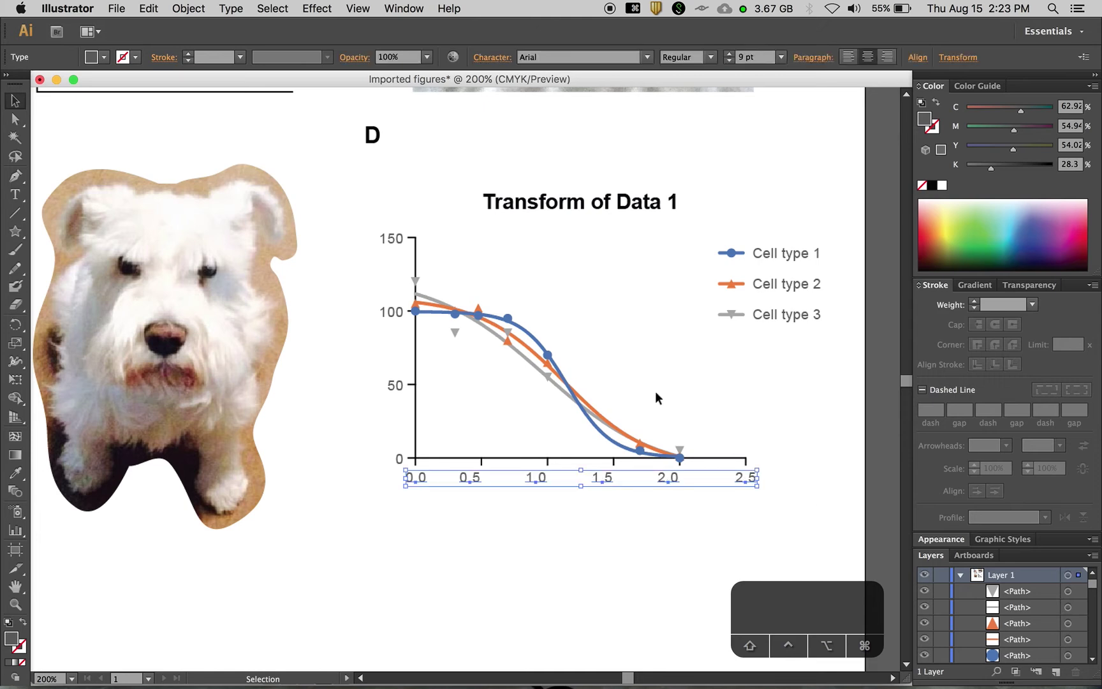
pyautogui.click(917, 57)
pyautogui.click(887, 140)
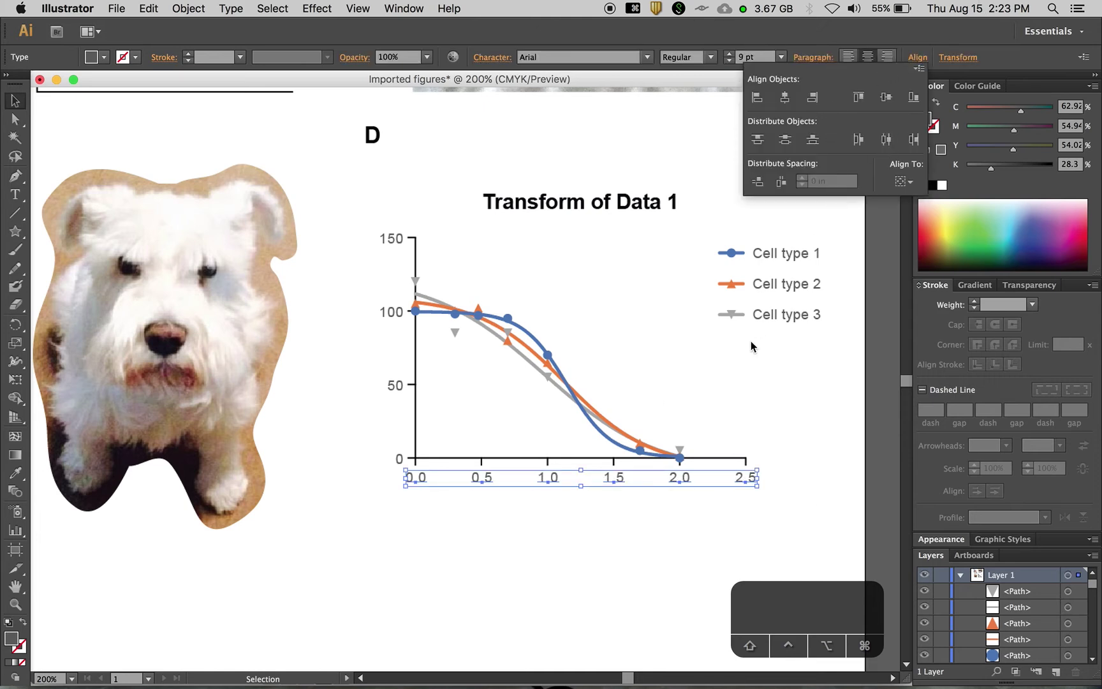
pyautogui.click(805, 386)
pyautogui.click(805, 399)
# Match panel D's title to panel A's title text style with the Eyedropper.
pyautogui.press('super+minus')
pyautogui.press('super+minus')
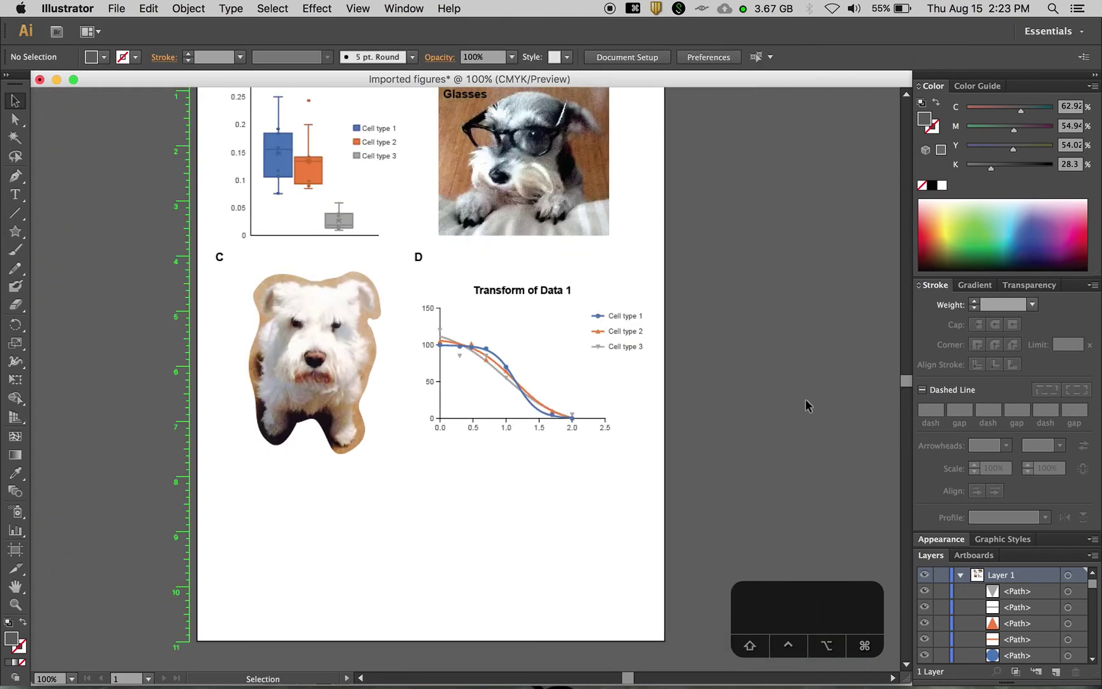
pyautogui.click(515, 292)
pyautogui.scroll(5, 402, 246)
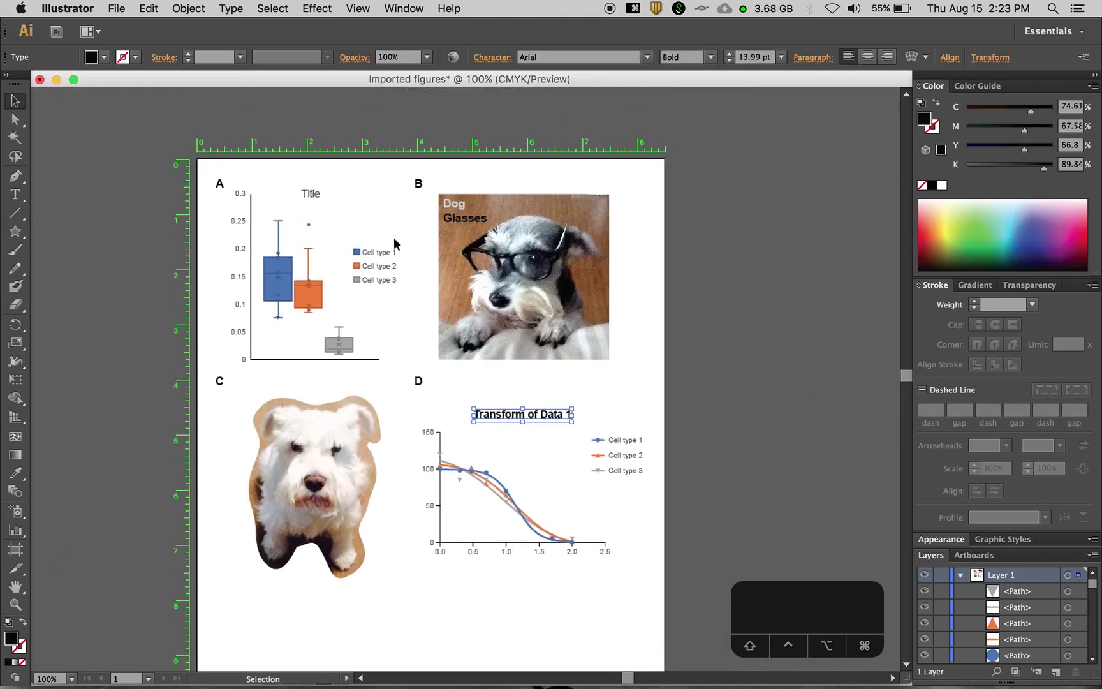
pyautogui.press('i')
pyautogui.click(316, 196)
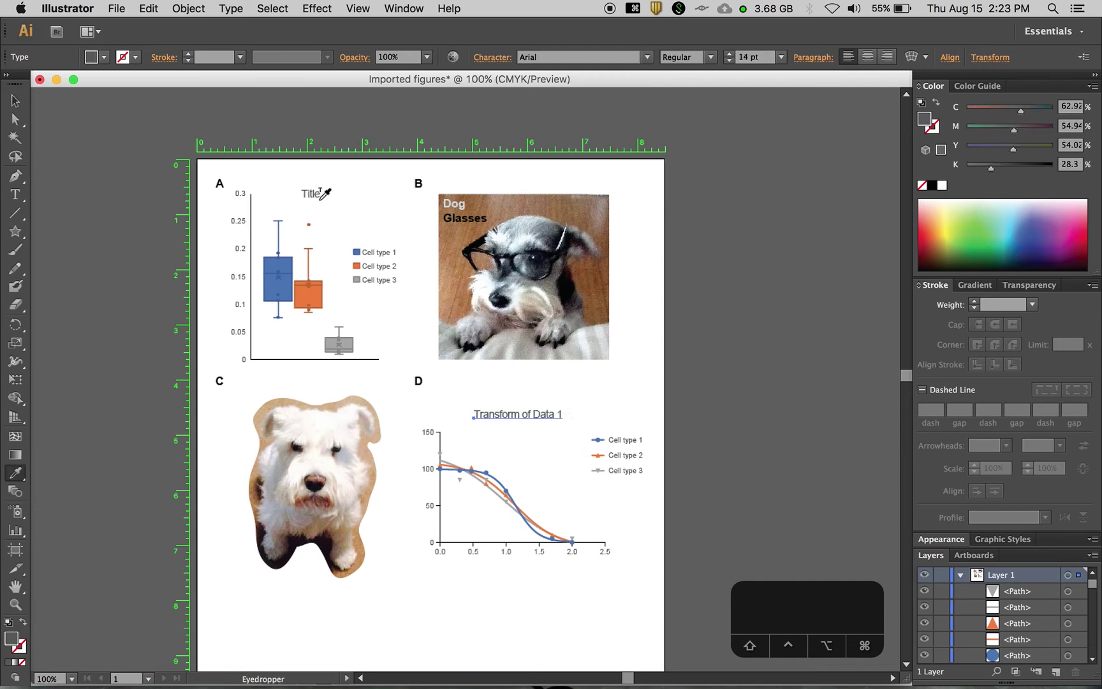
pyautogui.press('v')
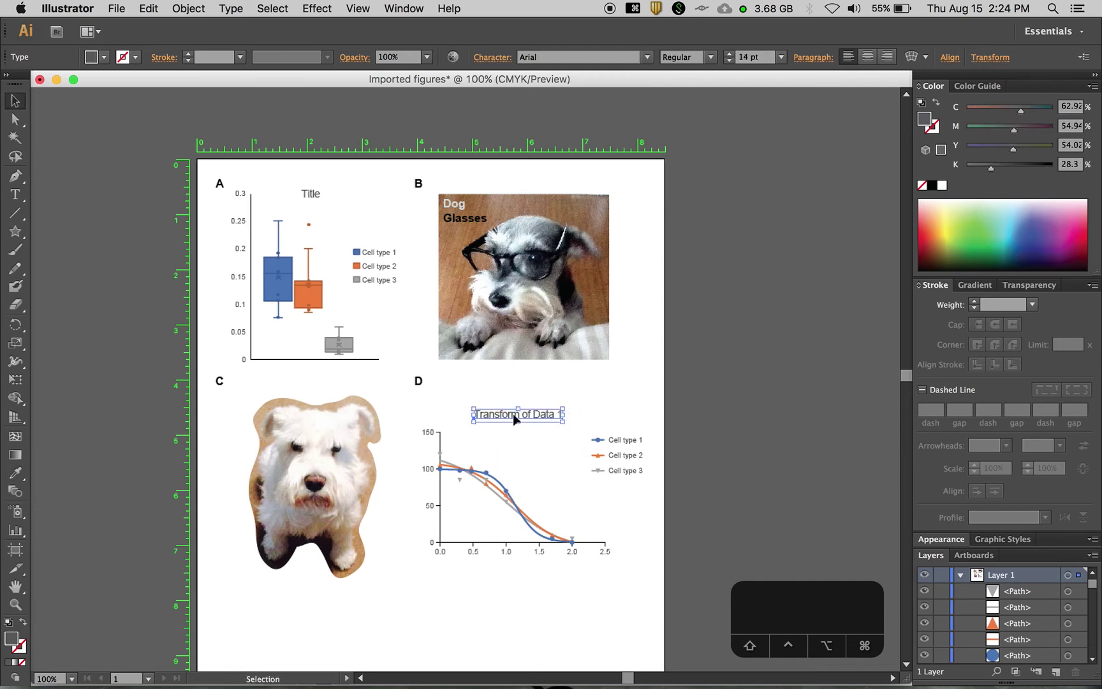
# Change panel D's title to "Experiment 2" and panel A's title to "Experiment 1".
pyautogui.doubleClick(514, 413)
pyautogui.press('super+a')
pyautogui.write('E')
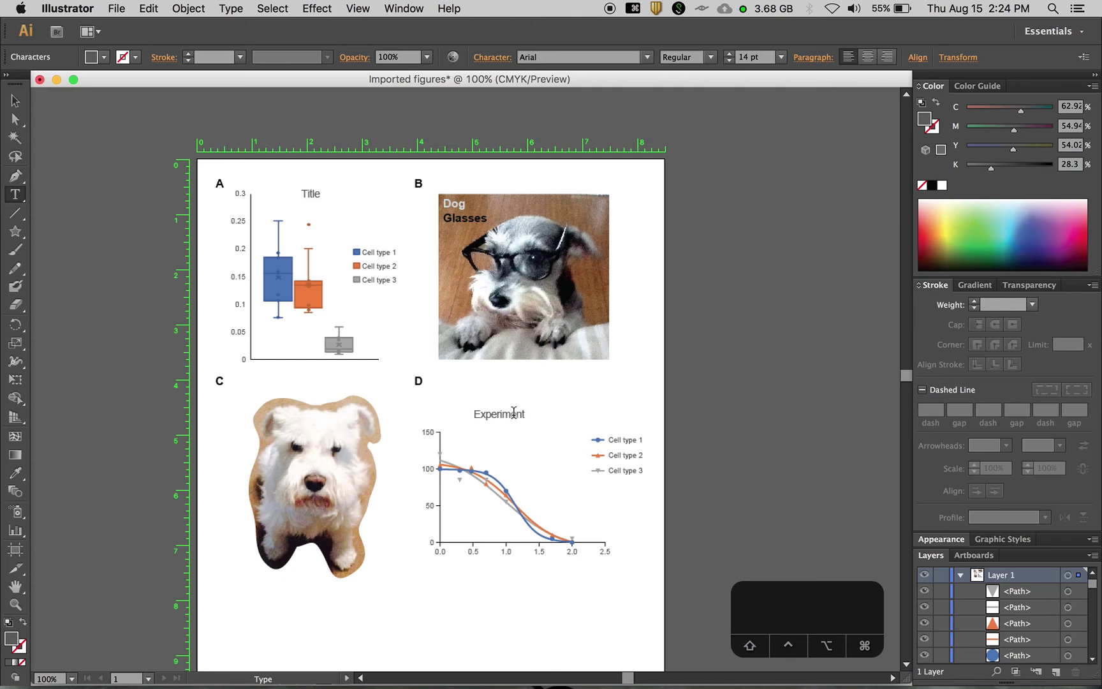
pyautogui.doubleClick(312, 194)
pyautogui.write('Experiment 1')
pyautogui.press('Escape')
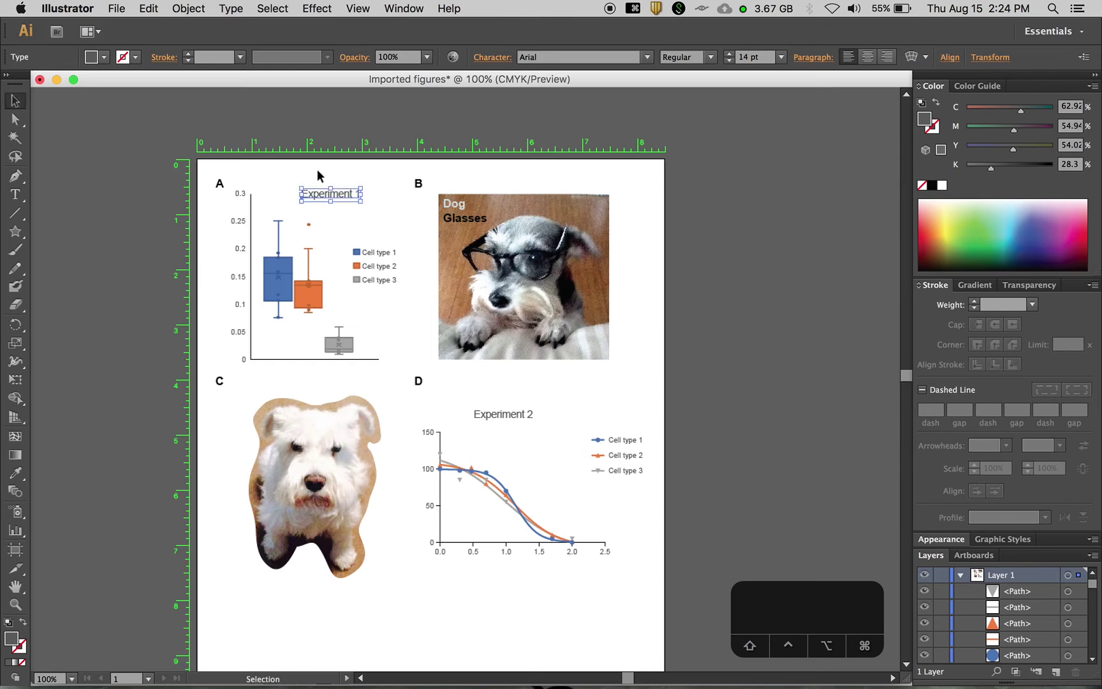
# Reposition both experiment titles horizontally so each is centered above its graph.
pyautogui.moveTo(320, 196); pyautogui.dragTo(303, 196)
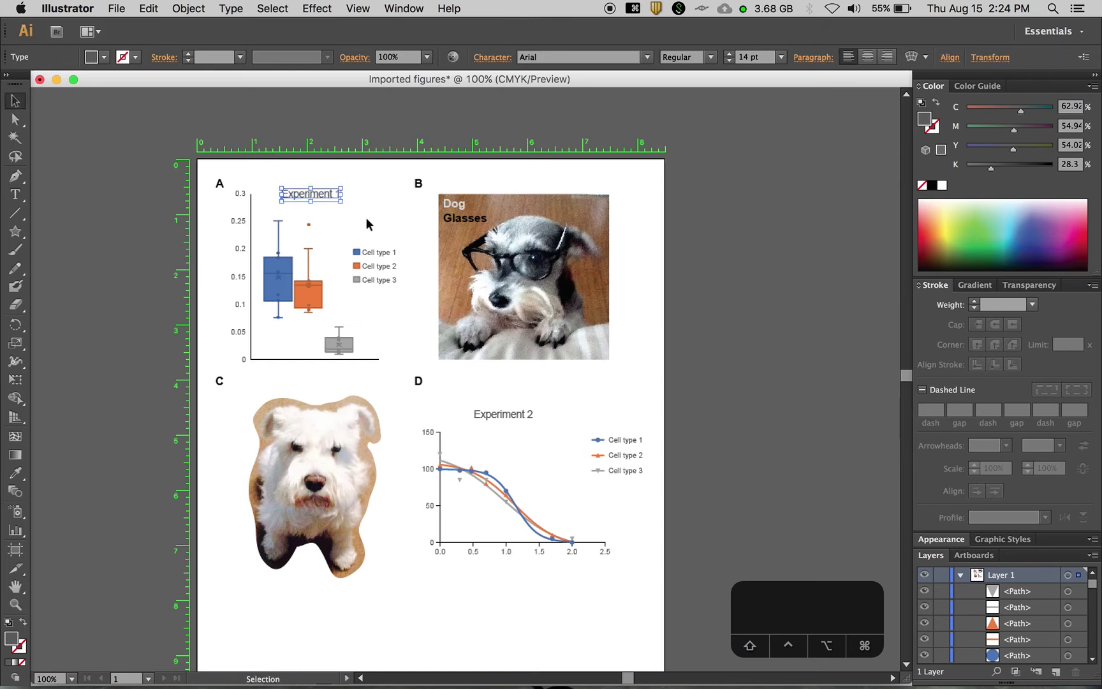
pyautogui.moveTo(502, 411); pyautogui.dragTo(519, 411)
pyautogui.click(643, 398)
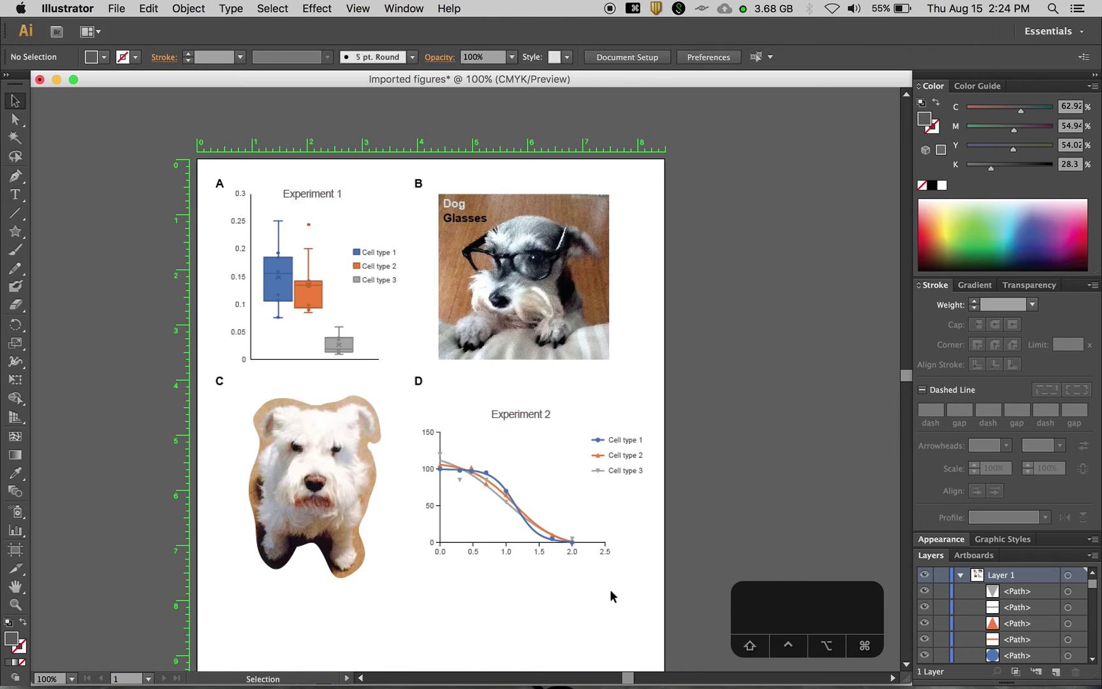
# Review the assembled figure, checking panel D's legend markers and the saved color swatches.
pyautogui.press('super+minus')
pyautogui.press('super+equal')
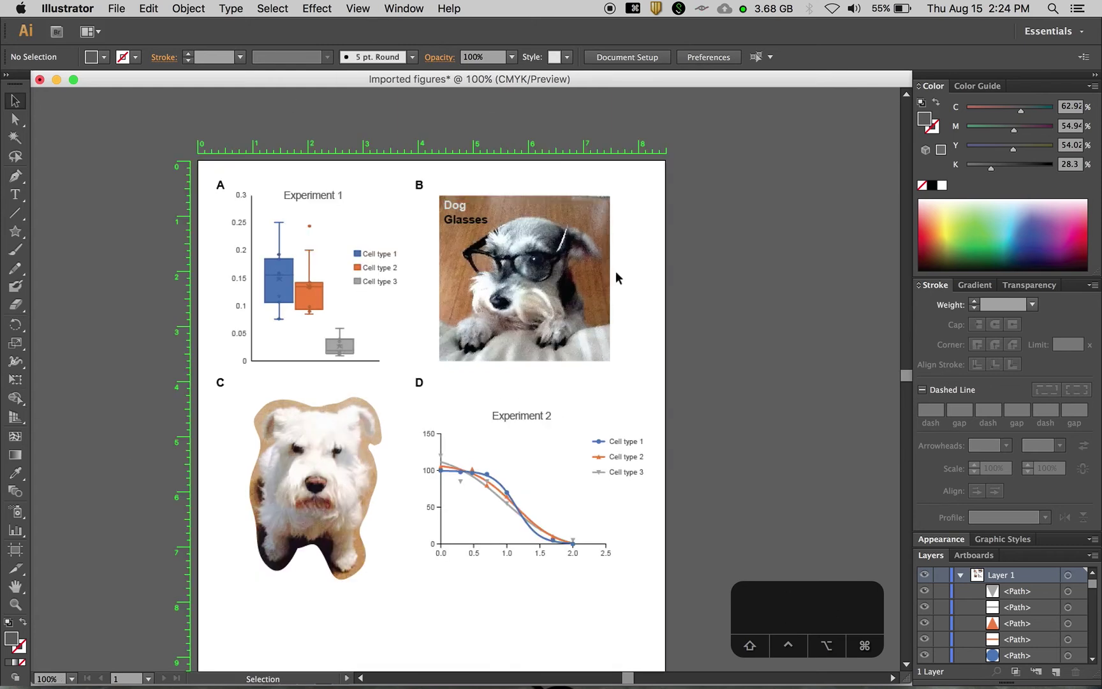
pyautogui.scroll(-1, 643, 285)
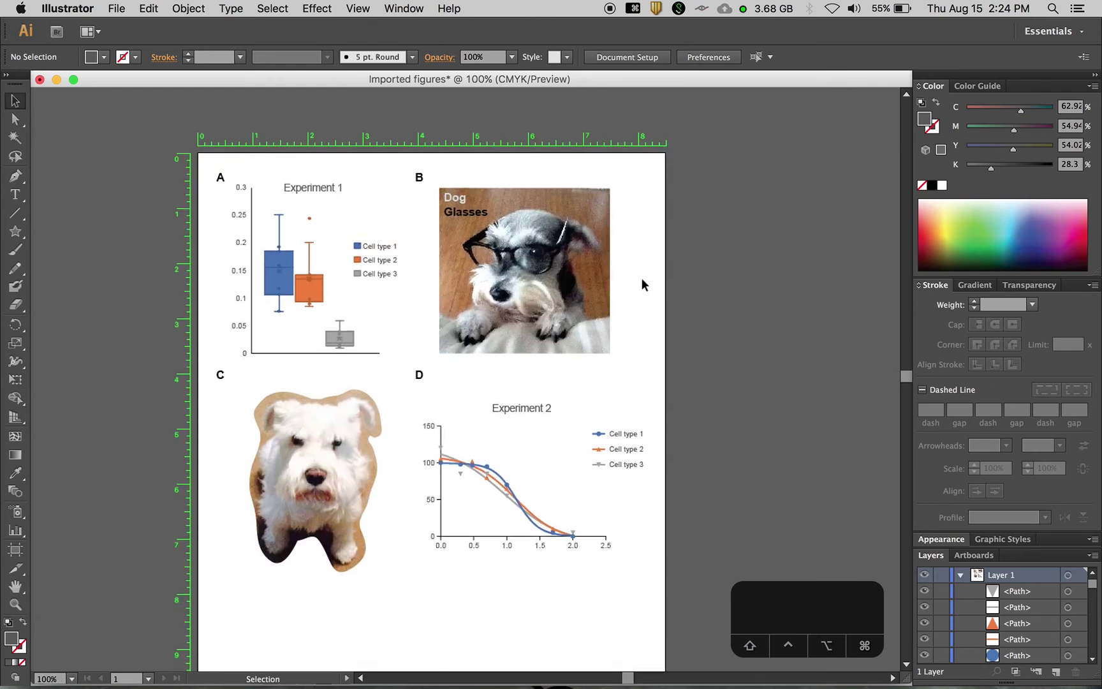
pyautogui.scroll(-5, 641, 279)
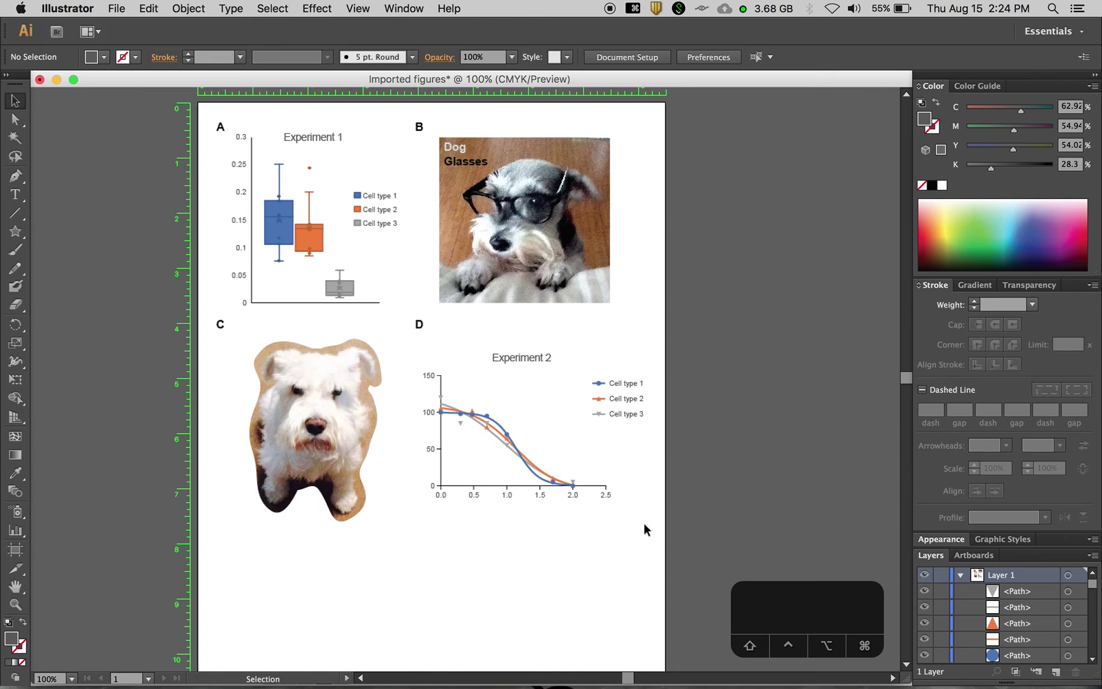
pyautogui.click(598, 382)
pyautogui.click(600, 400)
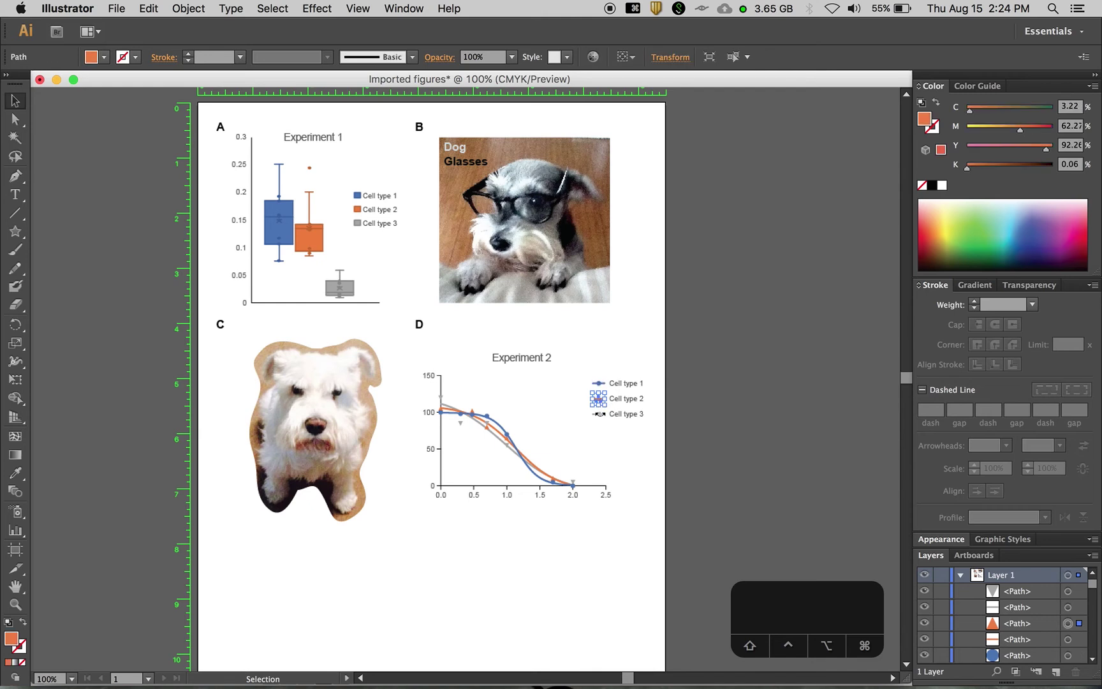
pyautogui.click(615, 445)
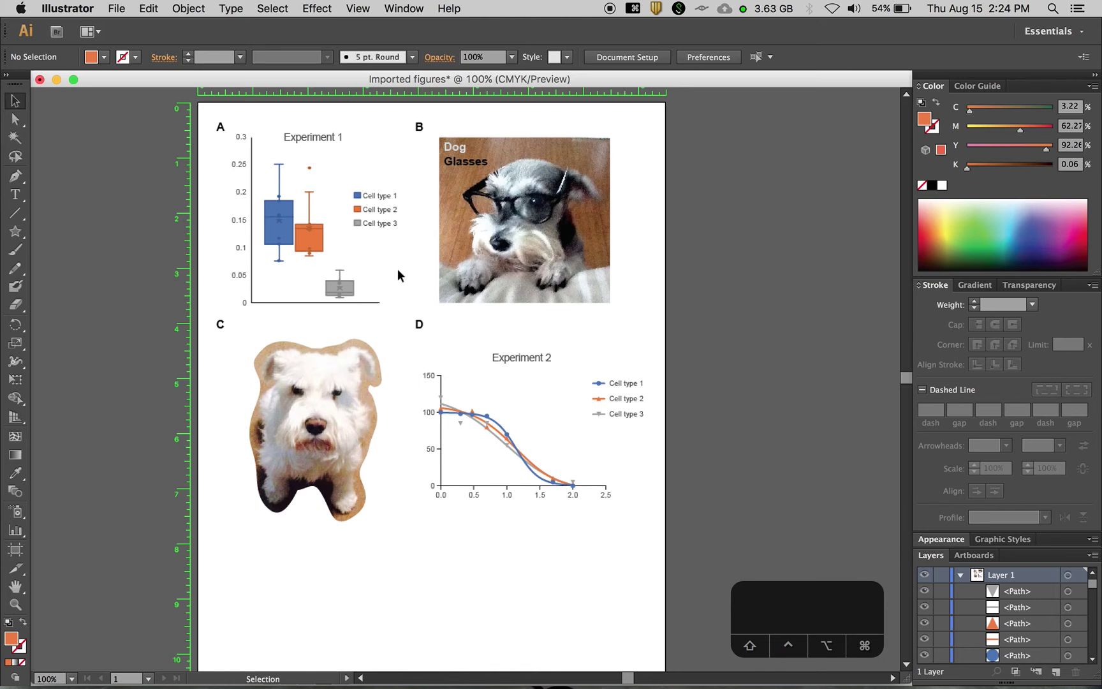
pyautogui.click(102, 57)
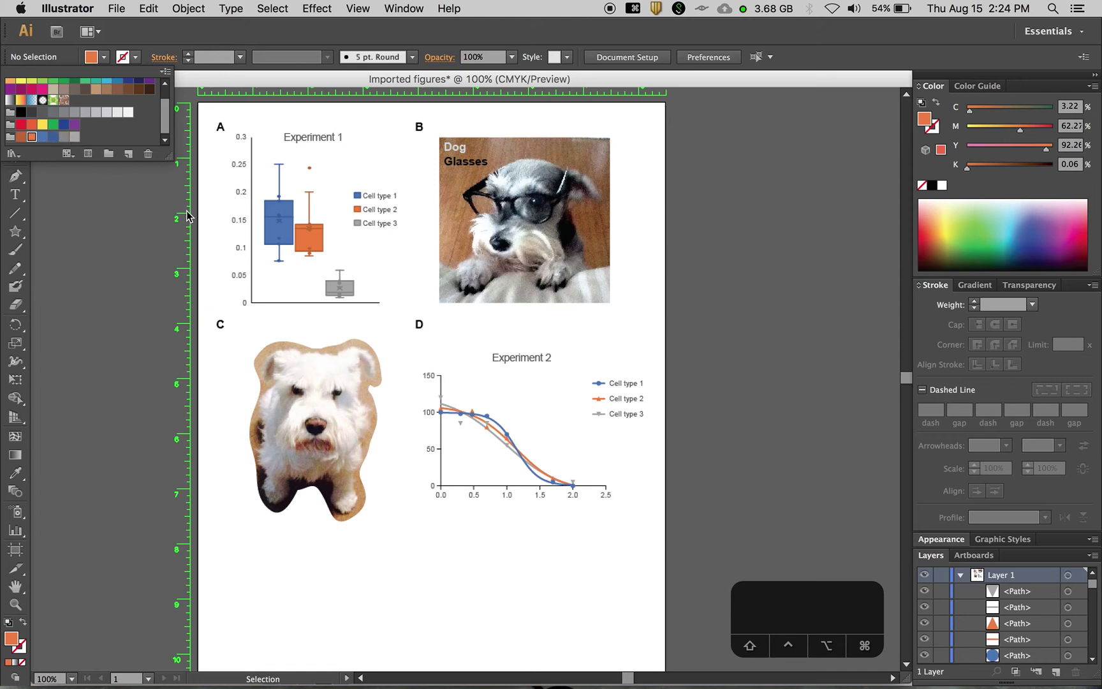
pyautogui.click(652, 319)
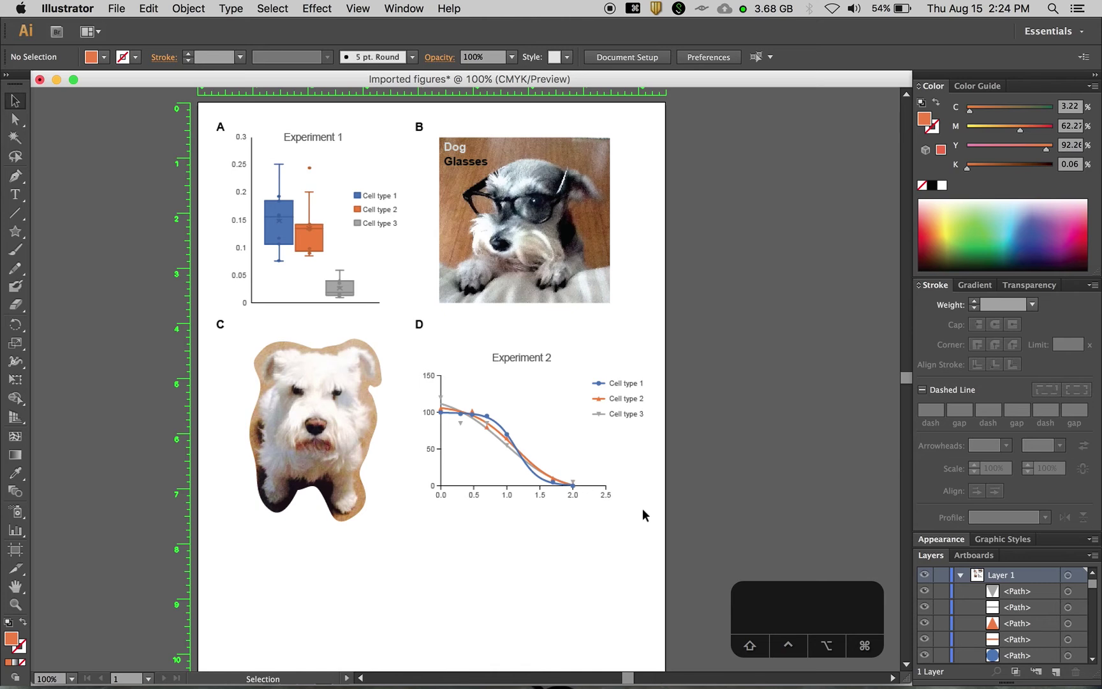
# Group the contents of panel D, panel B's photo with its text, and panel A's graph as three separate groups.
pyautogui.moveTo(650, 505); pyautogui.dragTo(427, 346)
pyautogui.press('super+g')
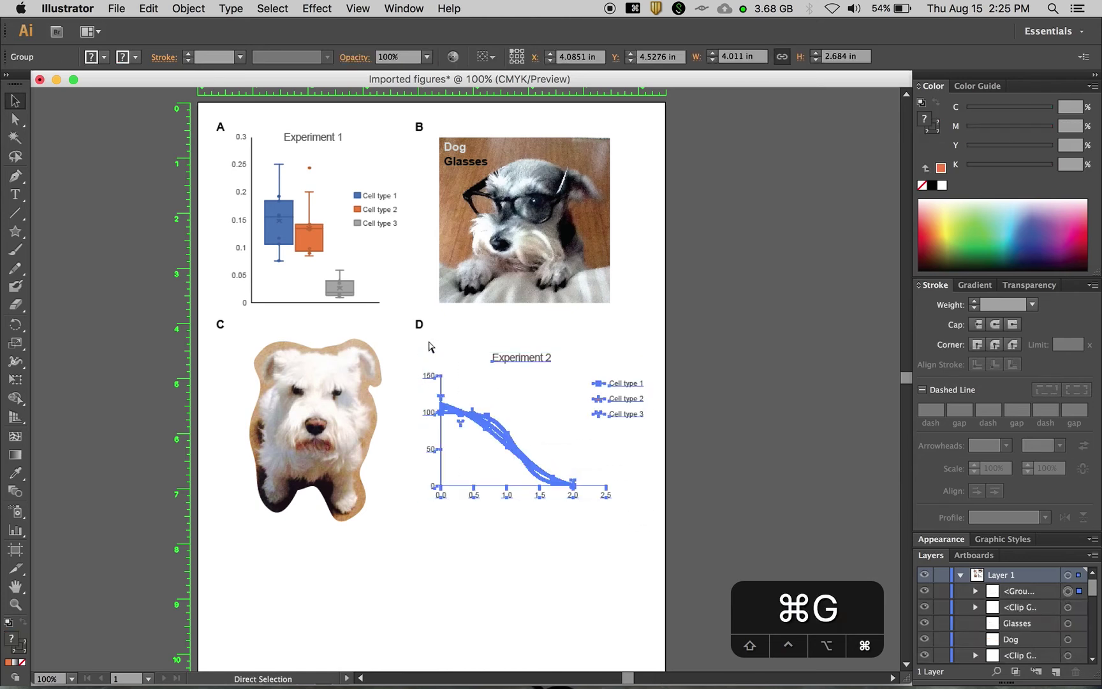
pyautogui.moveTo(627, 317); pyautogui.dragTo(456, 151)
pyautogui.press('super+g')
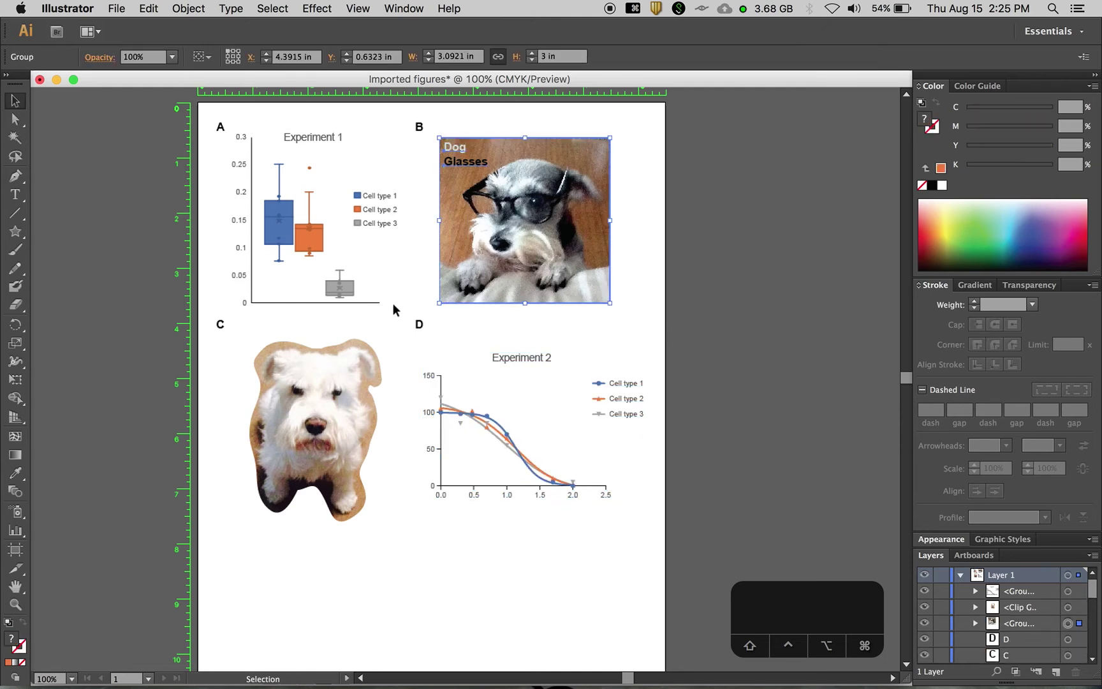
pyautogui.click(394, 304)
pyautogui.moveTo(400, 312); pyautogui.dragTo(237, 123)
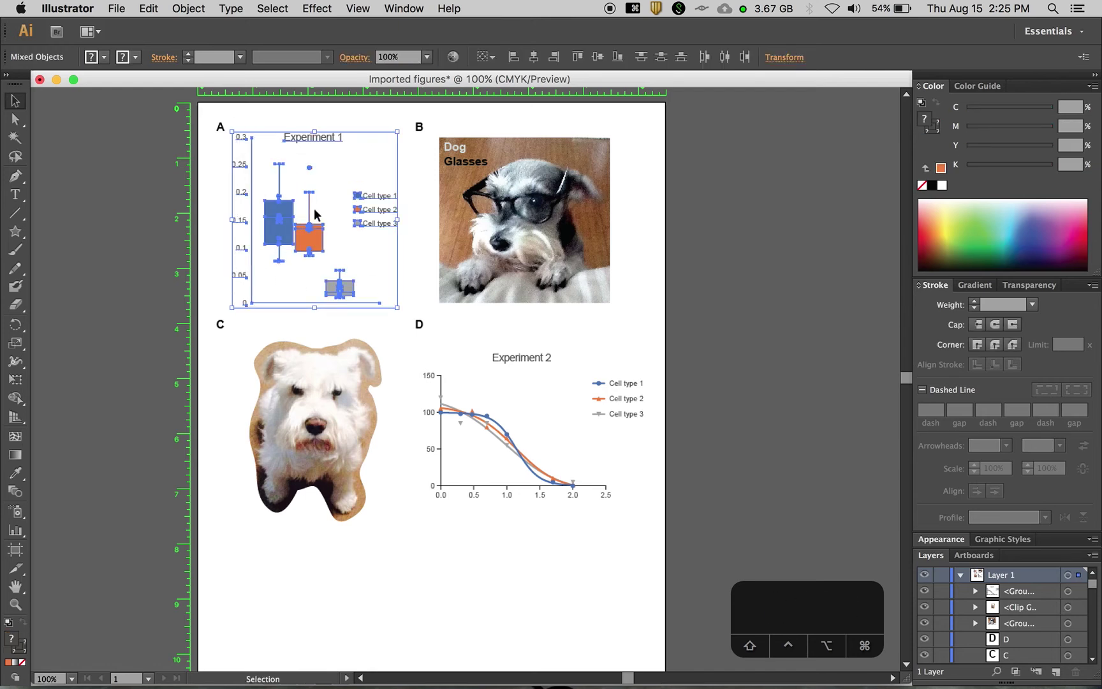
pyautogui.press('super+g')
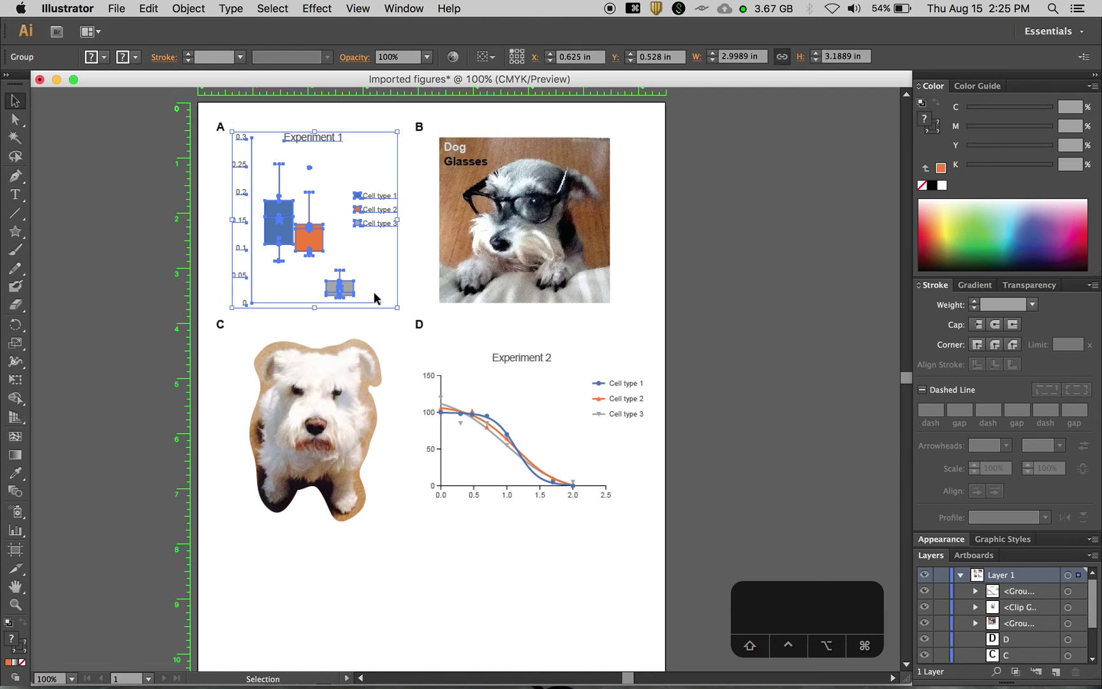
# Check that panel C's dog is a single clip group and inspect the layer contents, expanding panel D's group.
pyautogui.click(342, 457)
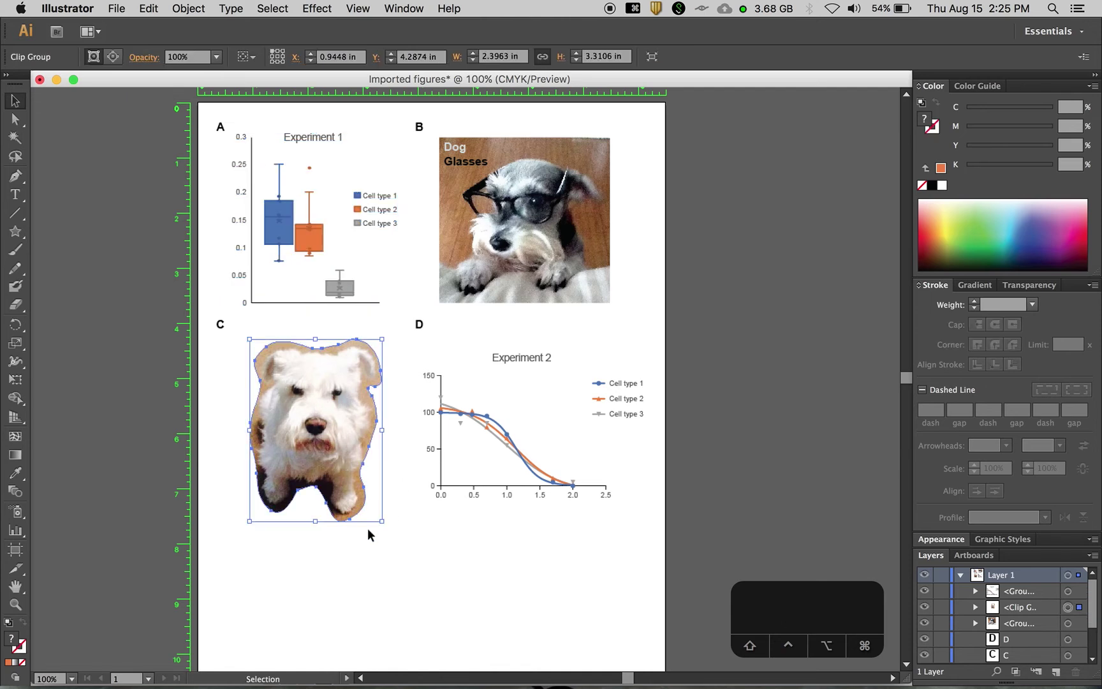
pyautogui.click(417, 550)
pyautogui.click(347, 463)
pyautogui.click(452, 565)
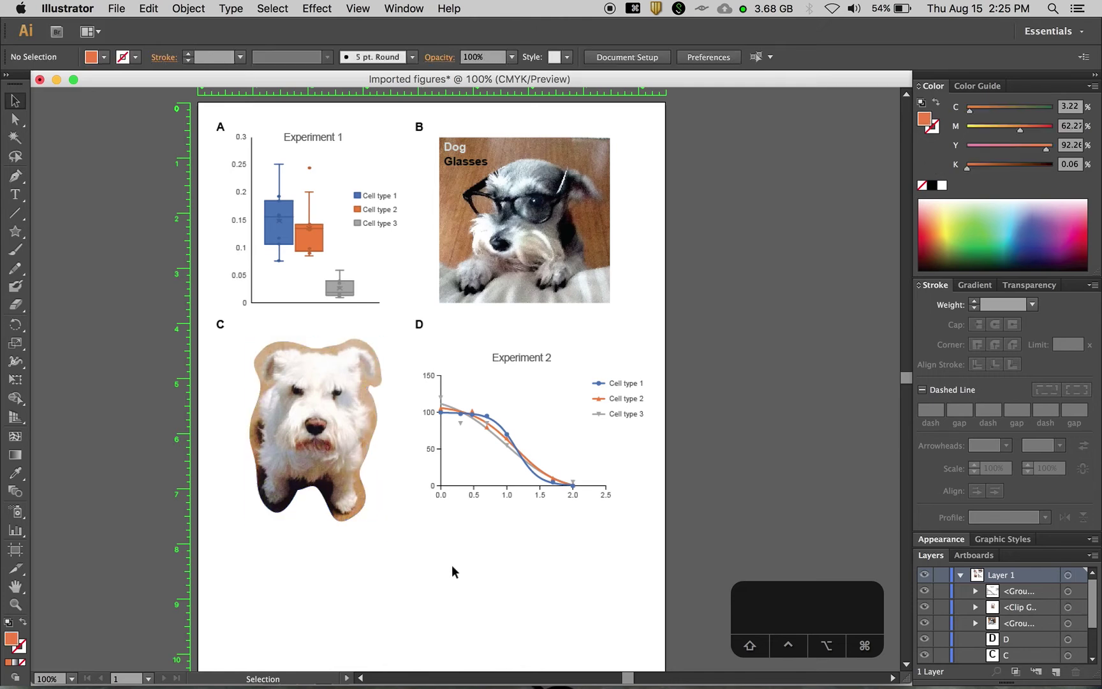
pyautogui.scroll(-3, 976, 623)
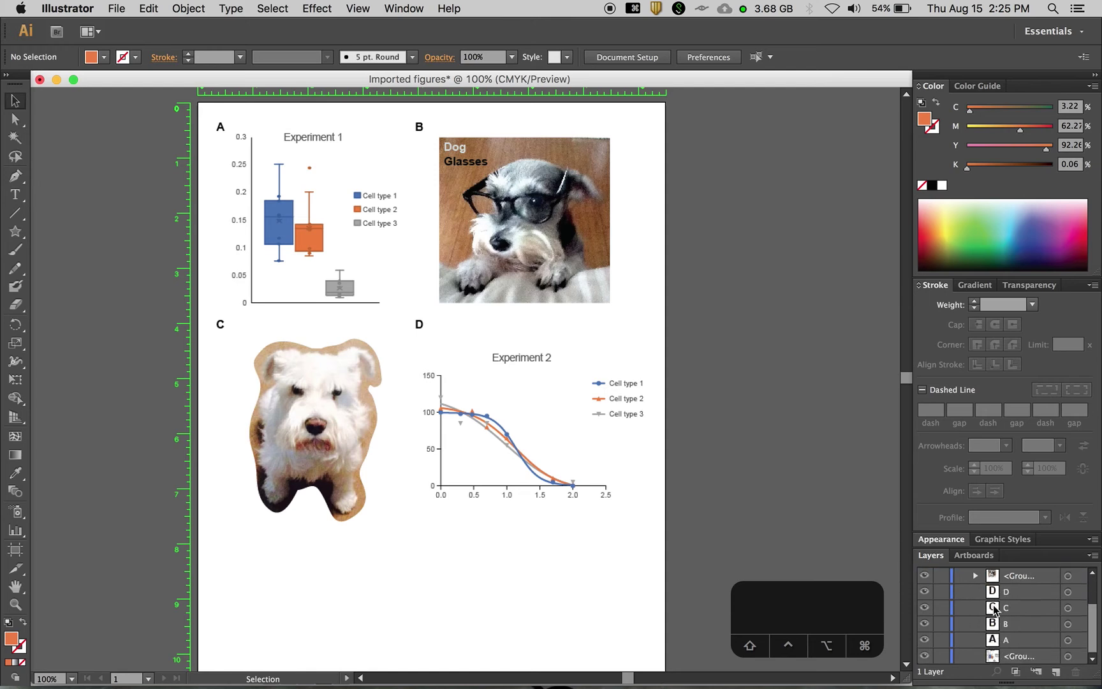
pyautogui.scroll(3, 995, 605)
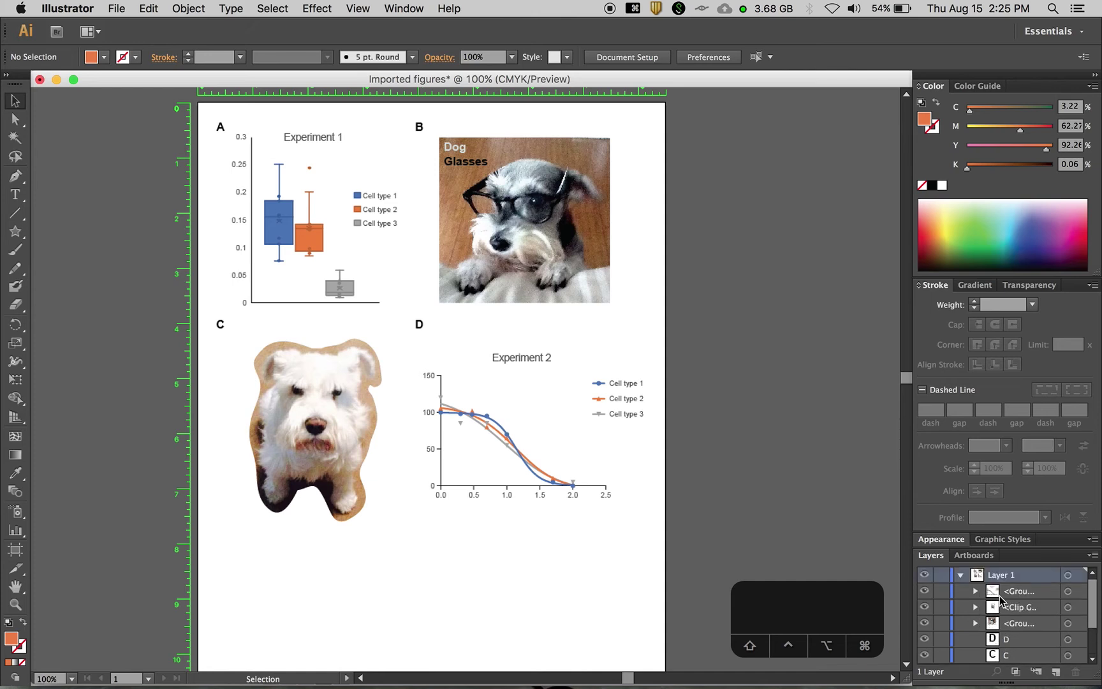
pyautogui.click(997, 592)
pyautogui.click(975, 591)
pyautogui.scroll(-3, 1013, 604)
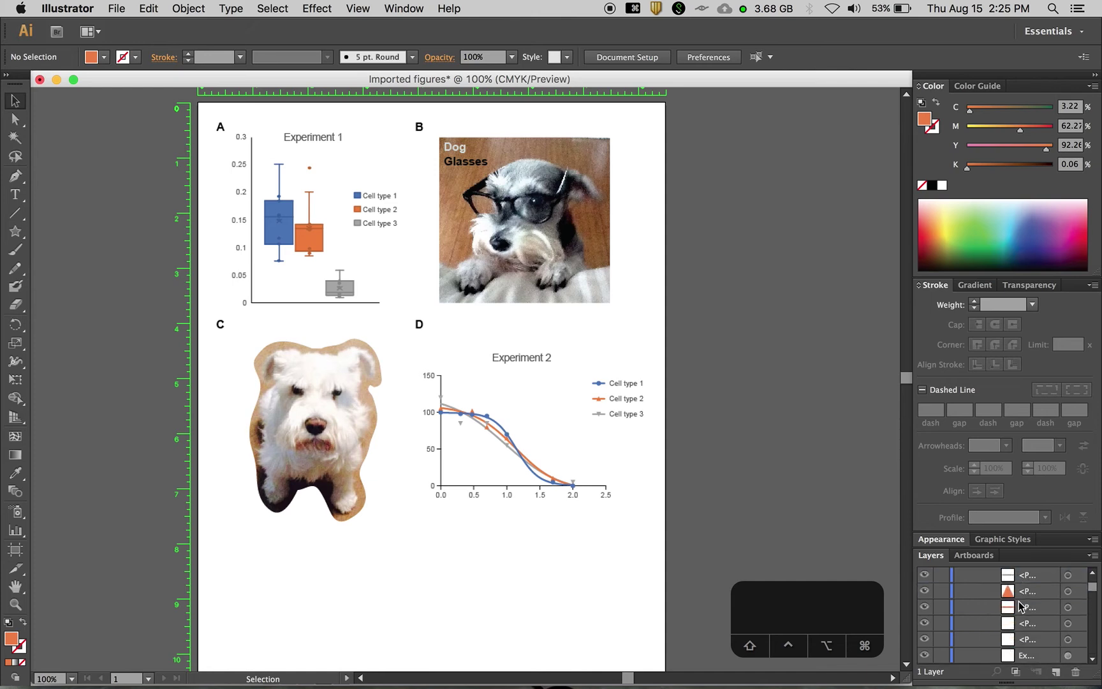
# Isolate panel D's group and select the orange triangle marker in its Cell type 2 legend entry.
pyautogui.click(536, 475)
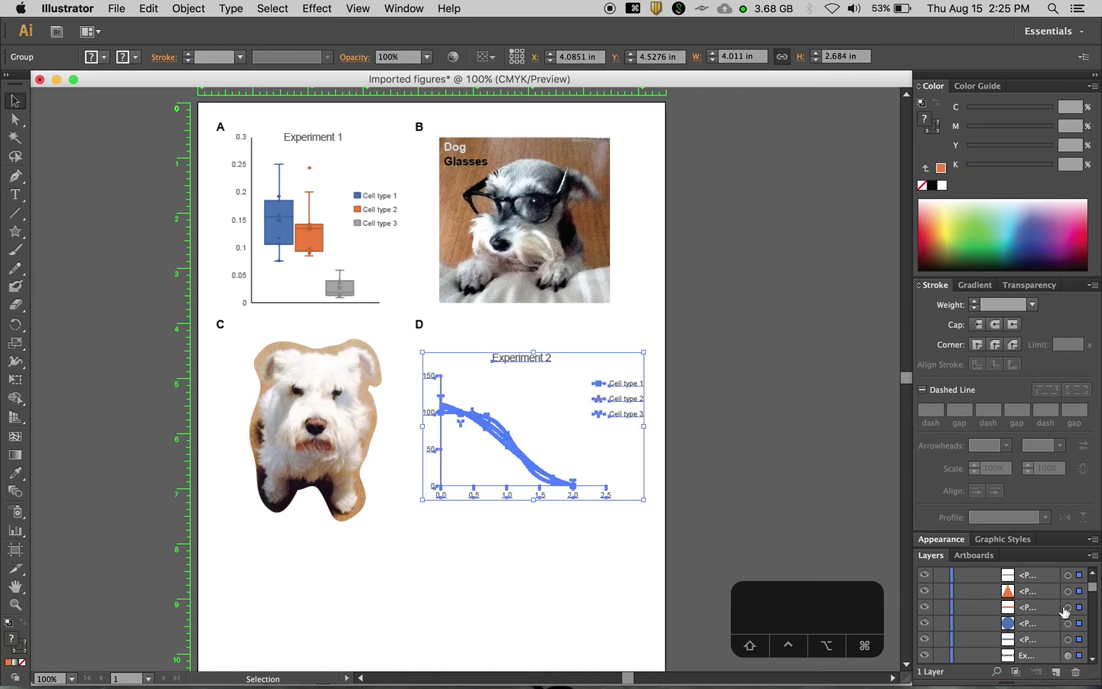
pyautogui.doubleClick(523, 467)
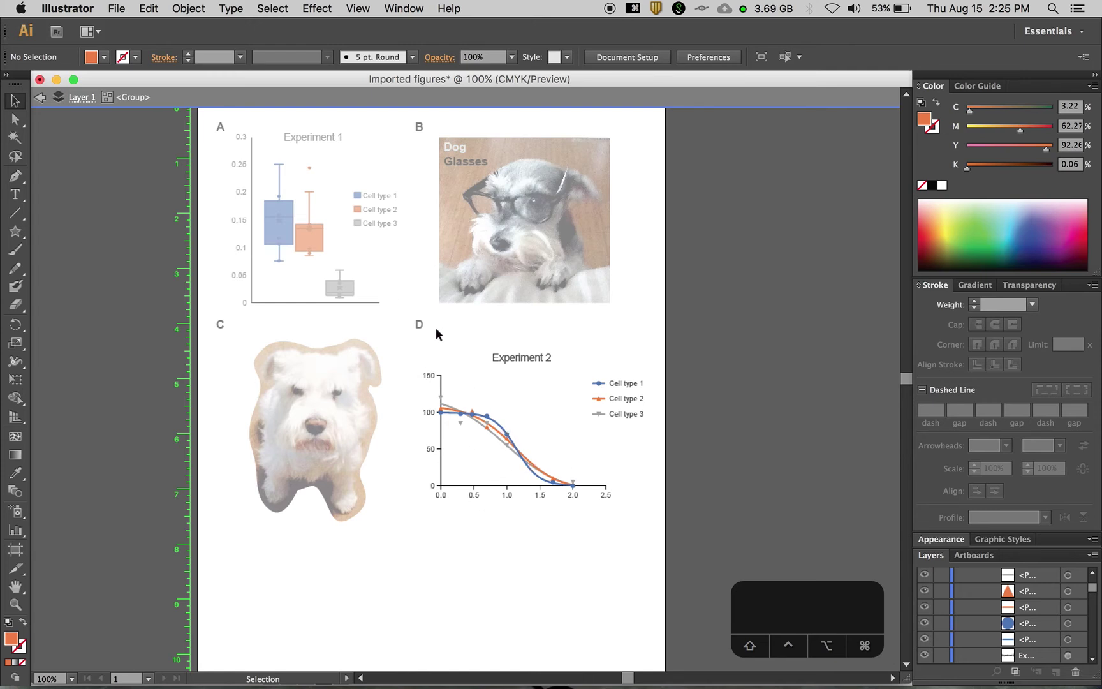
pyautogui.click(598, 400)
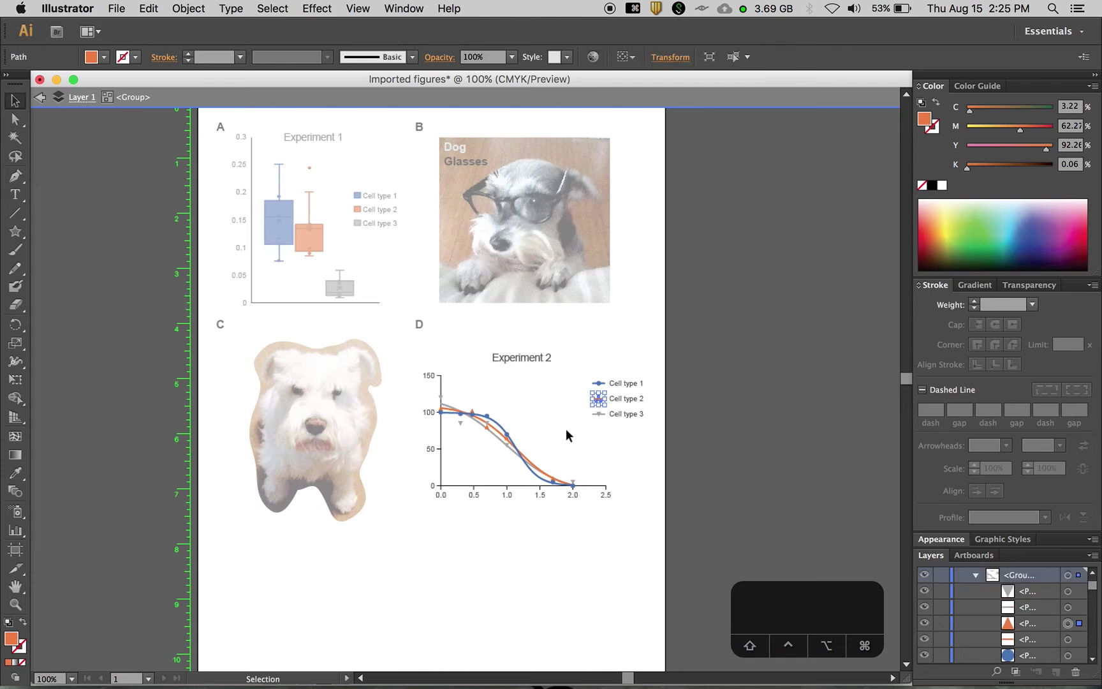
# Select all objects in panel D's isolated group that share the orange triangle's fill color, and compare them with panel A.
pyautogui.press('super+minus')
pyautogui.press('super+minus')
pyautogui.press('super+BackSpace')
pyautogui.press('super+equal')
pyautogui.press('super+equal')
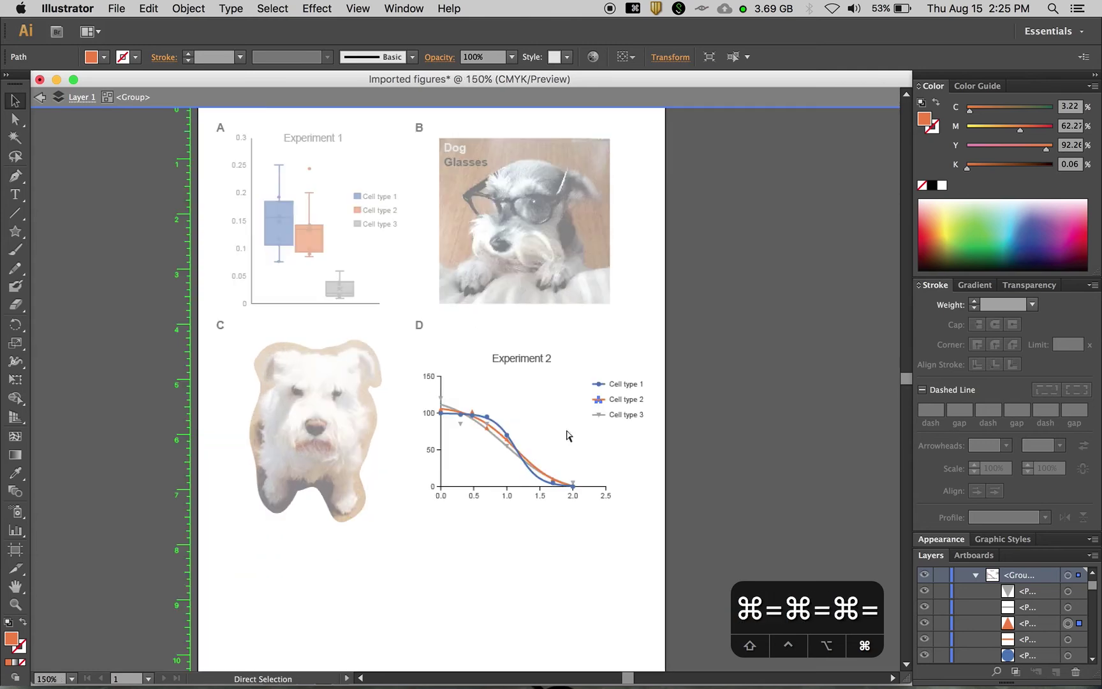
pyautogui.press('super+equal')
pyautogui.press('super+equal')
pyautogui.moveTo(663, 449); pyautogui.dragTo(554, 397)
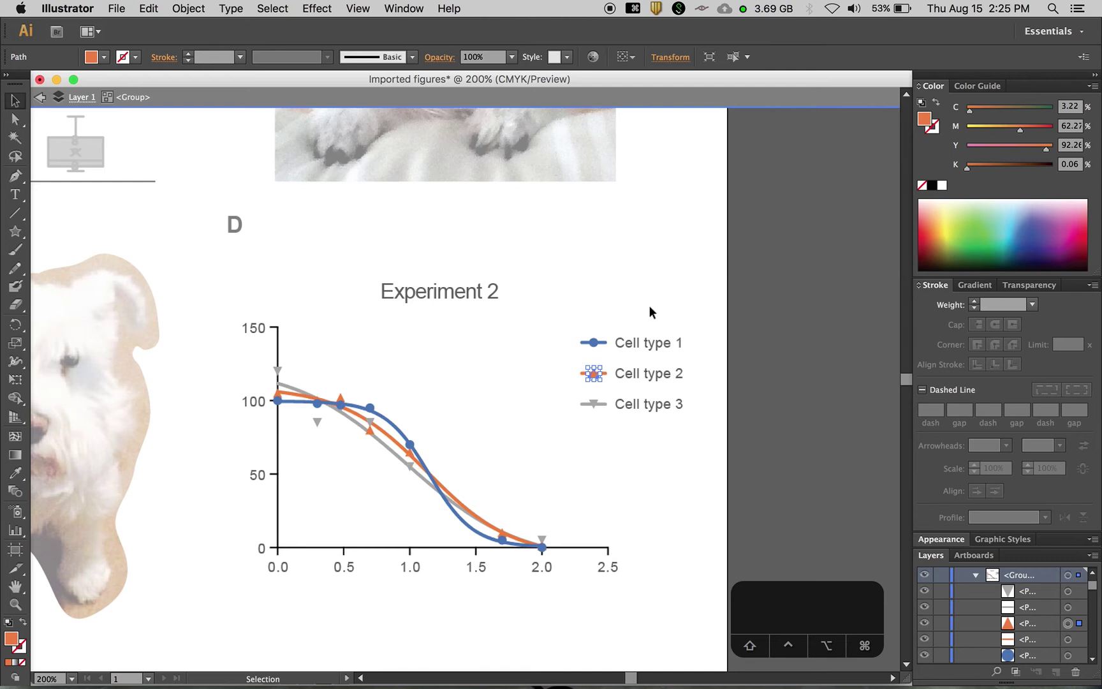
pyautogui.click(280, 8)
pyautogui.moveTo(306, 146)
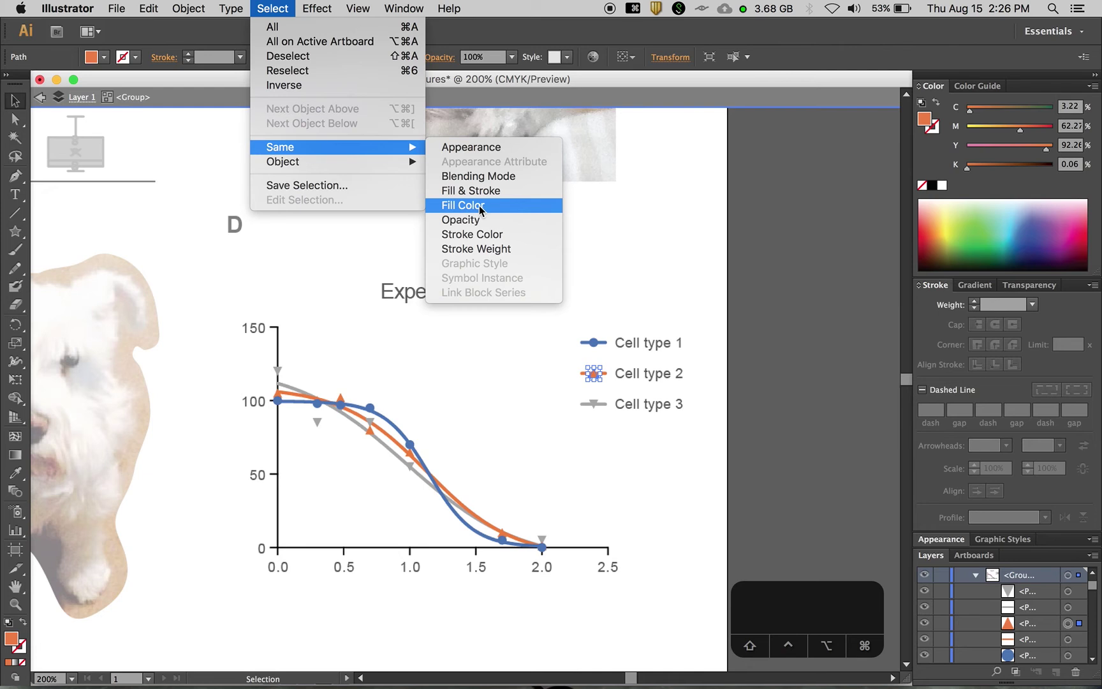
pyautogui.click(472, 205)
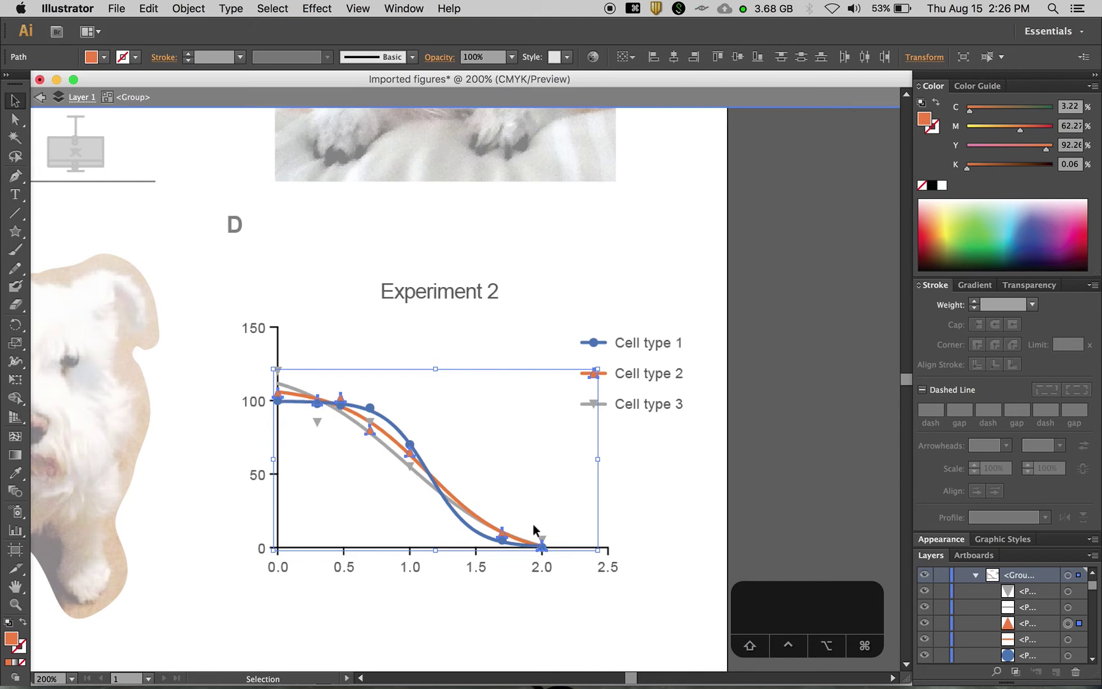
pyautogui.scroll(5, 243, 261)
pyautogui.hscroll(-6, 244, 261)
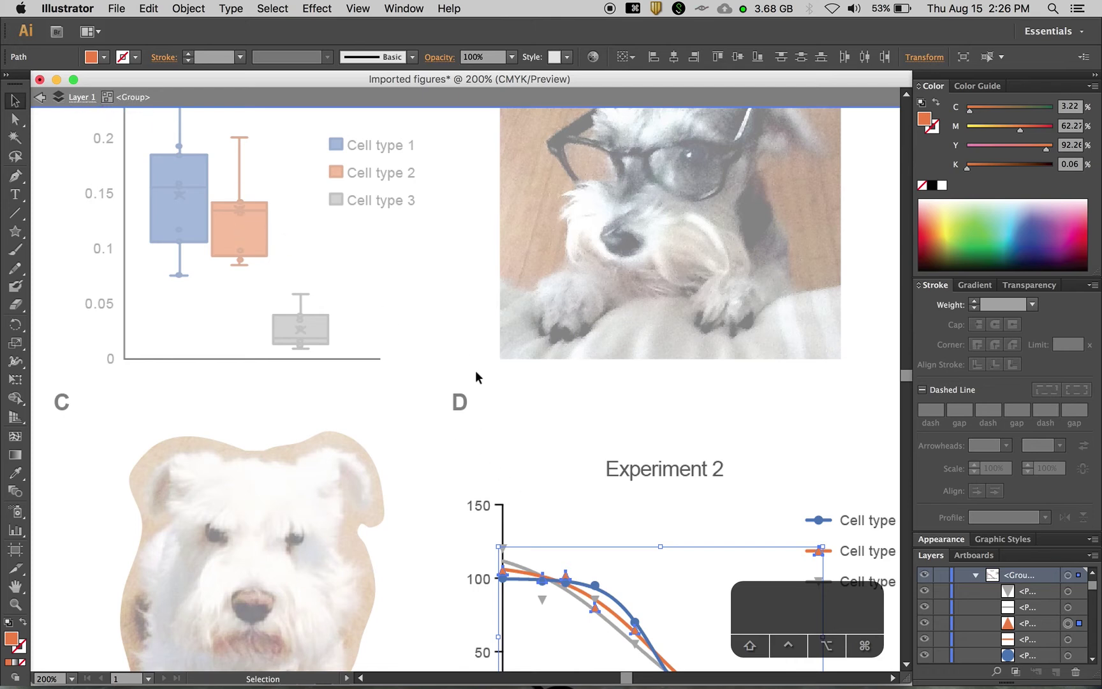
pyautogui.moveTo(445, 341); pyautogui.dragTo(420, 309)
pyautogui.scroll(-3, 447, 354)
pyautogui.hscroll(3, 447, 354)
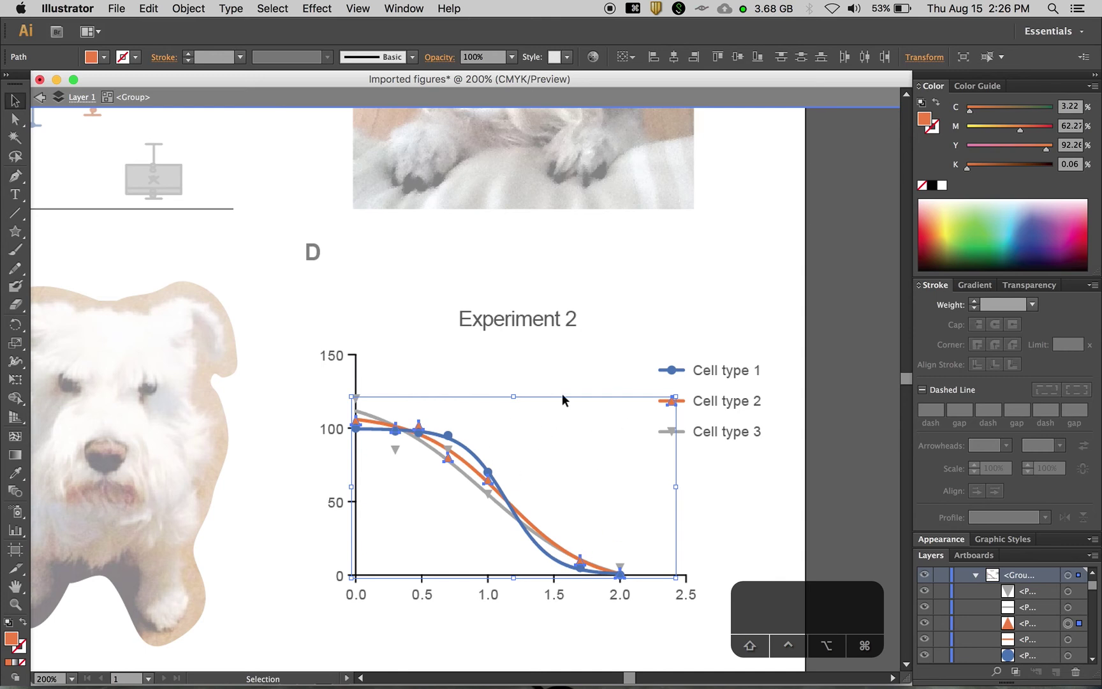
# Exit isolation mode and select every object in the whole document with the same orange fill color, finishing with nothing selected.
pyautogui.rightClick(672, 406)
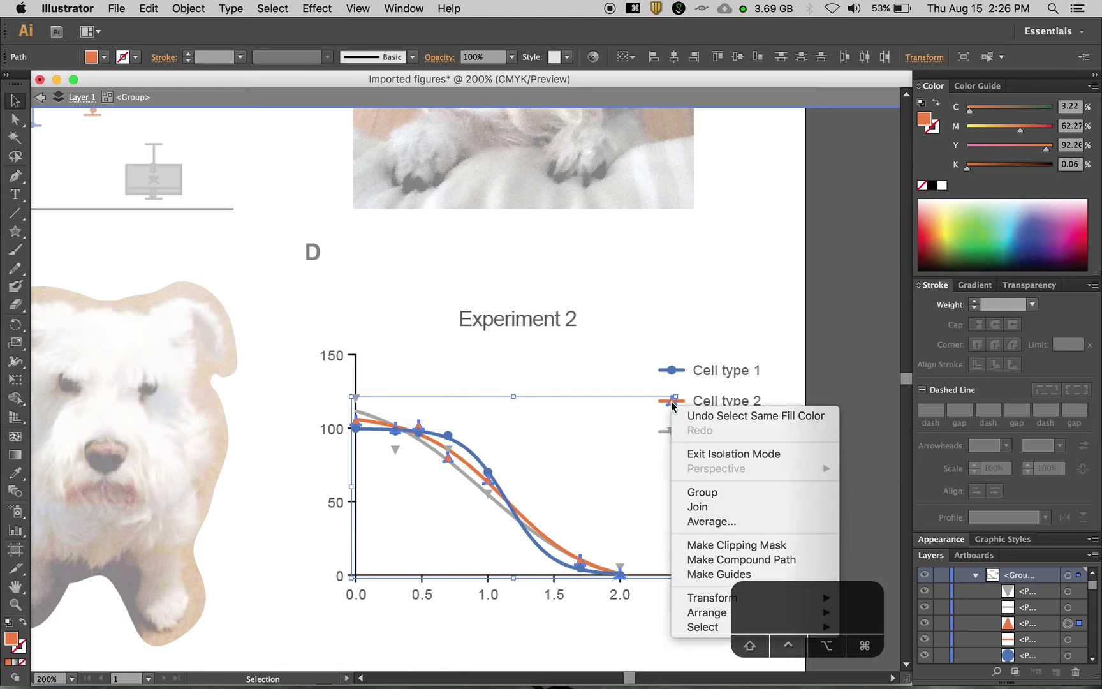
pyautogui.click(712, 454)
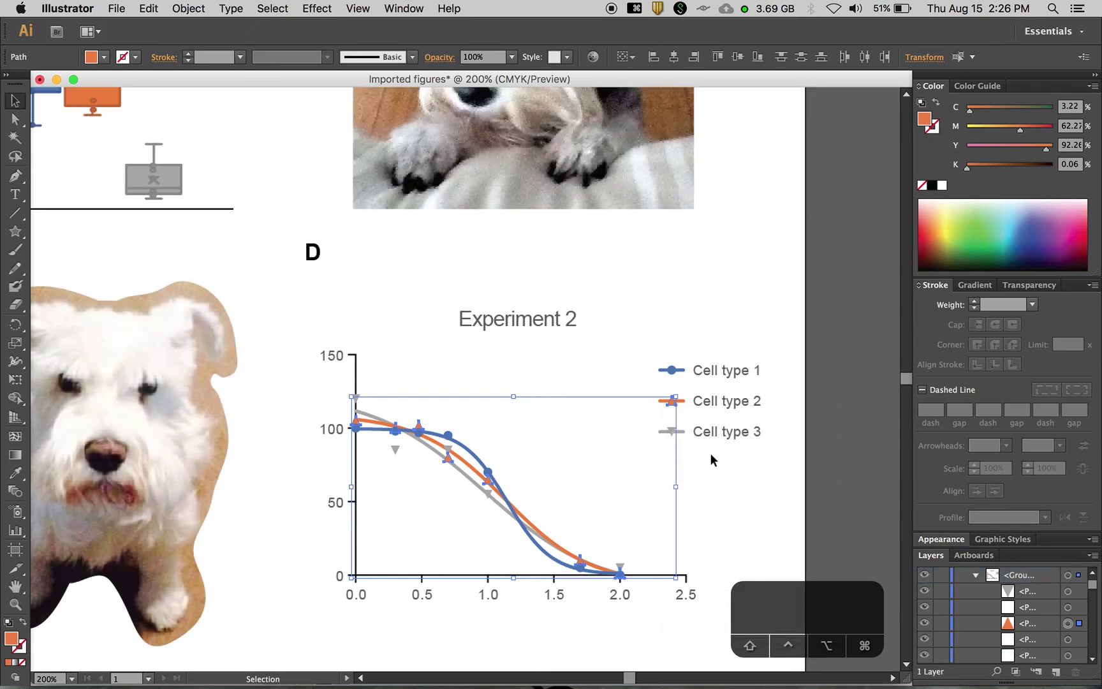
pyautogui.press('super+shift+a')
pyautogui.press('super+minus')
pyautogui.press('super+minus')
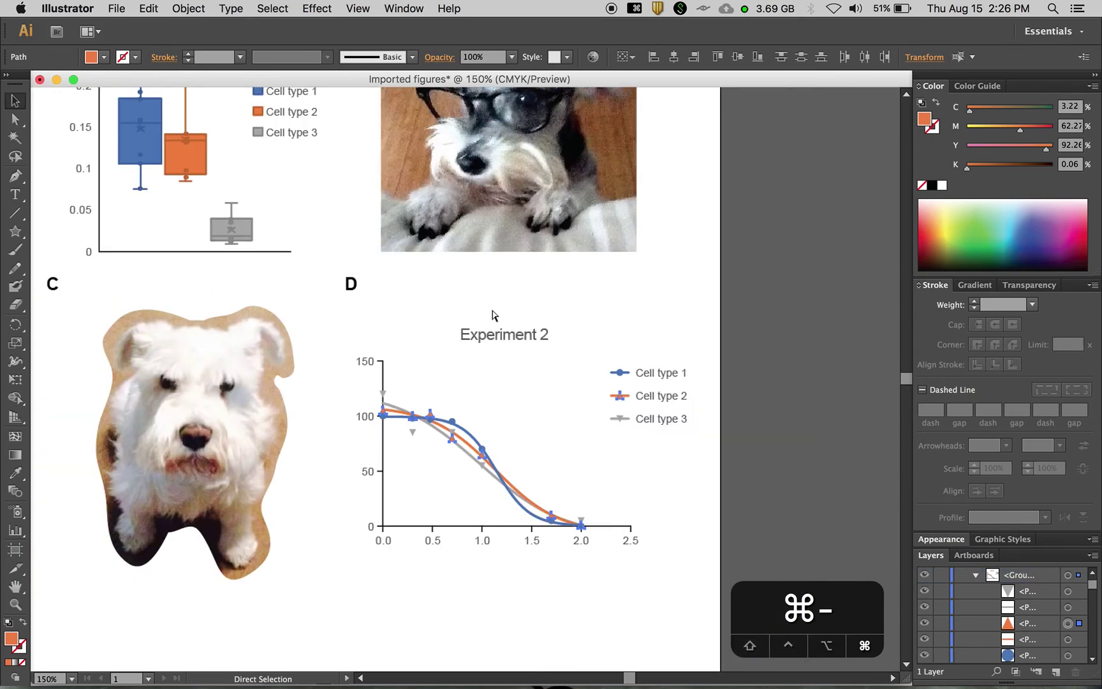
pyautogui.press('v')
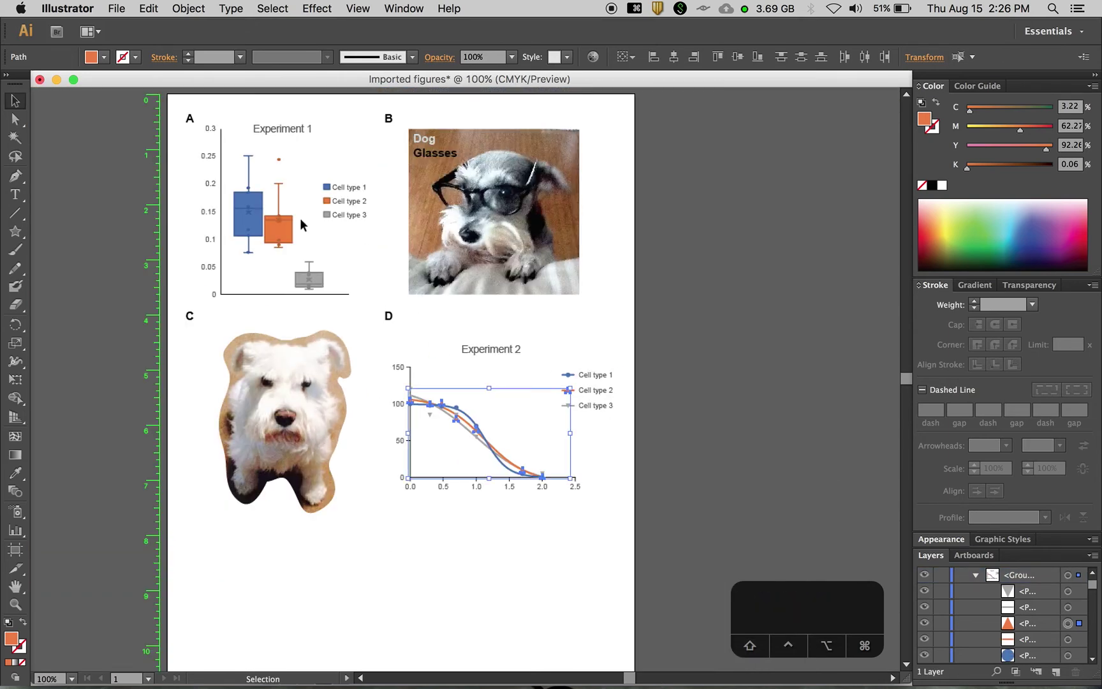
pyautogui.click(283, 8)
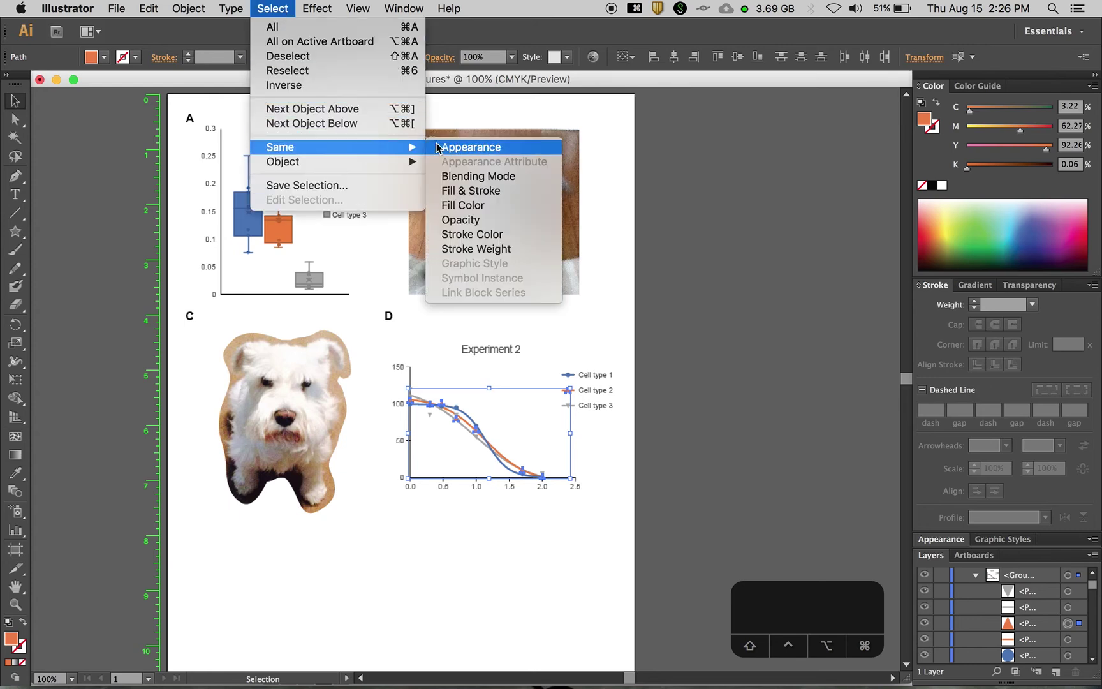
pyautogui.click(482, 207)
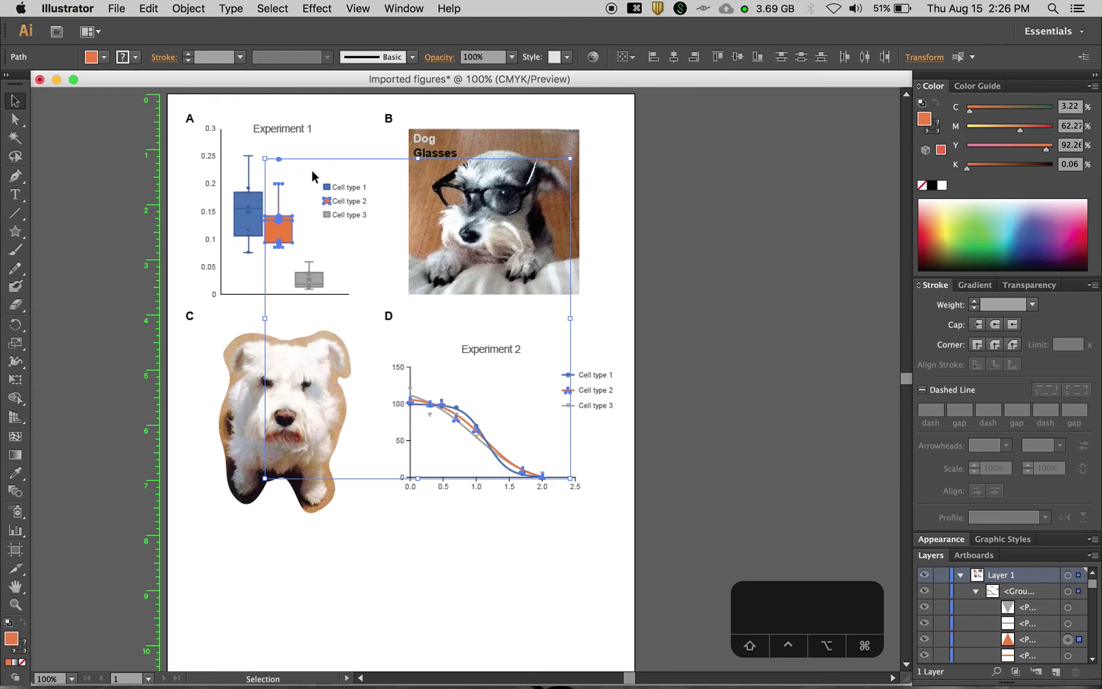
pyautogui.click(606, 210)
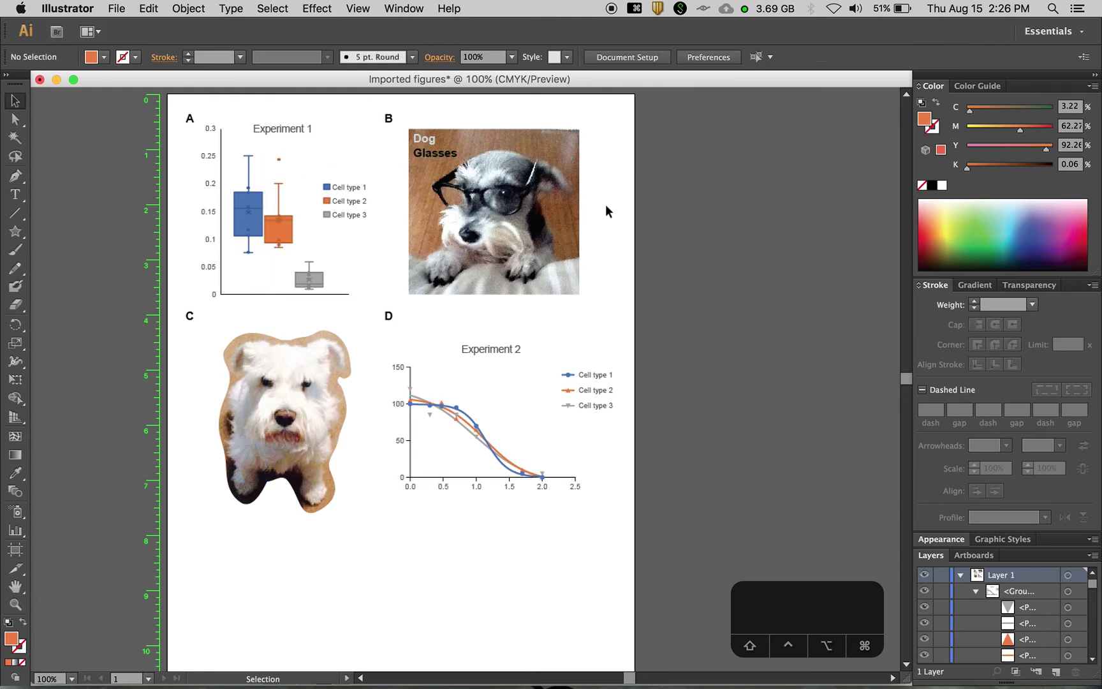
# Nudge panels C and D together with their labels up towards panels A and B.
pyautogui.scroll(-1, 614, 305)
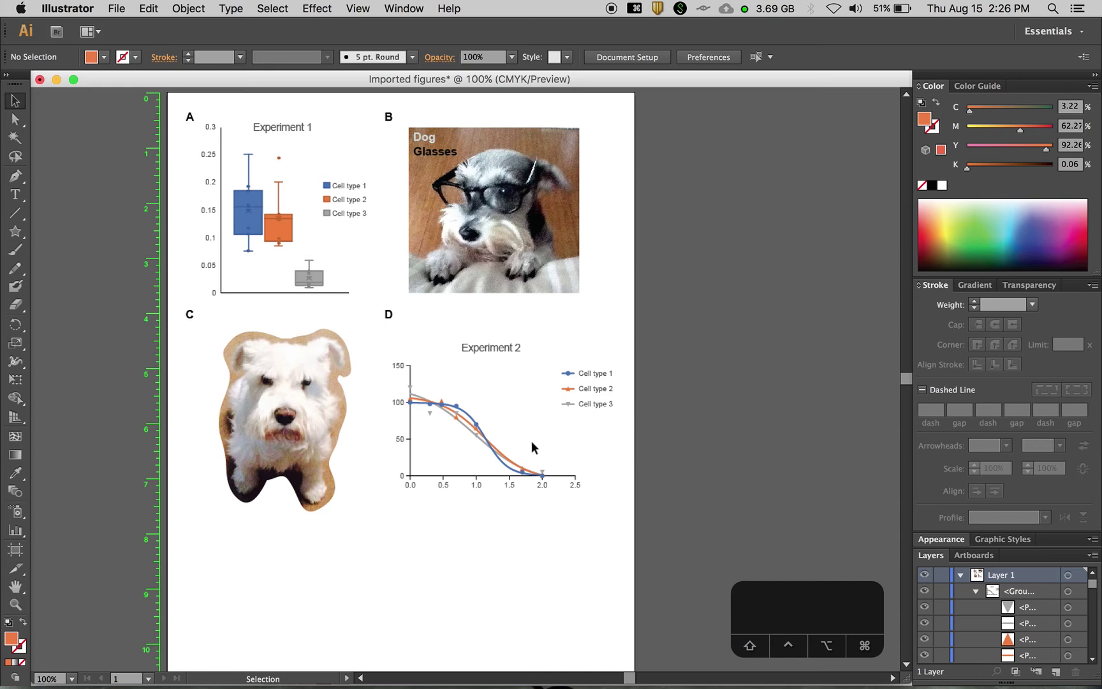
pyautogui.moveTo(623, 512); pyautogui.dragTo(181, 307)
pyautogui.hotkey('shift', 'Up')
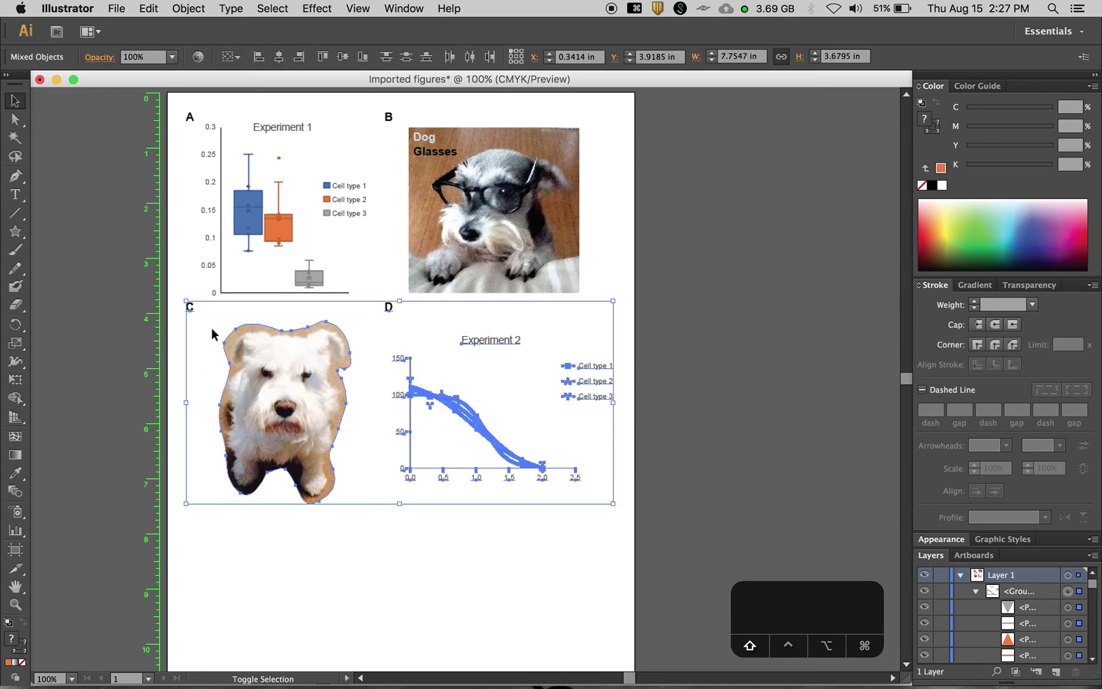
pyautogui.click(375, 552)
pyautogui.scroll(-2, 380, 543)
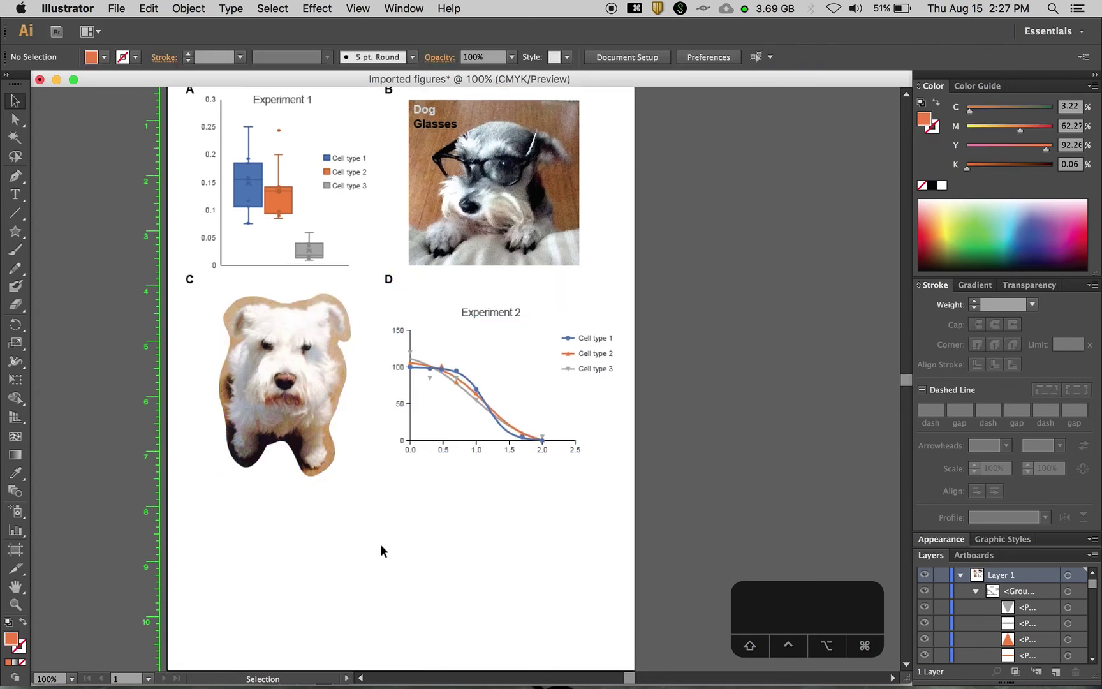
# Nudge panel C's dog and panel D's graph up closer to their labels, leaving the labels in place.
pyautogui.moveTo(622, 470); pyautogui.dragTo(220, 274)
pyautogui.hotkey('shift', 'Up')
pyautogui.hotkey('shift', 'Up')
pyautogui.hotkey('shift', 'Down')
pyautogui.click(416, 550)
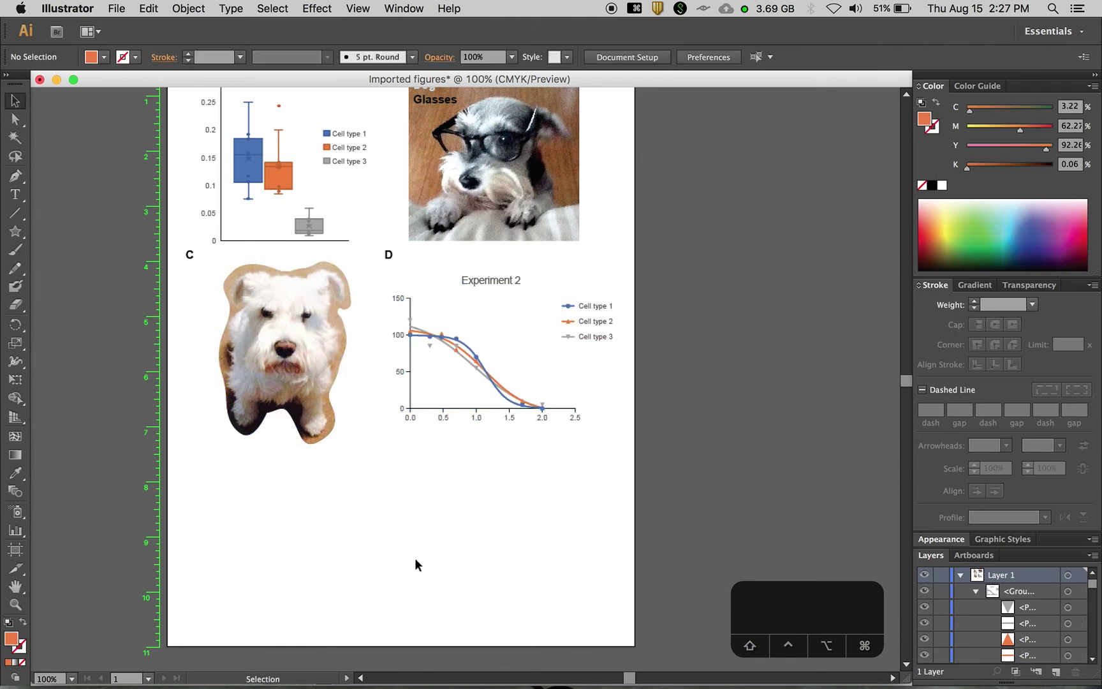
pyautogui.scroll(4, 414, 557)
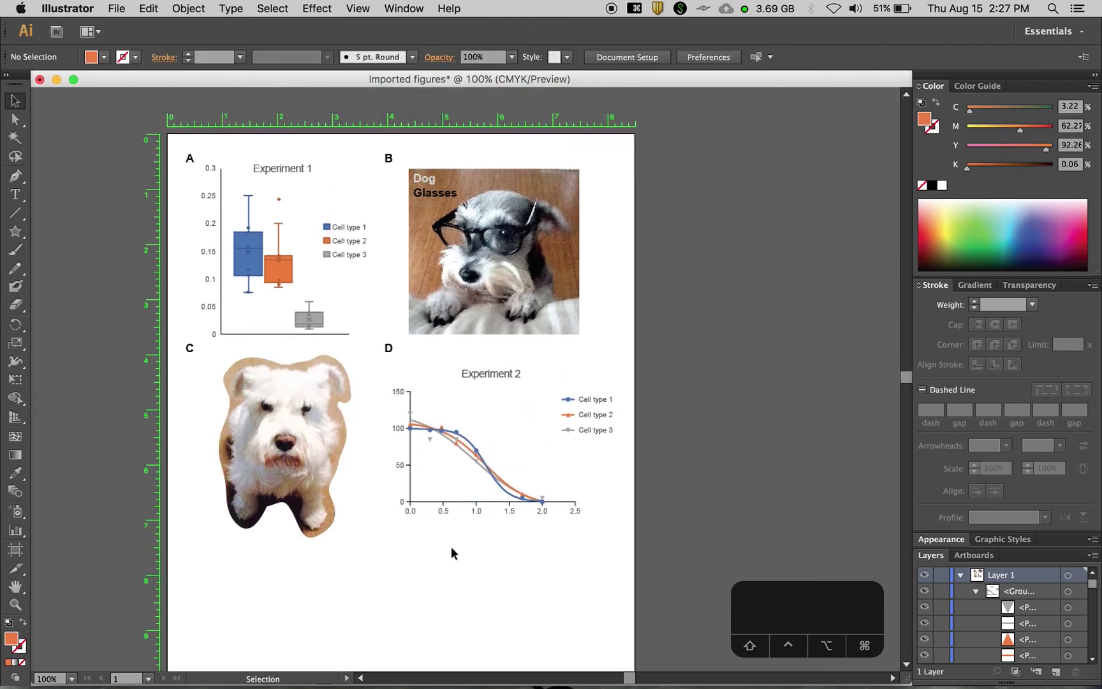
# Place the from_R.pdf heatmap from the Desktop onto the artboard.
pyautogui.scroll(-4, 466, 511)
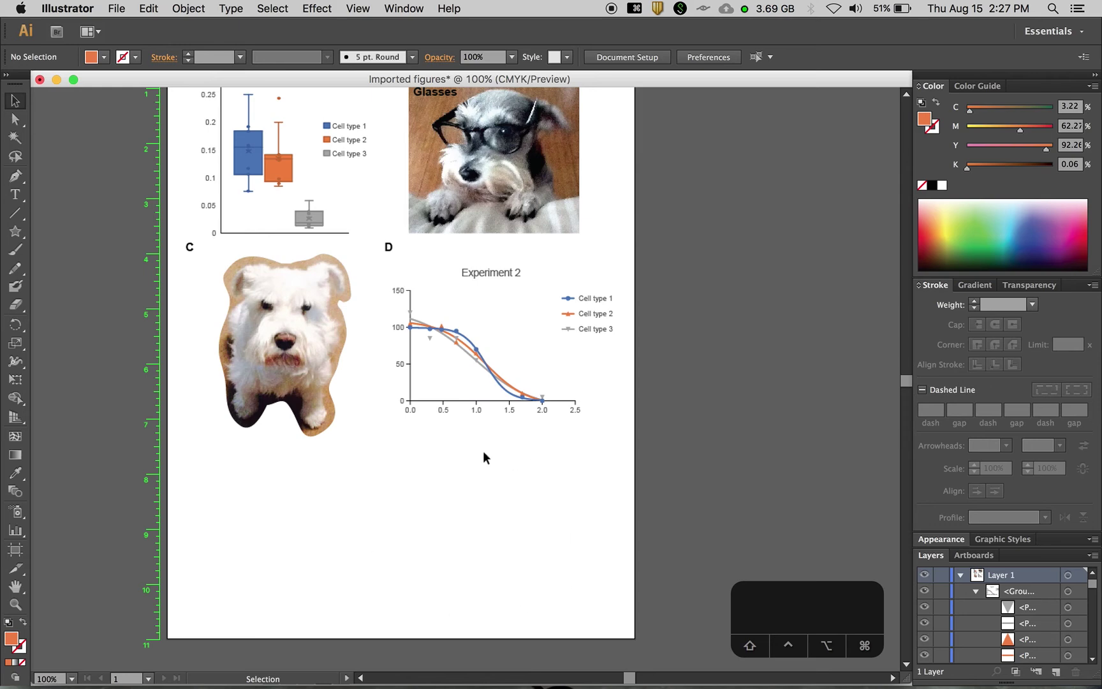
pyautogui.click(114, 7)
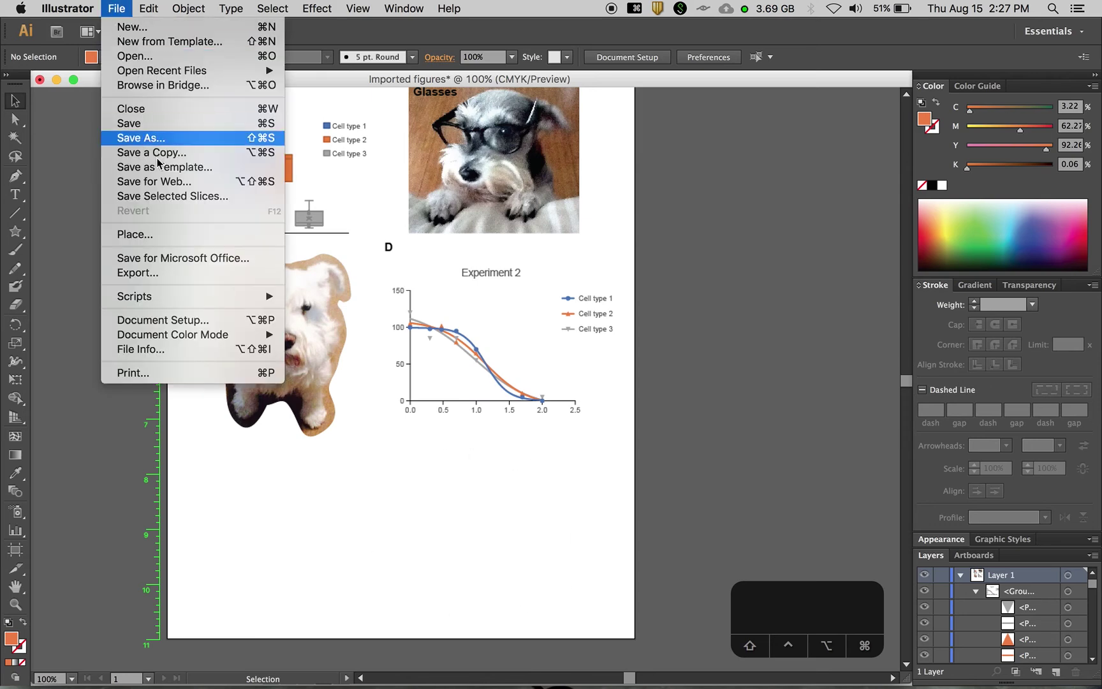
pyautogui.click(155, 238)
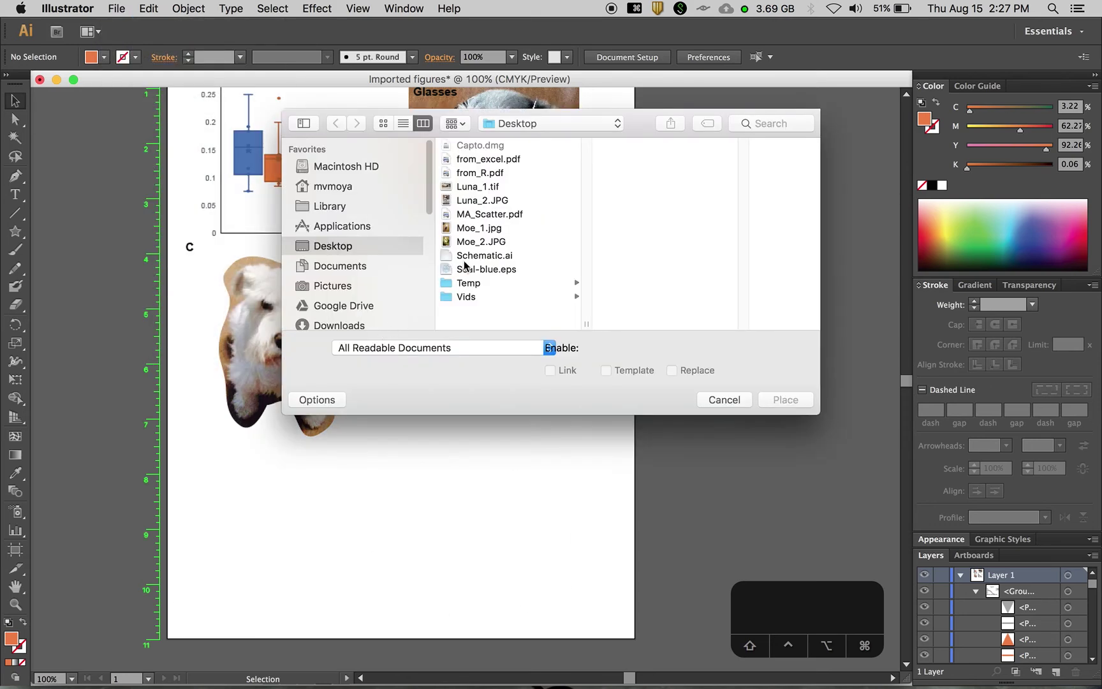
pyautogui.click(480, 173)
pyautogui.click(791, 399)
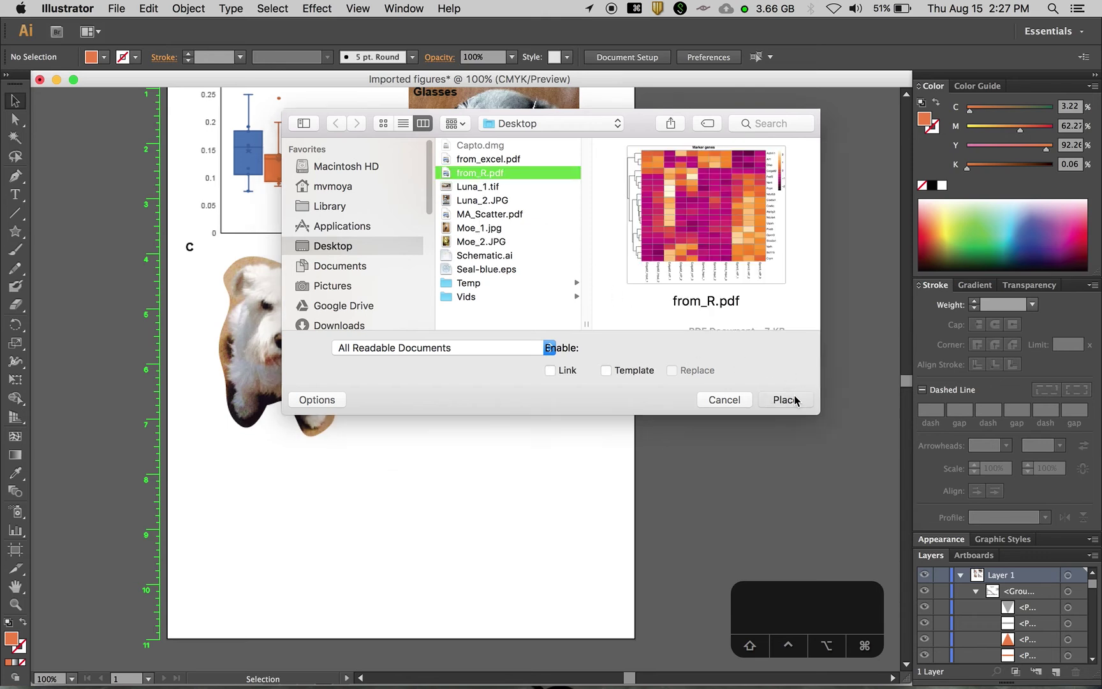
pyautogui.click(201, 309)
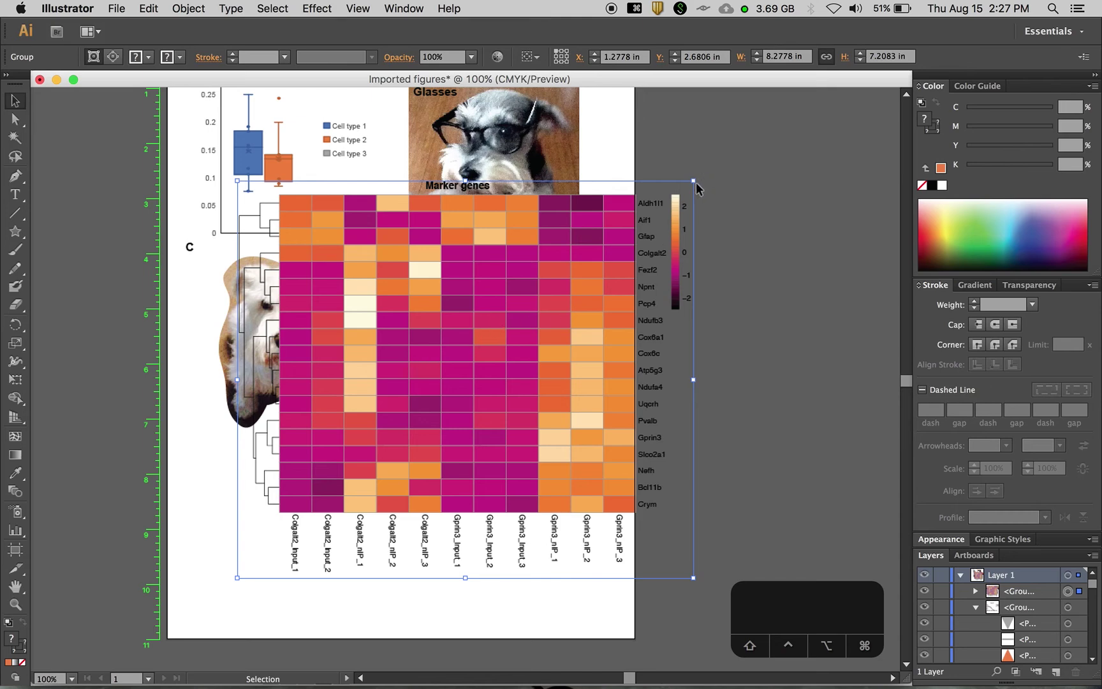
# Scale the heatmap down proportionally to about 4.1 by 3.6 in and move it below panels C and D.
pyautogui.moveTo(693, 181); pyautogui.dragTo(555, 308)
pyautogui.scroll(-3, 555, 307)
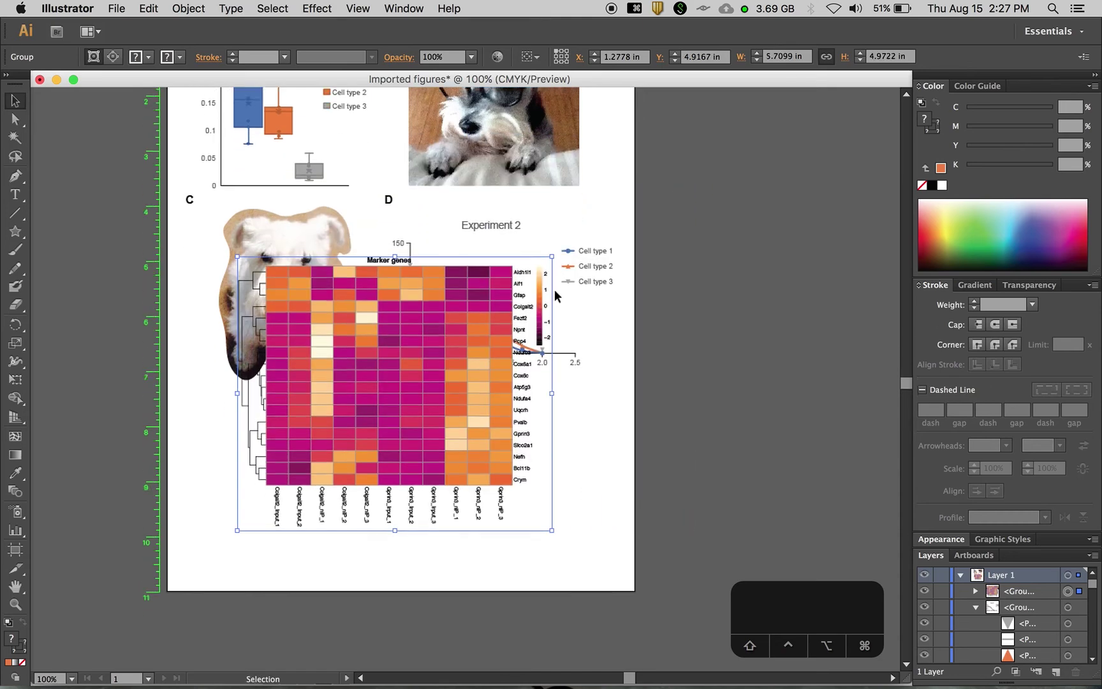
pyautogui.moveTo(552, 237); pyautogui.dragTo(486, 314)
pyautogui.moveTo(349, 392); pyautogui.dragTo(419, 462)
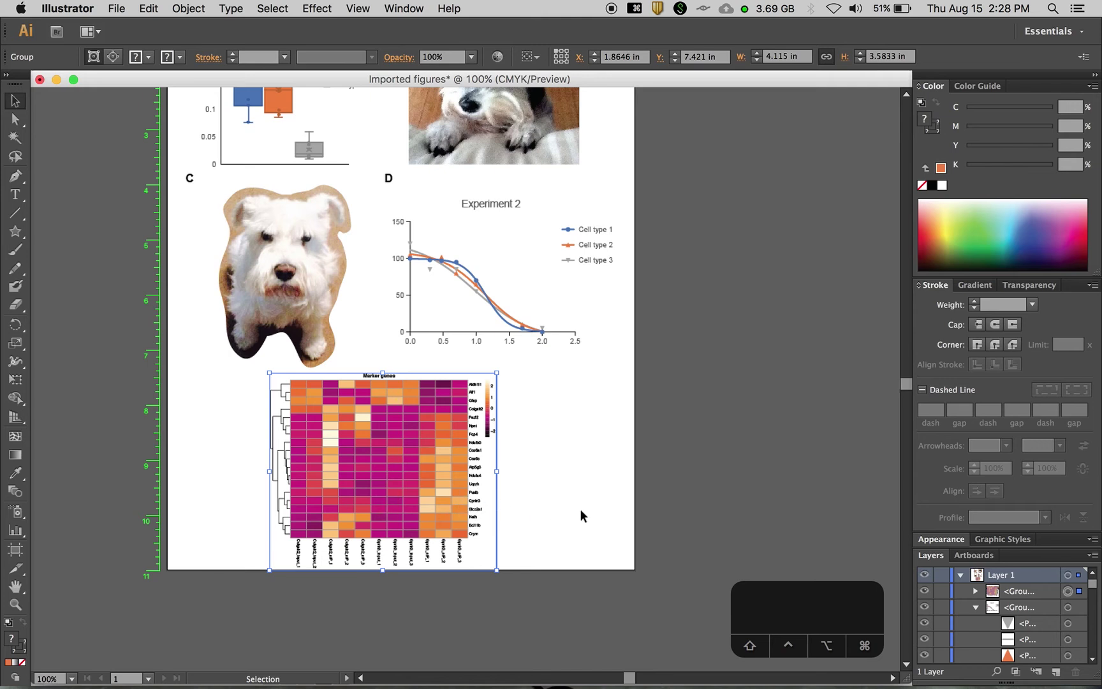
# Release the heatmap's nested clipping masks and ungroup it into individual objects.
pyautogui.press('alt+super+7')
pyautogui.press('alt+super+7')
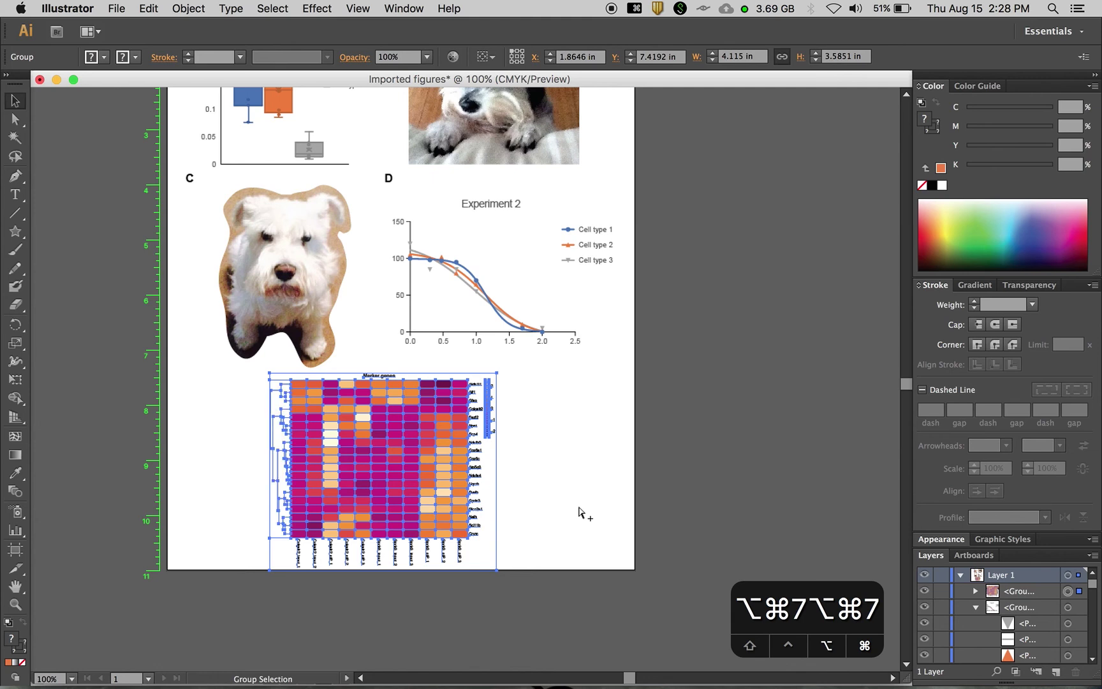
pyautogui.press('shift+super+g')
pyautogui.press('shift+super+g')
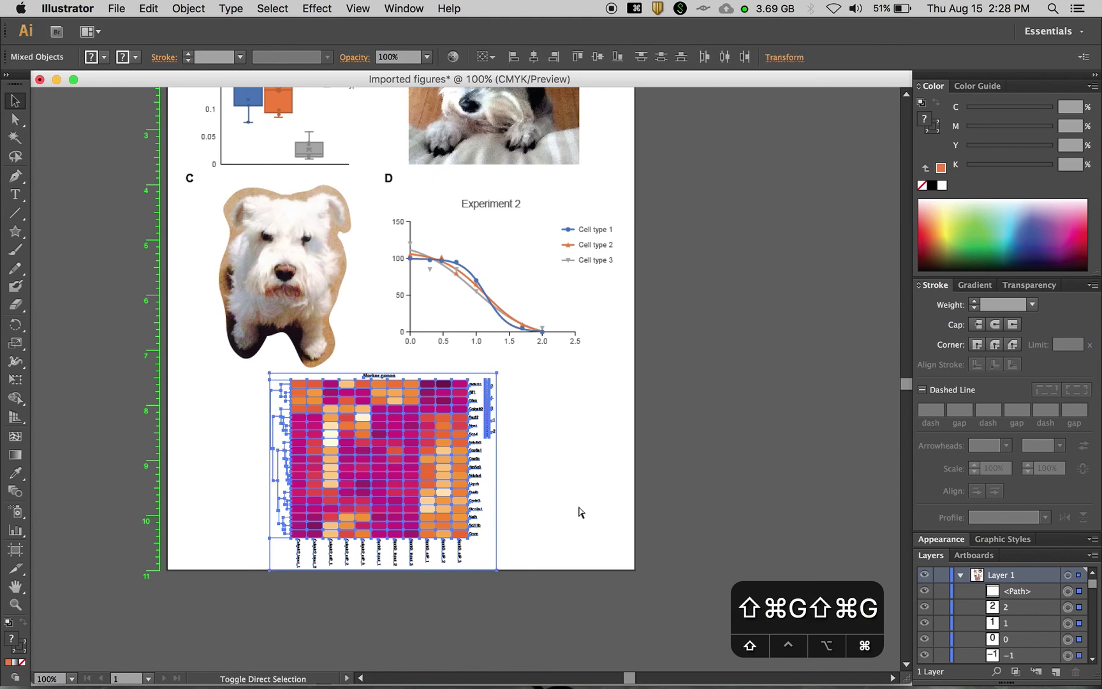
# Delete the leftover unfilled frame path around the heatmap.
pyautogui.click(539, 503)
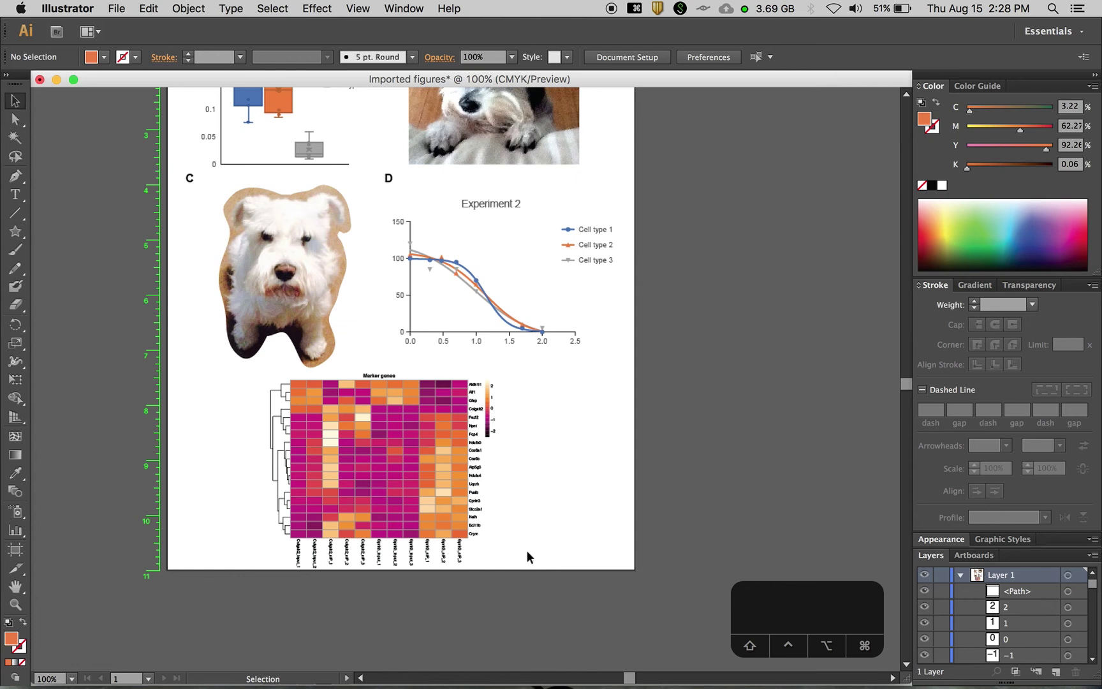
pyautogui.click(474, 556)
pyautogui.press('Delete')
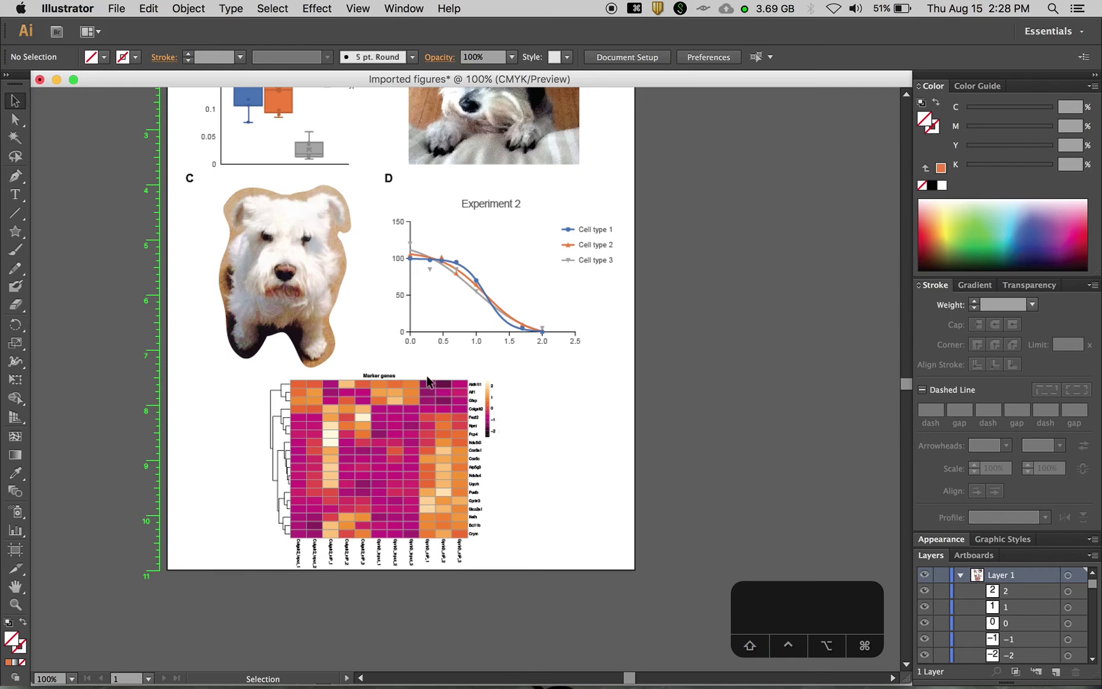
# Select all heatmap cell outlines by their shared grey stroke color and delete them.
pyautogui.press('super+equal')
pyautogui.press('super+equal')
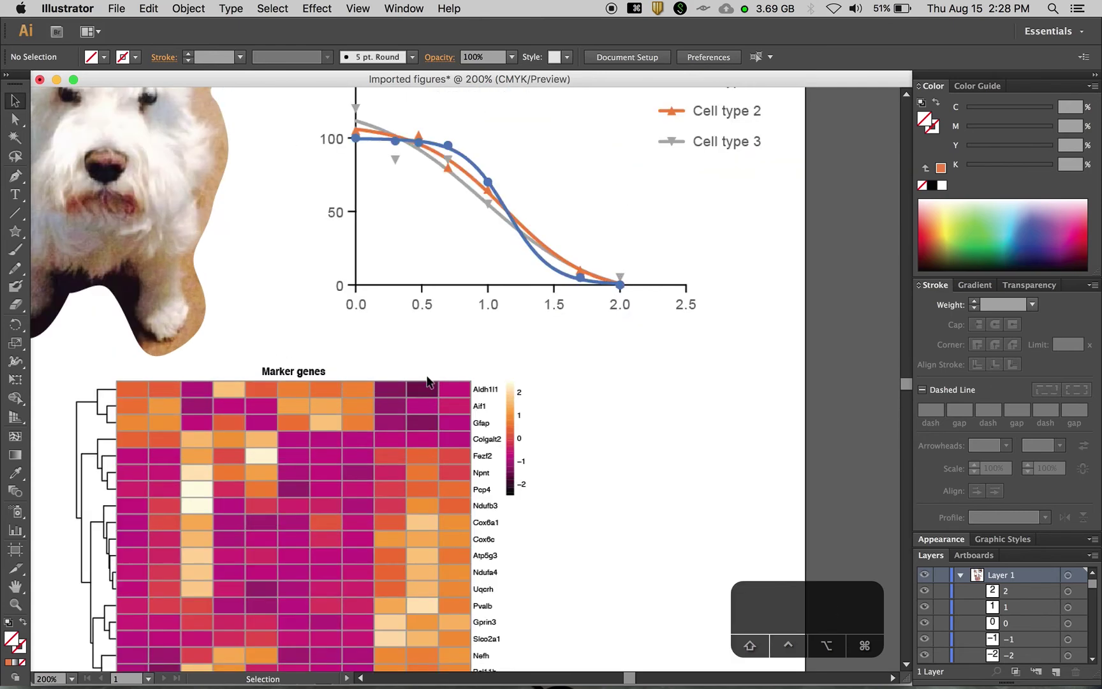
pyautogui.scroll(-5, 469, 386)
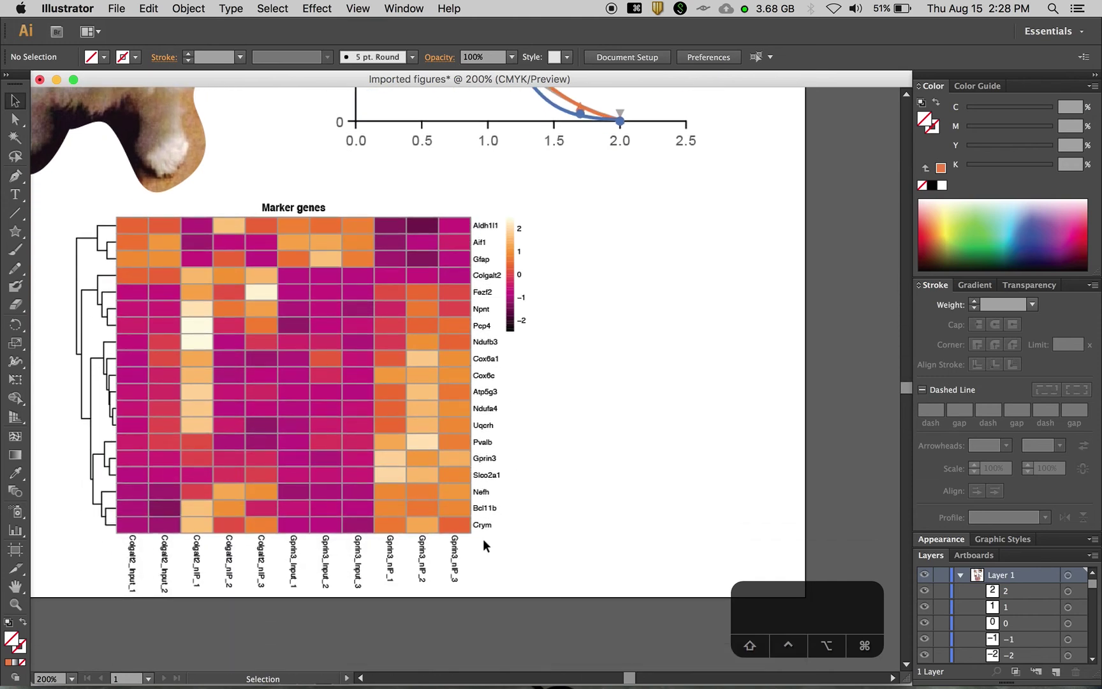
pyautogui.click(470, 533)
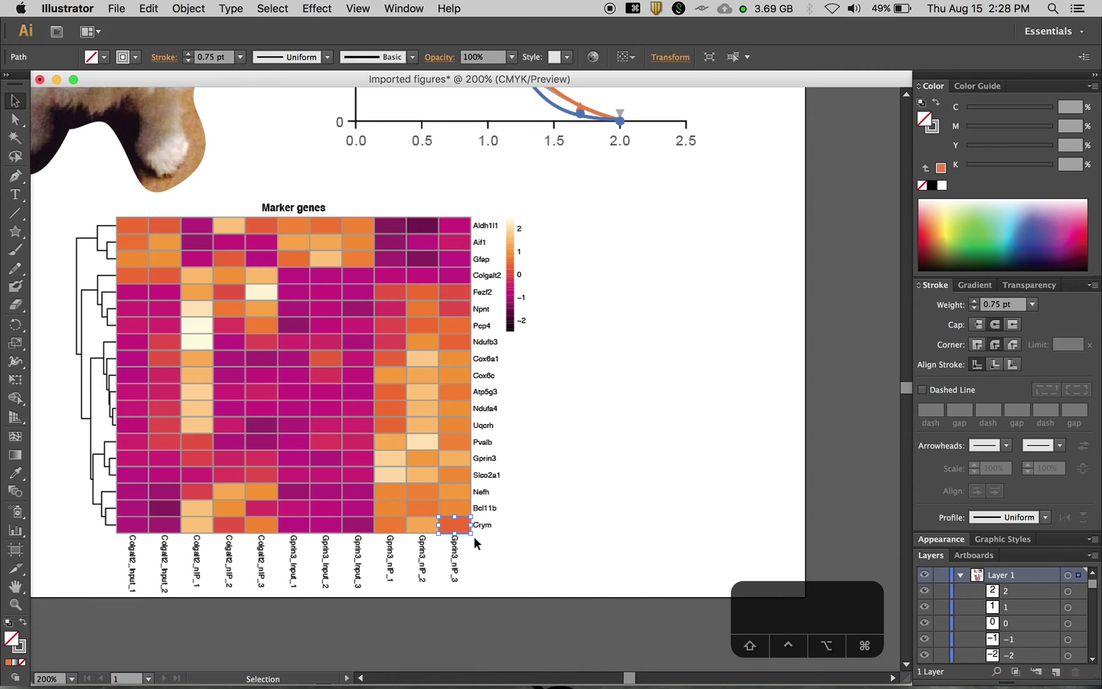
pyautogui.click(498, 534)
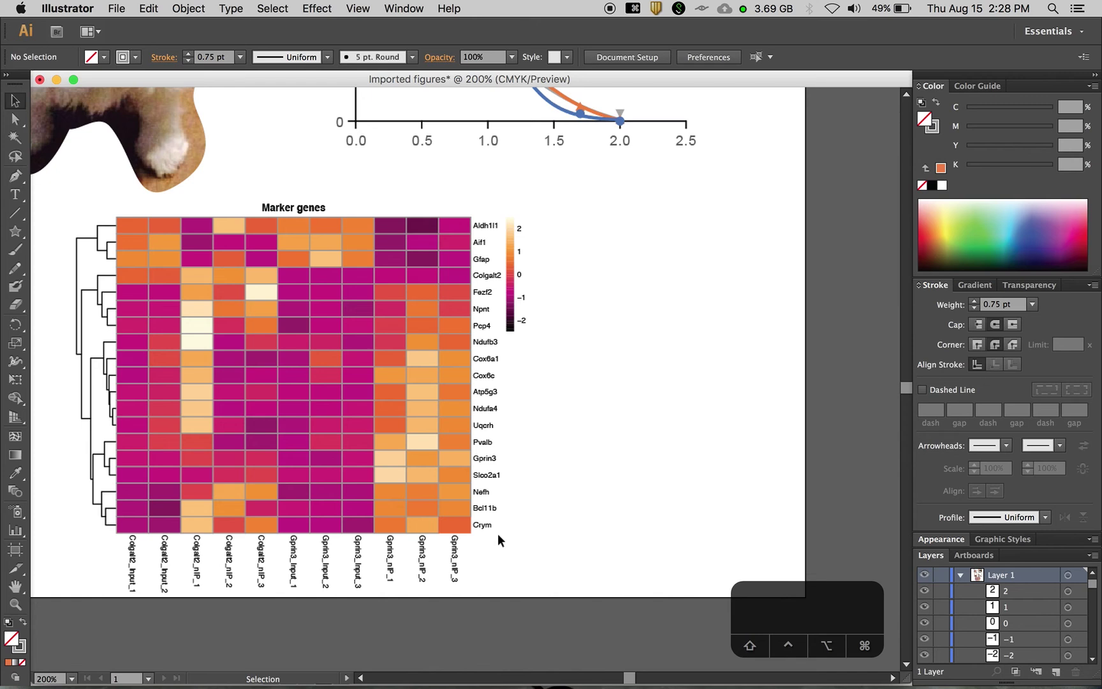
pyautogui.press('super+z')
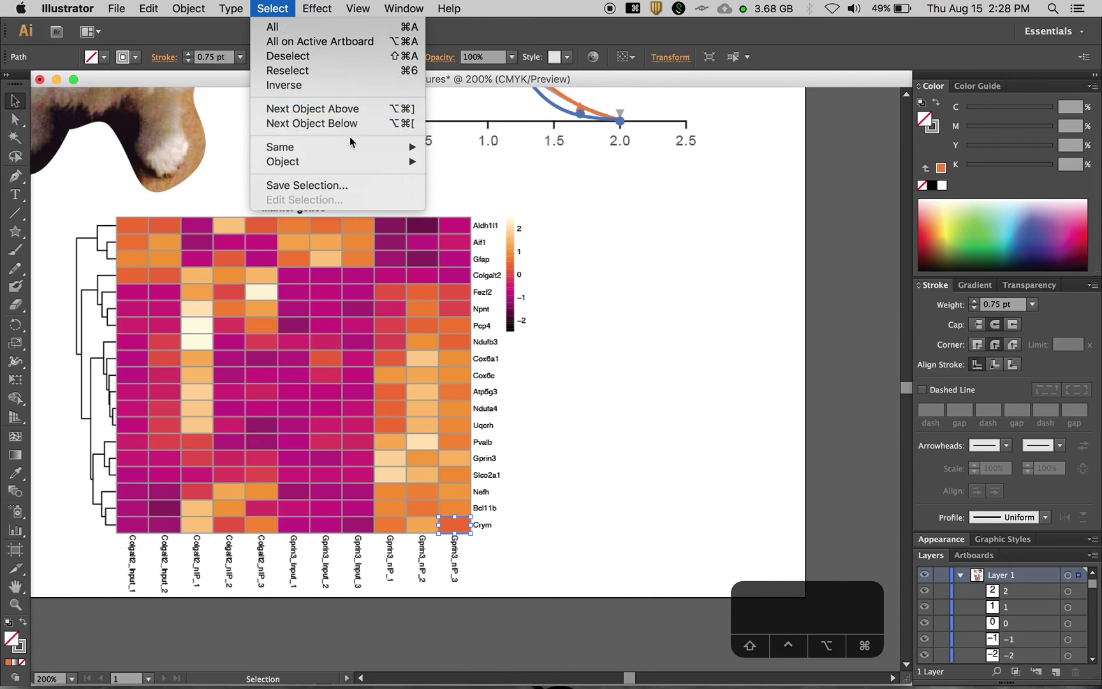
pyautogui.moveTo(354, 149)
pyautogui.click(491, 234)
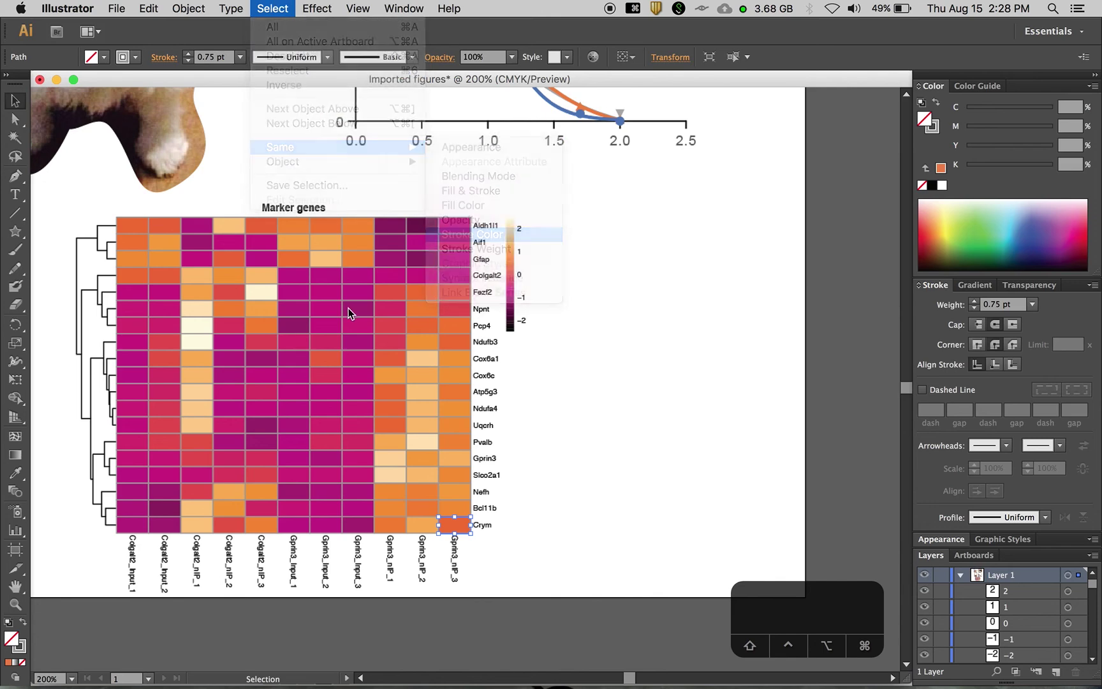
pyautogui.press('Delete')
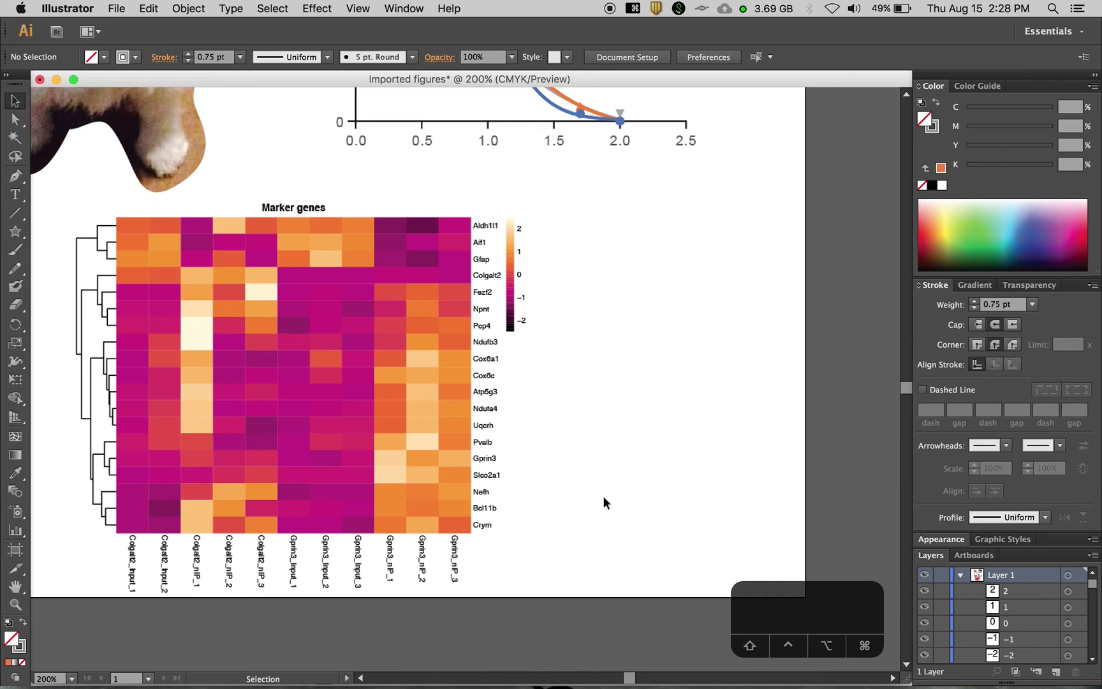
# Match the gene labels beside the heatmap to panel D's axis number style with the Eyedropper, and left-align them.
pyautogui.press('super+minus')
pyautogui.moveTo(485, 237); pyautogui.dragTo(480, 495)
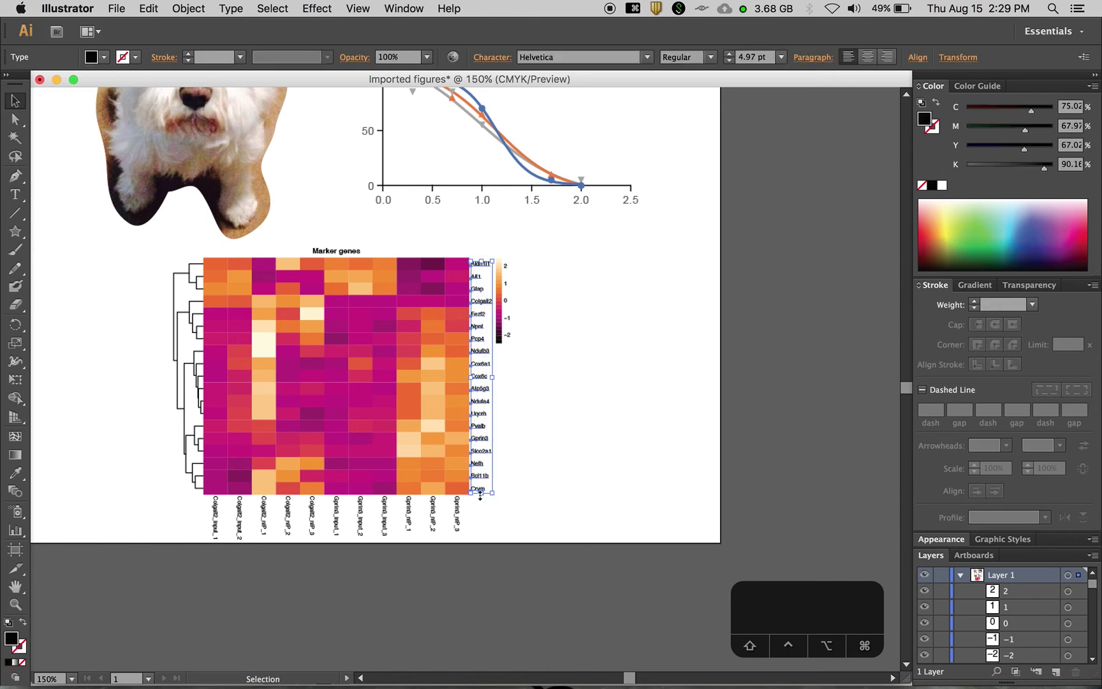
pyautogui.press('i')
pyautogui.click(483, 198)
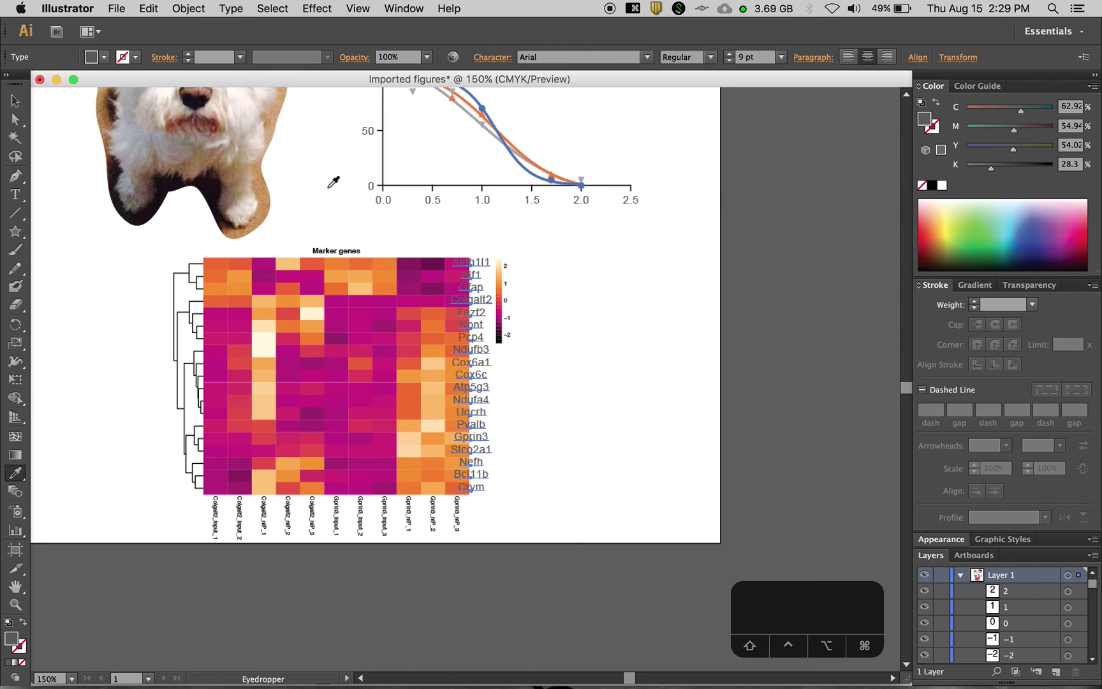
pyautogui.click(15, 100)
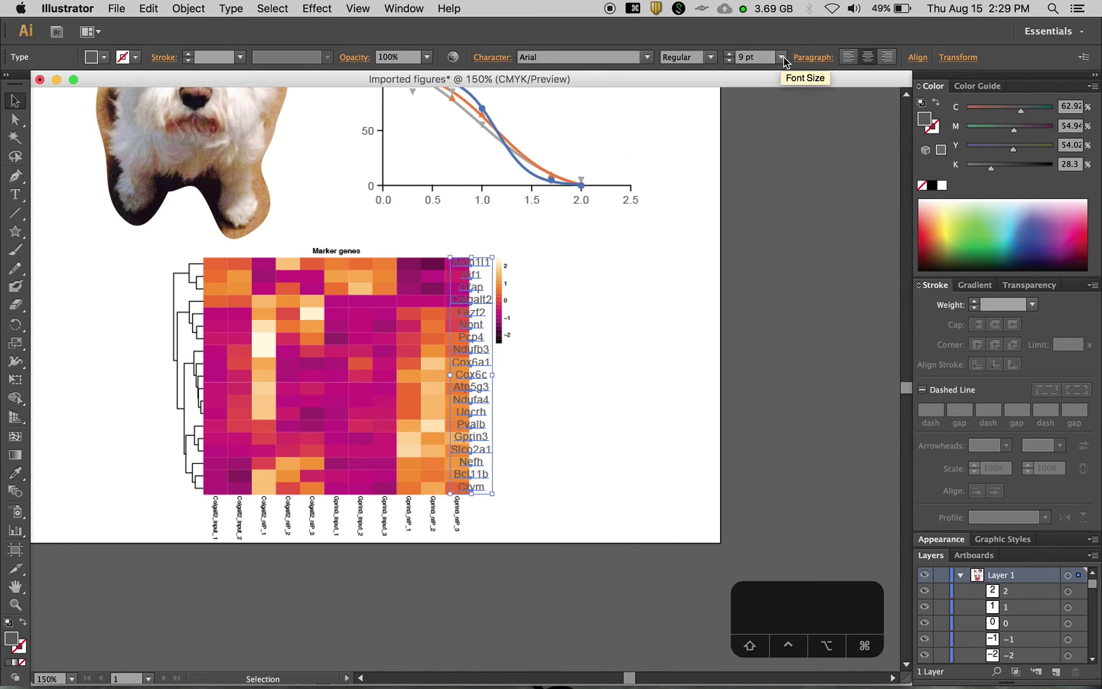
pyautogui.click(850, 57)
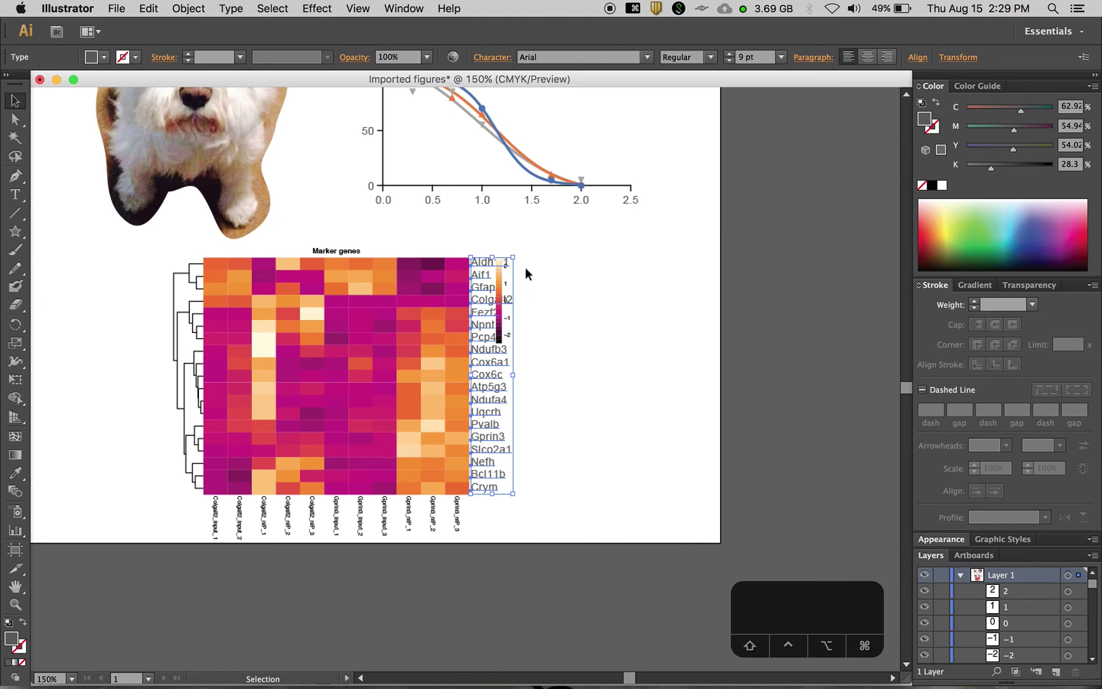
pyautogui.click(533, 252)
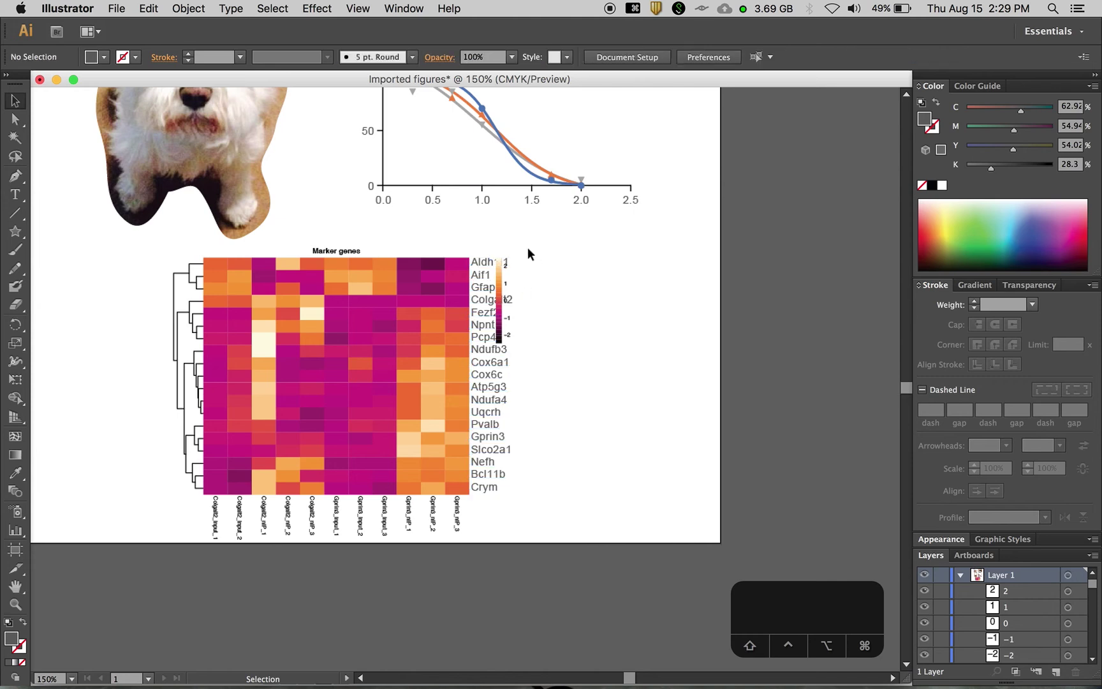
# Select the color scale with its numbers, excluding the gene labels, and shift it right until it clears them.
pyautogui.moveTo(528, 247); pyautogui.dragTo(484, 348)
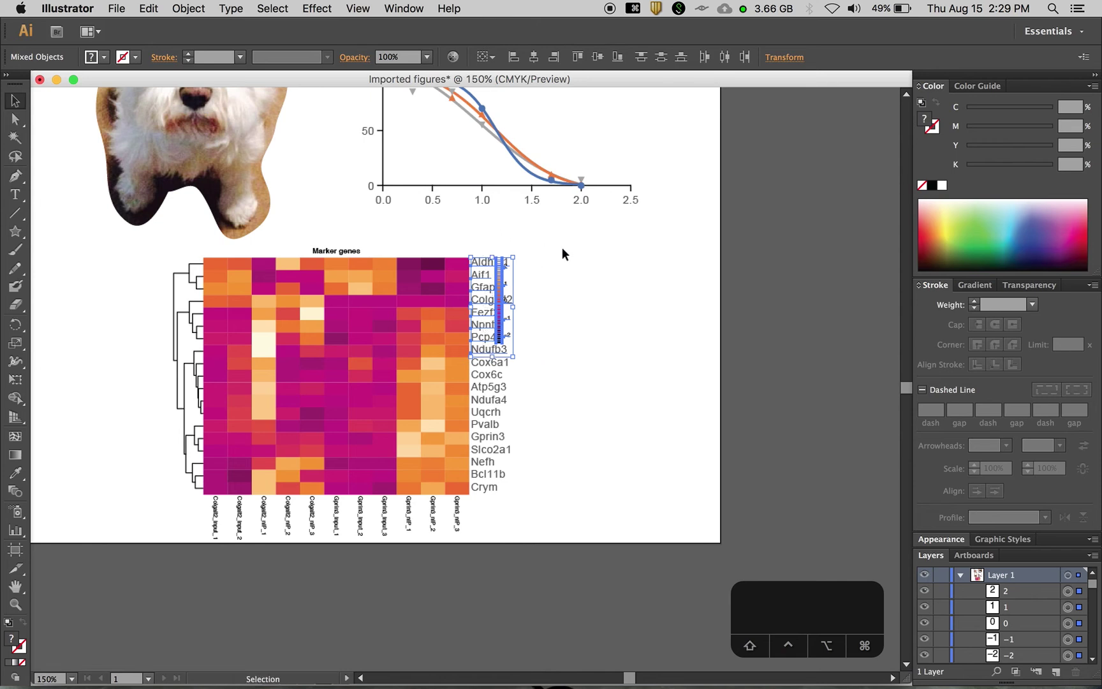
pyautogui.moveTo(528, 239); pyautogui.dragTo(479, 348)
pyautogui.moveTo(482, 234); pyautogui.dragTo(483, 353)
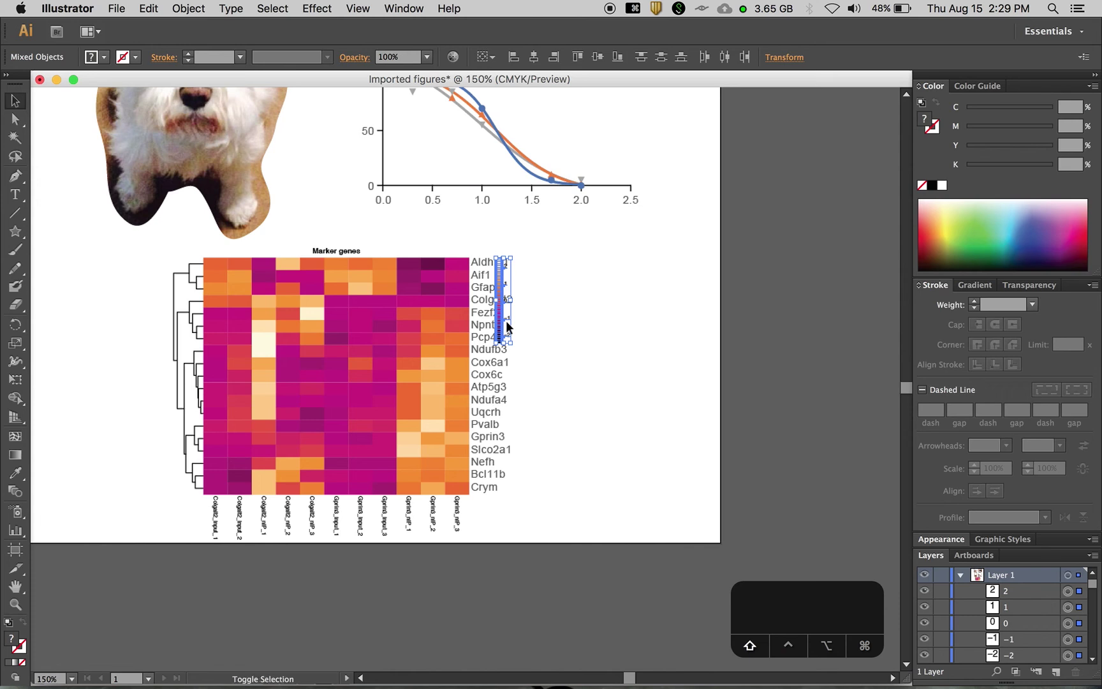
pyautogui.hotkey('shift', 'Right')
pyautogui.hotkey('shift', 'Right')
pyautogui.hotkey('shift', 'Right')
pyautogui.hotkey('shift', 'Left')
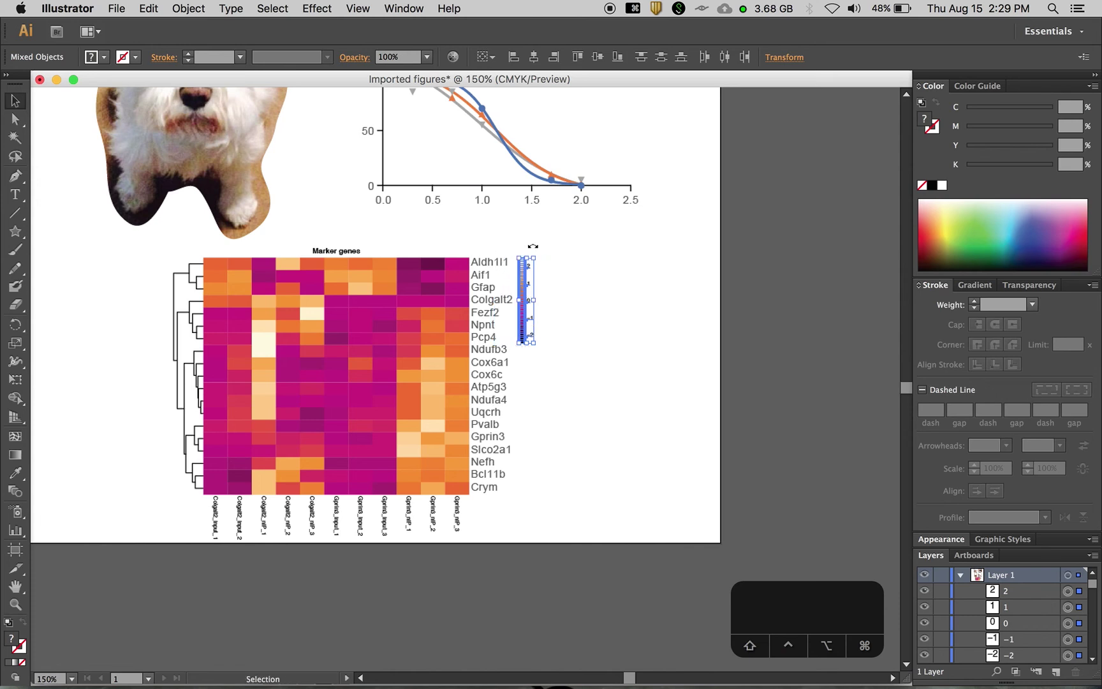
pyautogui.press('Left')
pyautogui.press('Right')
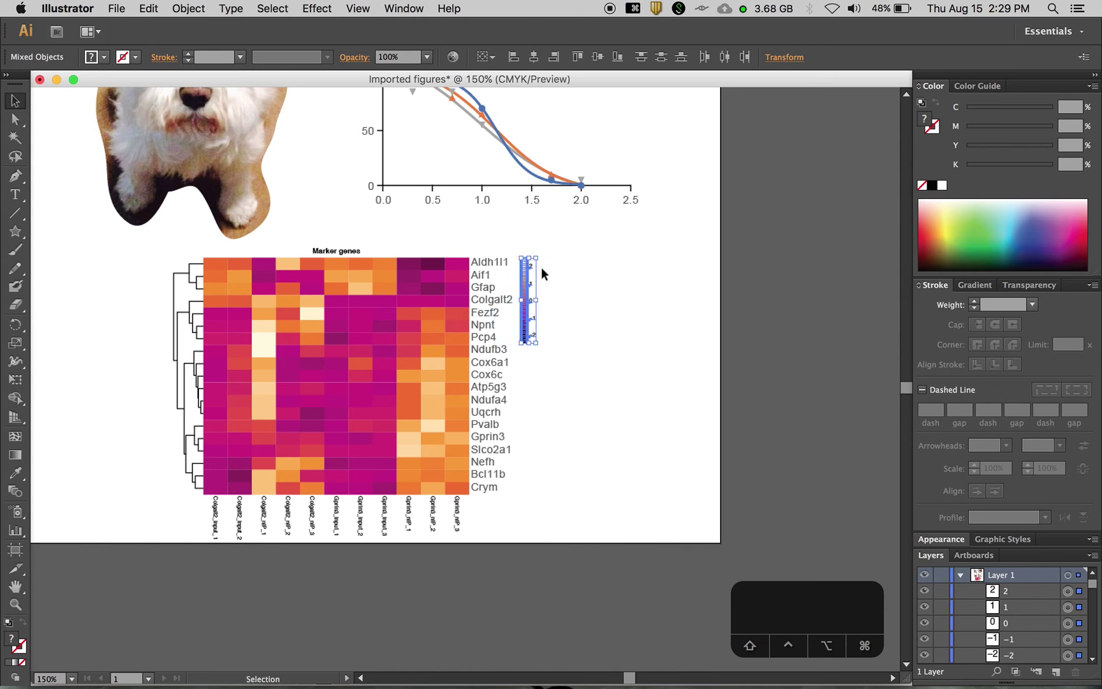
# Match the color scale's numbers to the gene labels' Arial 9 pt grey style with the Eyedropper.
pyautogui.click(540, 266)
pyautogui.moveTo(533, 335); pyautogui.dragTo(530, 336)
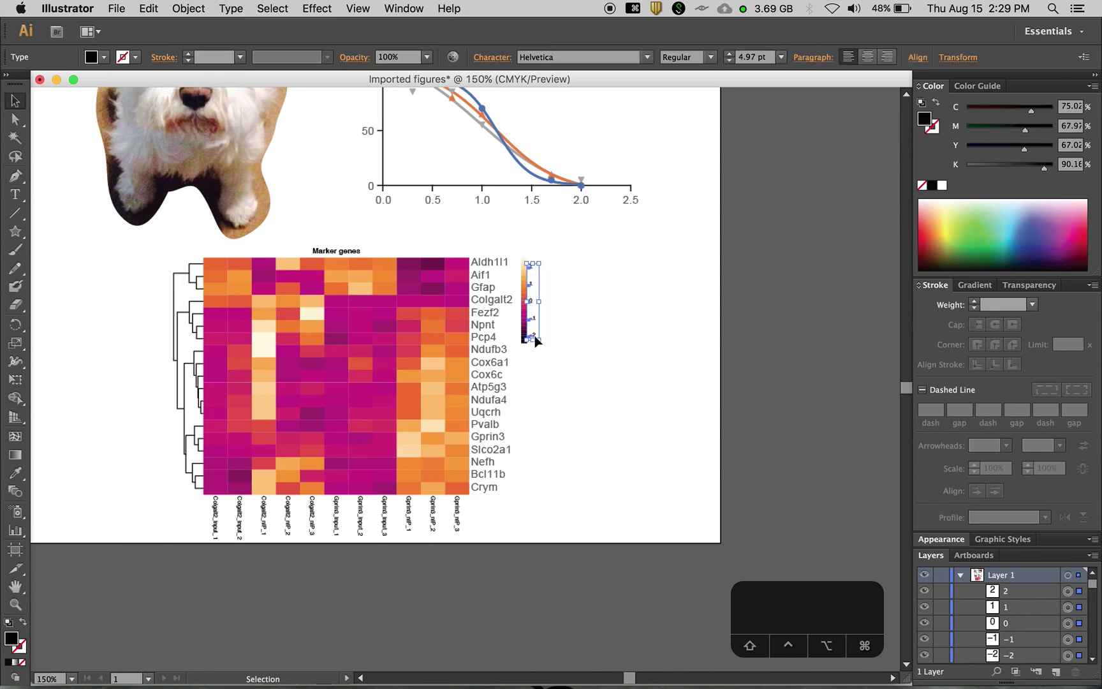
pyautogui.press('i')
pyautogui.click(494, 262)
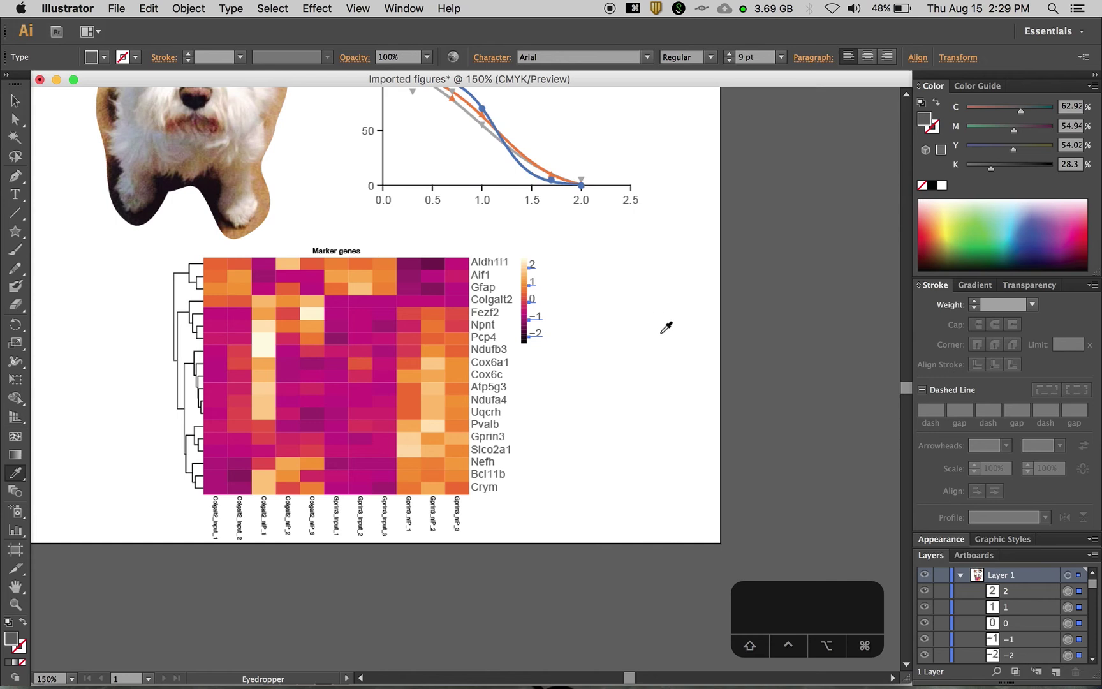
pyautogui.press('v')
pyautogui.click(586, 356)
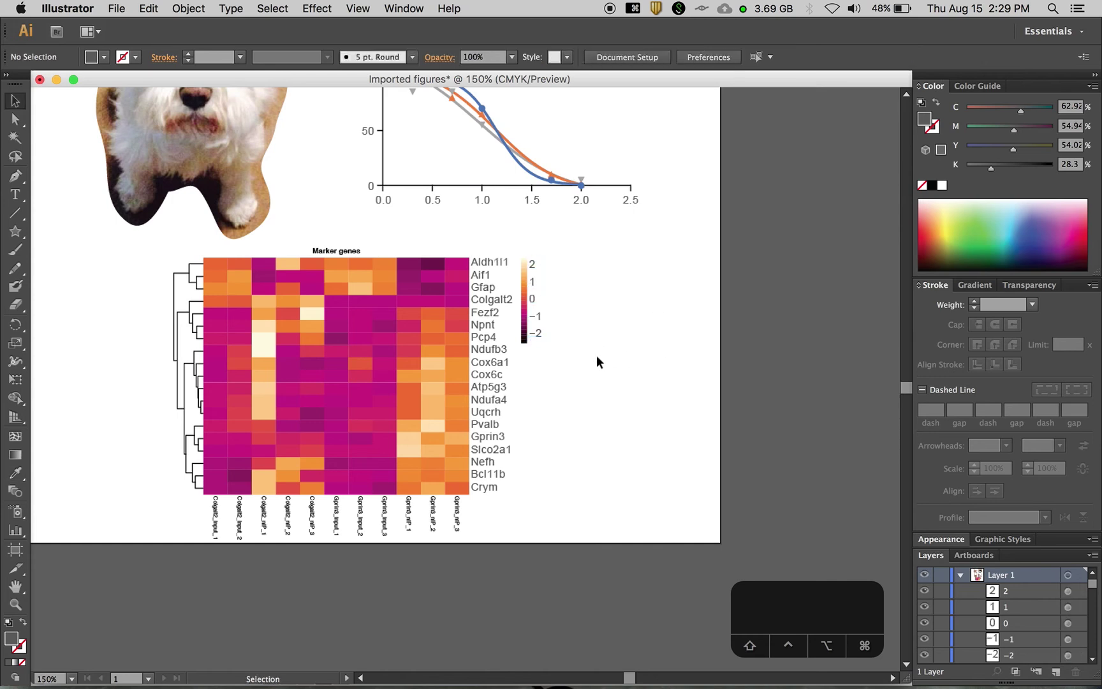
# Apply the gene labels' Arial 9 pt grey style to all sample labels below the heatmap with the Eyedropper.
pyautogui.scroll(-3, 571, 319)
pyautogui.moveTo(488, 480); pyautogui.dragTo(209, 473)
pyautogui.press('i')
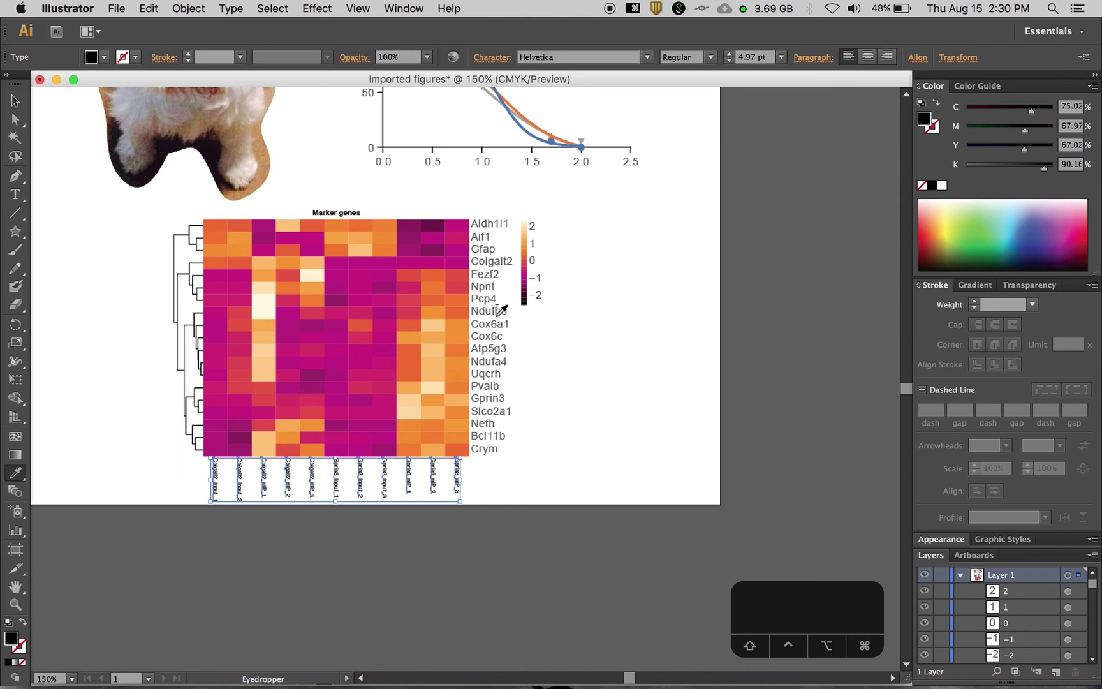
pyautogui.click(487, 300)
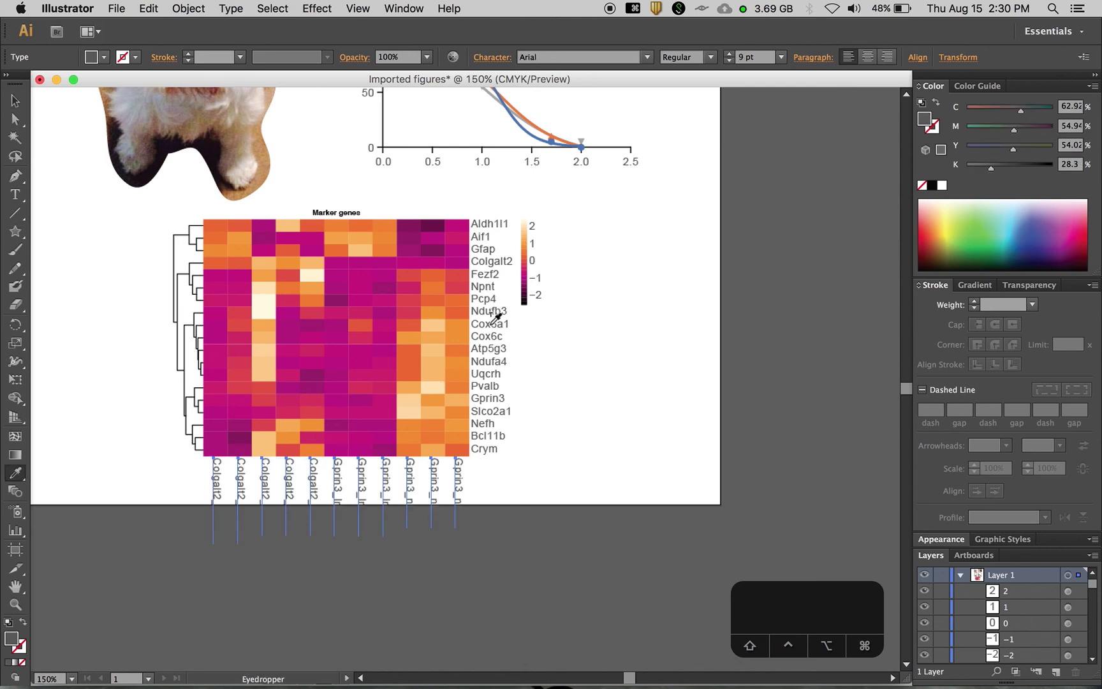
pyautogui.press('v')
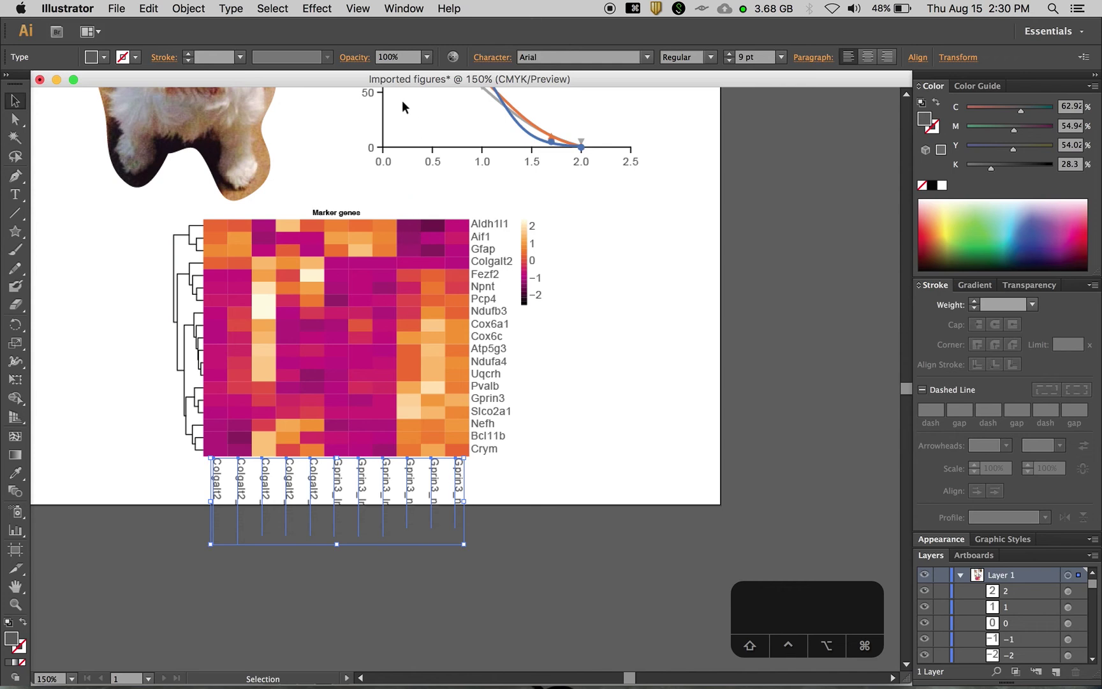
pyautogui.click(272, 8)
pyautogui.moveTo(192, 8)
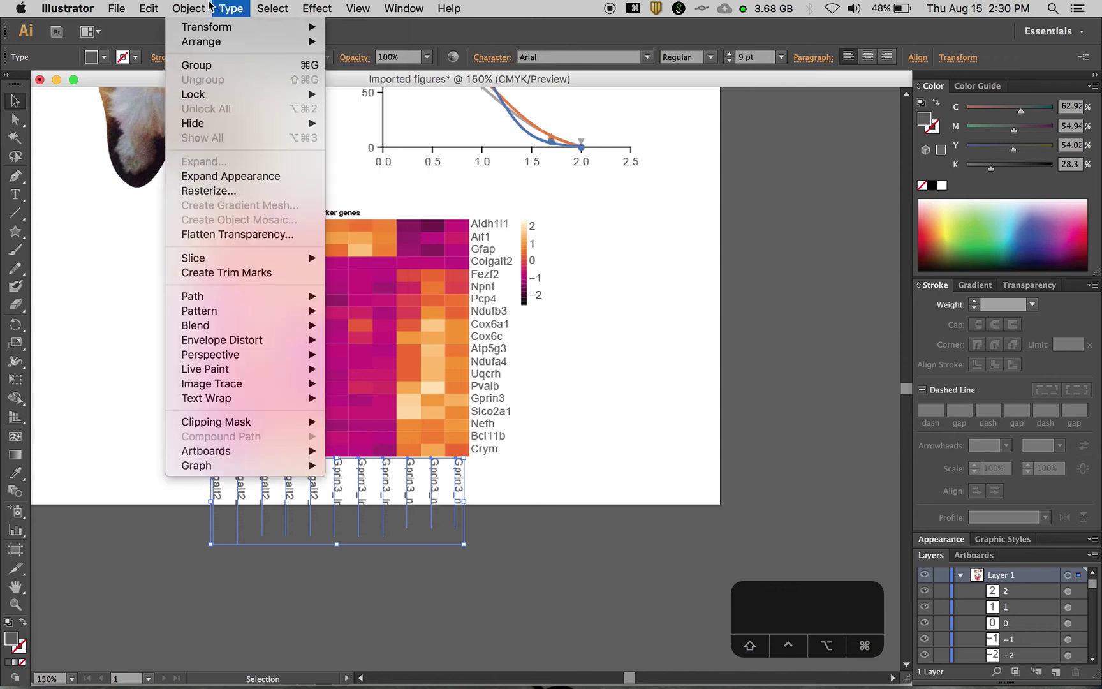
pyautogui.moveTo(313, 30)
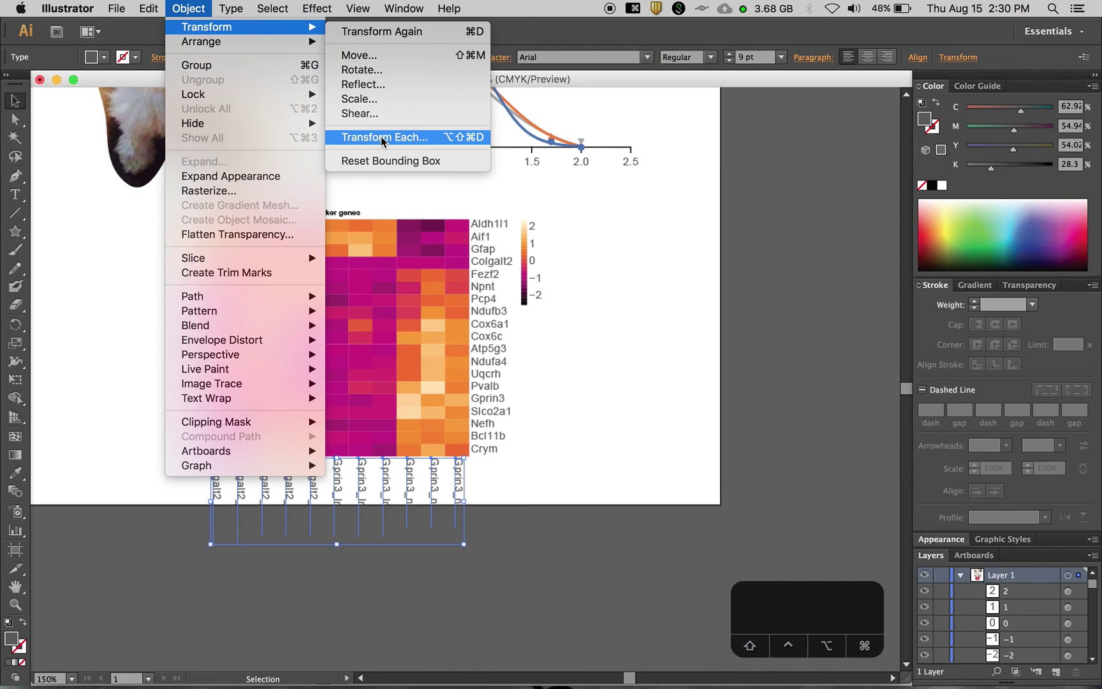
pyautogui.click(377, 74)
pyautogui.click(46, 213)
pyautogui.click(97, 152)
pyautogui.write('45')
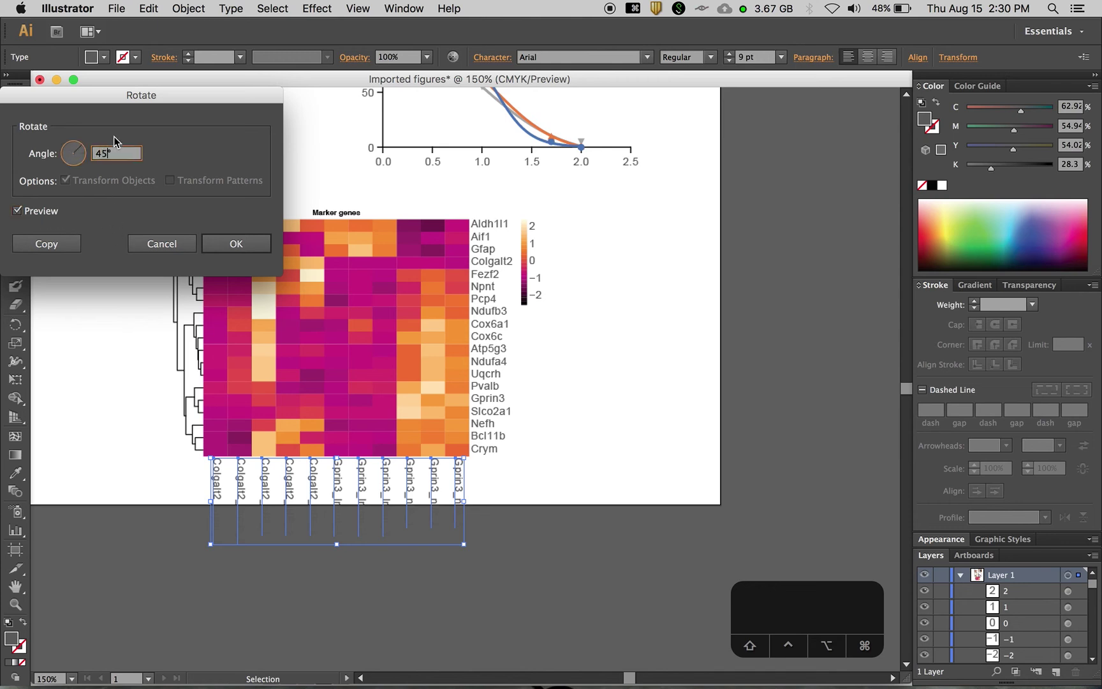
pyautogui.moveTo(84, 145); pyautogui.dragTo(81, 147)
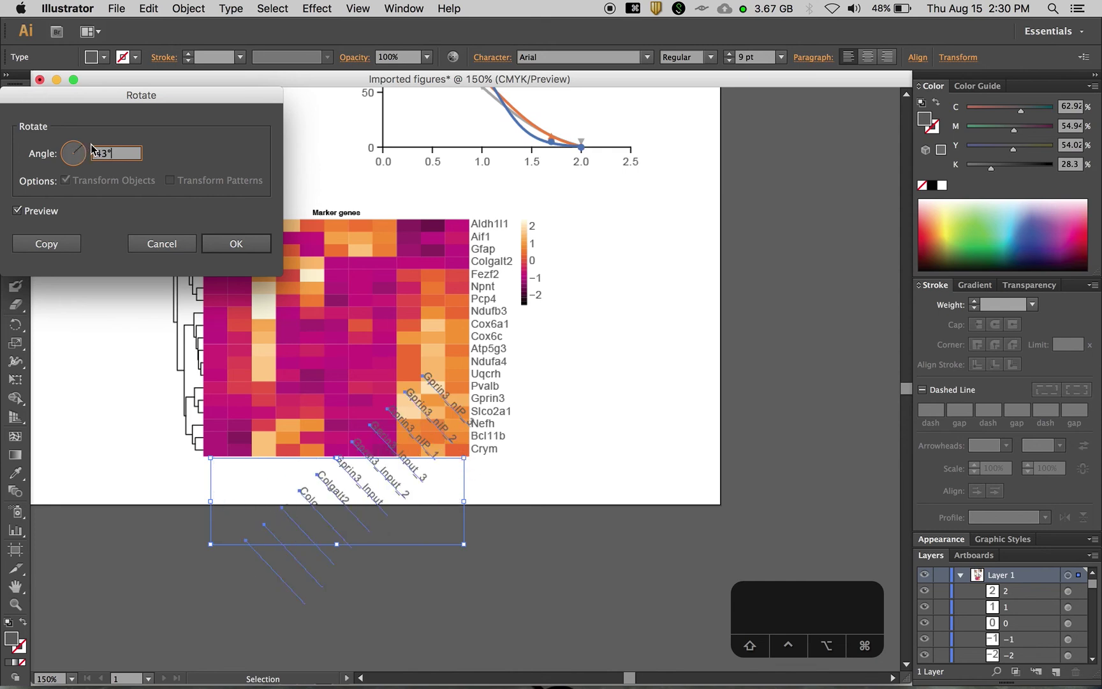
pyautogui.click(160, 246)
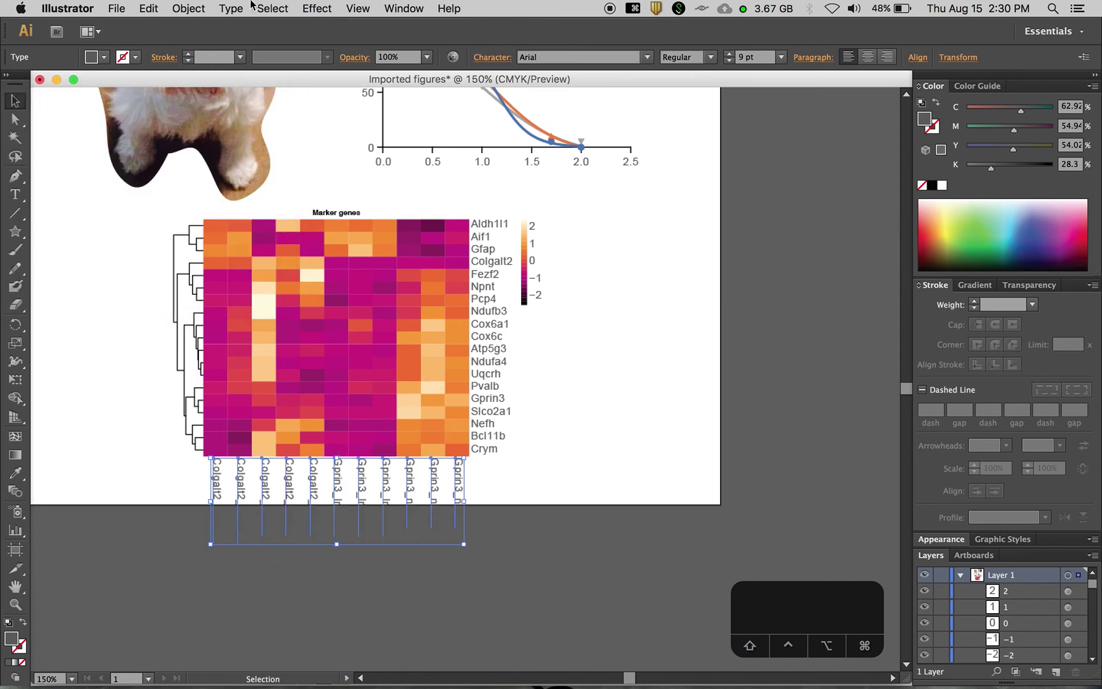
# Try rotating each sample label below the heatmap individually by 45° with Transform Each.
pyautogui.click(231, 8)
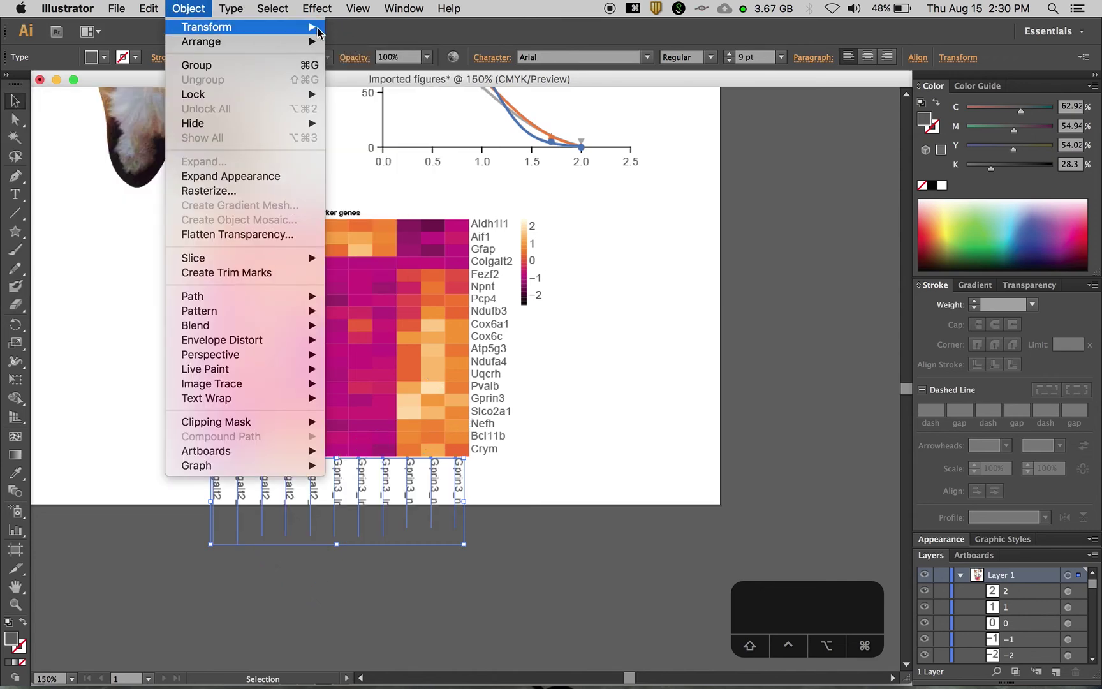
pyautogui.click(373, 137)
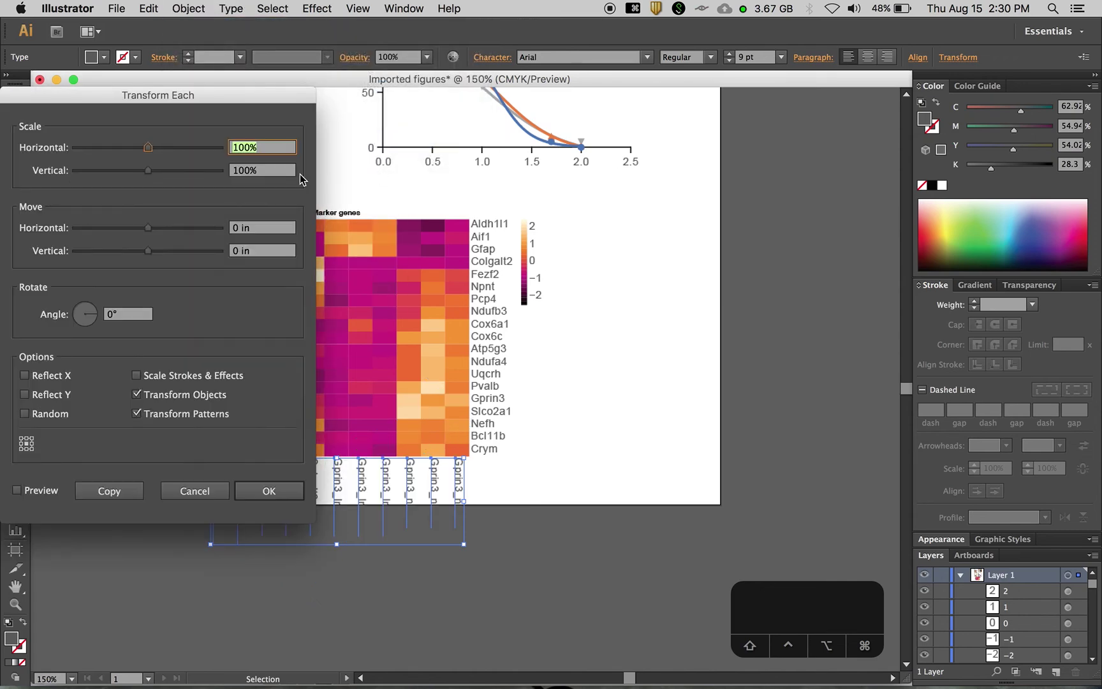
pyautogui.moveTo(212, 107); pyautogui.dragTo(752, 104)
pyautogui.click(586, 489)
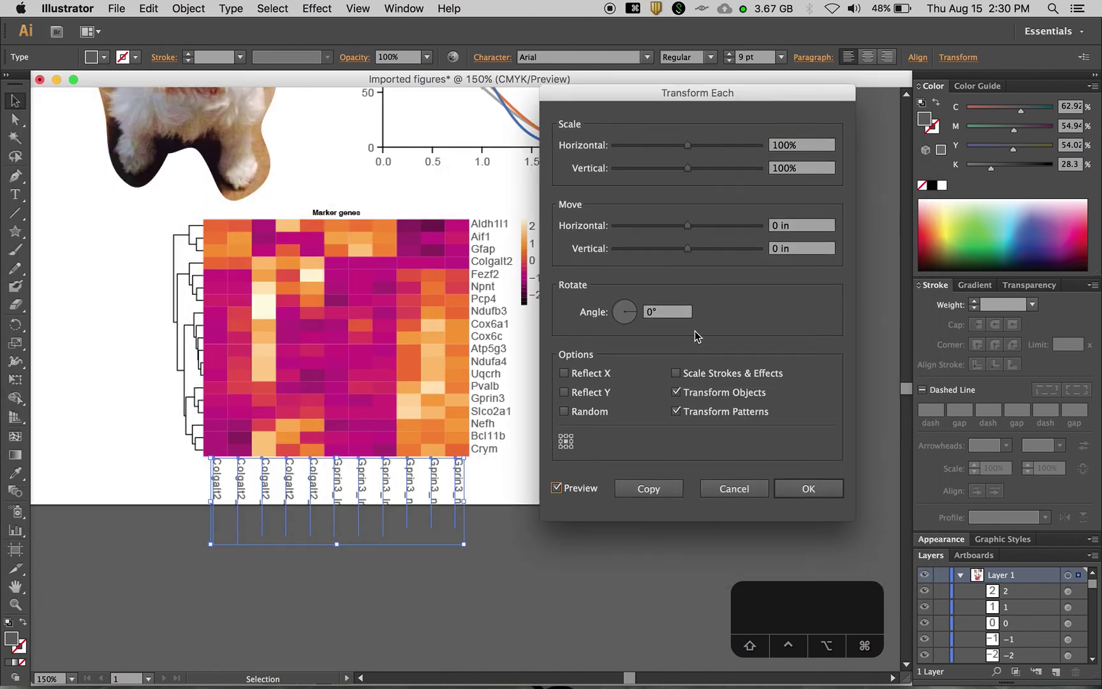
pyautogui.click(636, 317)
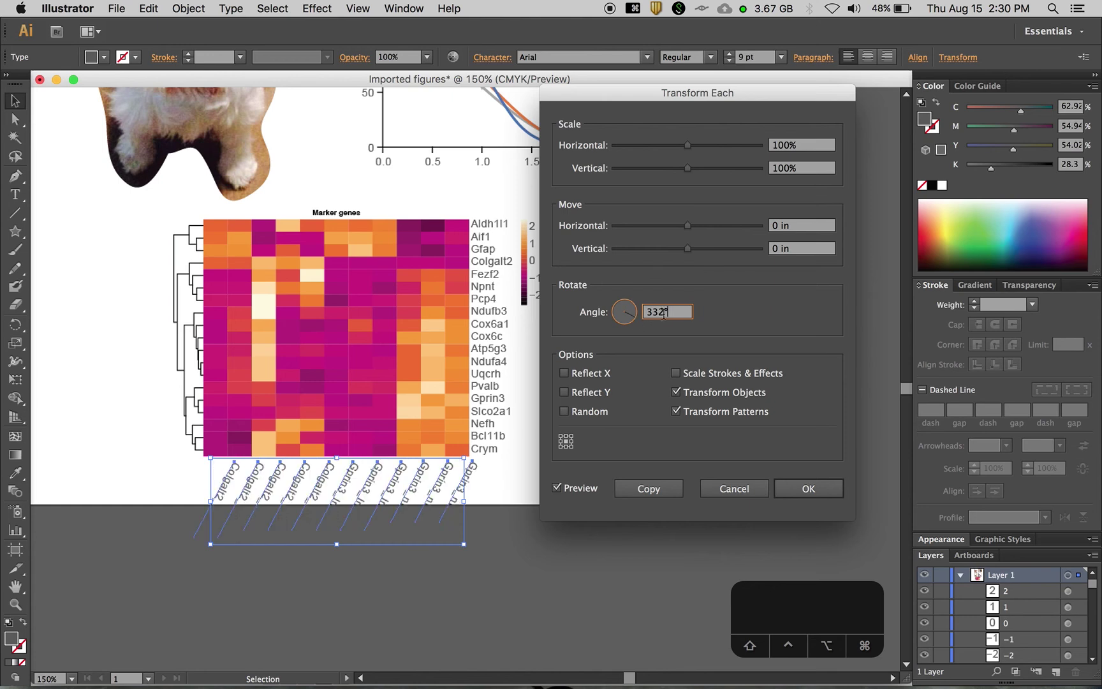
pyautogui.moveTo(632, 315); pyautogui.dragTo(635, 305)
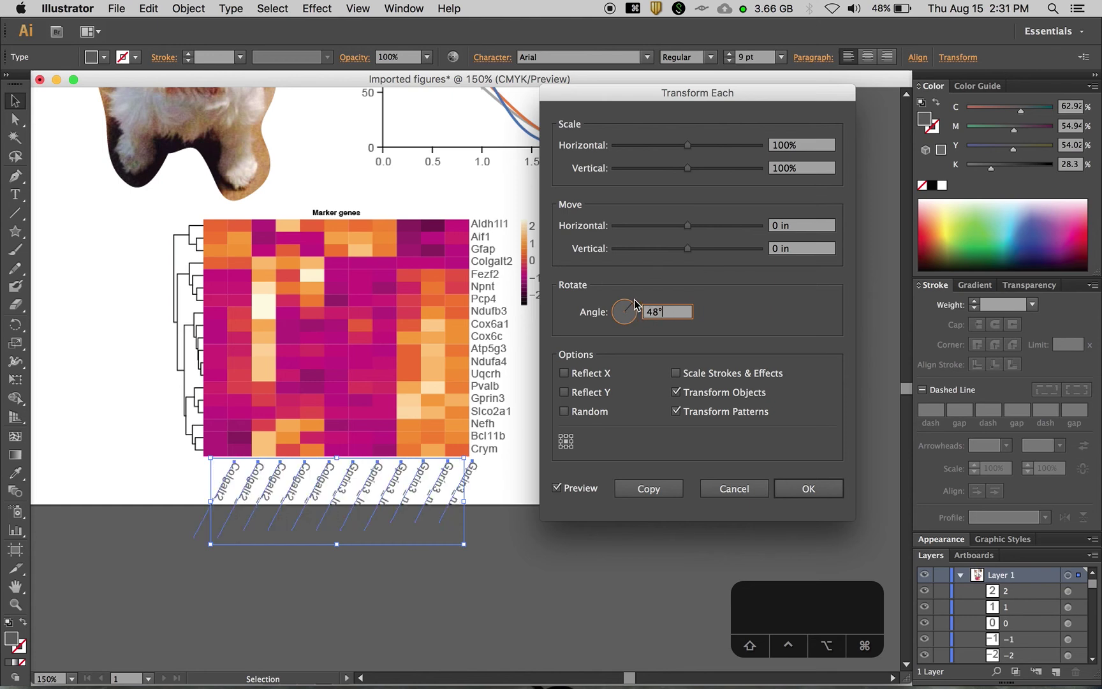
pyautogui.doubleClick(652, 313)
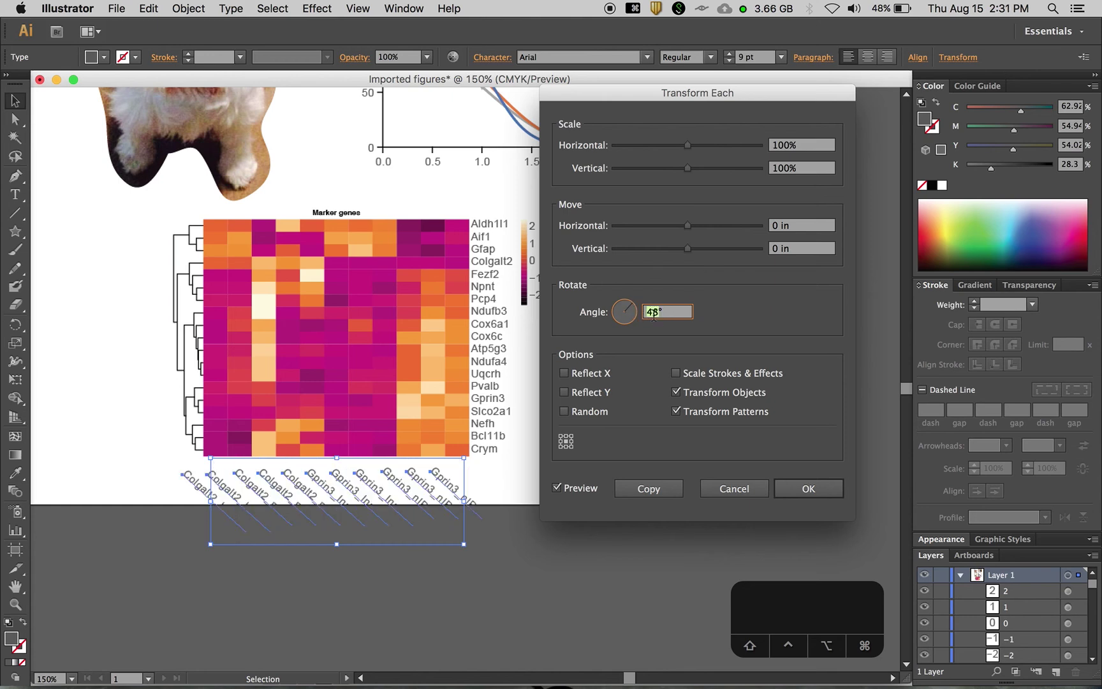
pyautogui.write('45')
pyautogui.press('Return')
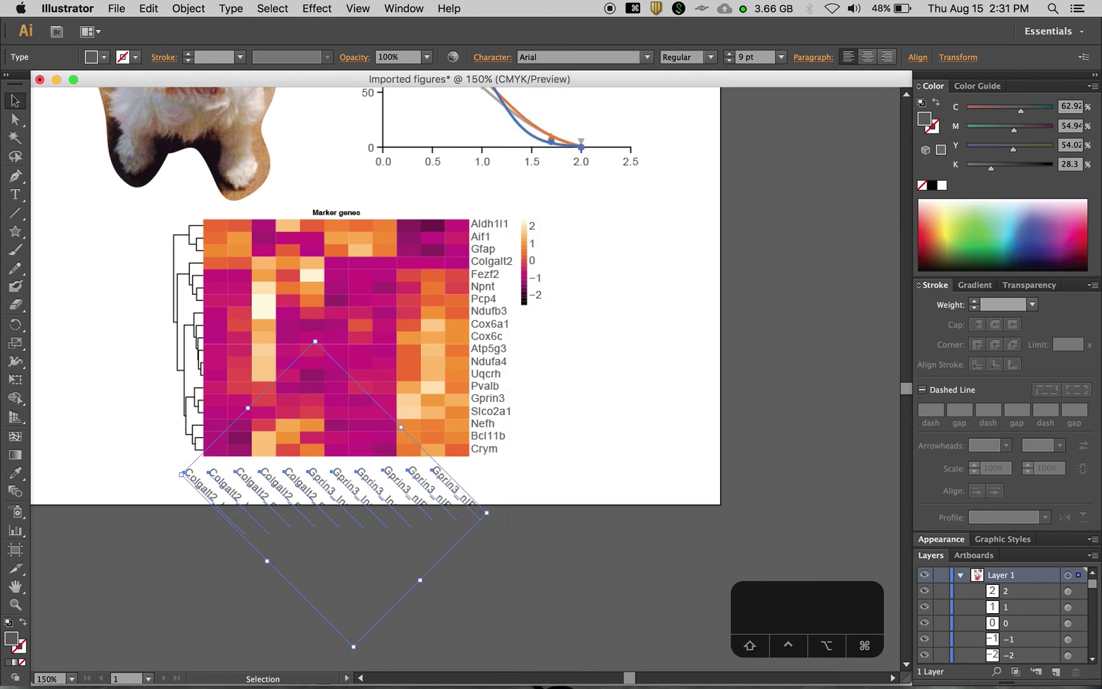
pyautogui.press('super+z')
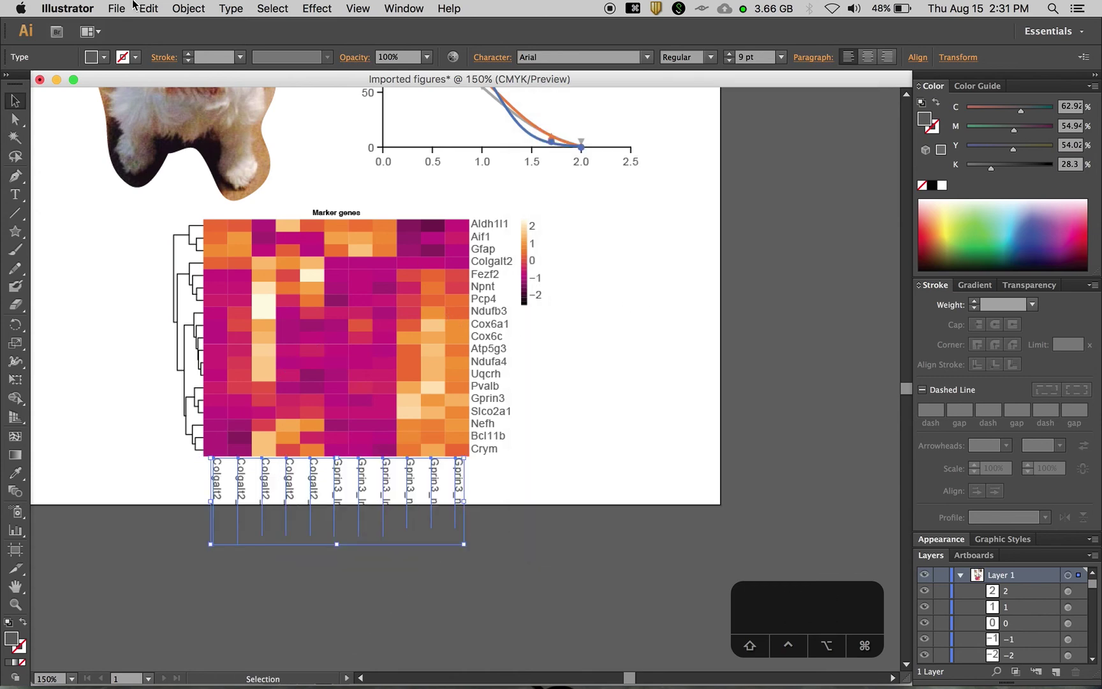
# Rotate each sample label below the heatmap individually by 45° about its top-center reference point with Transform Each.
pyautogui.click(224, 8)
pyautogui.moveTo(211, 29)
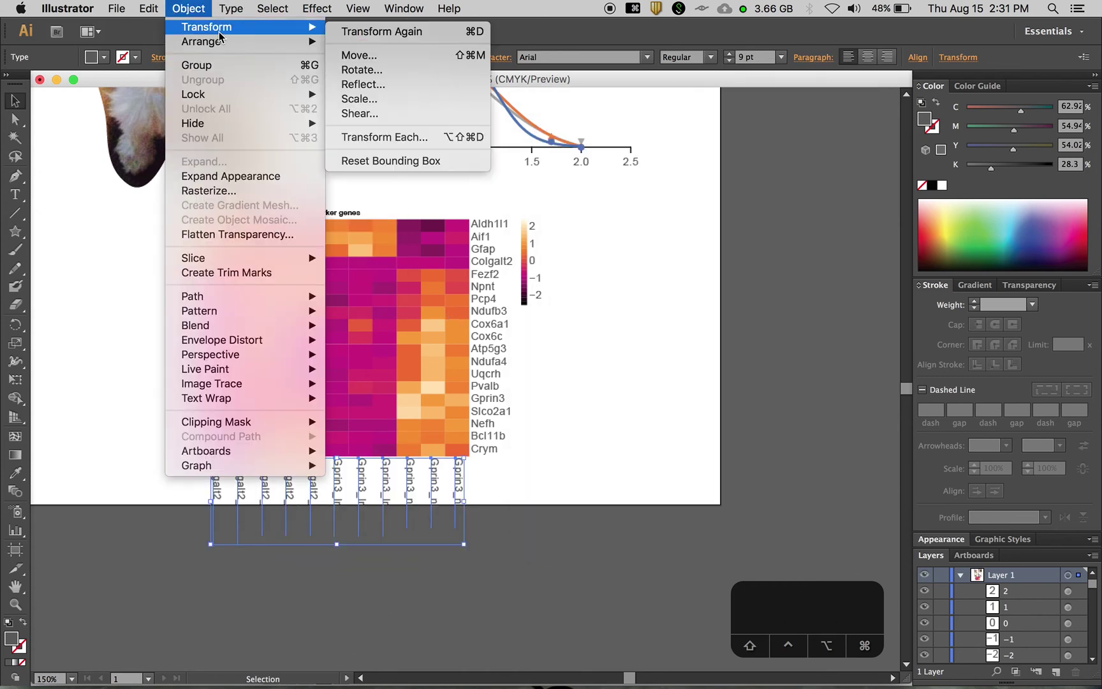
pyautogui.click(375, 139)
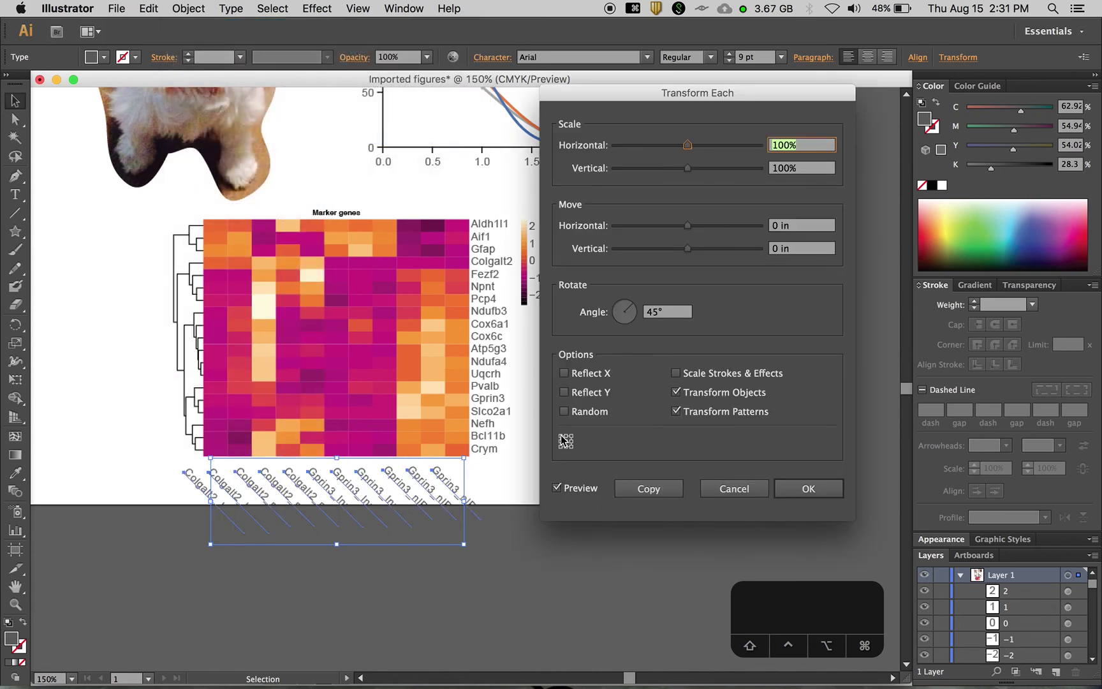
pyautogui.click(564, 439)
pyautogui.click(569, 441)
pyautogui.click(571, 435)
pyautogui.click(563, 439)
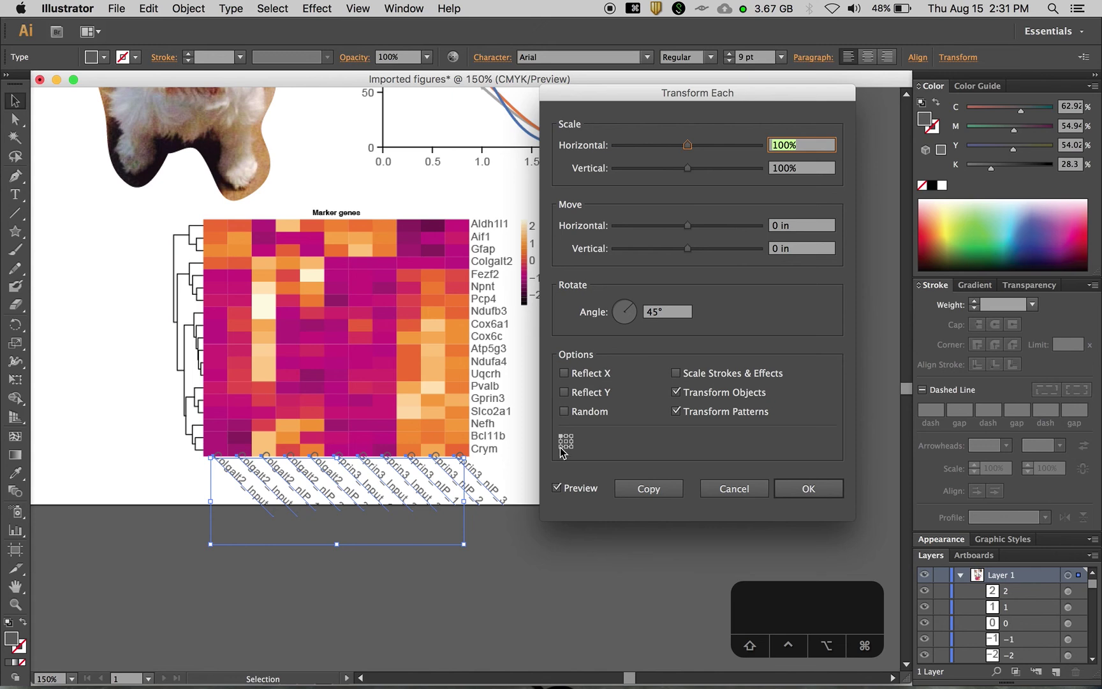
pyautogui.click(561, 445)
pyautogui.click(567, 447)
pyautogui.click(570, 446)
pyautogui.click(566, 444)
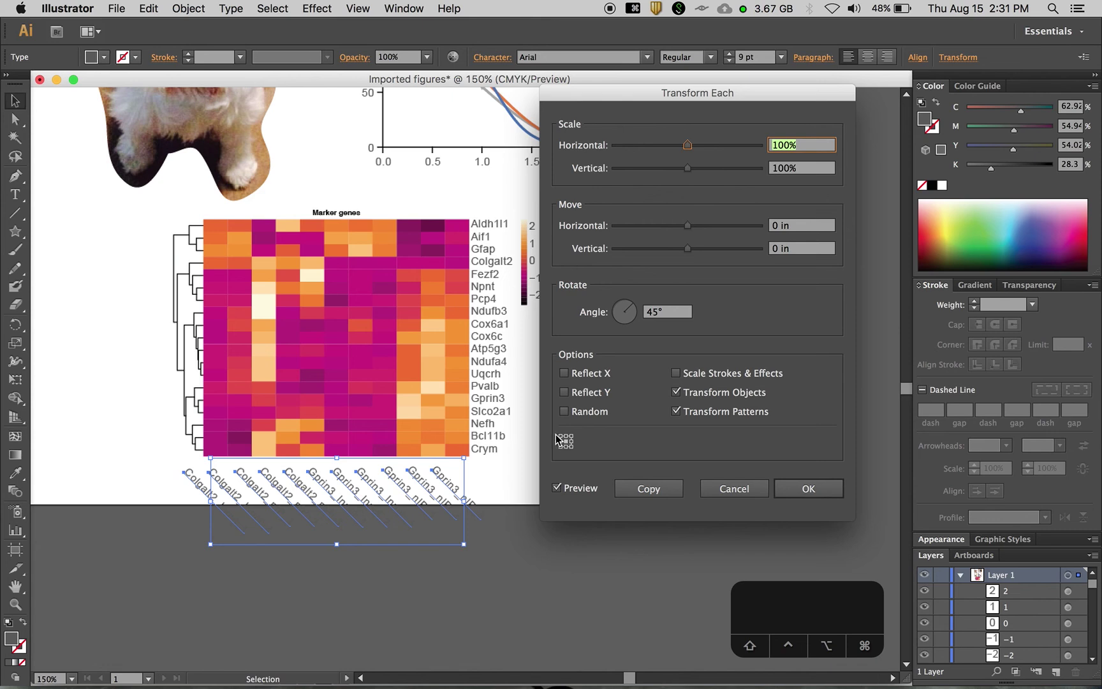
pyautogui.click(563, 439)
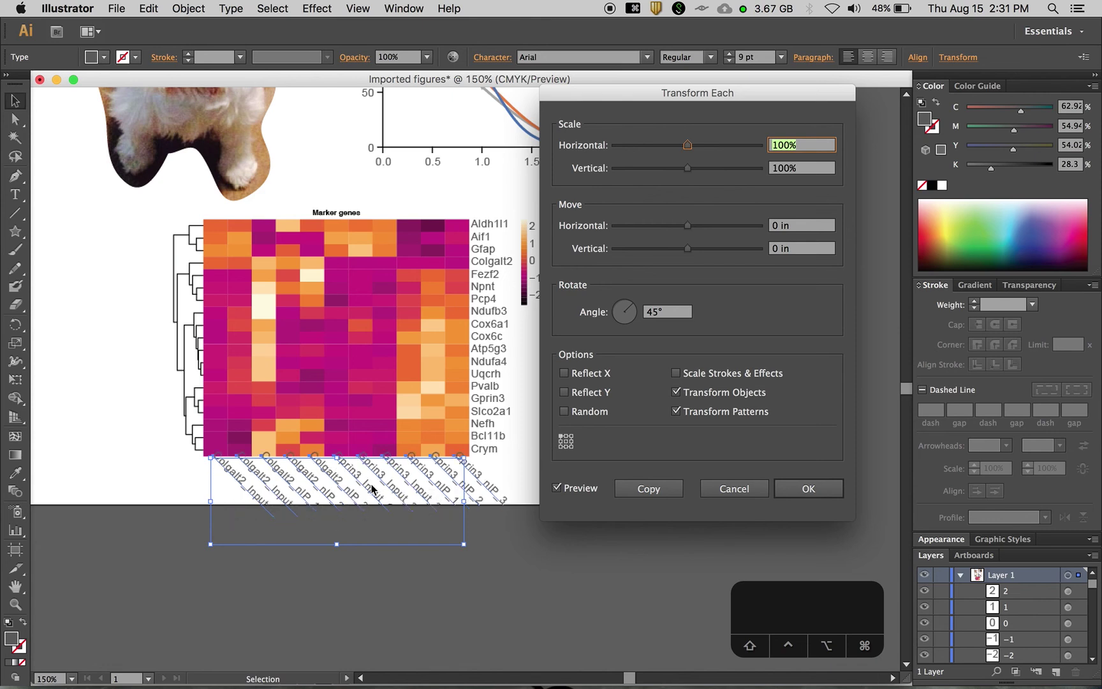
pyautogui.click(567, 437)
pyautogui.click(565, 439)
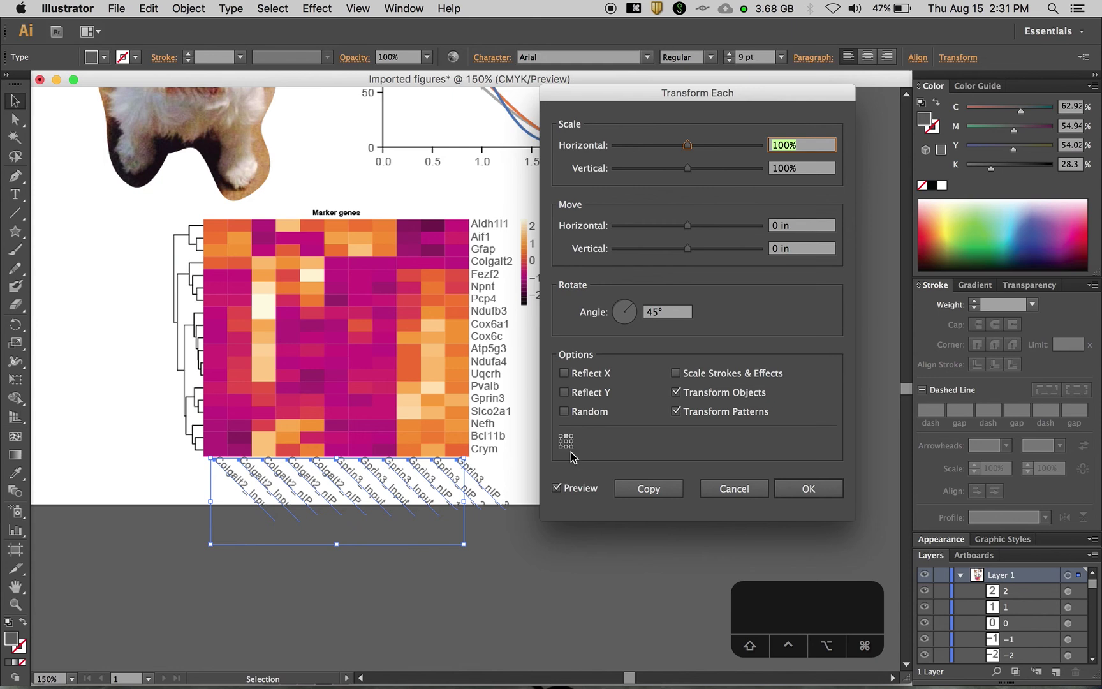
pyautogui.click(808, 490)
# Nudge the rotated sample labels slightly left and down so they line up beneath the heatmap columns.
pyautogui.press('Left')
pyautogui.press('Left')
pyautogui.press('Left')
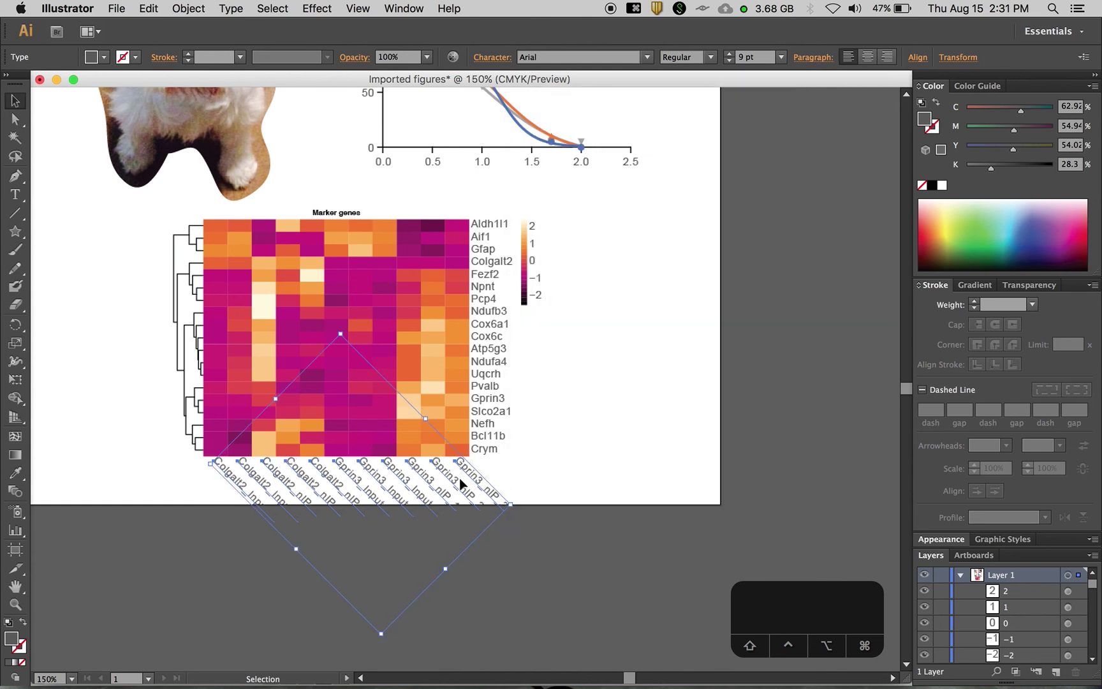
pyautogui.press('Down')
pyautogui.press('Down')
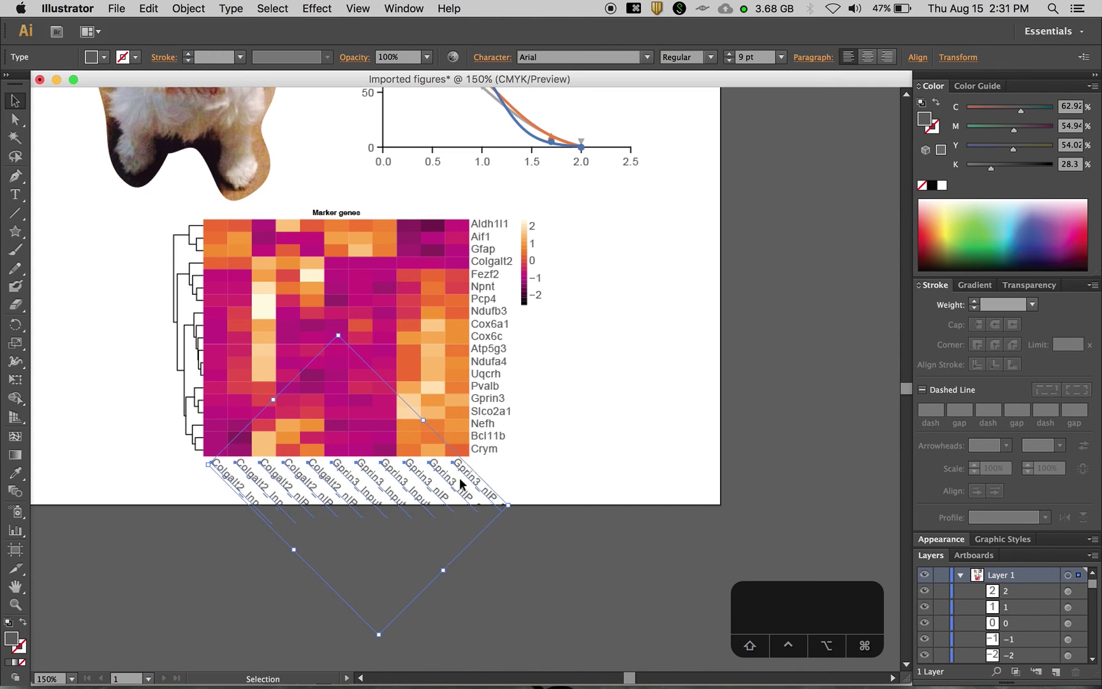
pyautogui.press('Down')
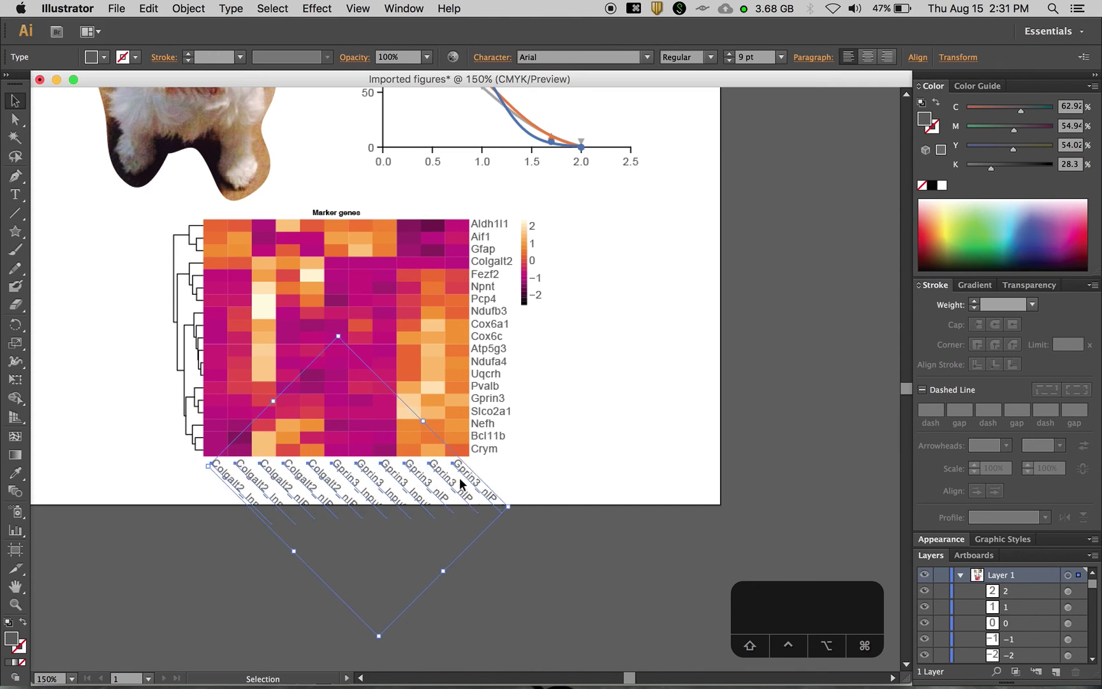
# Match the "Marker genes" title to the "Experiment 2" title's Arial 14 pt grey style with the Eyedropper.
pyautogui.scroll(3, 459, 477)
pyautogui.click(342, 255)
pyautogui.scroll(3, 343, 258)
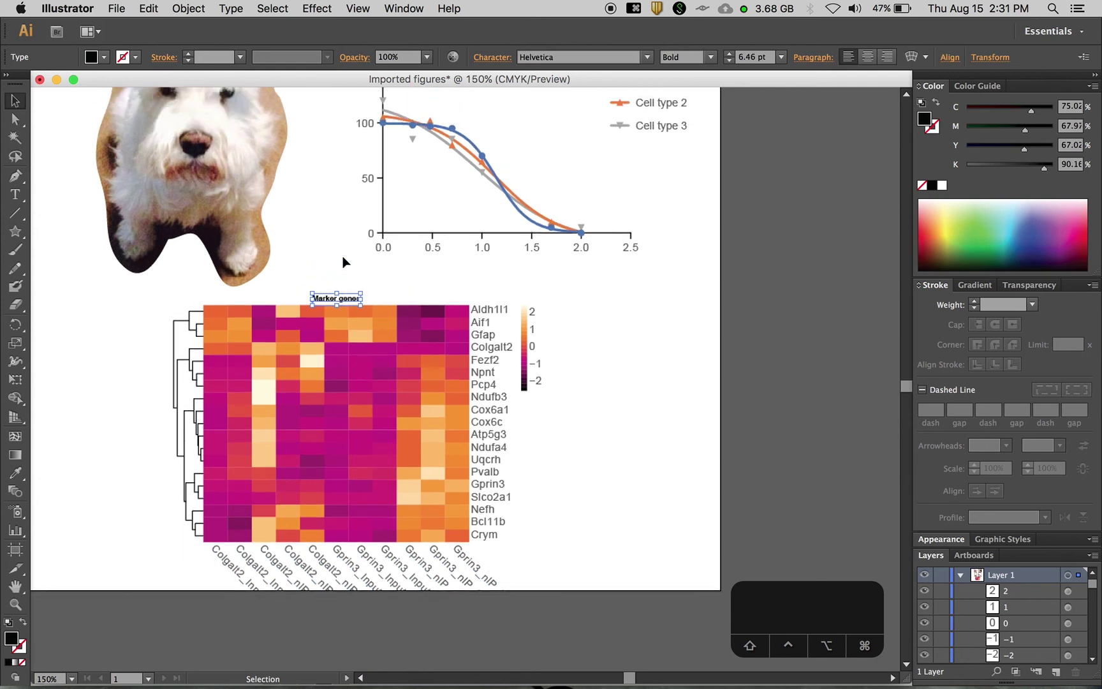
pyautogui.scroll(3, 343, 262)
pyautogui.press('i')
pyautogui.click(494, 116)
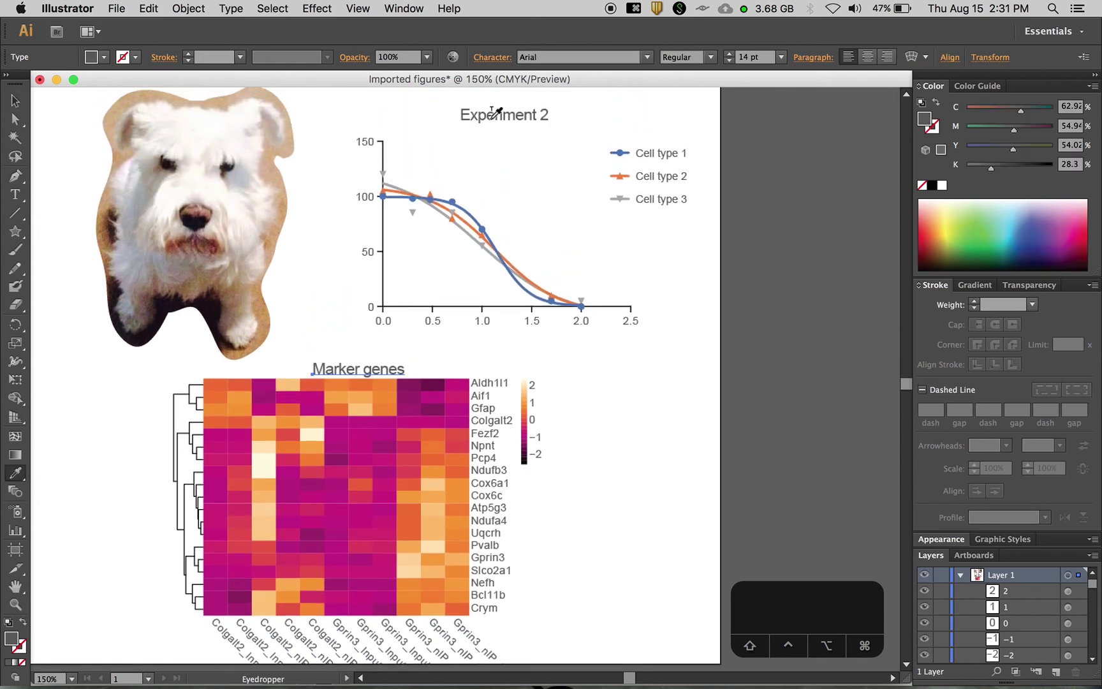
pyautogui.press('v')
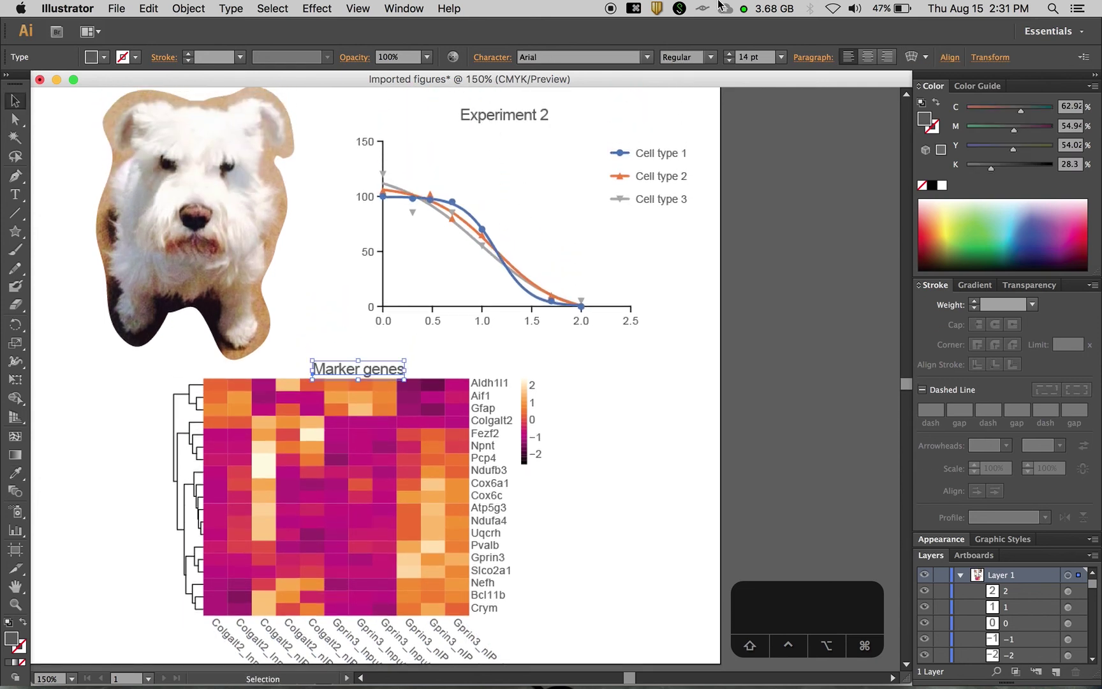
# Center-align the "Marker genes" title text and shift it right until it is centered above the heatmap.
pyautogui.click(865, 57)
pyautogui.hotkey('shift', 'Right')
pyautogui.hotkey('shift', 'Right')
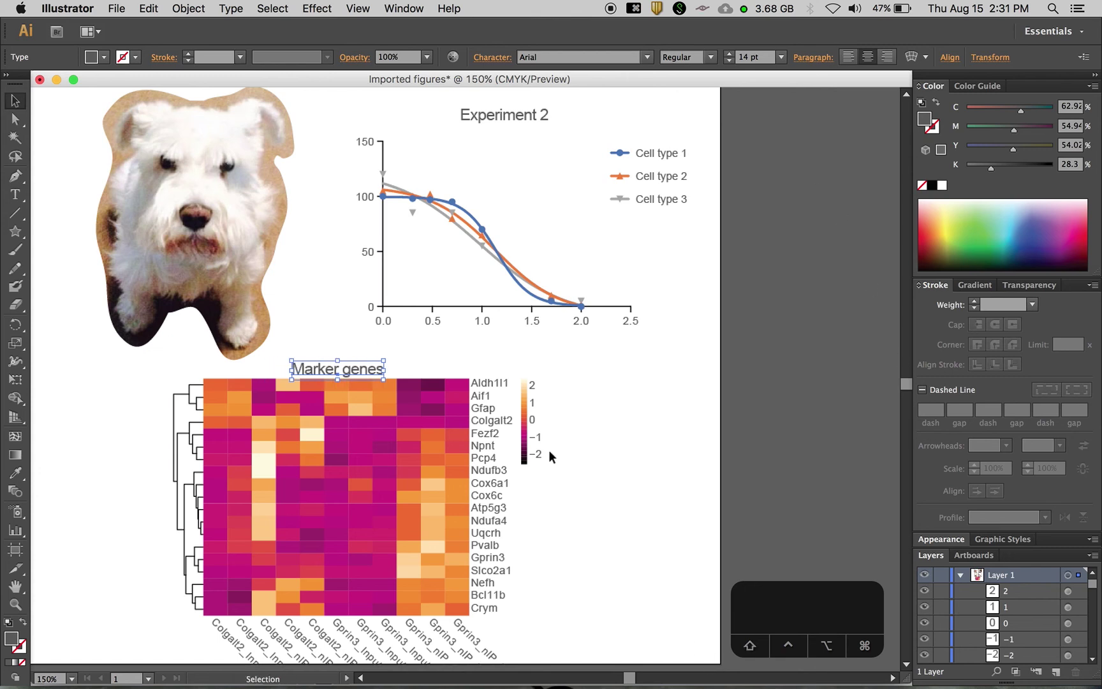
pyautogui.press('super+shift+a')
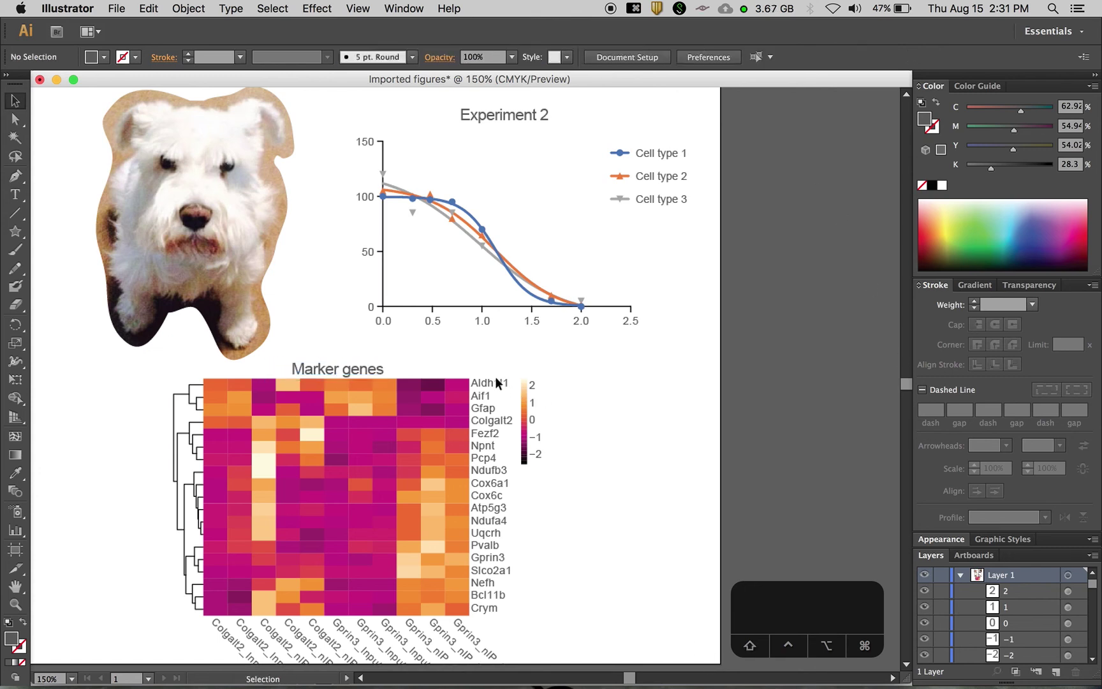
# Select all gene labels beside the heatmap and distribute them evenly by their vertical centers.
pyautogui.click(497, 381)
pyautogui.moveTo(498, 381); pyautogui.dragTo(499, 382)
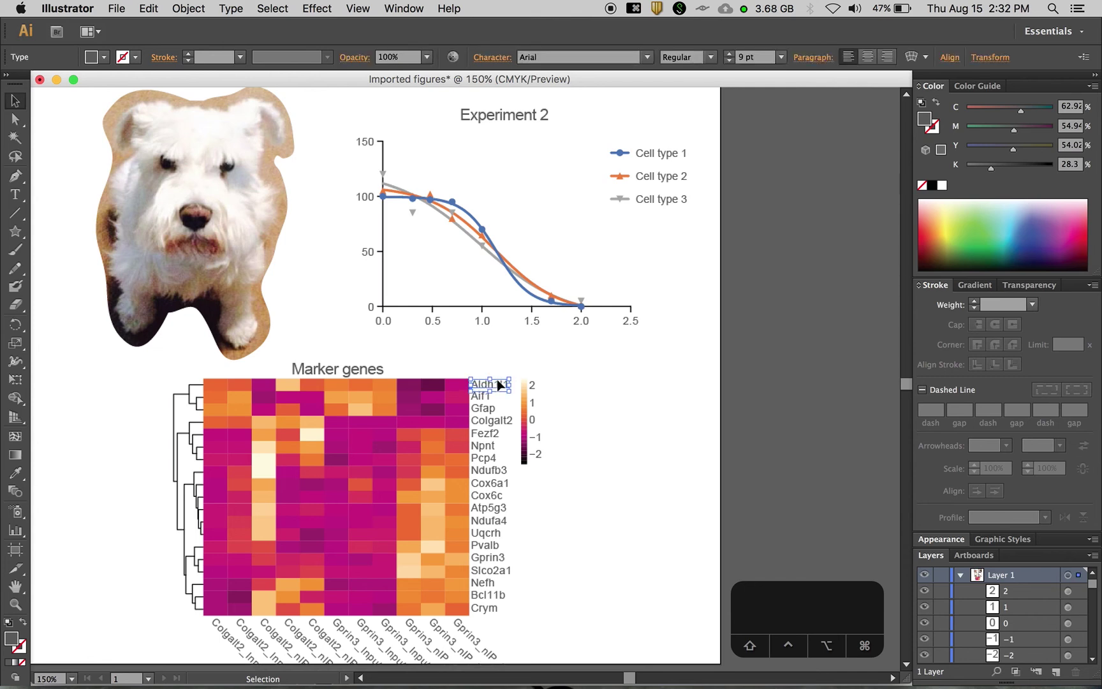
pyautogui.click(494, 609)
pyautogui.click(503, 640)
pyautogui.moveTo(500, 619); pyautogui.dragTo(484, 378)
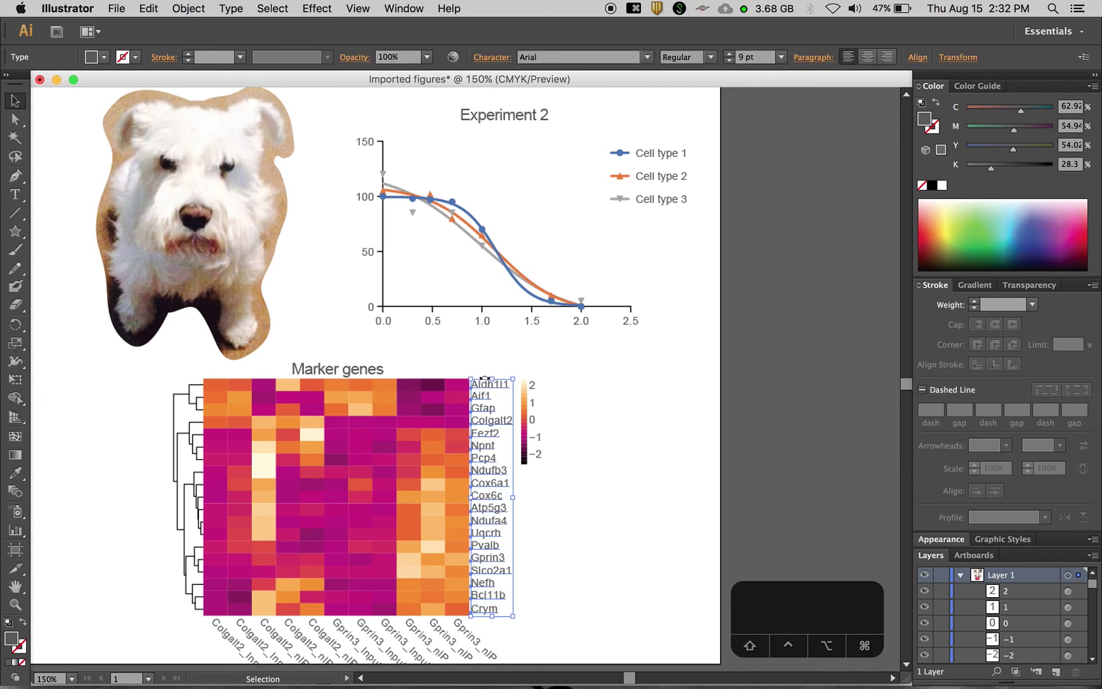
pyautogui.click(916, 58)
pyautogui.click(784, 139)
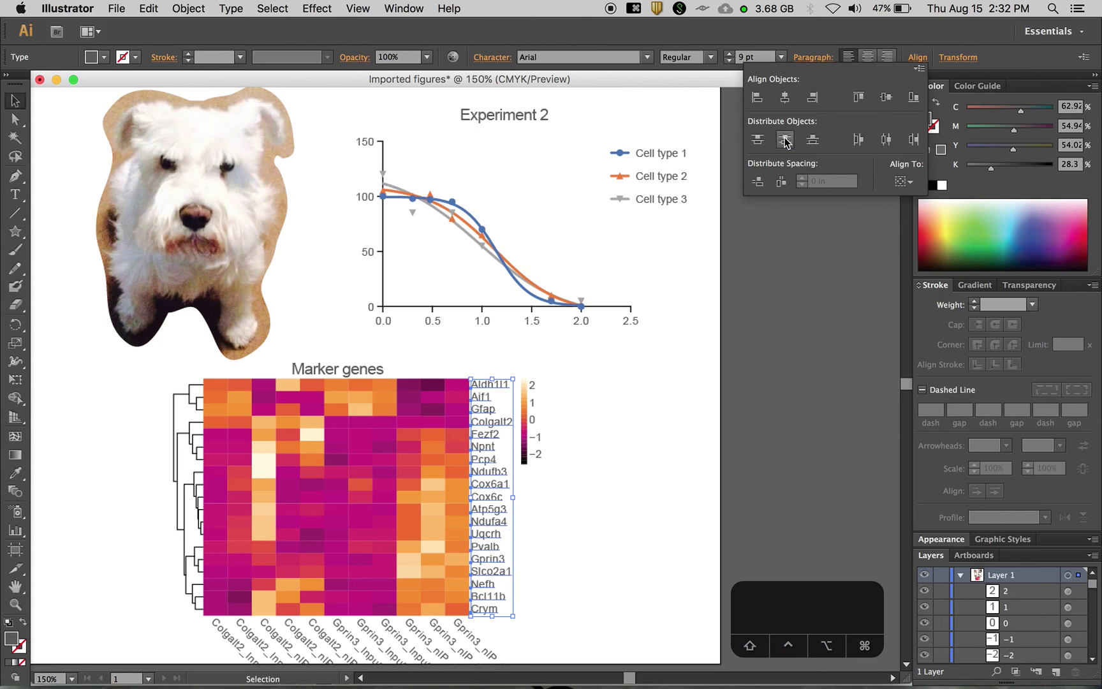
pyautogui.click(634, 564)
pyautogui.click(623, 445)
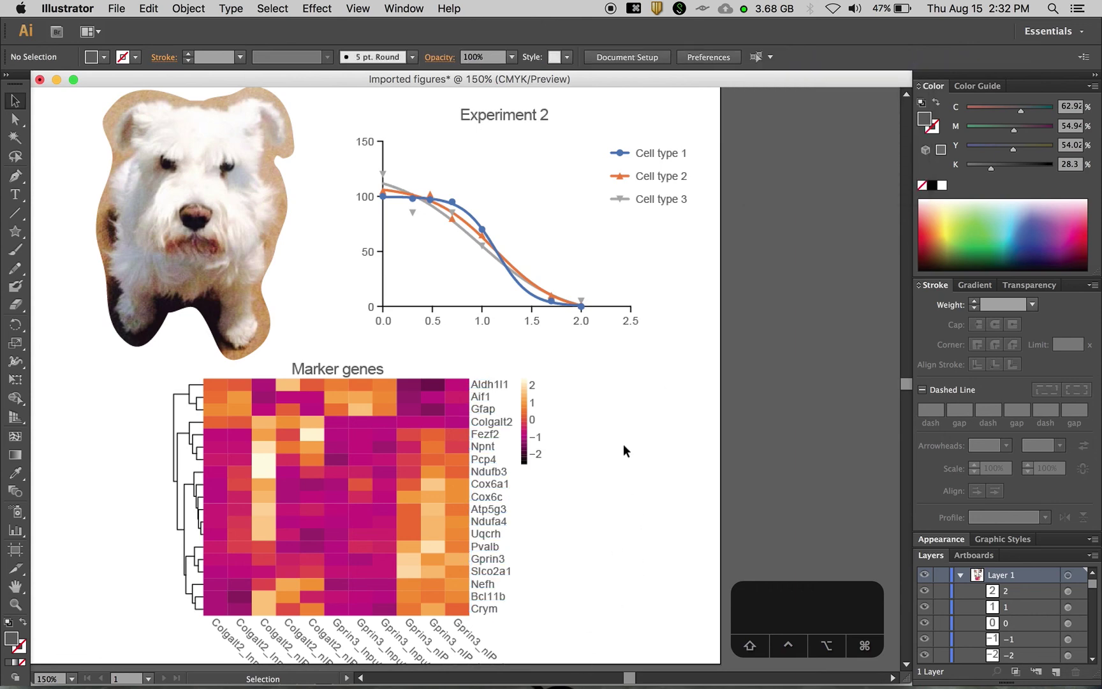
# Select the whole heatmap with its title, labels and color scale, and move it directly below the panel D graph.
pyautogui.press('super+minus')
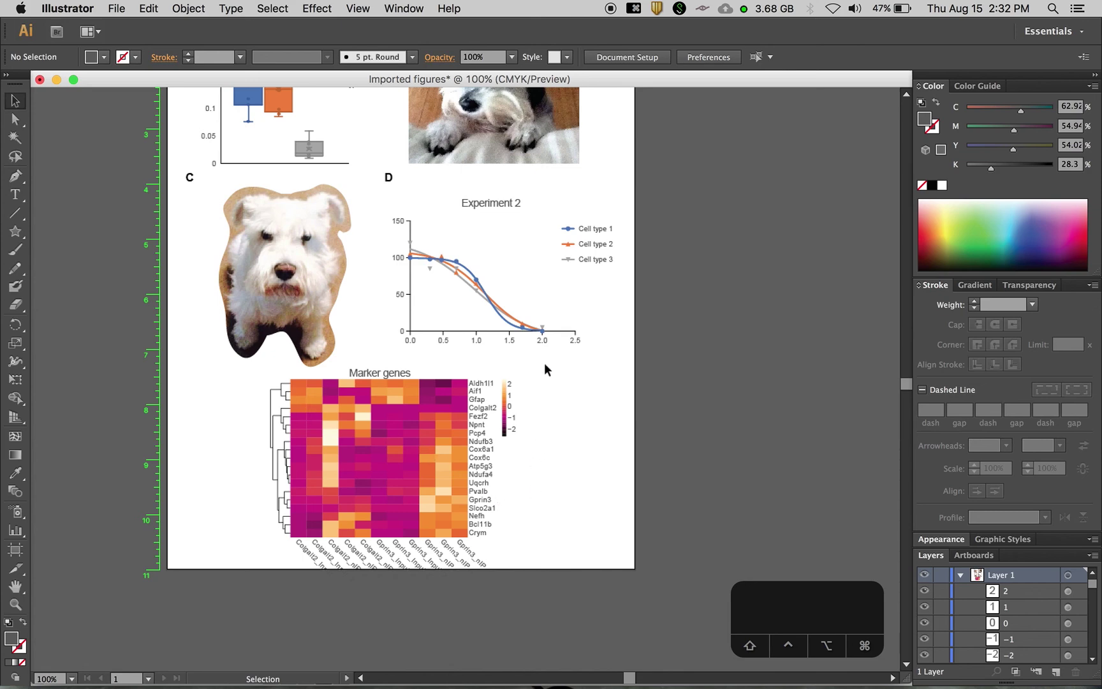
pyautogui.moveTo(537, 373); pyautogui.dragTo(273, 578)
pyautogui.moveTo(356, 497); pyautogui.dragTo(491, 487)
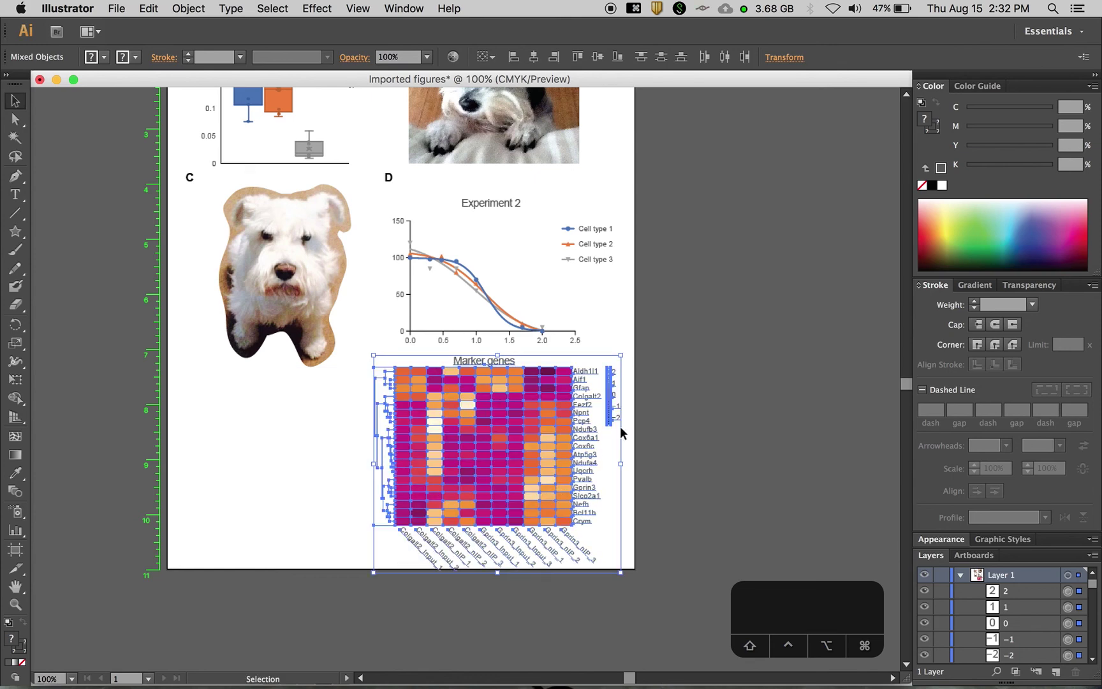
pyautogui.click(670, 440)
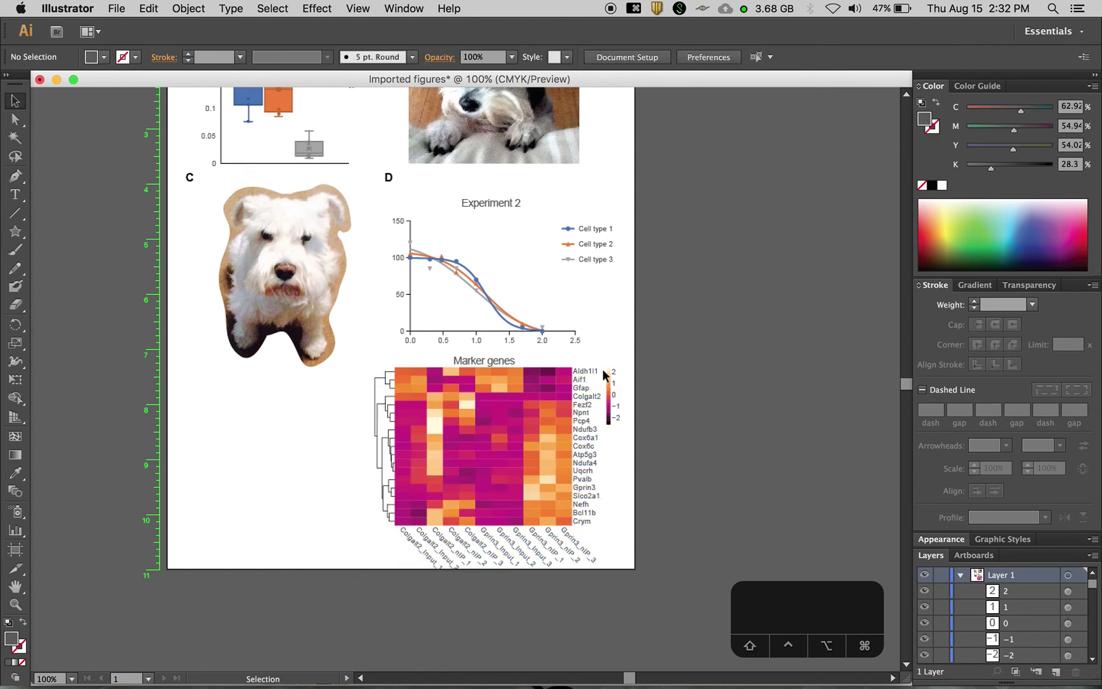
# Examine the color scale's individual segments and the heatmap cells up close to compare their fill colors.
pyautogui.press('super+equal')
pyautogui.press('super+equal')
pyautogui.press('super+equal')
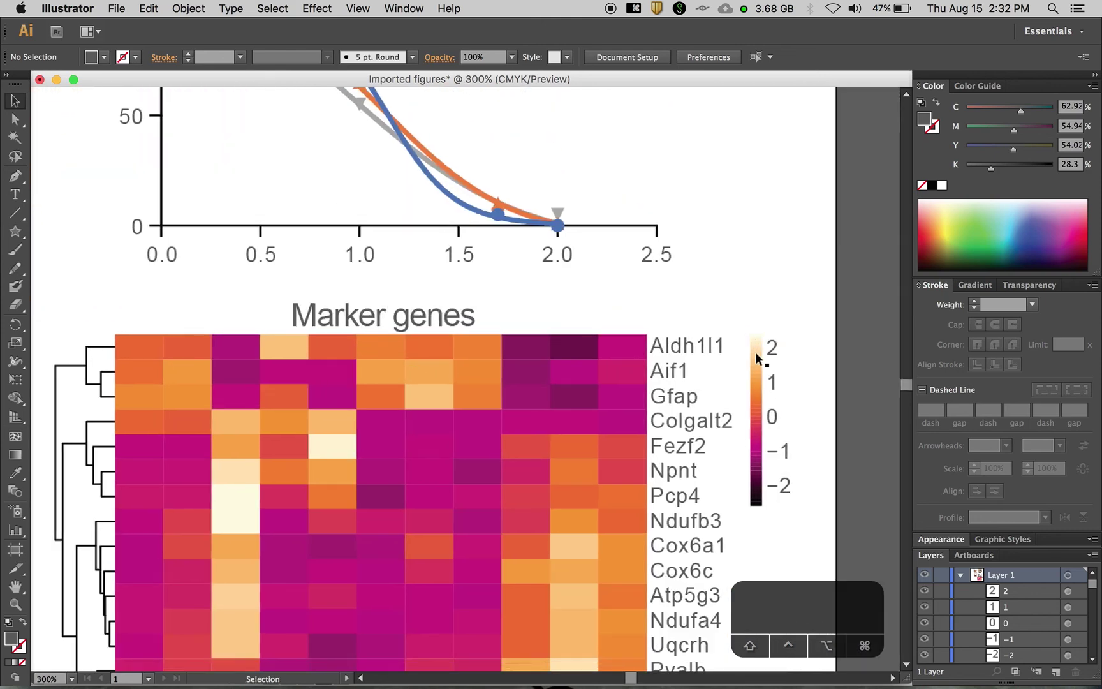
pyautogui.click(755, 354)
pyautogui.click(758, 374)
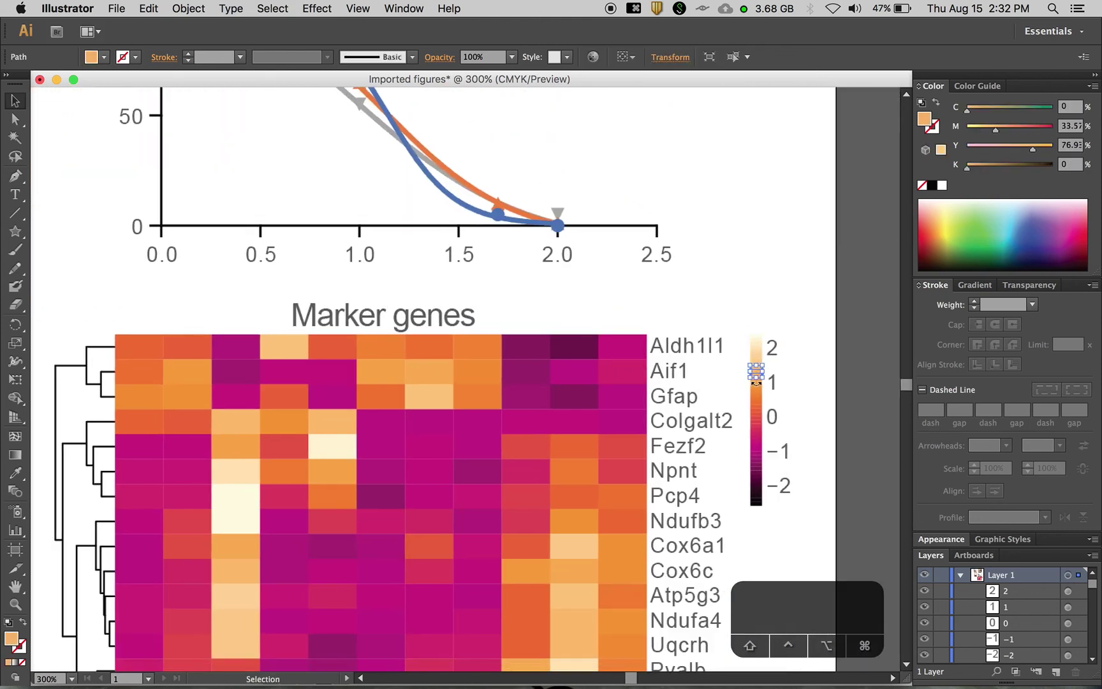
pyautogui.click(757, 390)
pyautogui.click(757, 407)
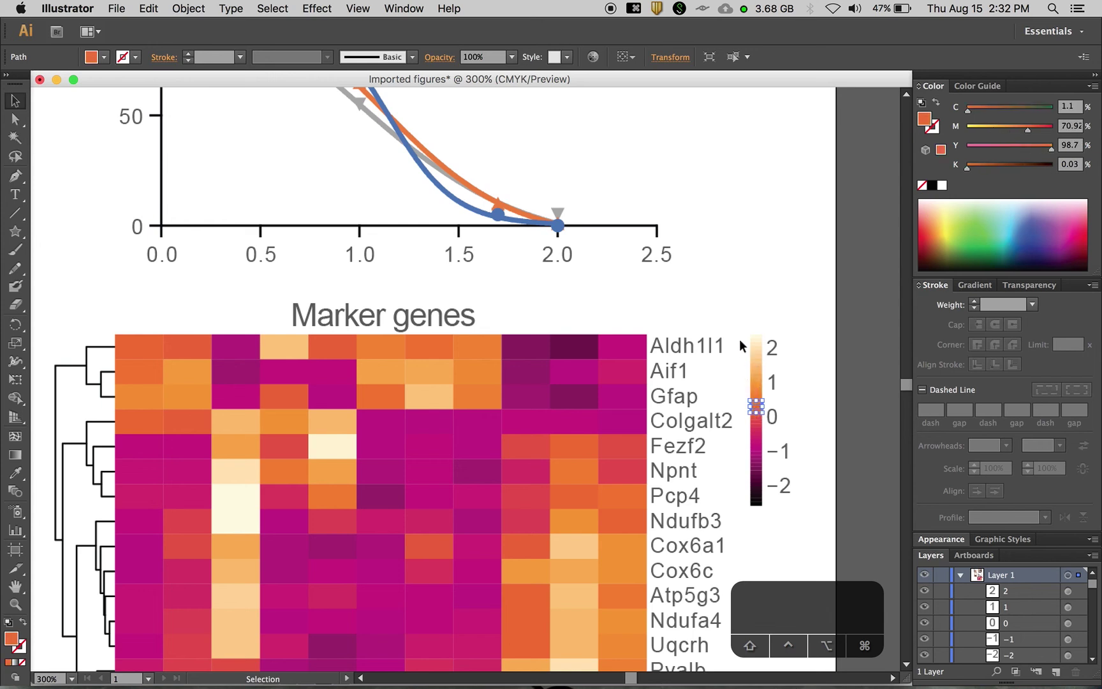
pyautogui.click(764, 301)
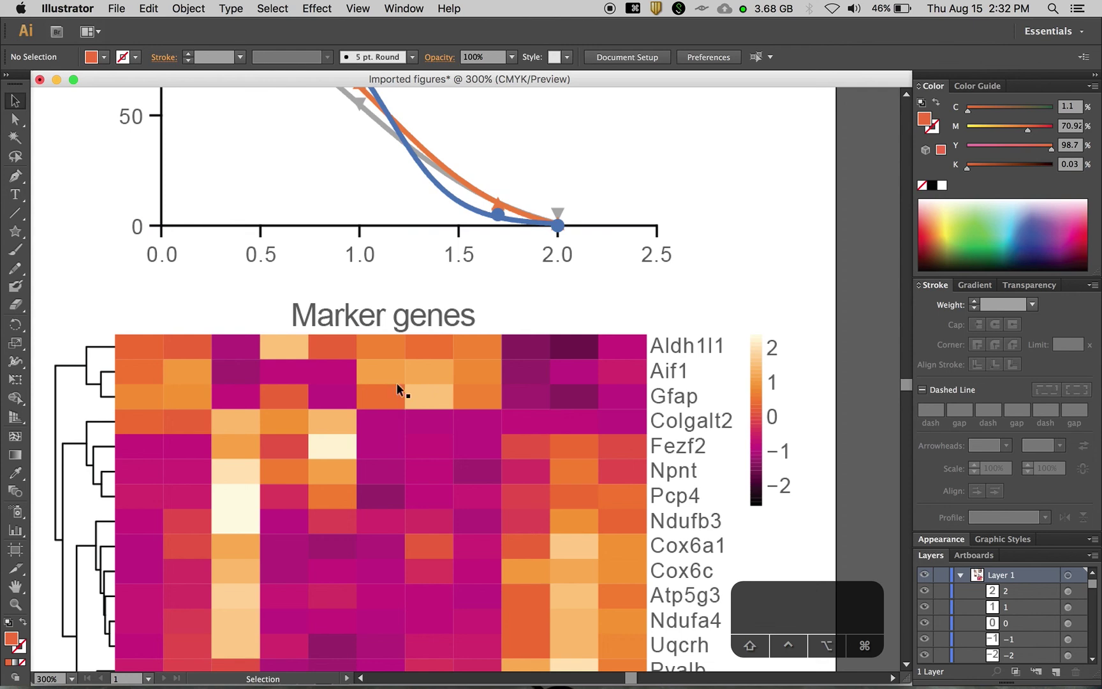
pyautogui.click(396, 387)
pyautogui.click(774, 302)
pyautogui.press('super+minus')
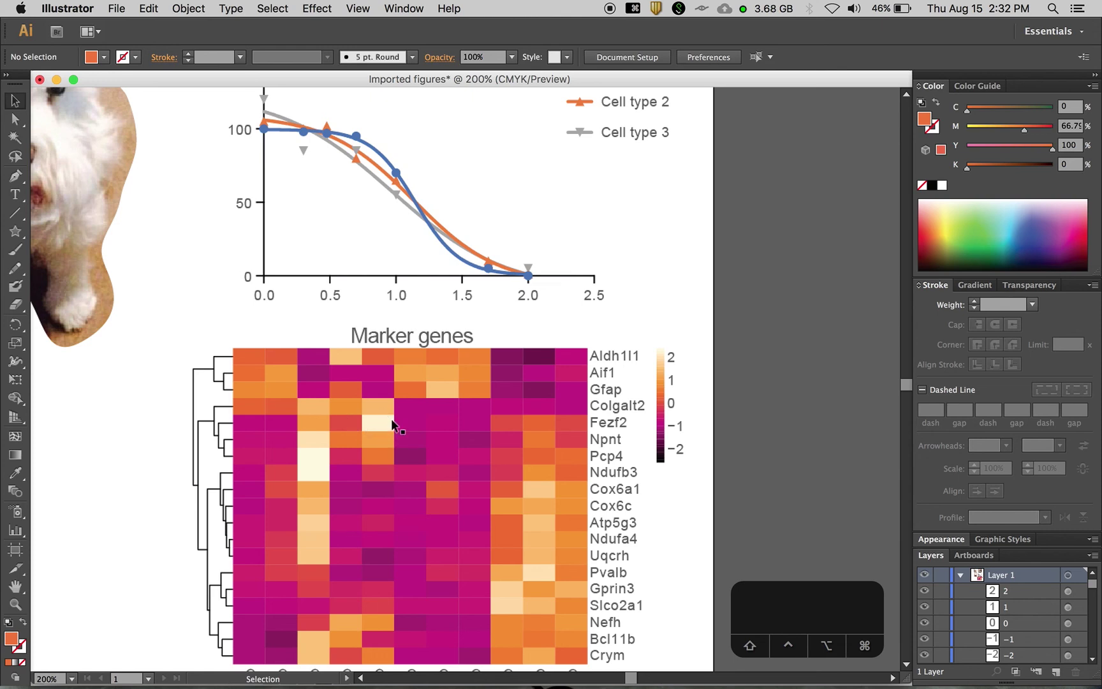
pyautogui.scroll(-2, 386, 418)
pyautogui.scroll(-3, 494, 409)
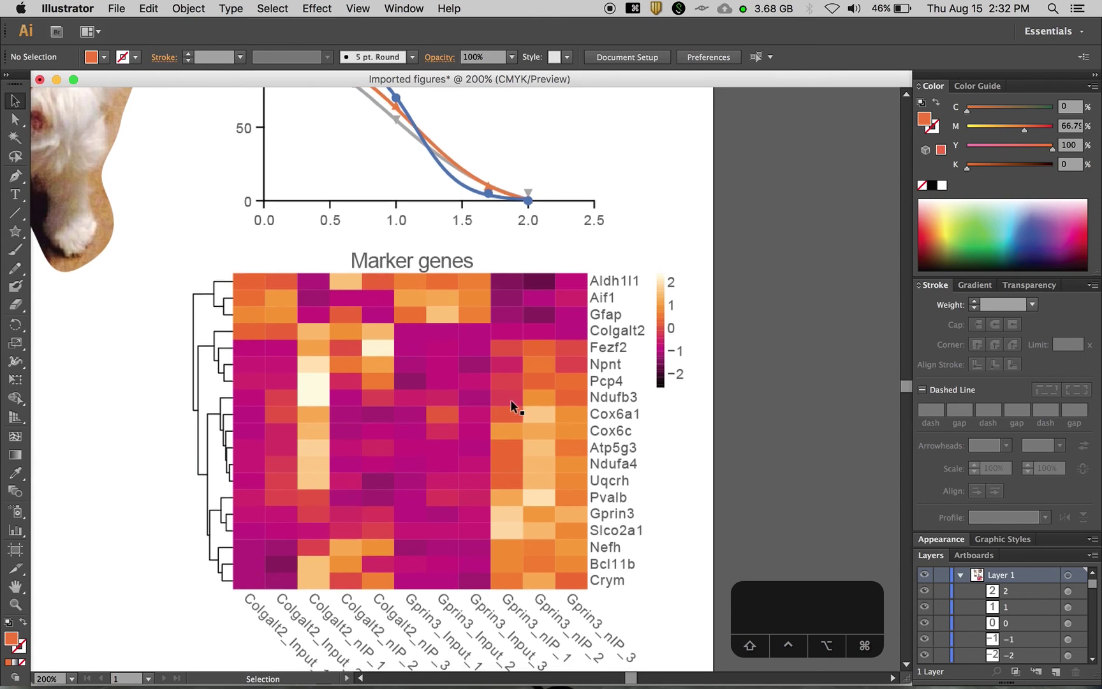
pyautogui.scroll(-2, 510, 399)
# Color the first three Colgalt2 sample labels with the Cell type 1 blue from the box plot and remove their stroke.
pyautogui.press('super+minus')
pyautogui.press('super+minus')
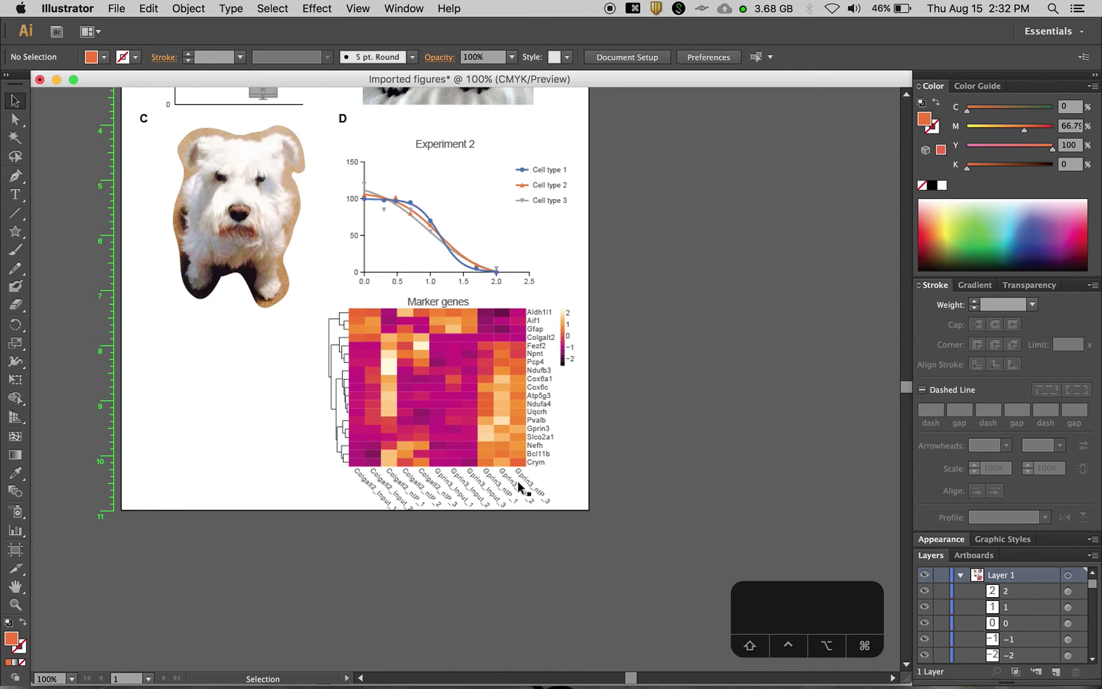
pyautogui.scroll(2, 547, 481)
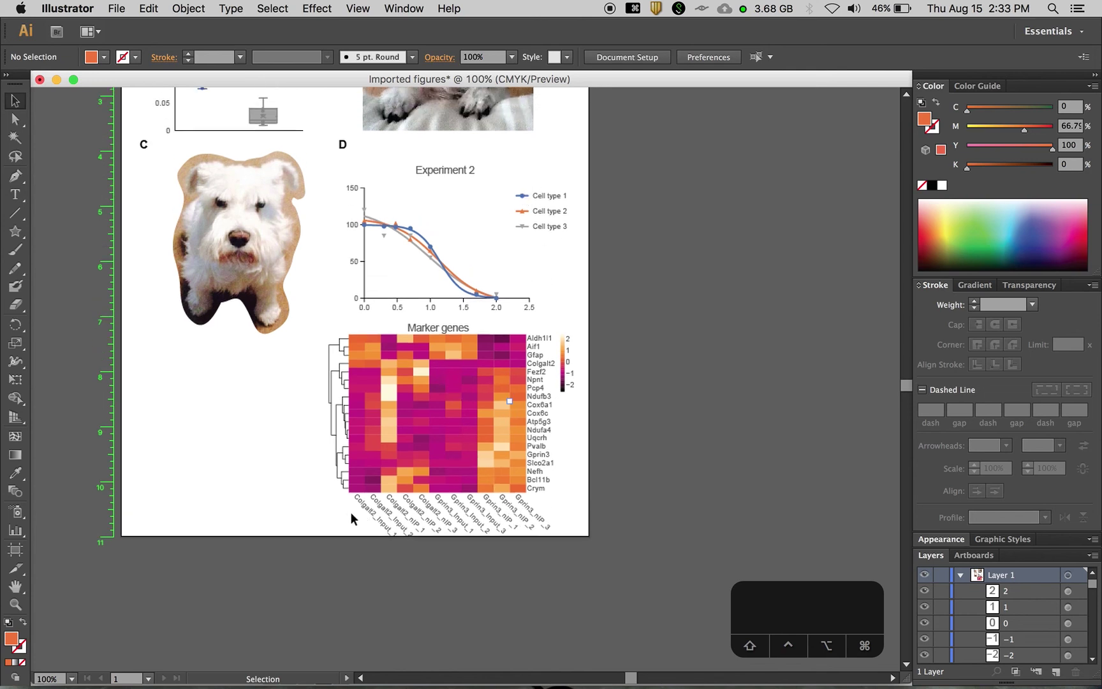
pyautogui.moveTo(348, 505); pyautogui.dragTo(401, 507)
pyautogui.scroll(8, 401, 507)
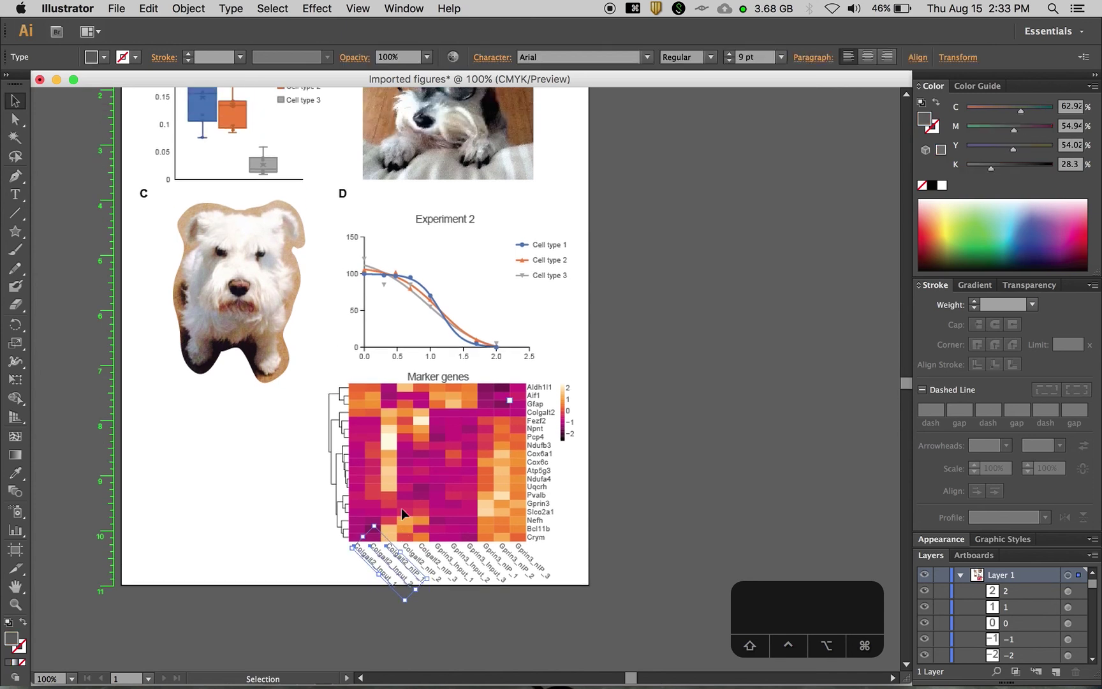
pyautogui.press('i')
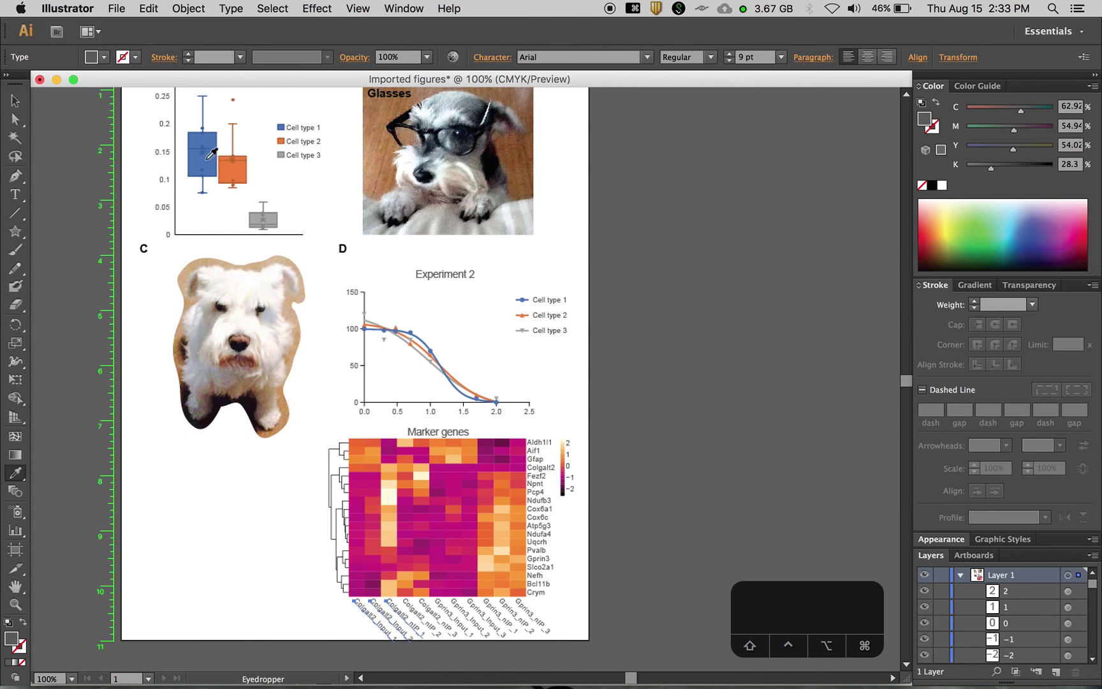
pyautogui.click(211, 161)
pyautogui.click(364, 328)
pyautogui.scroll(-3, 347, 319)
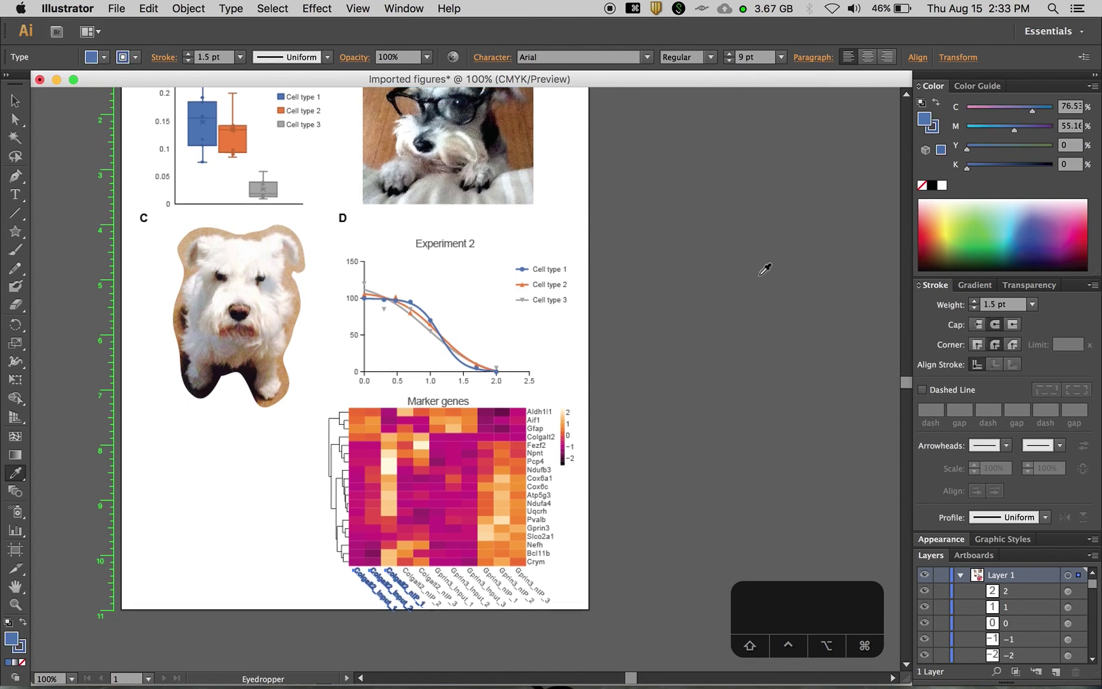
pyautogui.click(922, 184)
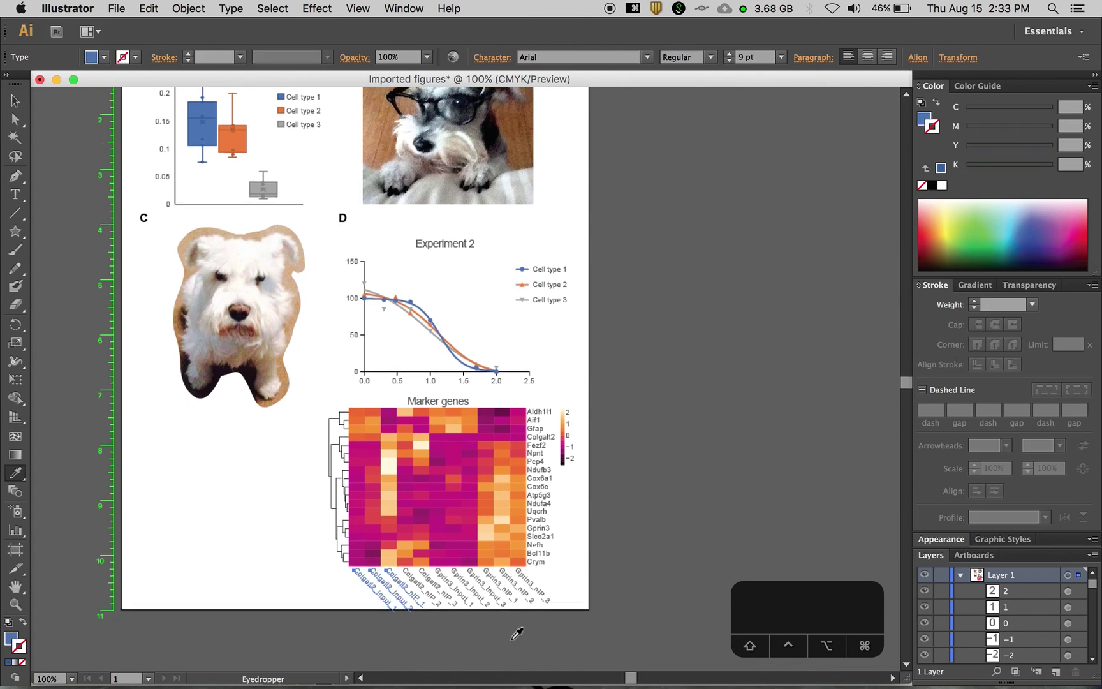
pyautogui.press('v')
pyautogui.click(459, 624)
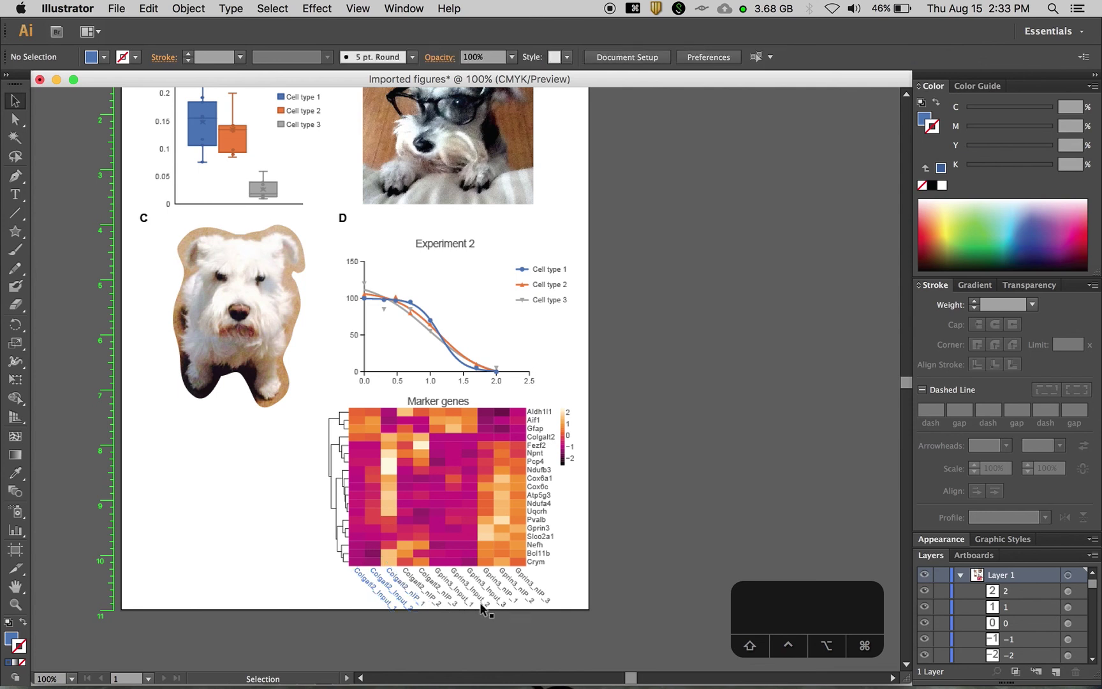
# Color the next three sample labels, Colgalt2_nIP_2, Colgalt2_nIP_3 and Gprin3_Input_1, with the Cell type 2 orange from the Experiment 2 legend.
pyautogui.click(437, 604)
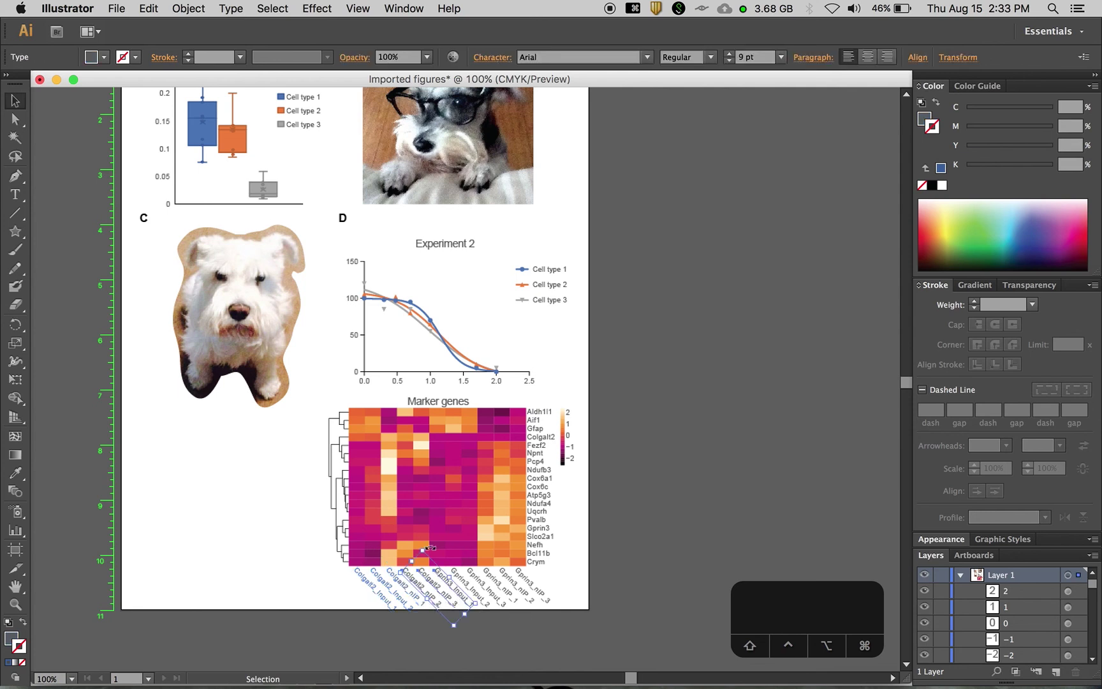
pyautogui.press('i')
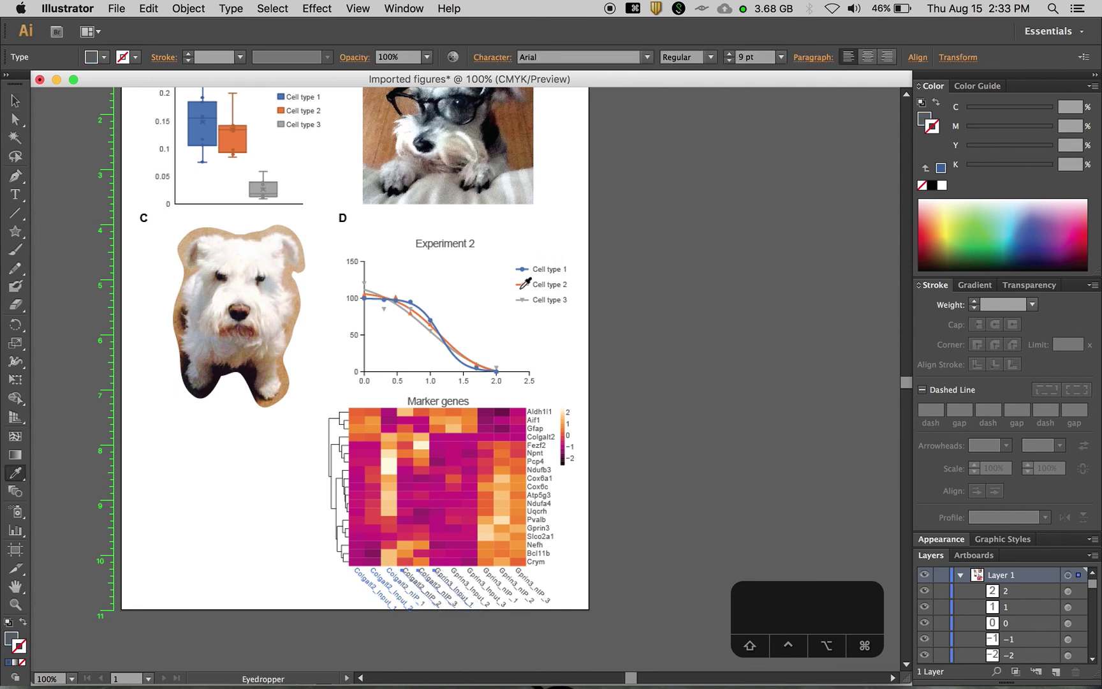
pyautogui.click(522, 284)
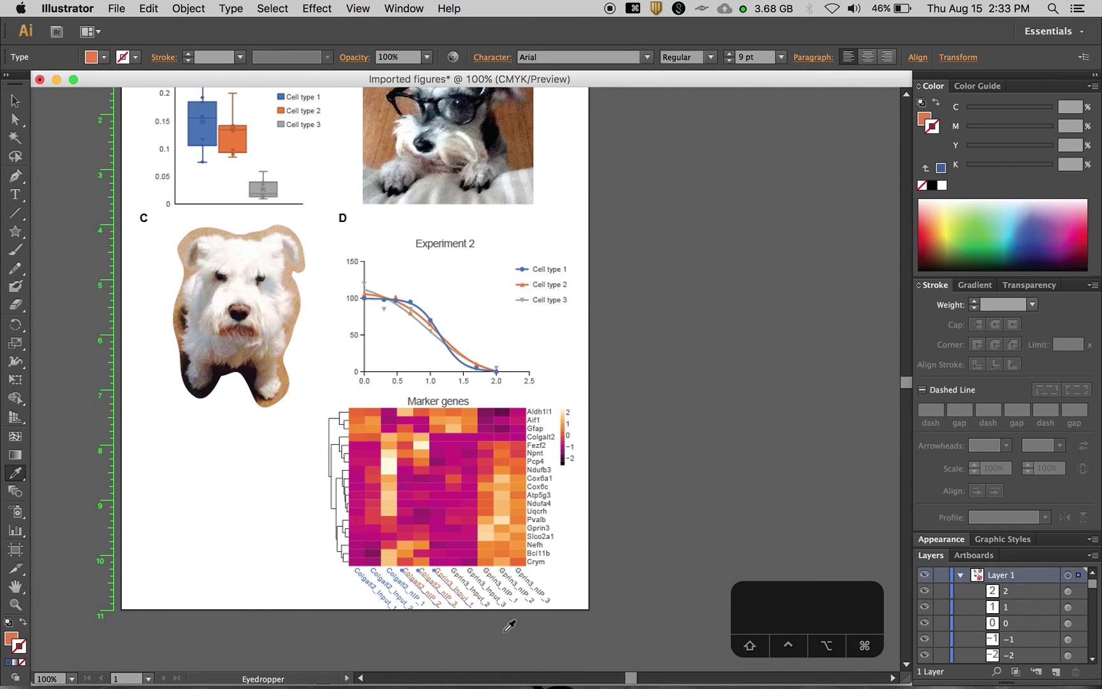
pyautogui.press('v')
pyautogui.click(524, 641)
# Color the Gprin3_Input_2, Gprin3_Input_3 and Gprin3_nIP_1 labels with the Cell type 3 gray from the Experiment 2 legend.
pyautogui.moveTo(522, 616); pyautogui.dragTo(483, 605)
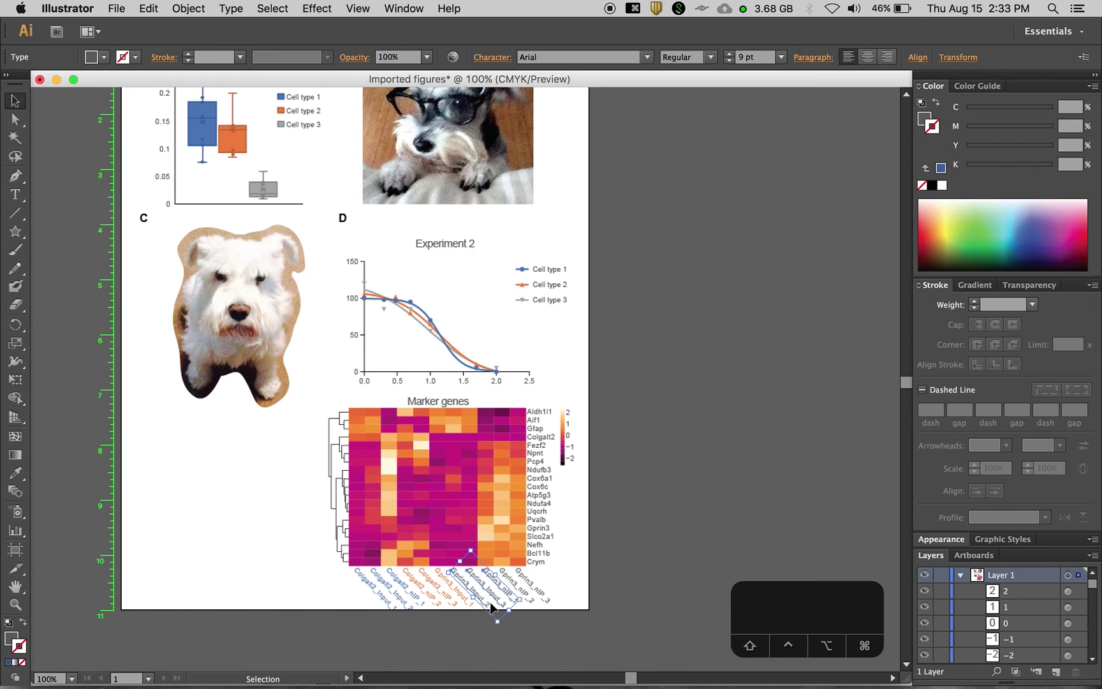
pyautogui.click(925, 119)
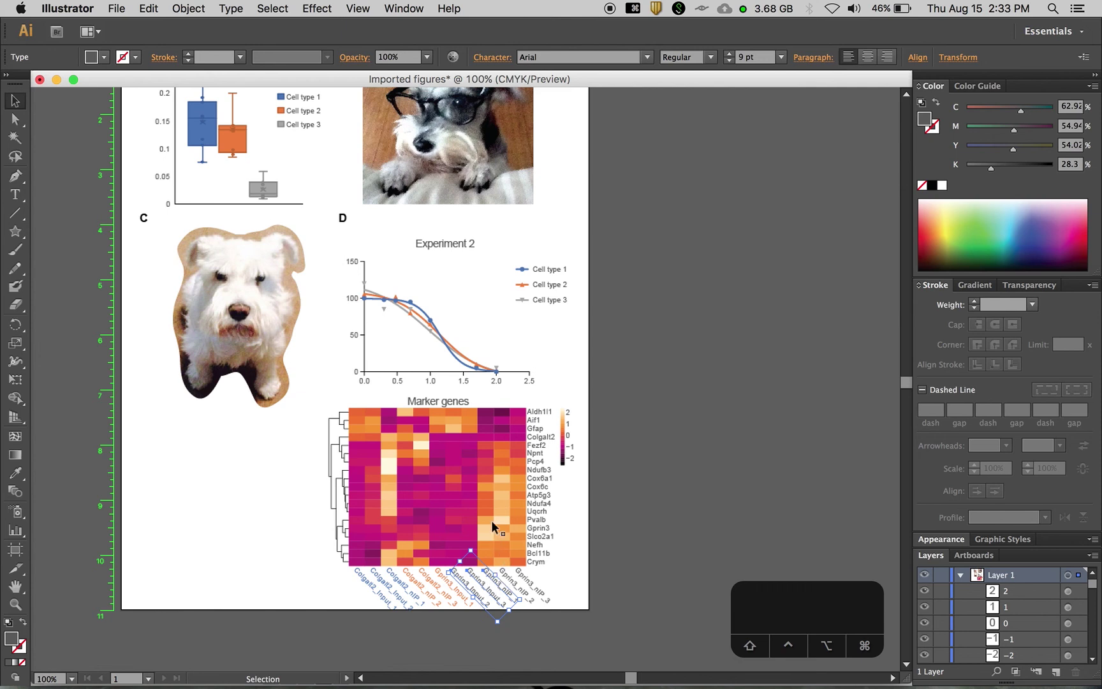
pyautogui.press('i')
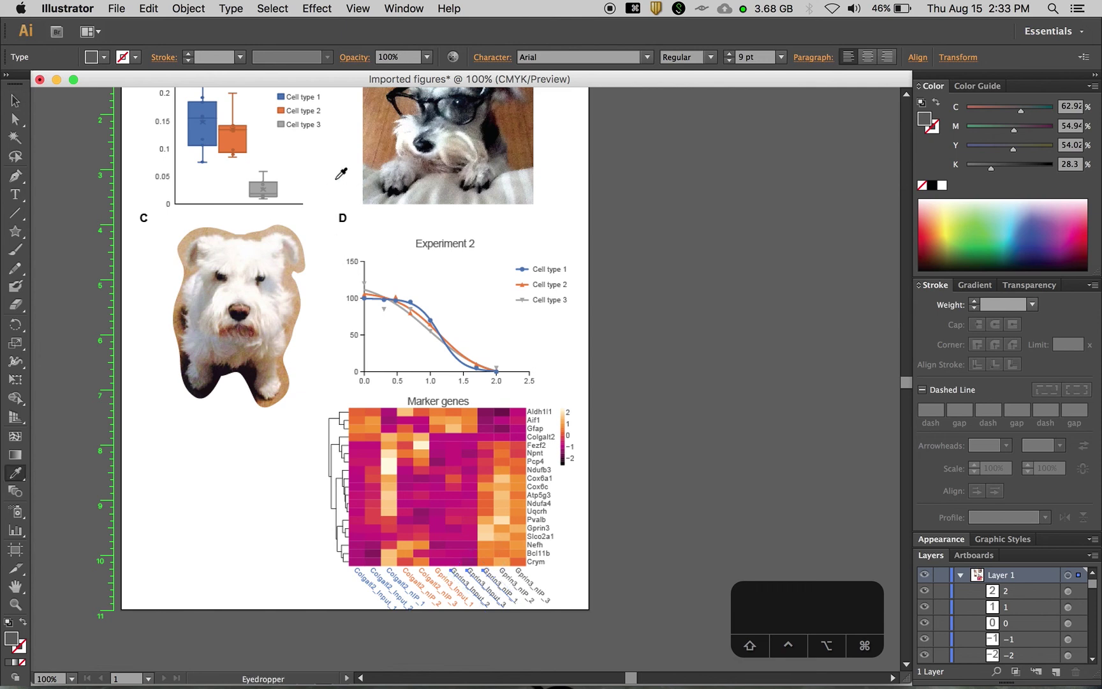
pyautogui.click(523, 299)
pyautogui.press('v')
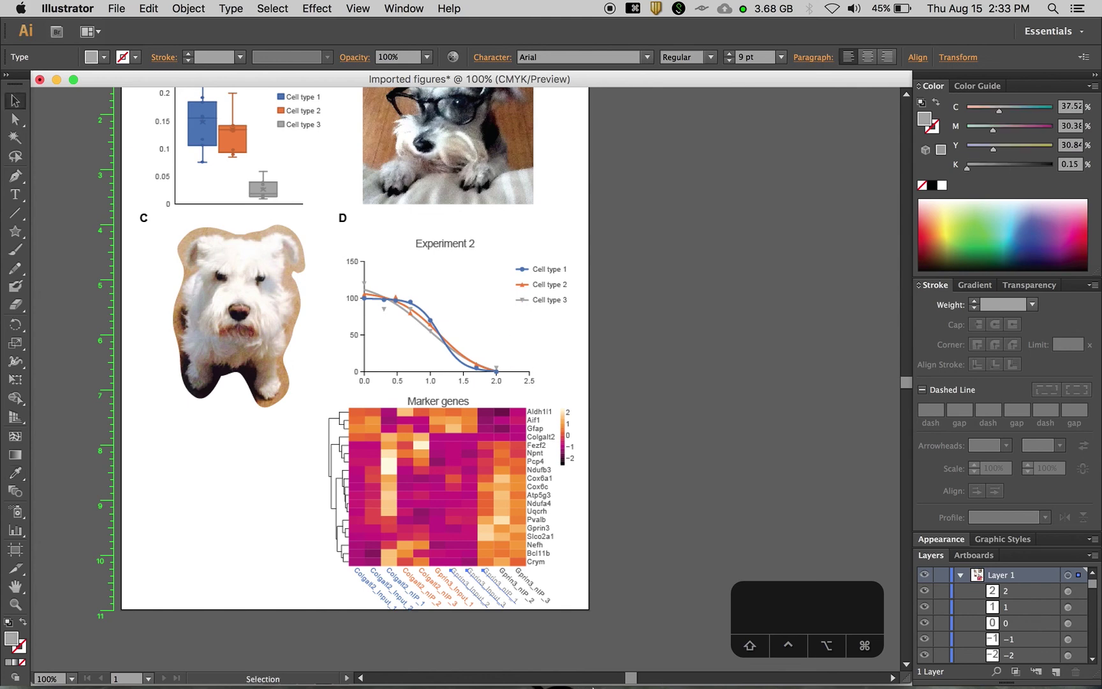
pyautogui.click(592, 621)
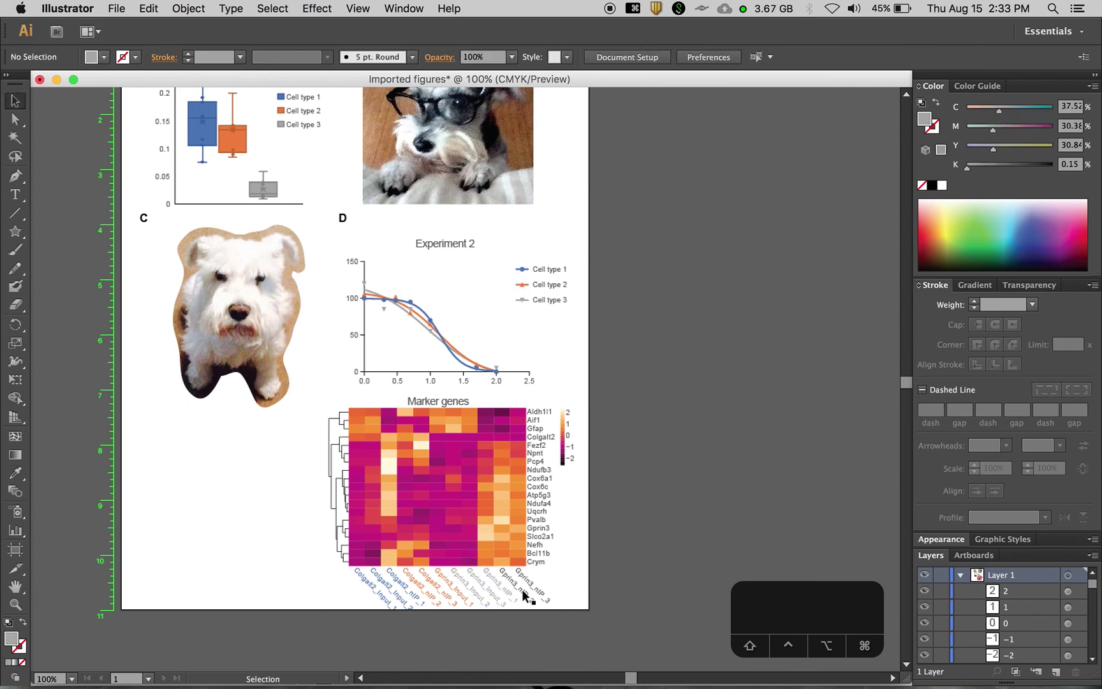
# Draw a rectangle around the heatmap's first three columns and give it the unfilled blue line style of Cell type 1 in the legend.
pyautogui.press('super+equal')
pyautogui.scroll(-3, 455, 601)
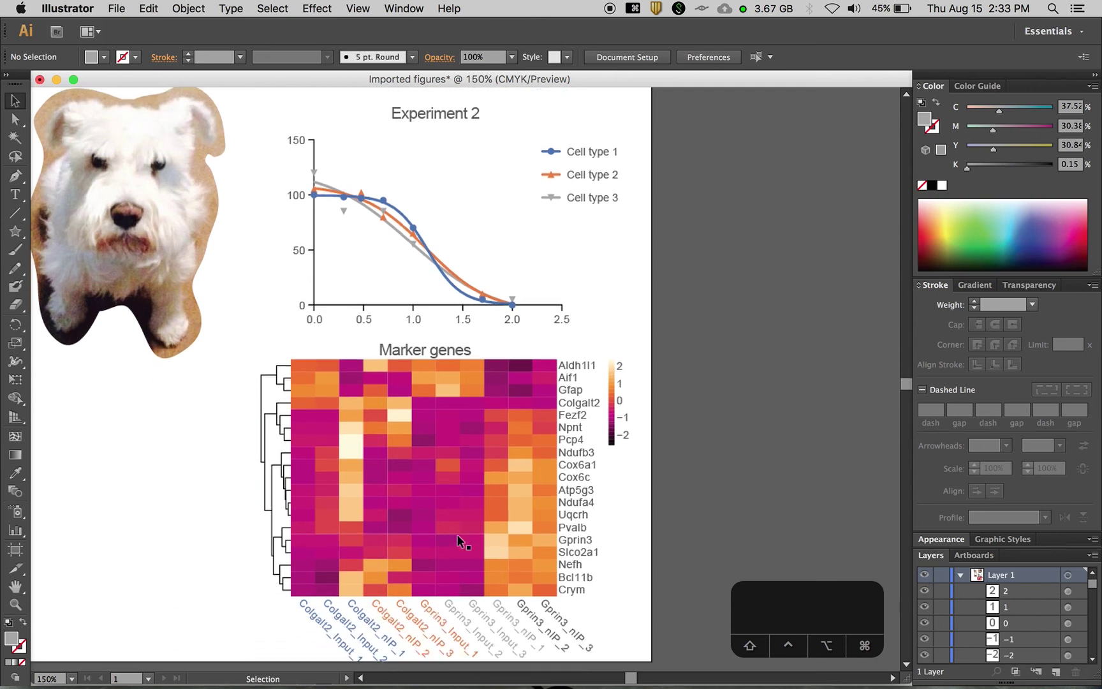
pyautogui.scroll(-3, 456, 539)
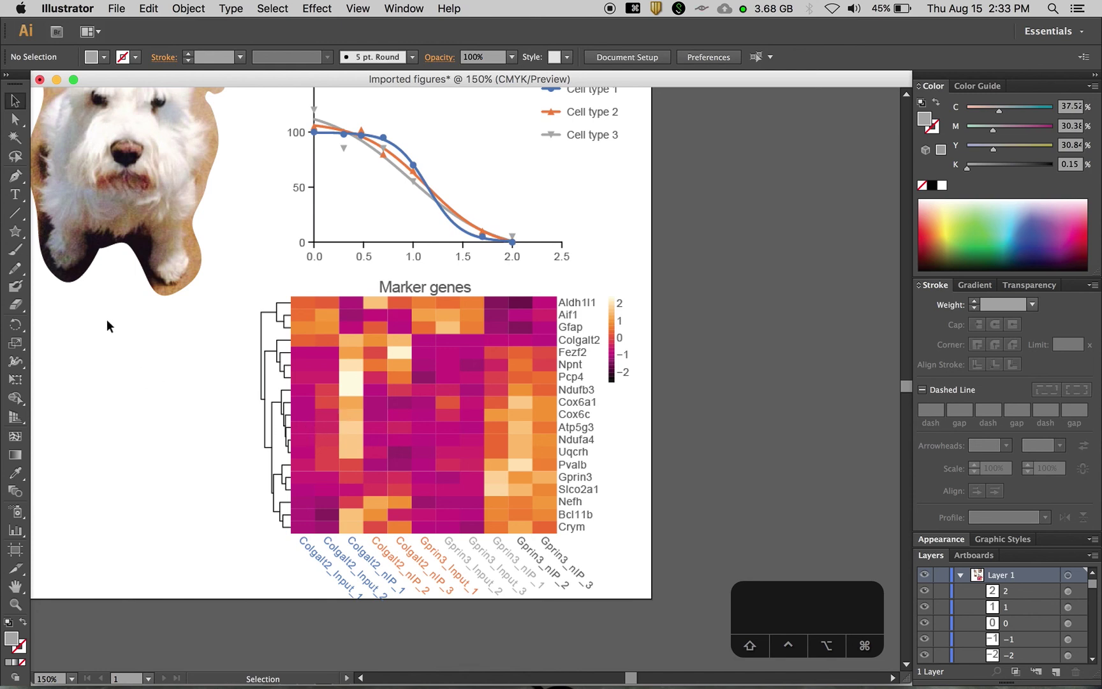
pyautogui.press('m')
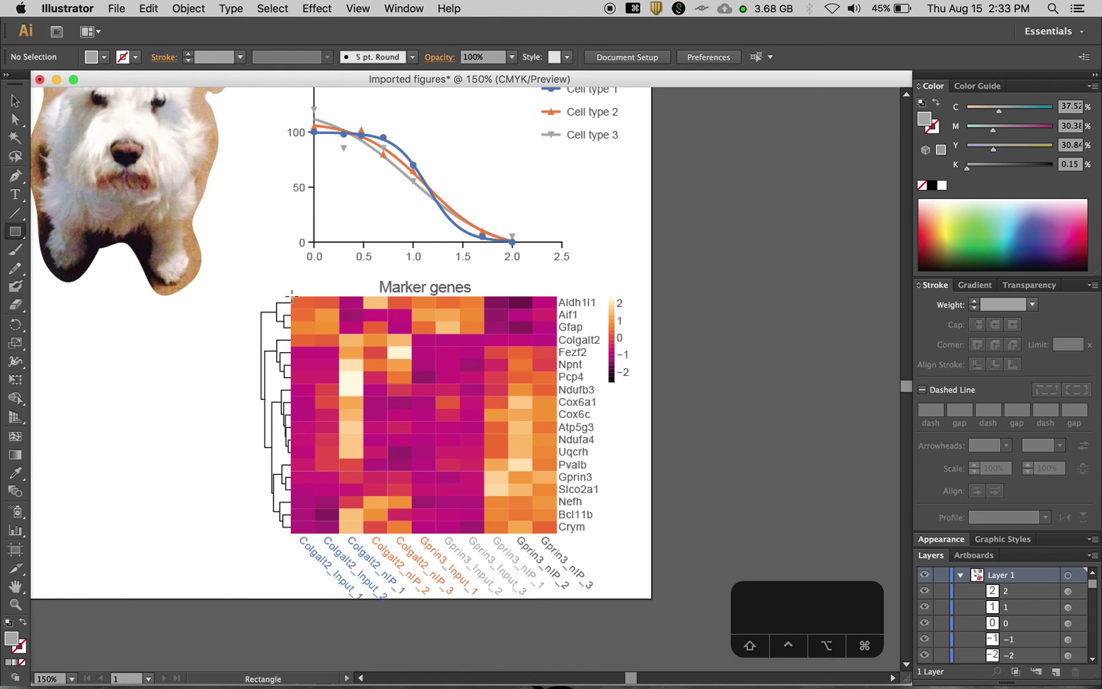
pyautogui.moveTo(292, 296); pyautogui.dragTo(364, 534)
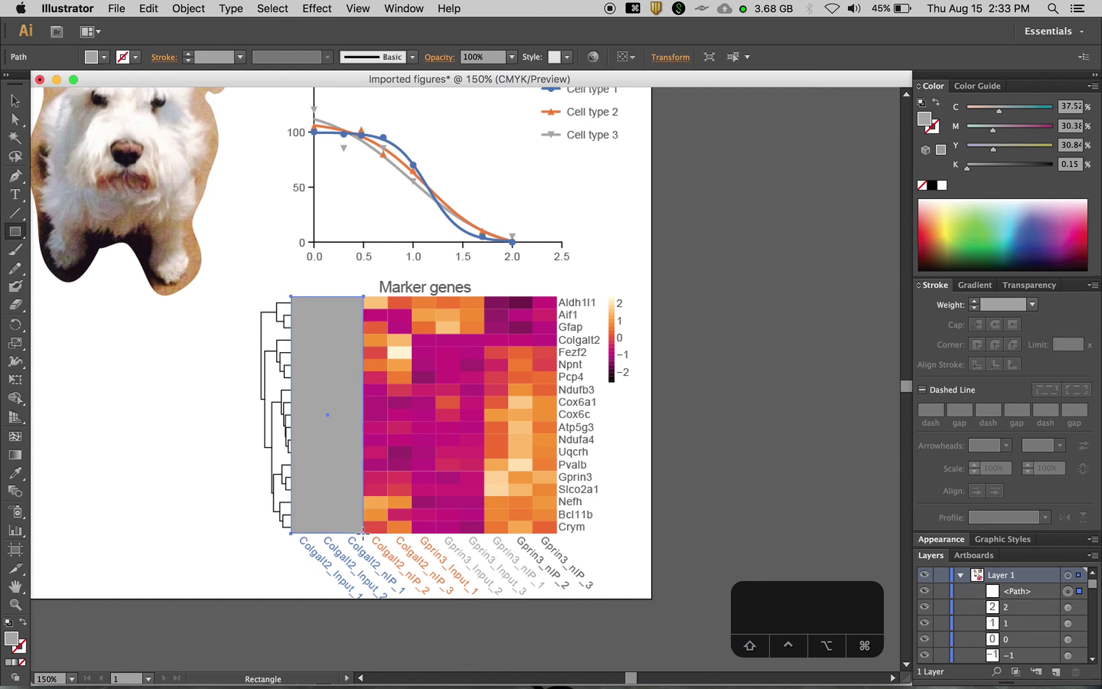
pyautogui.scroll(5, 350, 445)
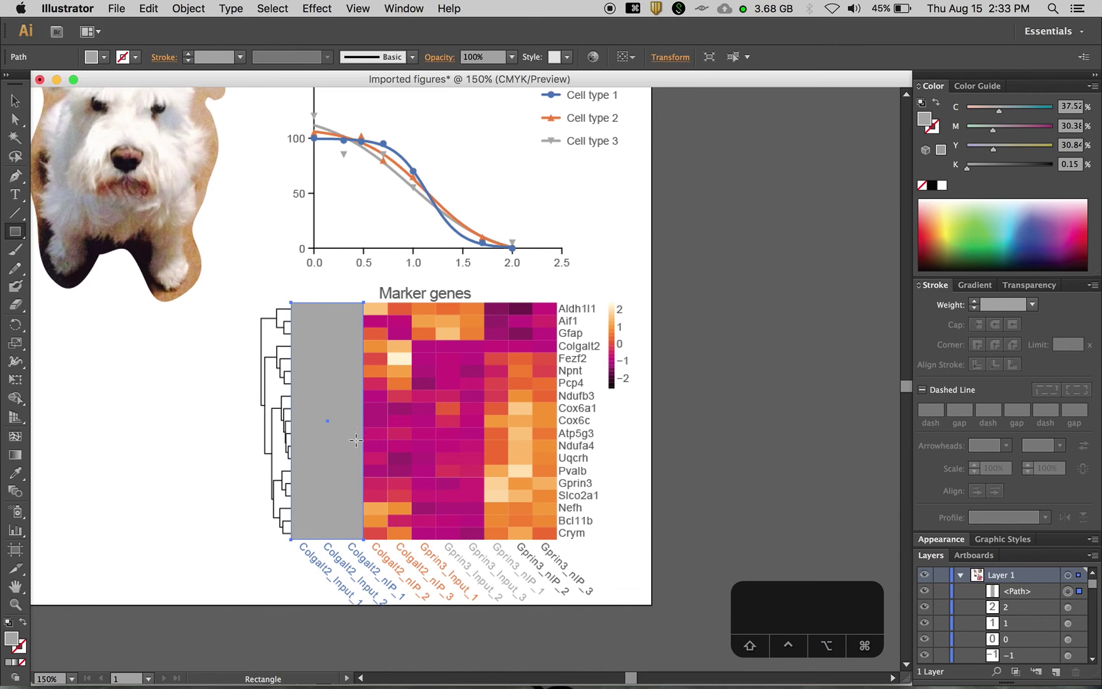
pyautogui.press('i')
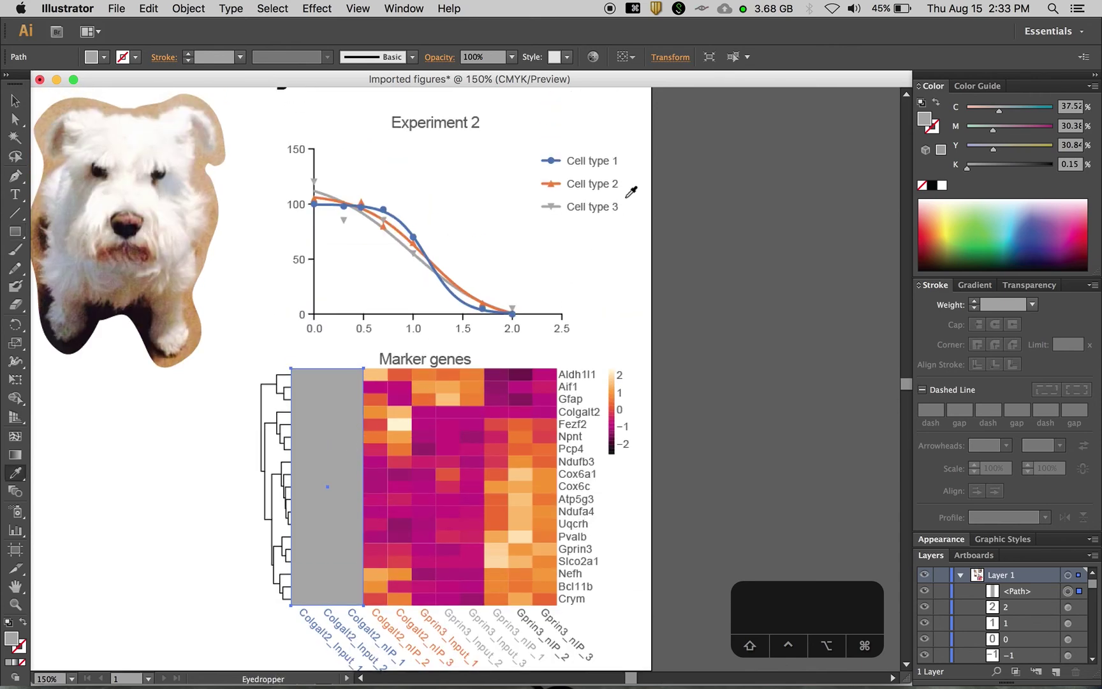
pyautogui.click(561, 160)
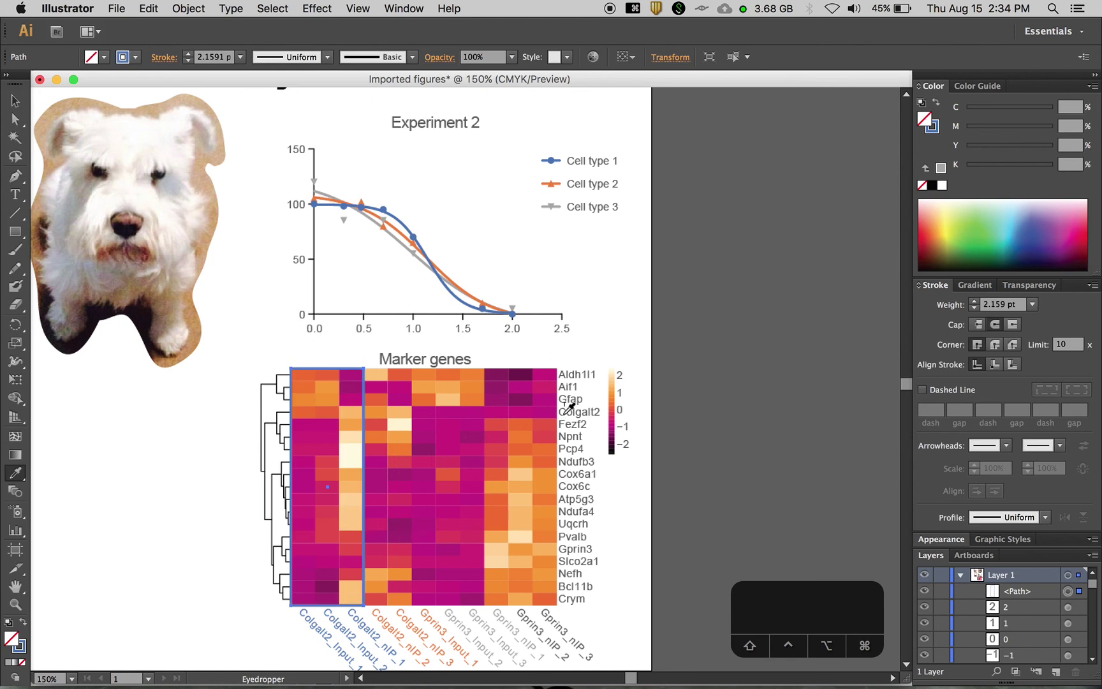
pyautogui.press('v')
pyautogui.scroll(-3, 535, 418)
pyautogui.click(639, 460)
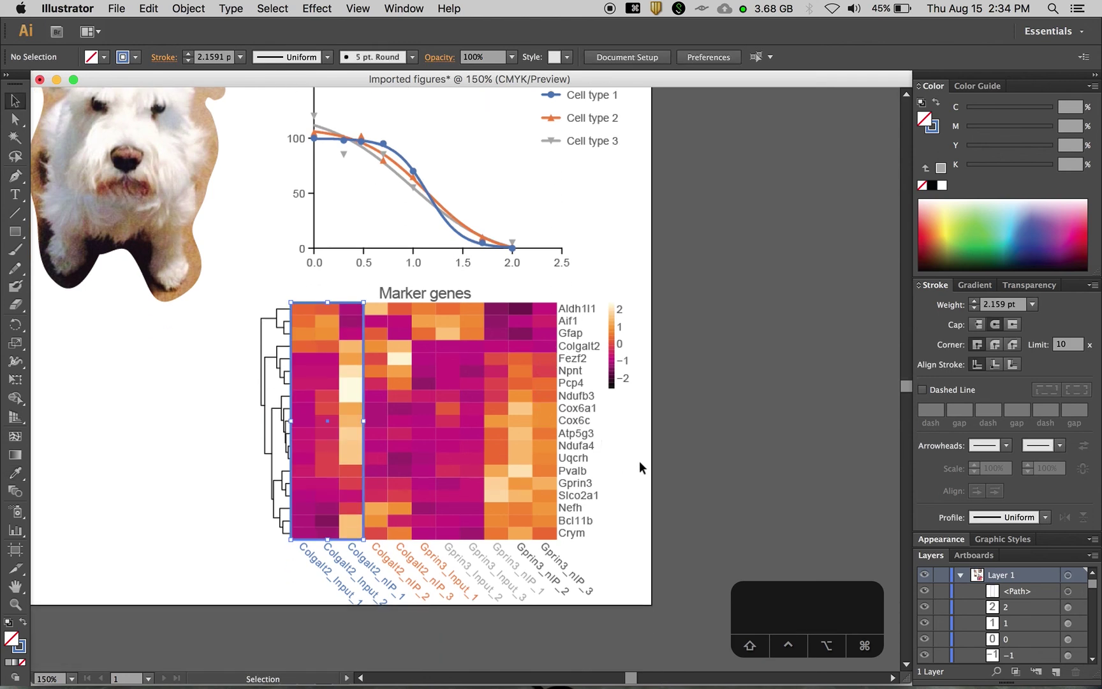
# Duplicate the blue outline onto the next three heatmap columns and recolor the copy with the Cell type 2 orange line style.
pyautogui.click(362, 396)
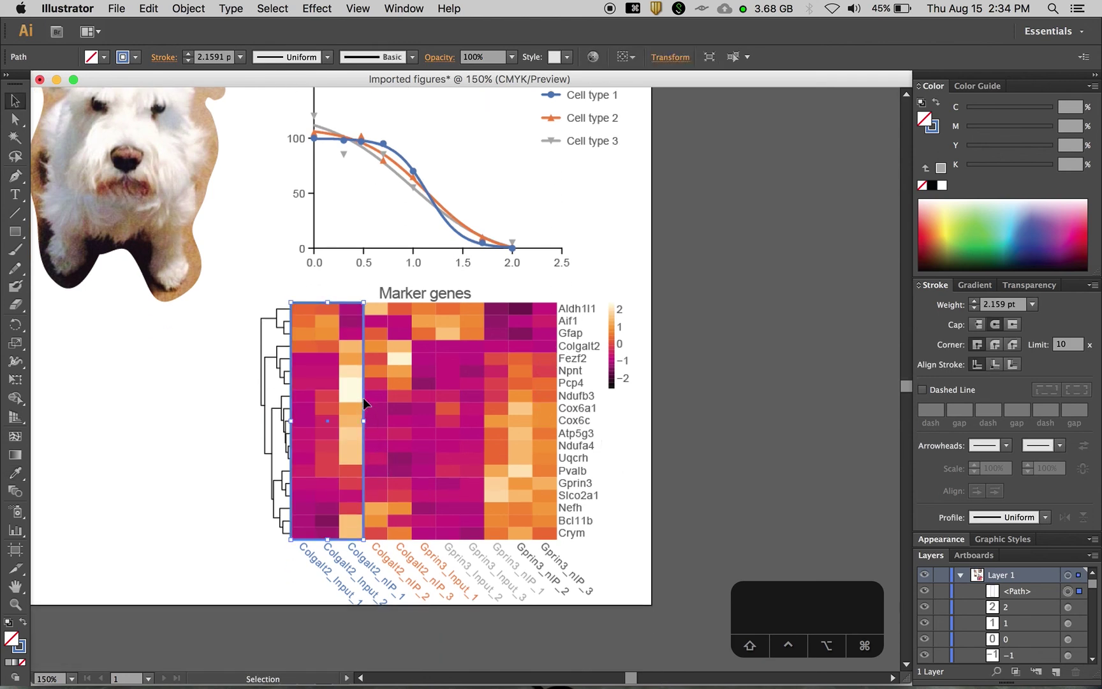
pyautogui.moveTo(363, 398); pyautogui.dragTo(436, 407)
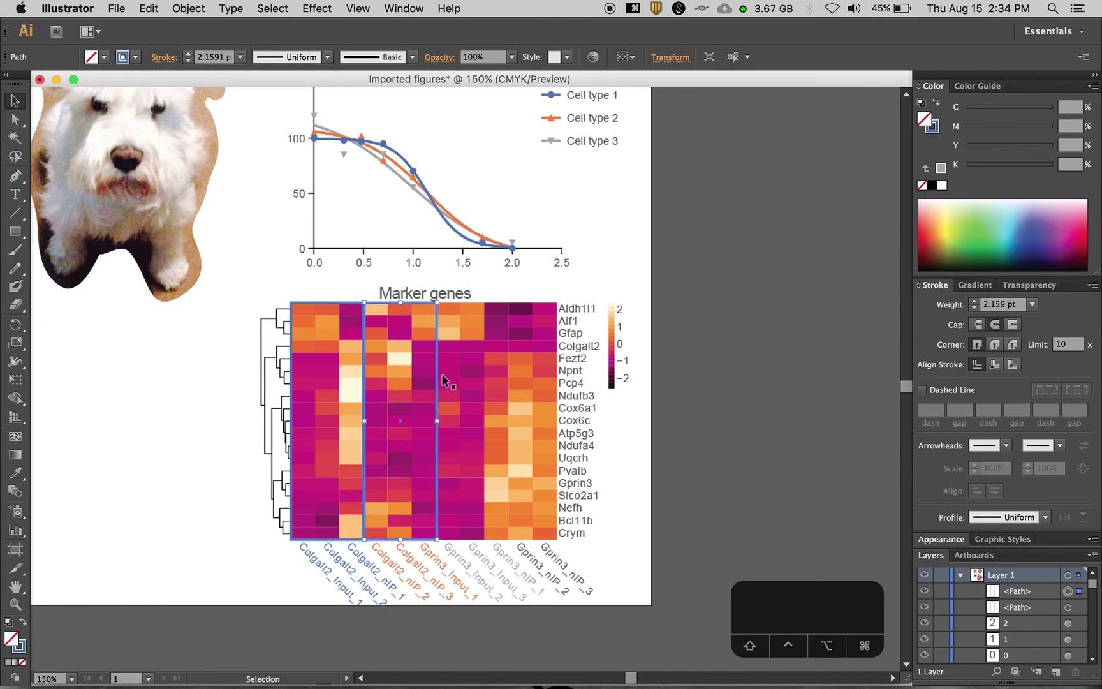
pyautogui.press('i')
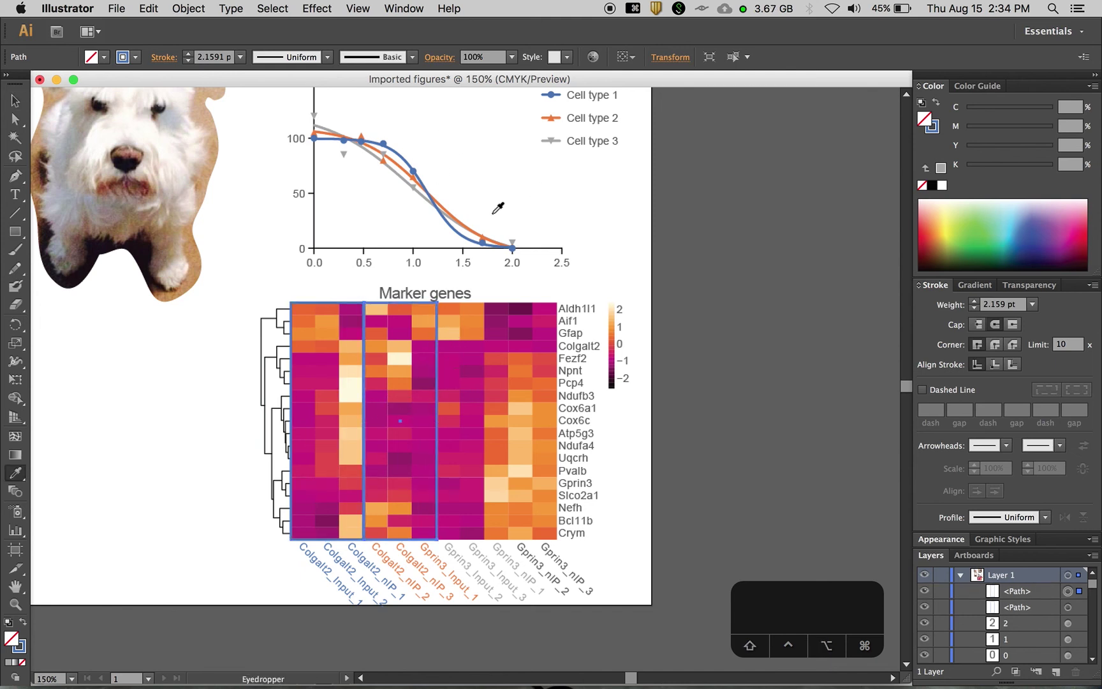
pyautogui.click(561, 118)
pyautogui.press('v')
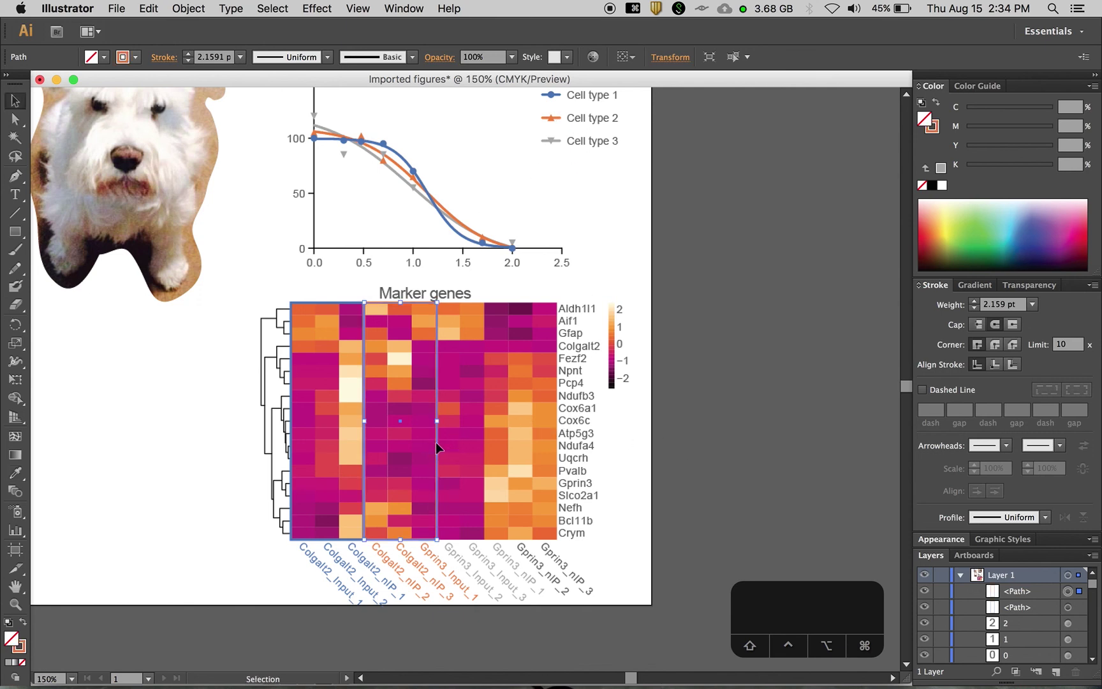
# Duplicate the orange outline onto heatmap columns seven to nine, aligned with its neighbor, and recolor the copy with the Cell type 3 gray line style.
pyautogui.moveTo(436, 441); pyautogui.dragTo(508, 440)
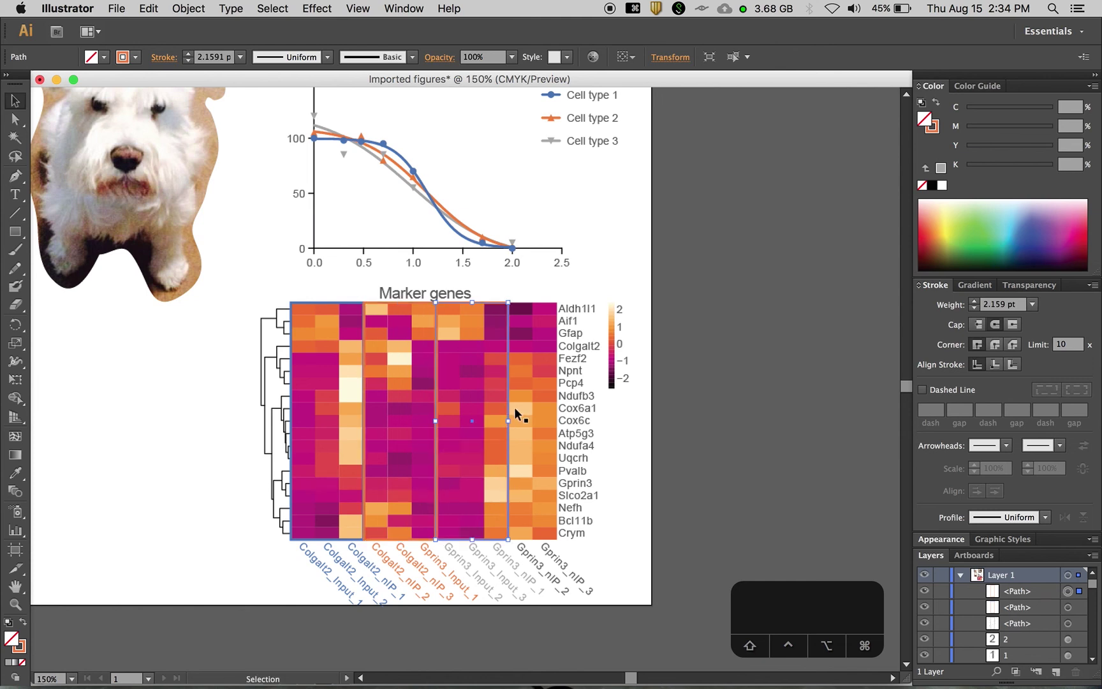
pyautogui.press('i')
pyautogui.click(558, 141)
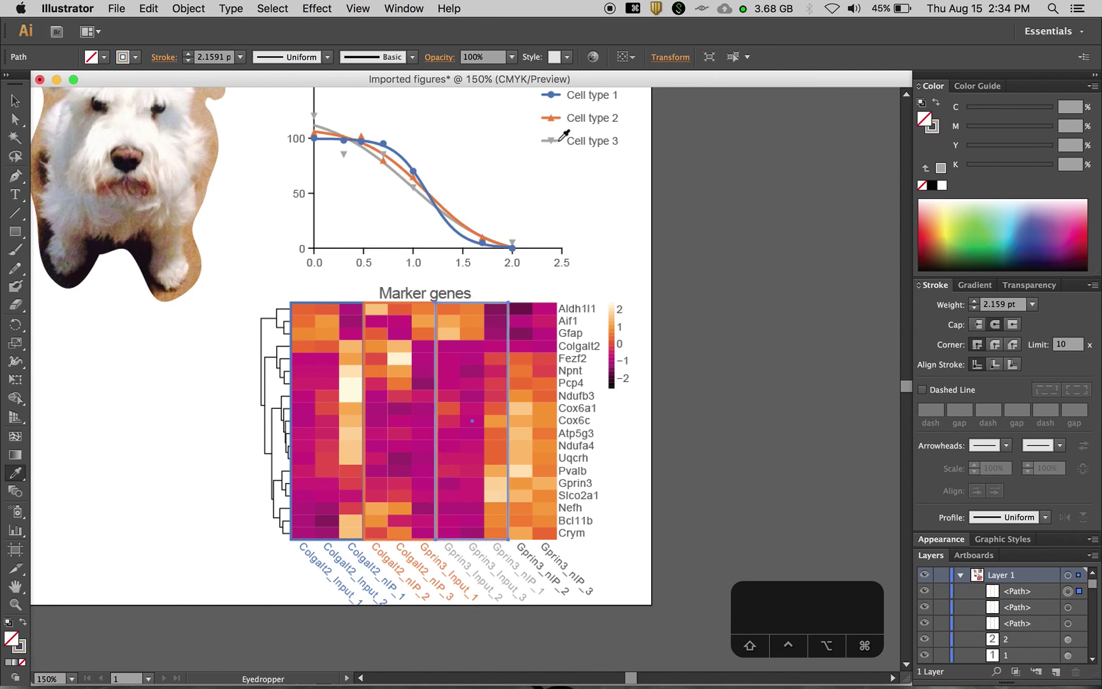
pyautogui.press('v')
pyautogui.click(676, 354)
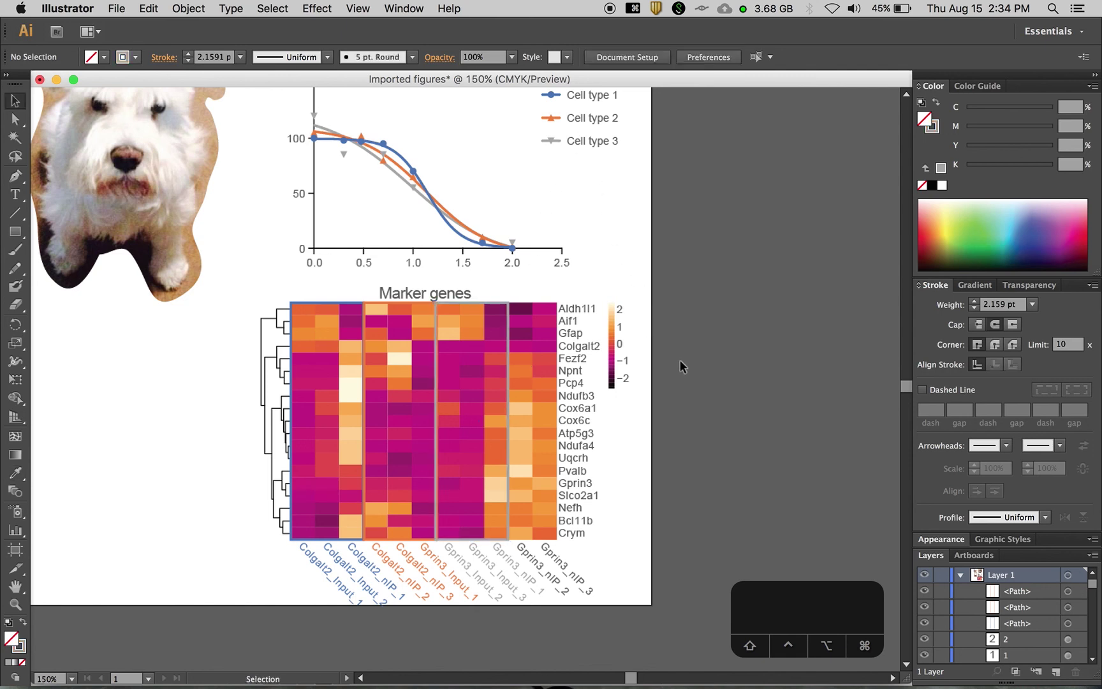
pyautogui.click(507, 398)
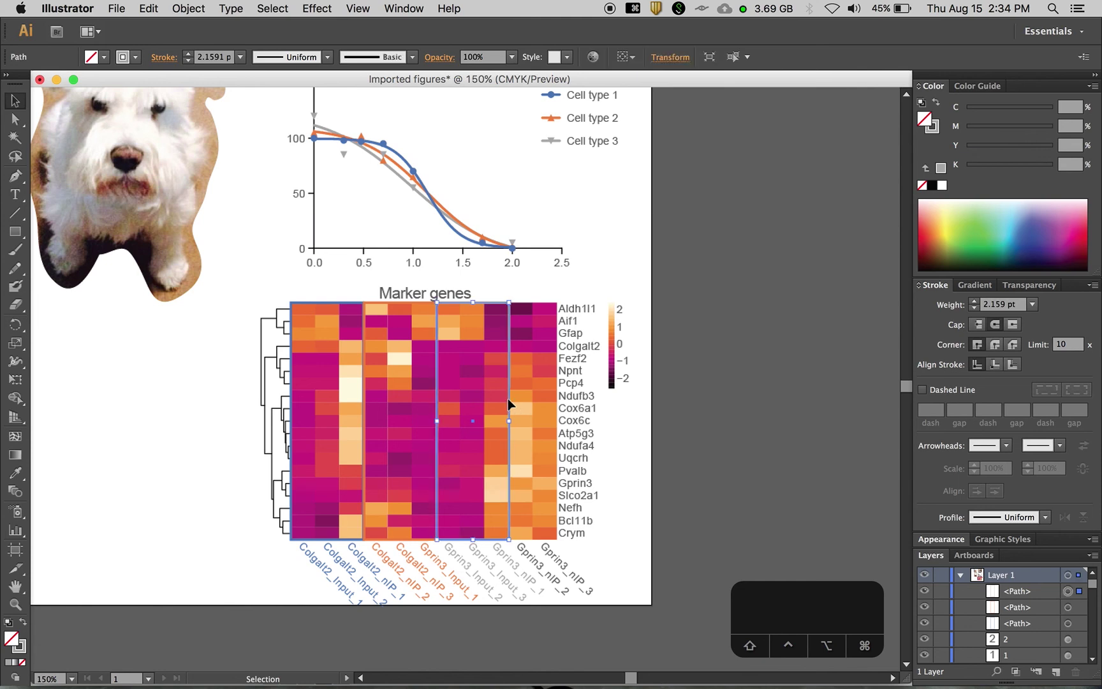
pyautogui.click(689, 371)
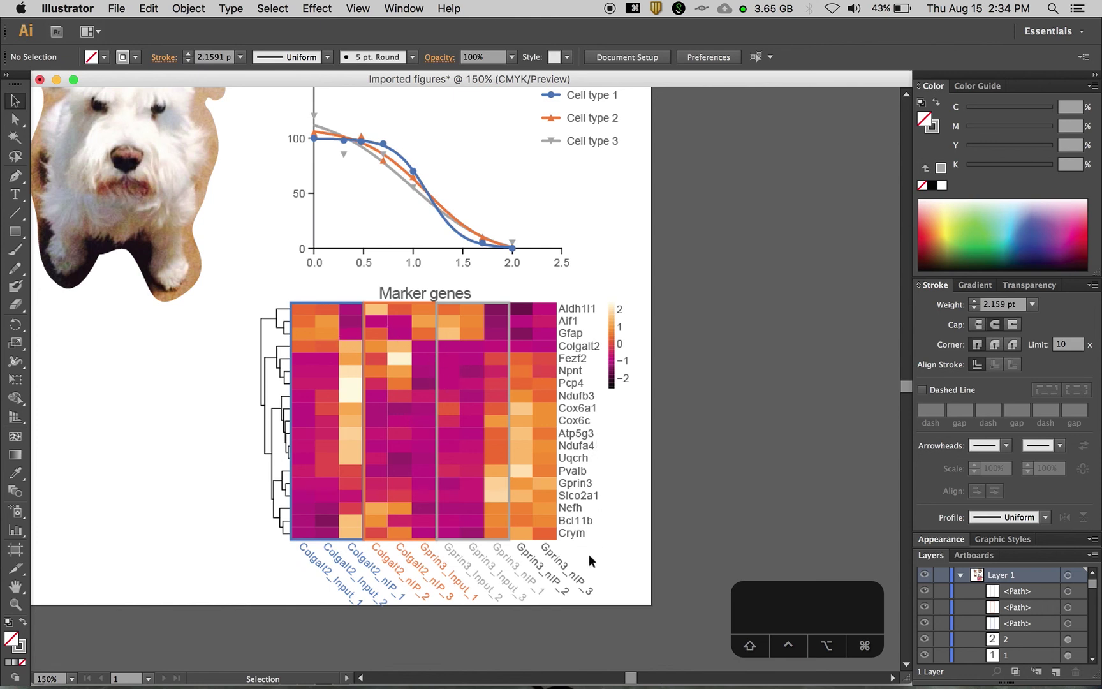
# Delete the heatmap's last two columns with their Gprin3_nIP_2 and Gprin3_nIP_3 labels, and move the gene labels beside the remaining columns.
pyautogui.moveTo(549, 429); pyautogui.dragTo(552, 551)
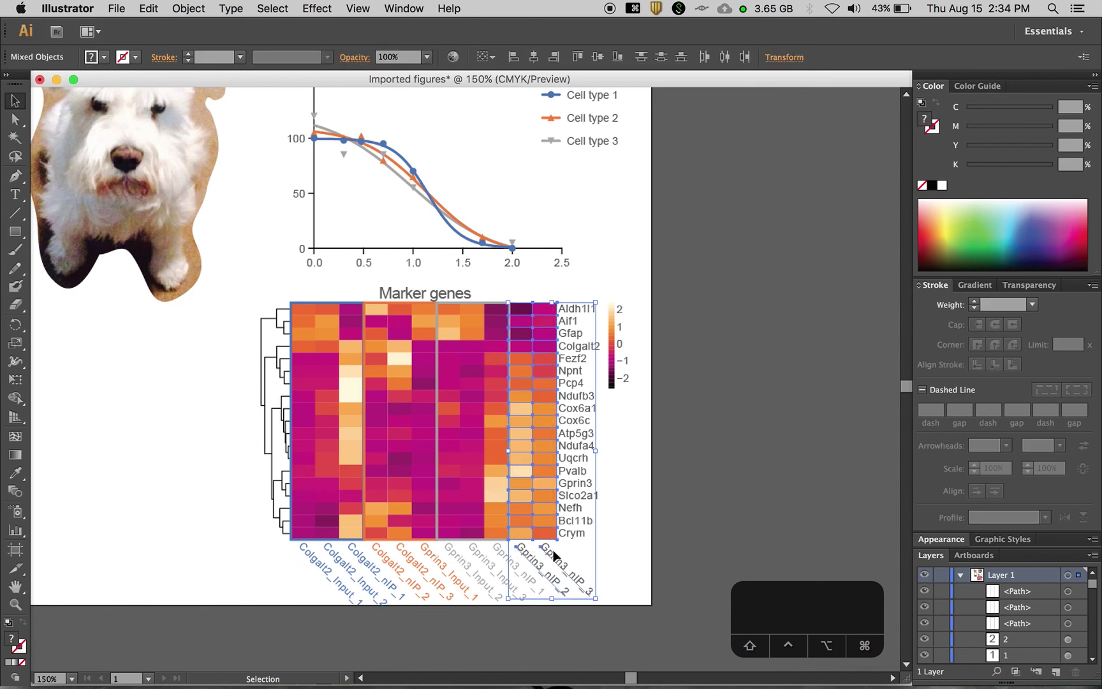
pyautogui.press('Delete')
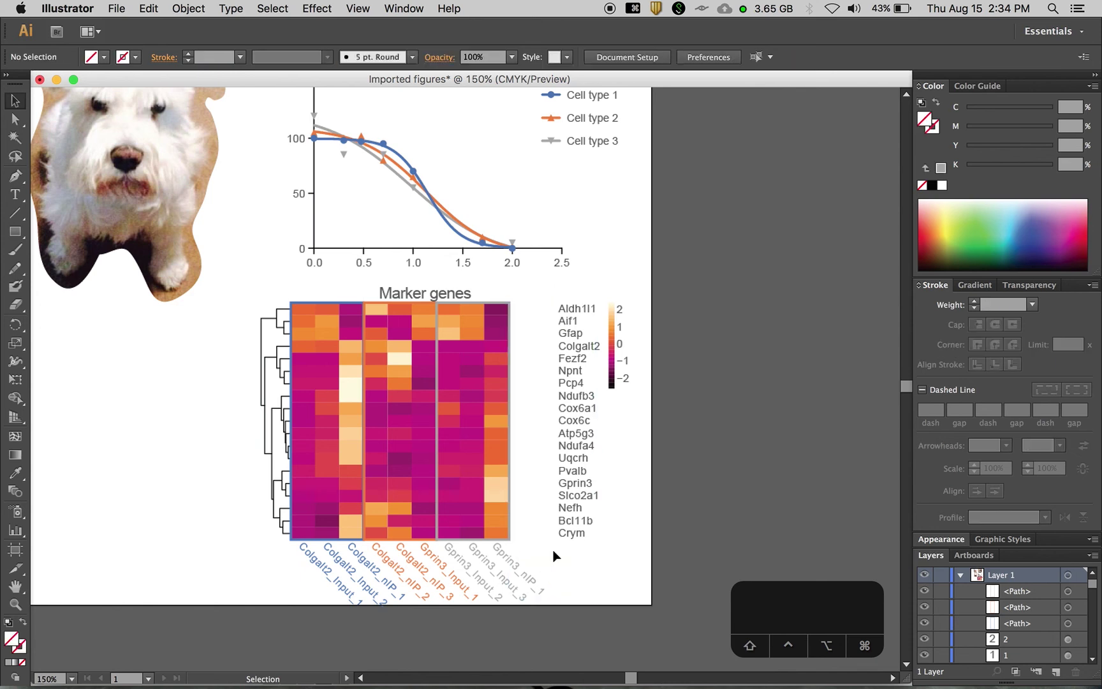
pyautogui.moveTo(560, 459); pyautogui.dragTo(555, 294)
pyautogui.moveTo(574, 362); pyautogui.dragTo(535, 362)
# Move the color scale with its numbers closer to the gene labels and group them.
pyautogui.moveTo(628, 430); pyautogui.dragTo(588, 323)
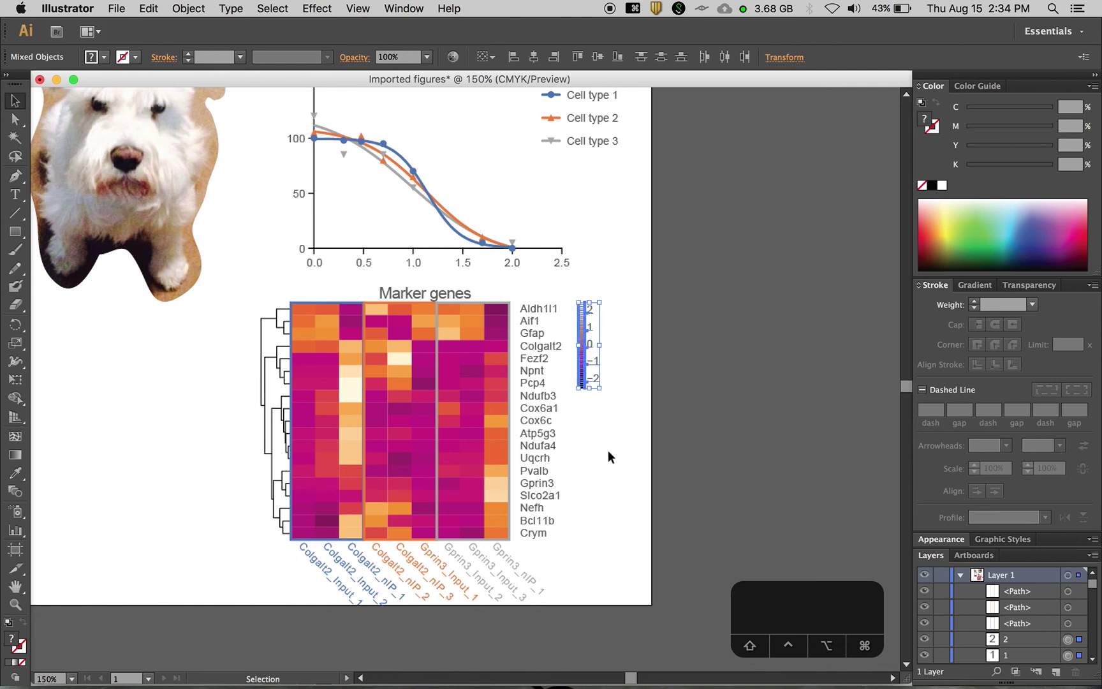
pyautogui.click(616, 402)
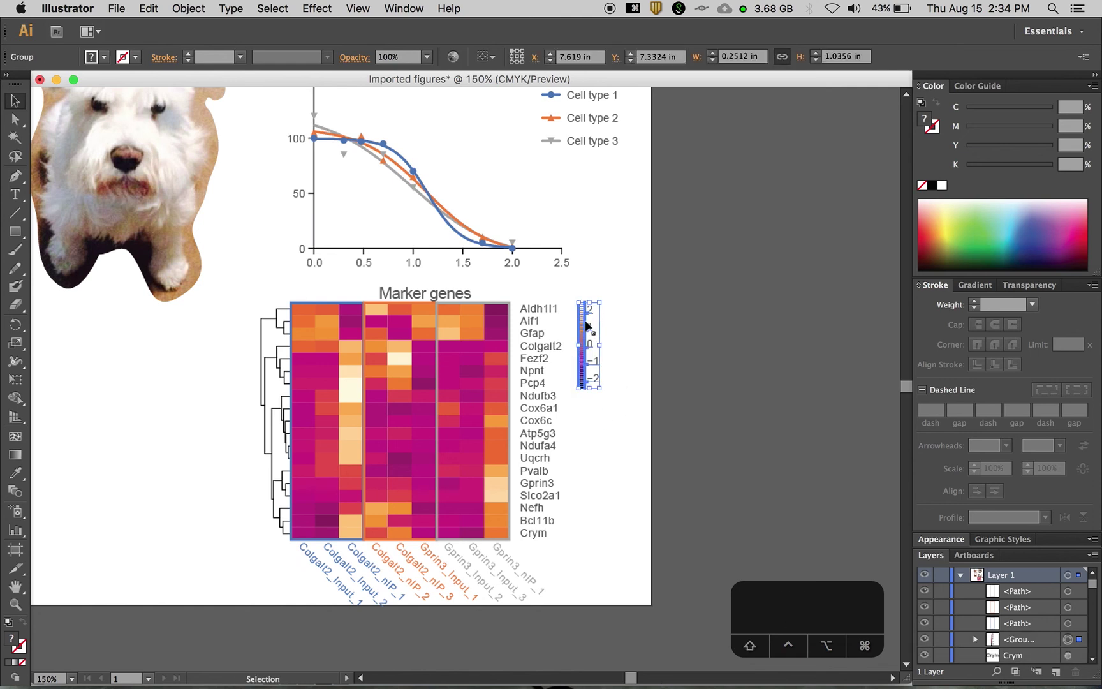
pyautogui.scroll(-1, 533, 529)
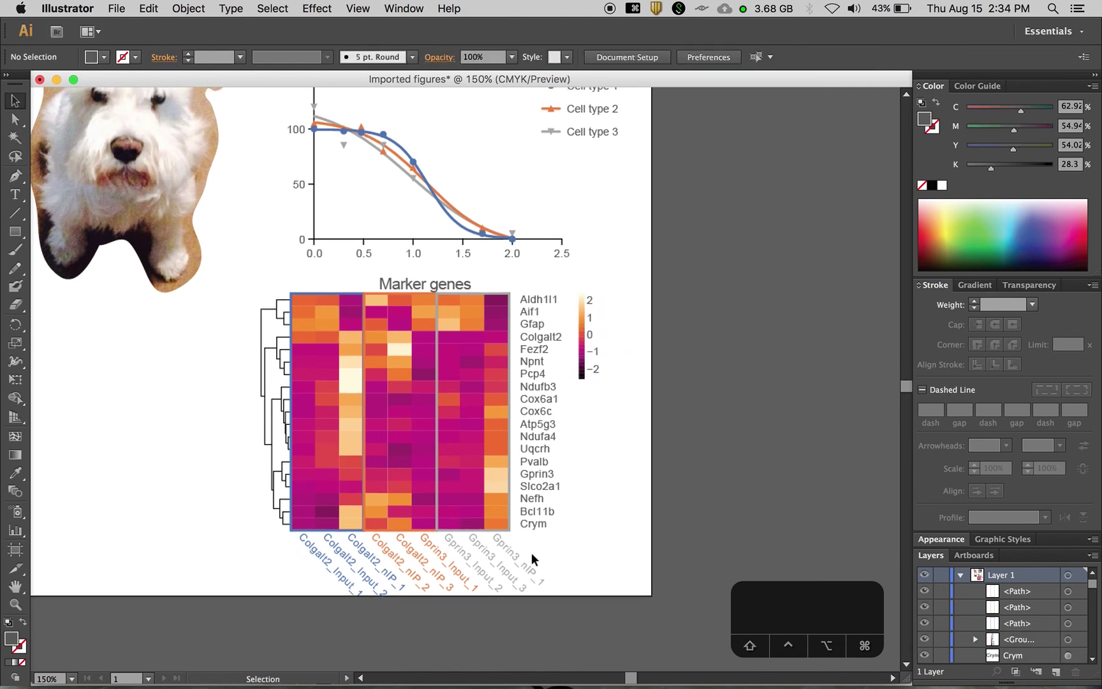
# Center the Marker genes title over the narrowed heatmap.
pyautogui.press('super+minus')
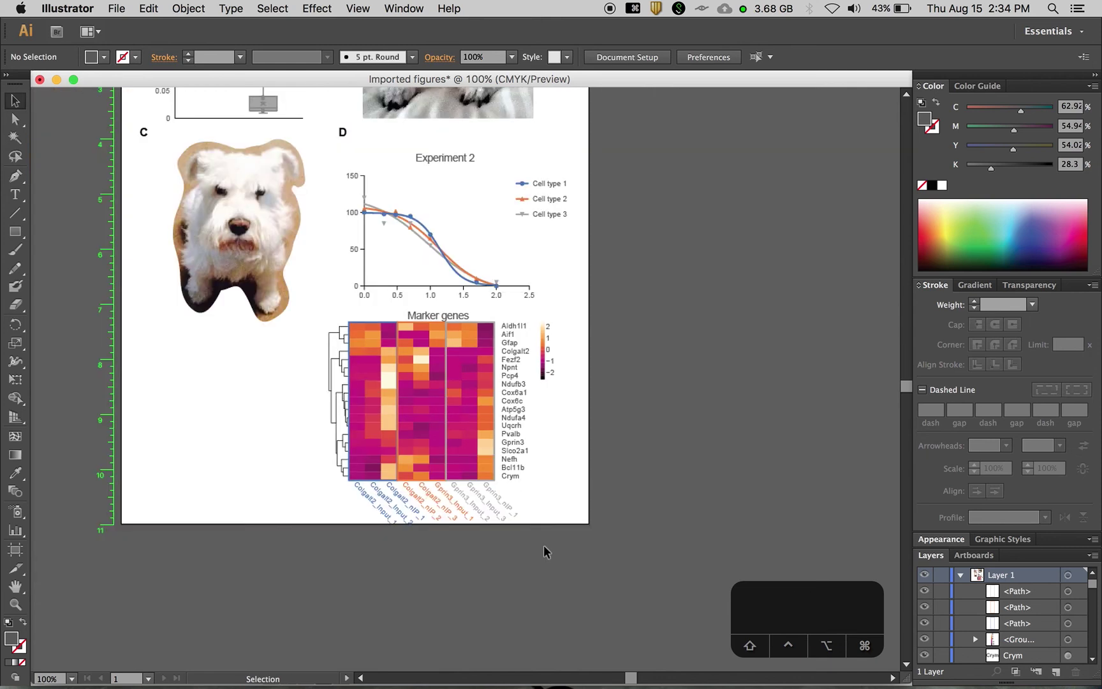
pyautogui.moveTo(451, 316); pyautogui.dragTo(436, 313)
pyautogui.click(566, 450)
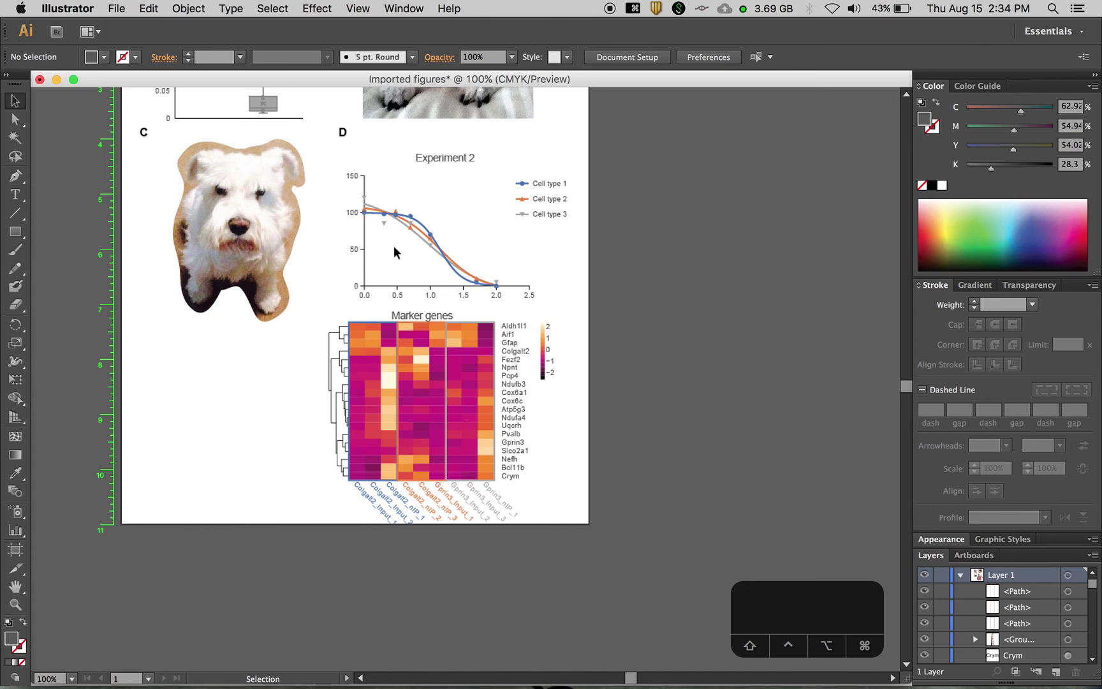
# Select the complete heatmap with its title, labels, dendrogram and color scale, and move it below the panel C dog picture.
pyautogui.moveTo(573, 533); pyautogui.dragTo(329, 313)
pyautogui.moveTo(394, 372); pyautogui.dragTo(230, 388)
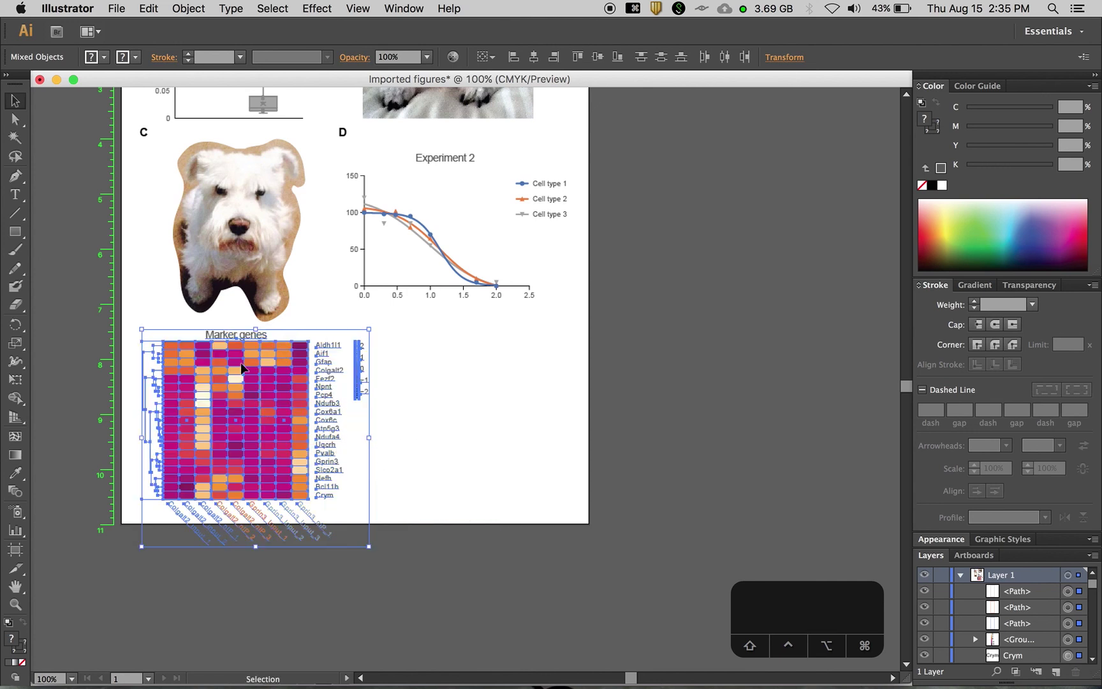
pyautogui.scroll(1, 332, 234)
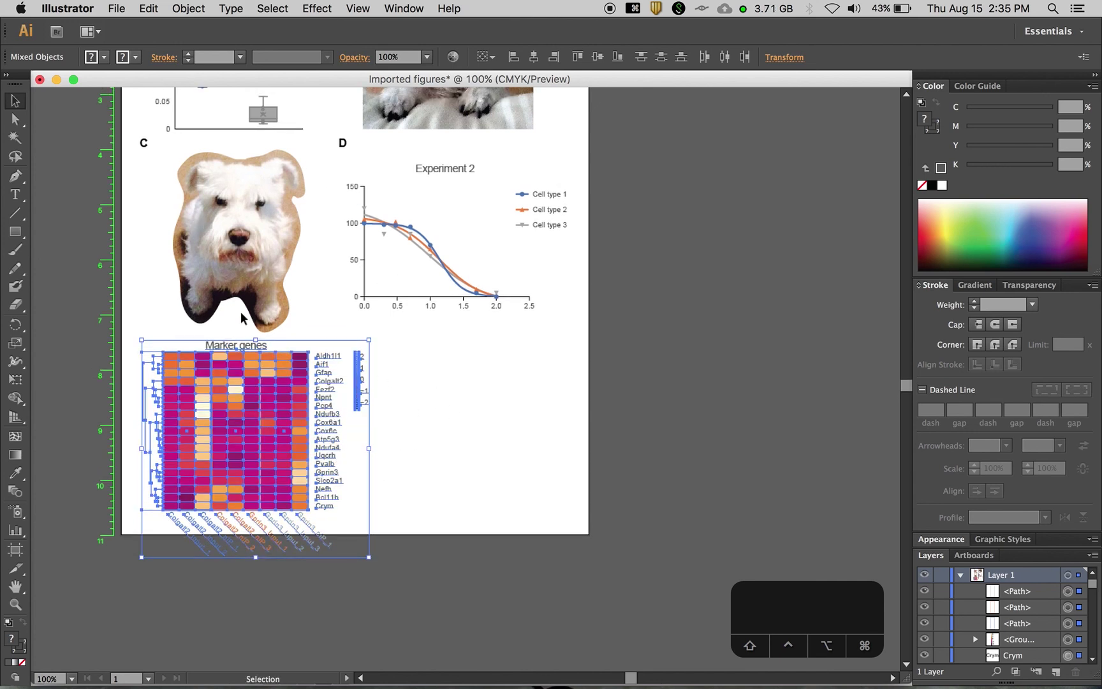
pyautogui.hotkey('shift', 'Down')
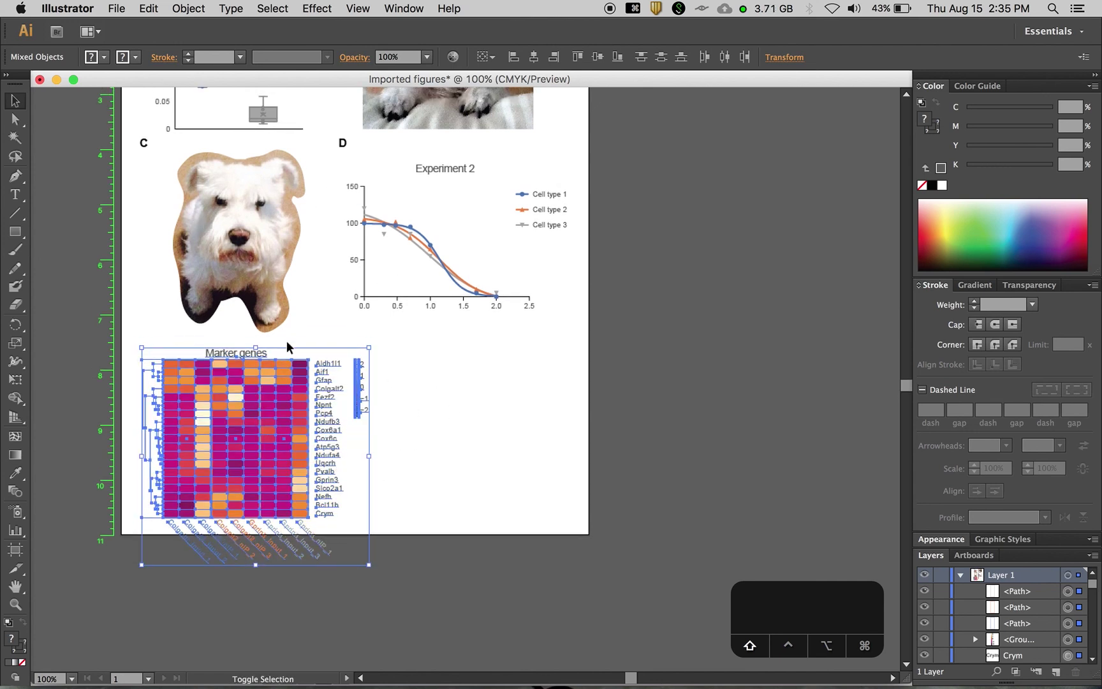
# Duplicate the panel letter C to the heatmap's upper-left corner and change the copy to E.
pyautogui.click(458, 363)
pyautogui.moveTo(146, 149); pyautogui.dragTo(149, 353)
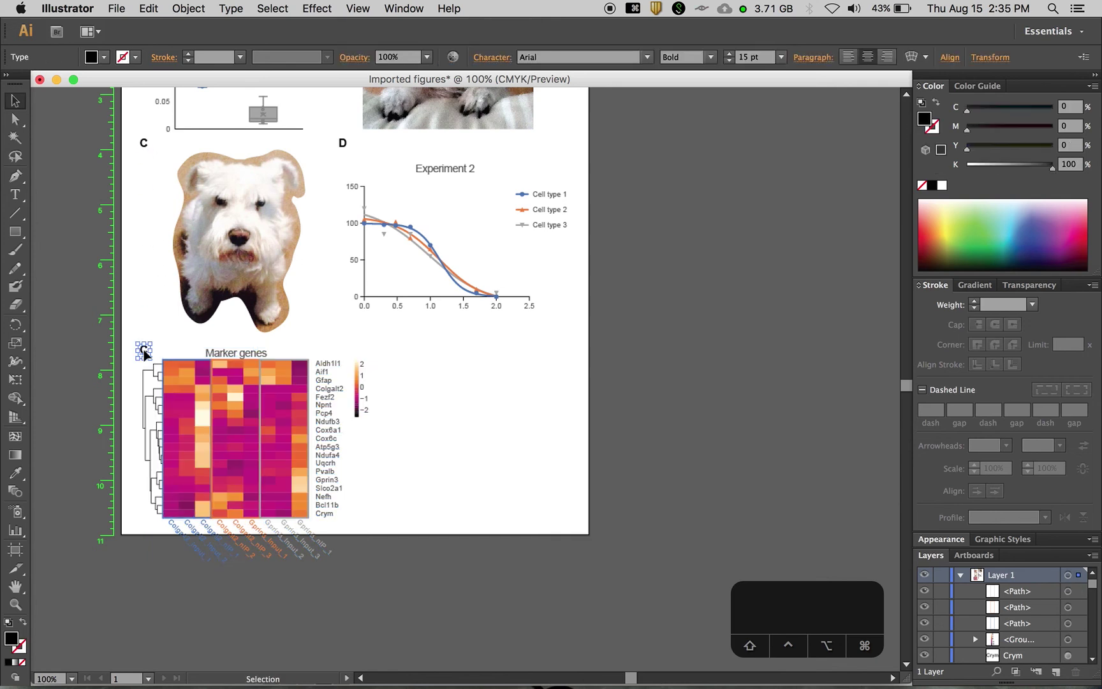
pyautogui.doubleClick(144, 349)
pyautogui.doubleClick(144, 350)
pyautogui.write('E')
pyautogui.click(16, 101)
pyautogui.click(458, 480)
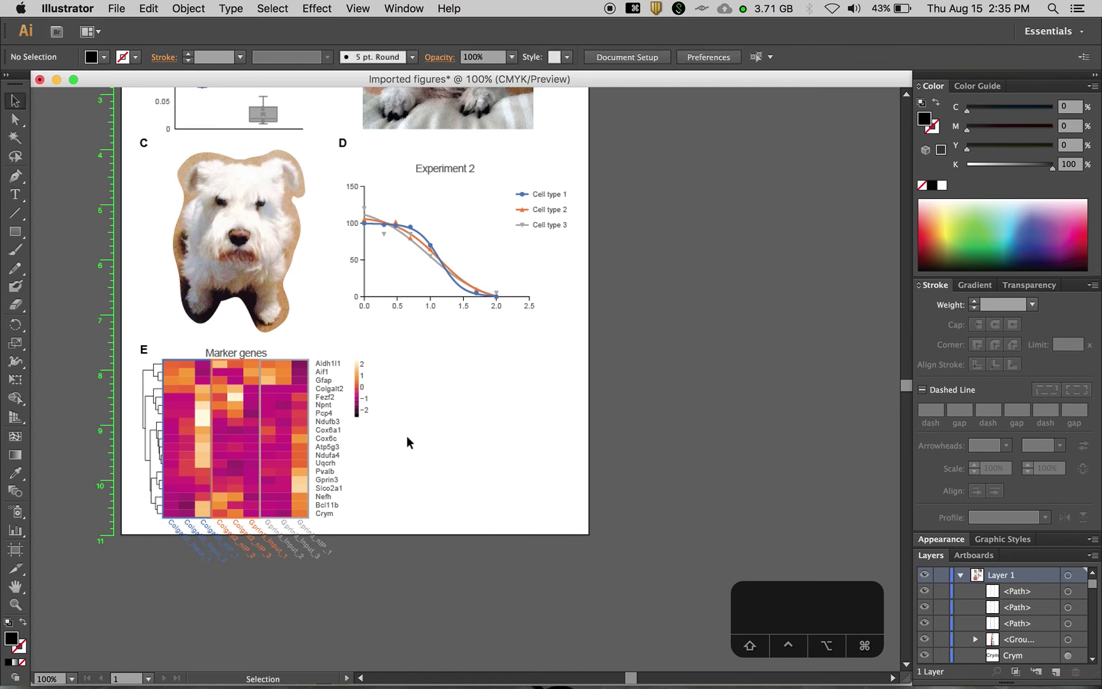
# Review the assembled figure from panel A through panel E, checking the layout and the matching group colors across the graphs.
pyautogui.scroll(5, 406, 435)
pyautogui.scroll(-3, 417, 437)
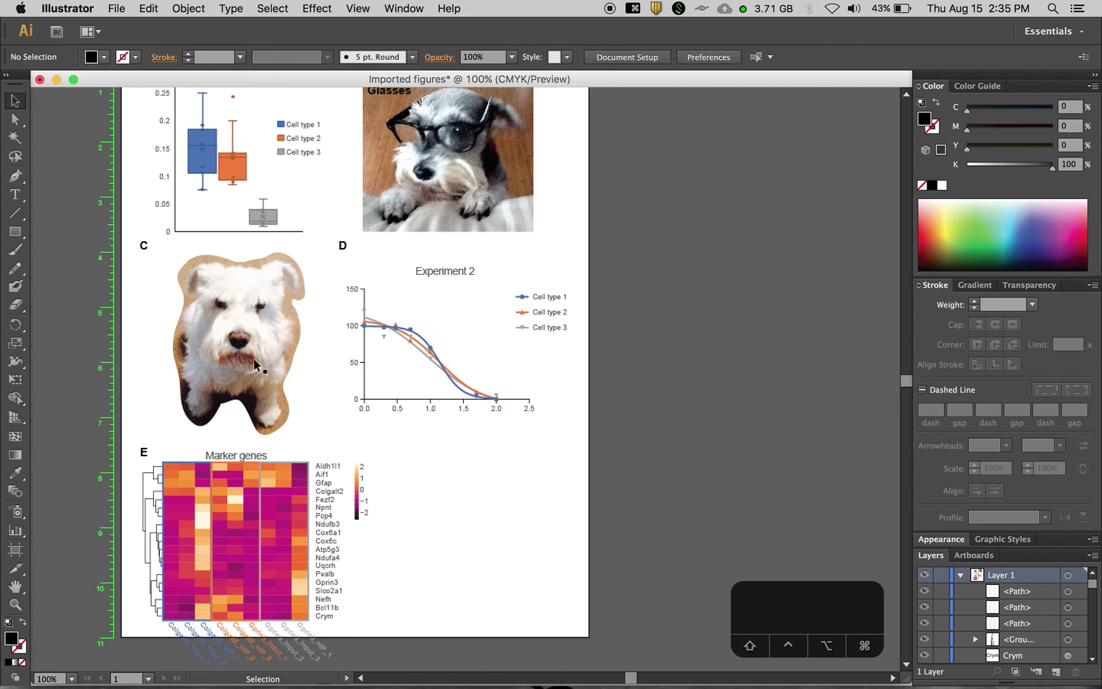
pyautogui.scroll(3, 531, 425)
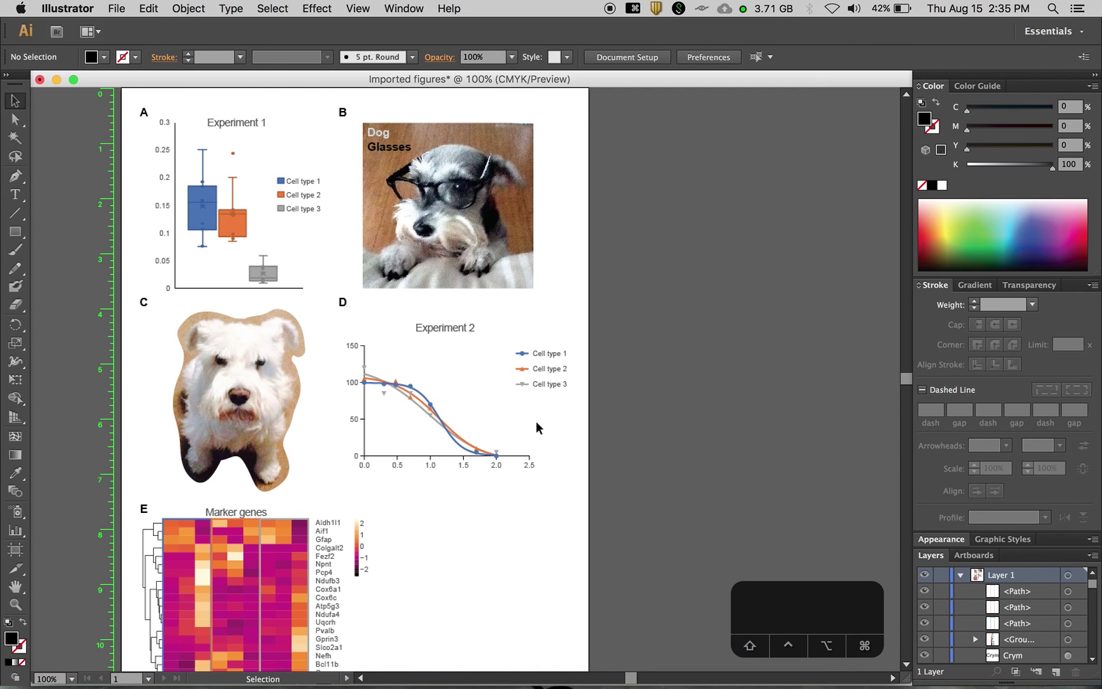
pyautogui.click(299, 522)
pyautogui.scroll(-3, 396, 491)
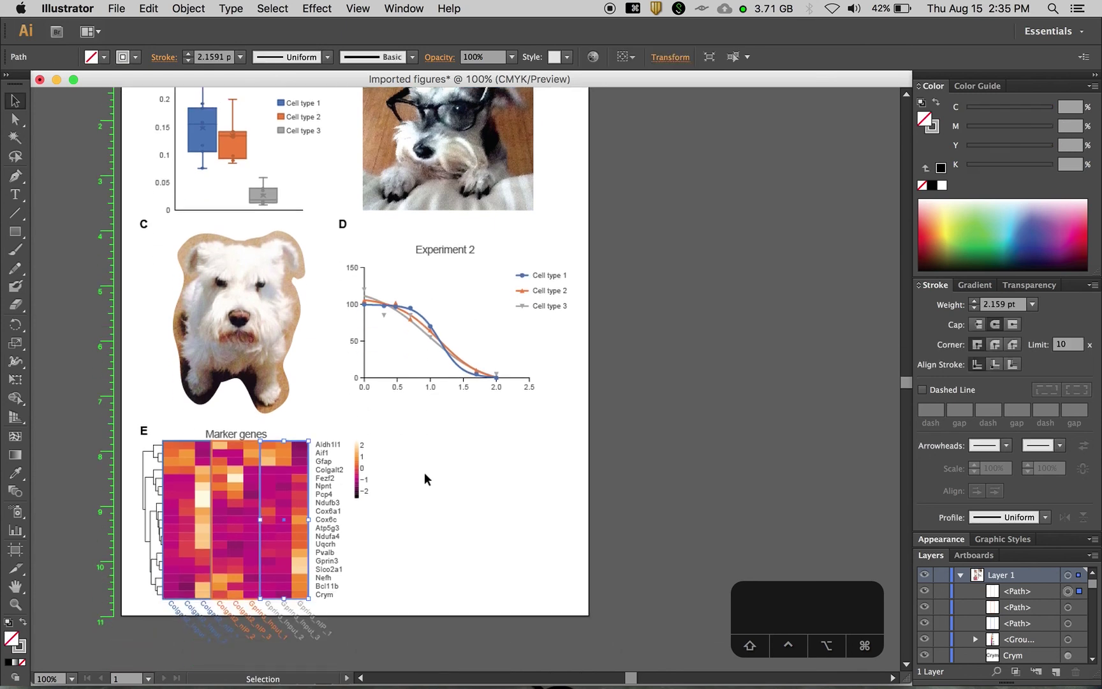
pyautogui.click(425, 472)
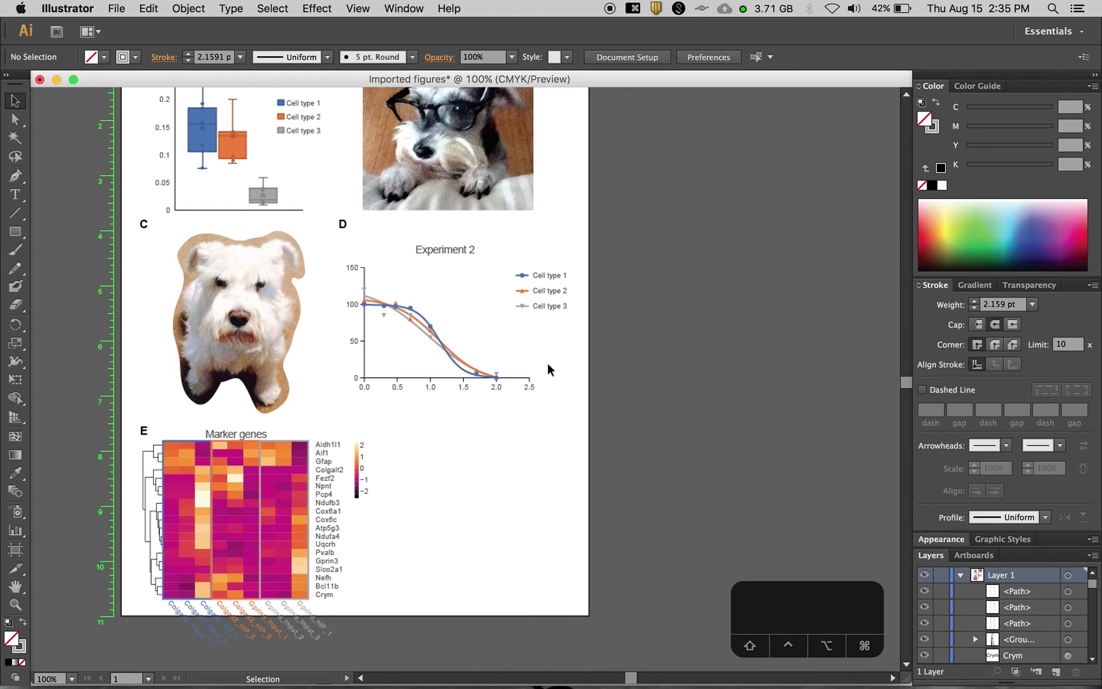
pyautogui.scroll(3, 543, 344)
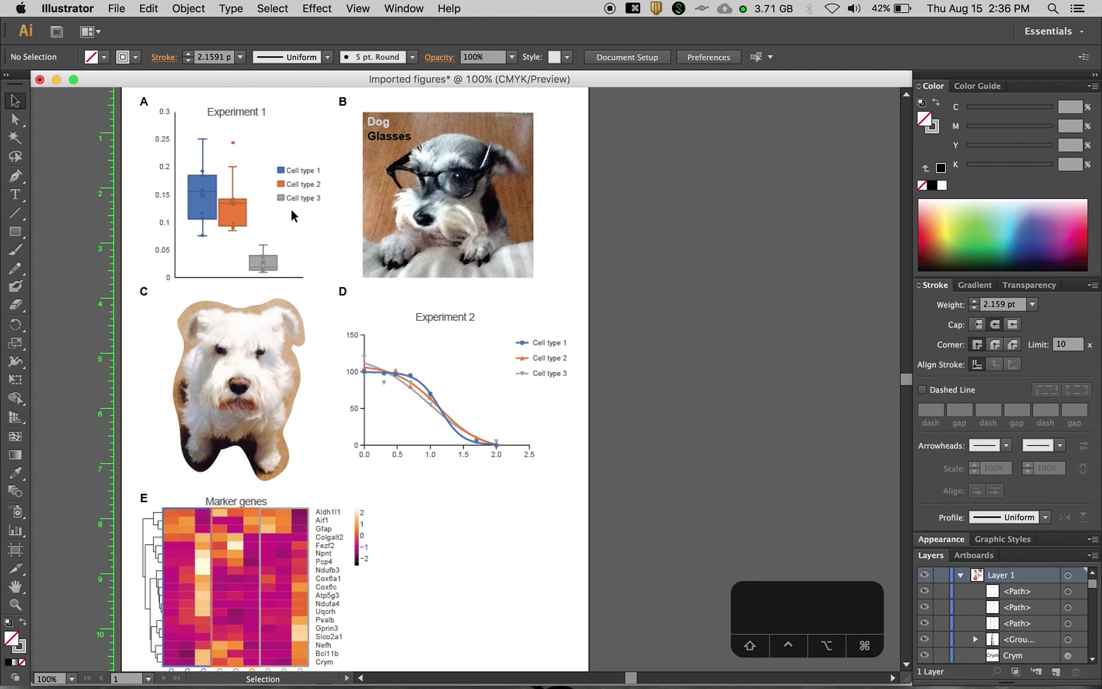
pyautogui.scroll(-2, 586, 394)
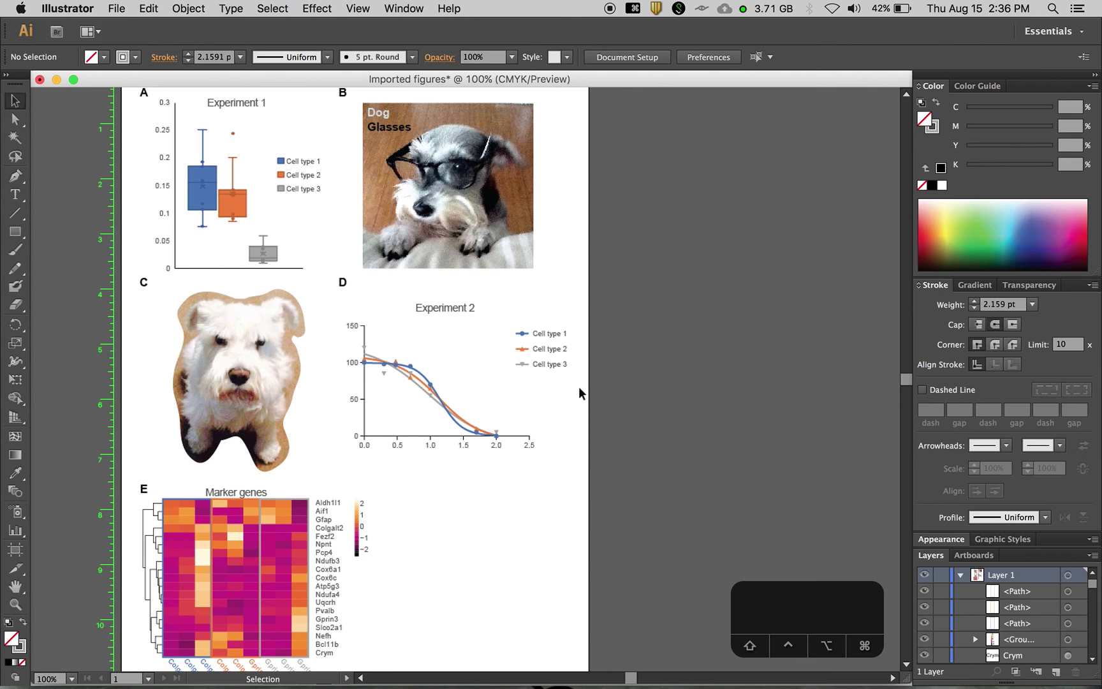
pyautogui.scroll(10, 571, 355)
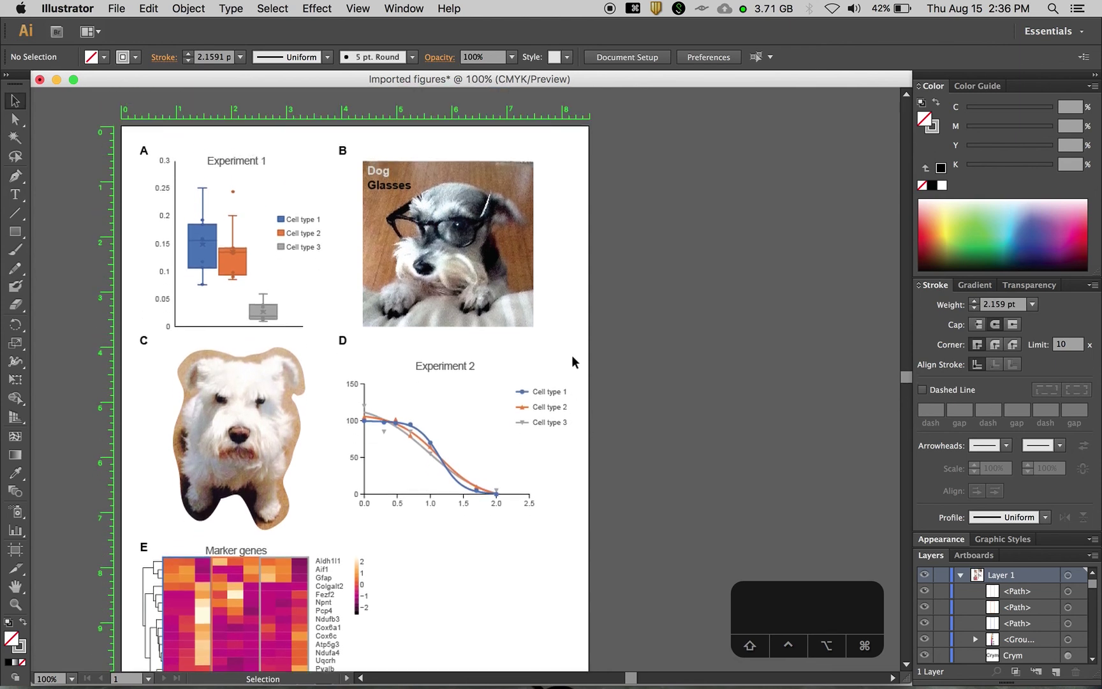
pyautogui.scroll(-3, 571, 357)
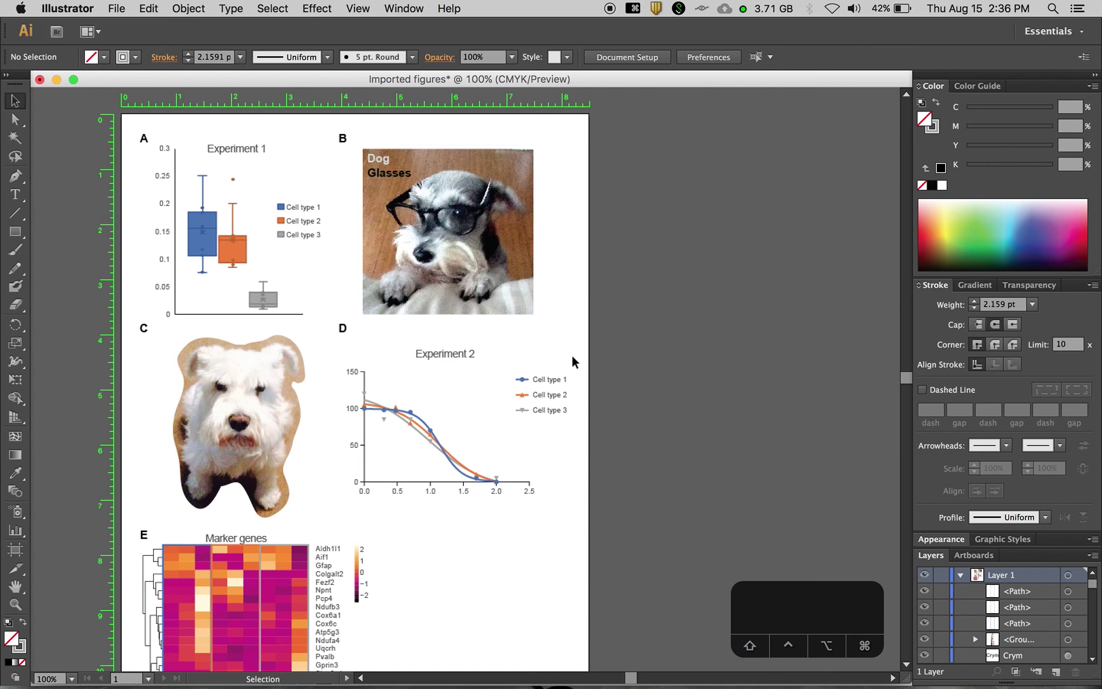
pyautogui.click(117, 8)
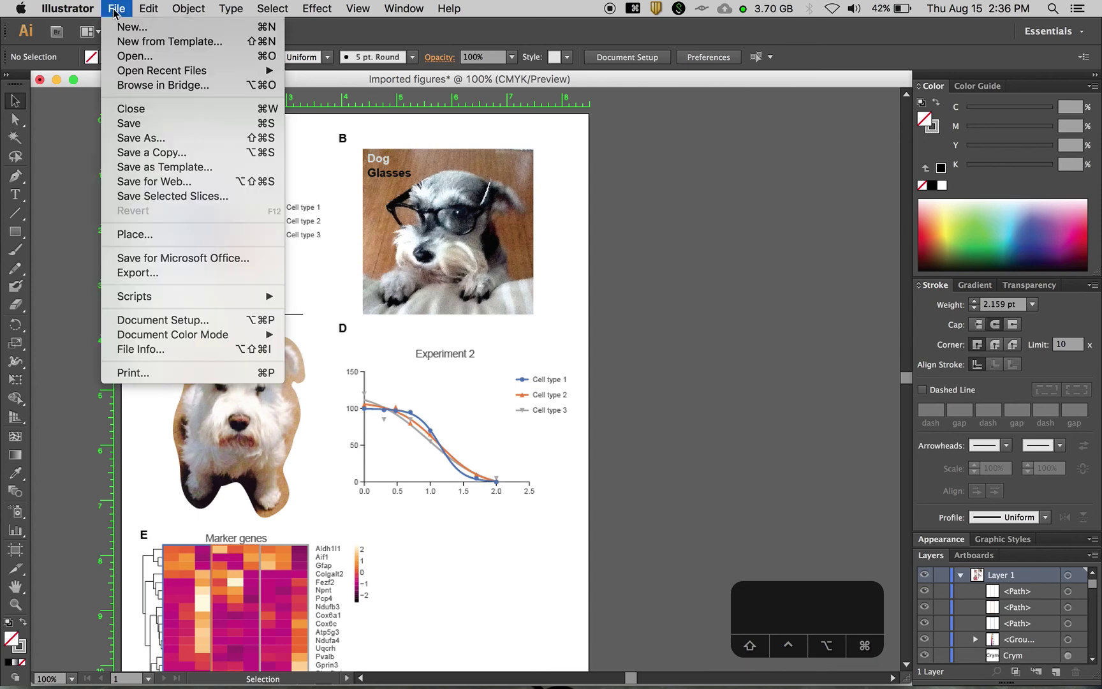
pyautogui.click(722, 317)
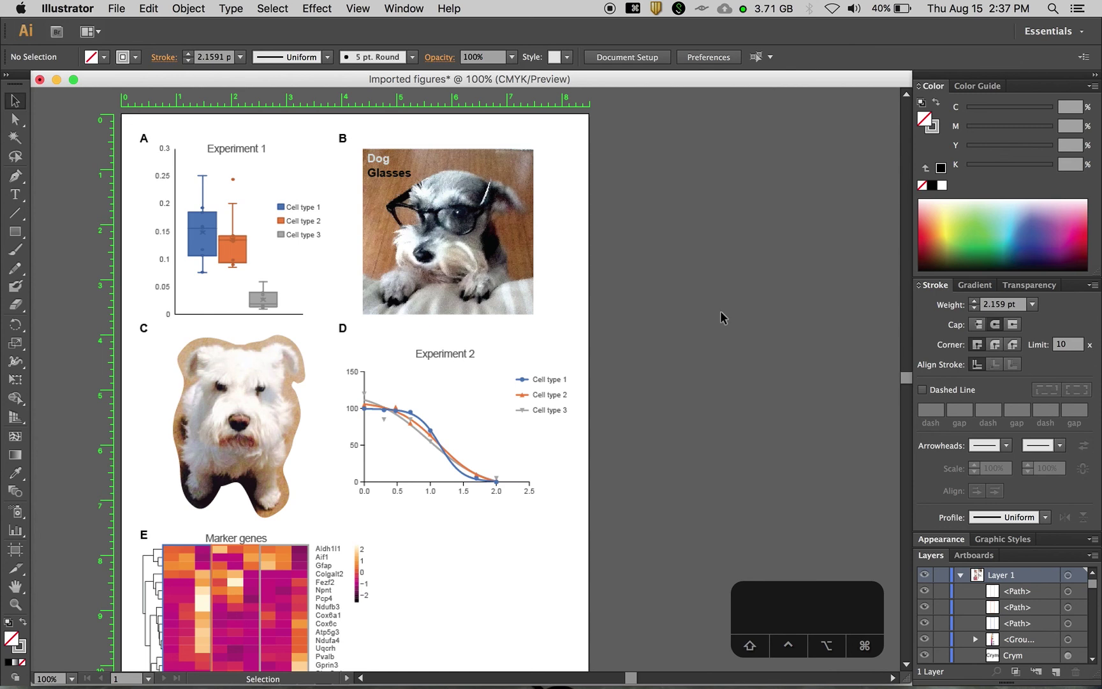
pyautogui.click(121, 7)
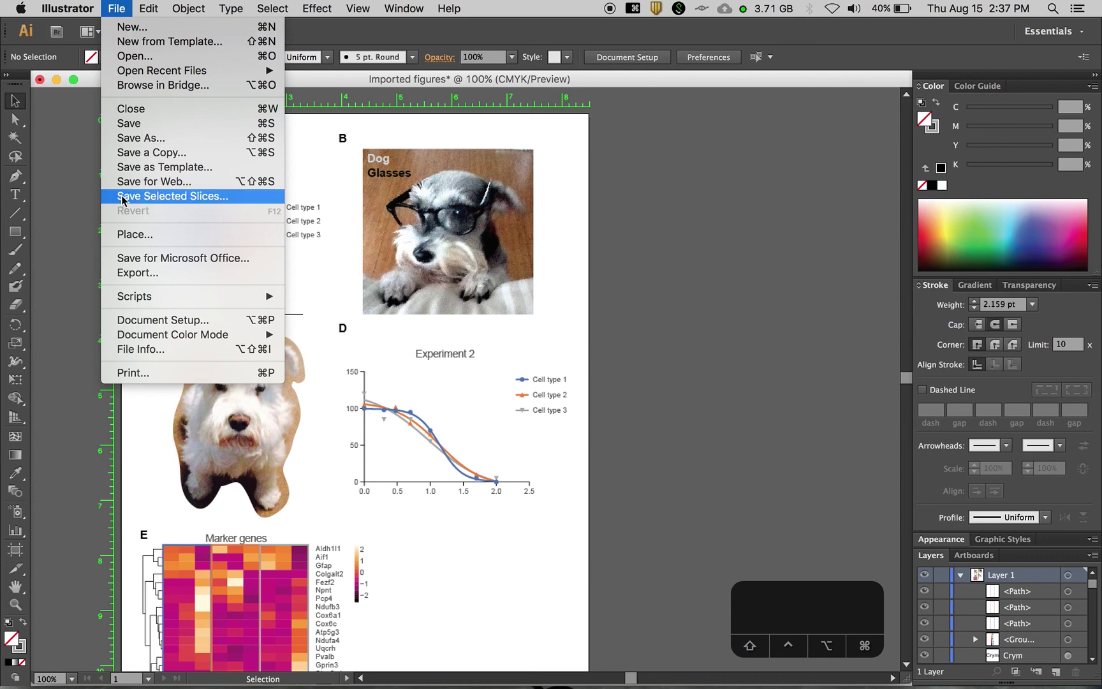
pyautogui.click(116, 5)
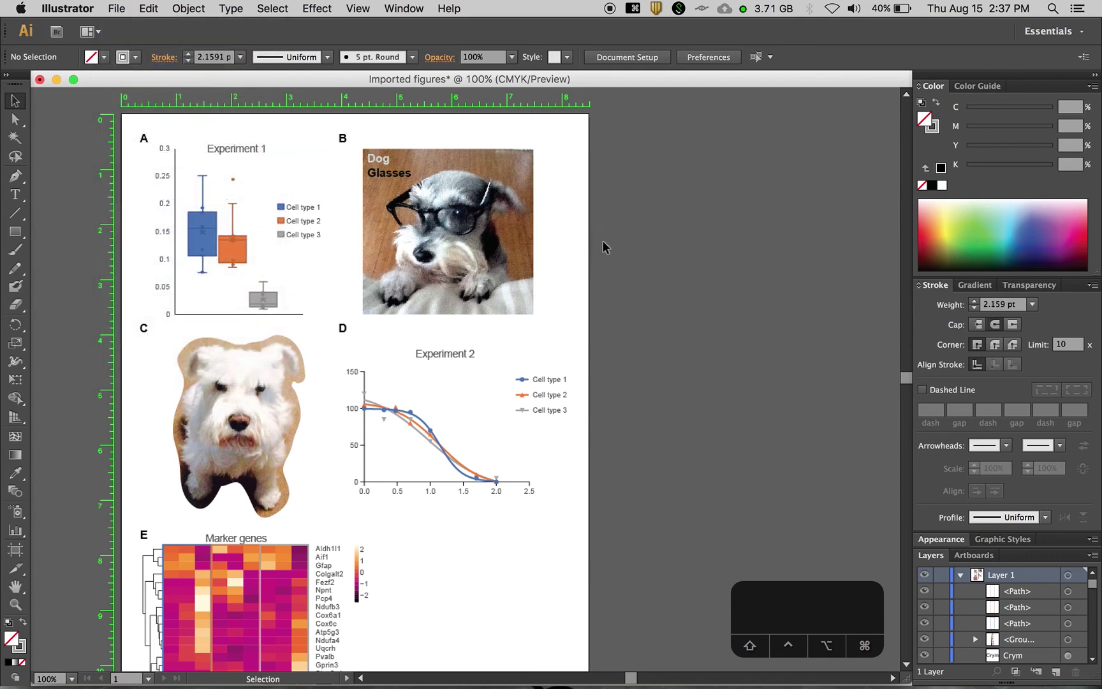
pyautogui.scroll(-3, 600, 228)
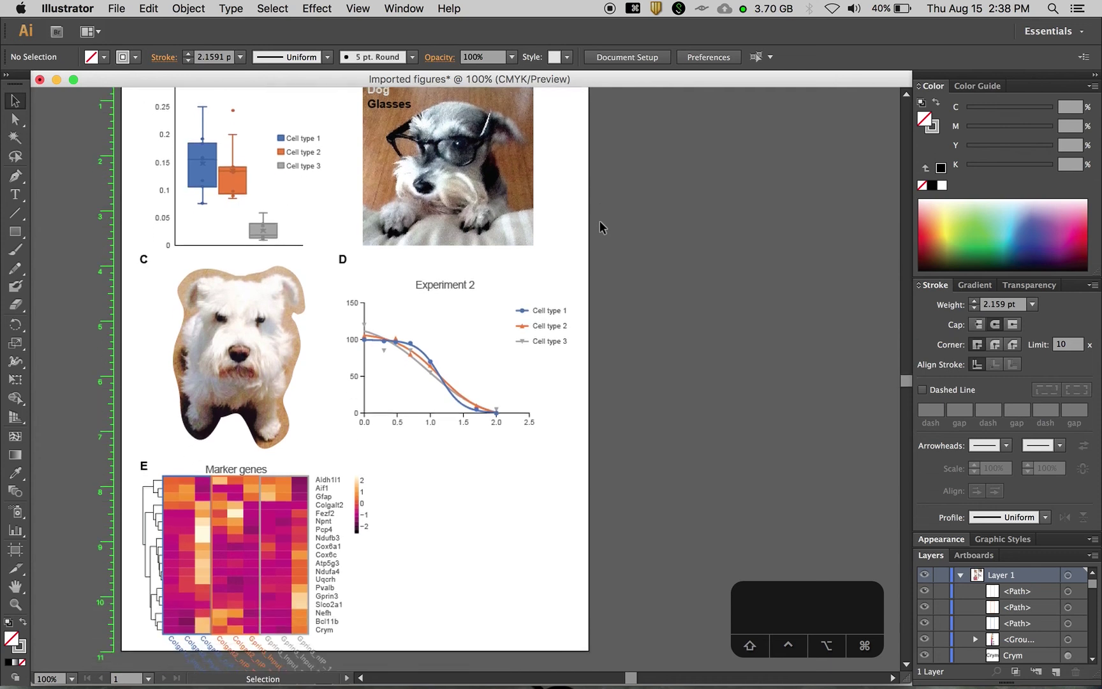
pyautogui.scroll(2, 607, 211)
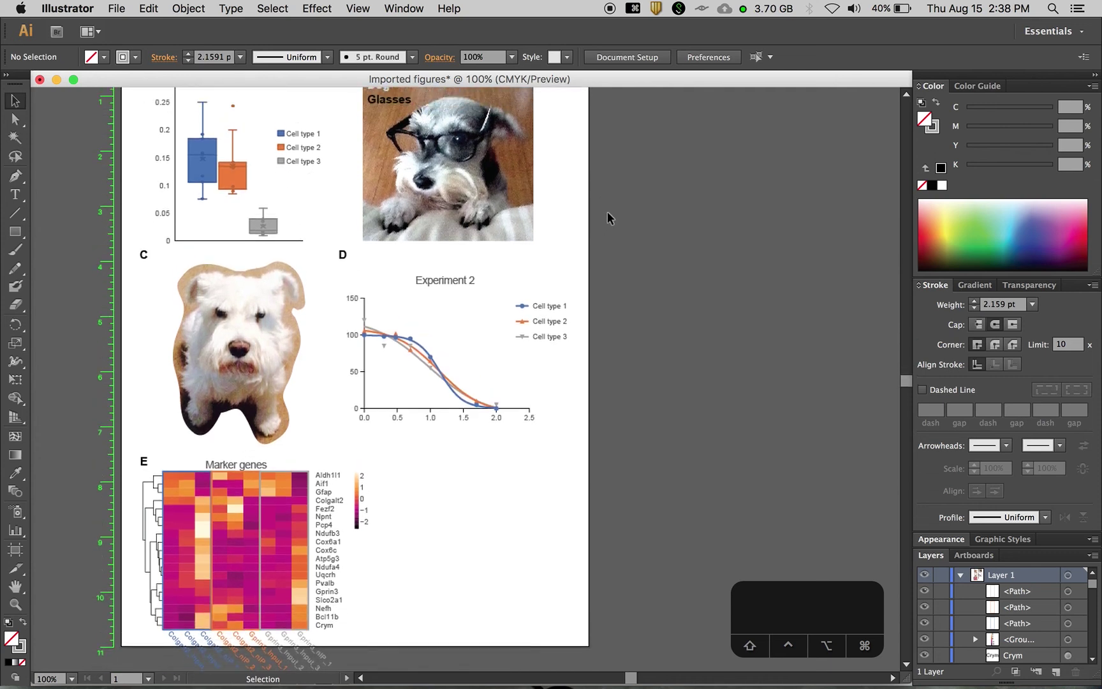
pyautogui.scroll(1, 607, 211)
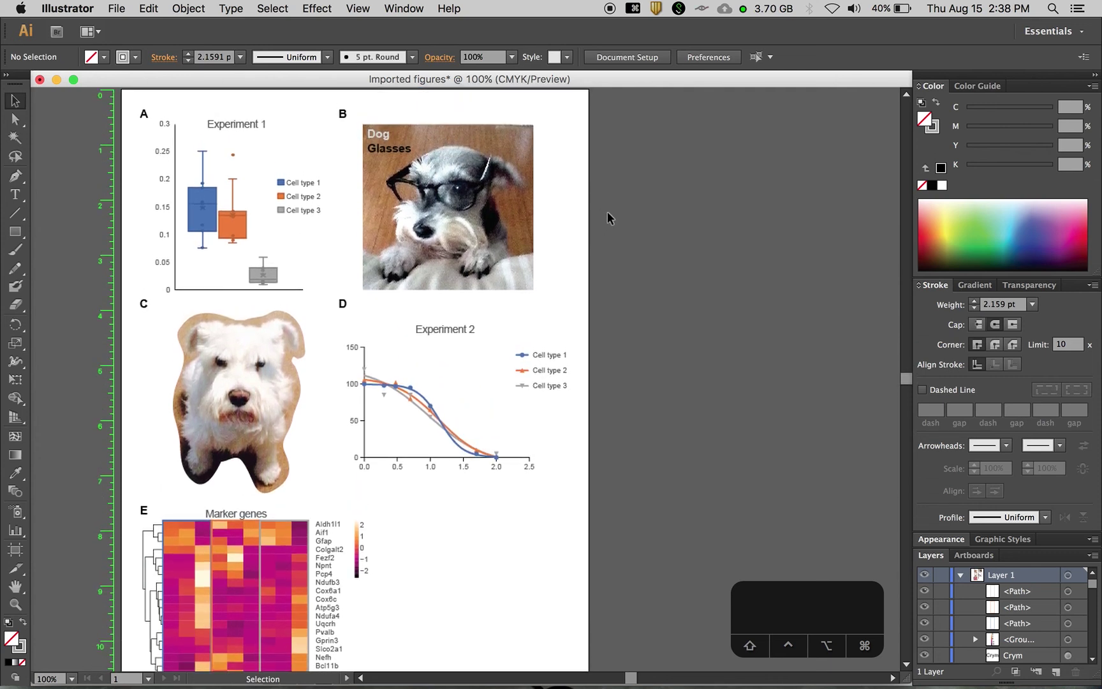